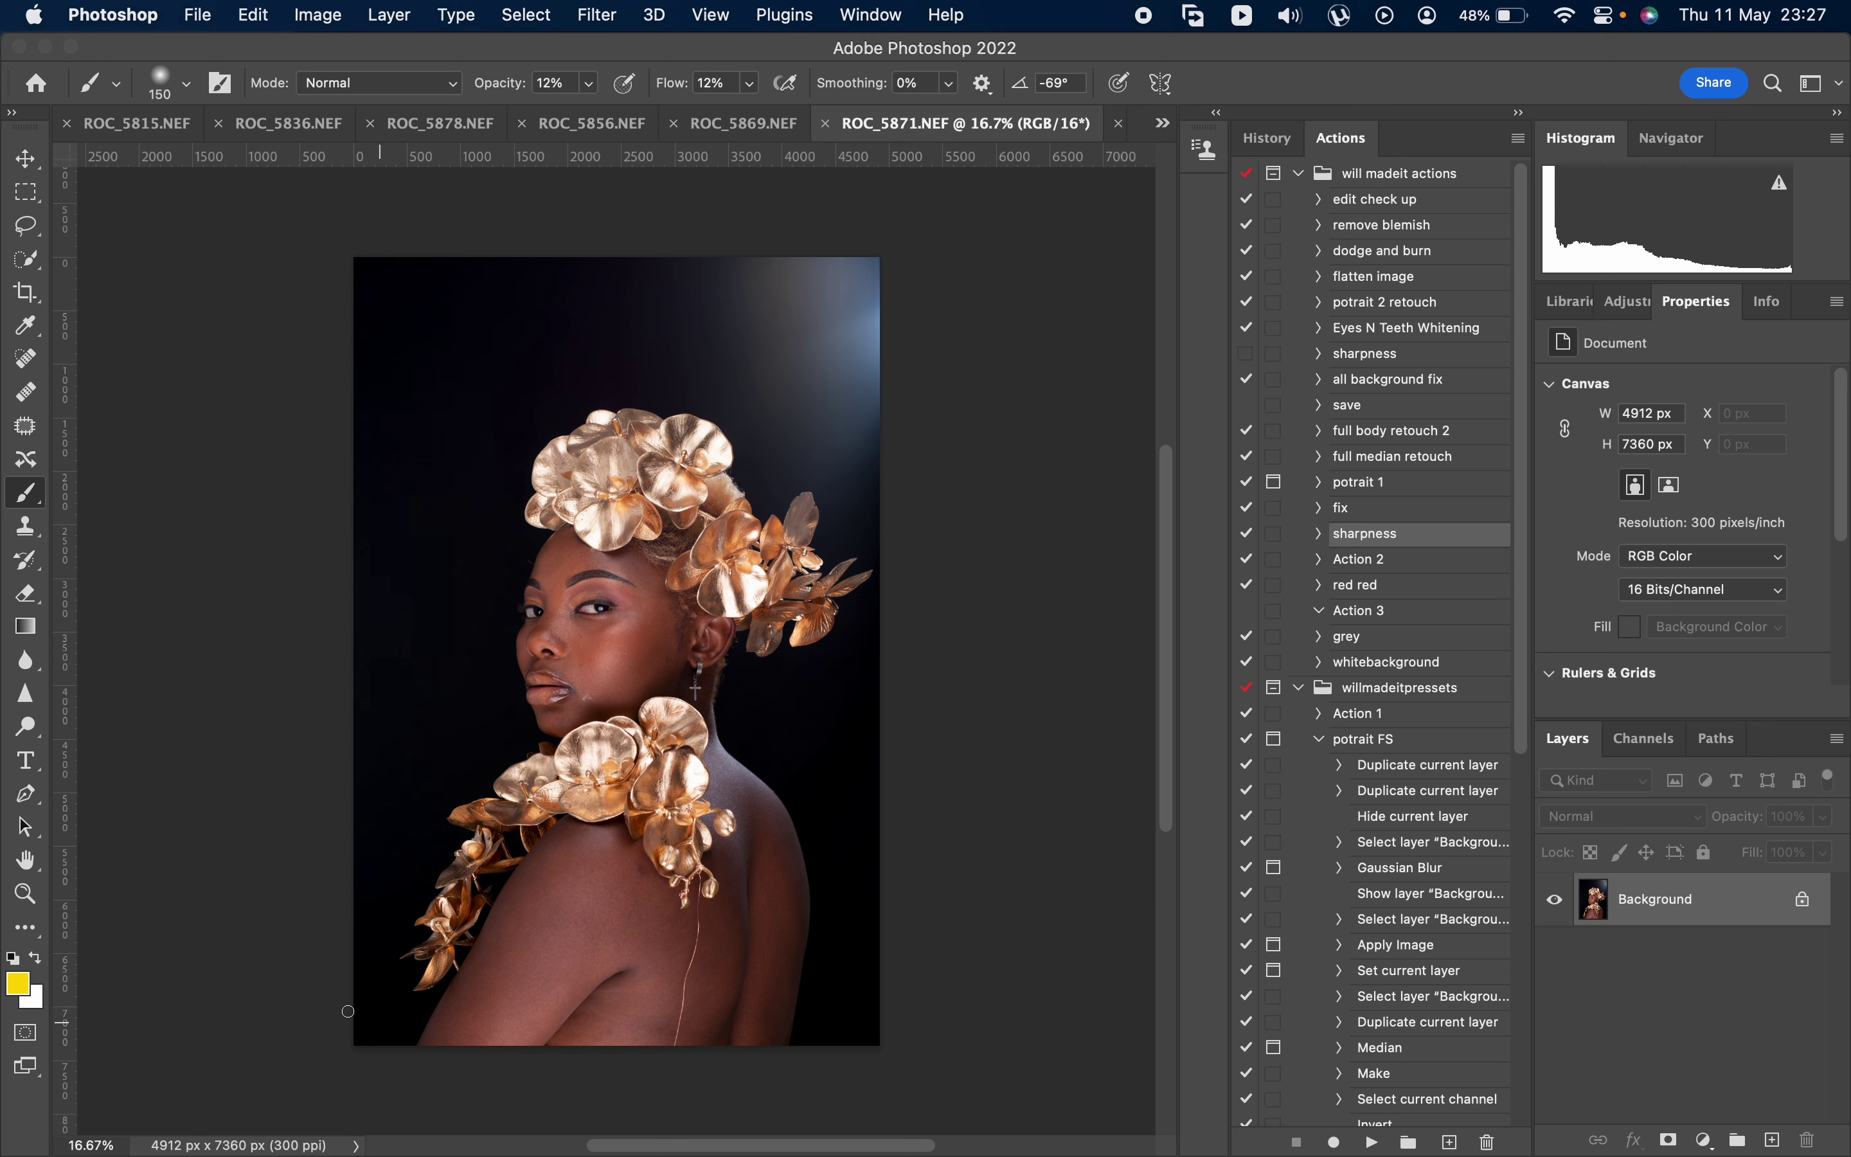
- Zoom in step by step on the portrait, the face, then the eye, brow and head flowers
left_click(27, 891)
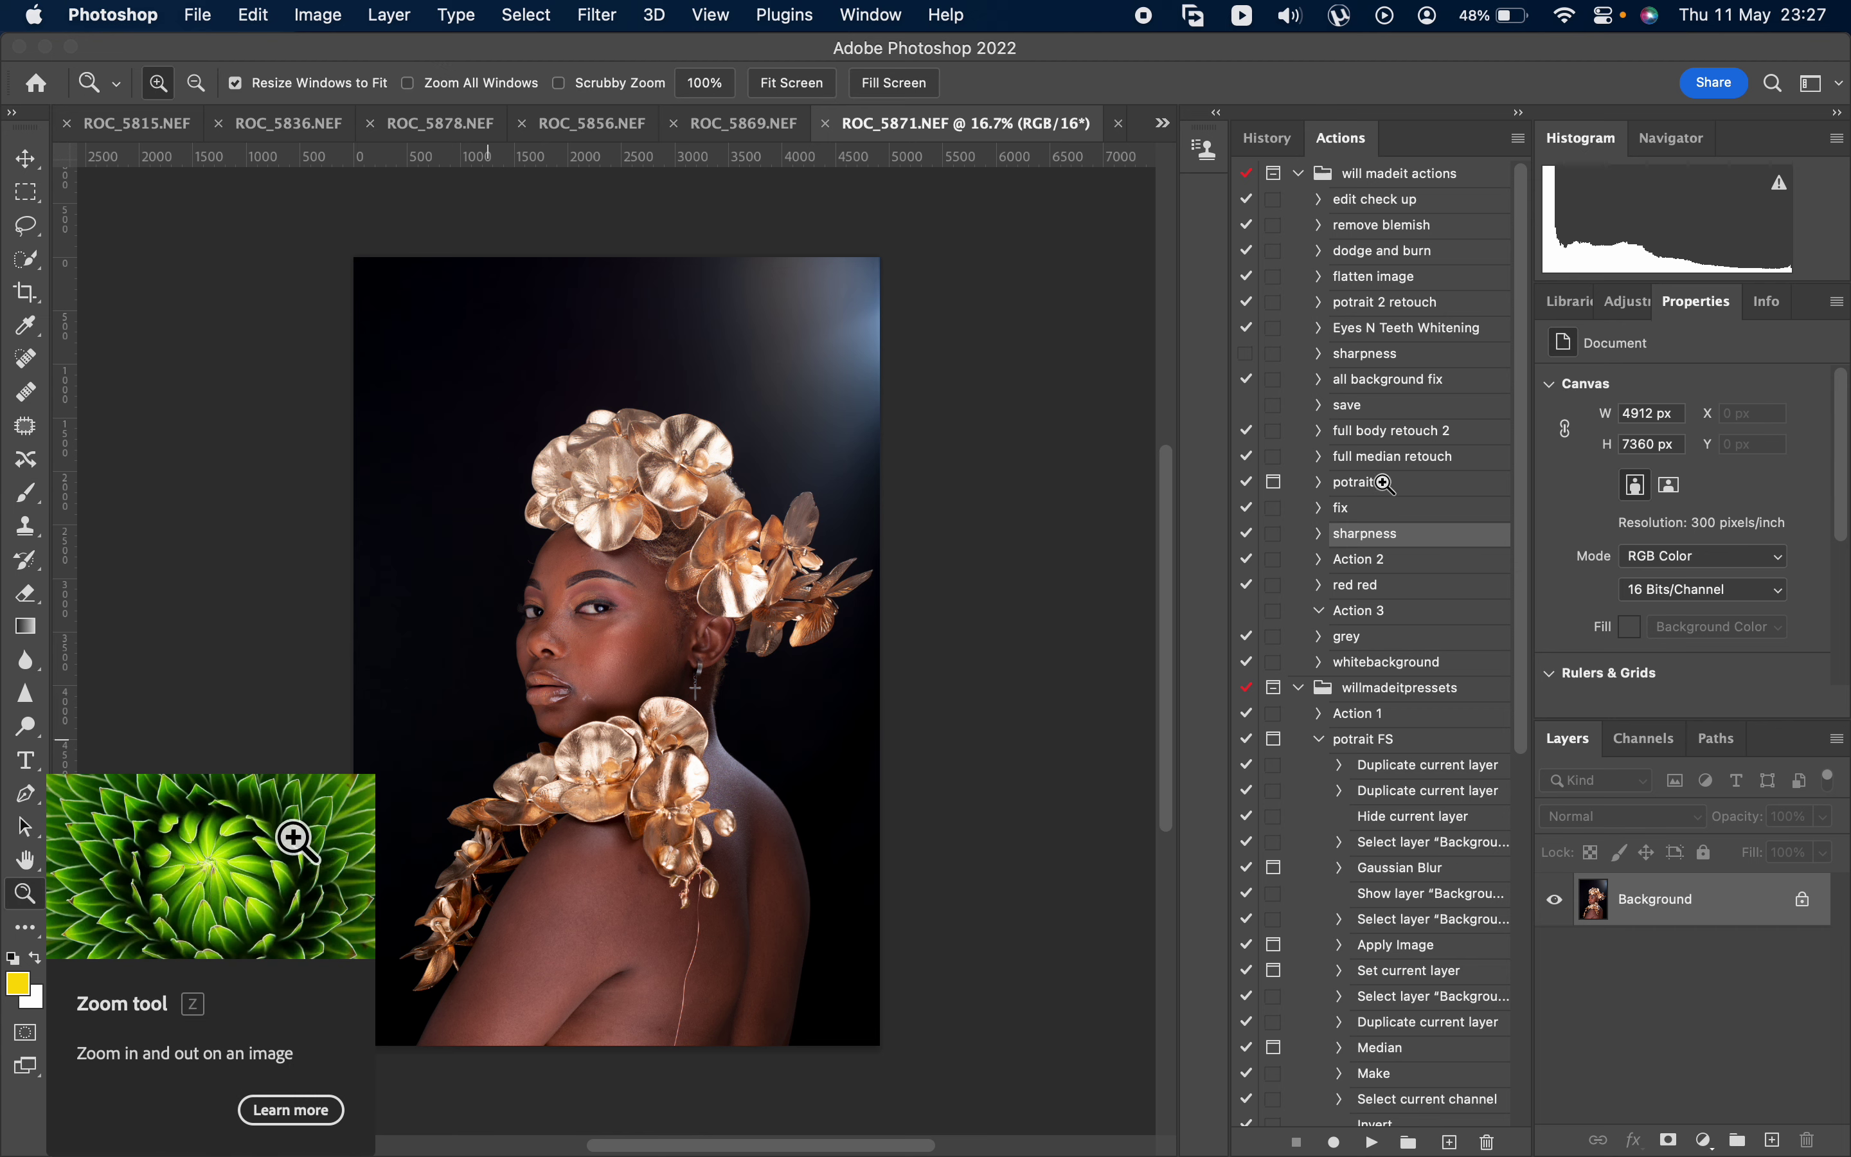
left_click_drag(403, 413, 914, 1009)
left_click_drag(581, 811, 796, 905)
scroll(796, 905, "up", 5)
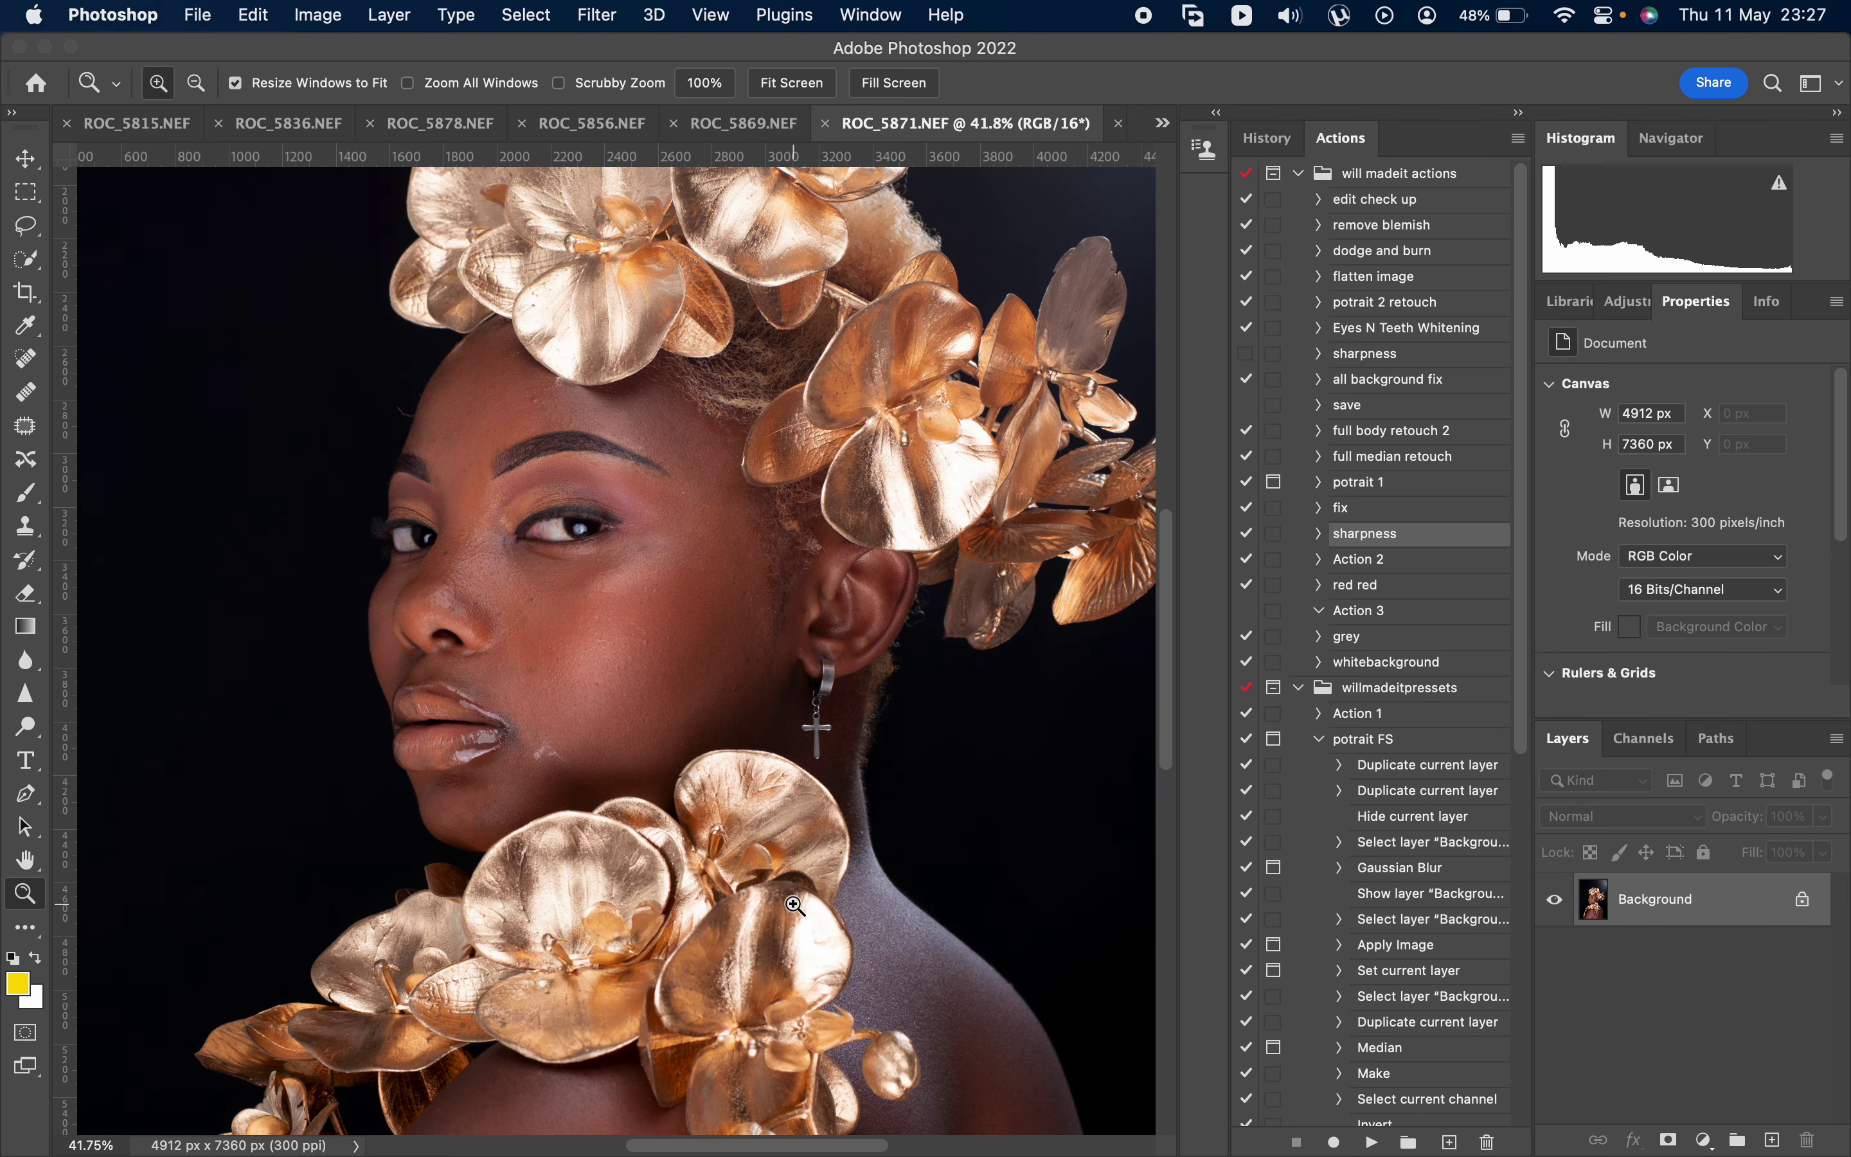
scroll(775, 916, "down", 2)
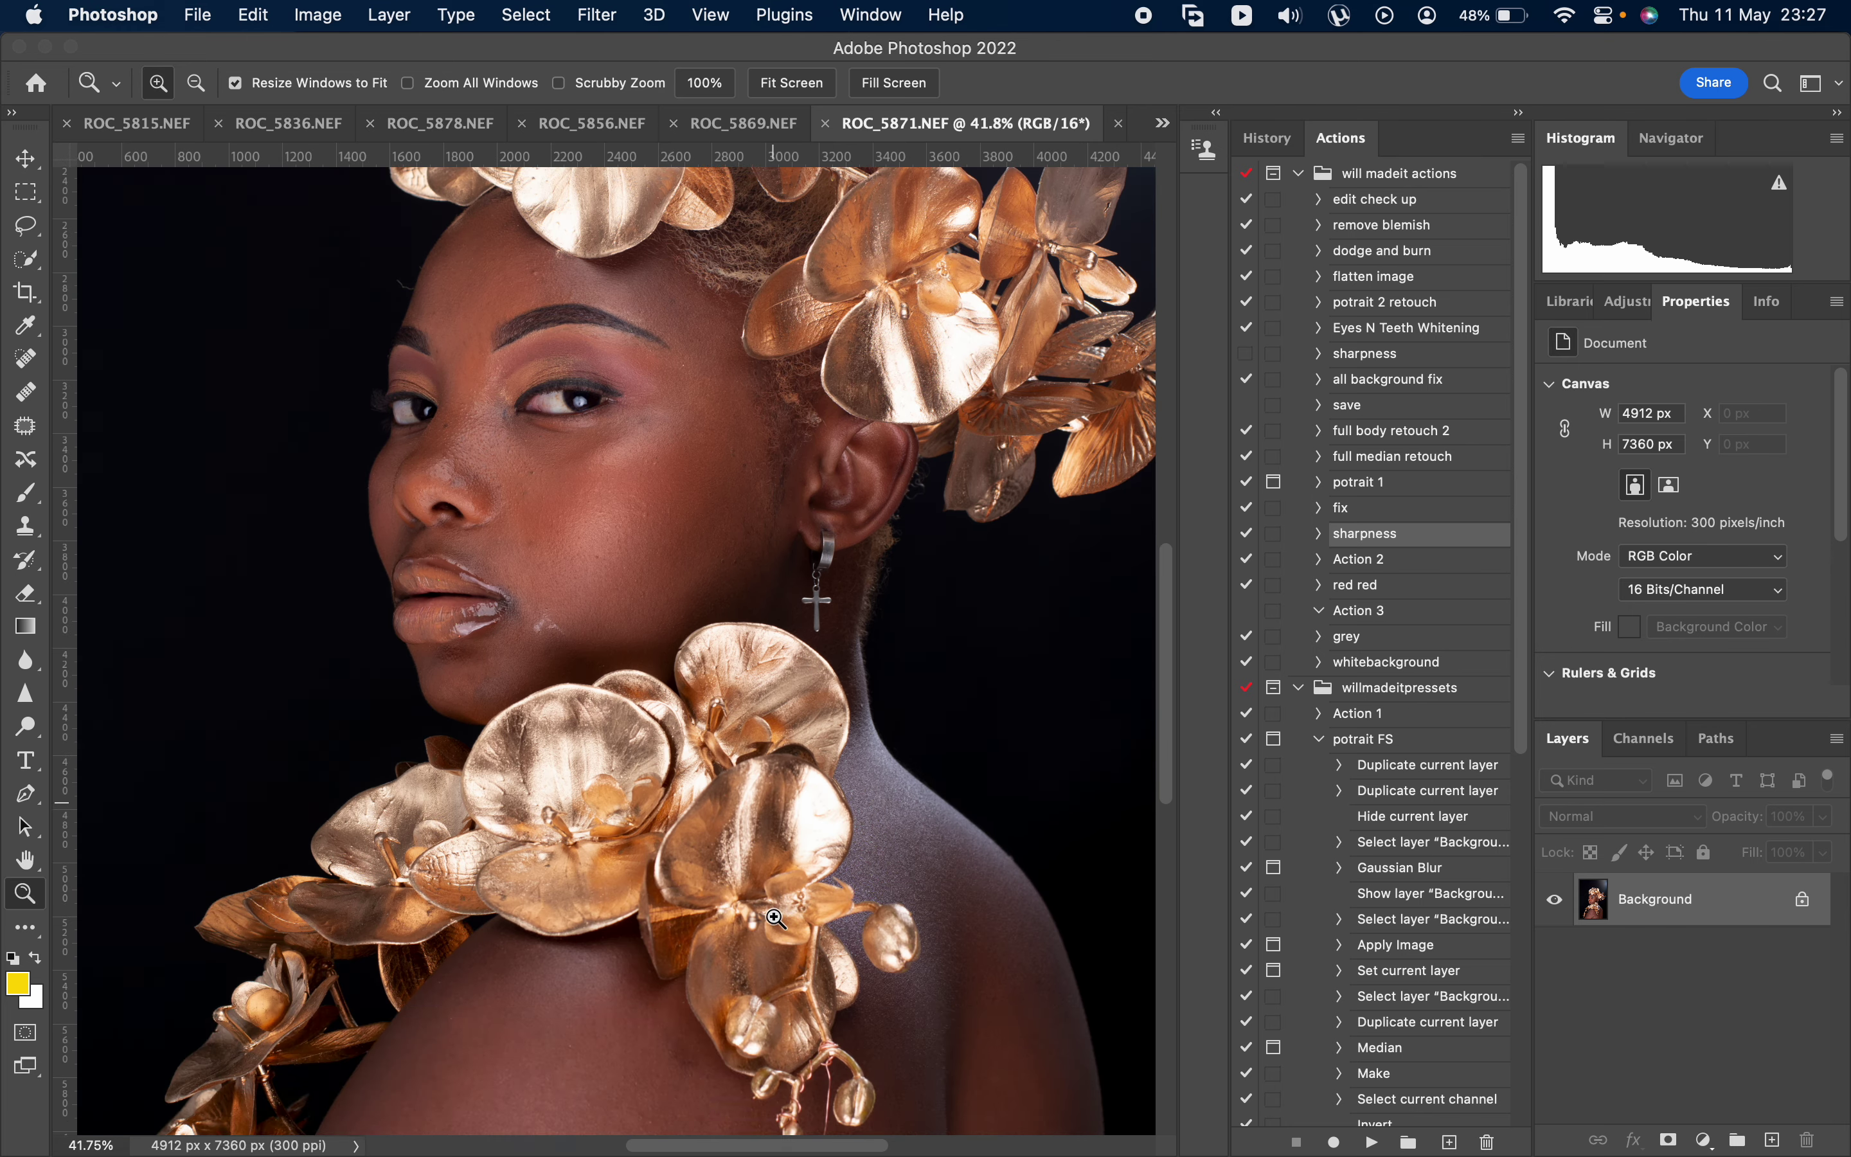
left_click_drag(329, 199, 910, 451)
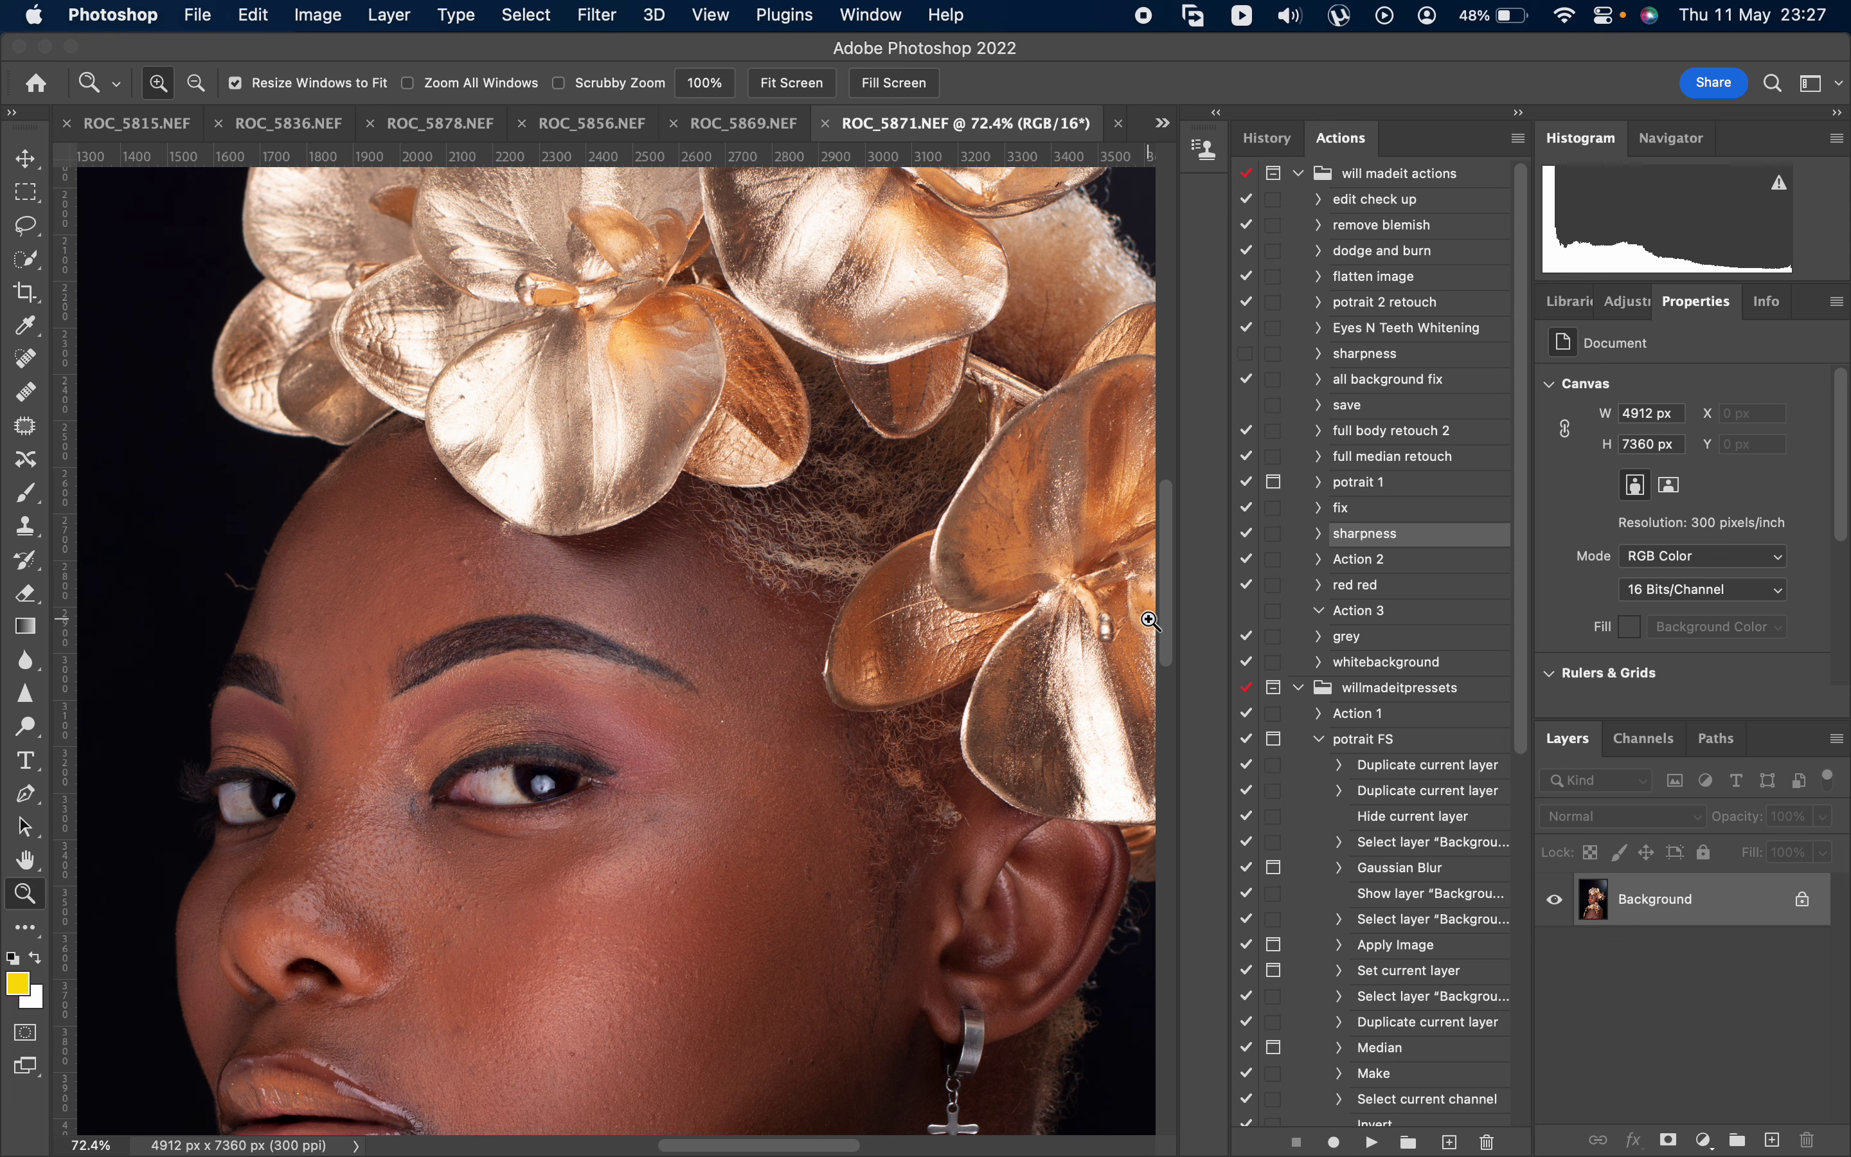
- Zoom back out to 50% and reframe the view on the face
key("super+minus")
key("super+minus")
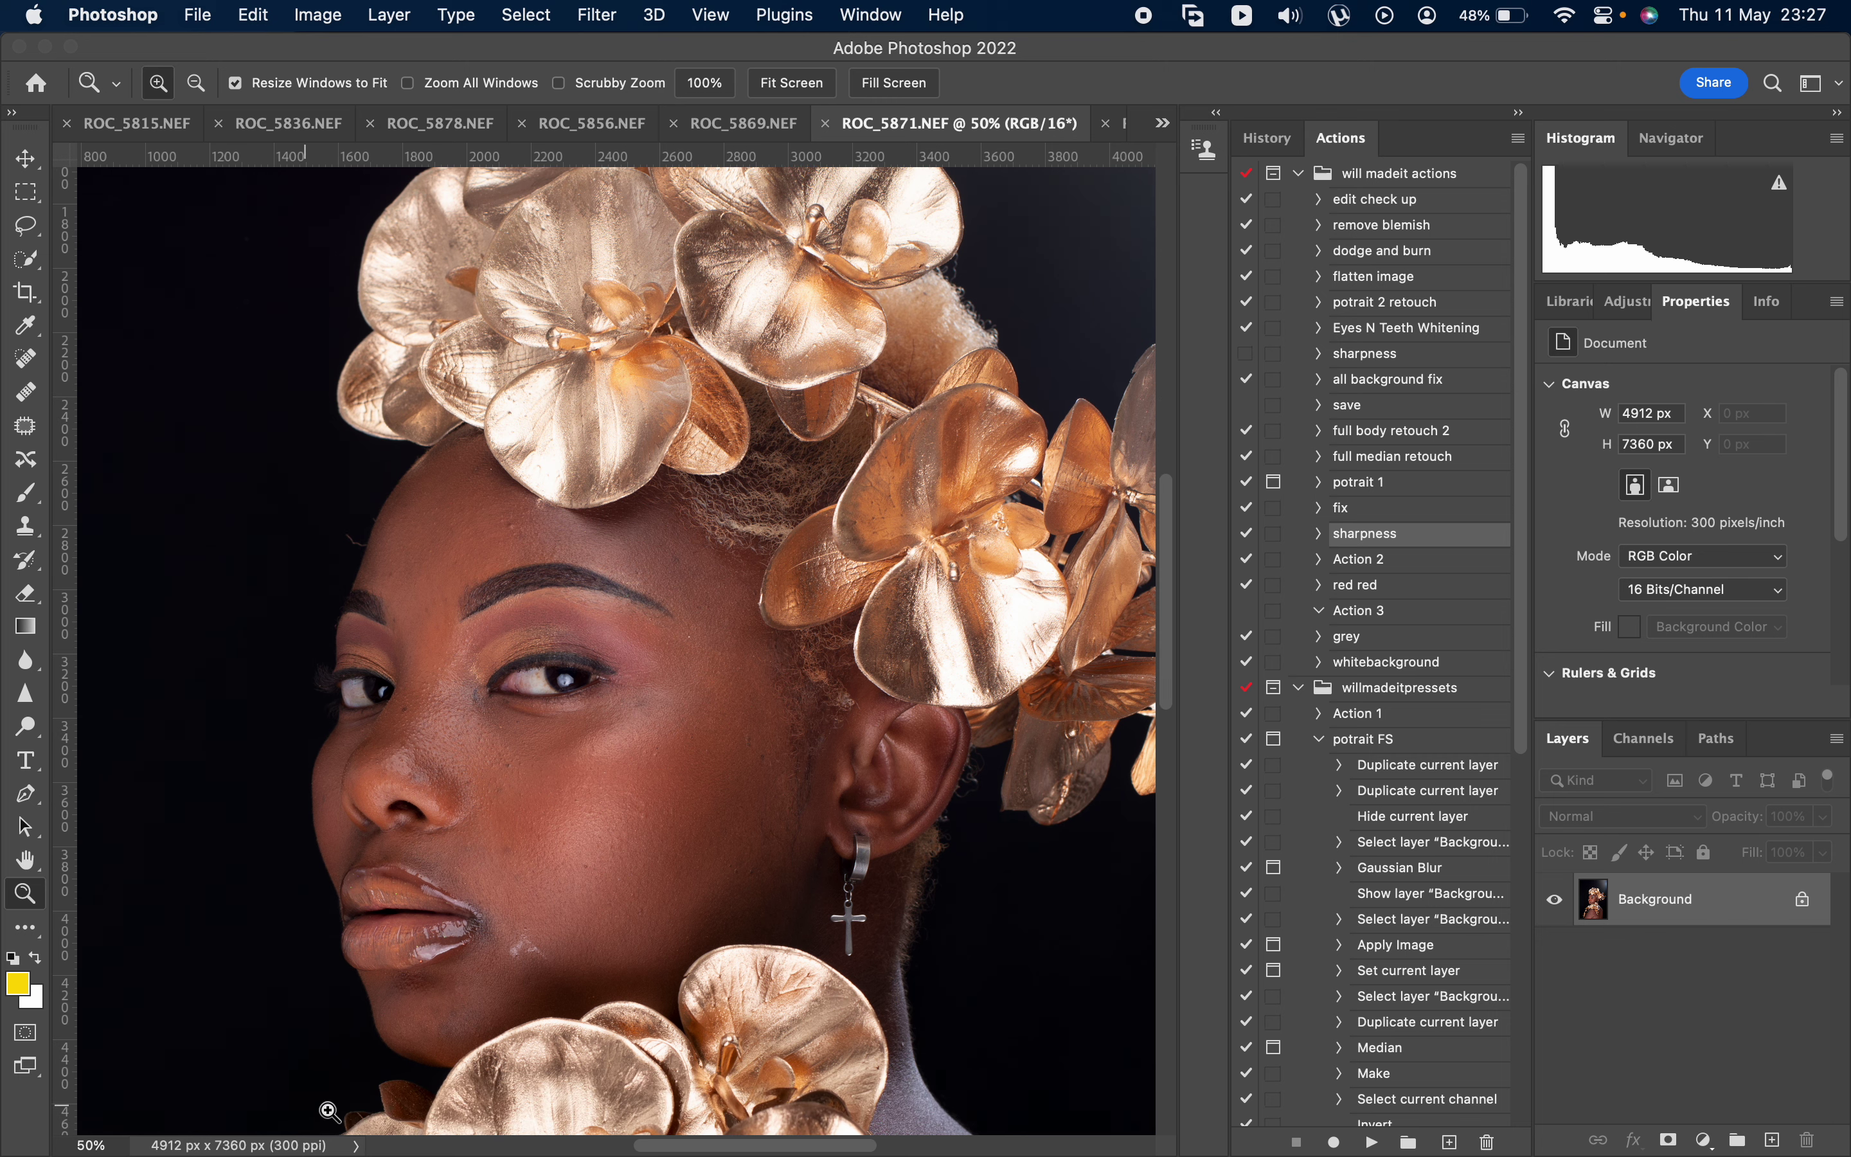
scroll(331, 1112, "down", 2)
scroll(327, 737, "down", 5)
left_click_drag(257, 339, 702, 847)
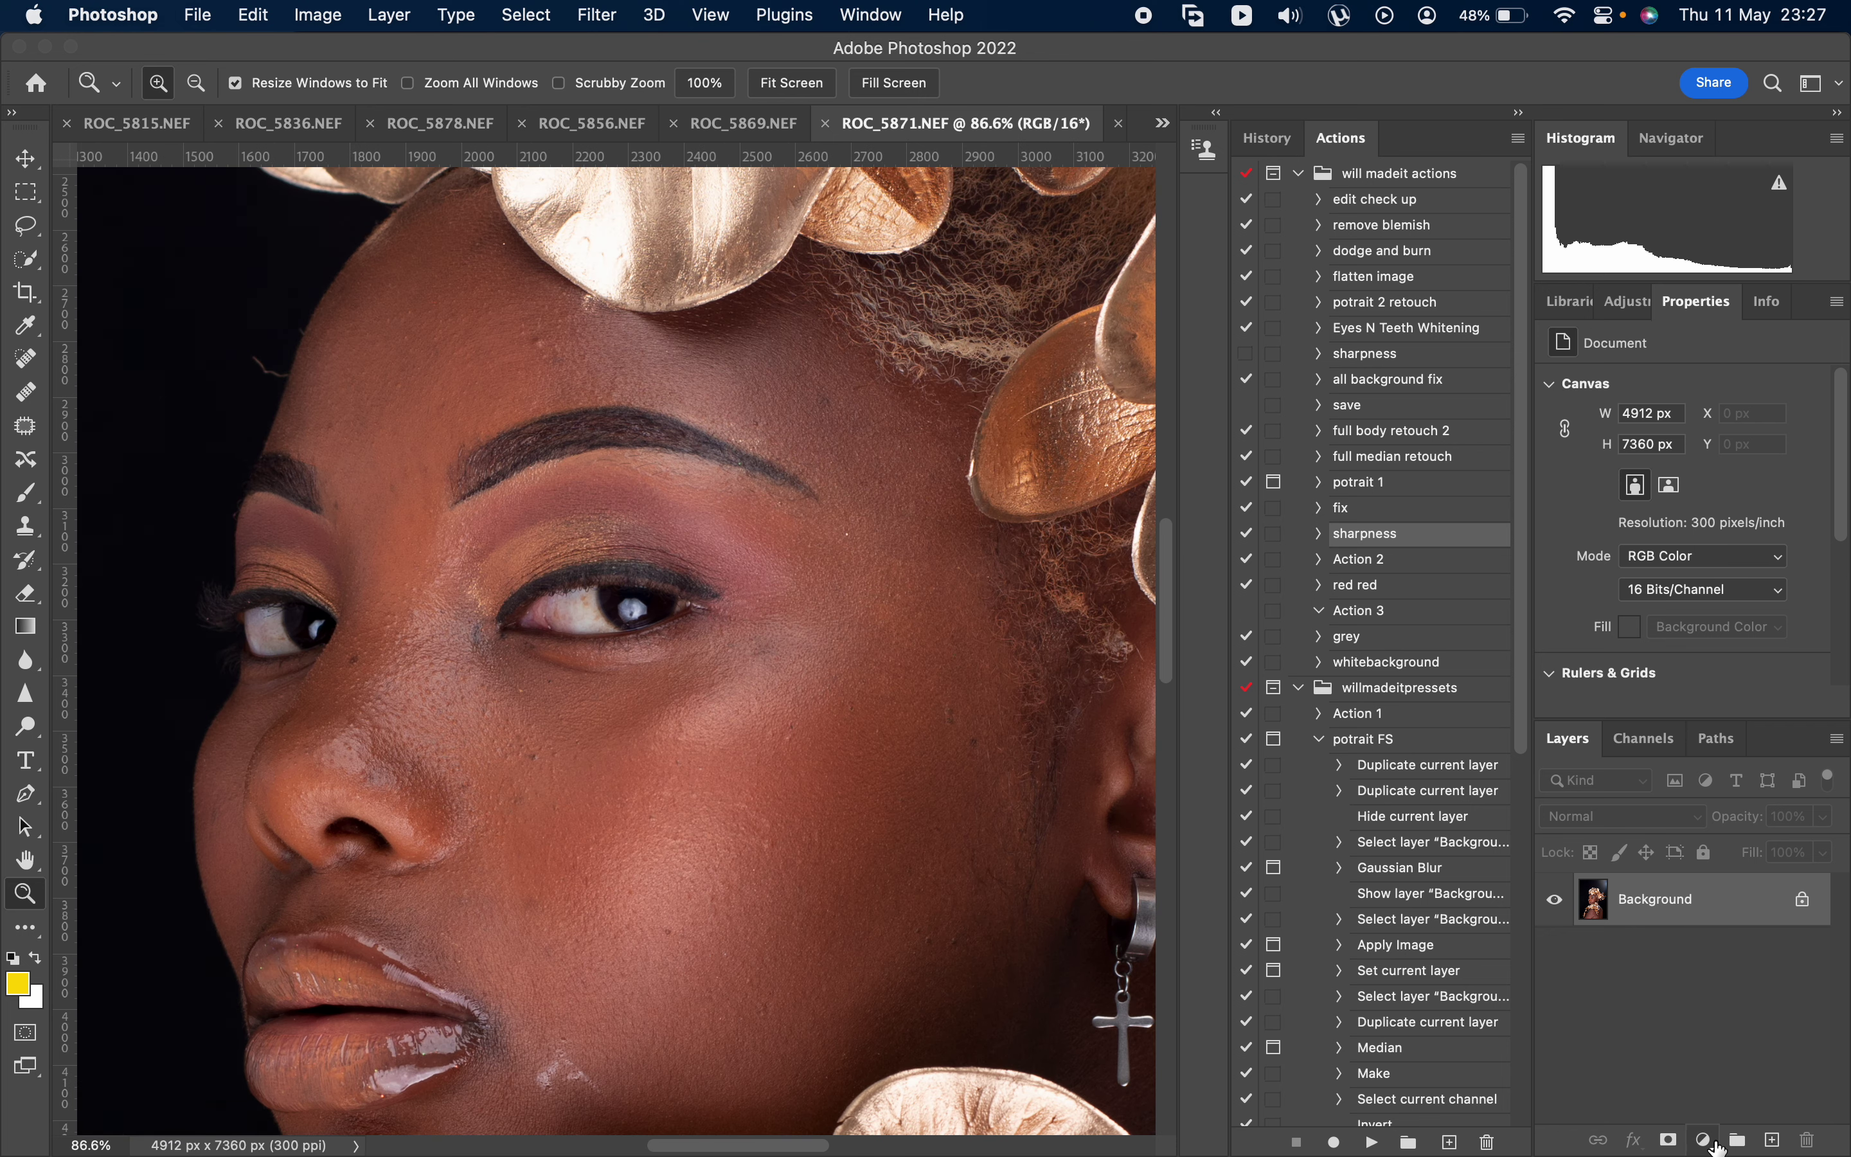
left_click(1705, 1140)
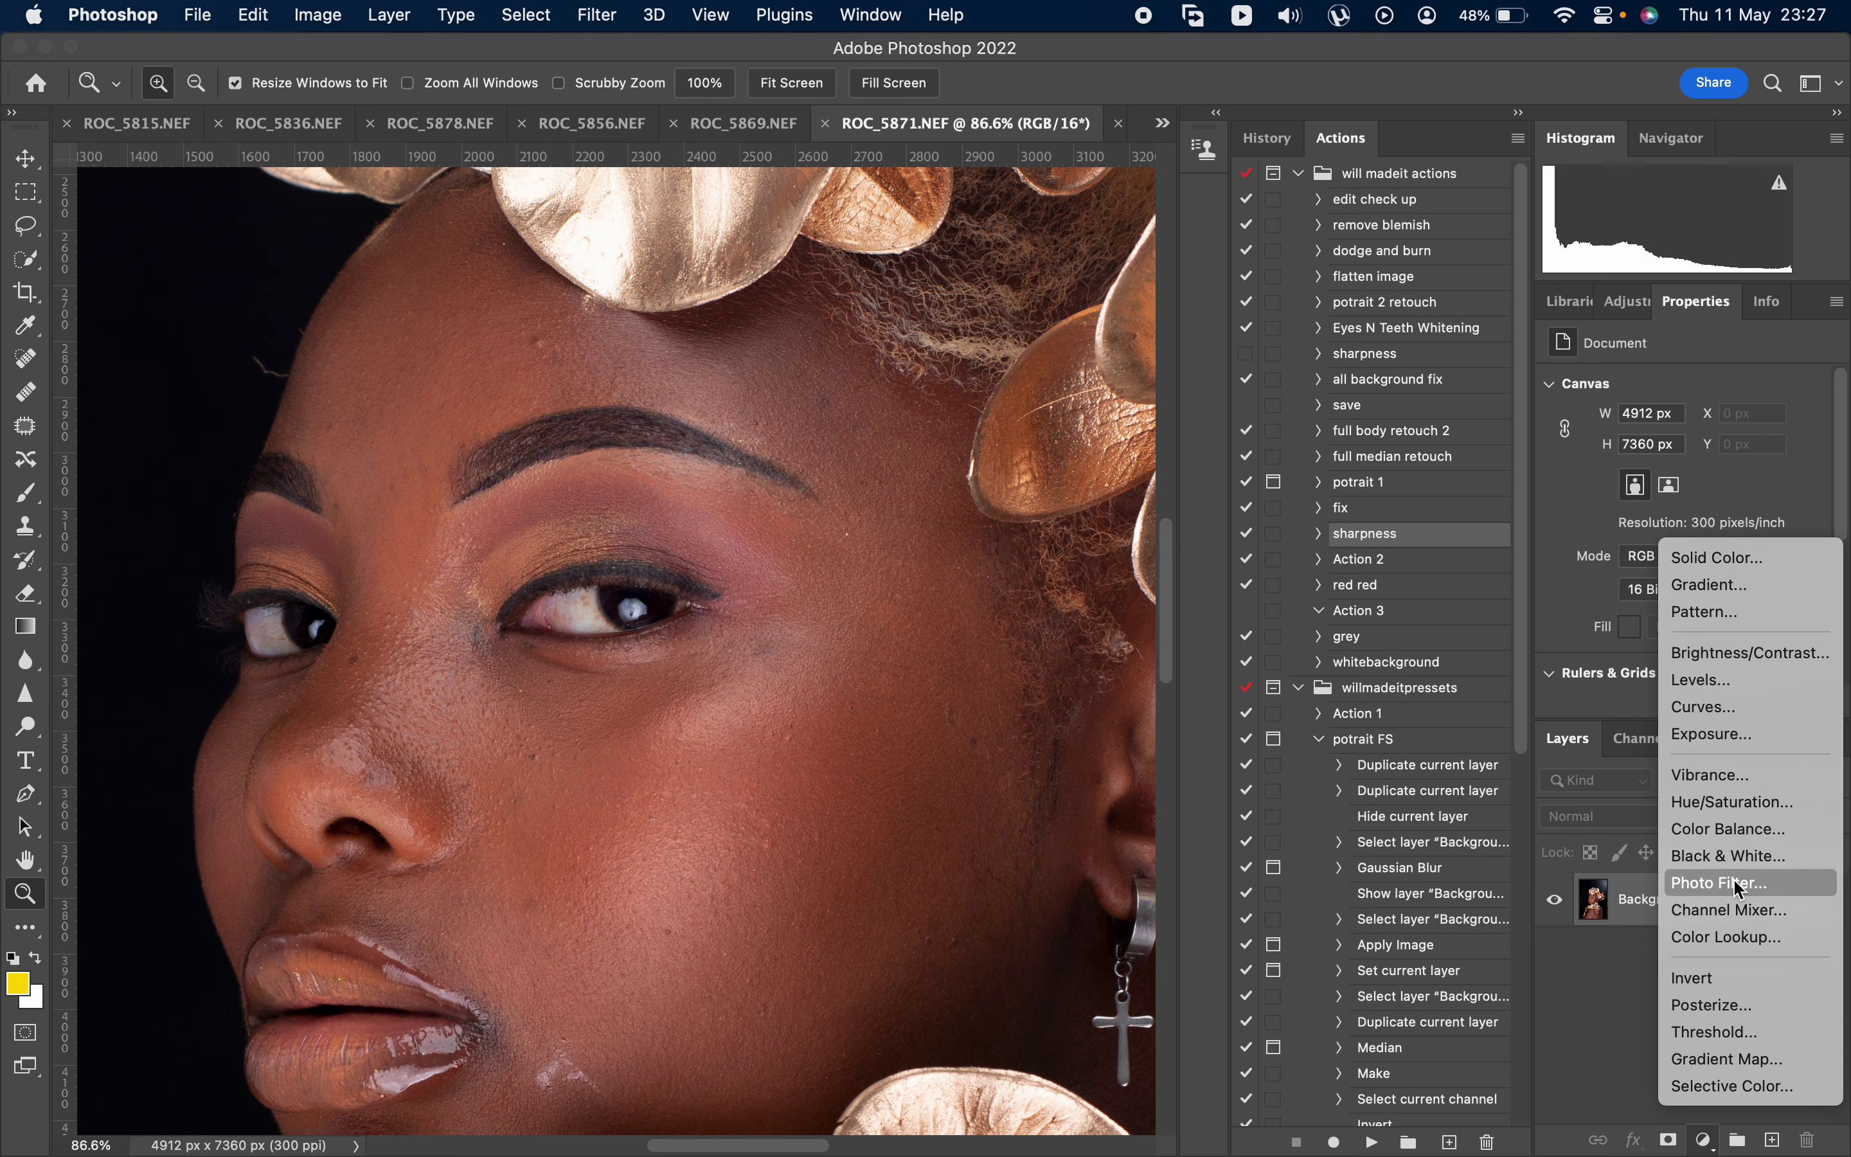
- Add a Black & White adjustment layer with Reds at -72
left_click(1733, 857)
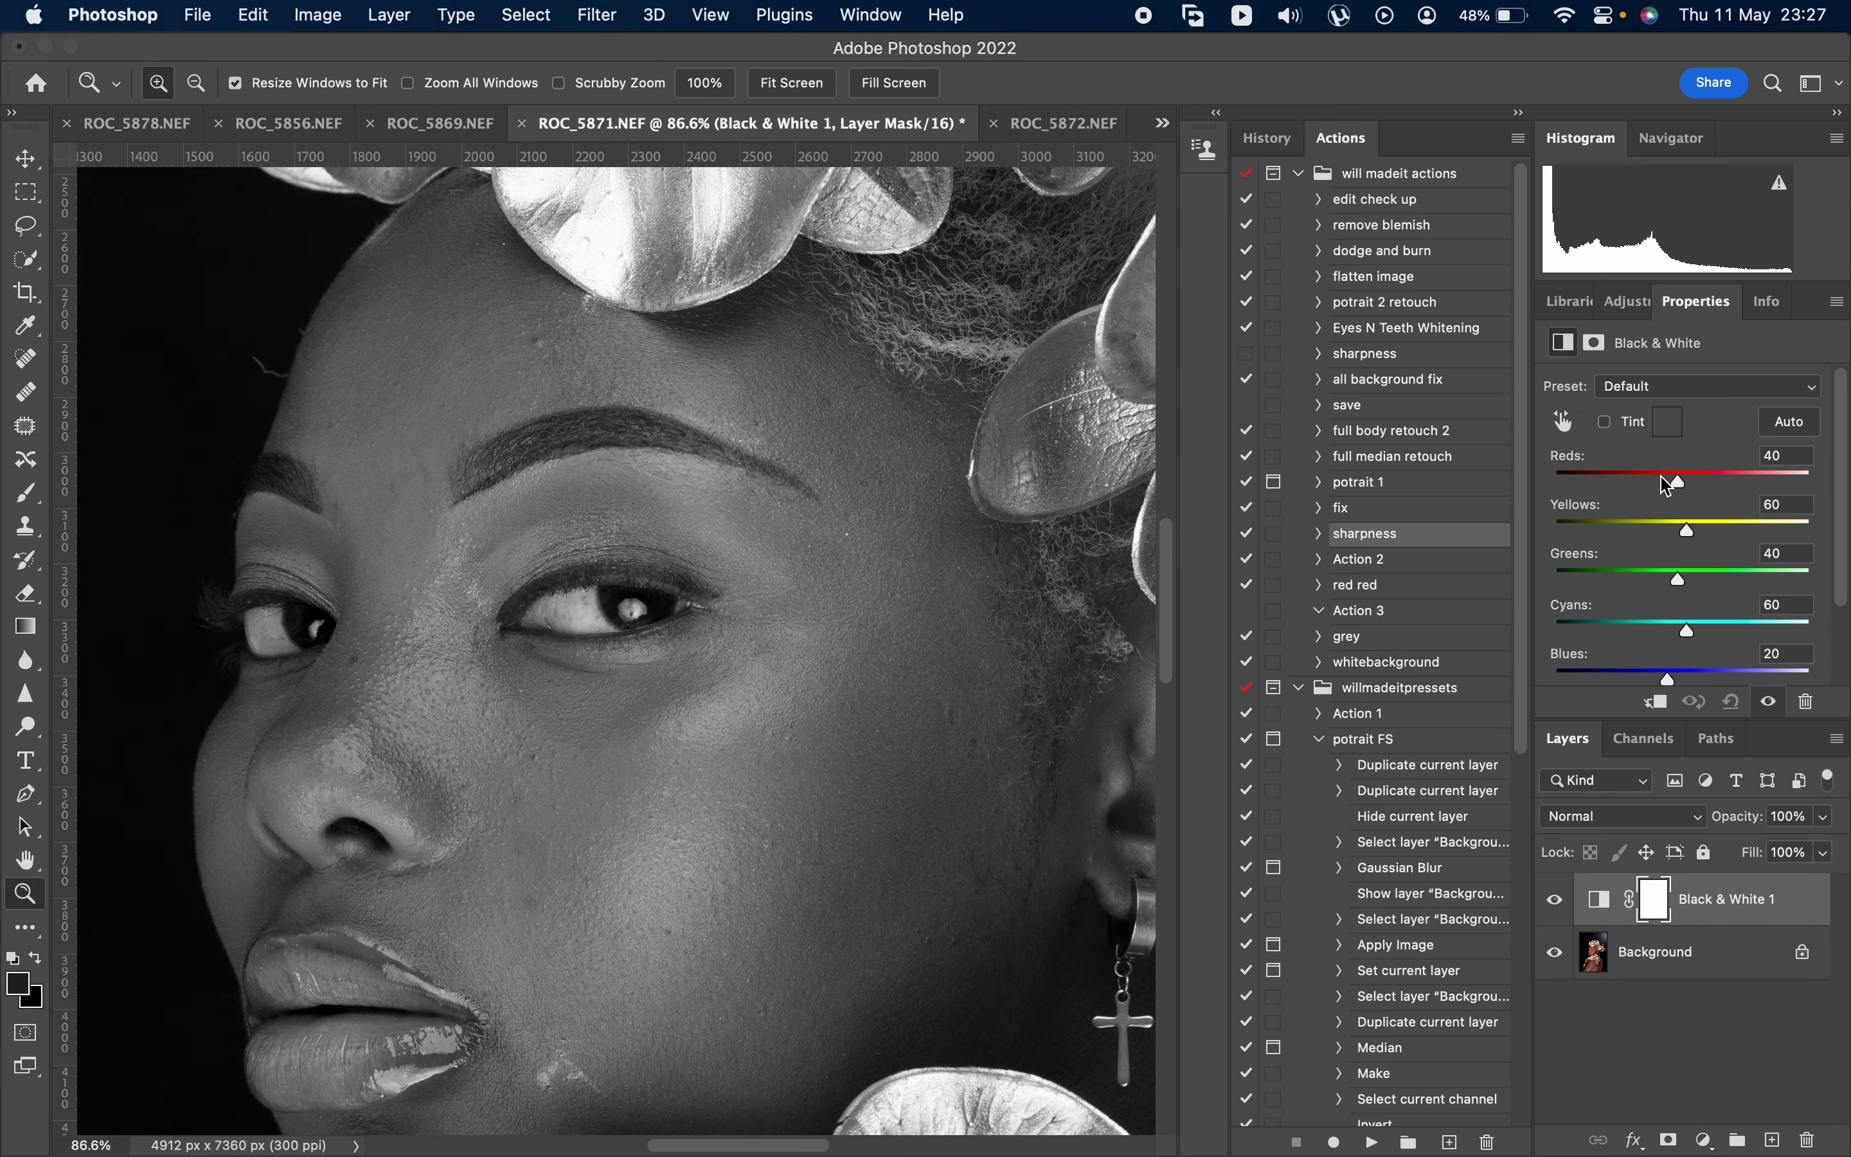
left_click_drag(1671, 486, 1620, 487)
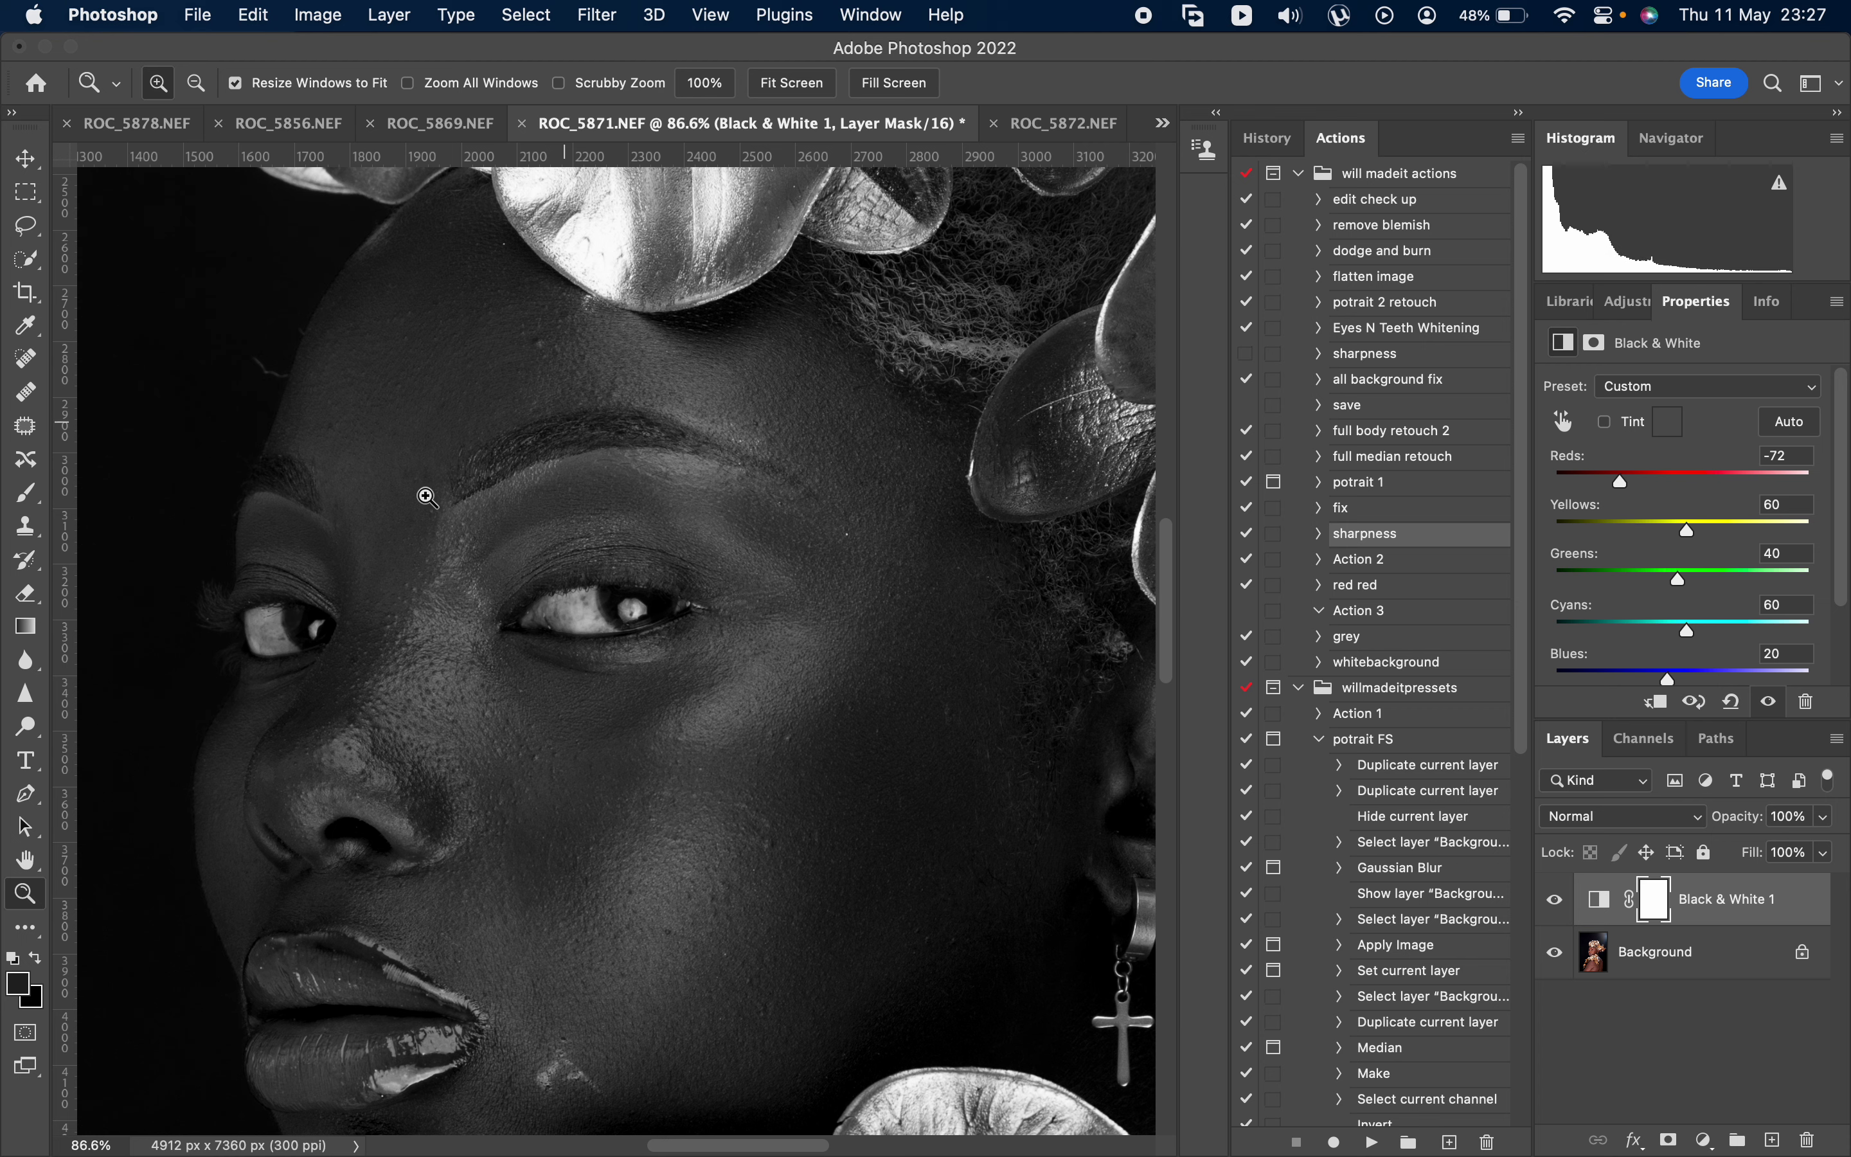
scroll(417, 574, "up", 3)
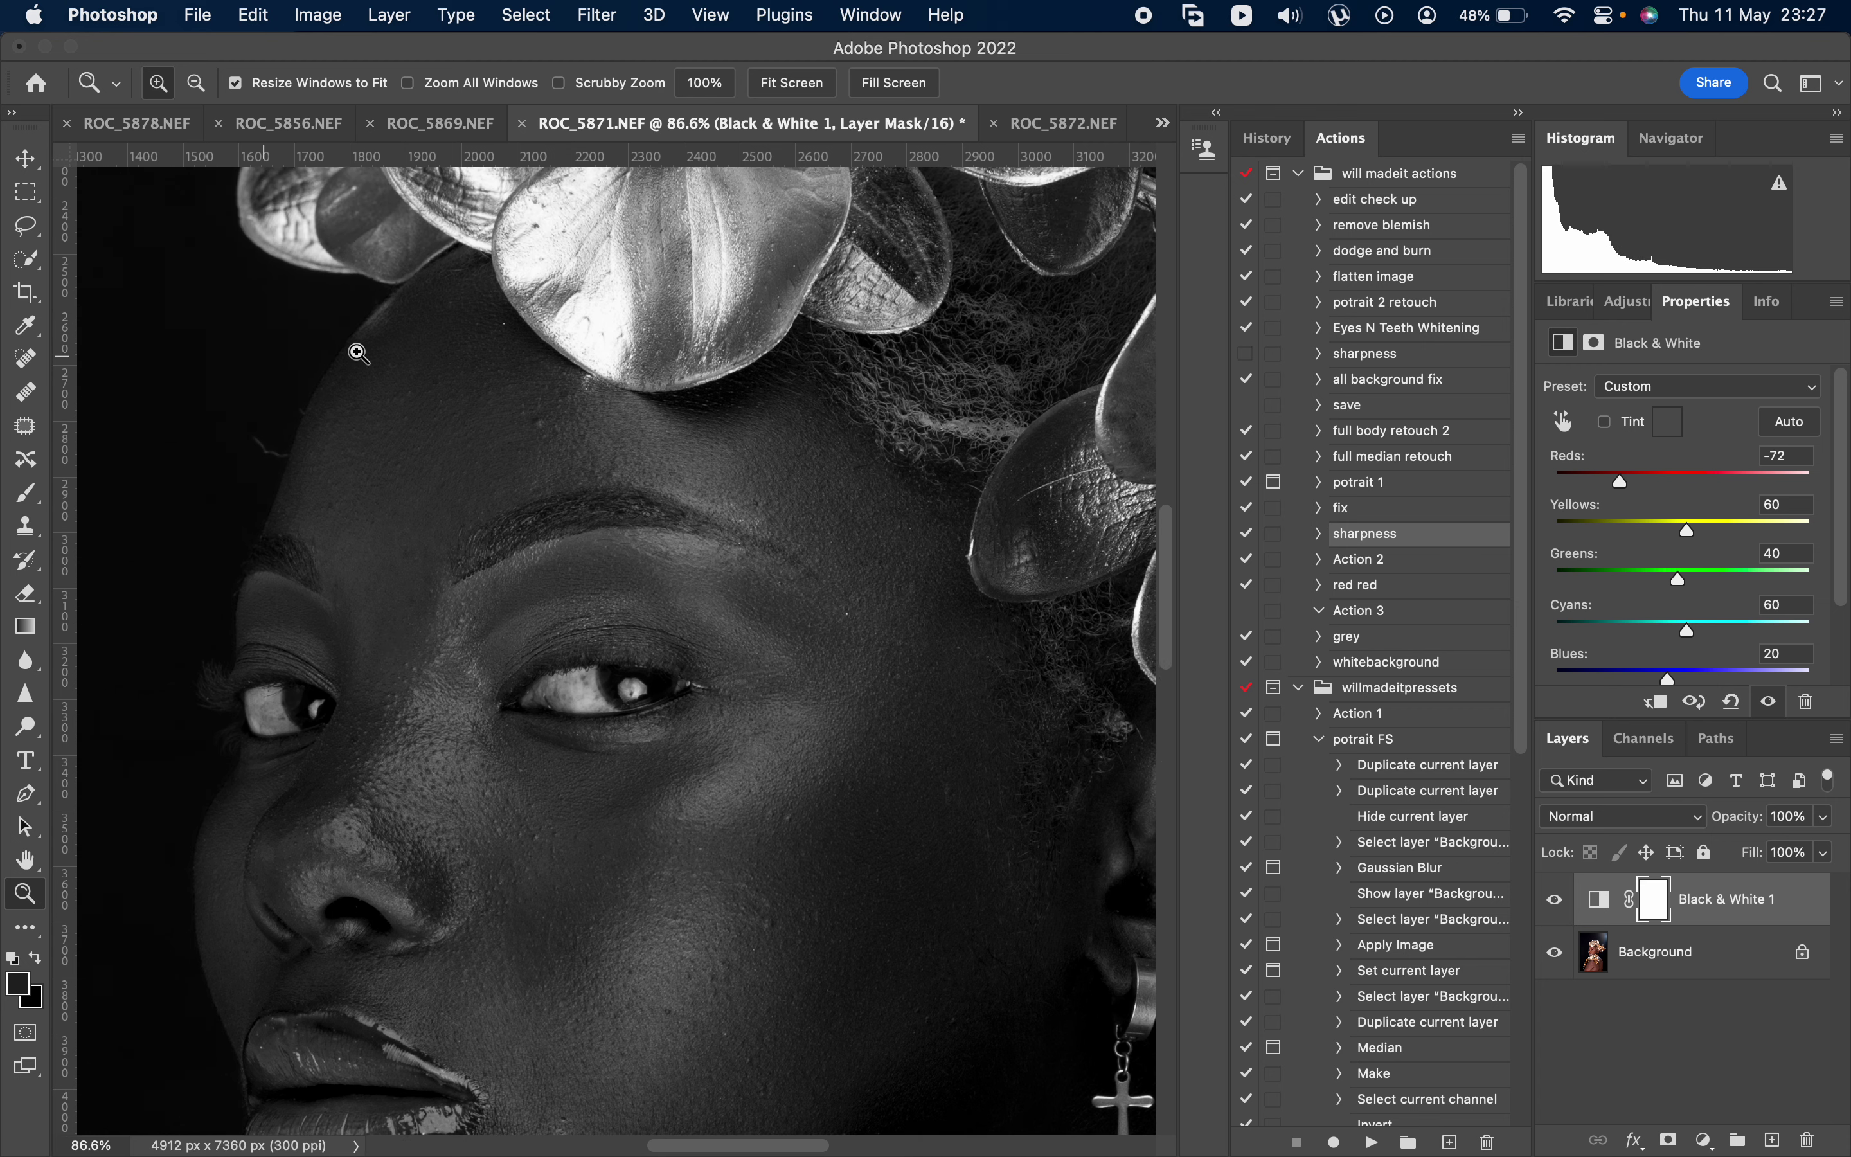
- Zoom into the forehead and set a smaller Spot Healing Brush on the Background layer
left_click_drag(281, 174, 876, 619)
left_click(31, 358)
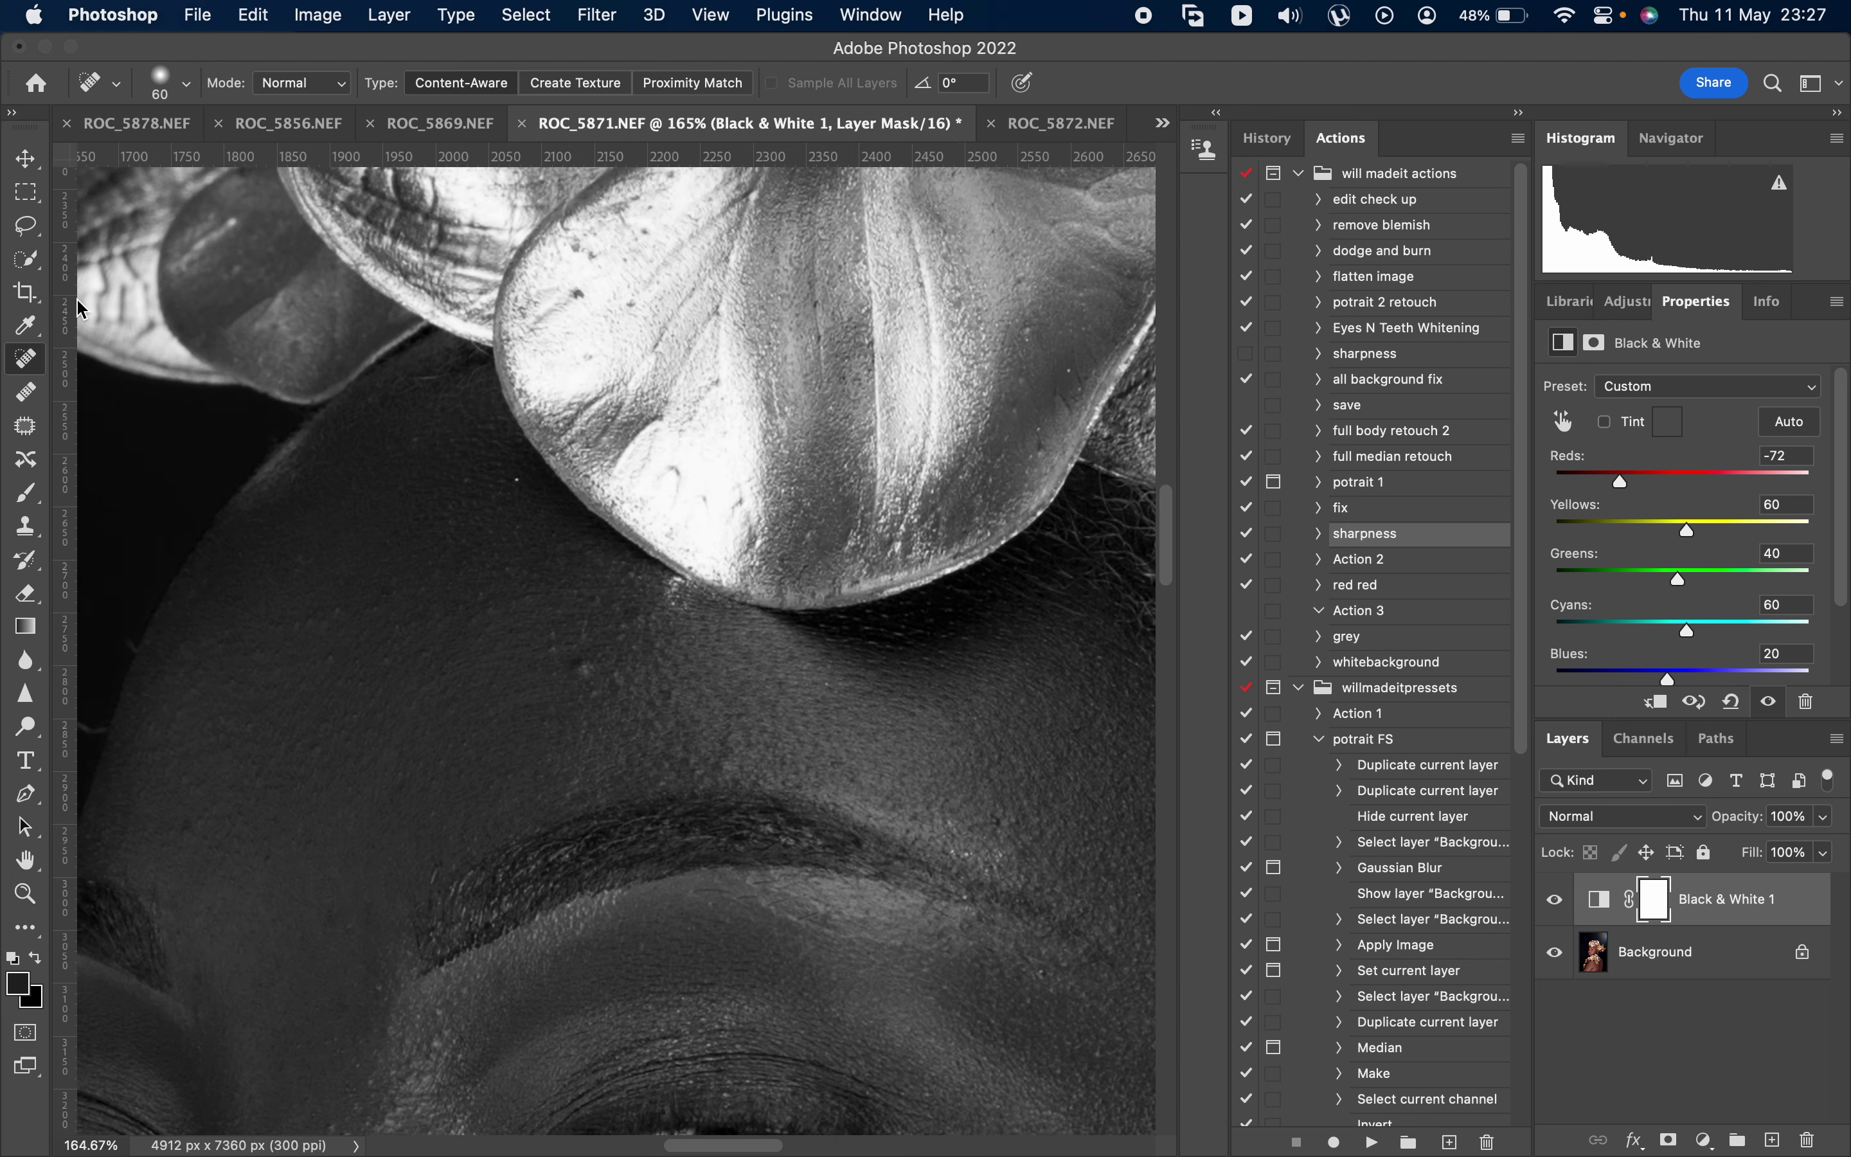
key("bracketleft")
key("bracketleft")
left_click(1713, 965)
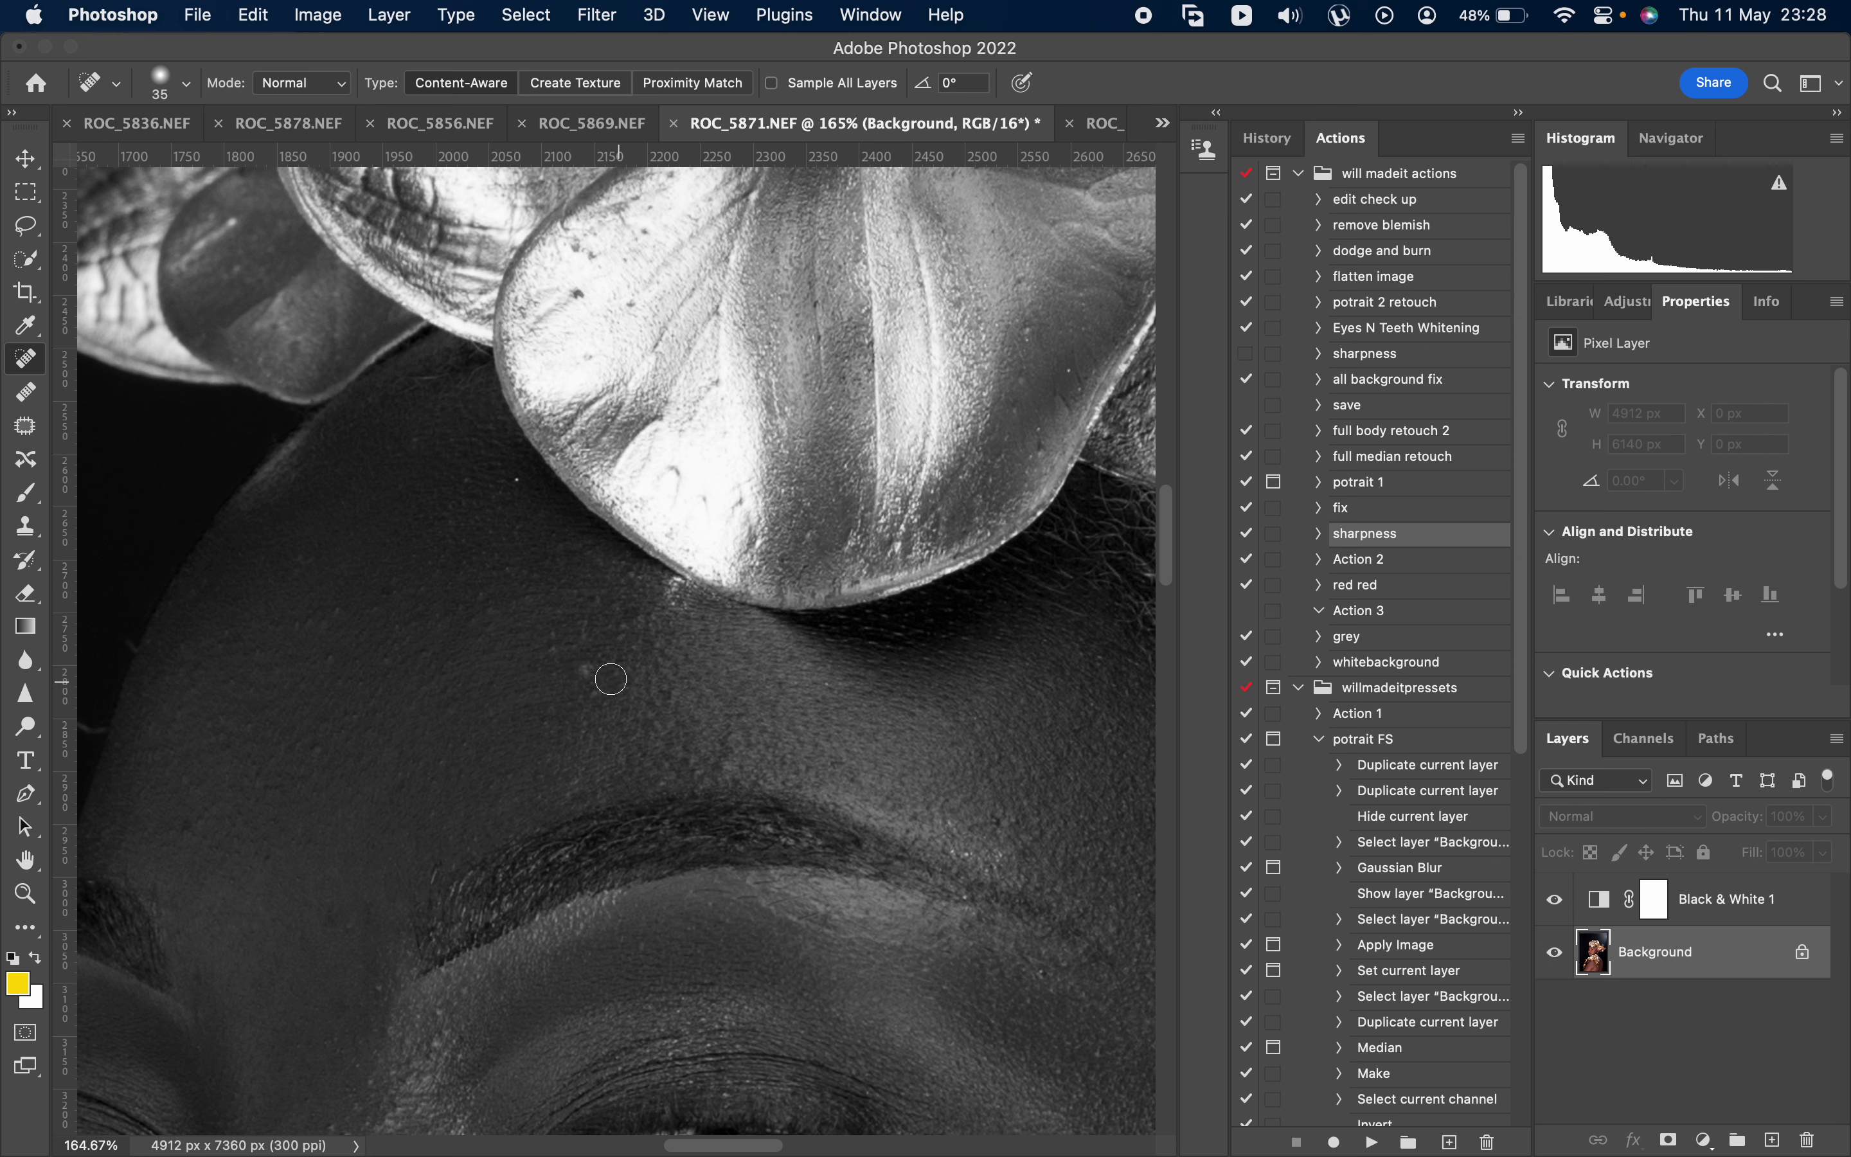
- Heal the blemishes and a streak on the forehead with a slightly smaller brush
left_click(572, 674)
left_click(568, 782)
left_click(377, 598)
key("bracketleft")
left_click(327, 657)
left_click_drag(341, 612, 411, 623)
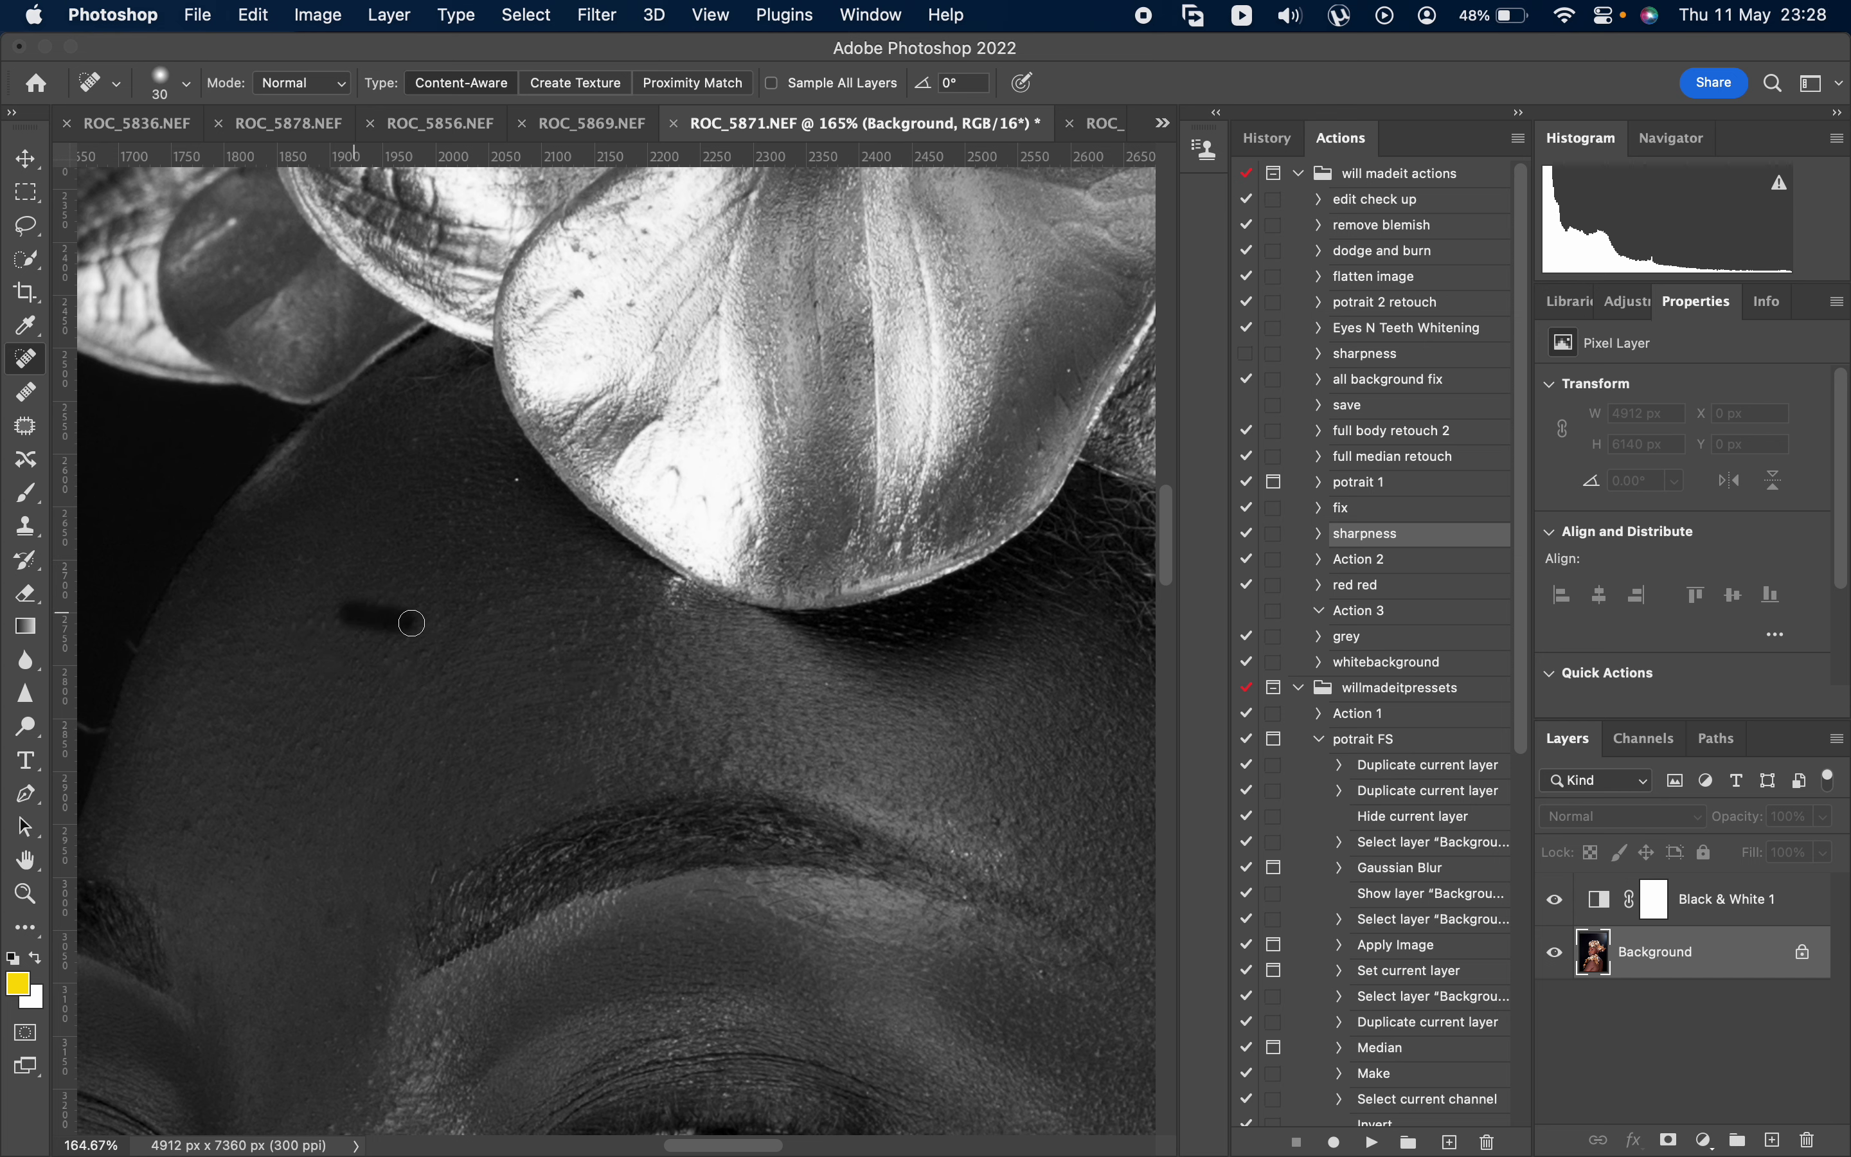
scroll(411, 623, "down", 5)
left_click_drag(329, 707, 342, 727)
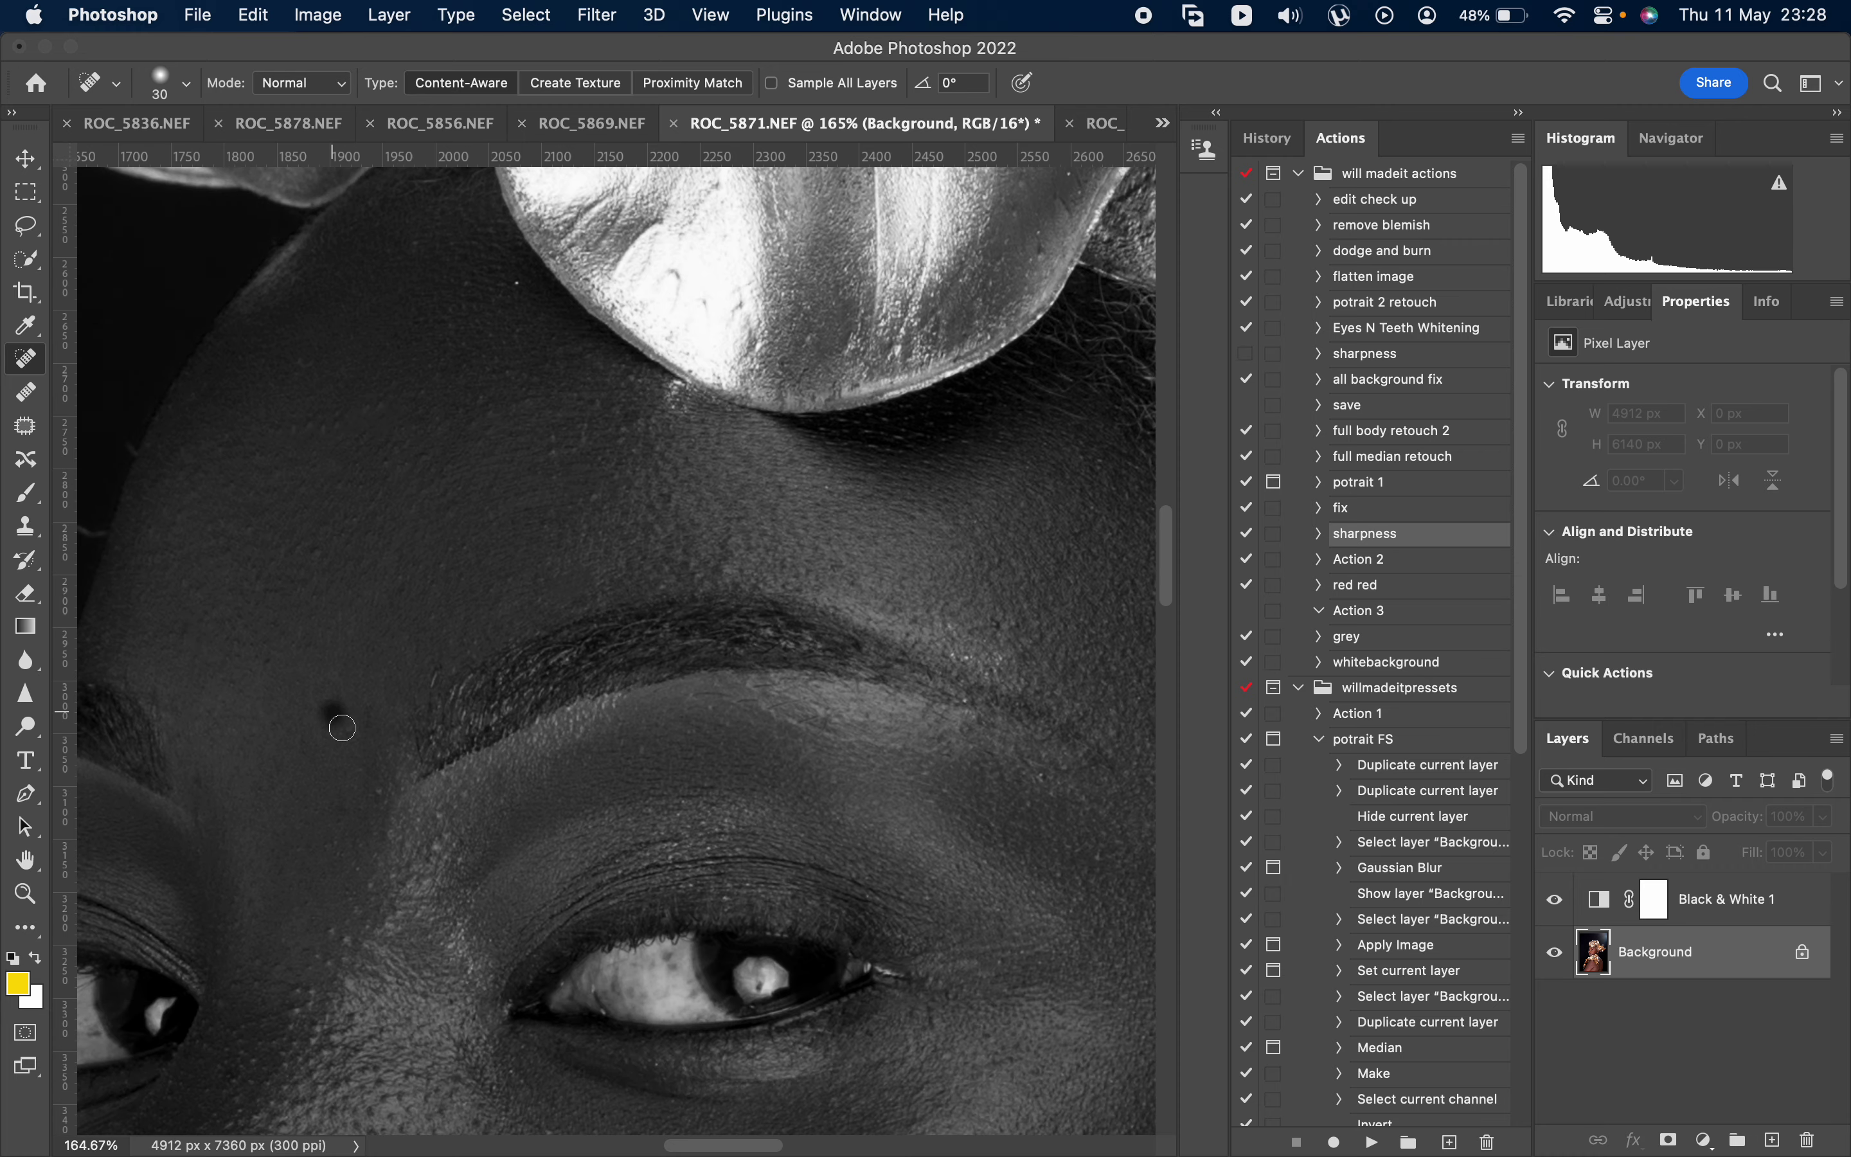
- Heal a spot left of the eye and two spots on the cheek
scroll(342, 727, "down", 5)
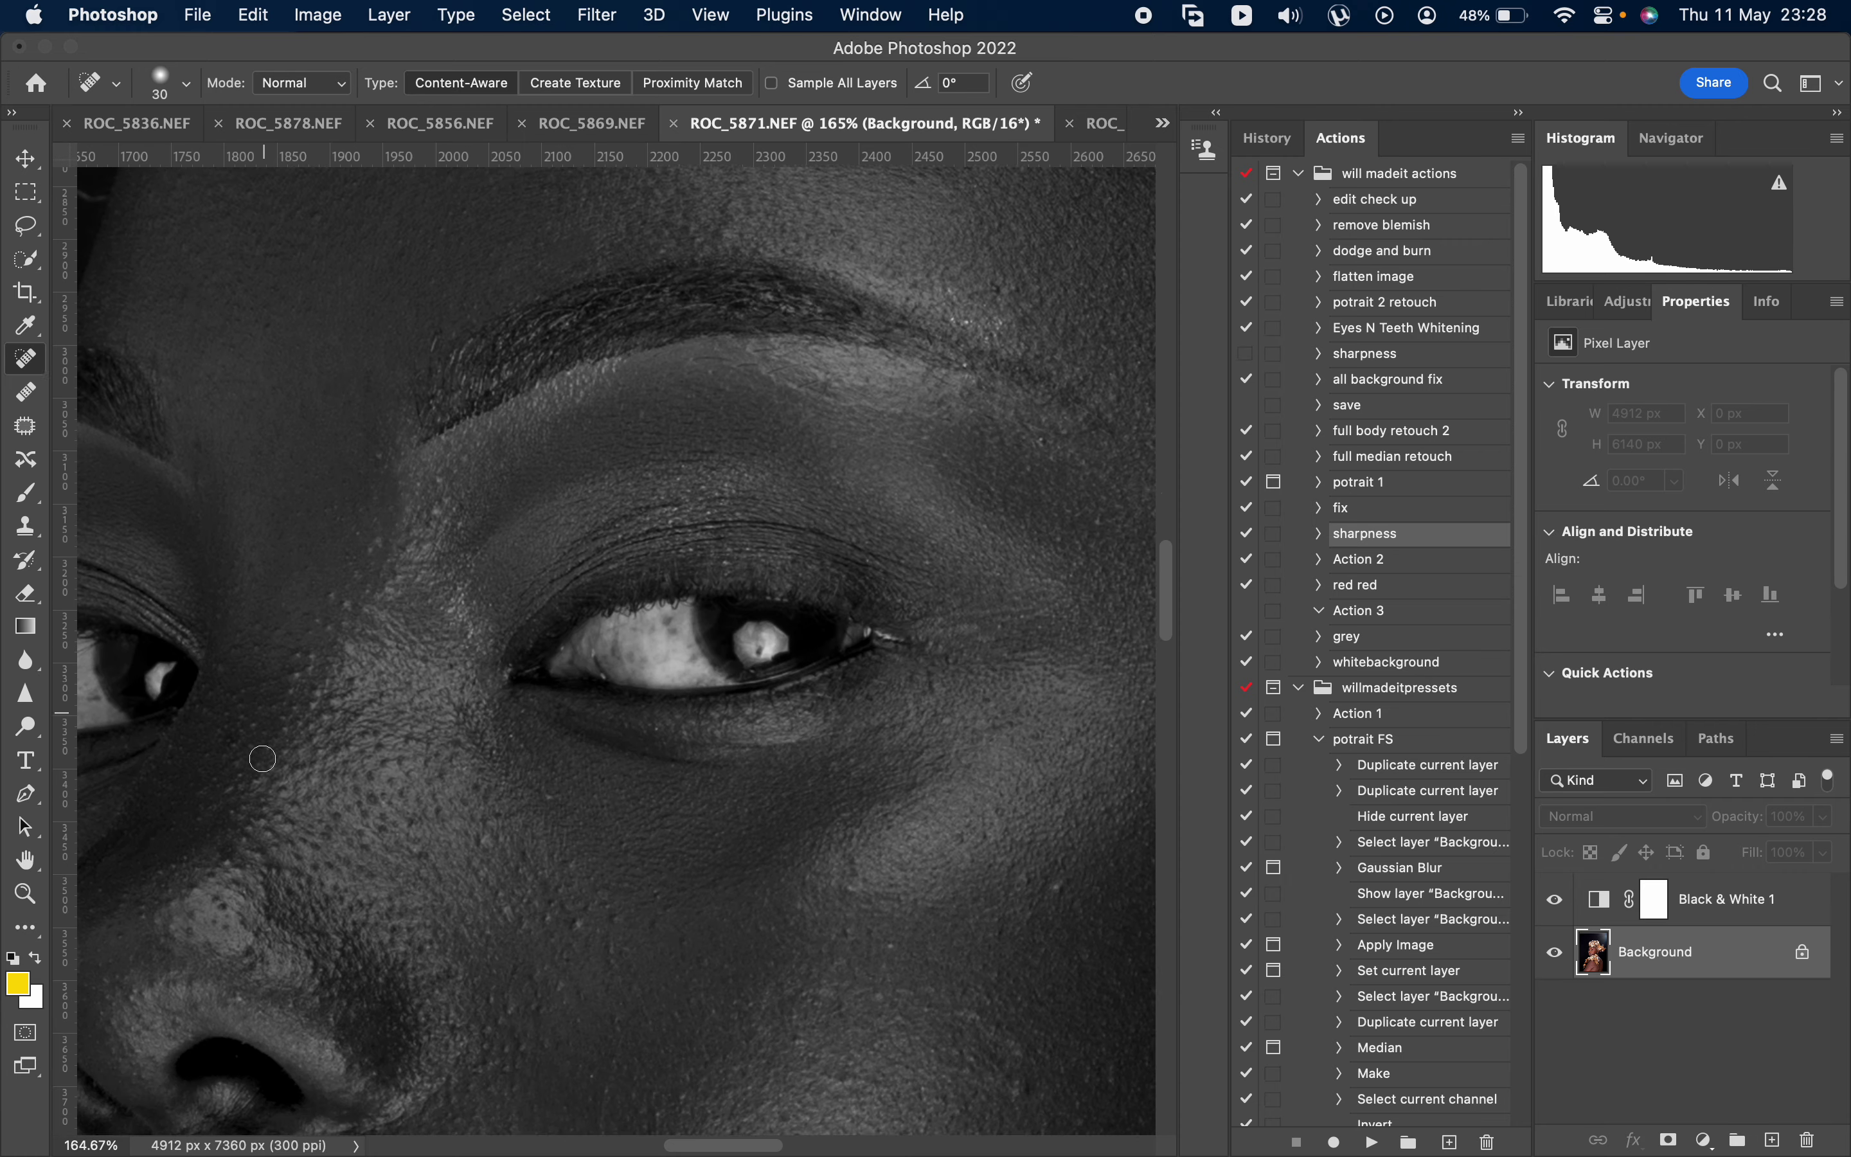
scroll(263, 758, "down", 3)
left_click(311, 570)
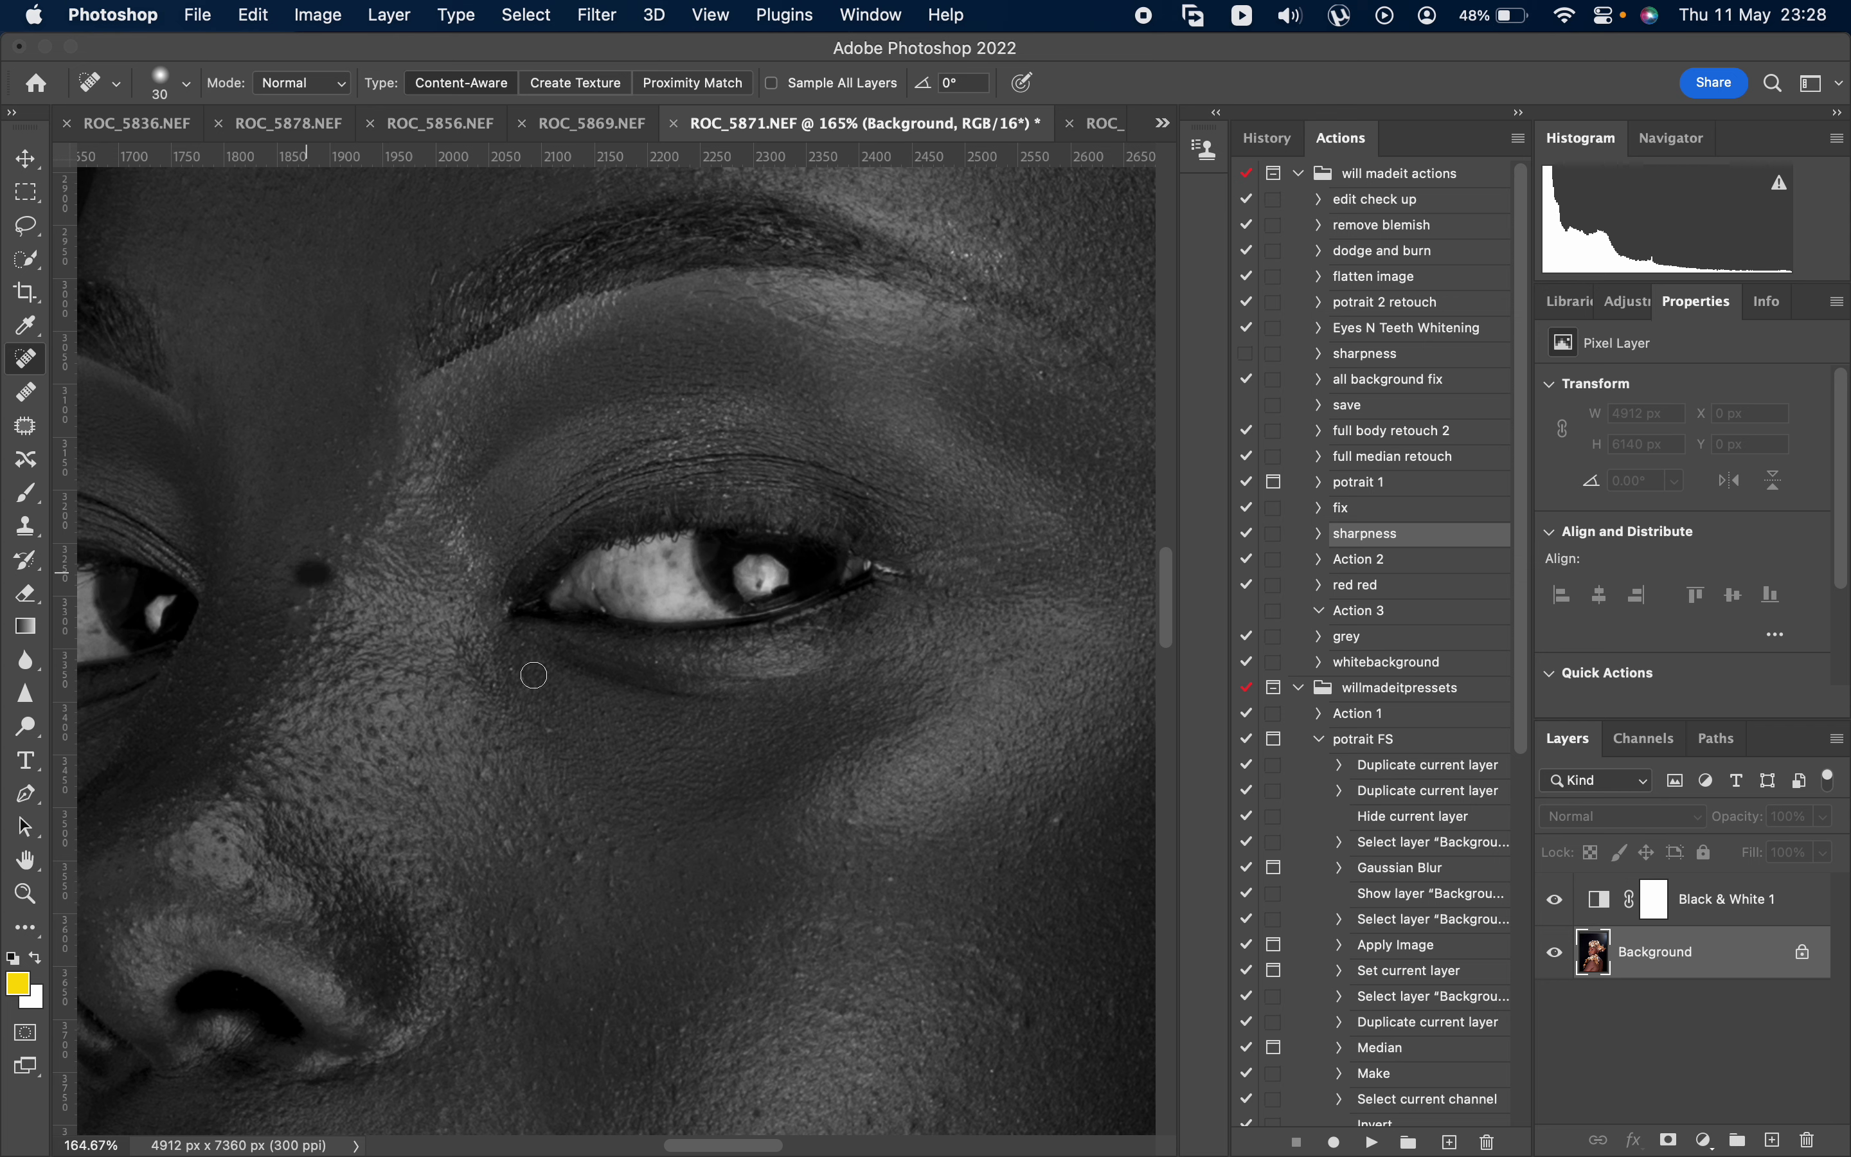
scroll(534, 675, "down", 5)
left_click(1005, 680)
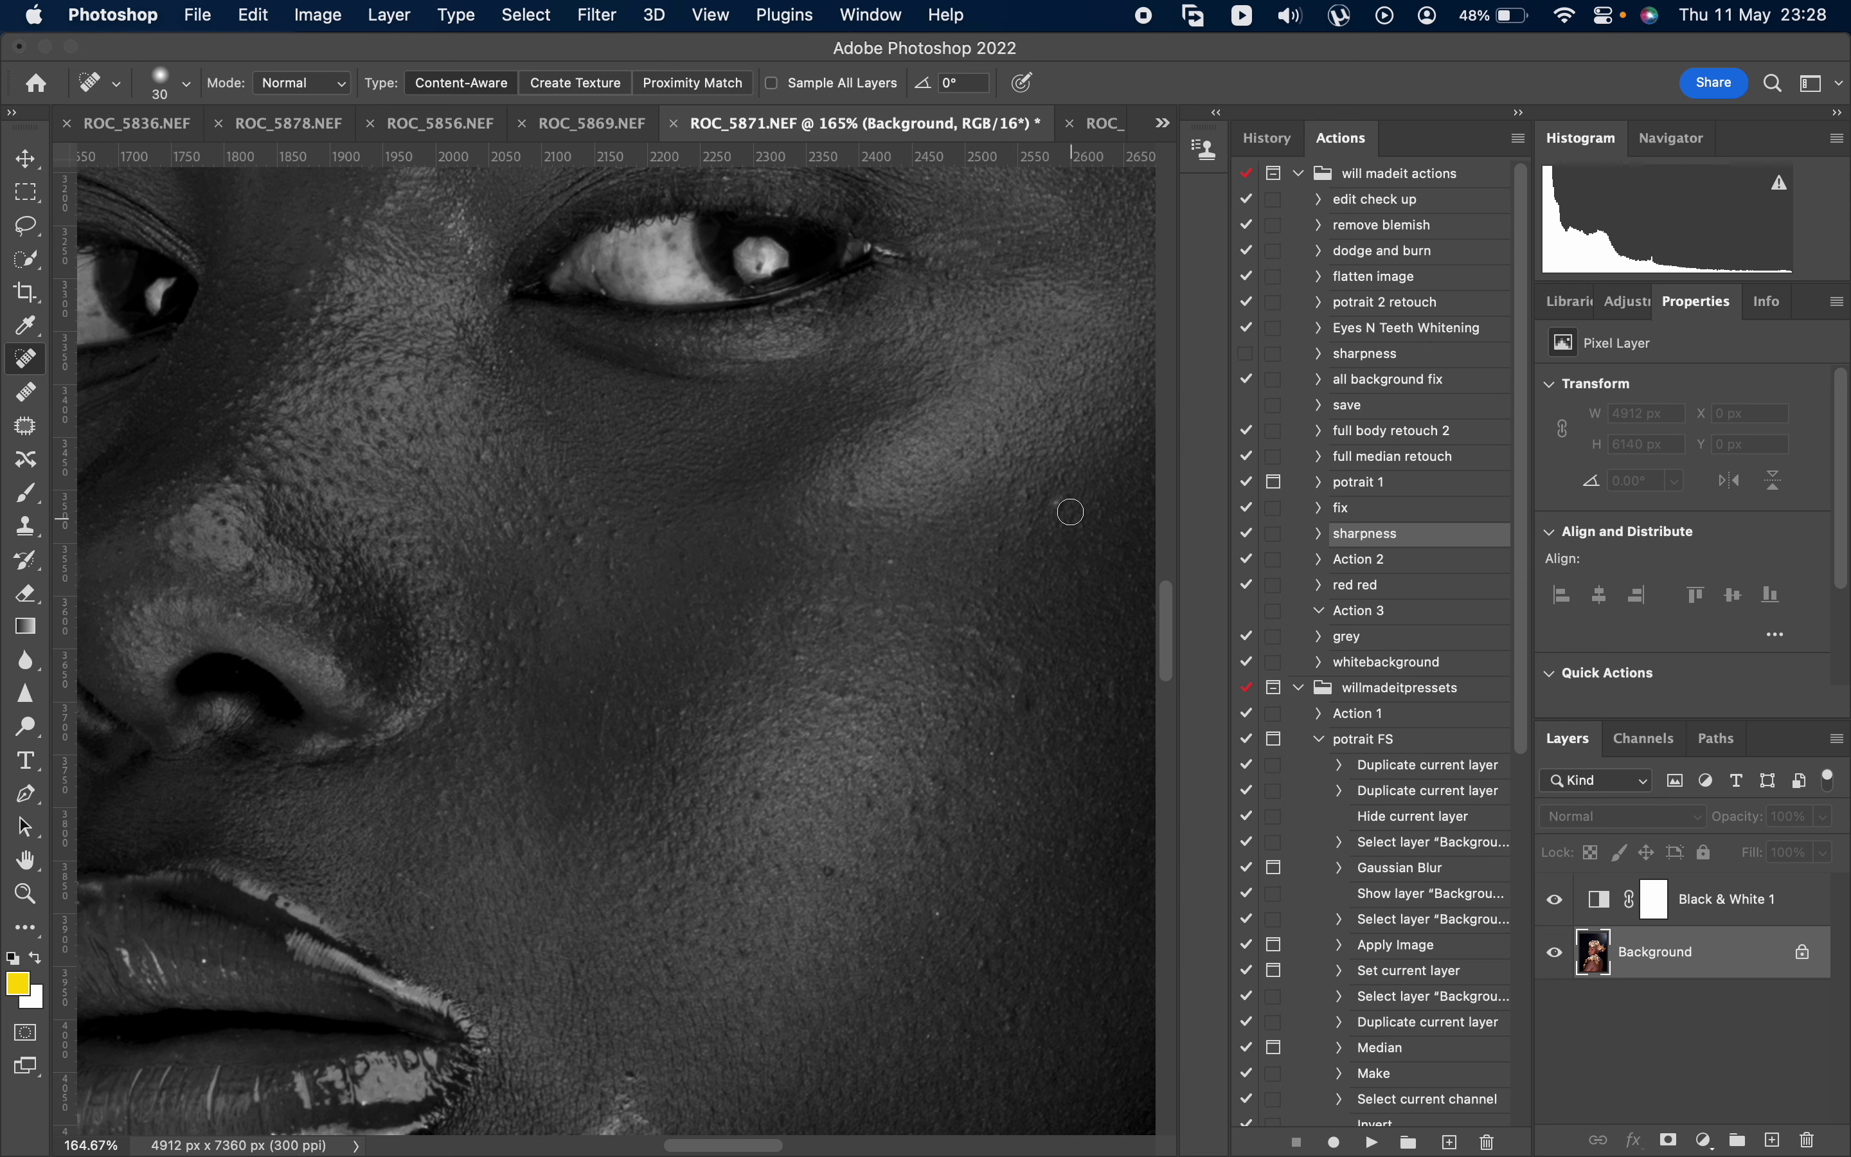
left_click(1062, 511)
- Heal the marks below the lips and a remaining spot higher on the face
scroll(1034, 529, "down", 2)
scroll(1034, 530, "right", 3)
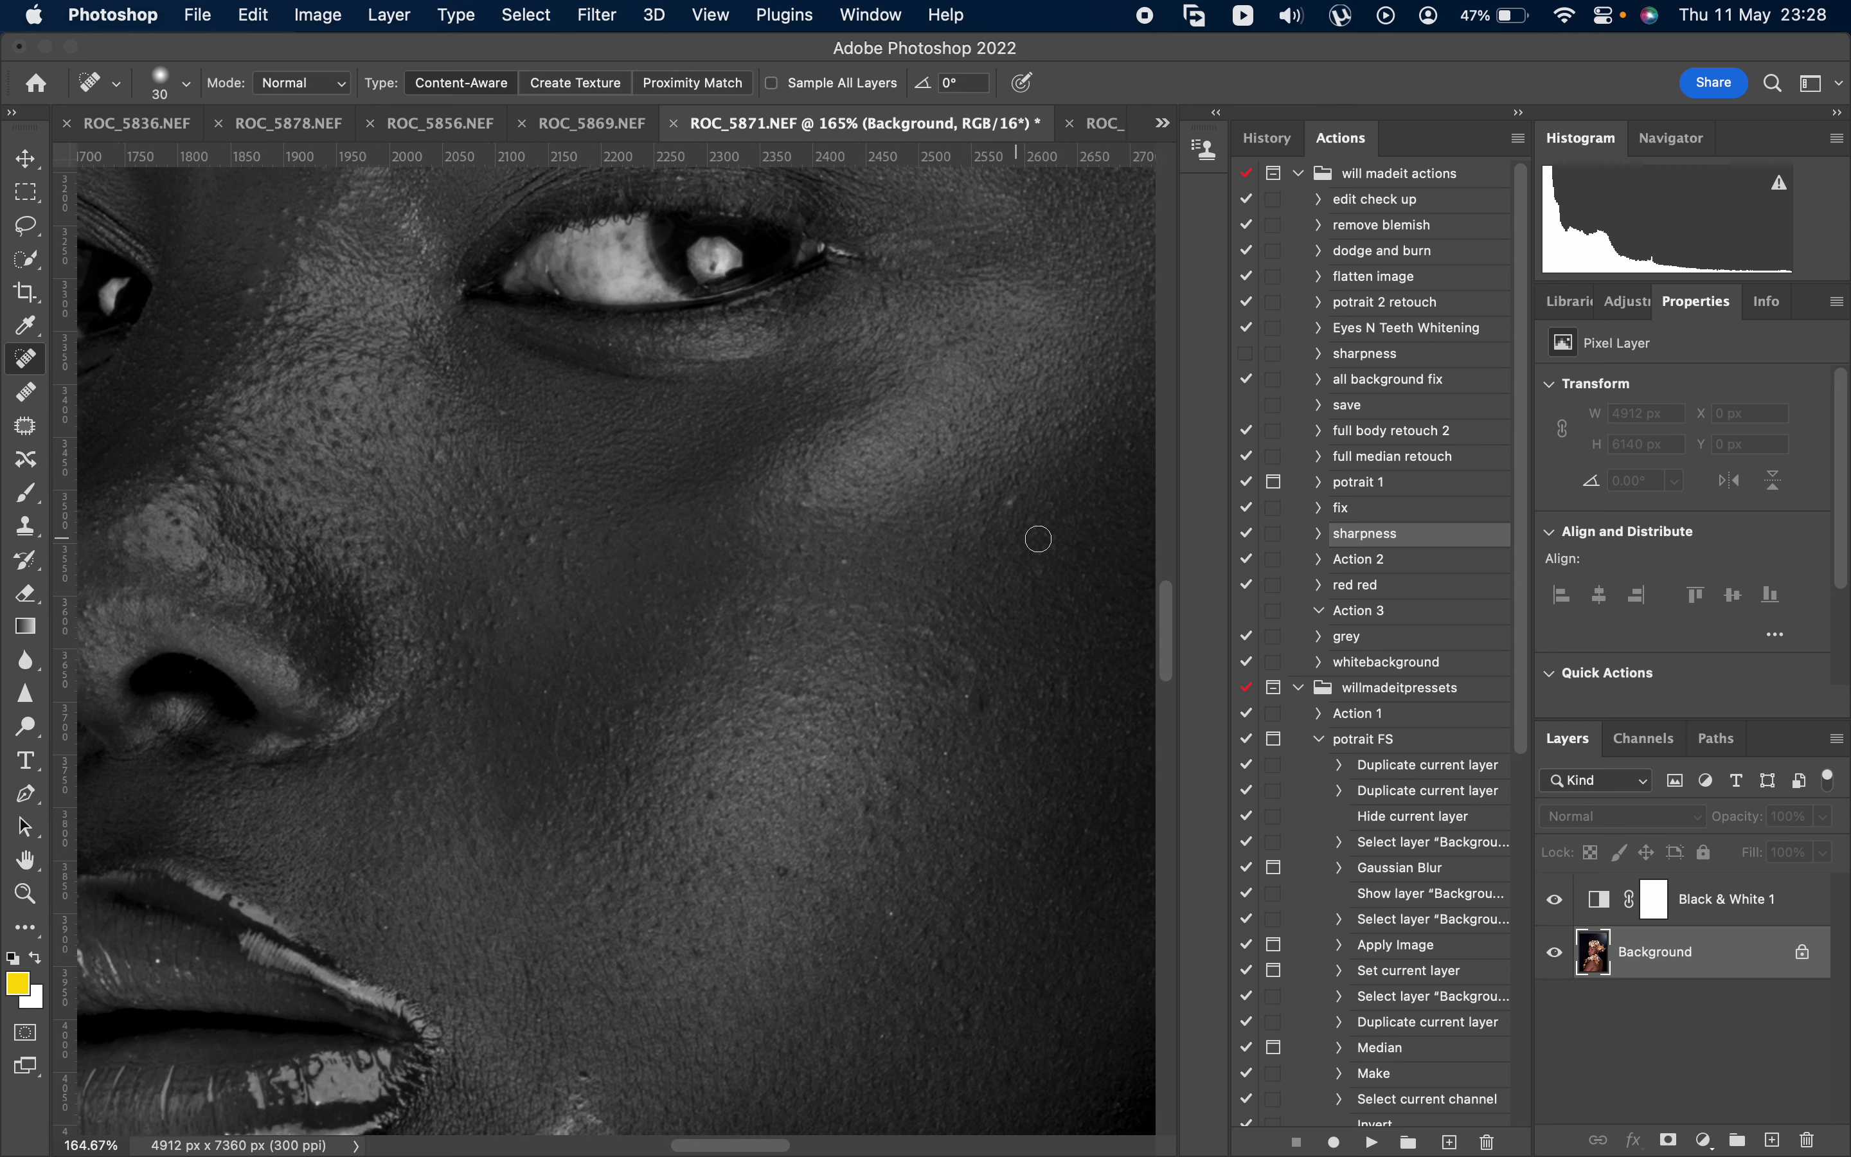
scroll(887, 408, "down", 4)
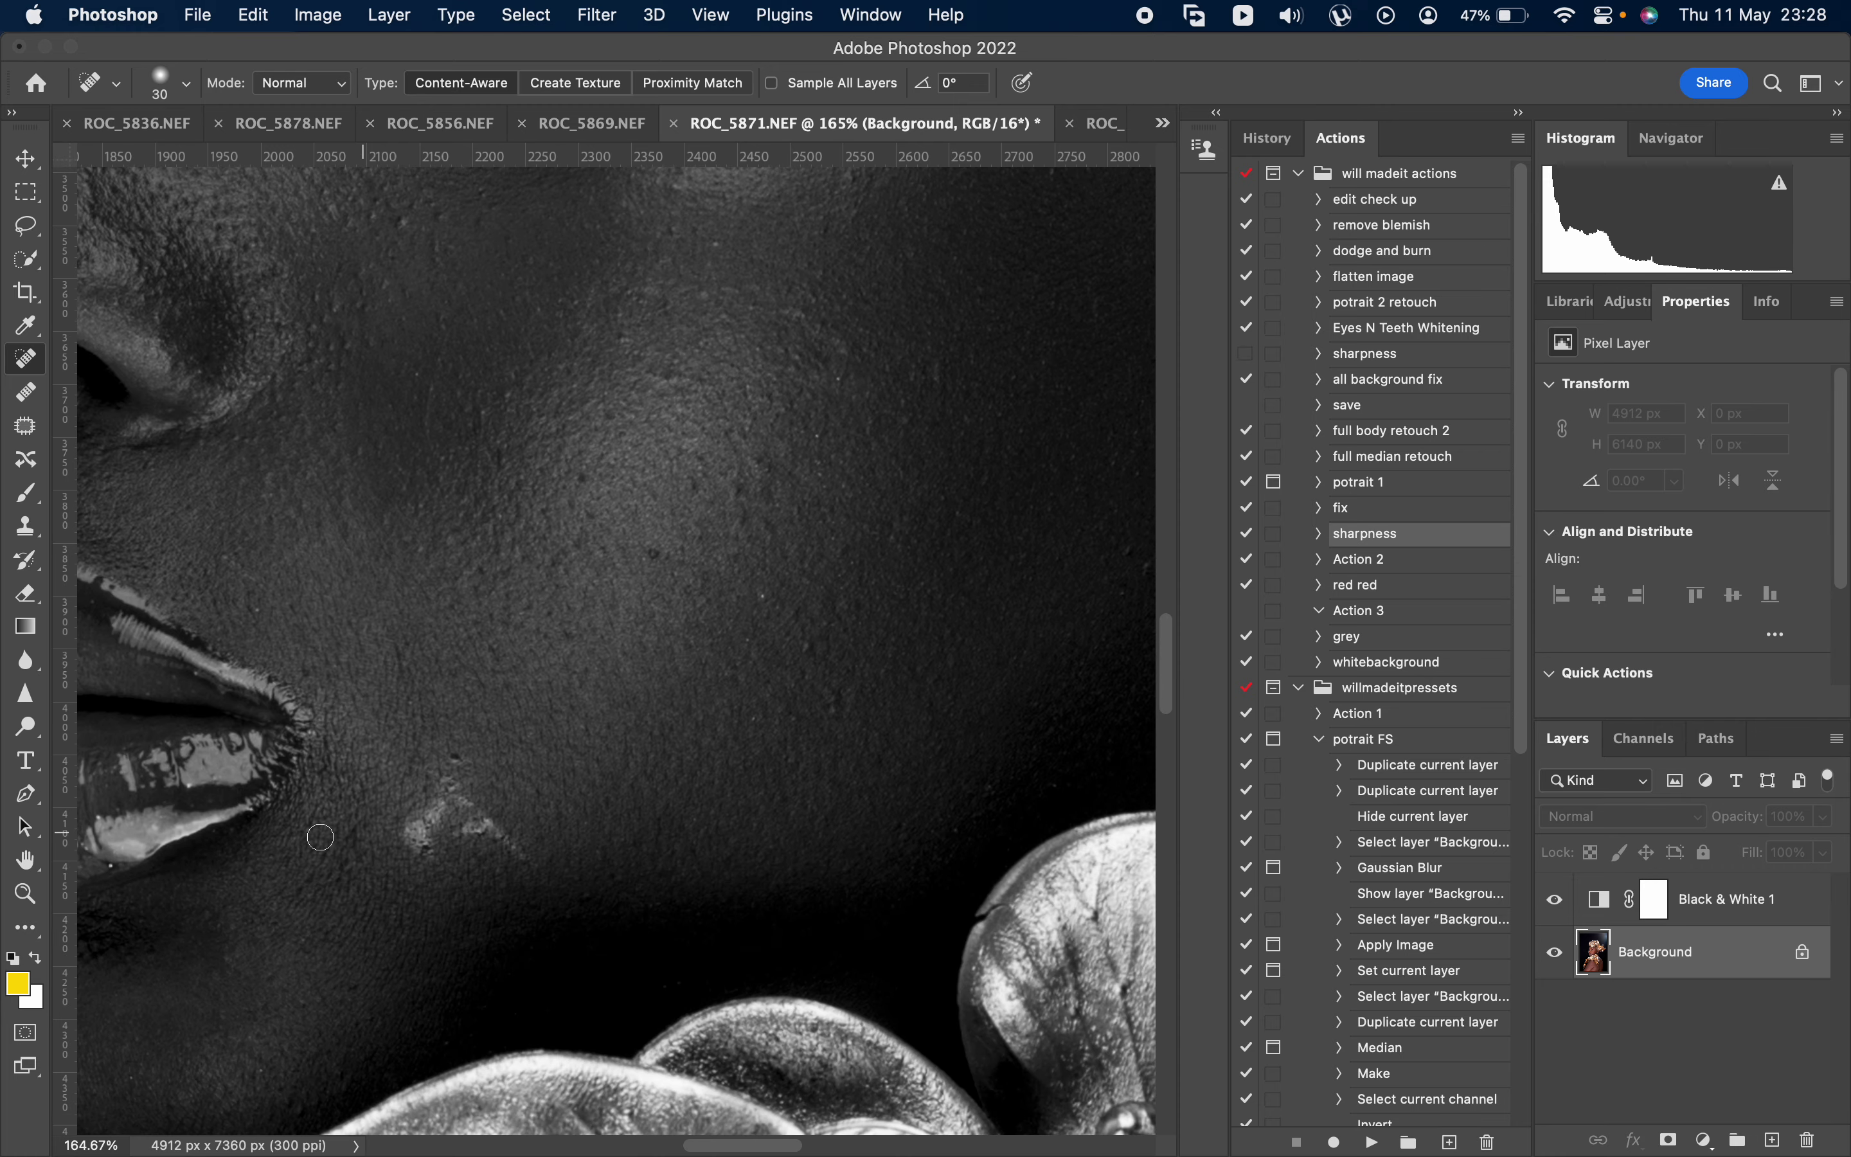
mouse_move(394, 842)
left_mouse_down()
mouse_move(458, 764)
mouse_move(492, 843)
mouse_move(448, 863)
left_mouse_up()
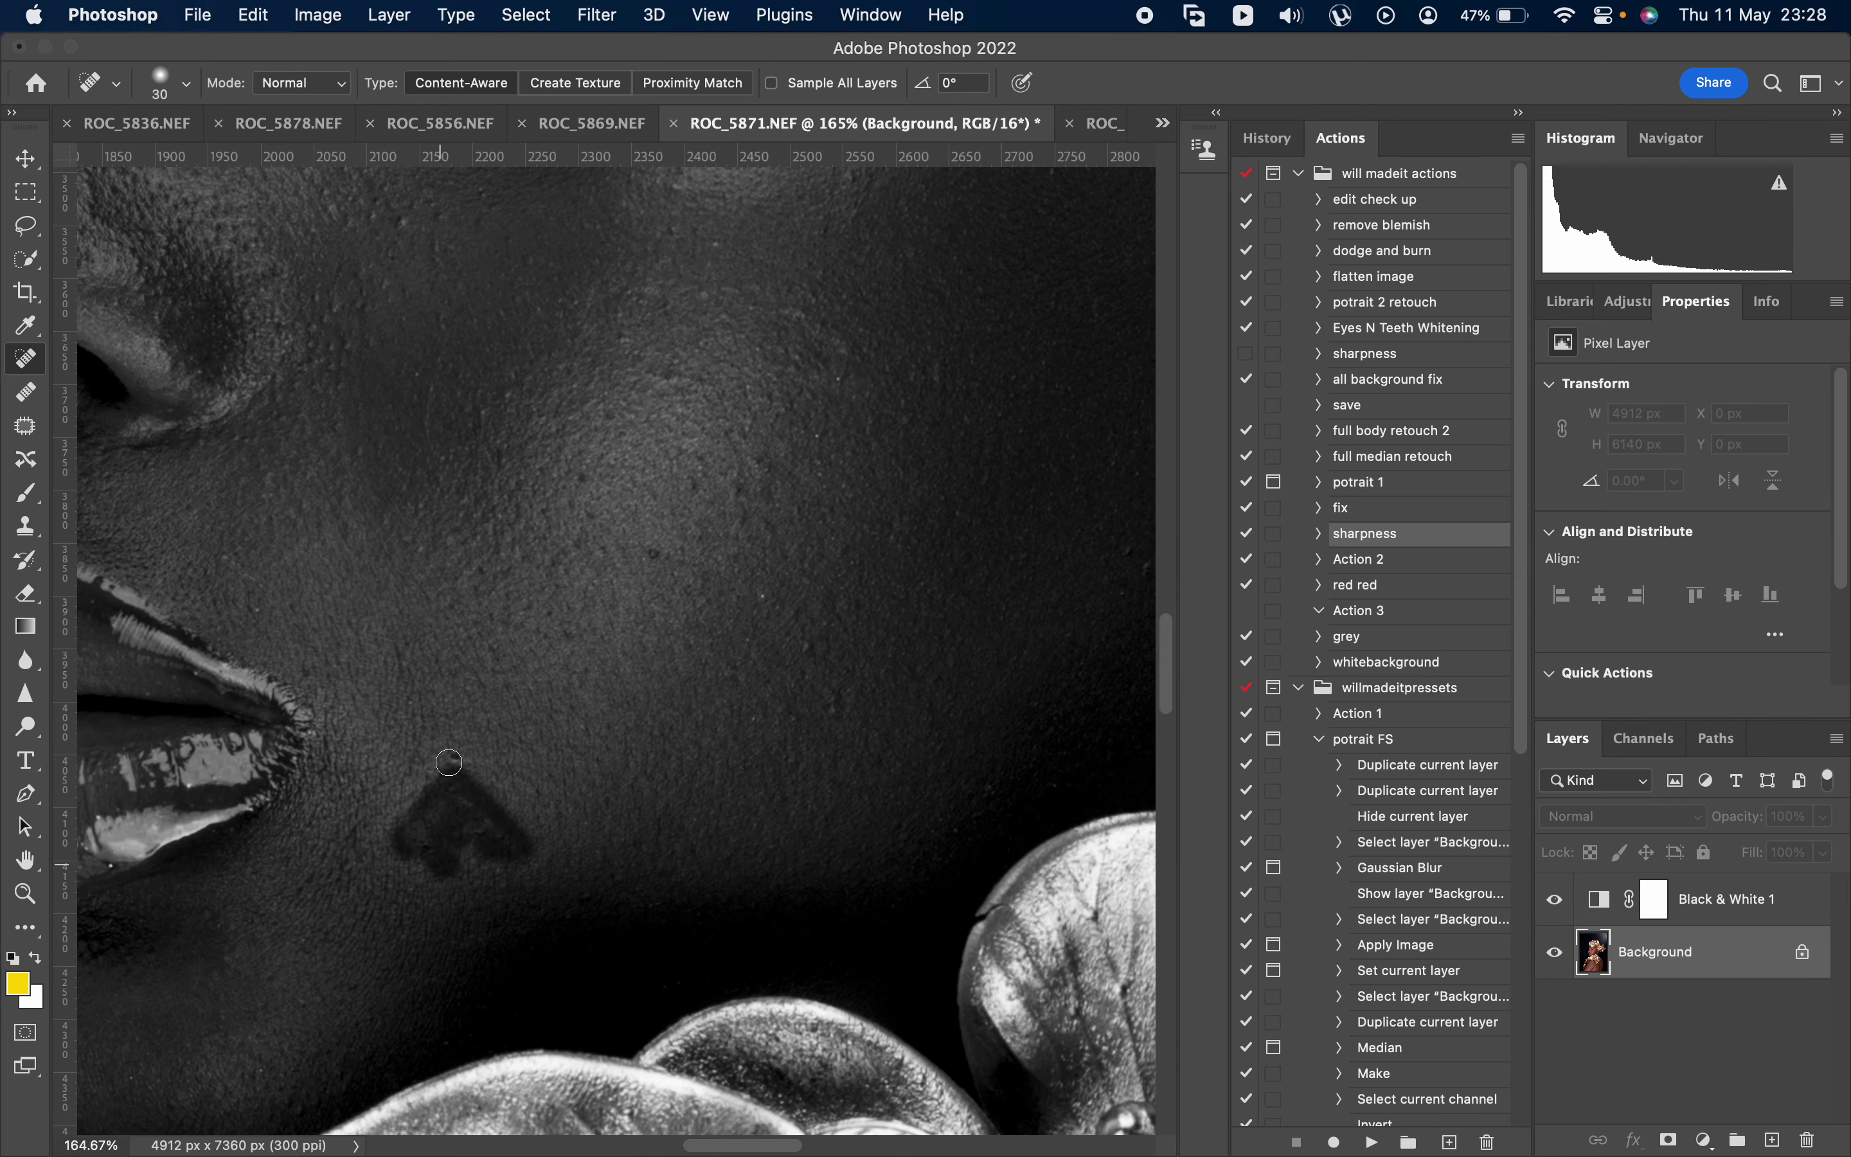
left_click_drag(452, 765, 498, 772)
scroll(511, 597, "up", 5)
scroll(512, 597, "left", 2)
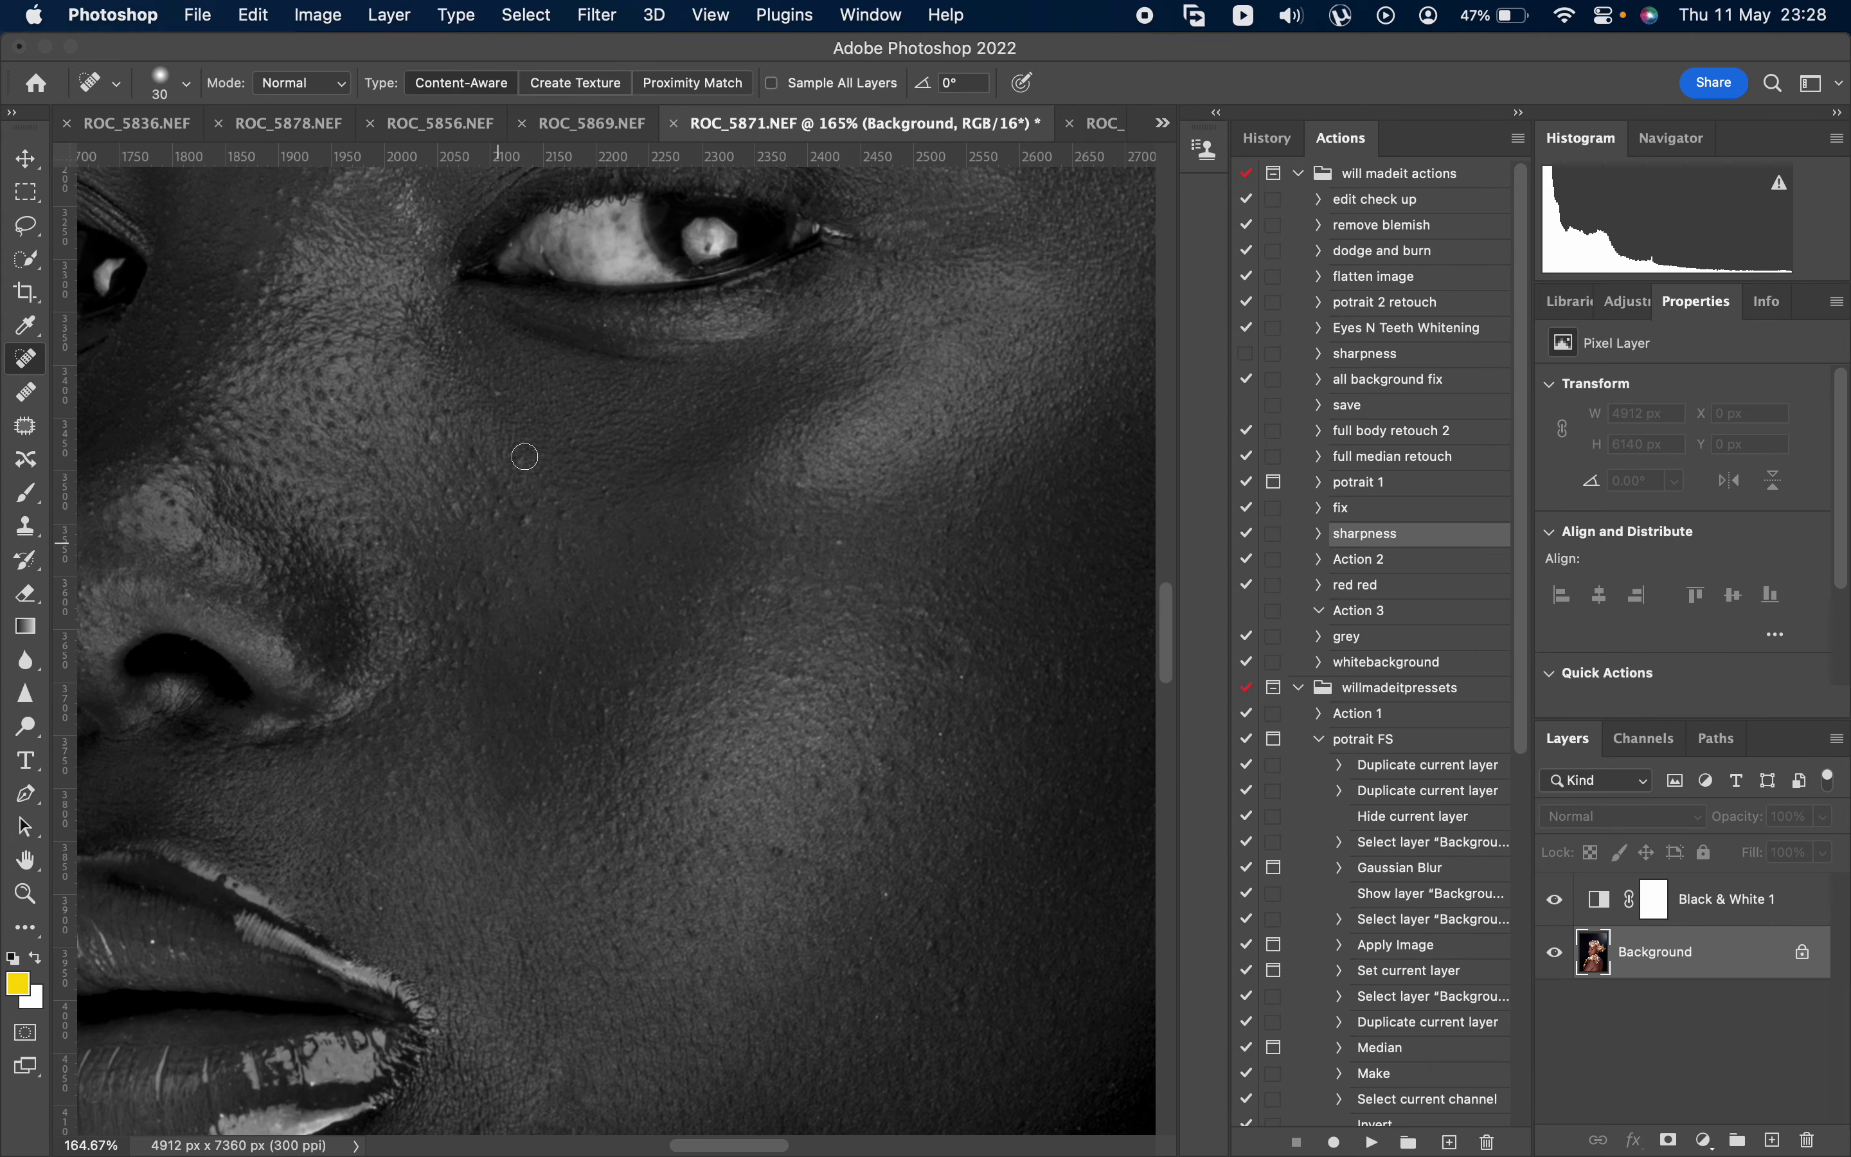
mouse_move(512, 518)
left_mouse_down()
mouse_move(483, 516)
mouse_move(539, 527)
mouse_move(532, 566)
mouse_move(478, 481)
mouse_move(527, 424)
left_mouse_up()
scroll(533, 567, "up", 3)
scroll(533, 566, "left", 2)
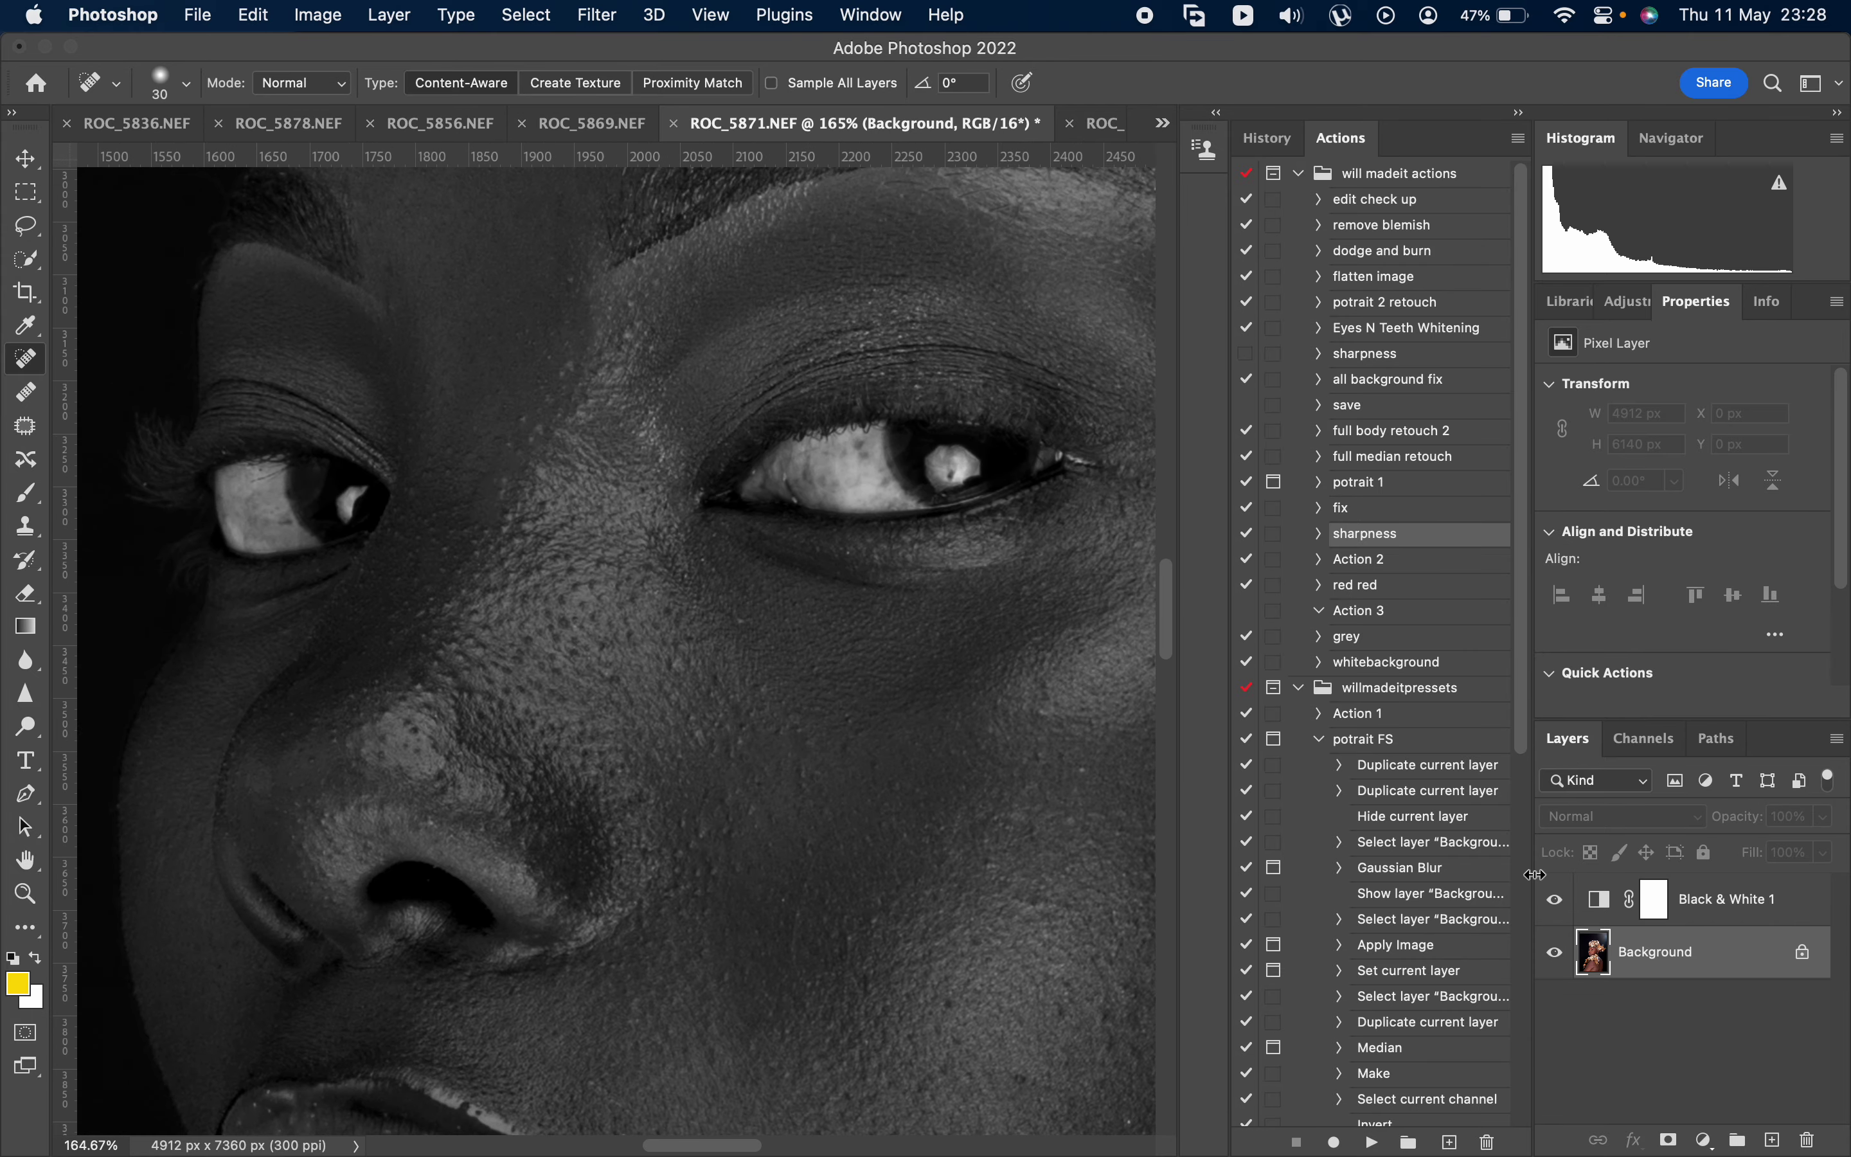
- Hide the Black & White adjustment and heal several blemishes on the upper face in colour
left_click(1556, 900)
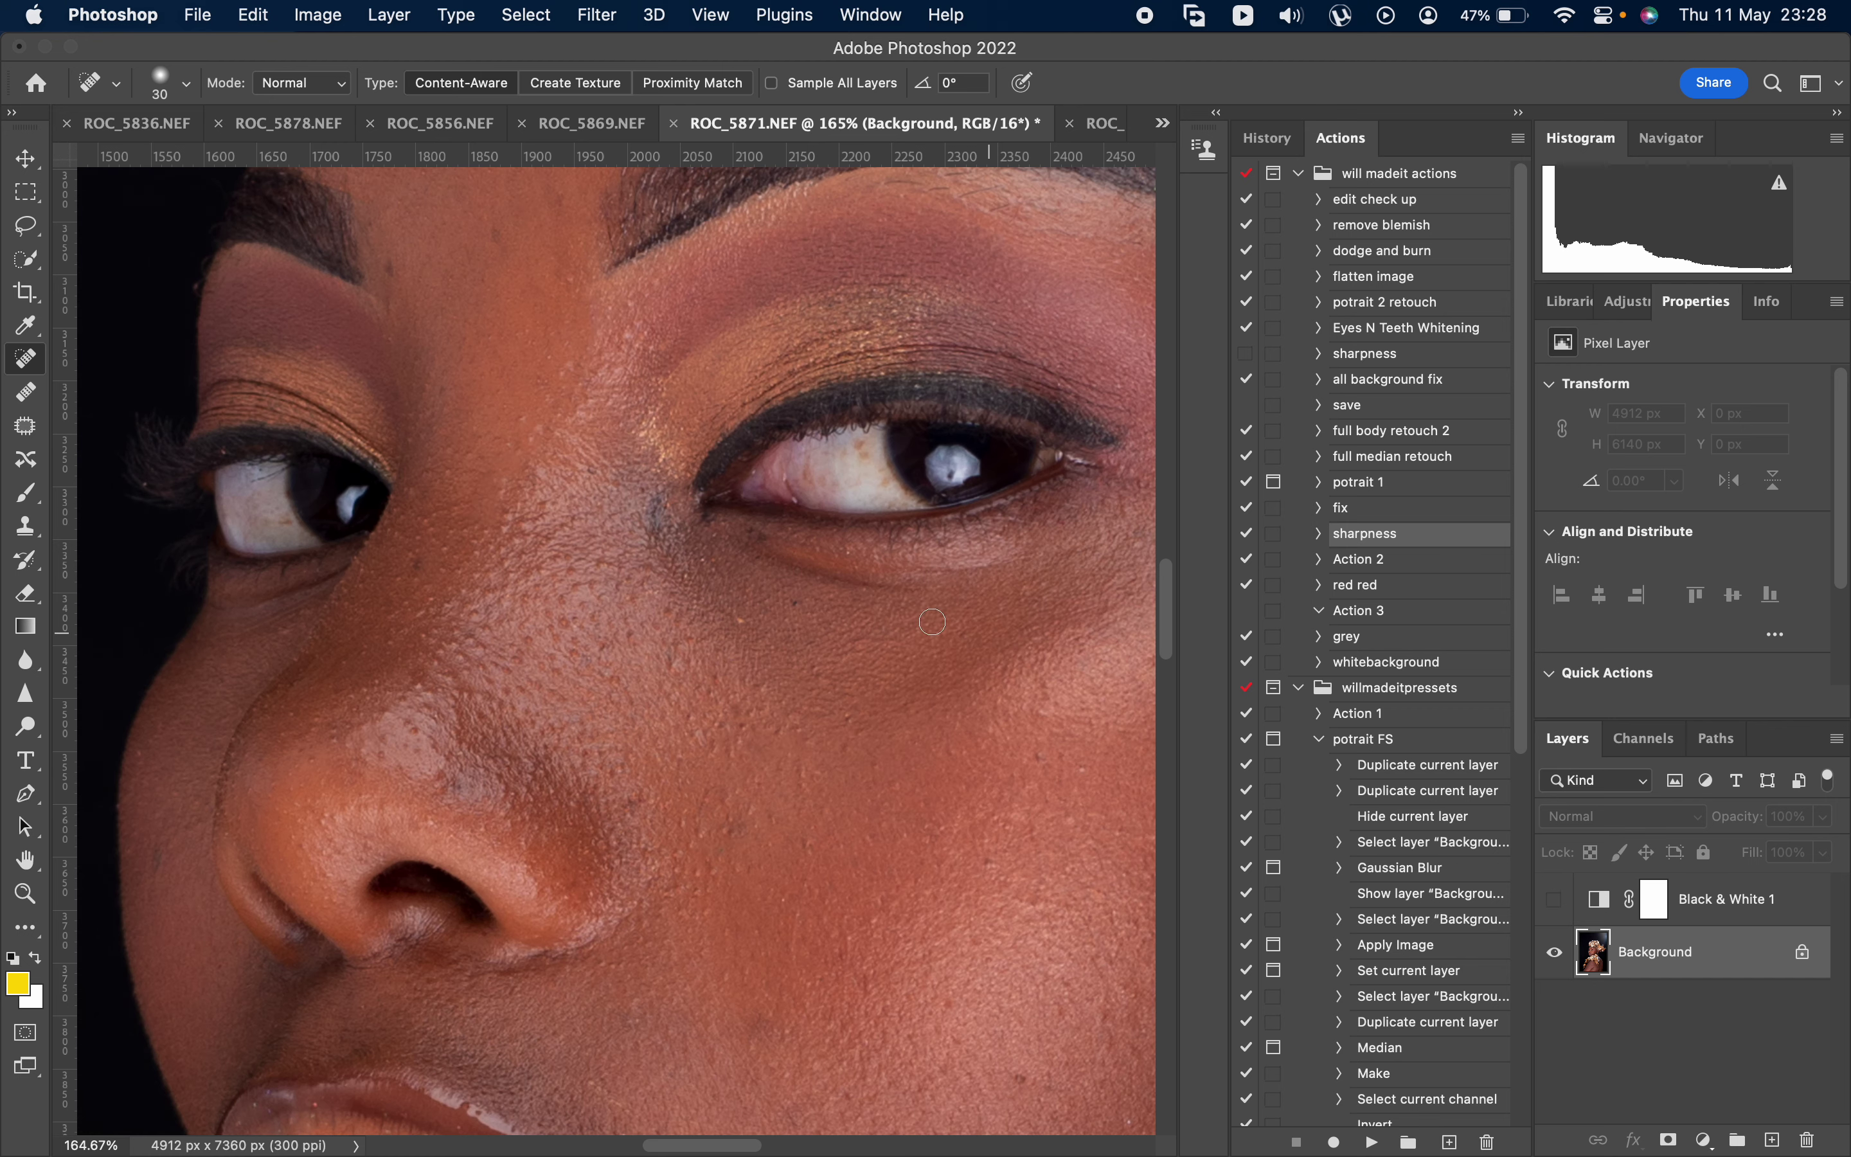
scroll(461, 776, "up", 3)
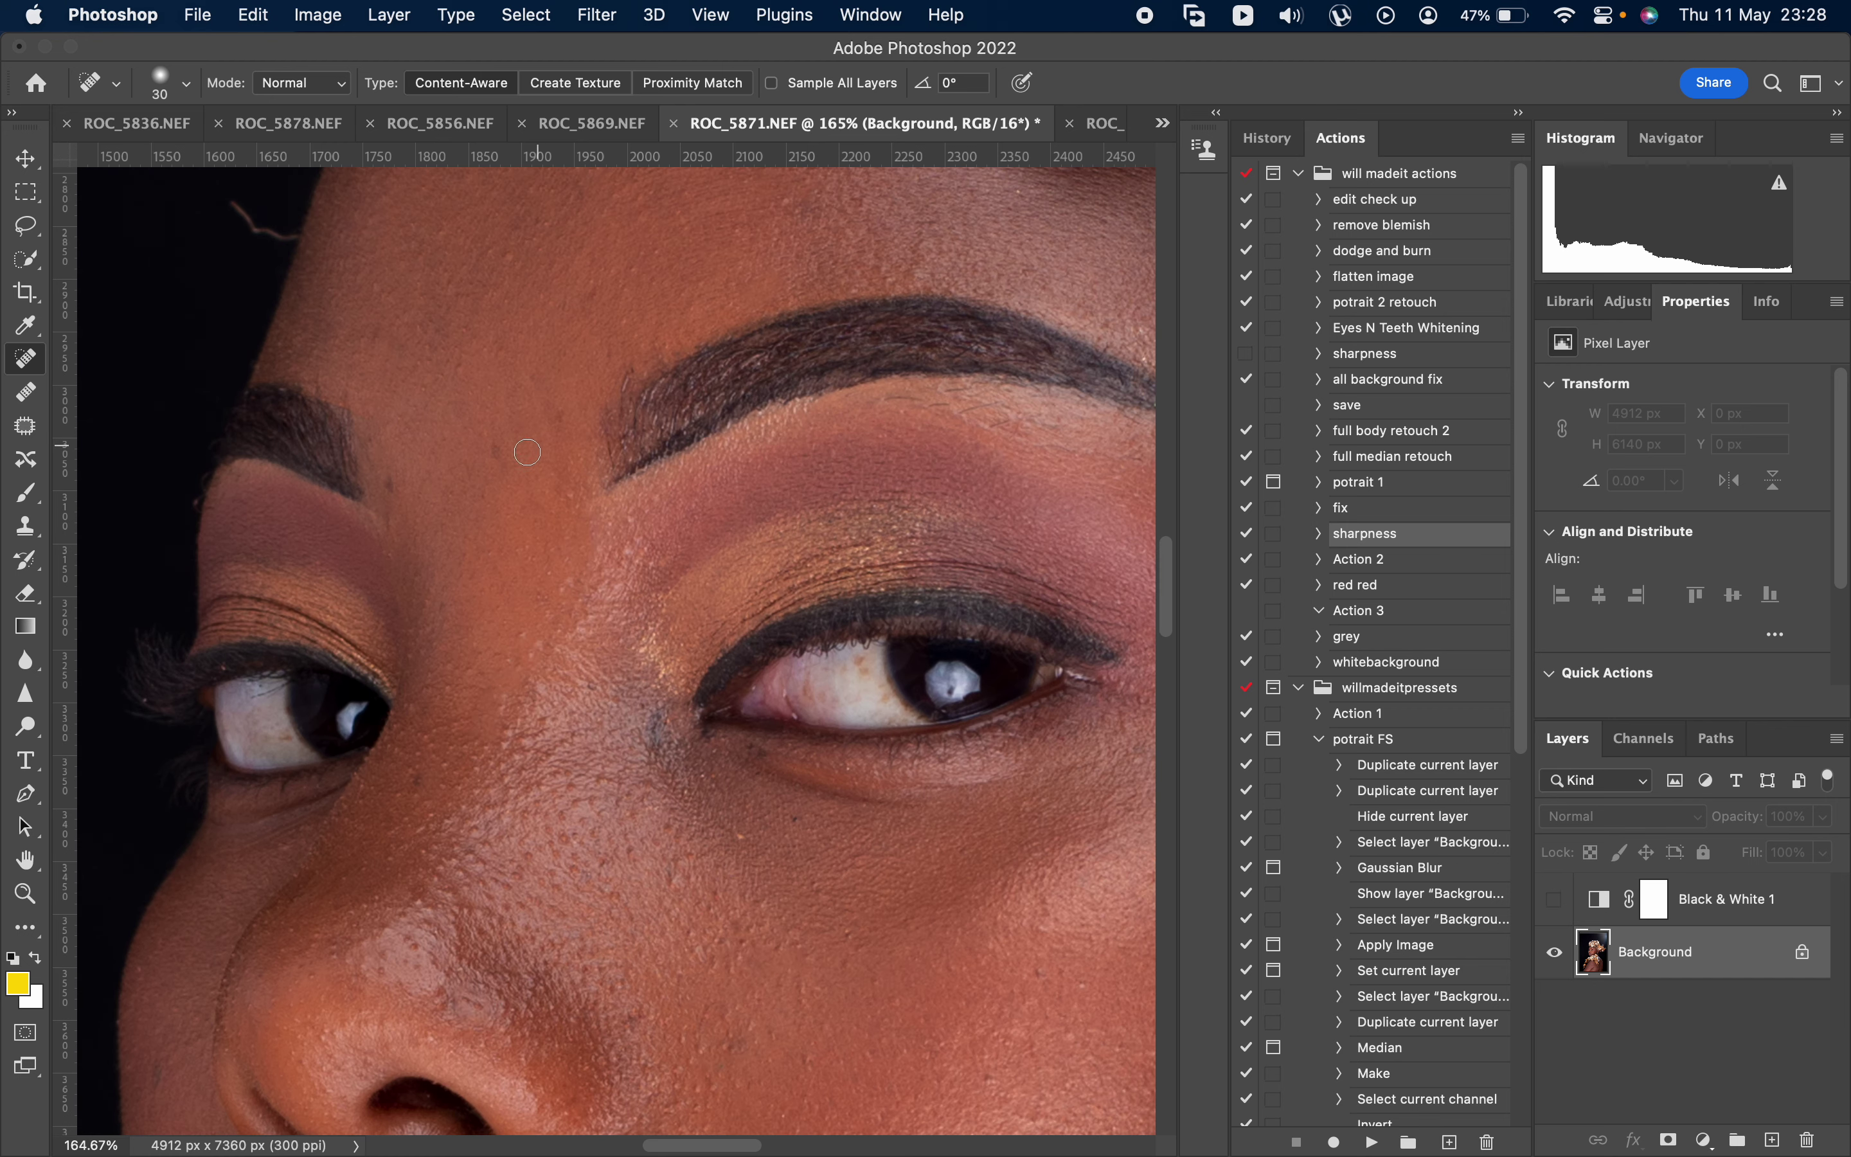
mouse_move(496, 441)
left_mouse_down()
mouse_move(496, 469)
mouse_move(554, 451)
left_mouse_up()
scroll(551, 605, "up", 2)
left_click_drag(592, 344, 578, 394)
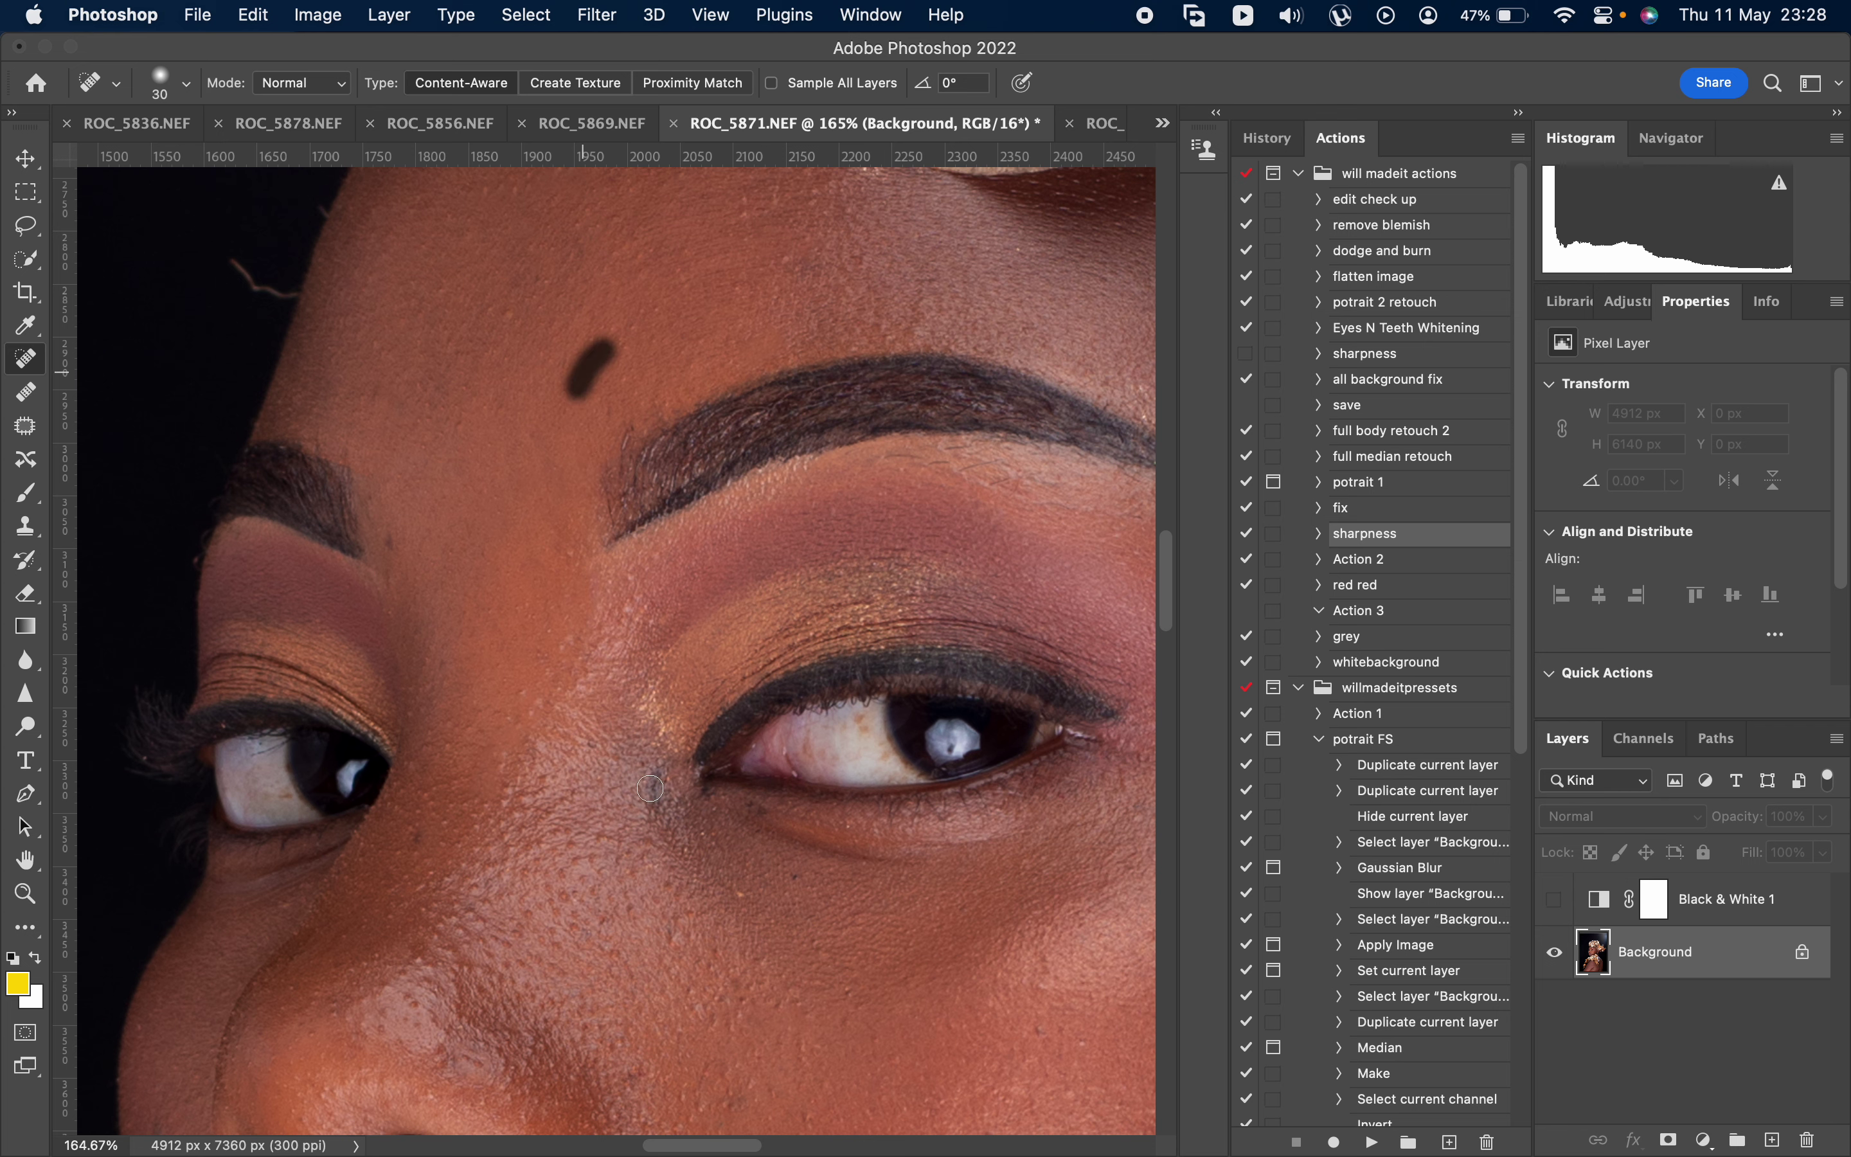
left_click_drag(643, 758, 676, 842)
scroll(659, 883, "down", 6)
- Heal marks beside the nose, below the left eye, and near the hairline
left_click_drag(631, 923, 619, 855)
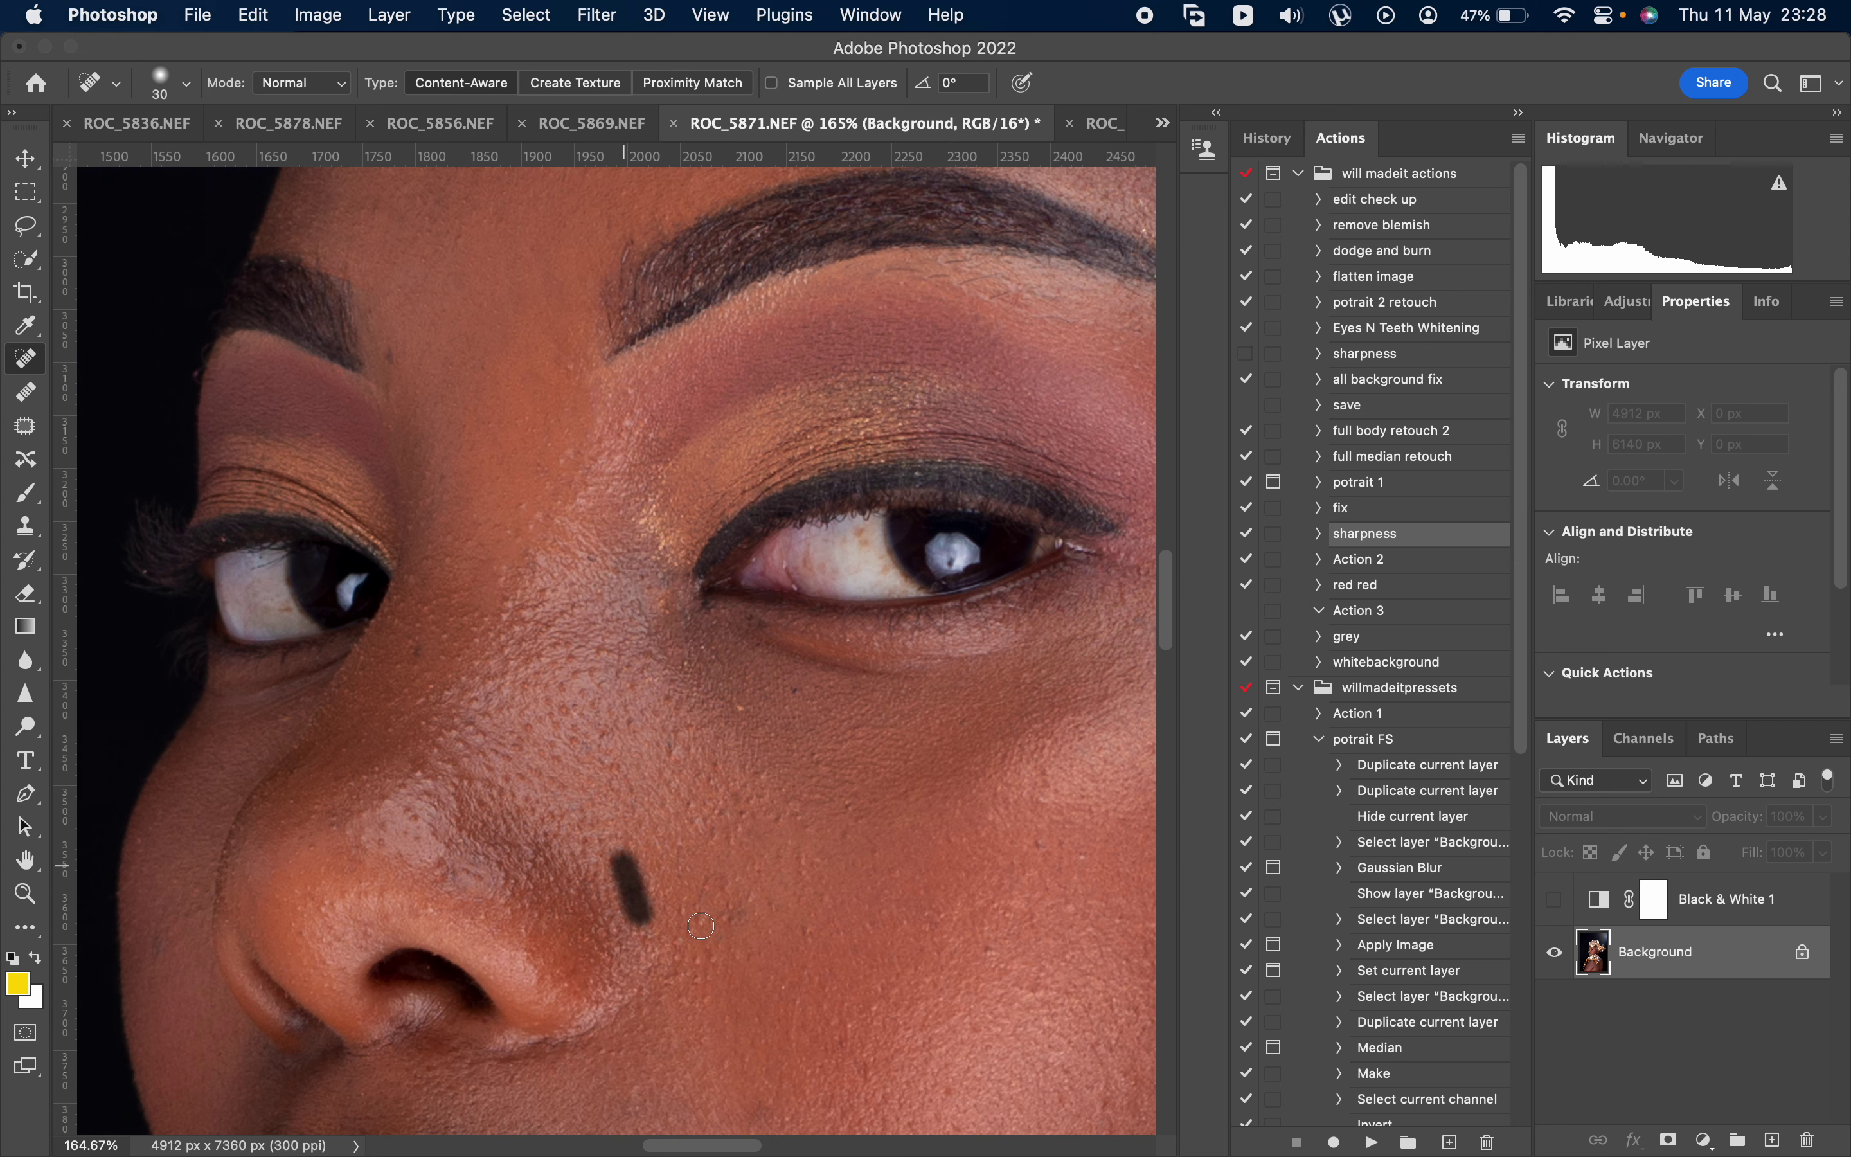
left_click_drag(499, 865, 421, 868)
scroll(422, 868, "up", 3)
left_click_drag(411, 793, 410, 827)
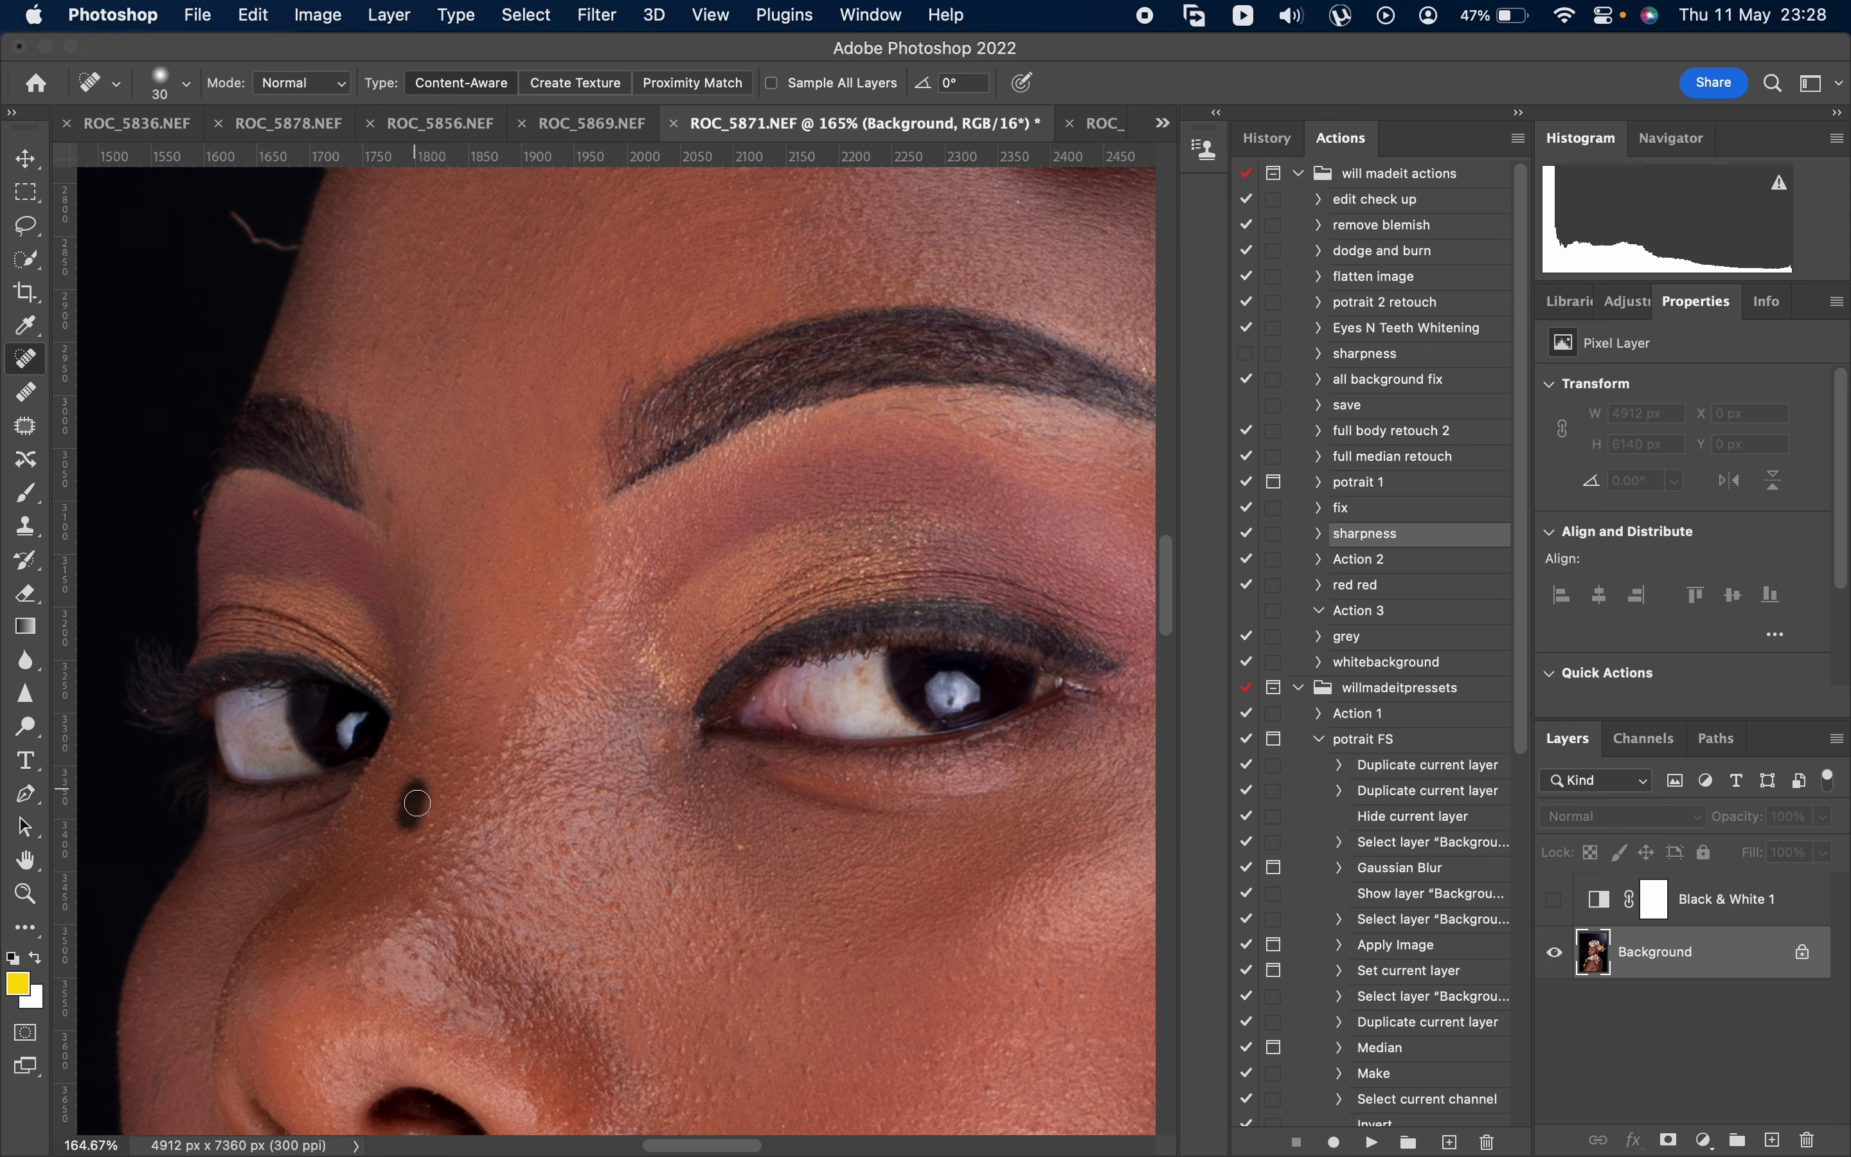
scroll(413, 827, "up", 5)
left_click_drag(396, 673, 382, 735)
scroll(381, 735, "up", 2)
left_click_drag(390, 662, 374, 623)
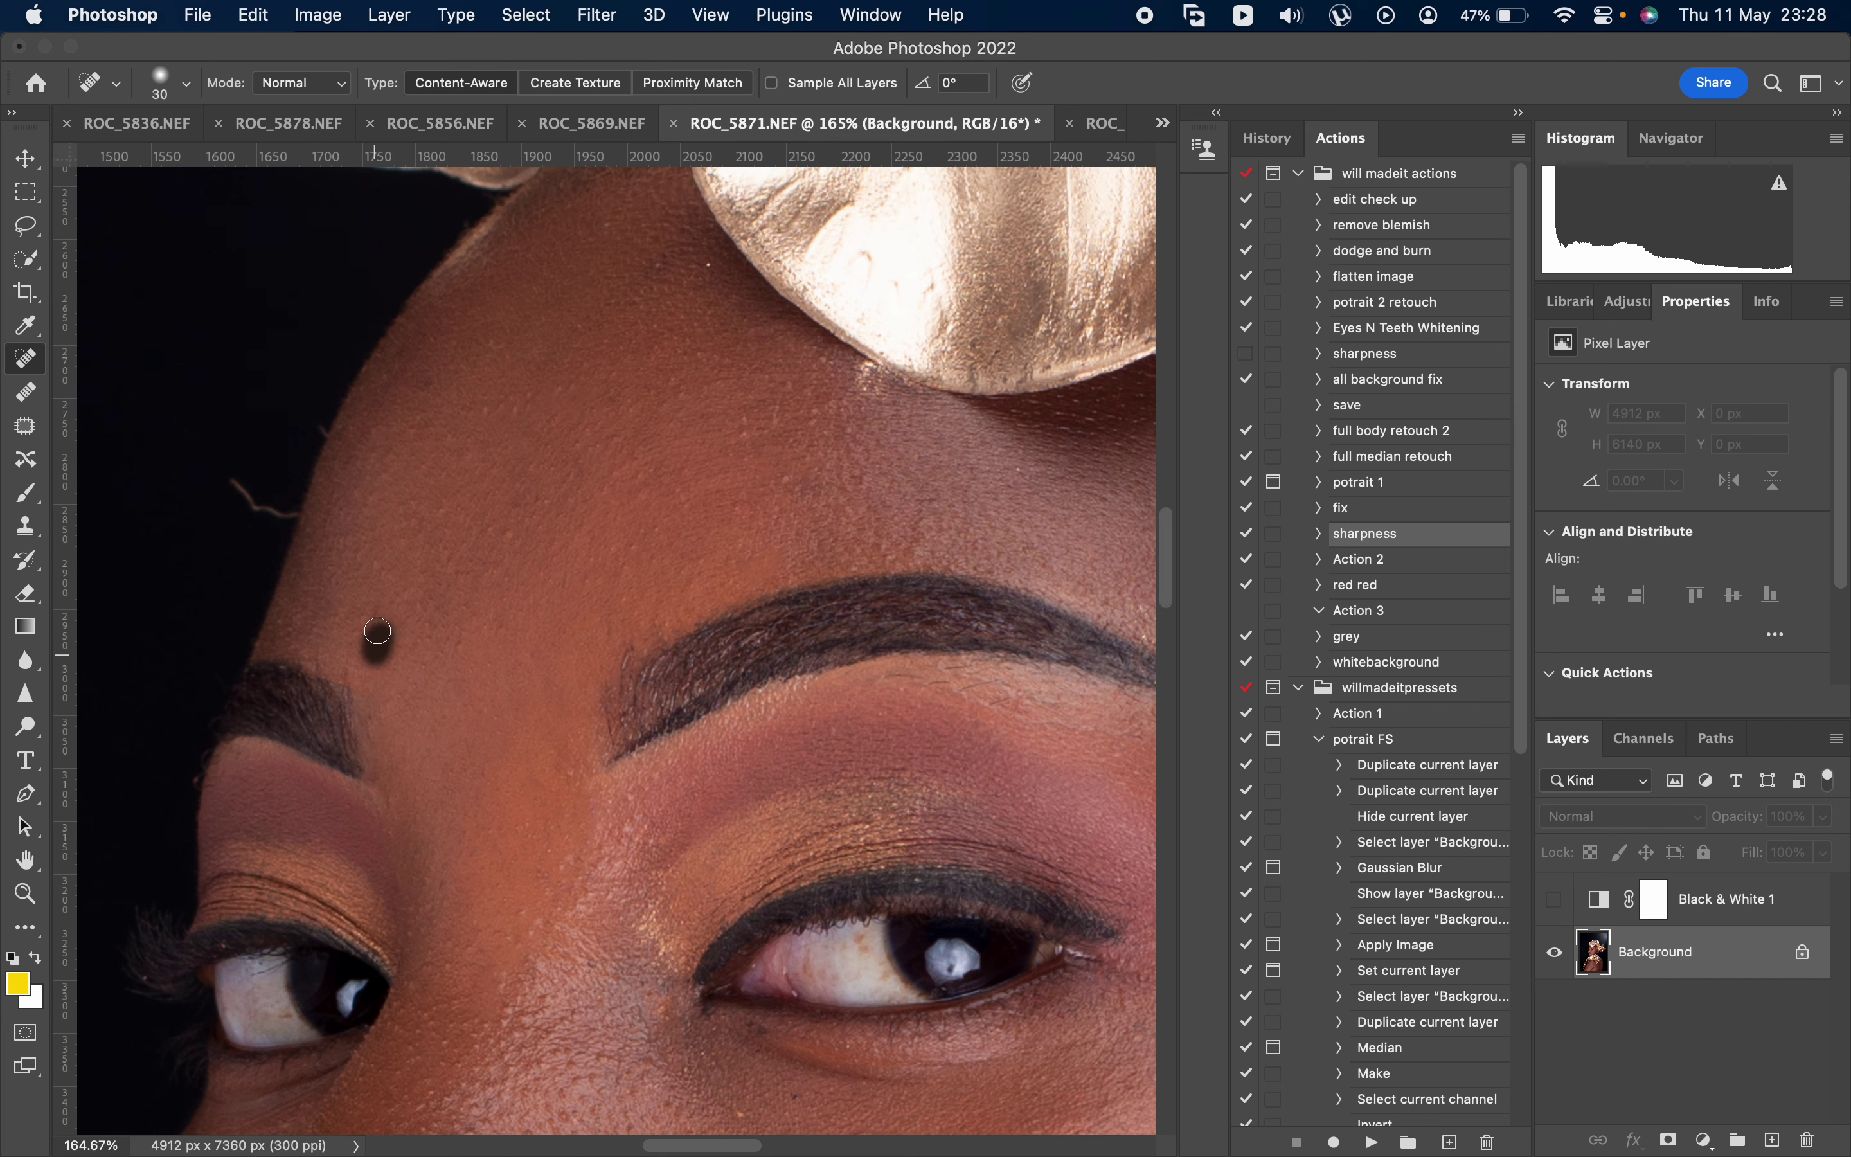
left_click_drag(243, 468, 281, 519)
scroll(281, 520, "up", 7)
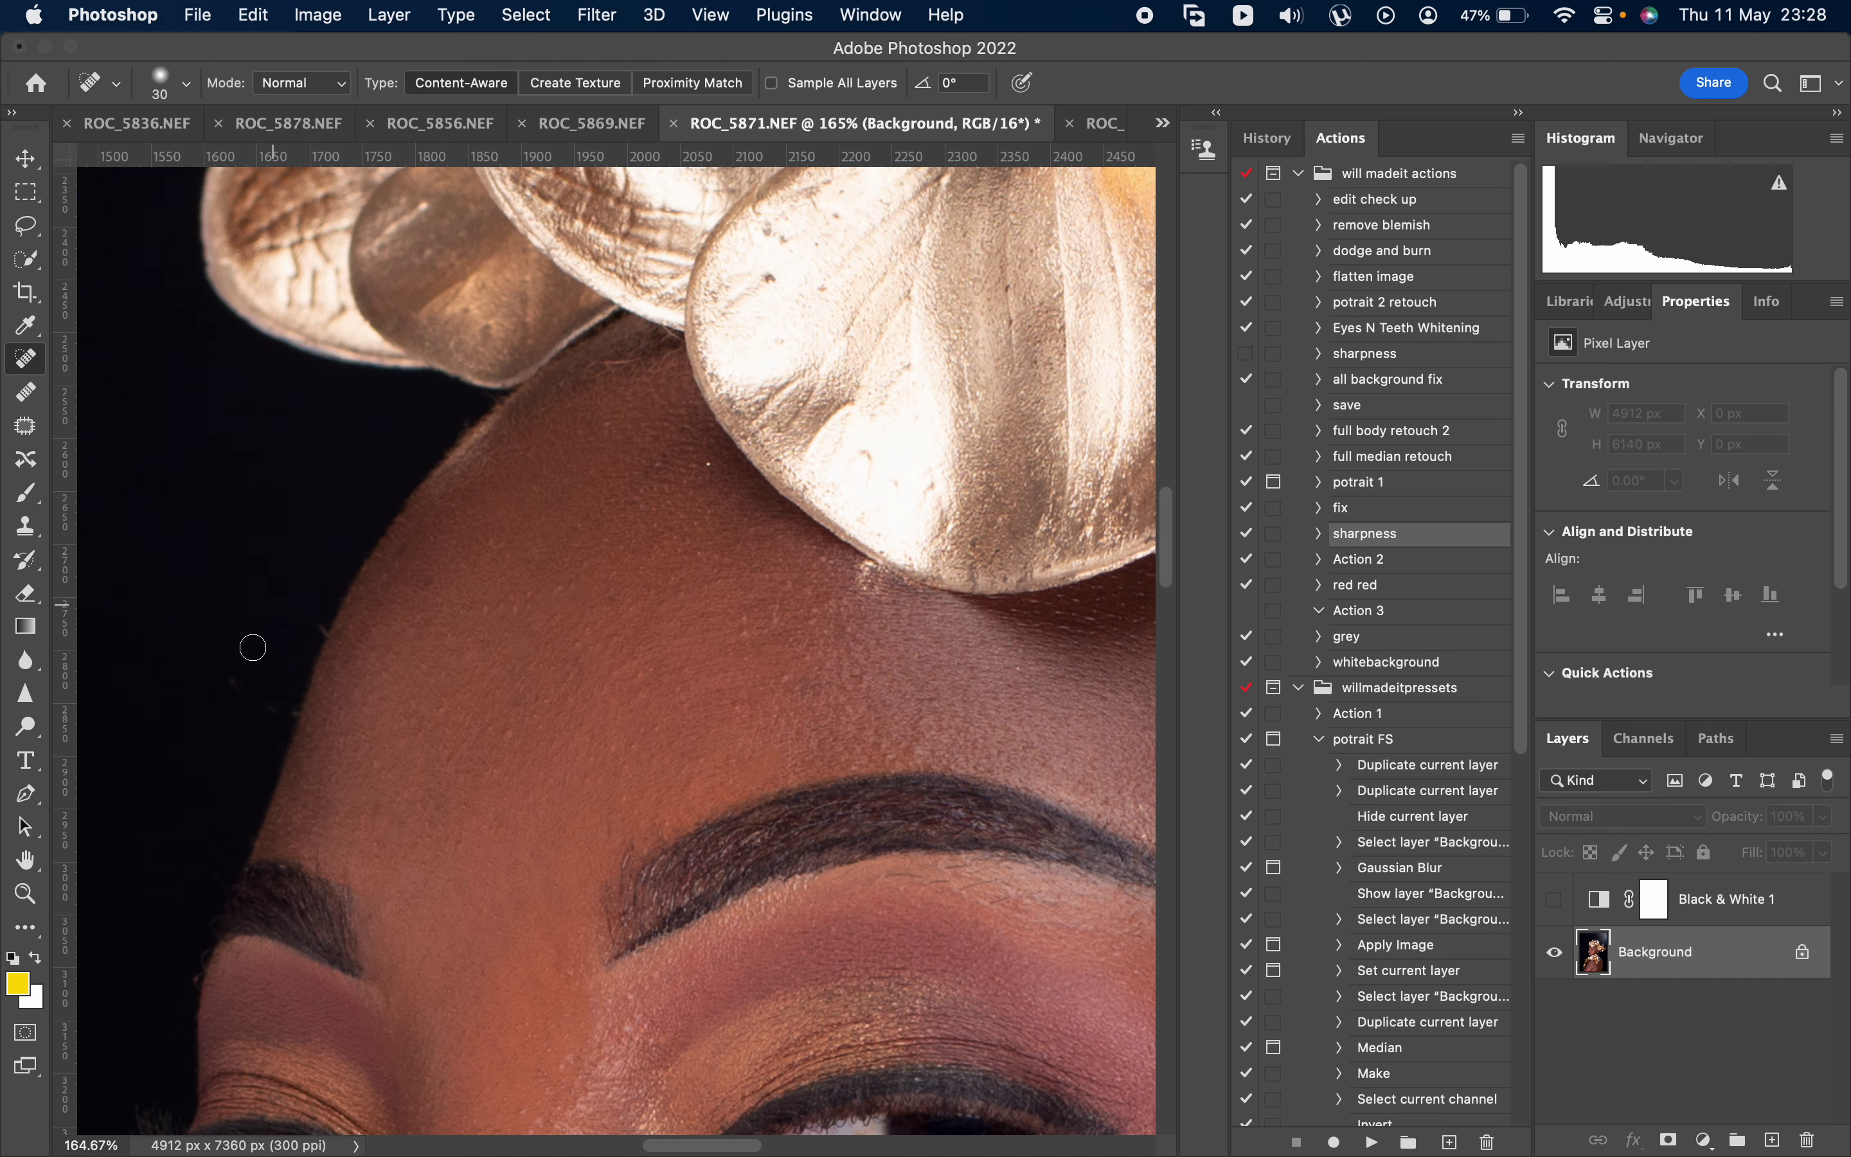
left_click_drag(252, 647, 292, 711)
- Heal another mark beside the nose, two cheek spots and a small chin blemish
scroll(656, 706, "down", 20)
left_click_drag(756, 636, 746, 675)
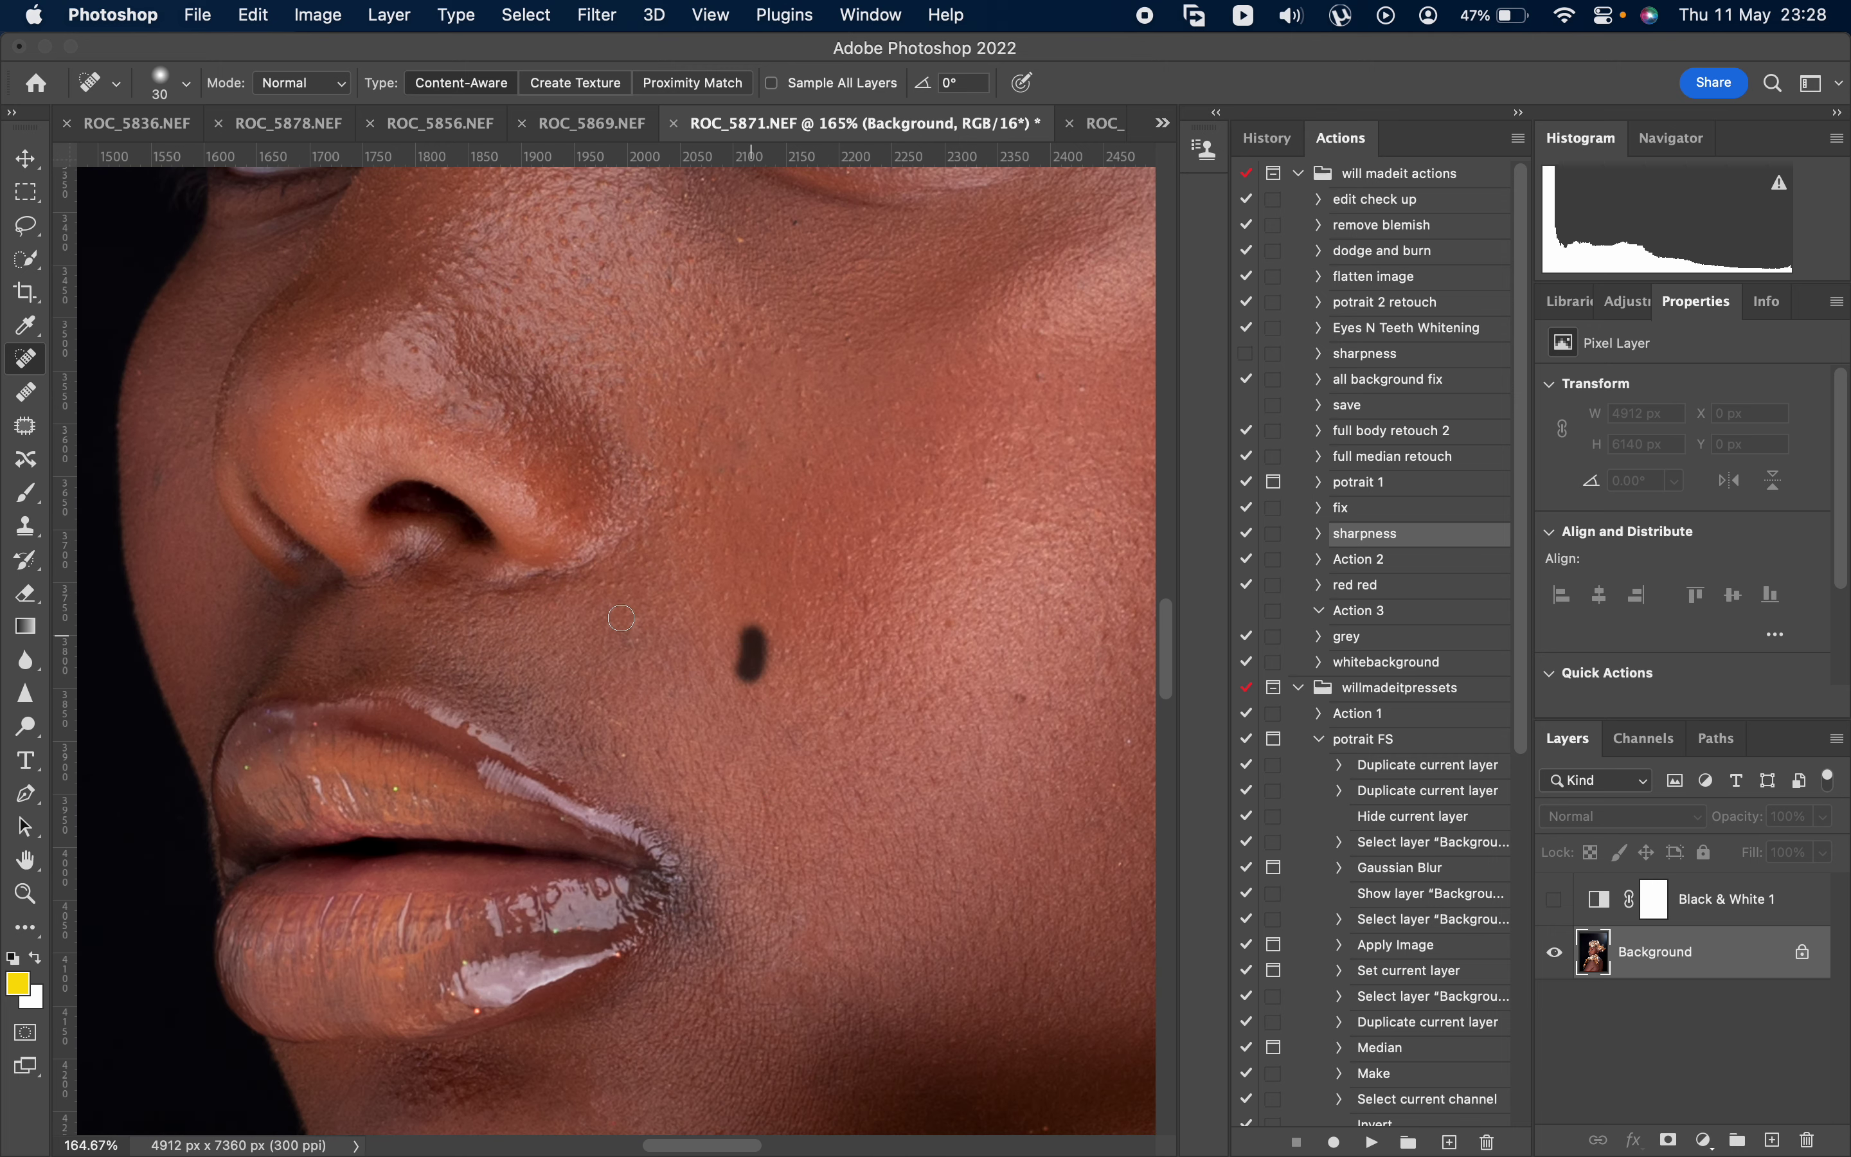
left_click_drag(611, 612, 688, 683)
left_click_drag(1055, 664, 994, 708)
scroll(825, 849, "down", 8)
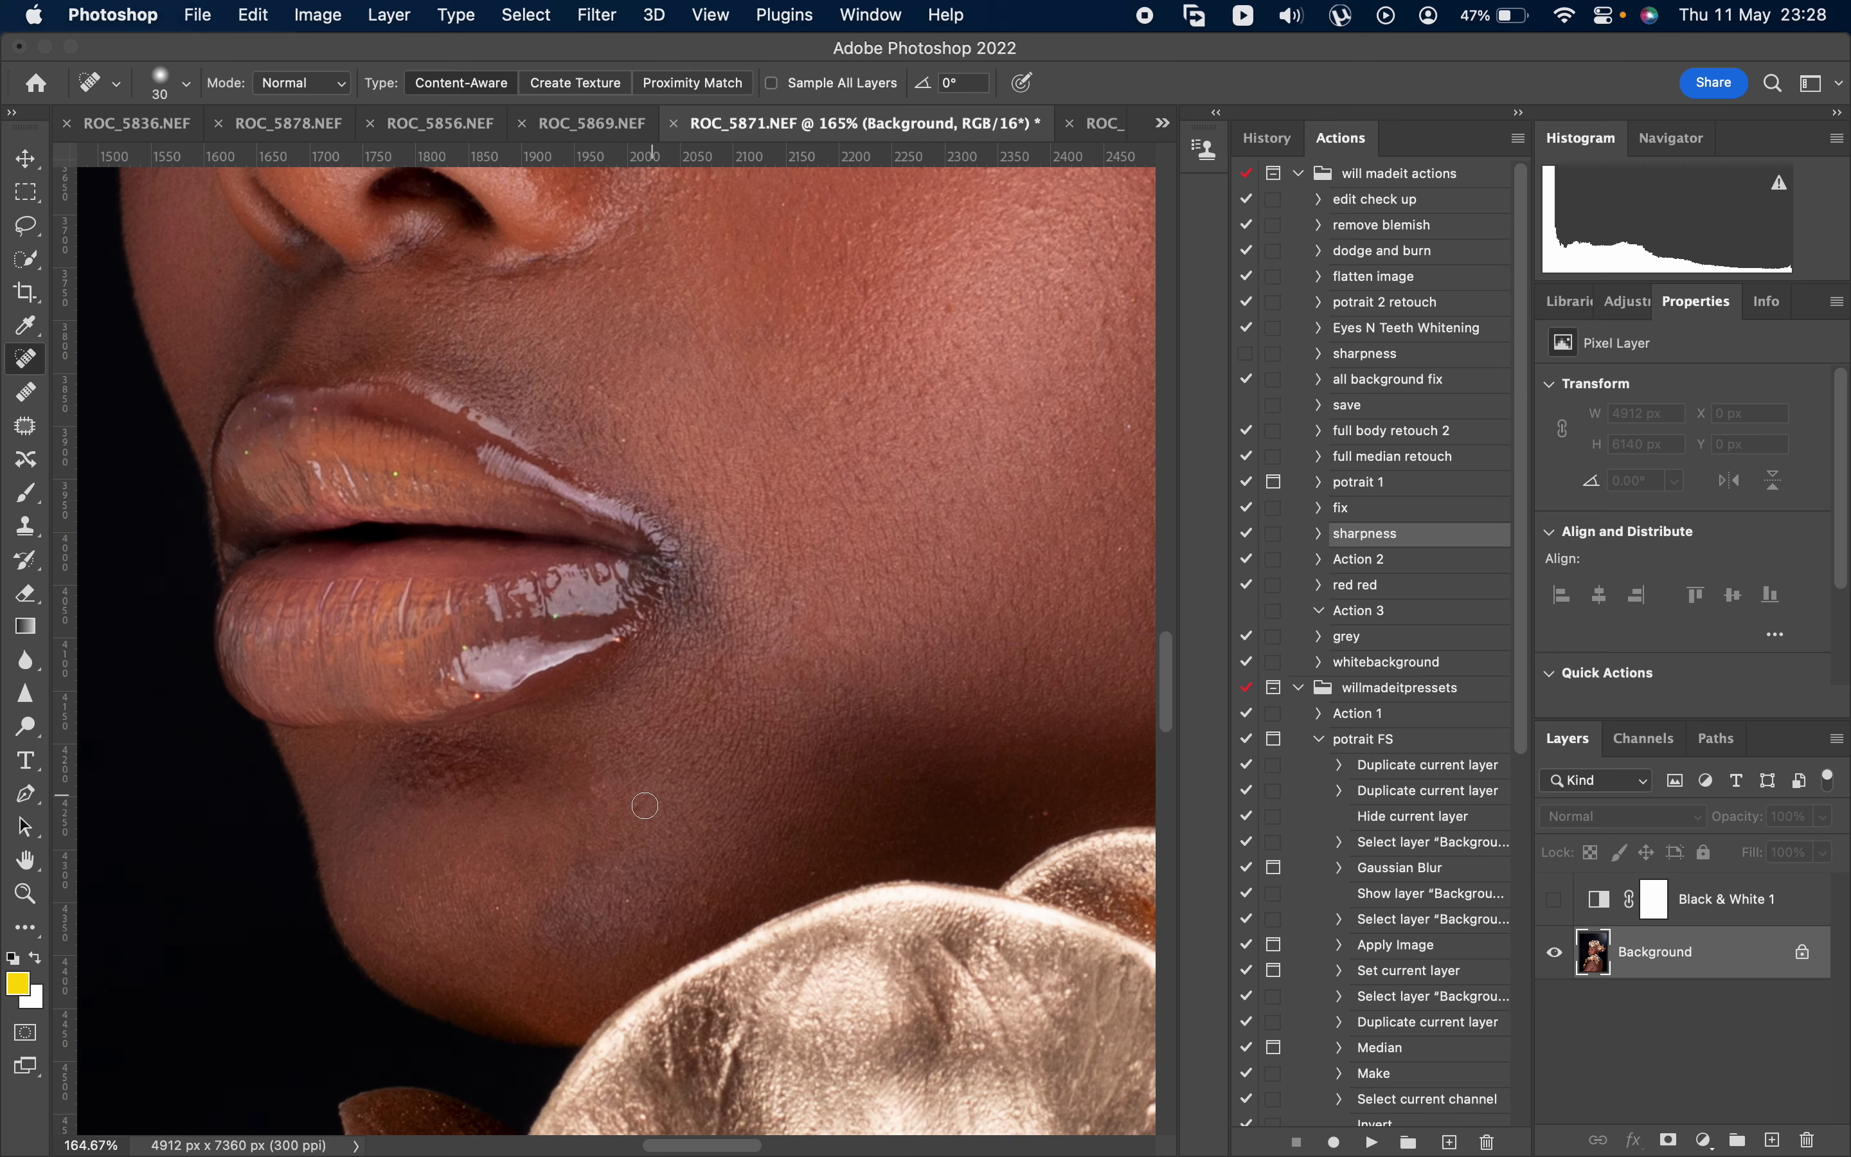
left_click(589, 876)
- Heal the remaining spots near the brow, including one just below the eyebrow
scroll(628, 868, "up", 20)
scroll(684, 835, "right", 10)
scroll(685, 835, "up", 10)
scroll(684, 835, "right", 8)
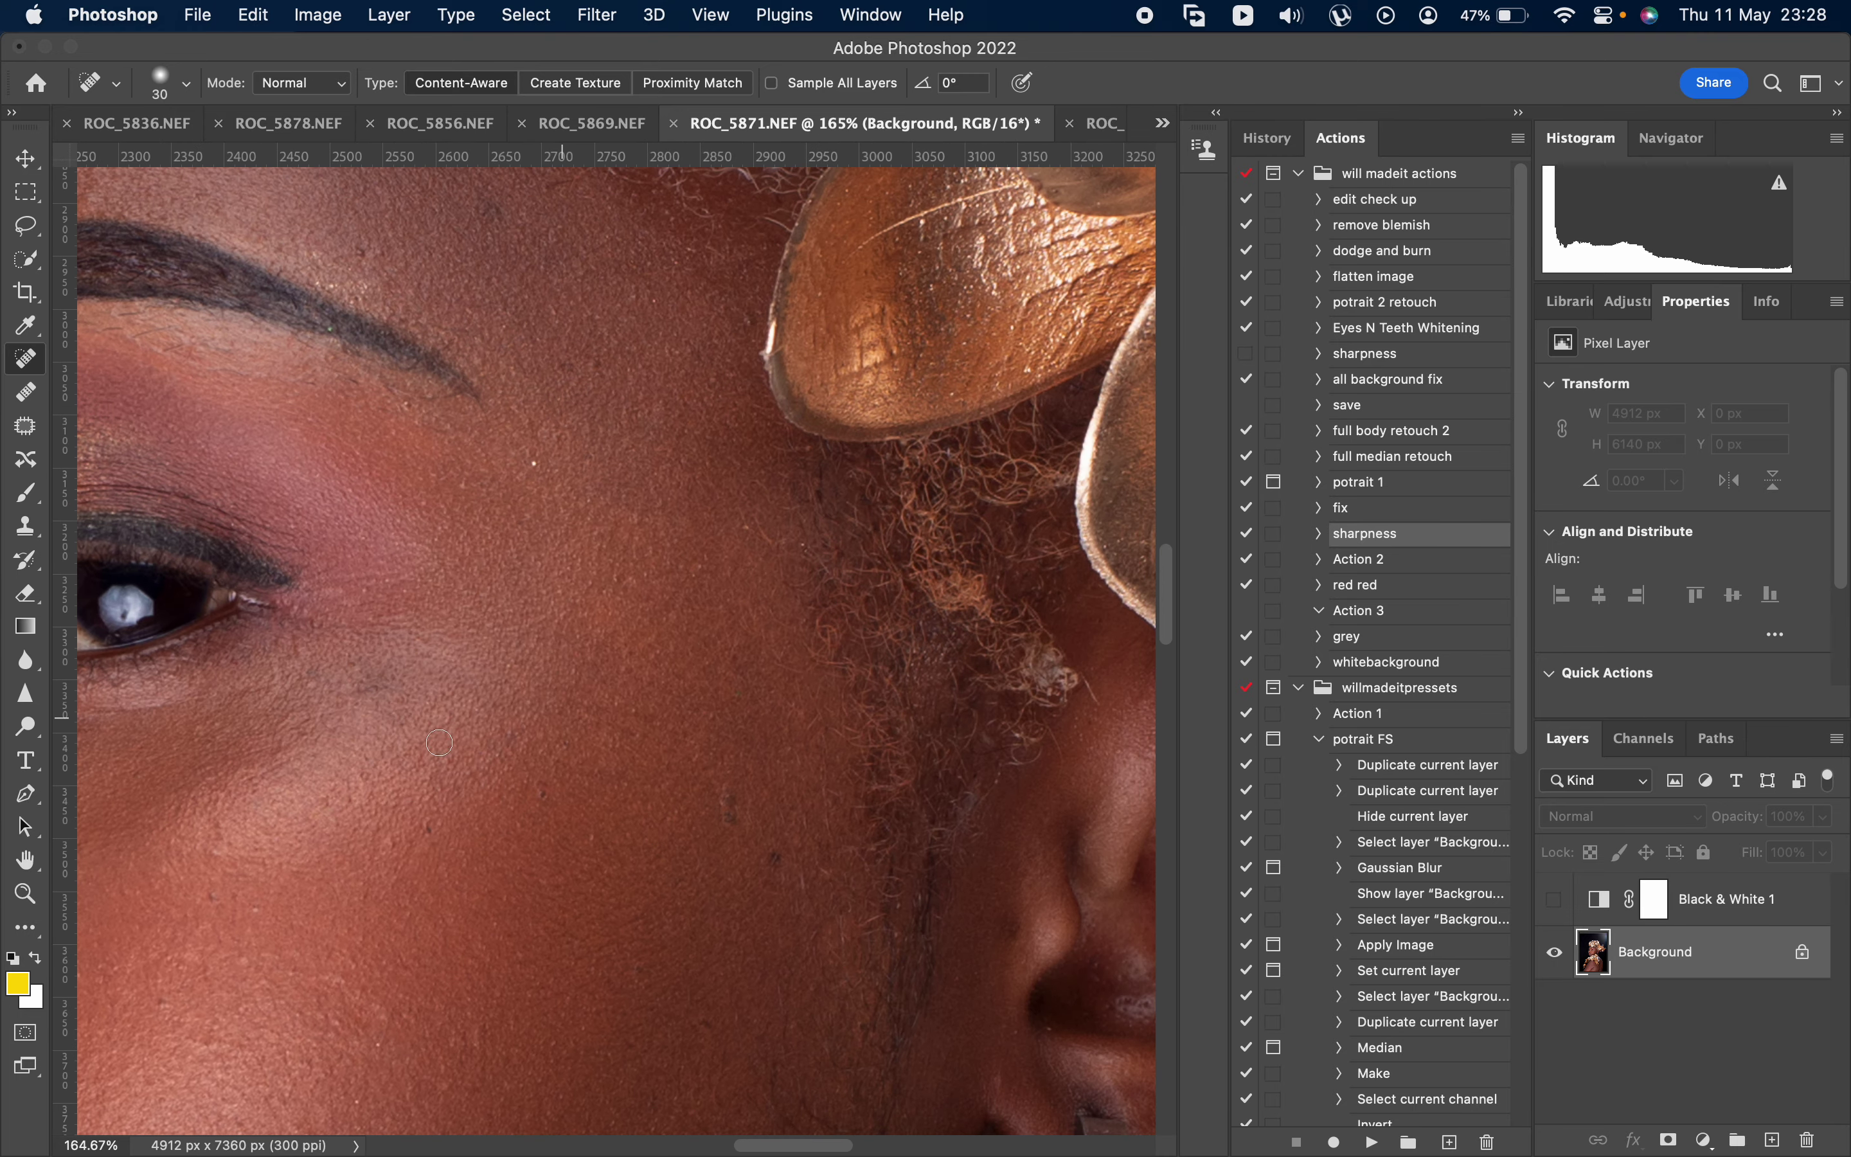
left_click_drag(375, 692, 375, 666)
left_click_drag(720, 788, 774, 880)
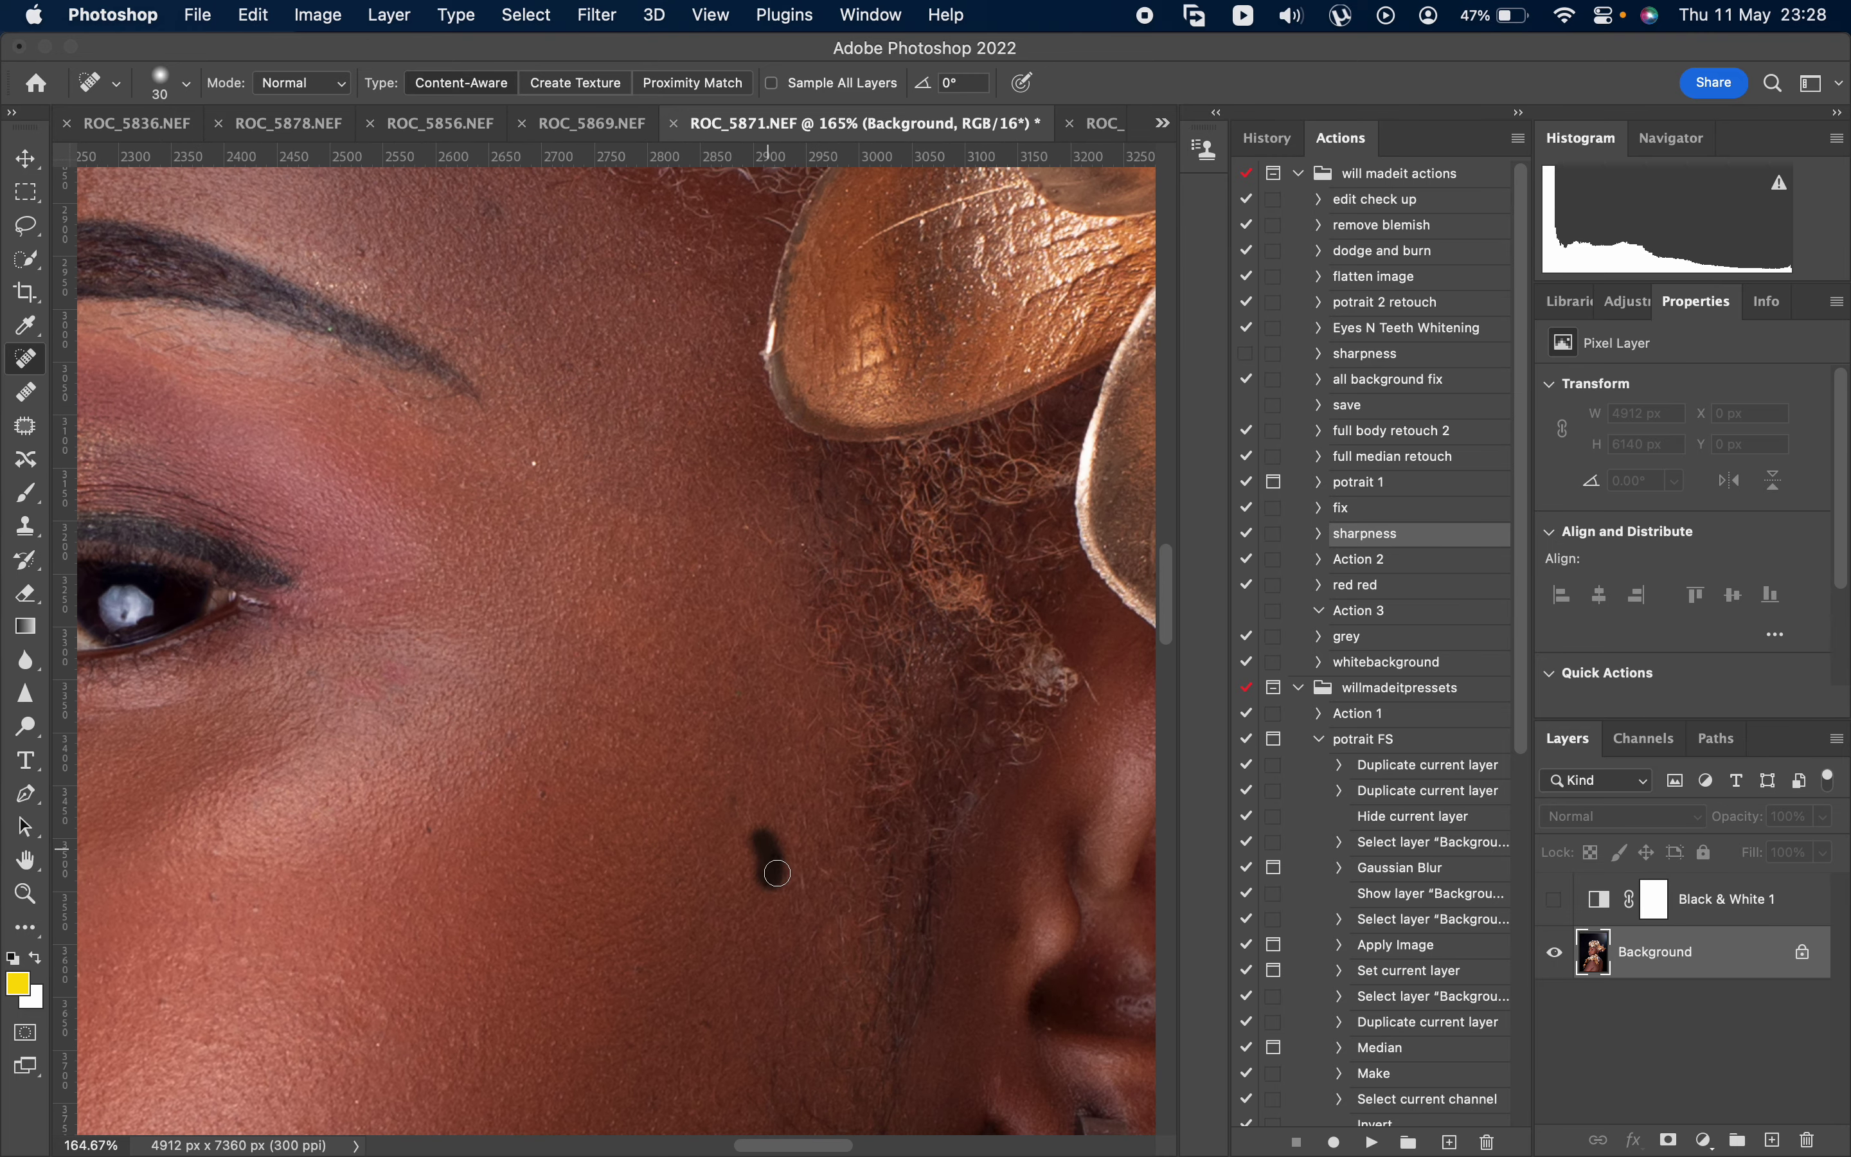
scroll(772, 857, "up", 10)
scroll(773, 857, "left", 2)
mouse_move(571, 481)
left_mouse_down()
mouse_move(530, 424)
mouse_move(551, 459)
left_mouse_up()
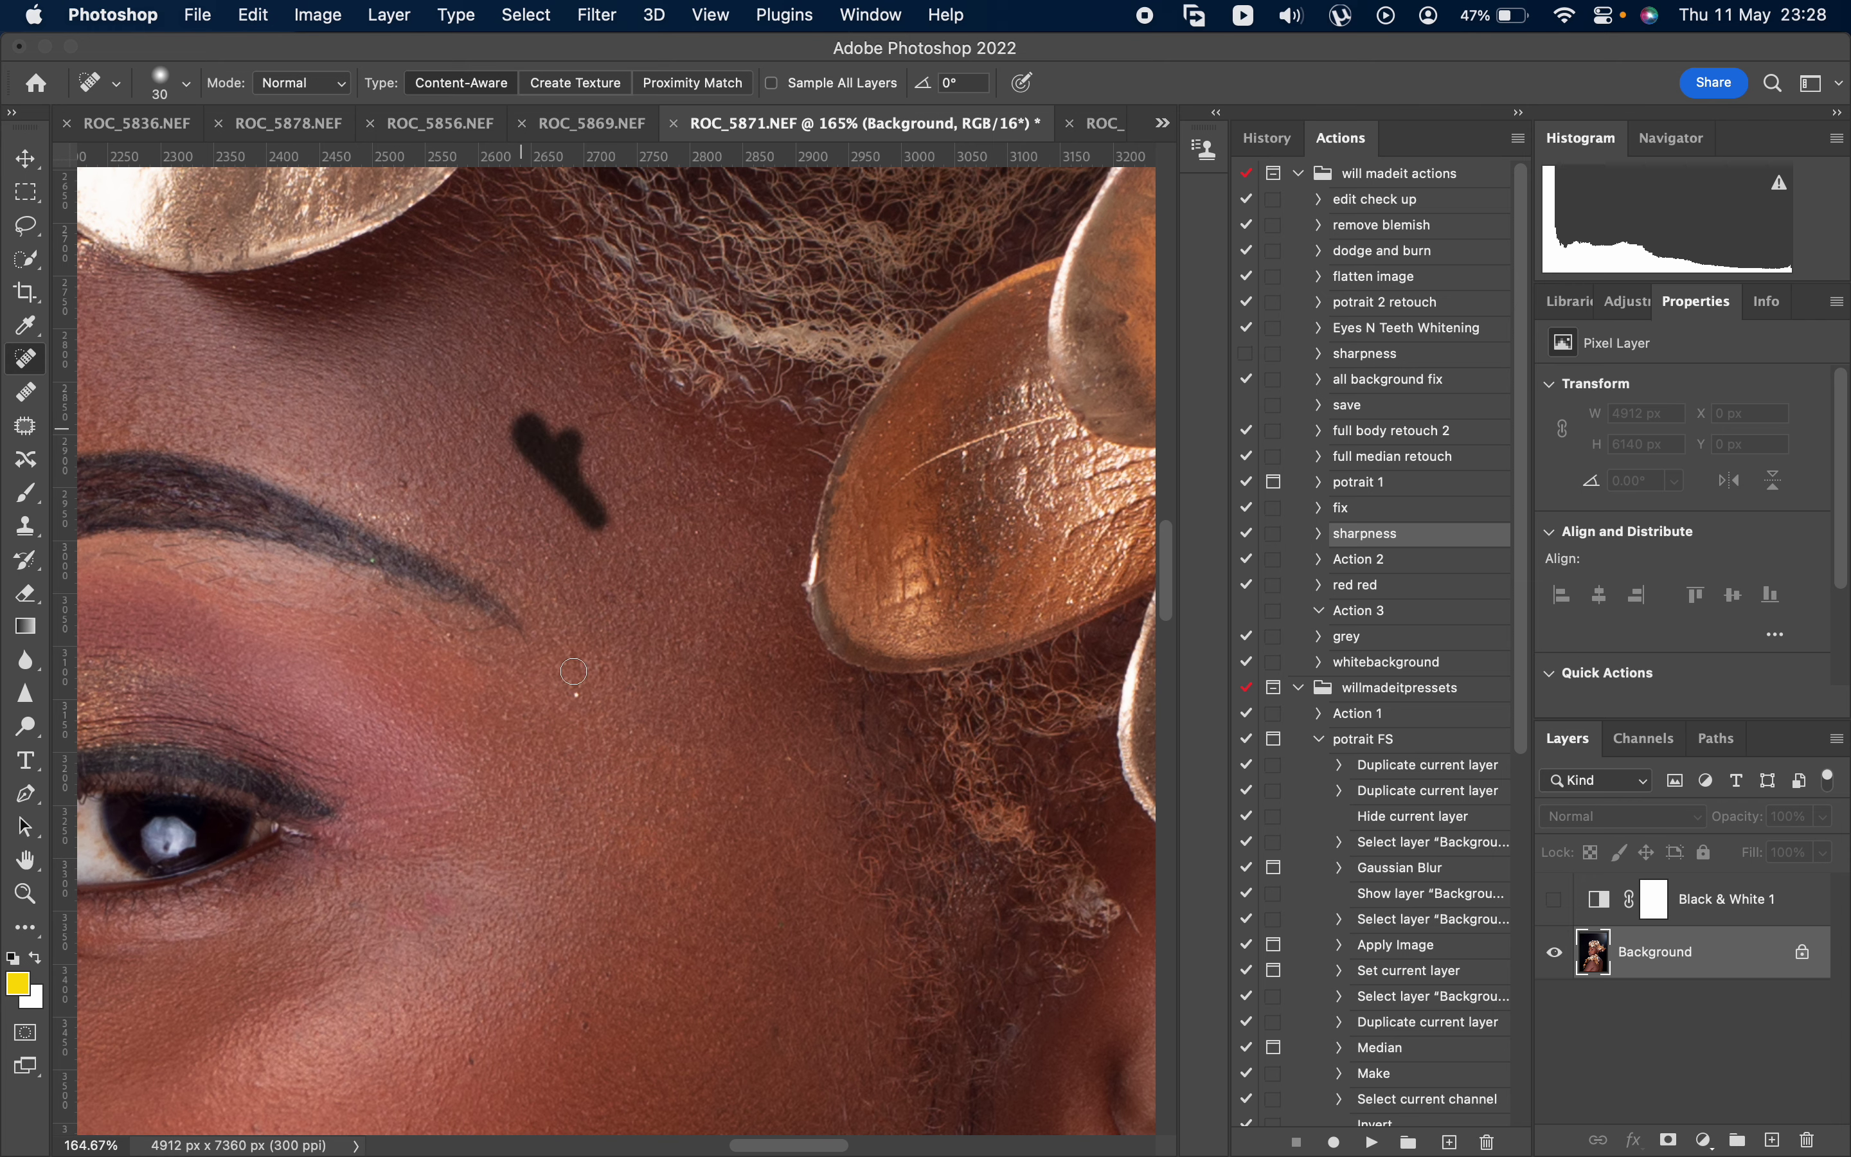
left_click(599, 566)
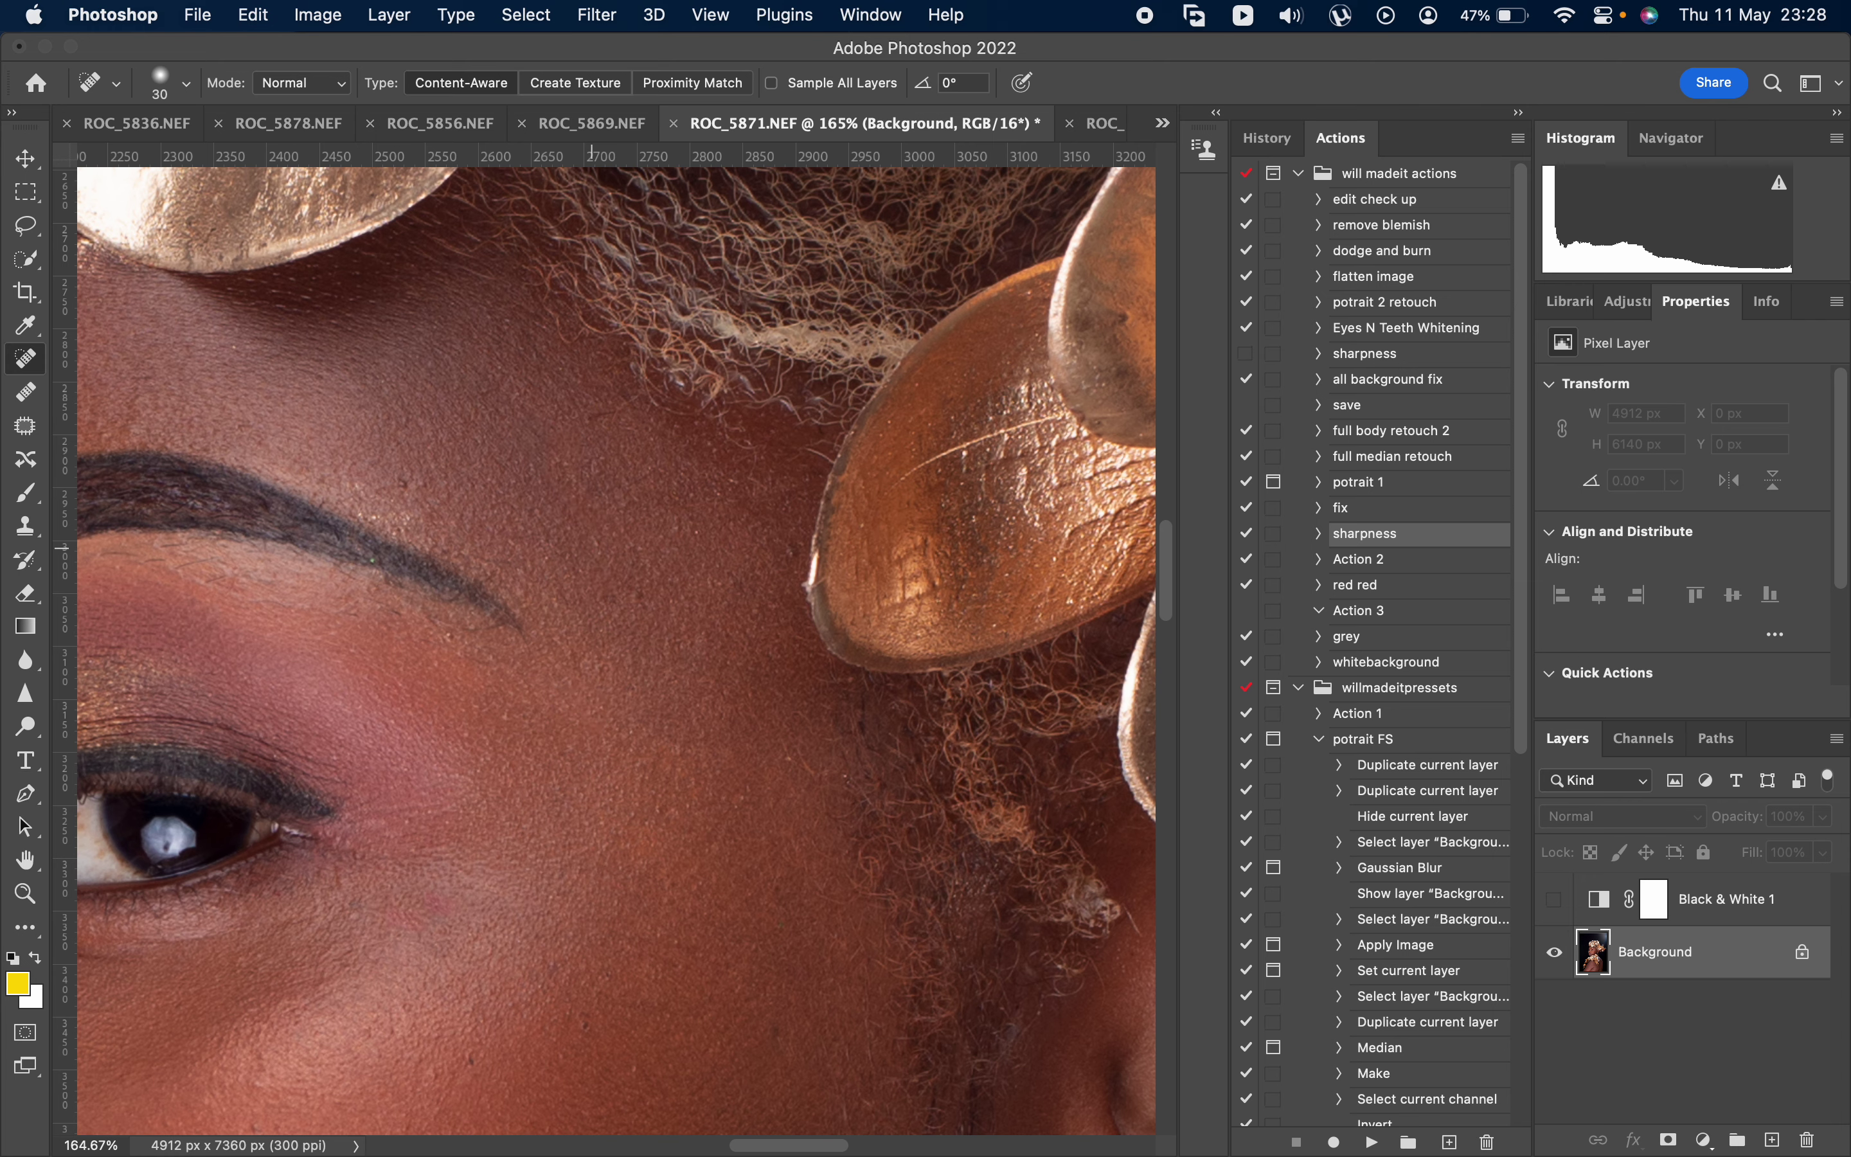
- Zoom out, then zoom into the lower shoulder with the Spot Healing Brush ready
key("super+minus")
key("super+minus")
key("super+minus")
key("super+minus")
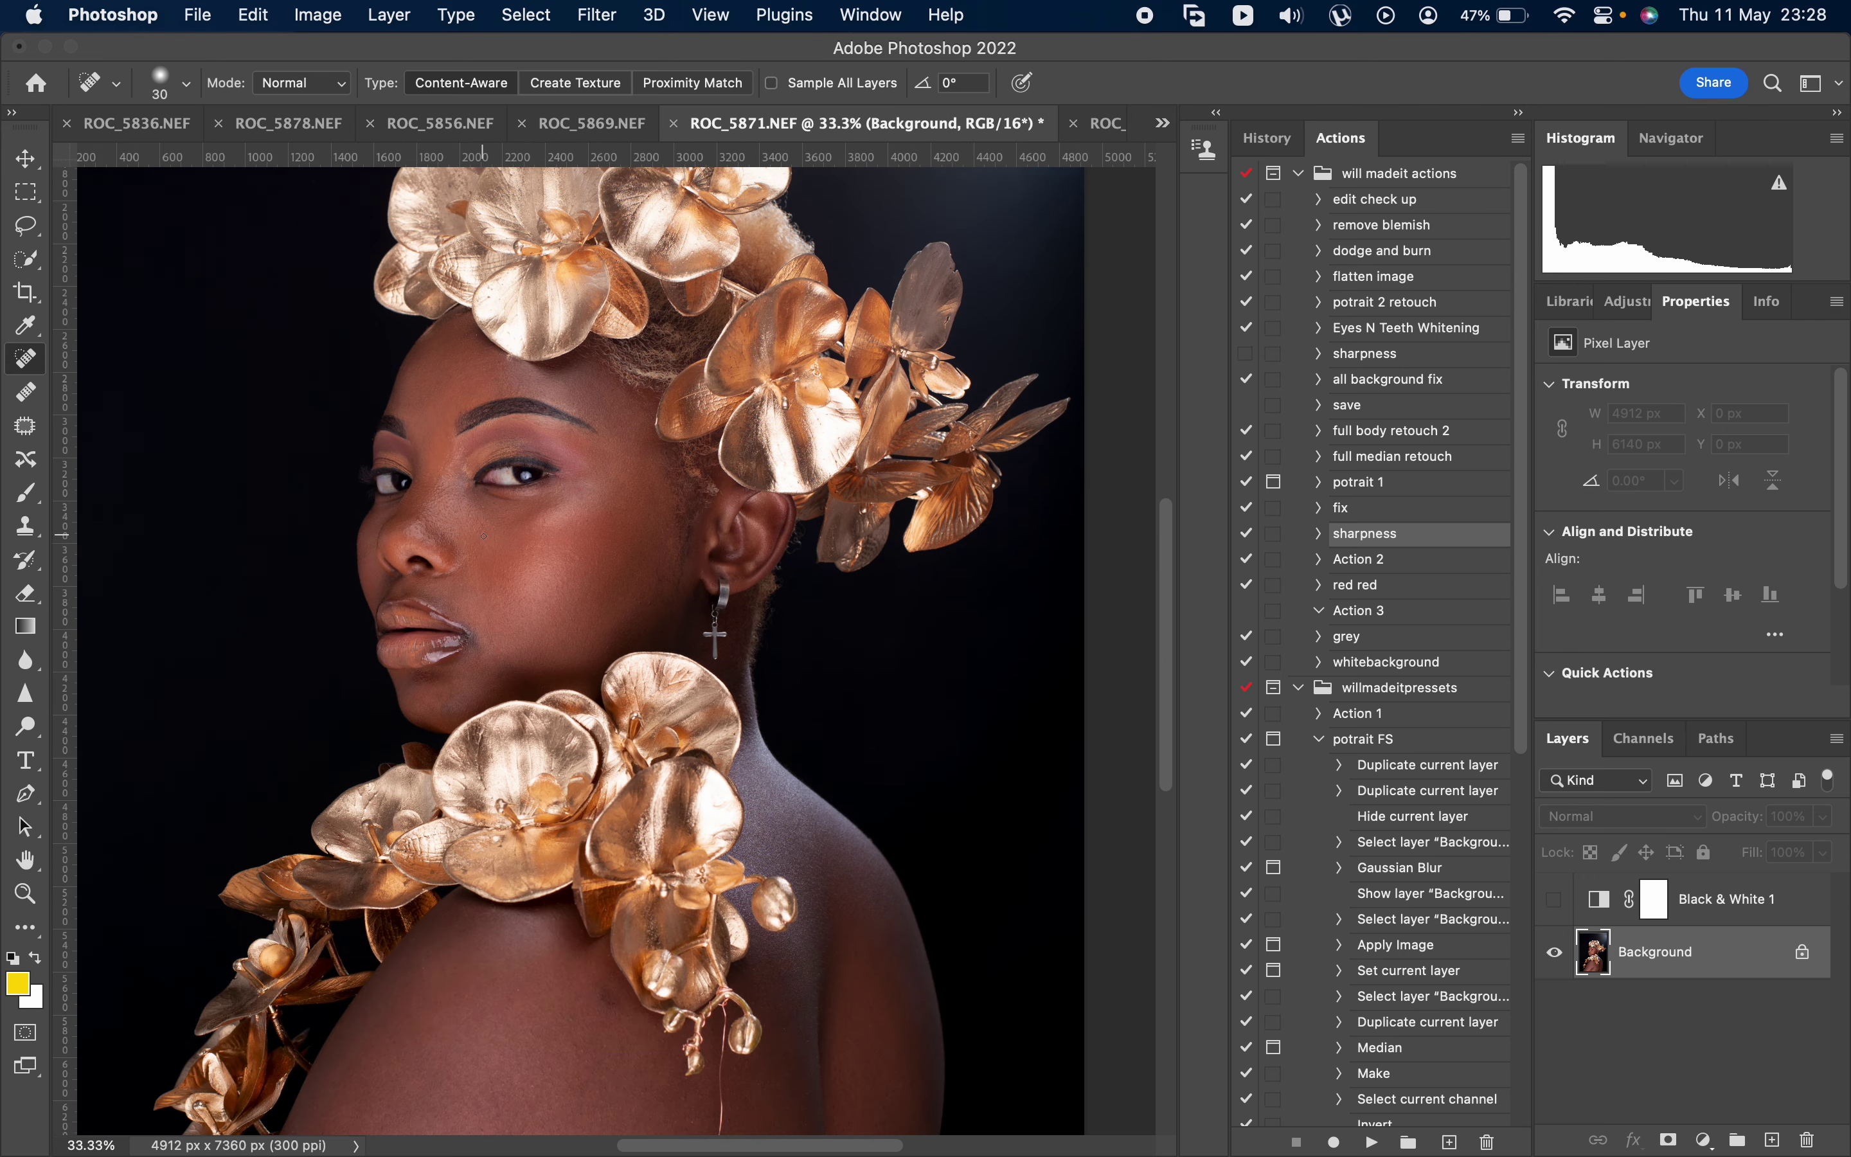
scroll(362, 667, "down", 10)
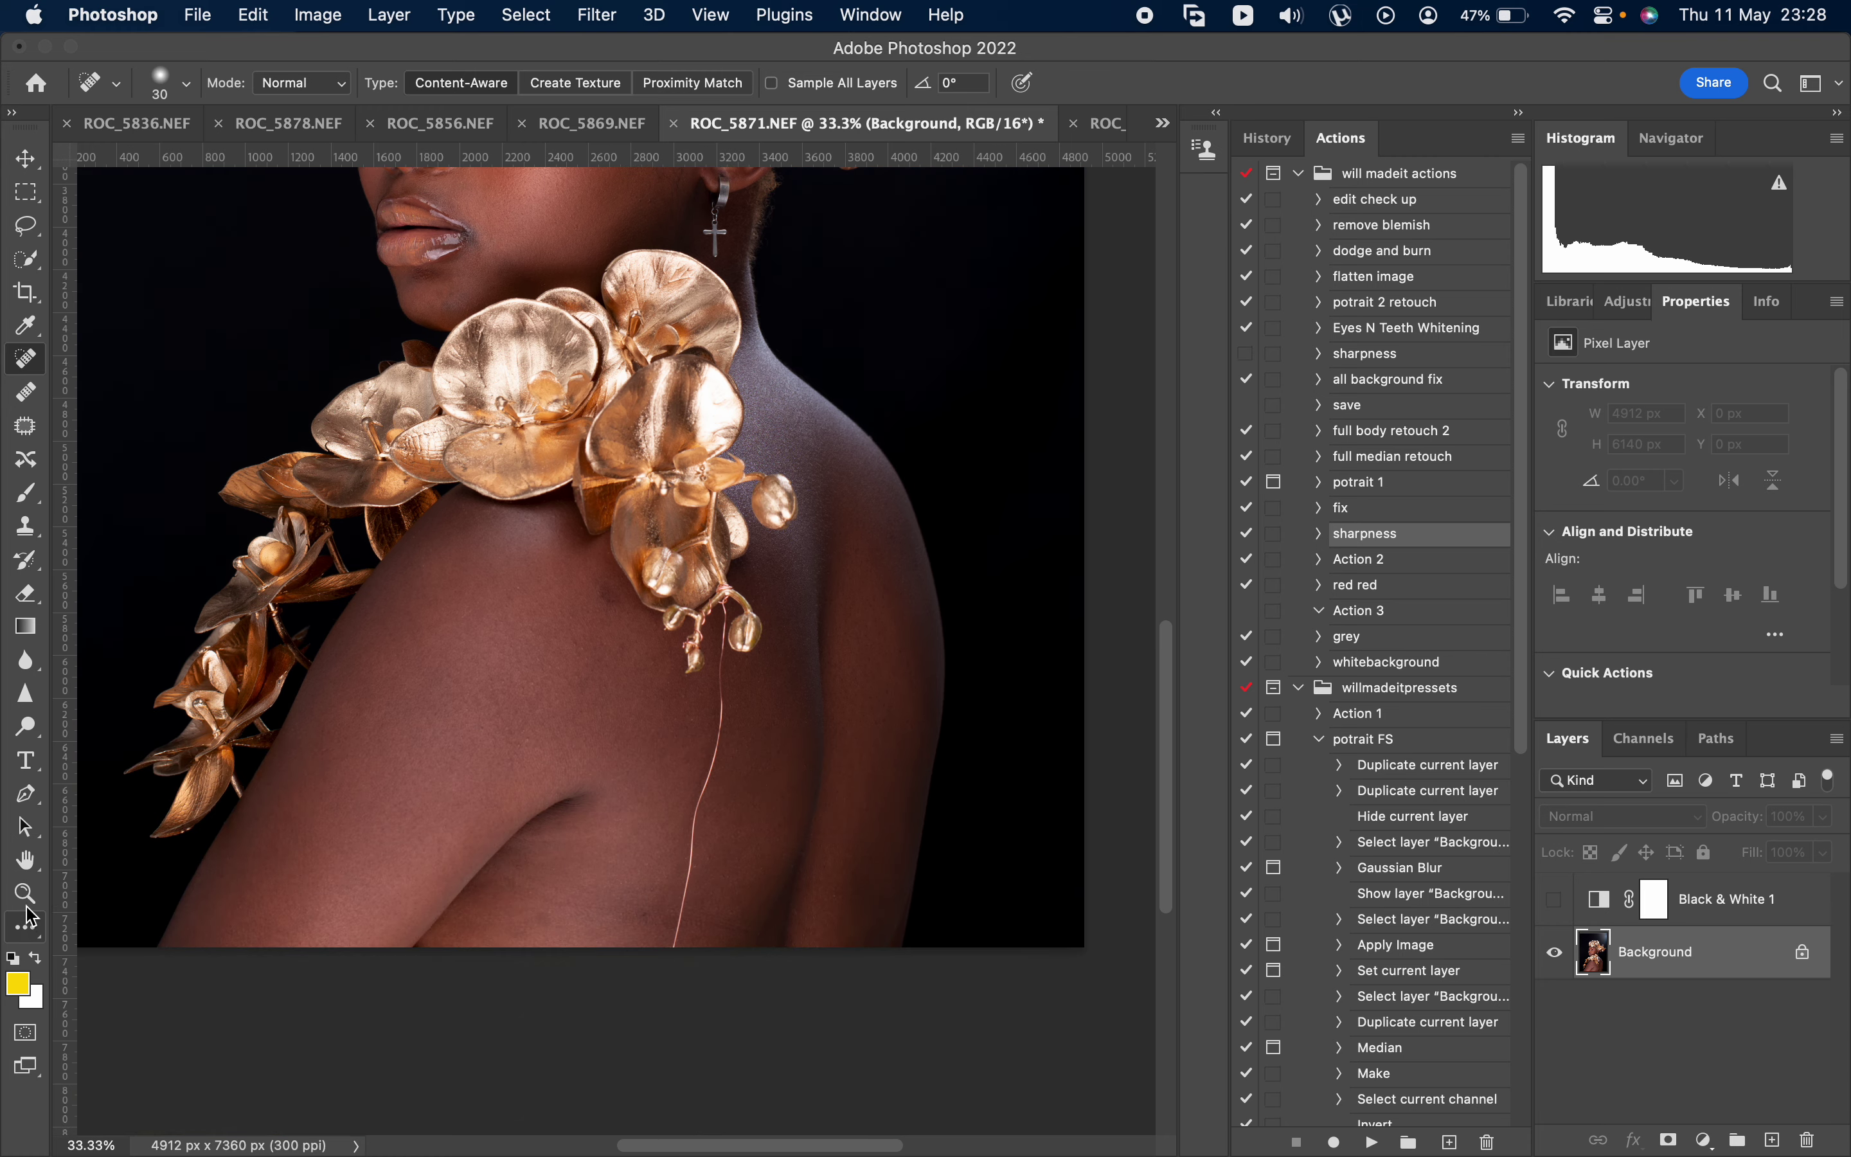
key("z")
left_click_drag(539, 643, 769, 1000)
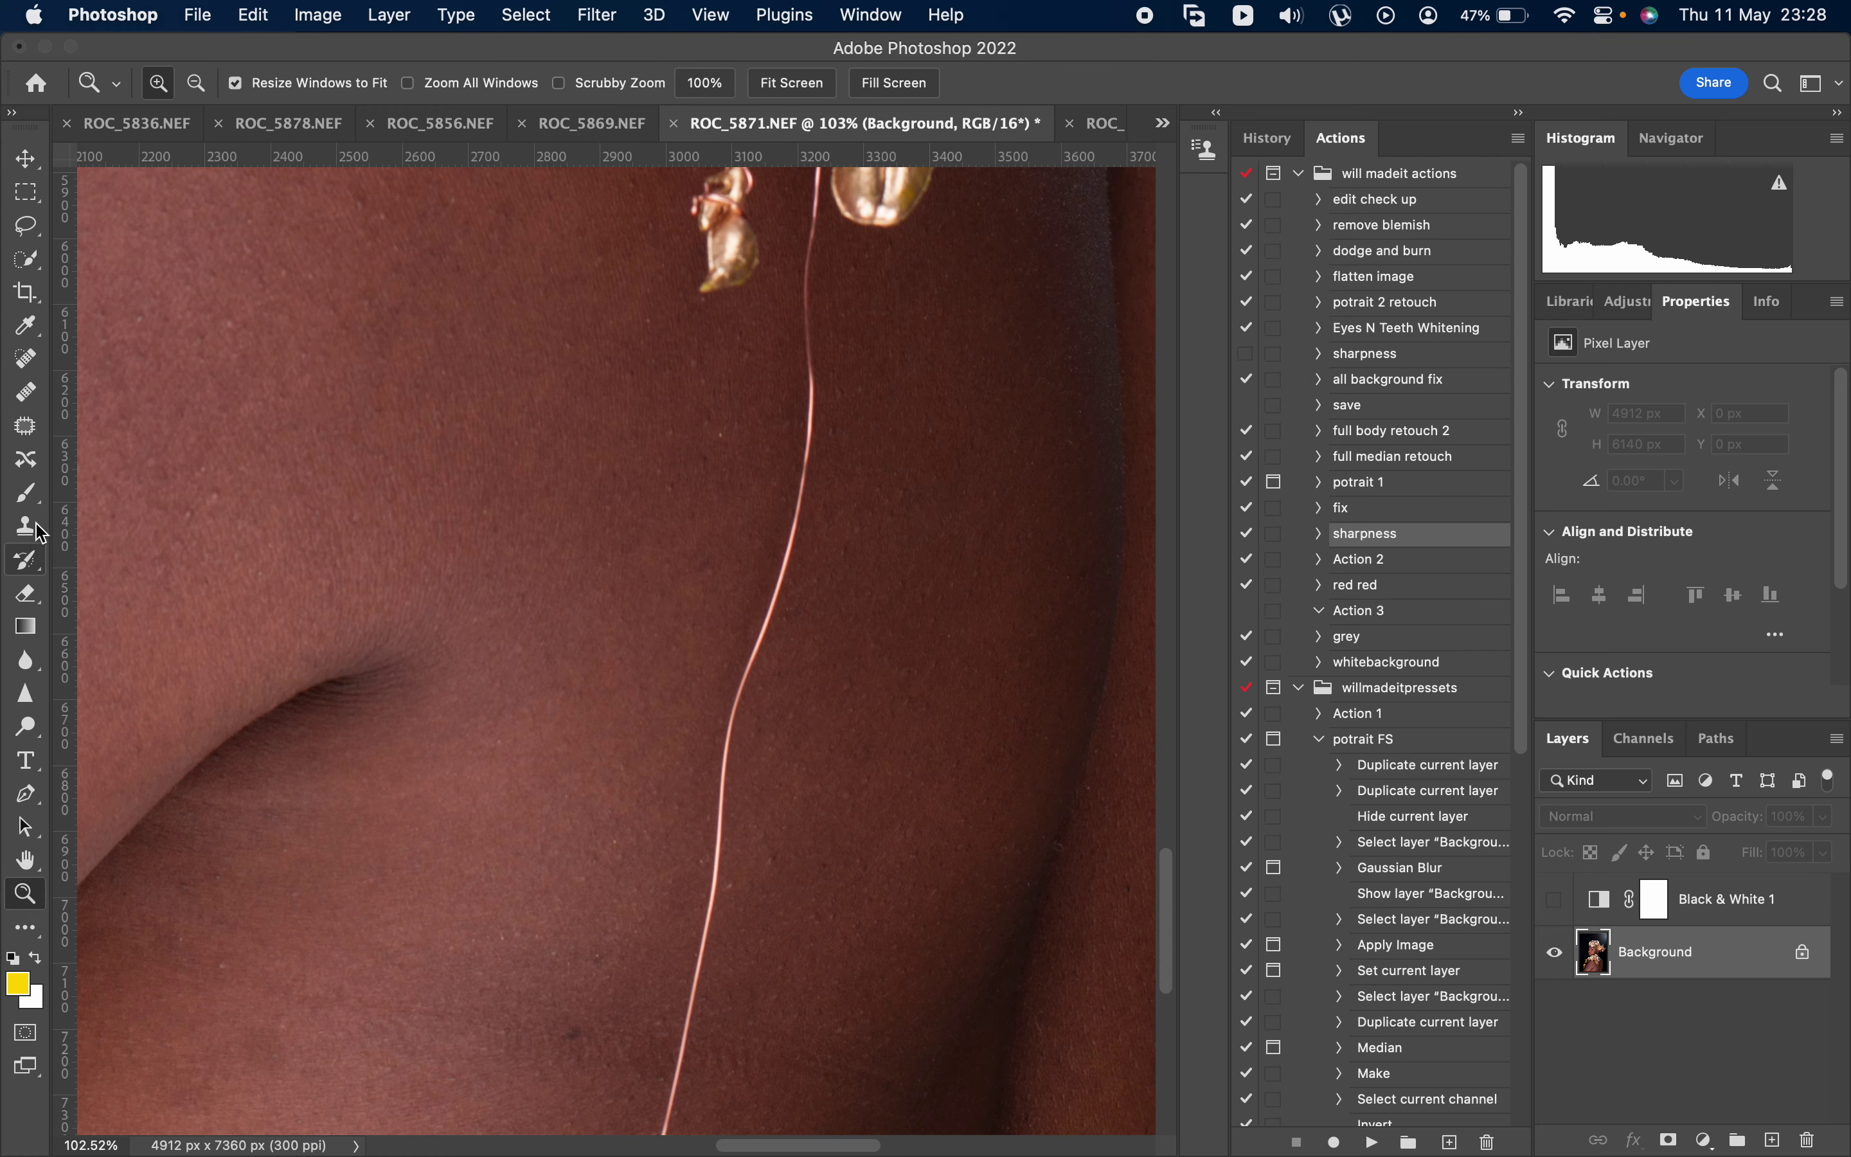
left_click(29, 360)
scroll(466, 852, "down", 5)
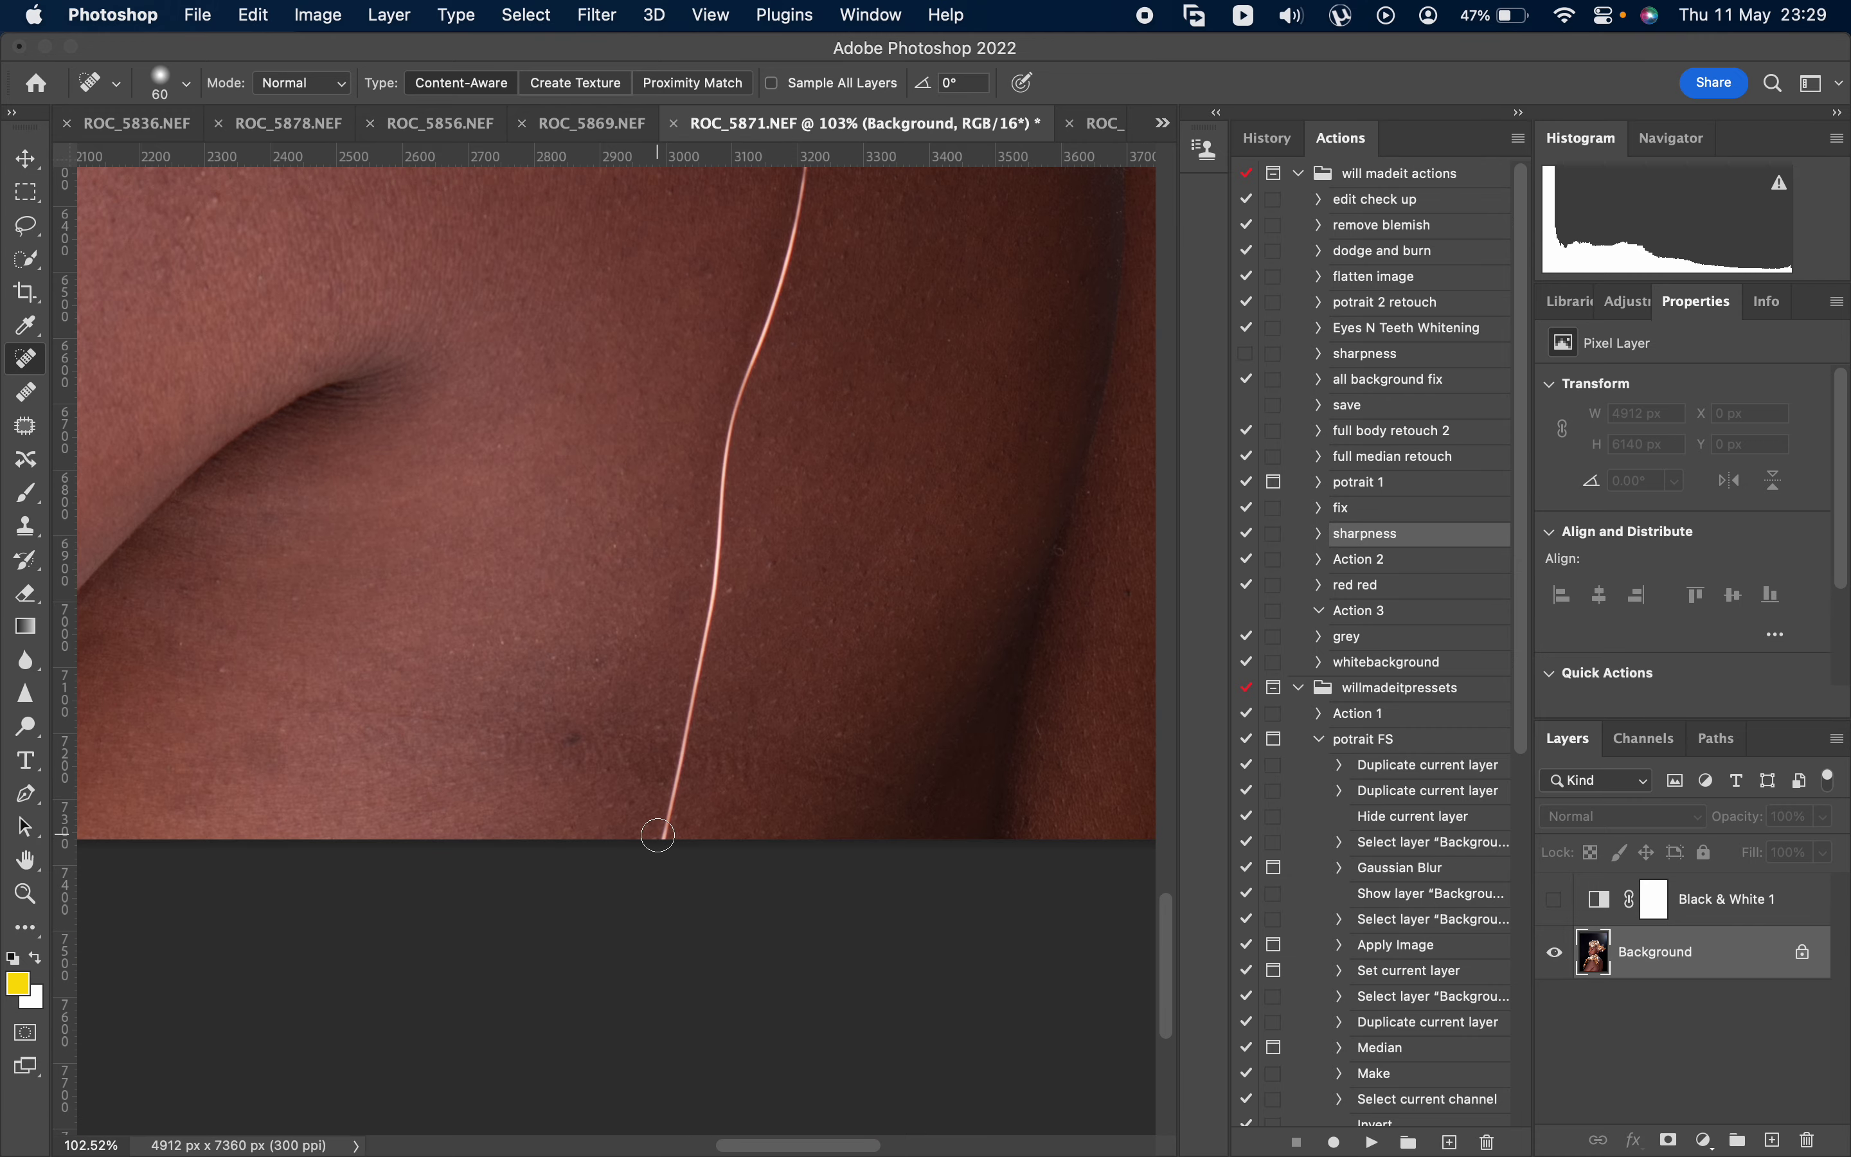
- Brush along the thin wire strands below the orchid to heal them away
left_click_drag(657, 835, 727, 490)
scroll(662, 807, "up", 2)
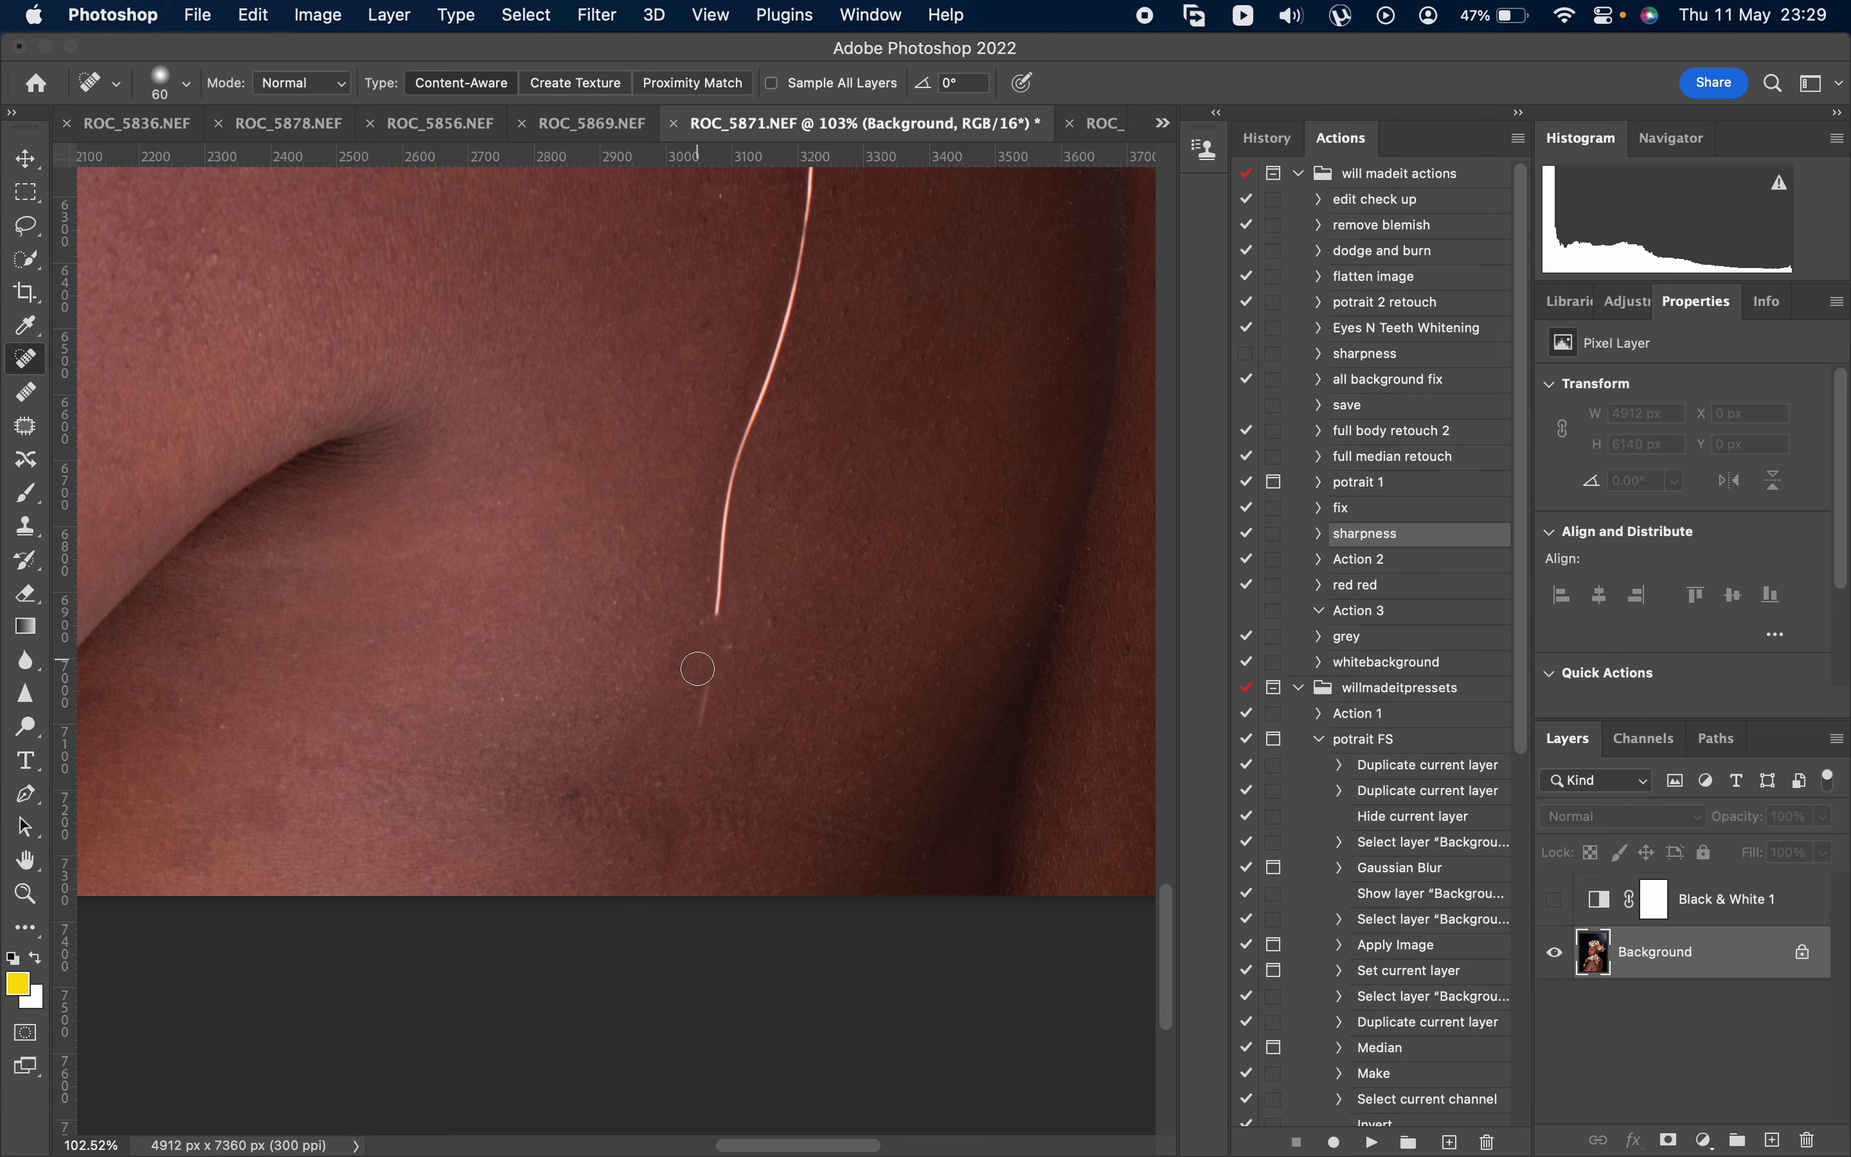
mouse_move(697, 668)
left_mouse_down()
mouse_move(717, 781)
mouse_move(804, 441)
left_mouse_up()
scroll(660, 872, "up", 5)
left_click_drag(734, 846, 695, 968)
scroll(814, 706, "up", 8)
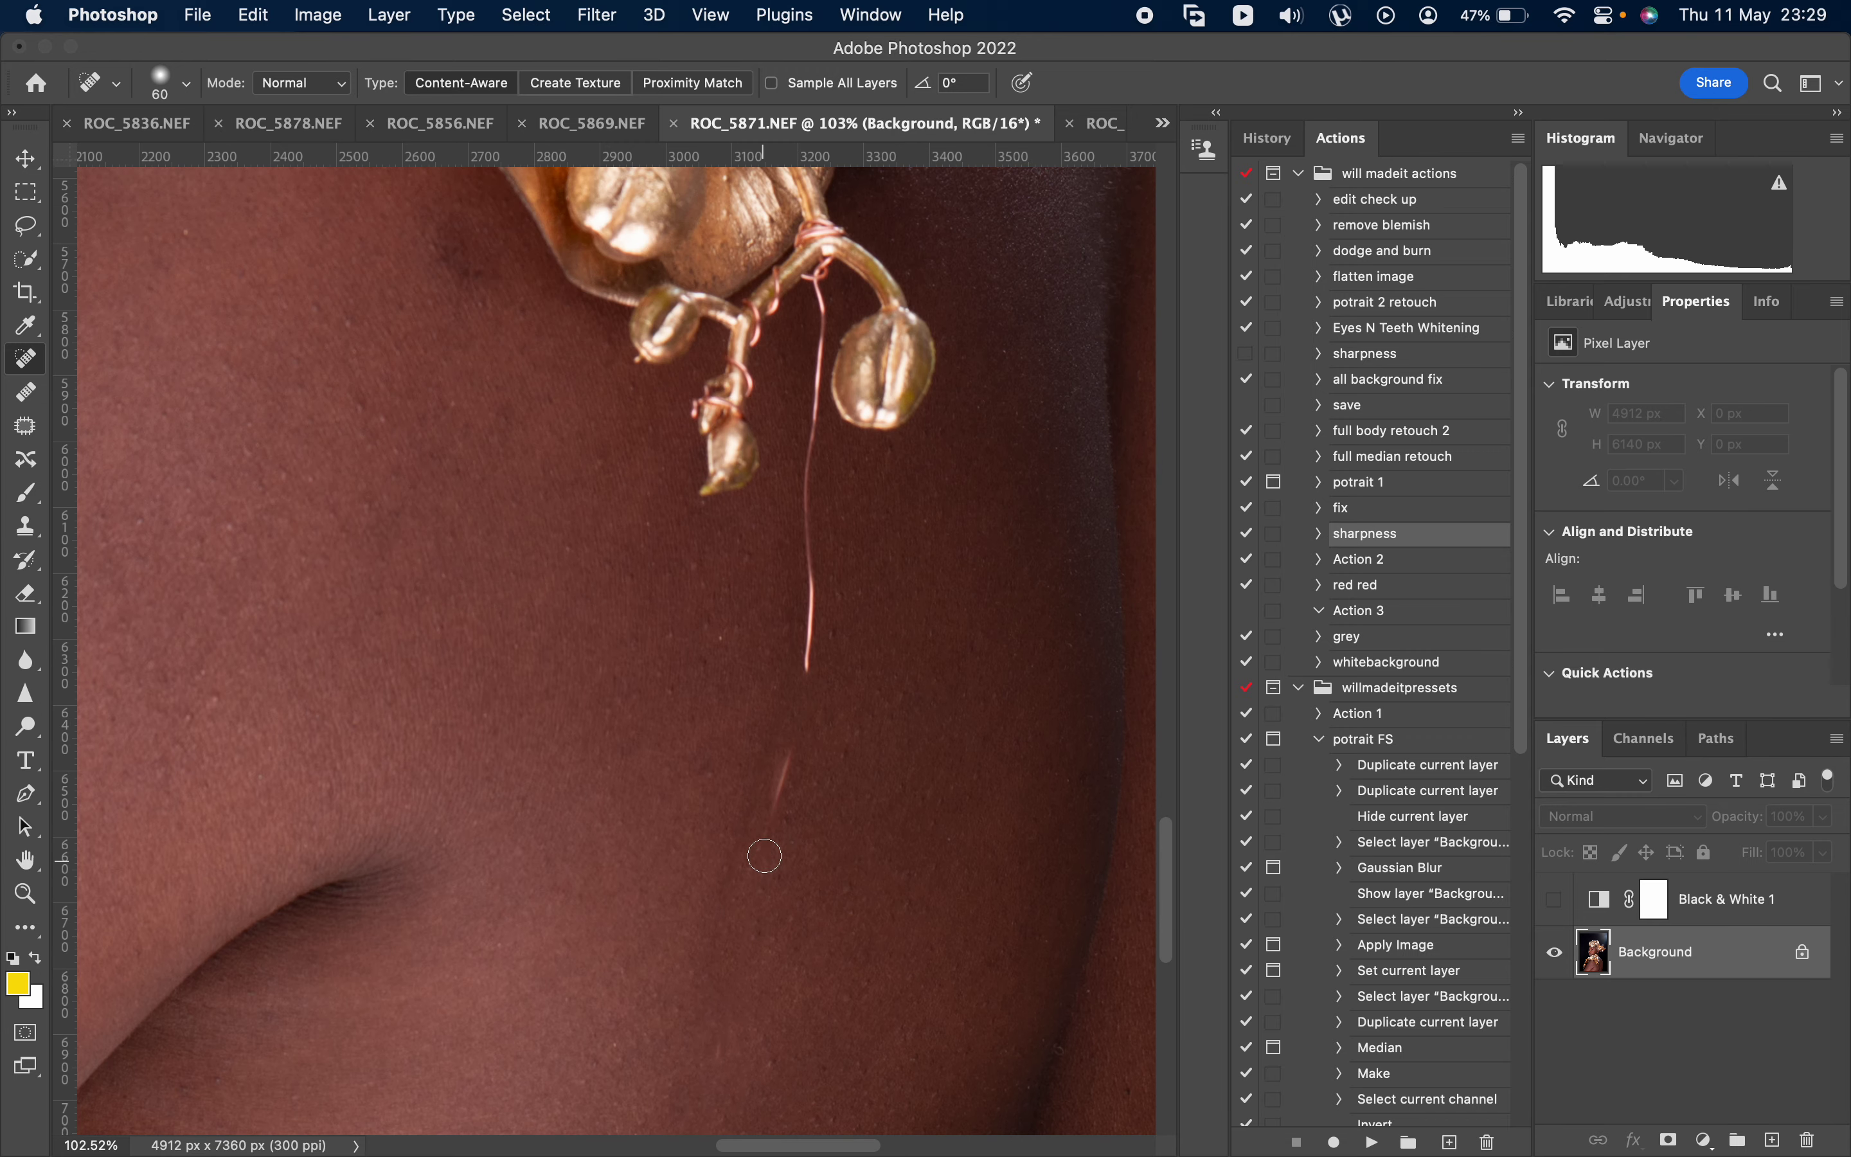
left_click_drag(764, 856, 783, 747)
scroll(784, 765, "up", 8)
mouse_move(800, 903)
left_mouse_down()
mouse_move(828, 761)
mouse_move(799, 892)
left_mouse_up()
scroll(802, 899, "up", 8)
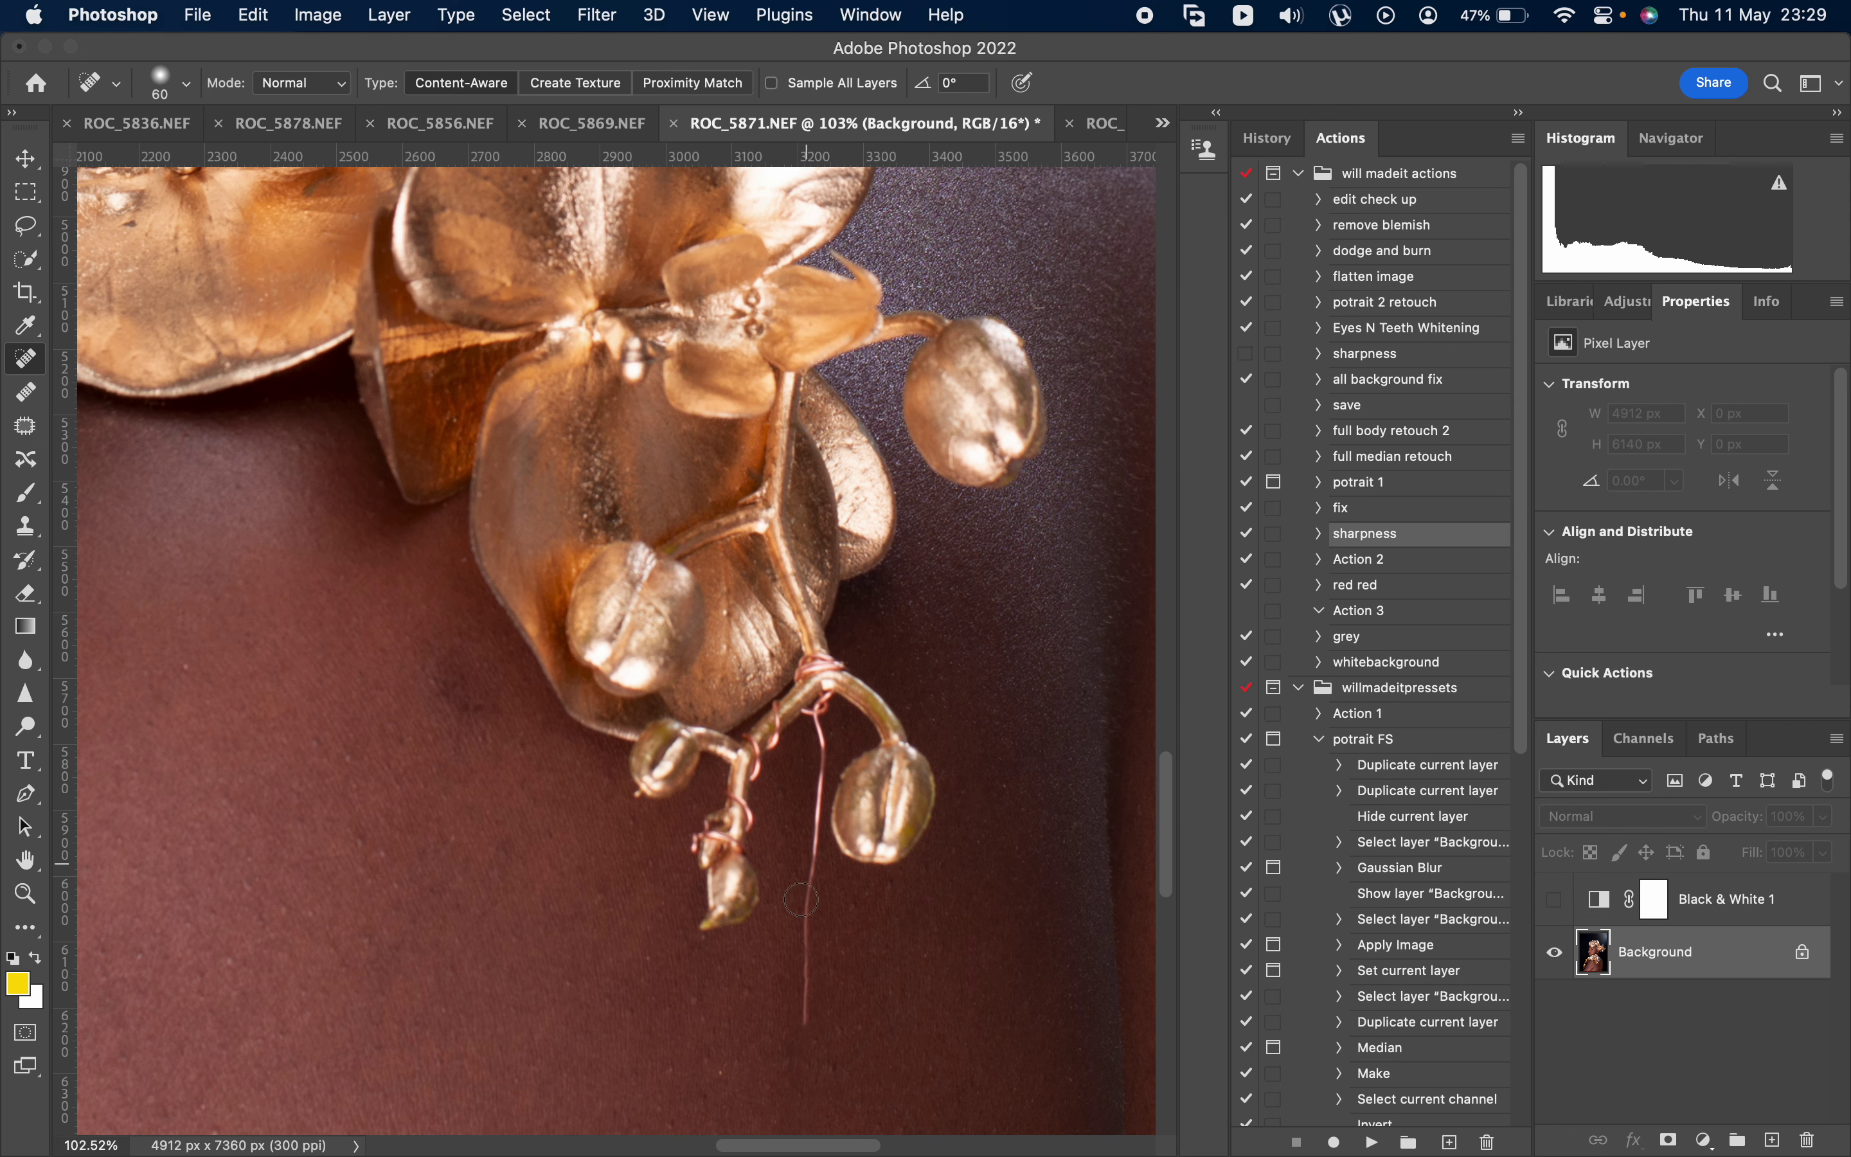
mouse_move(807, 1022)
left_mouse_down()
mouse_move(817, 736)
mouse_move(810, 884)
mouse_move(815, 849)
left_mouse_up()
scroll(812, 872, "up", 4)
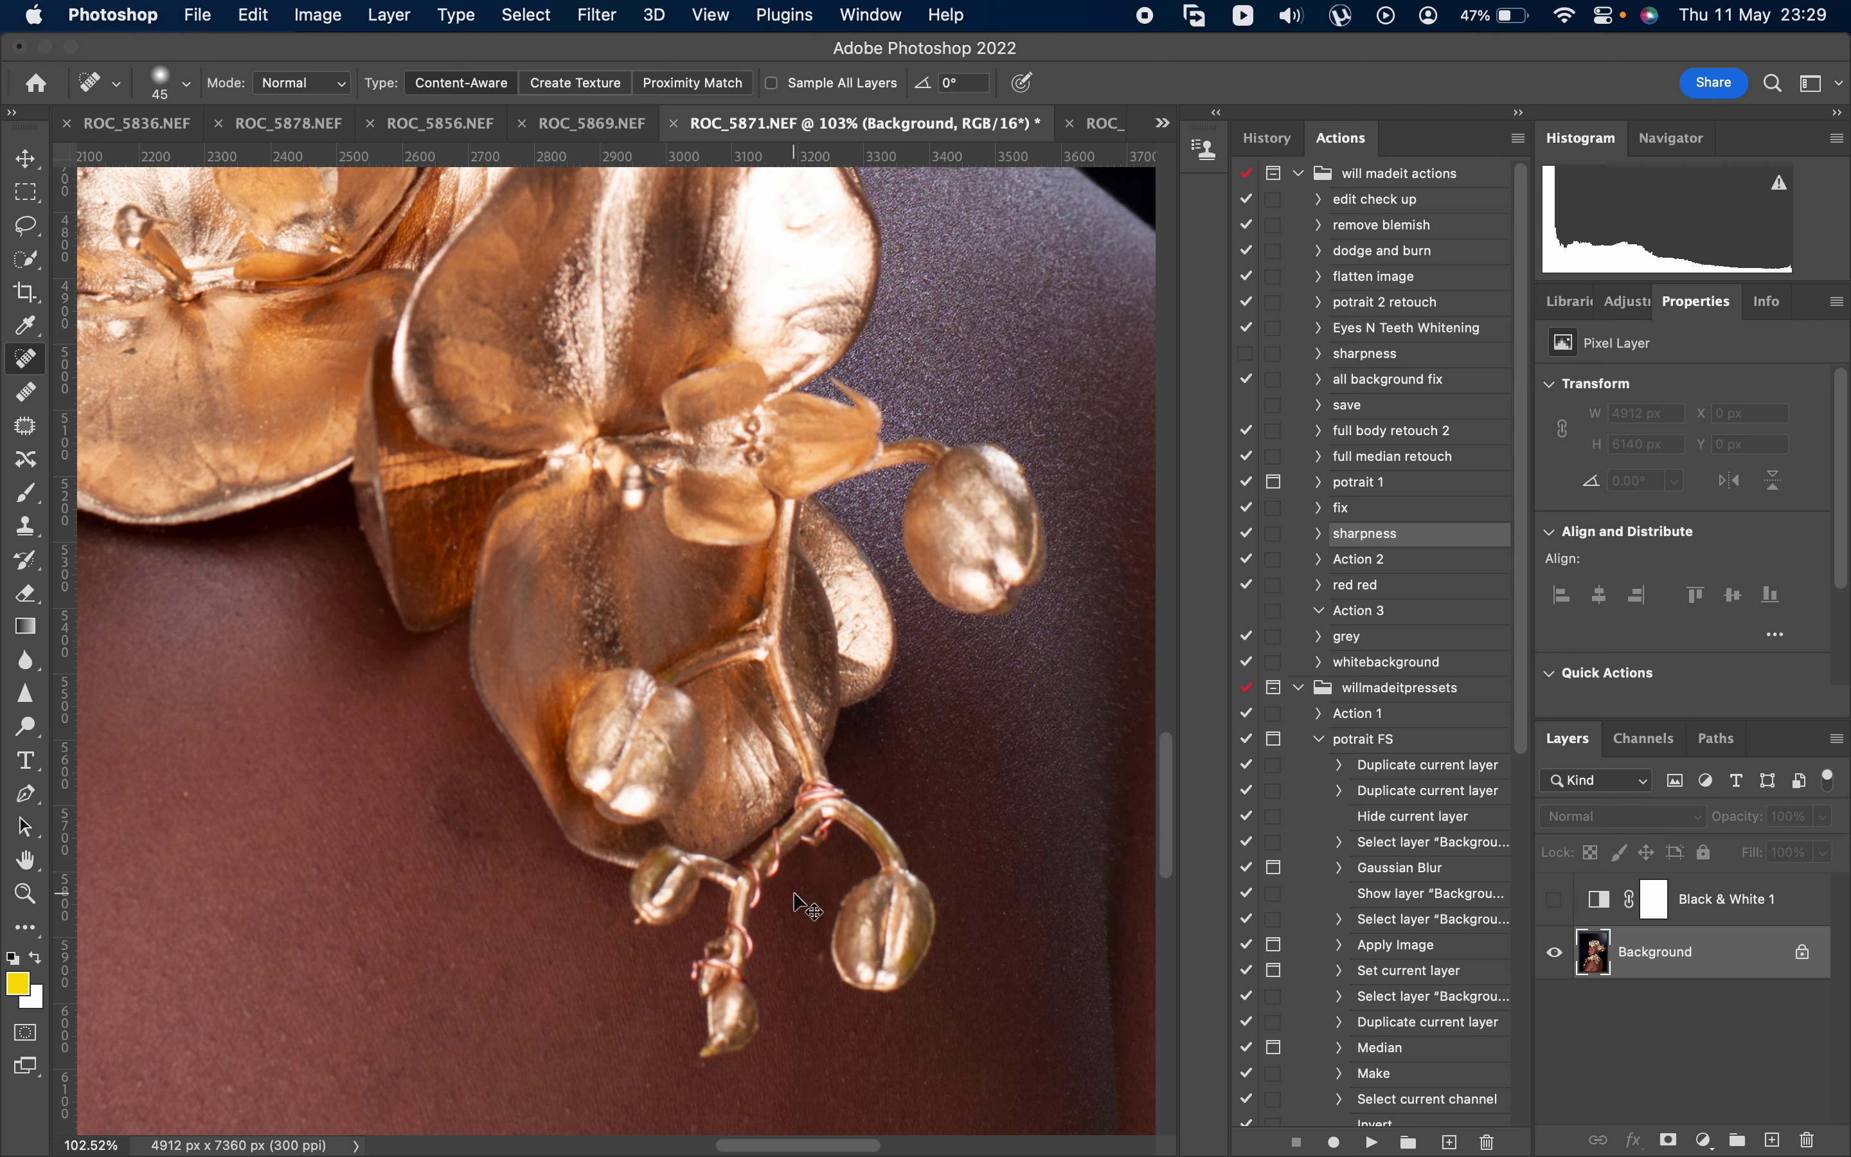
- Zoom out to fit the whole portrait in view
key("super+minus")
key("super+minus")
key("super+minus")
key("super+minus")
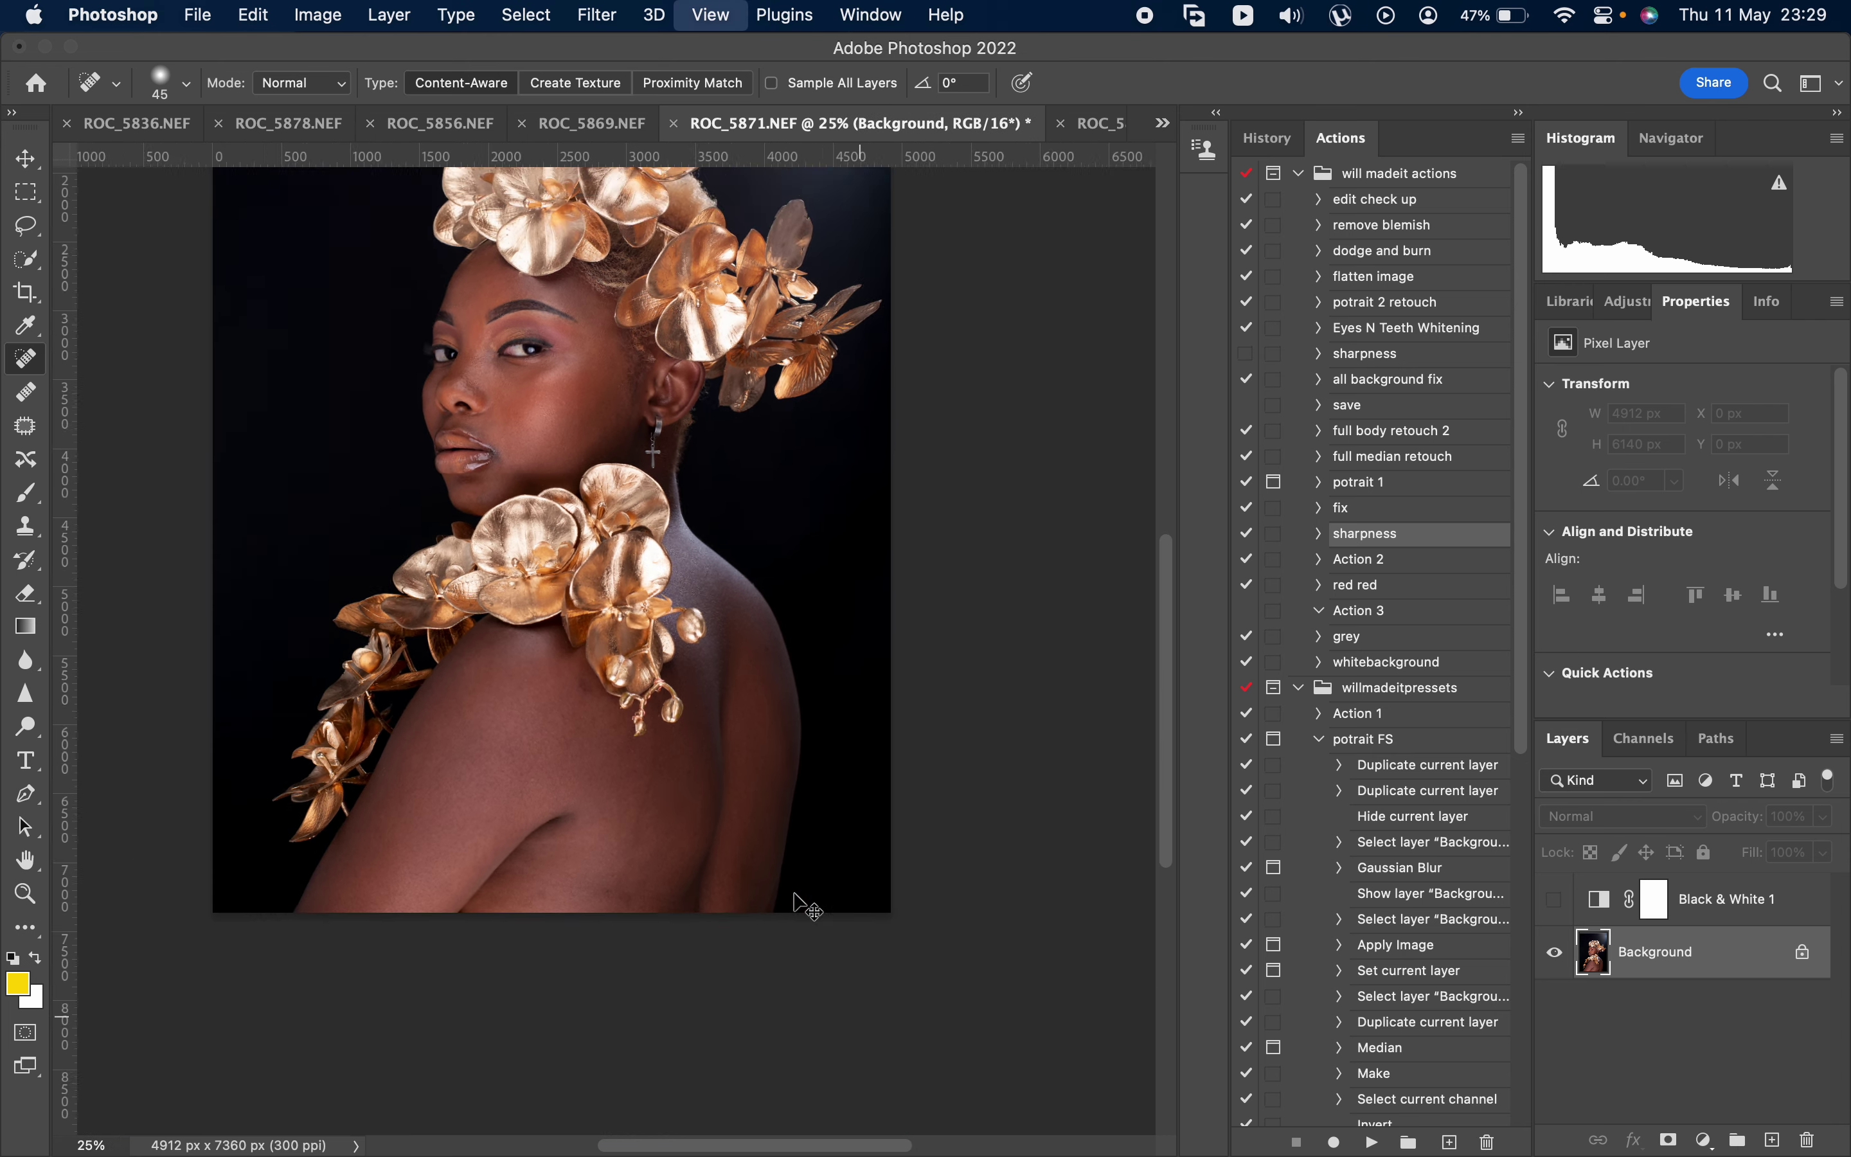
key("super+minus")
scroll(861, 608, "up", 4)
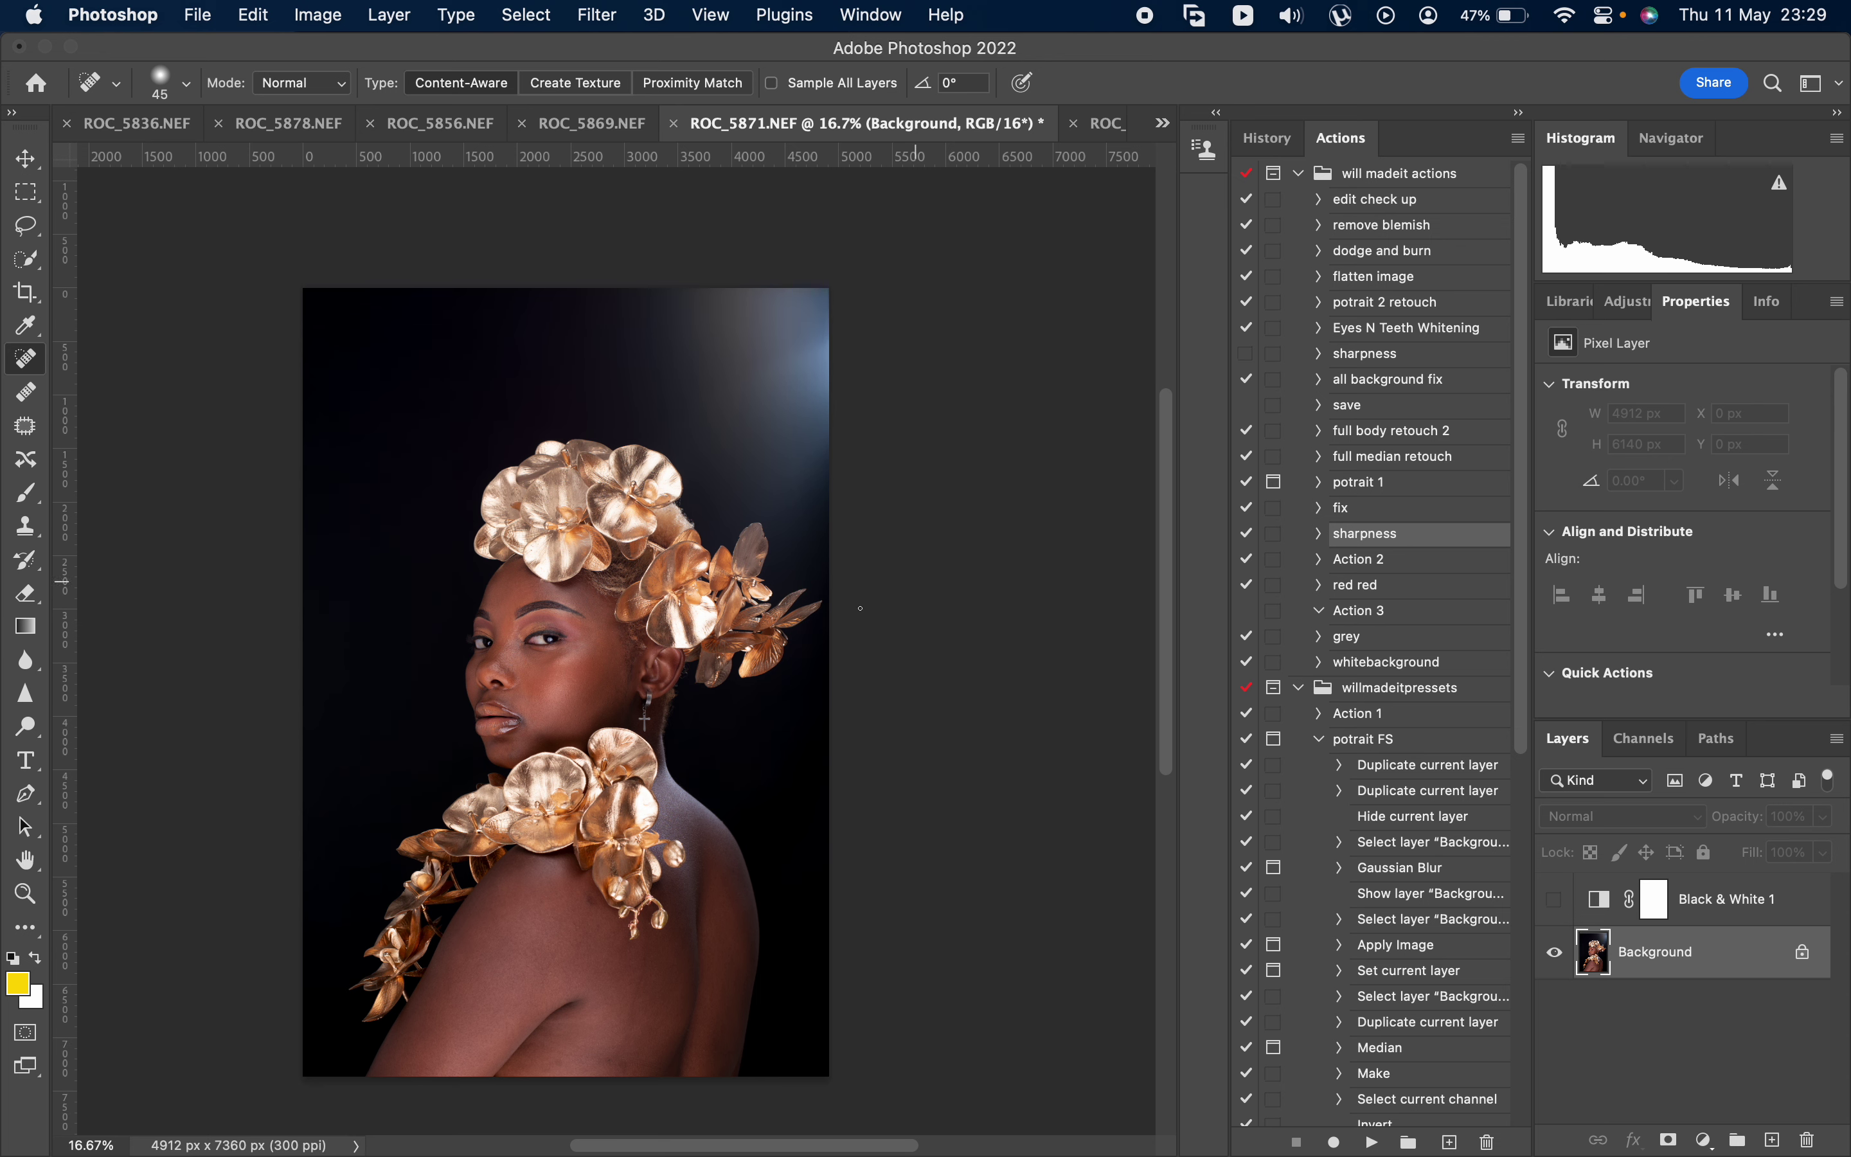
scroll(65, 442, "down", 1)
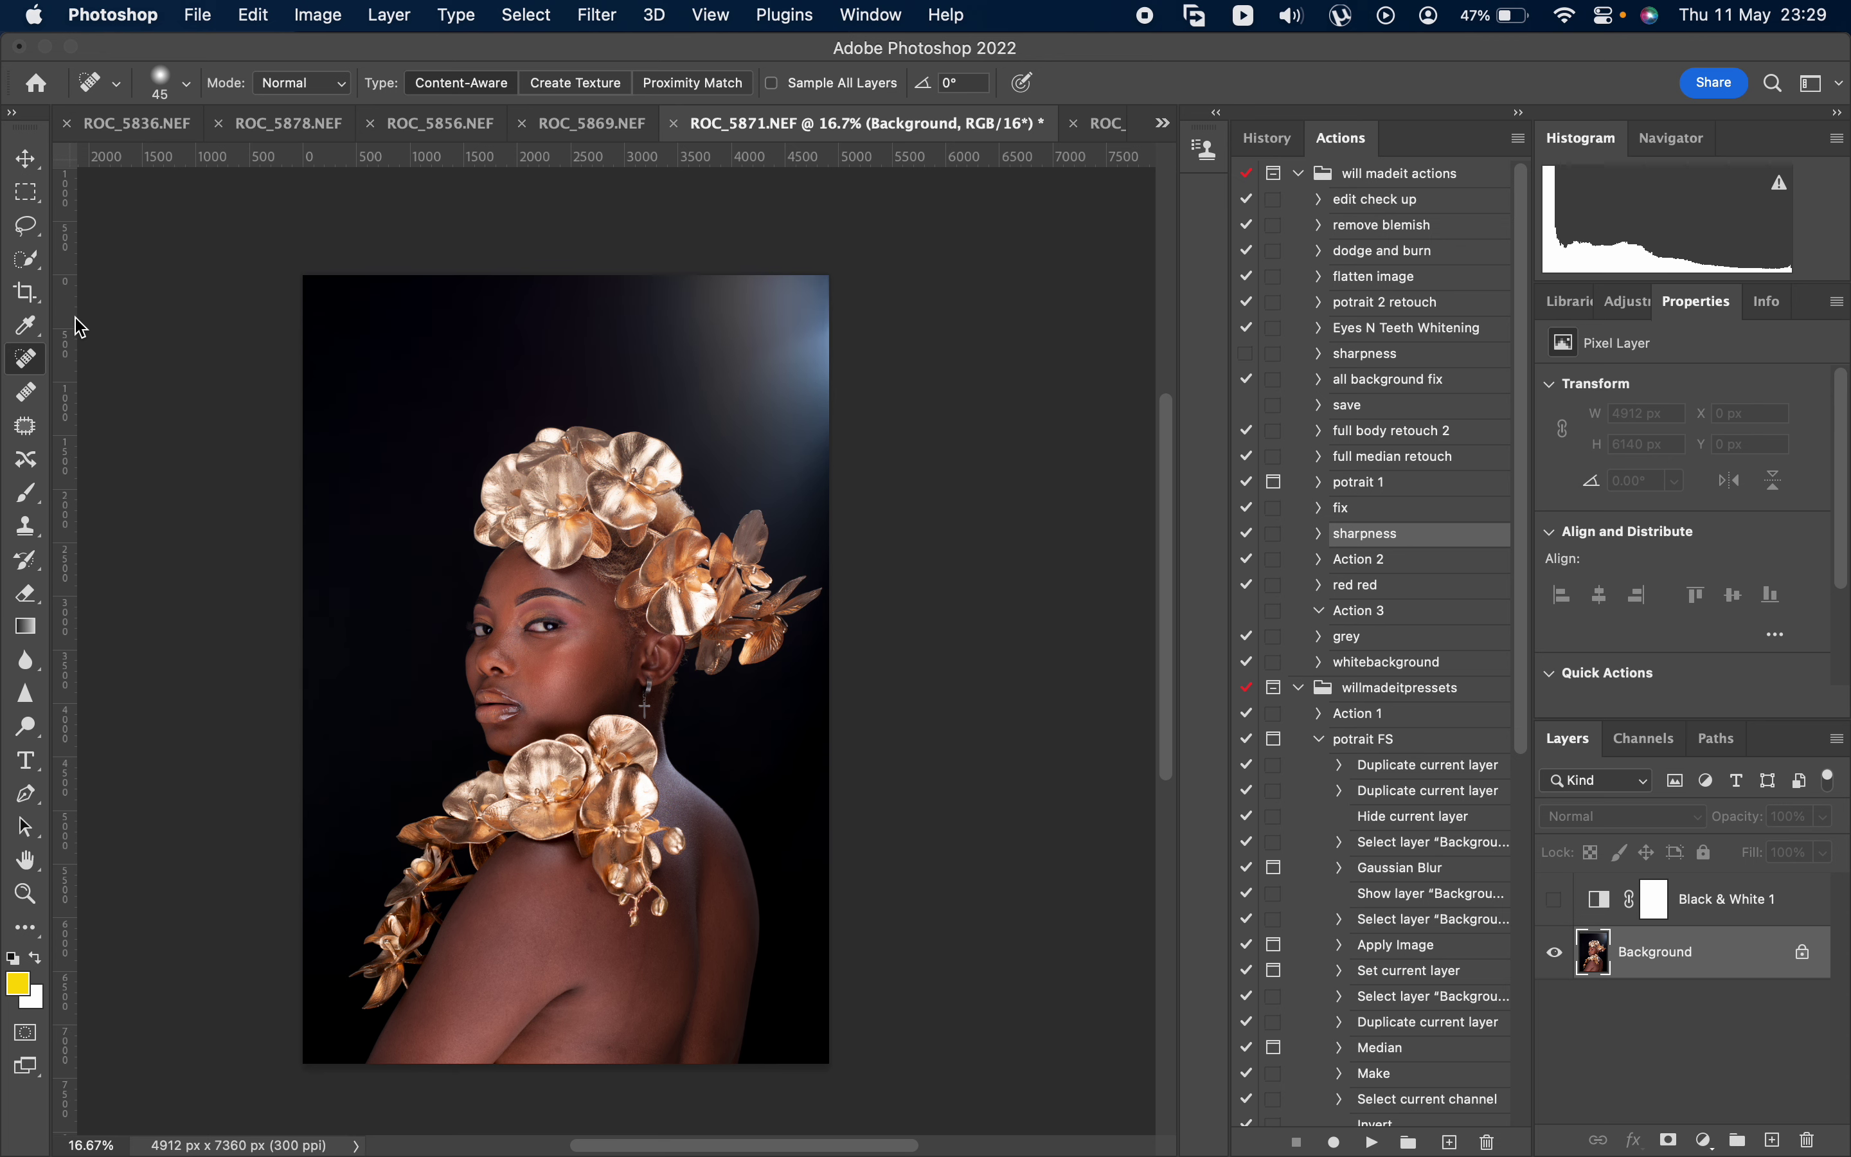
- Crop the portrait to 4:5 with the image repositioned, then zoom in on the face
left_click(25, 300)
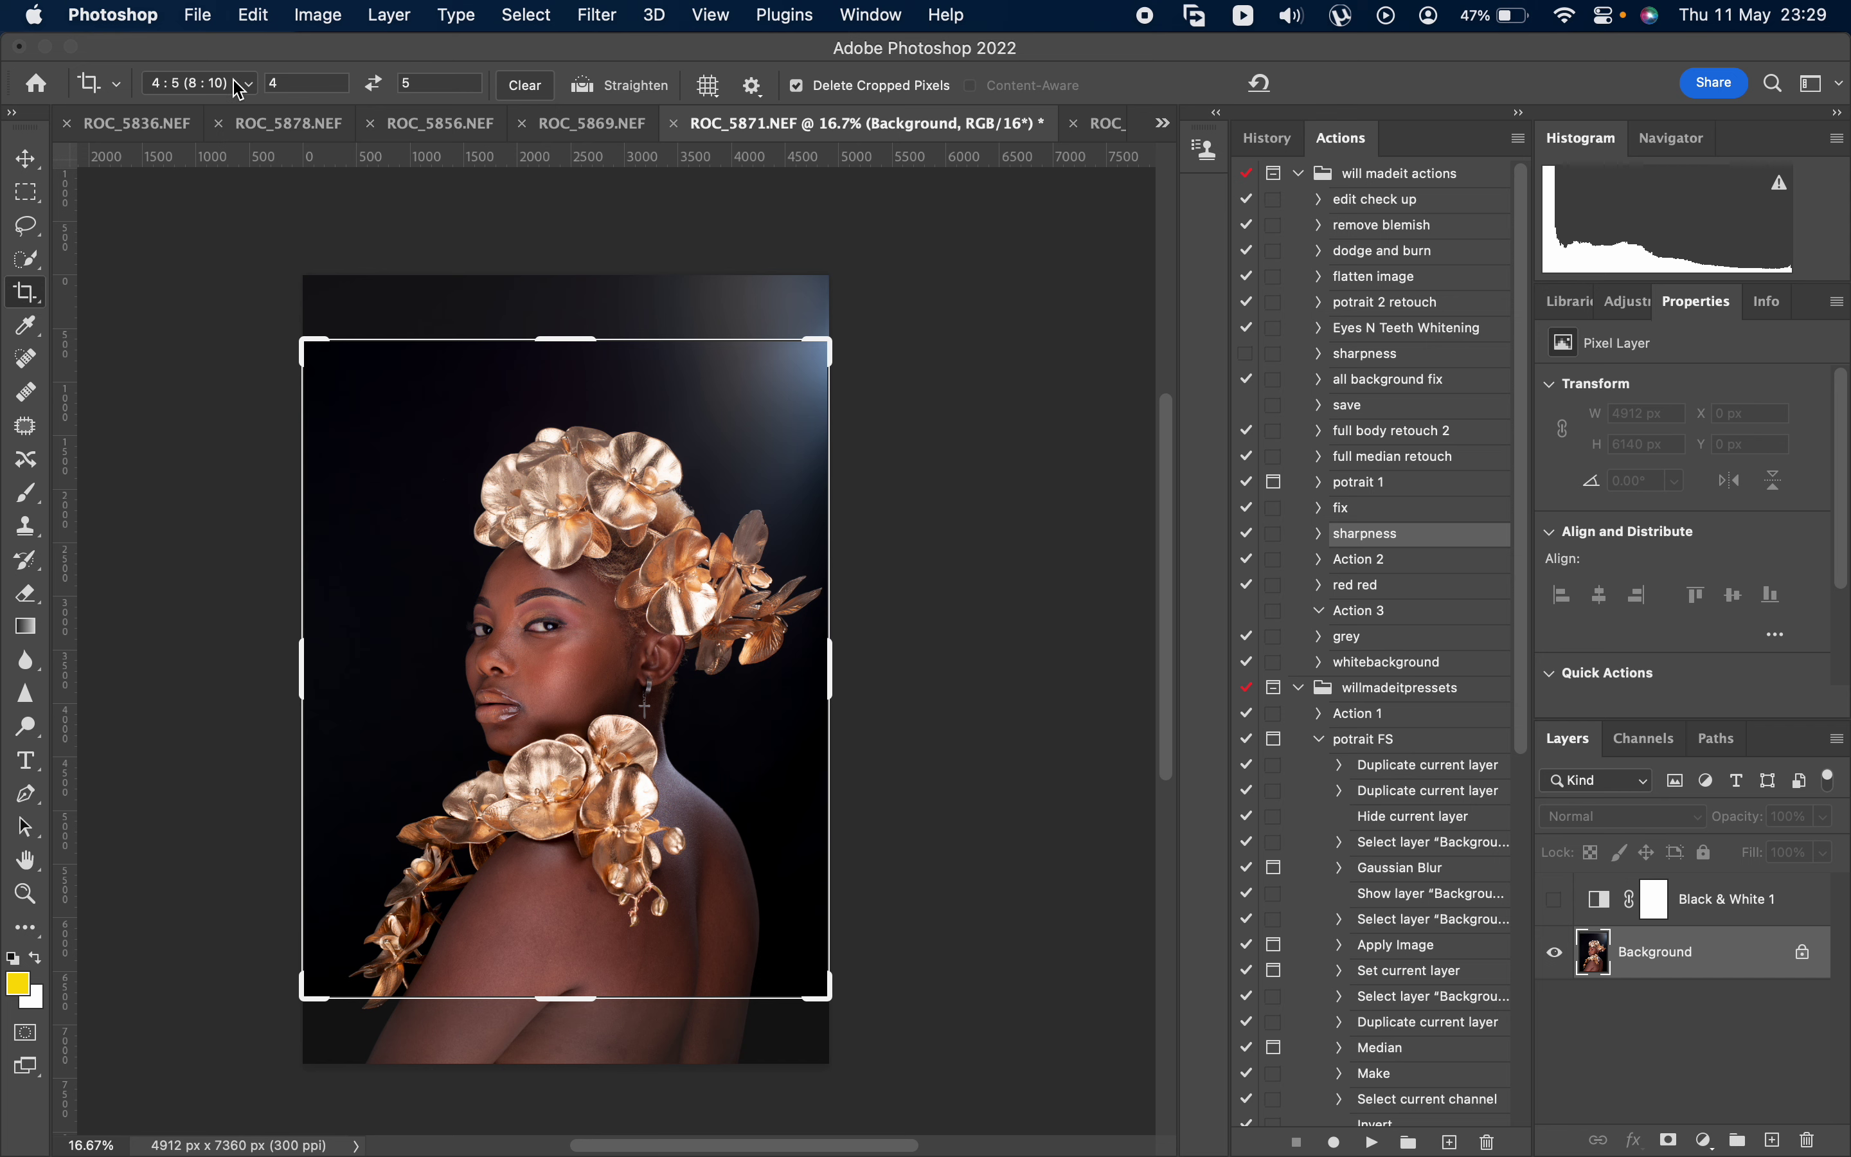
left_click_drag(540, 535, 548, 501)
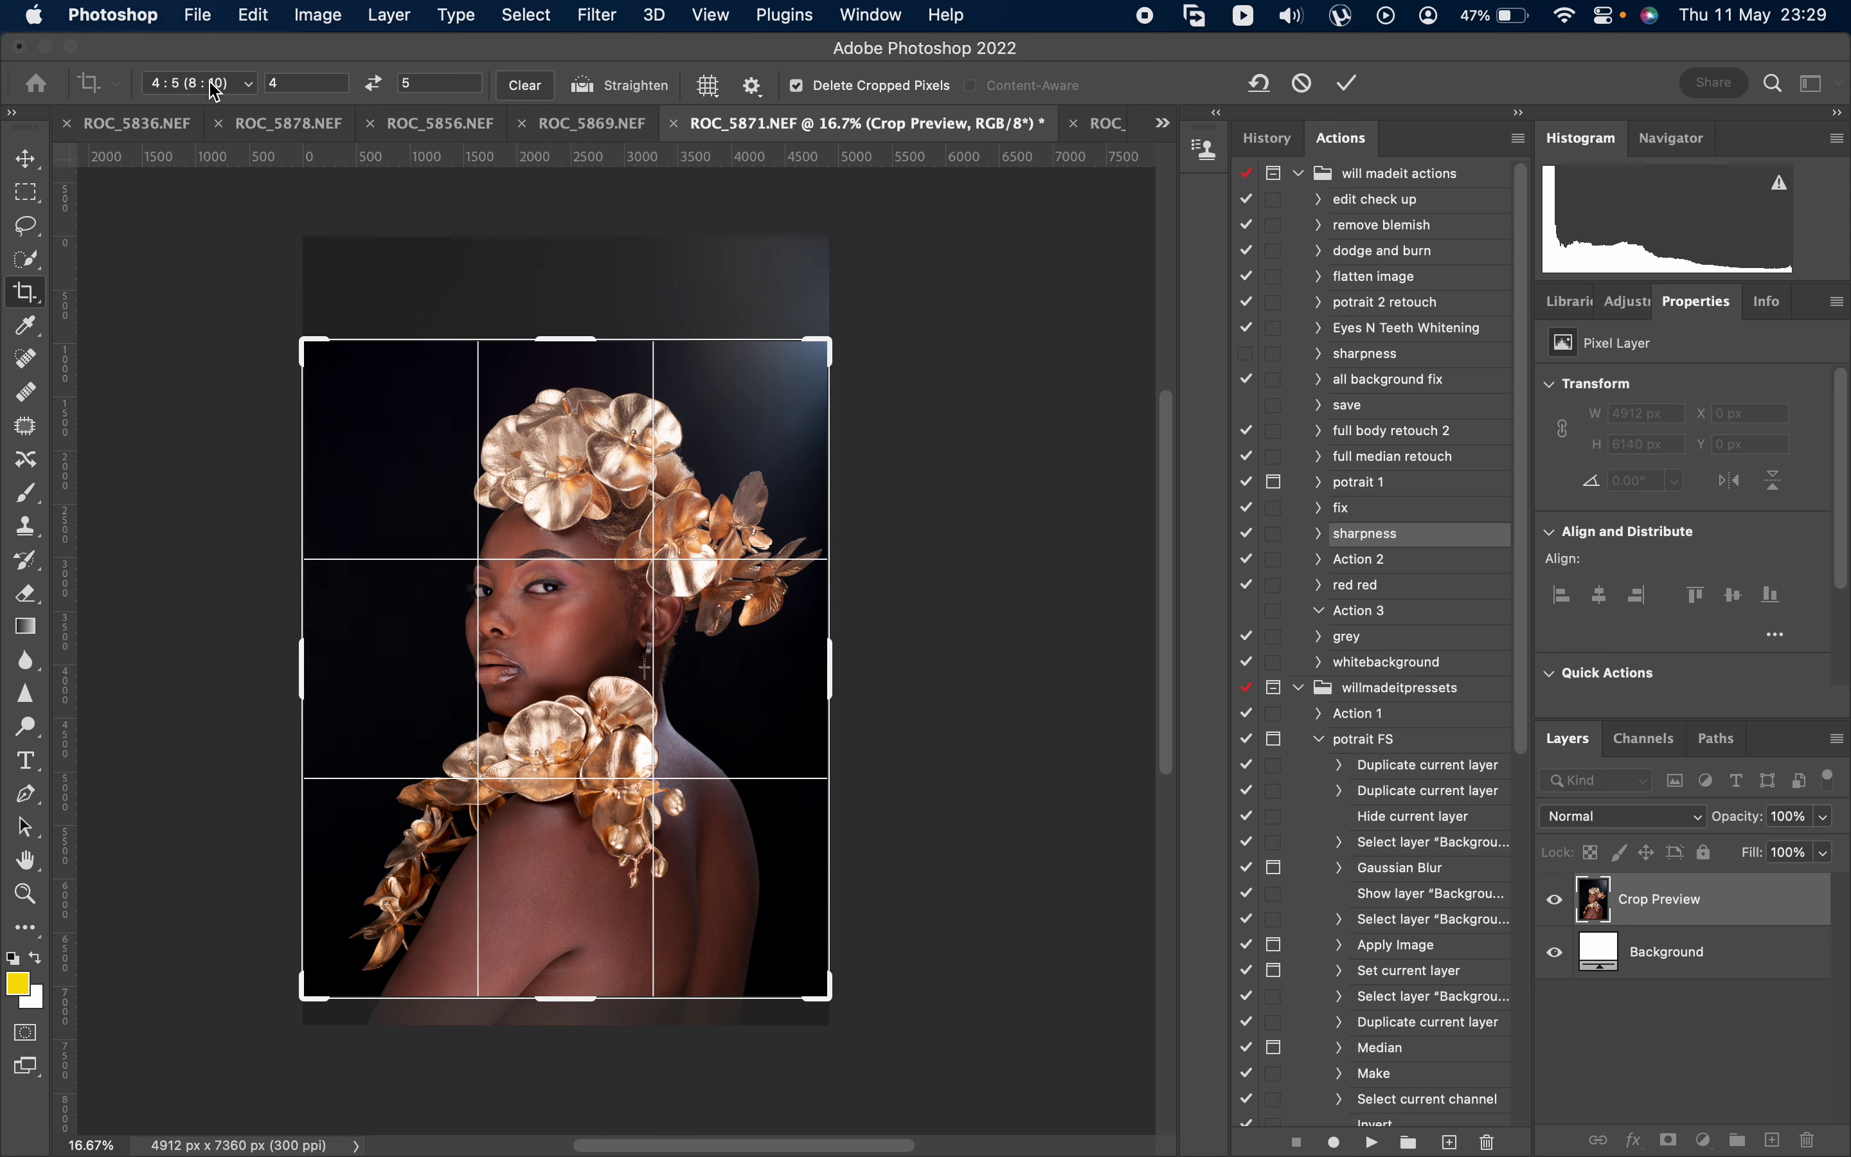
left_click(1348, 83)
left_click(25, 893)
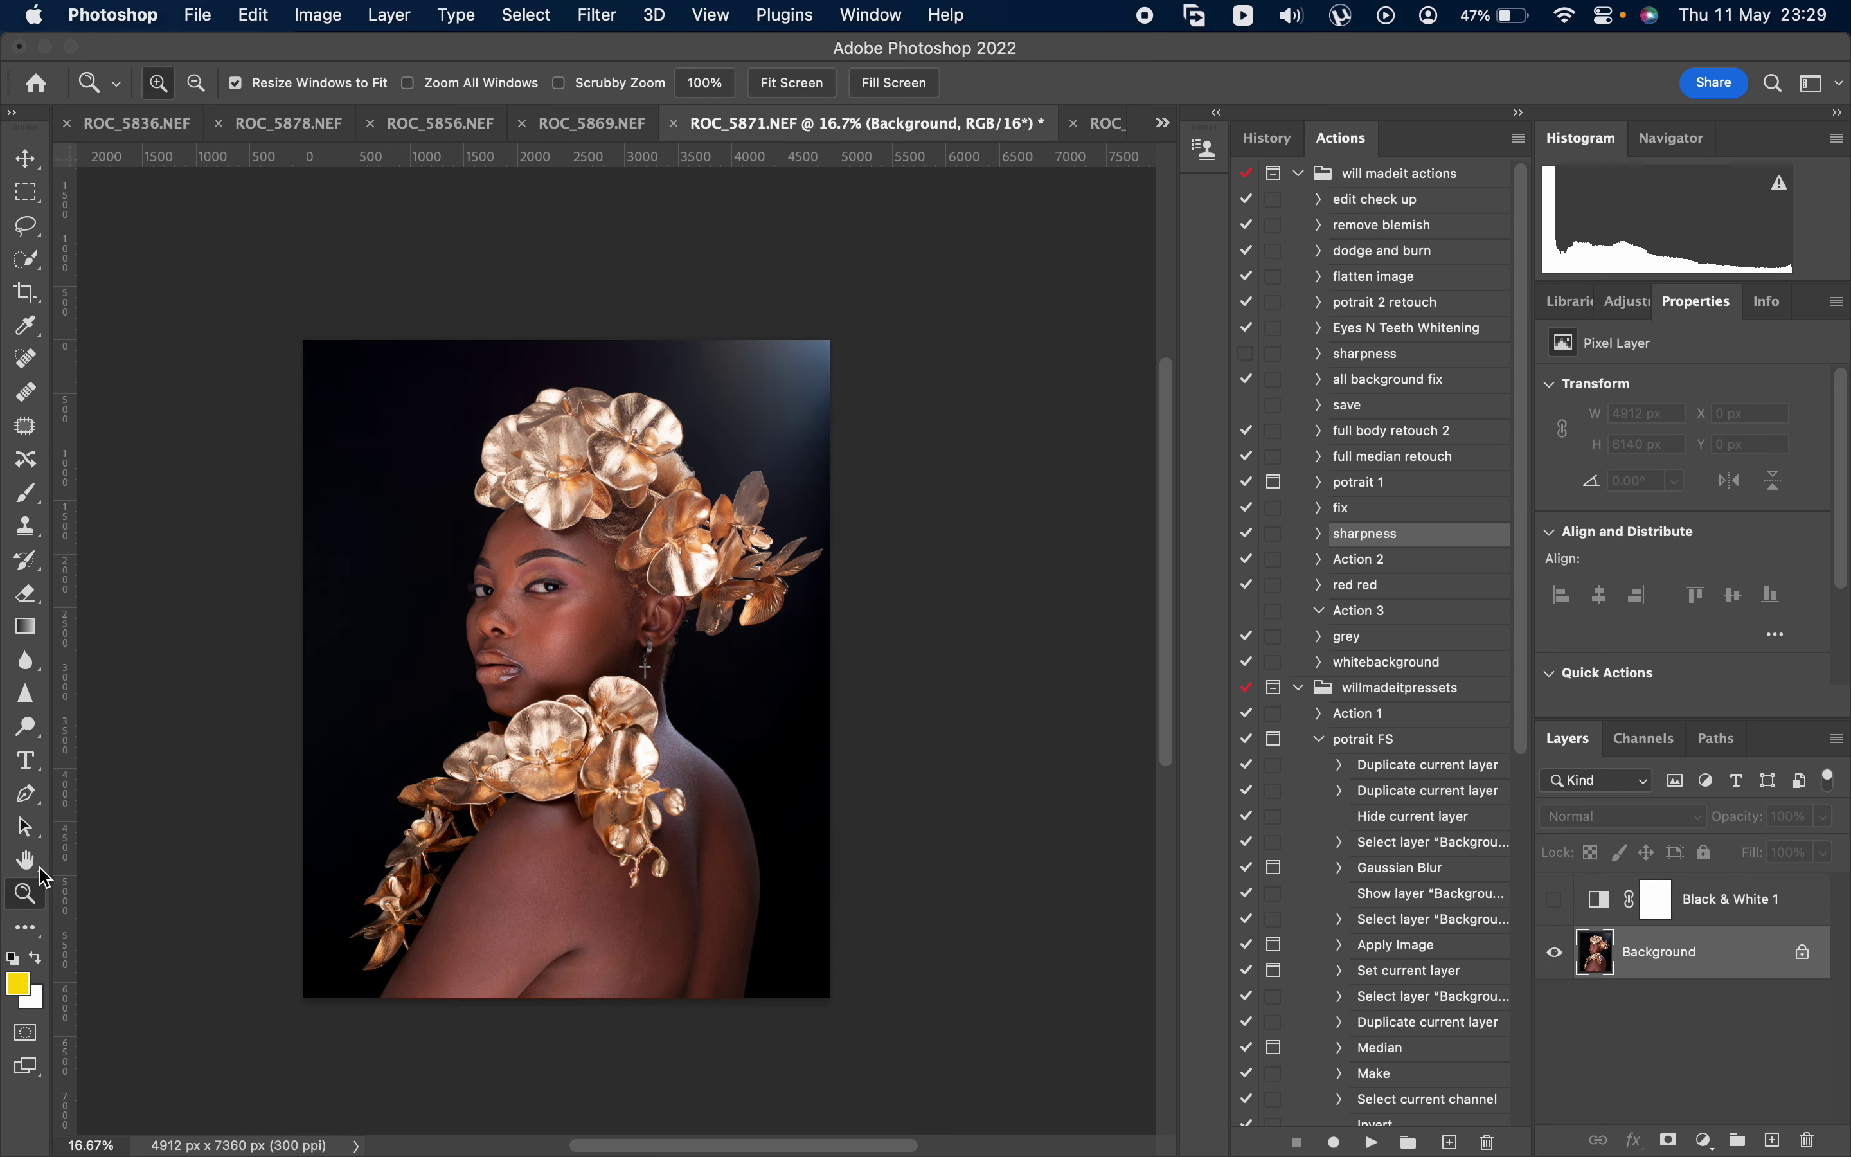
left_click(546, 570)
left_click_drag(241, 448, 646, 904)
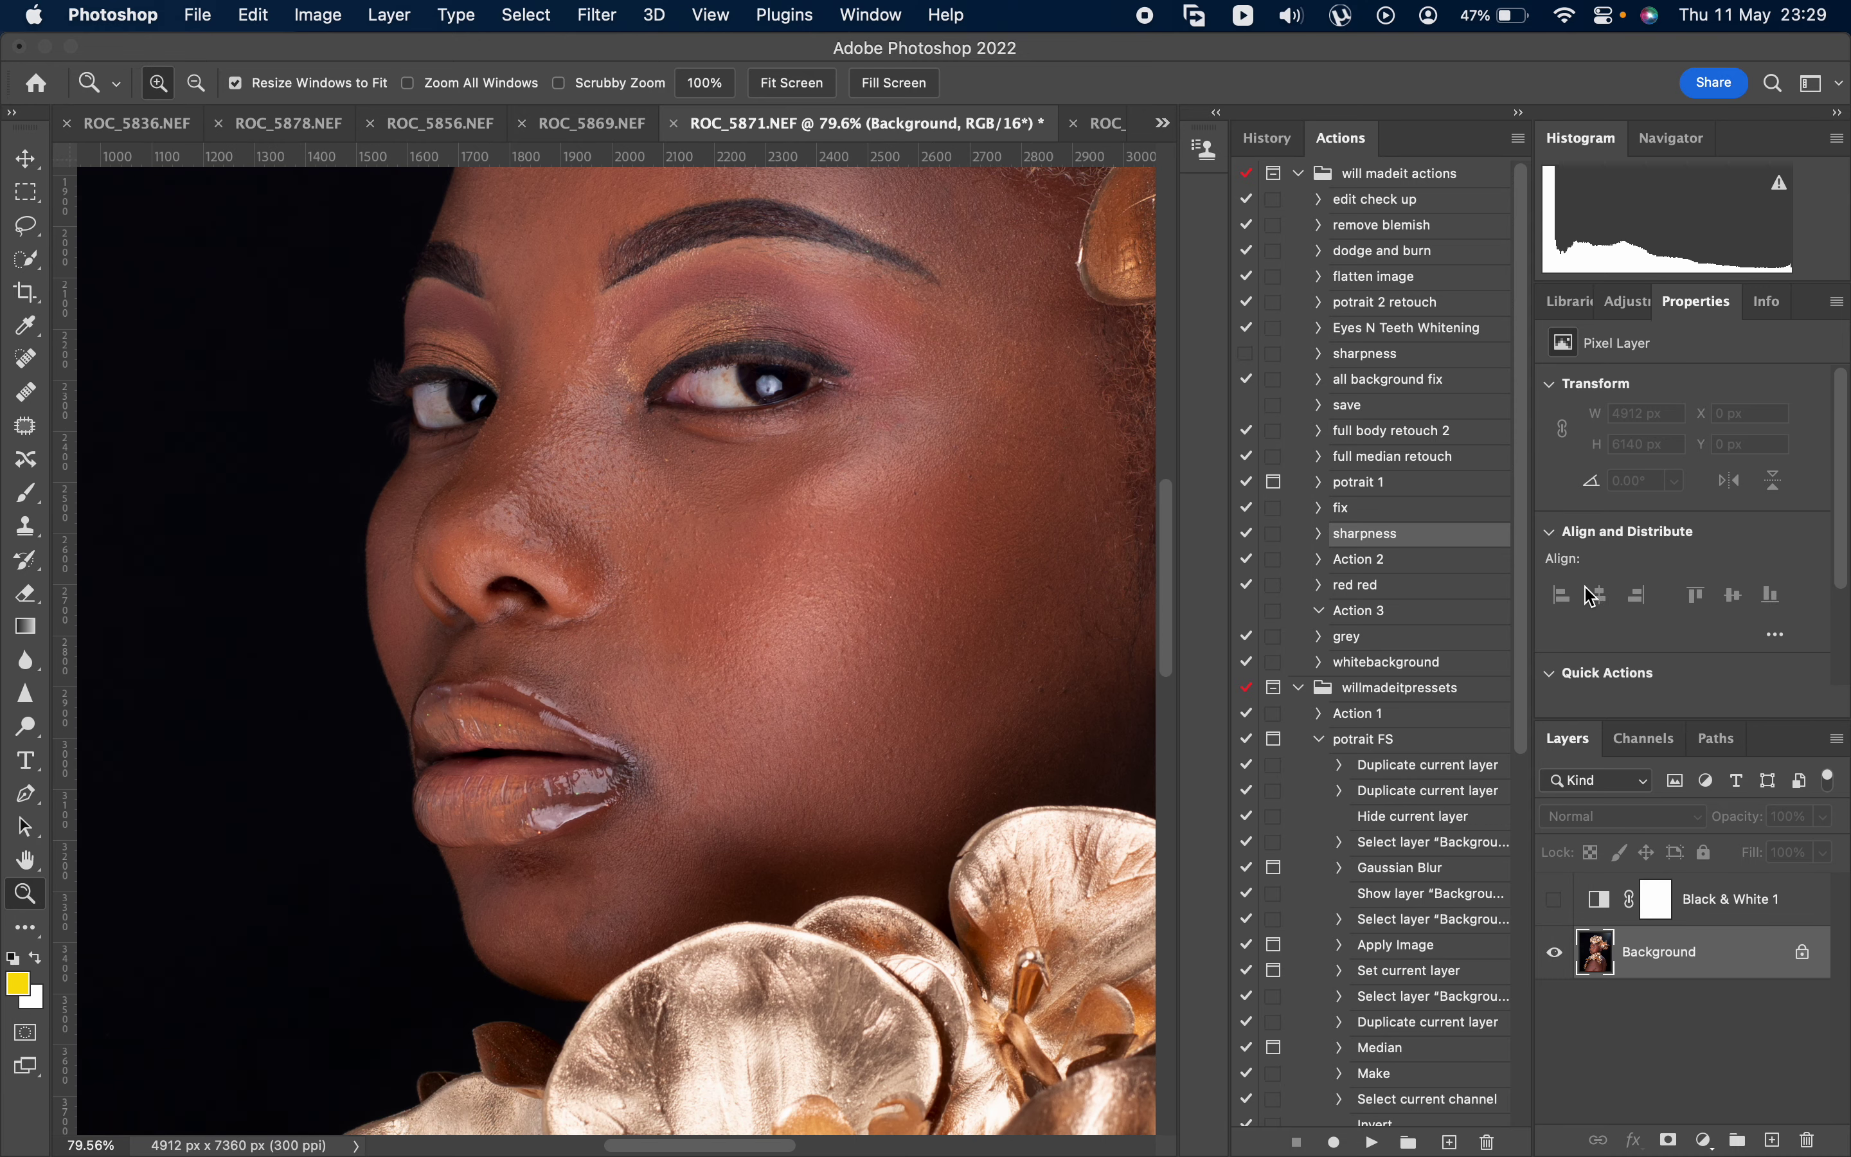
- Collapse the 'potrait FS' action's steps and select that action in the Actions panel
left_click(1320, 739)
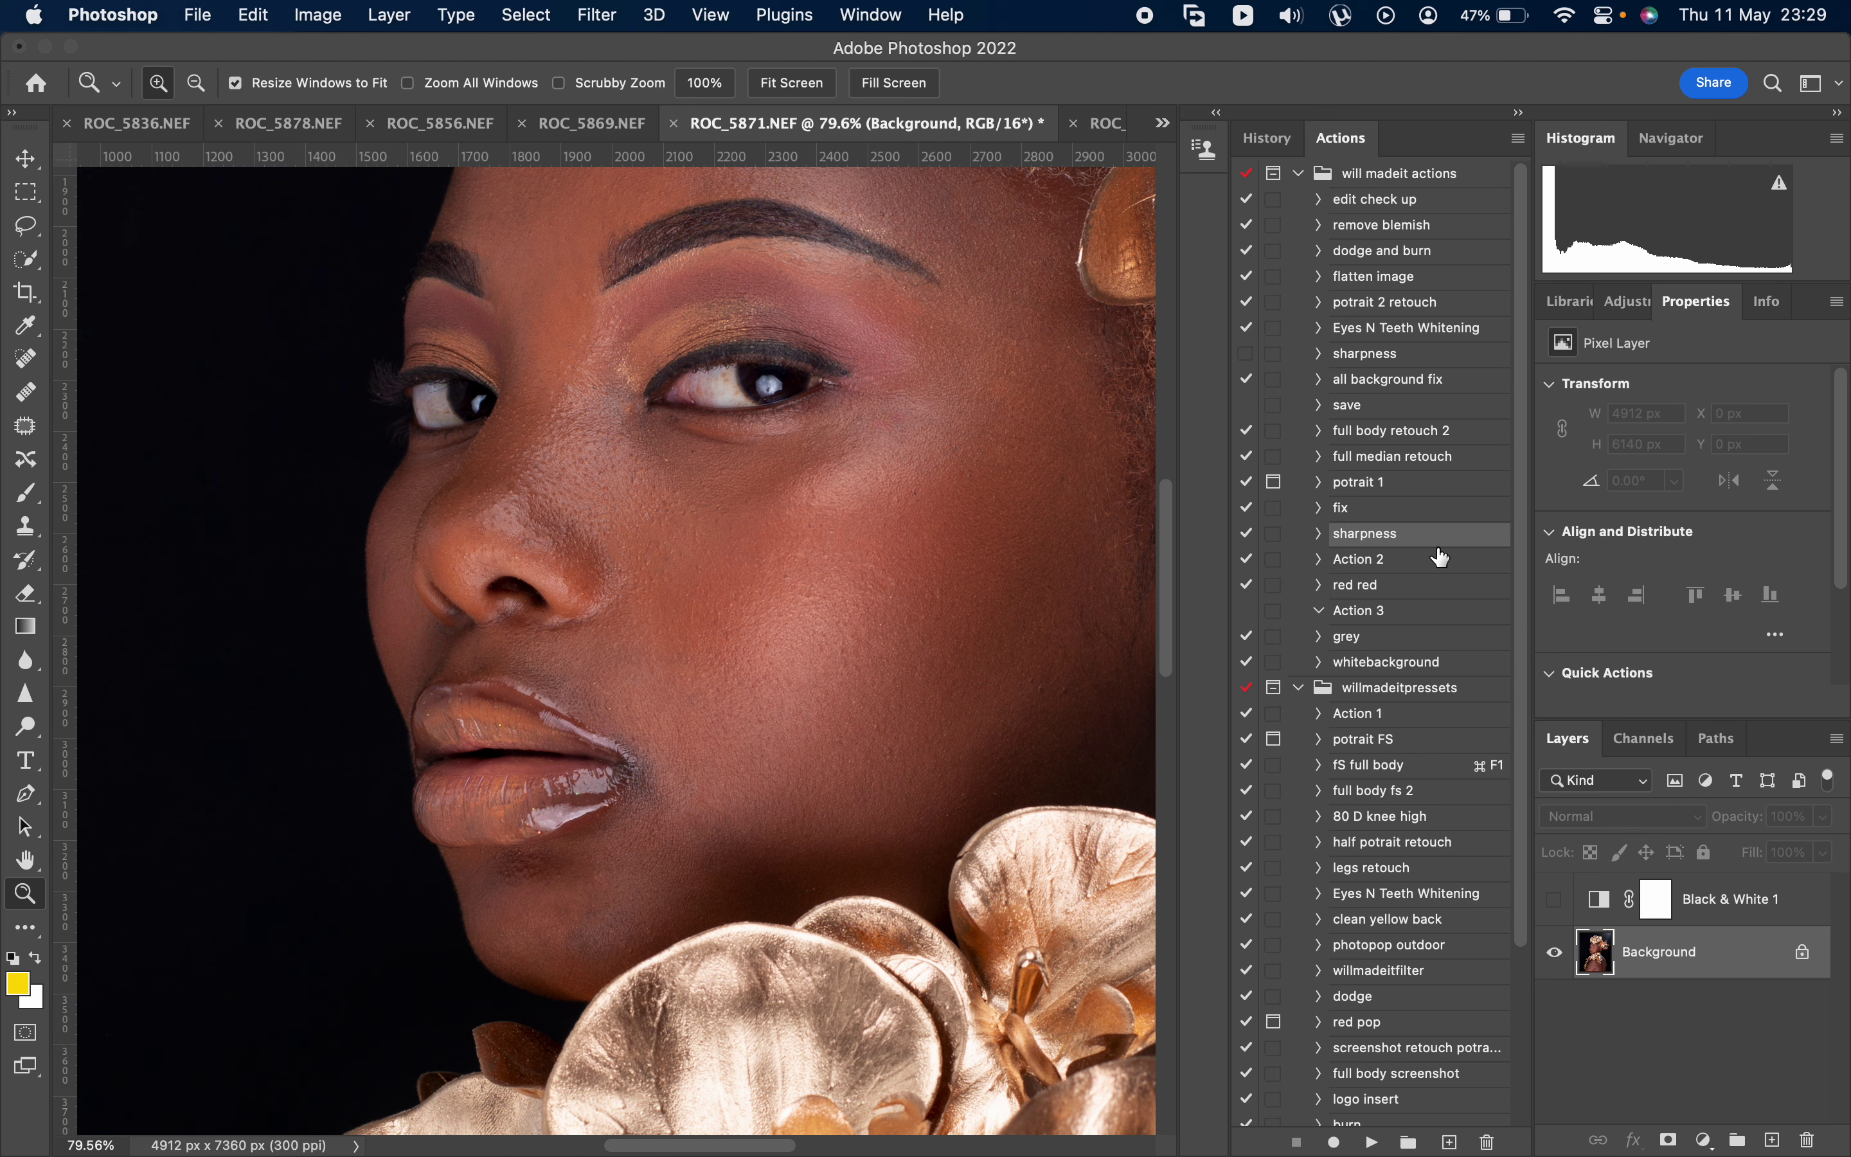
scroll(1061, 566, "up", 5)
scroll(1061, 566, "right", 3)
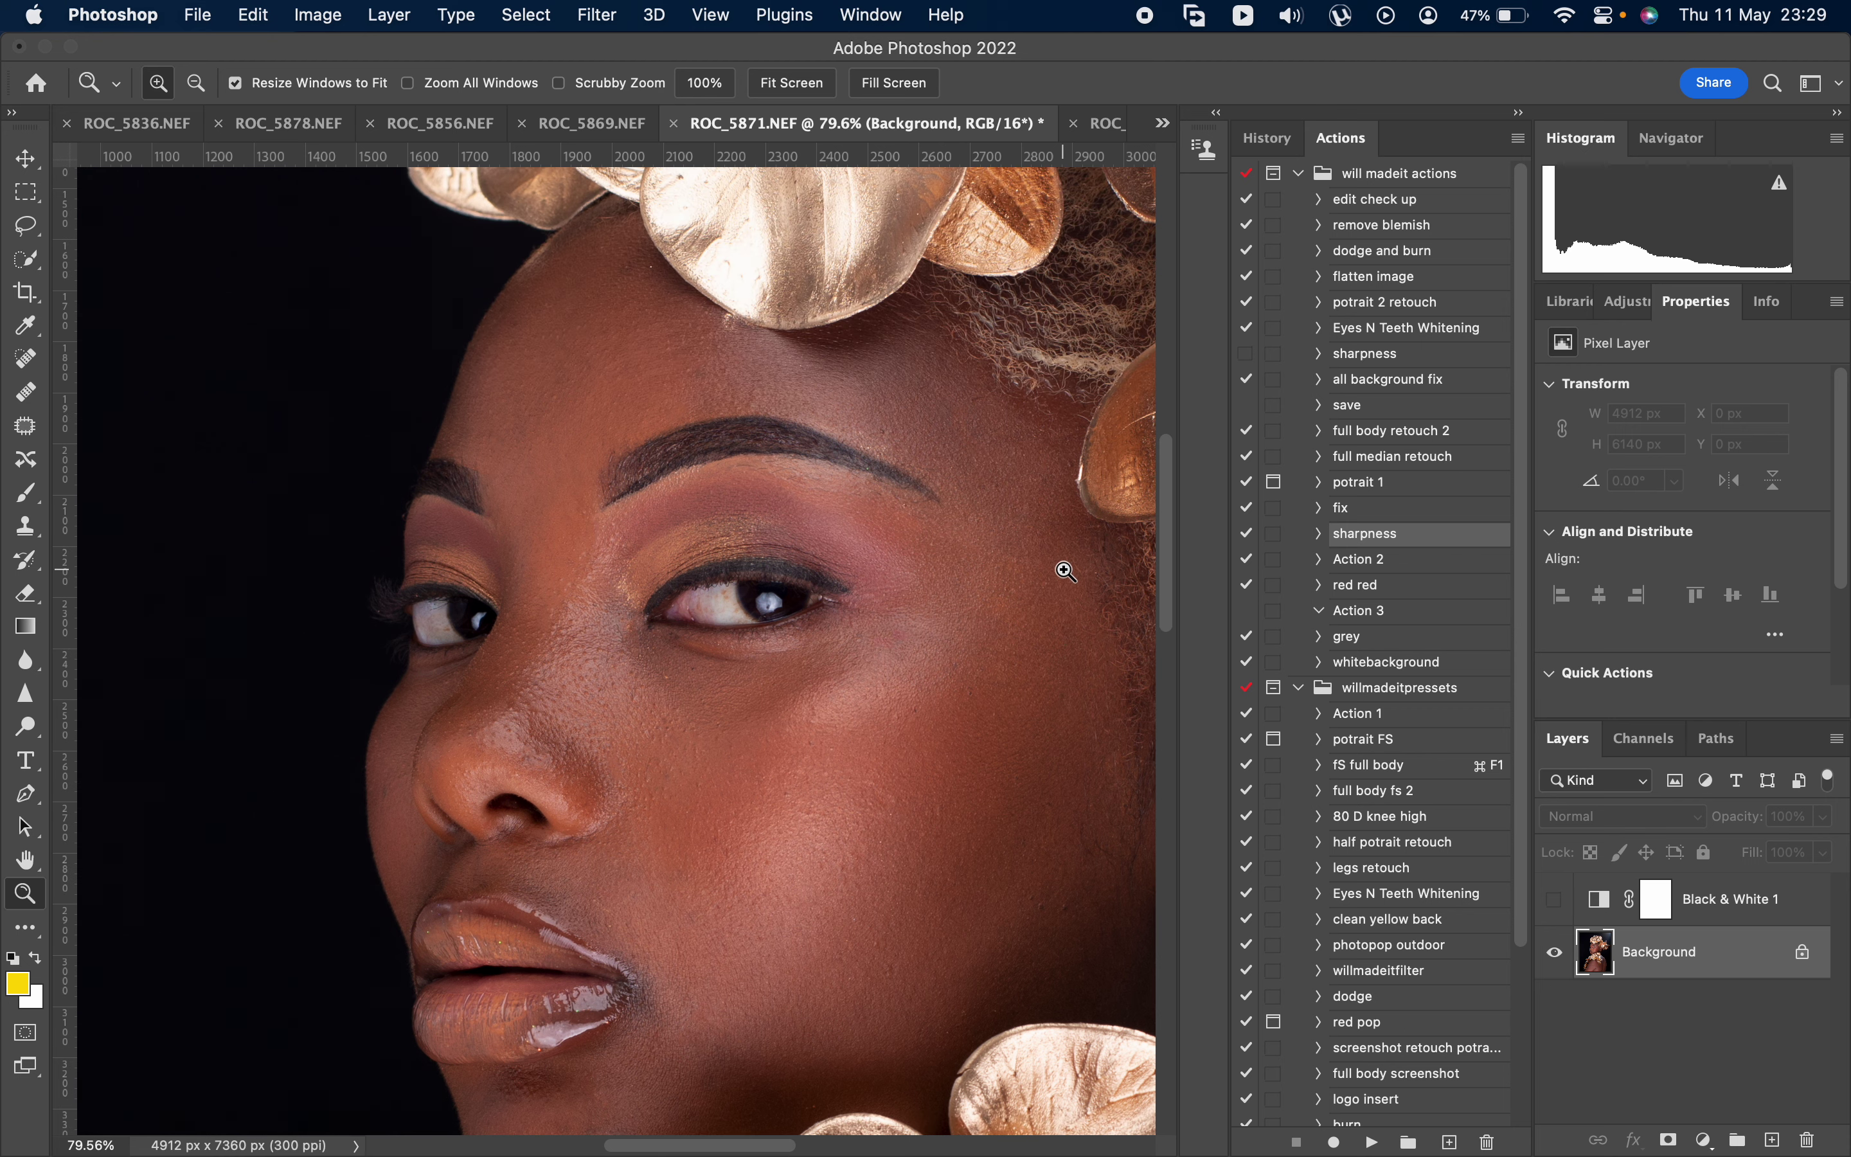
scroll(1377, 688, "down", 2)
left_click(1377, 687)
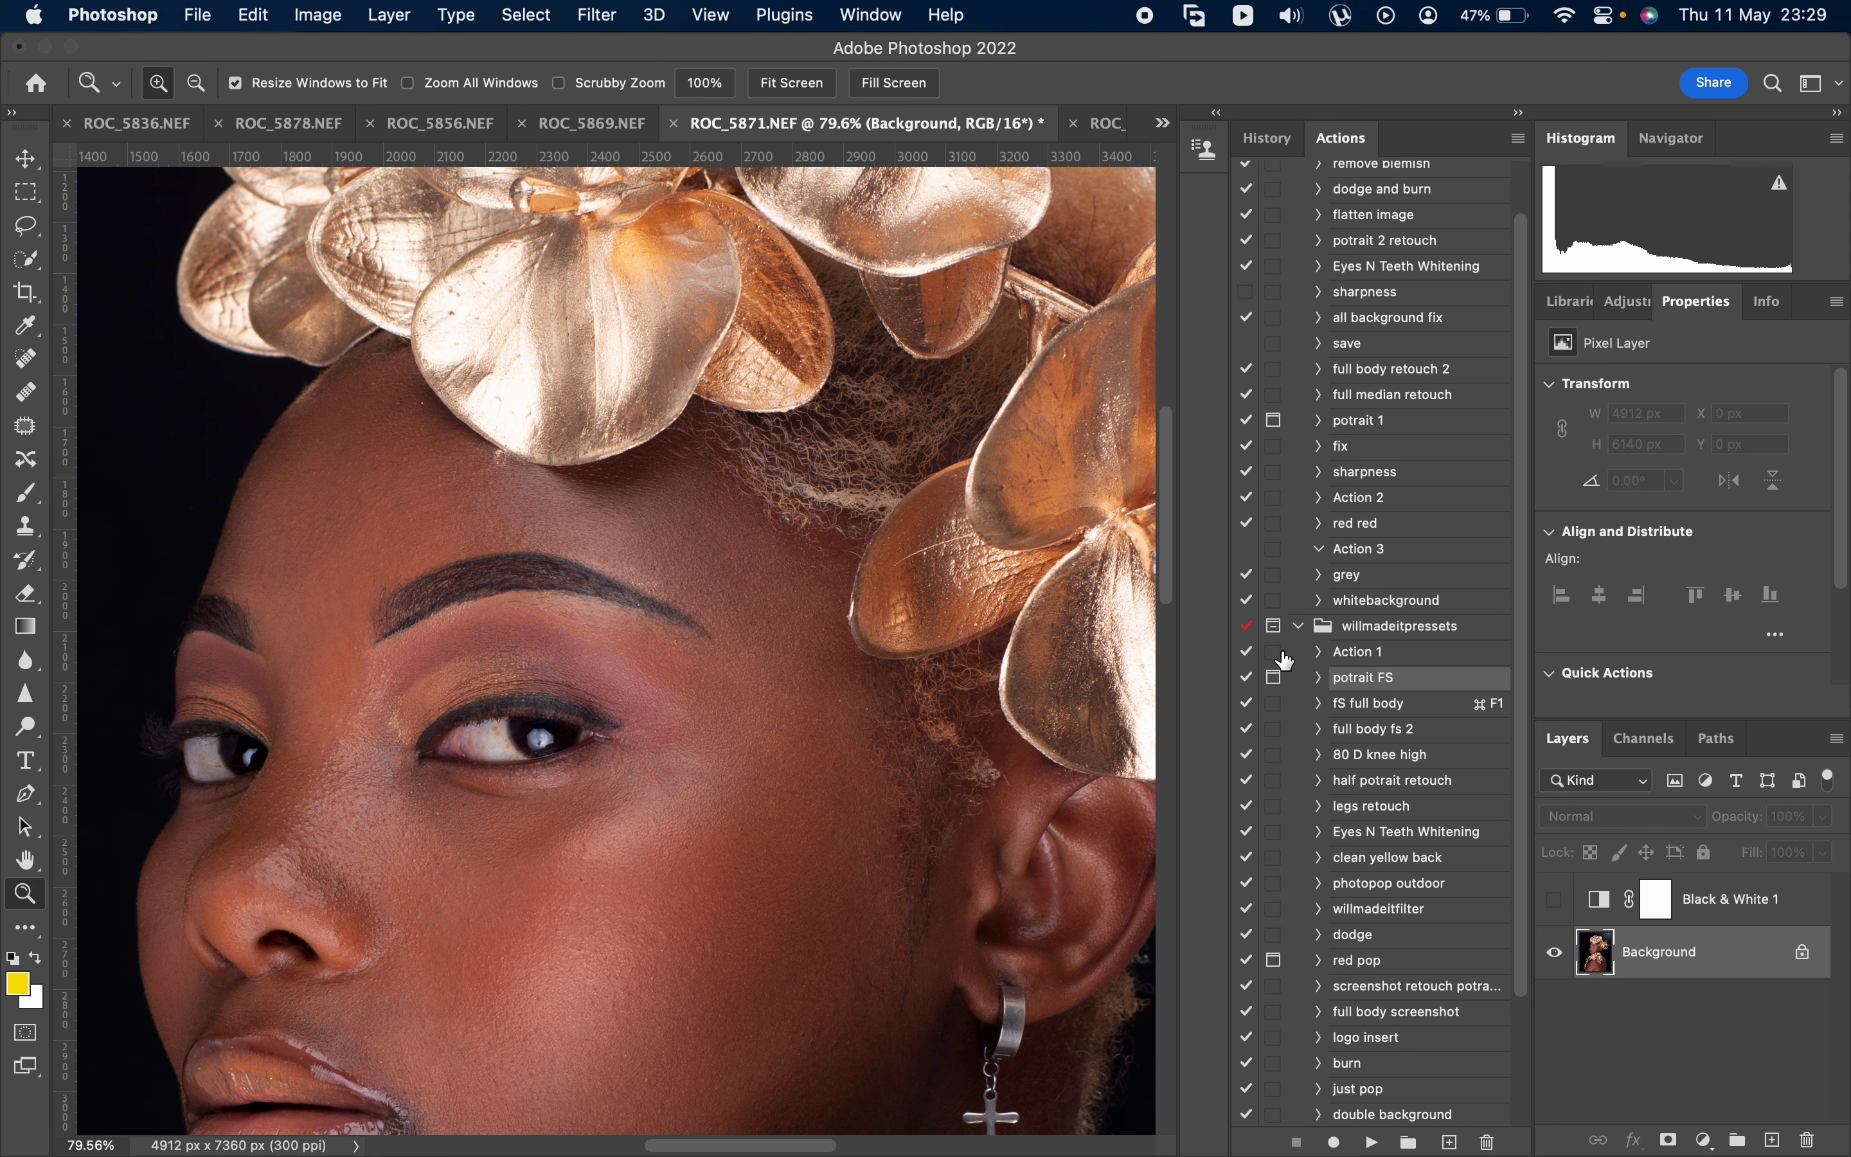
scroll(757, 704, "down", 2)
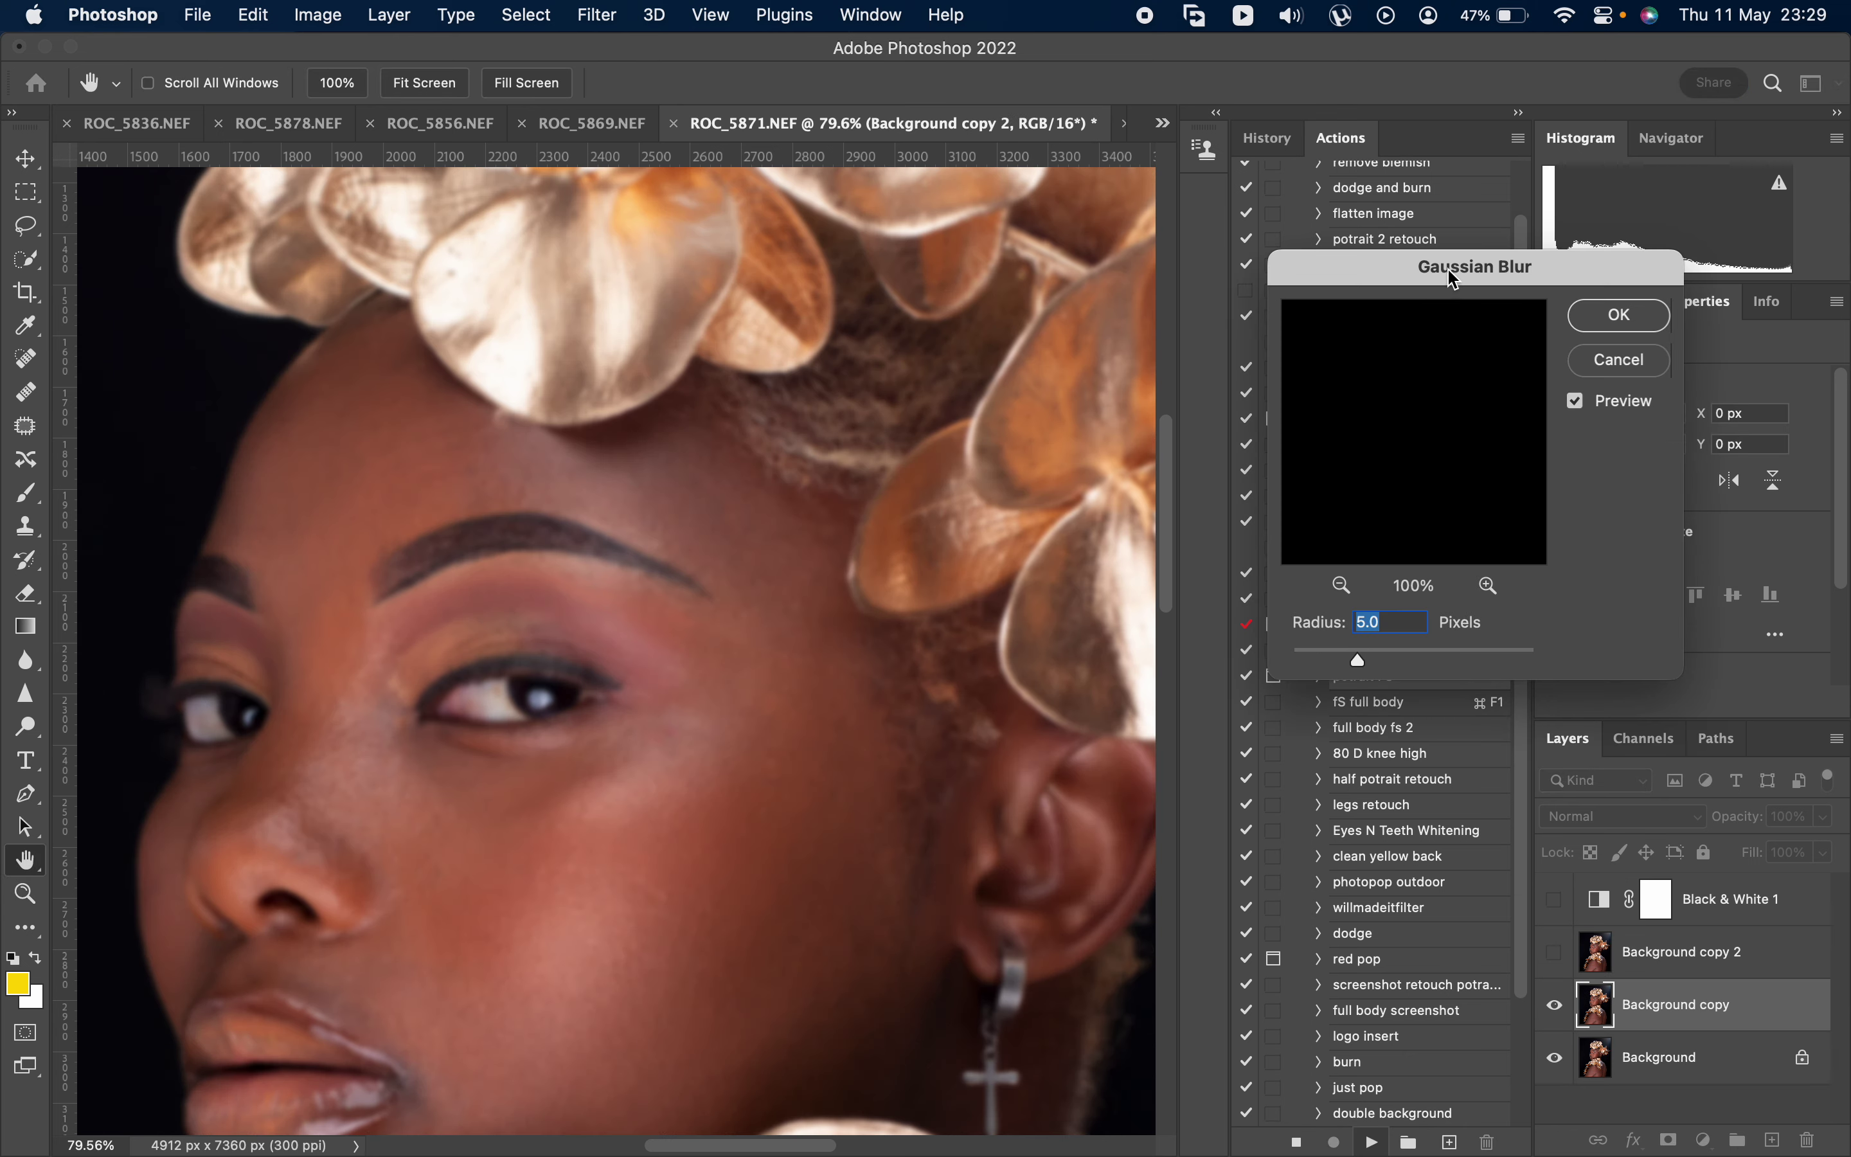
- Move the Gaussian Blur dialog aside and test radii from 0.1 to a heavy blur
left_click_drag(1453, 279, 773, 436)
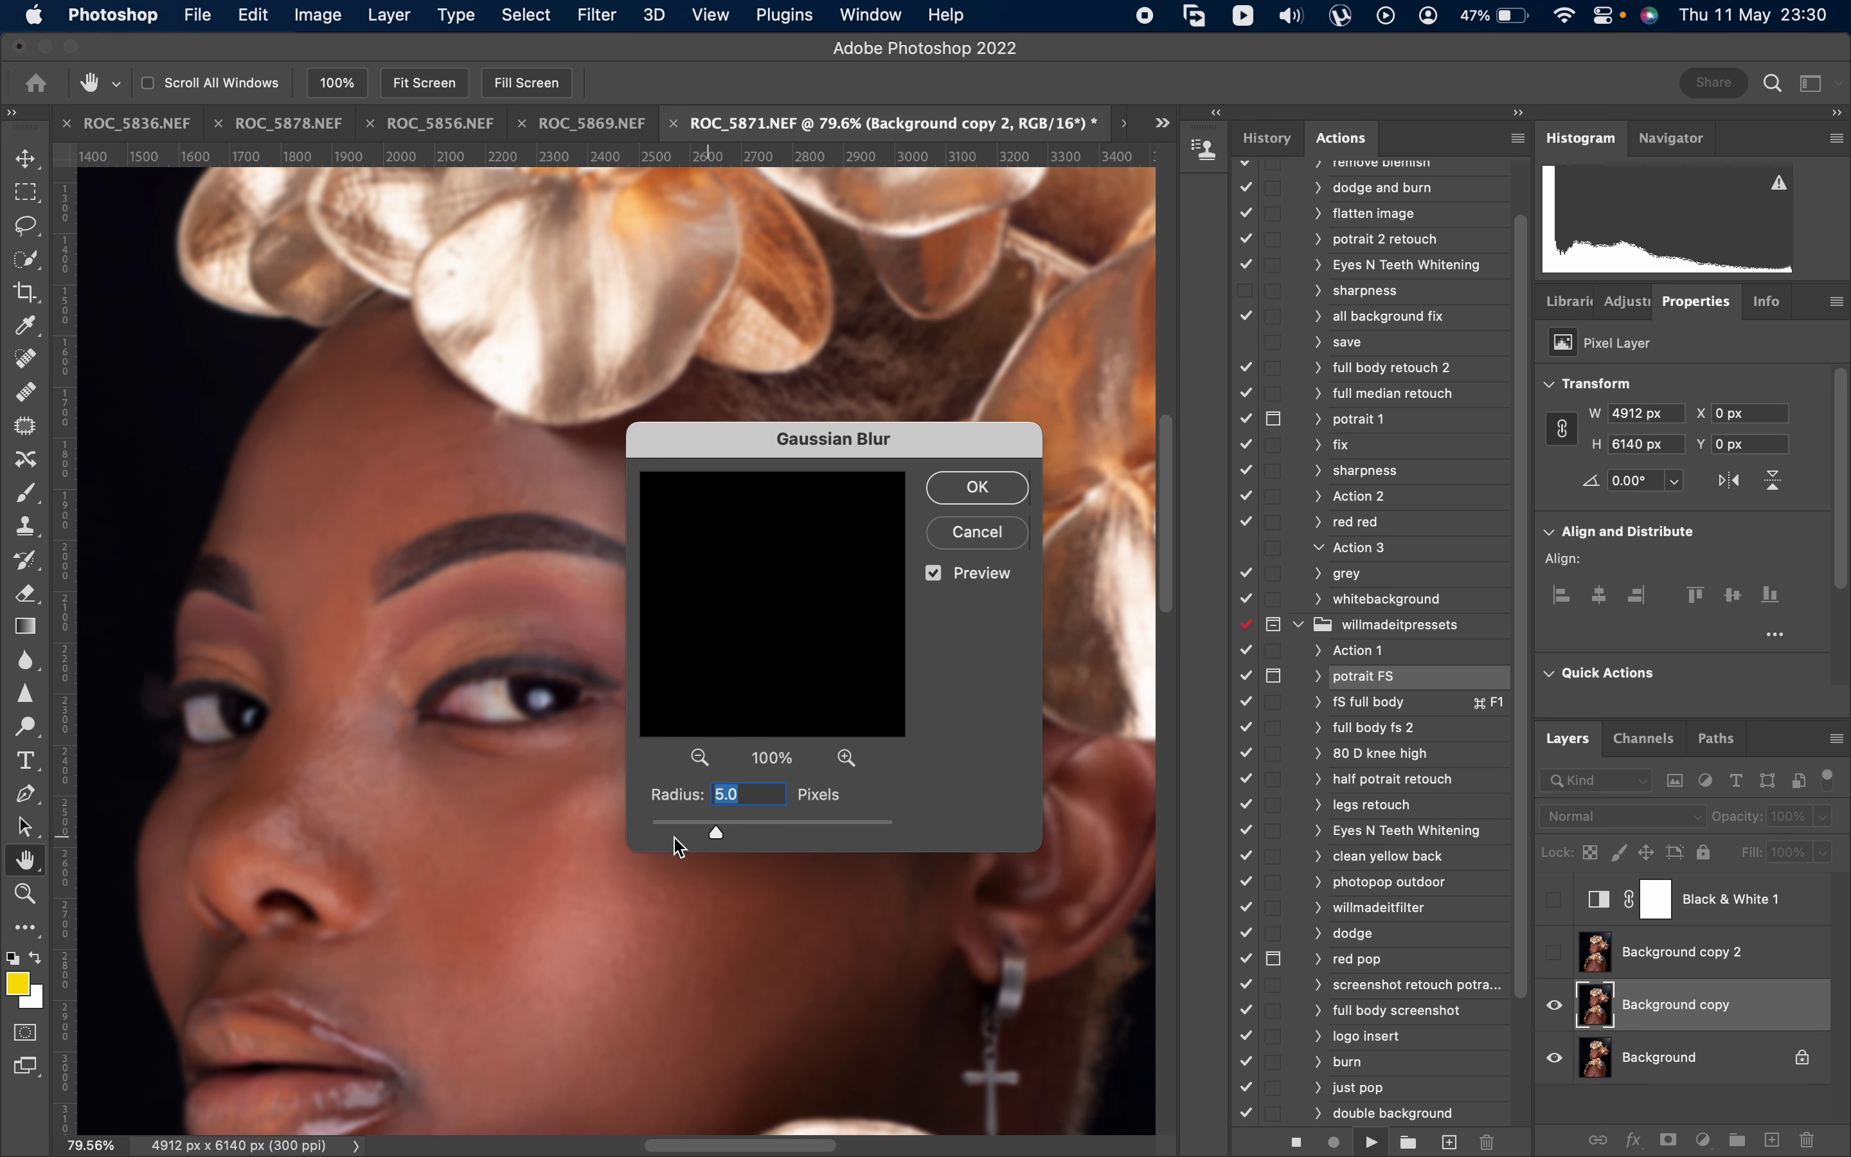
left_click_drag(781, 451, 978, 329)
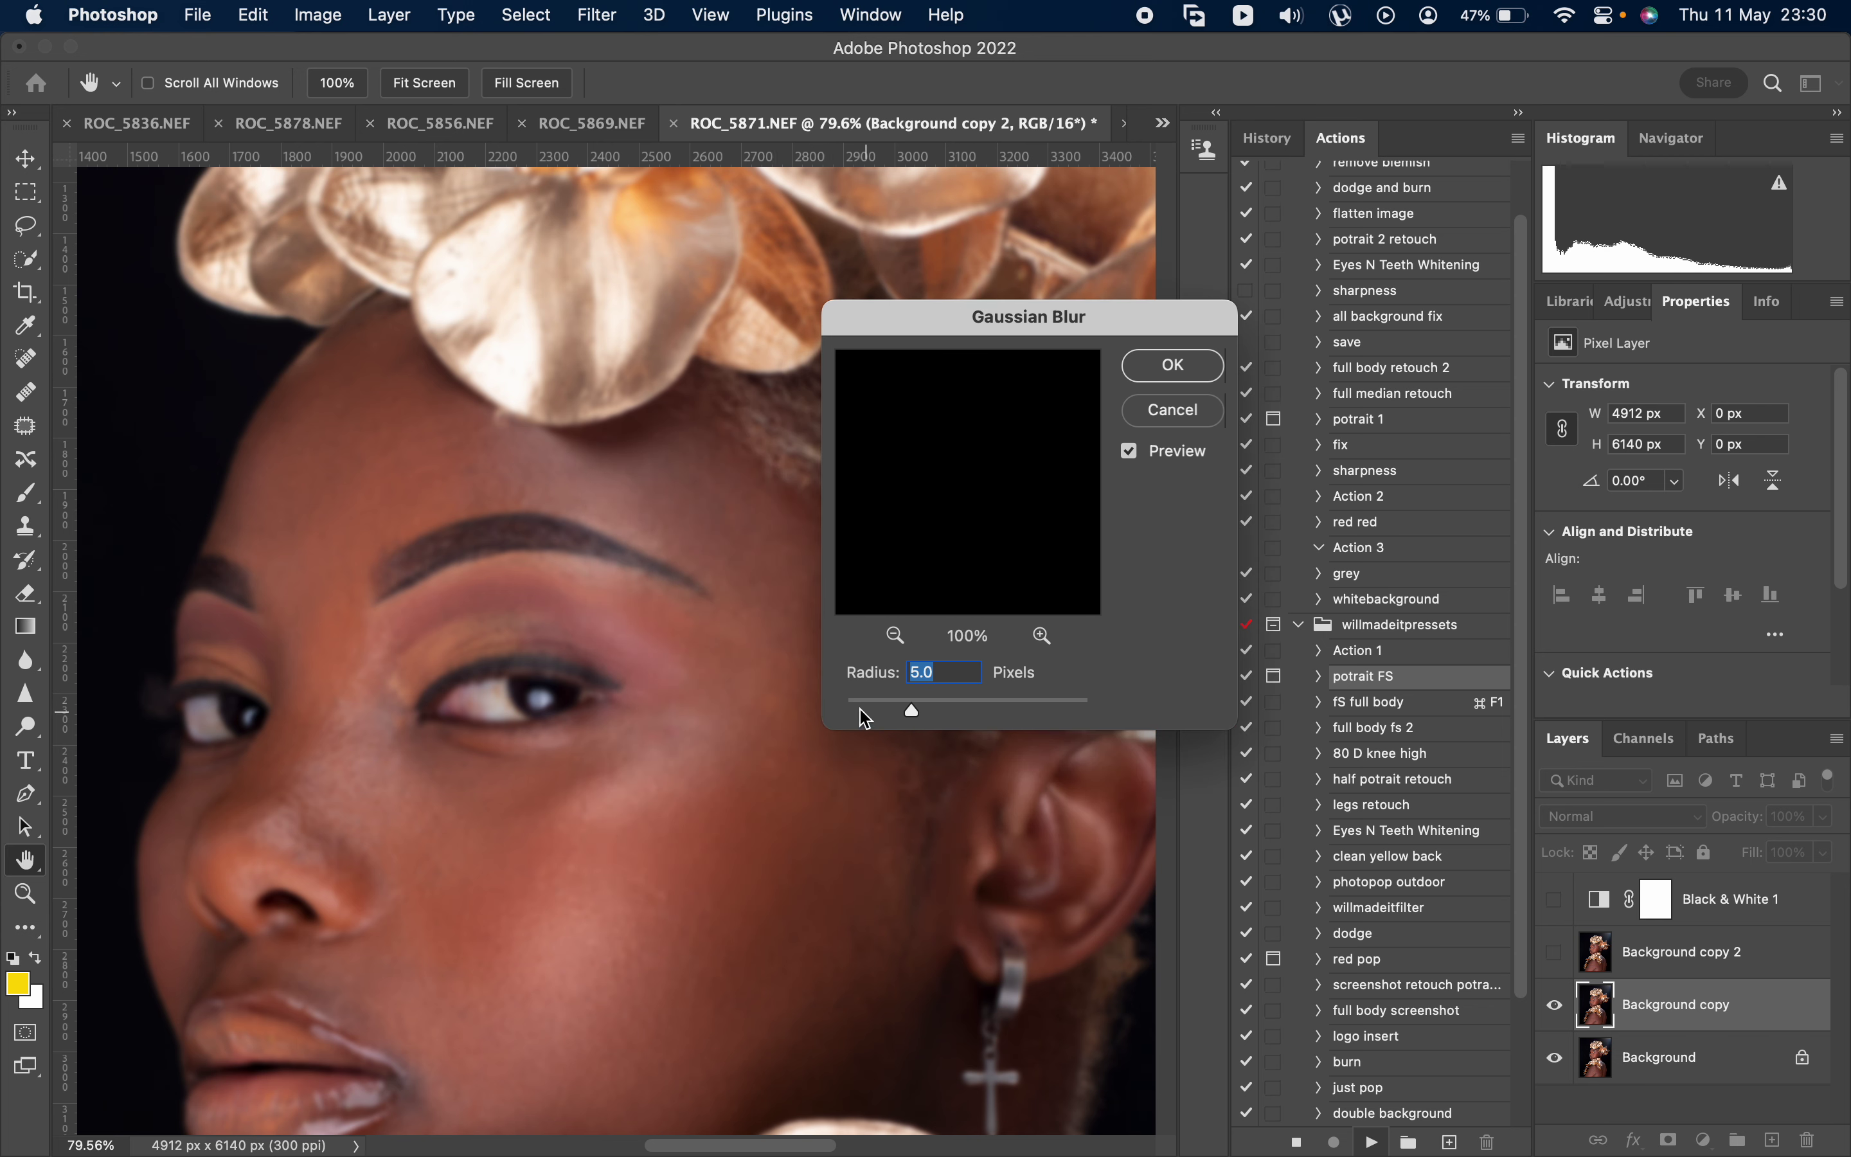
left_click_drag(864, 719, 809, 713)
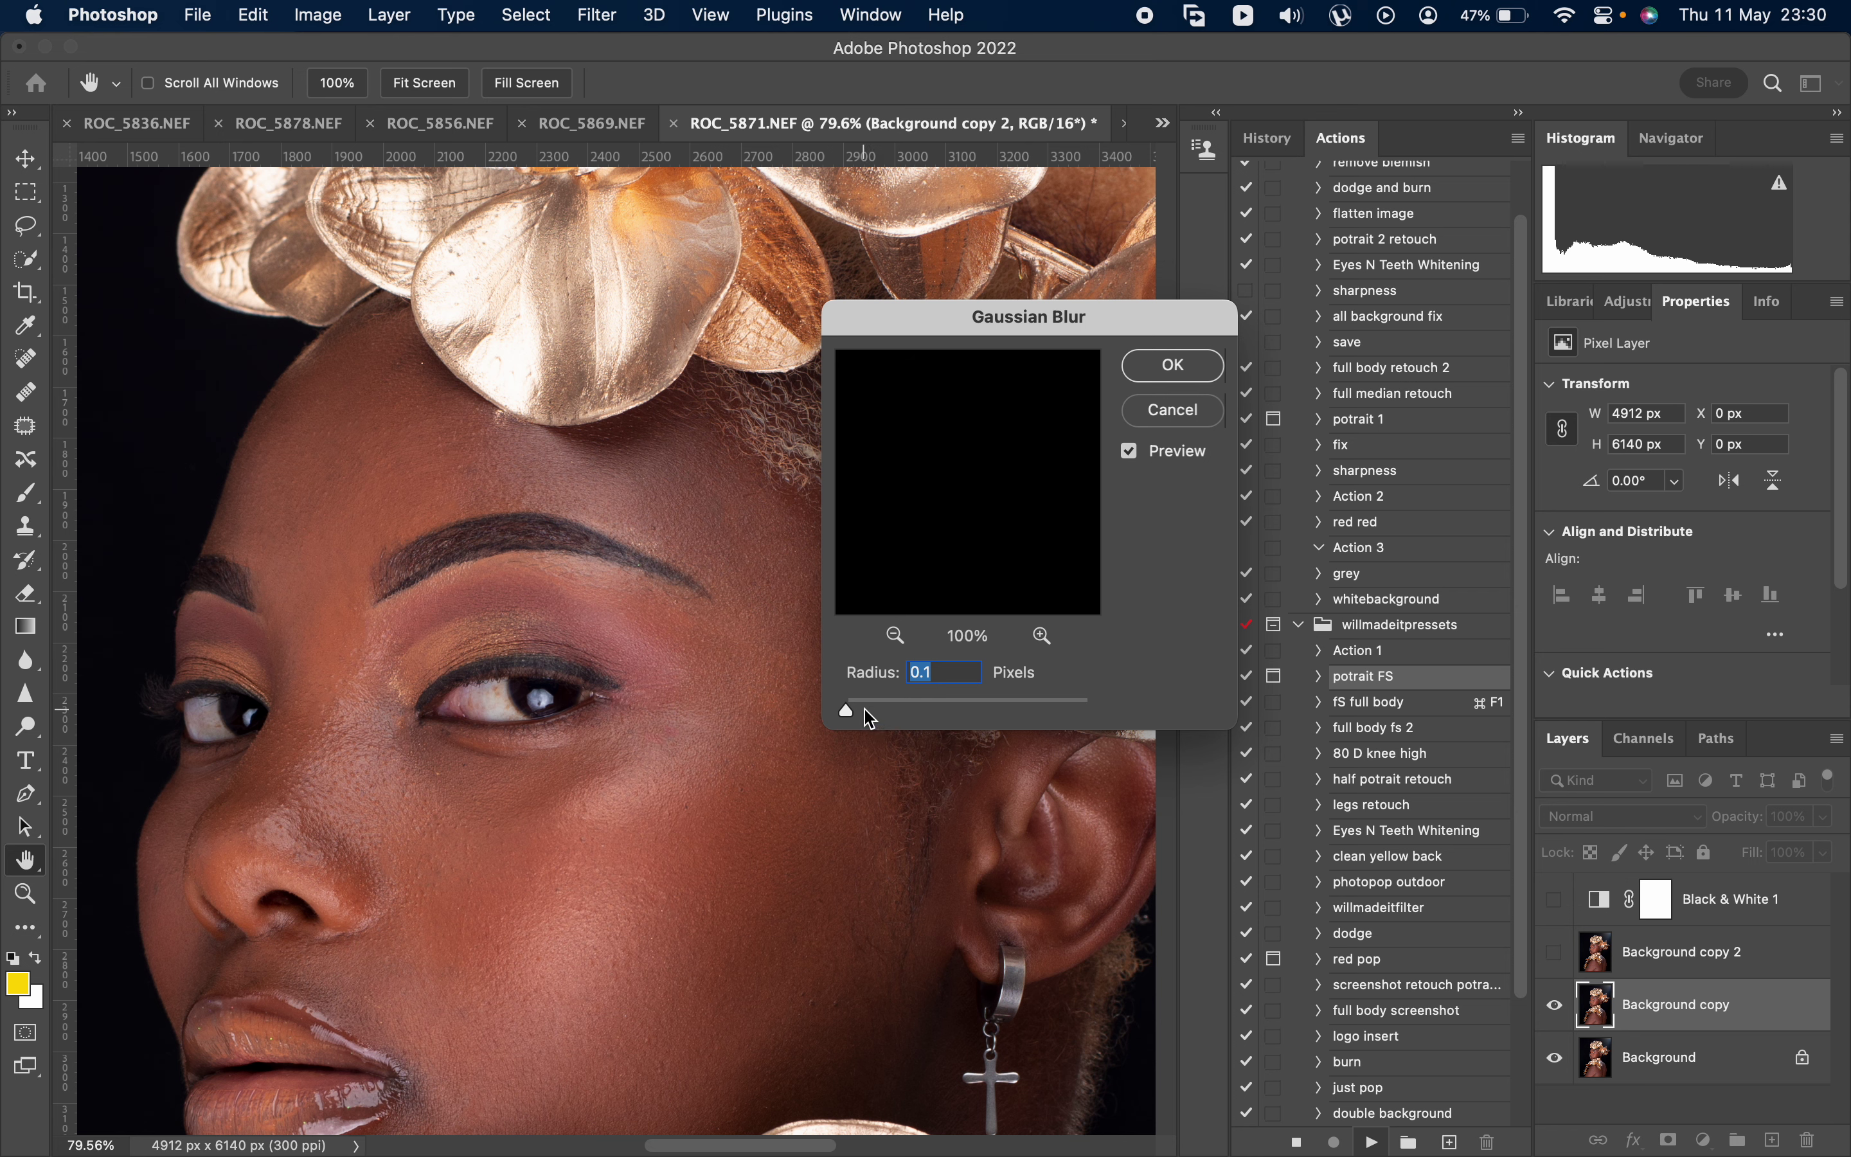
left_click_drag(849, 698, 965, 711)
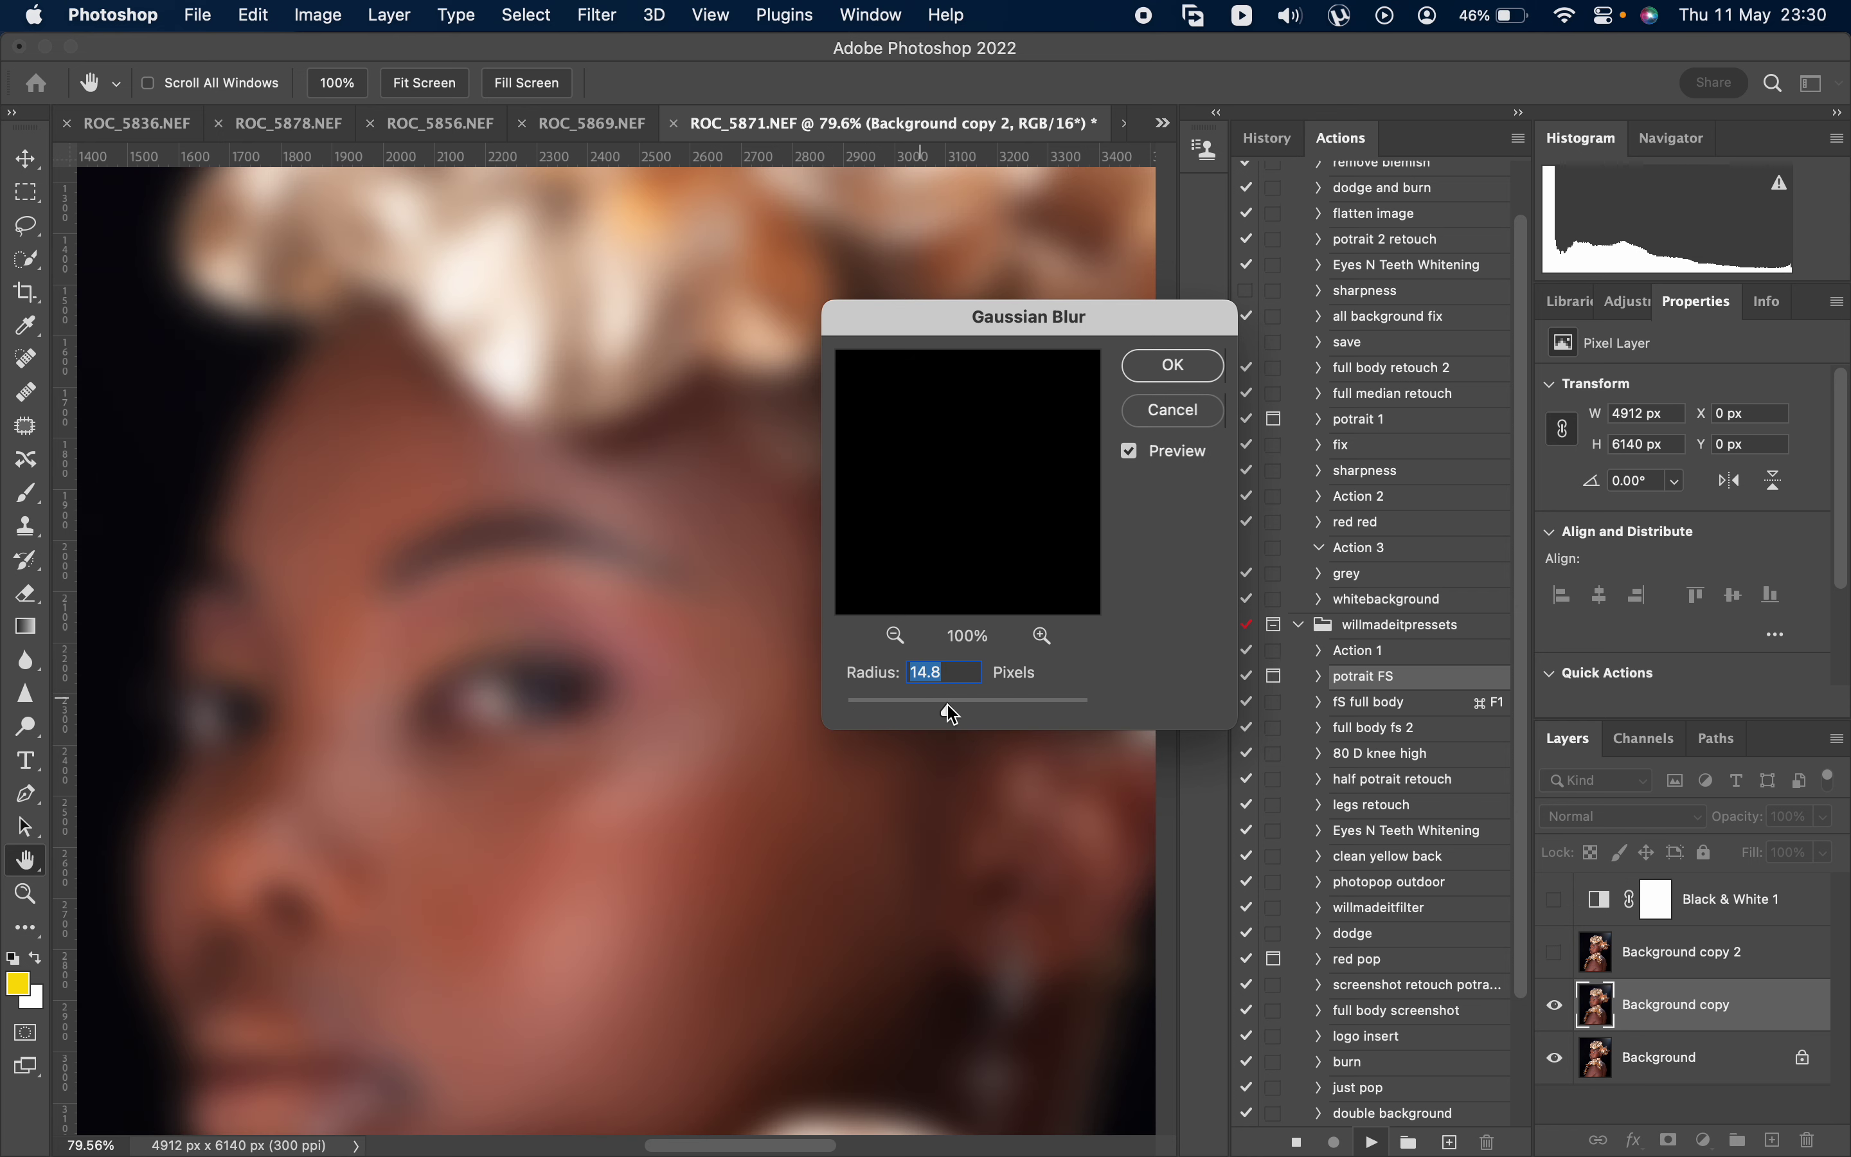
left_click_drag(951, 714, 830, 501)
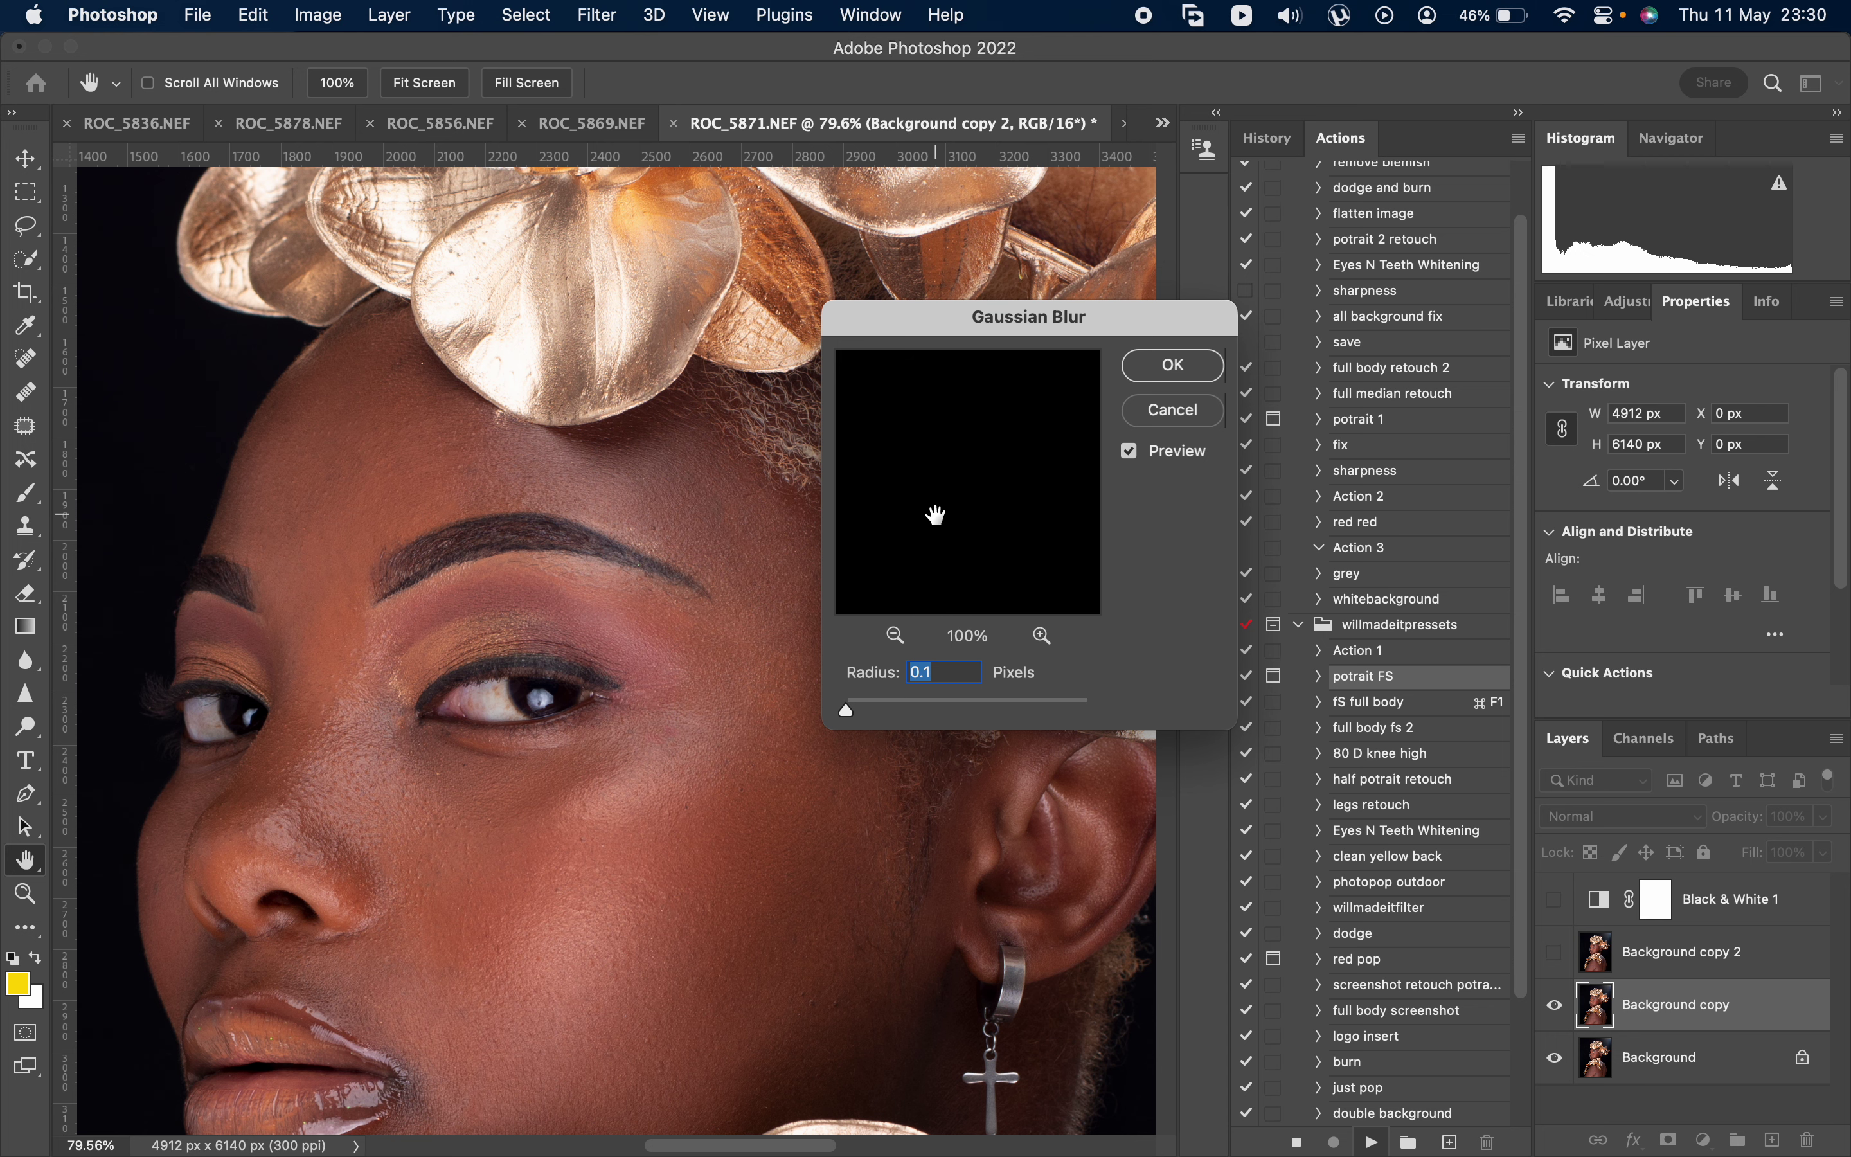
left_click_drag(872, 710, 897, 704)
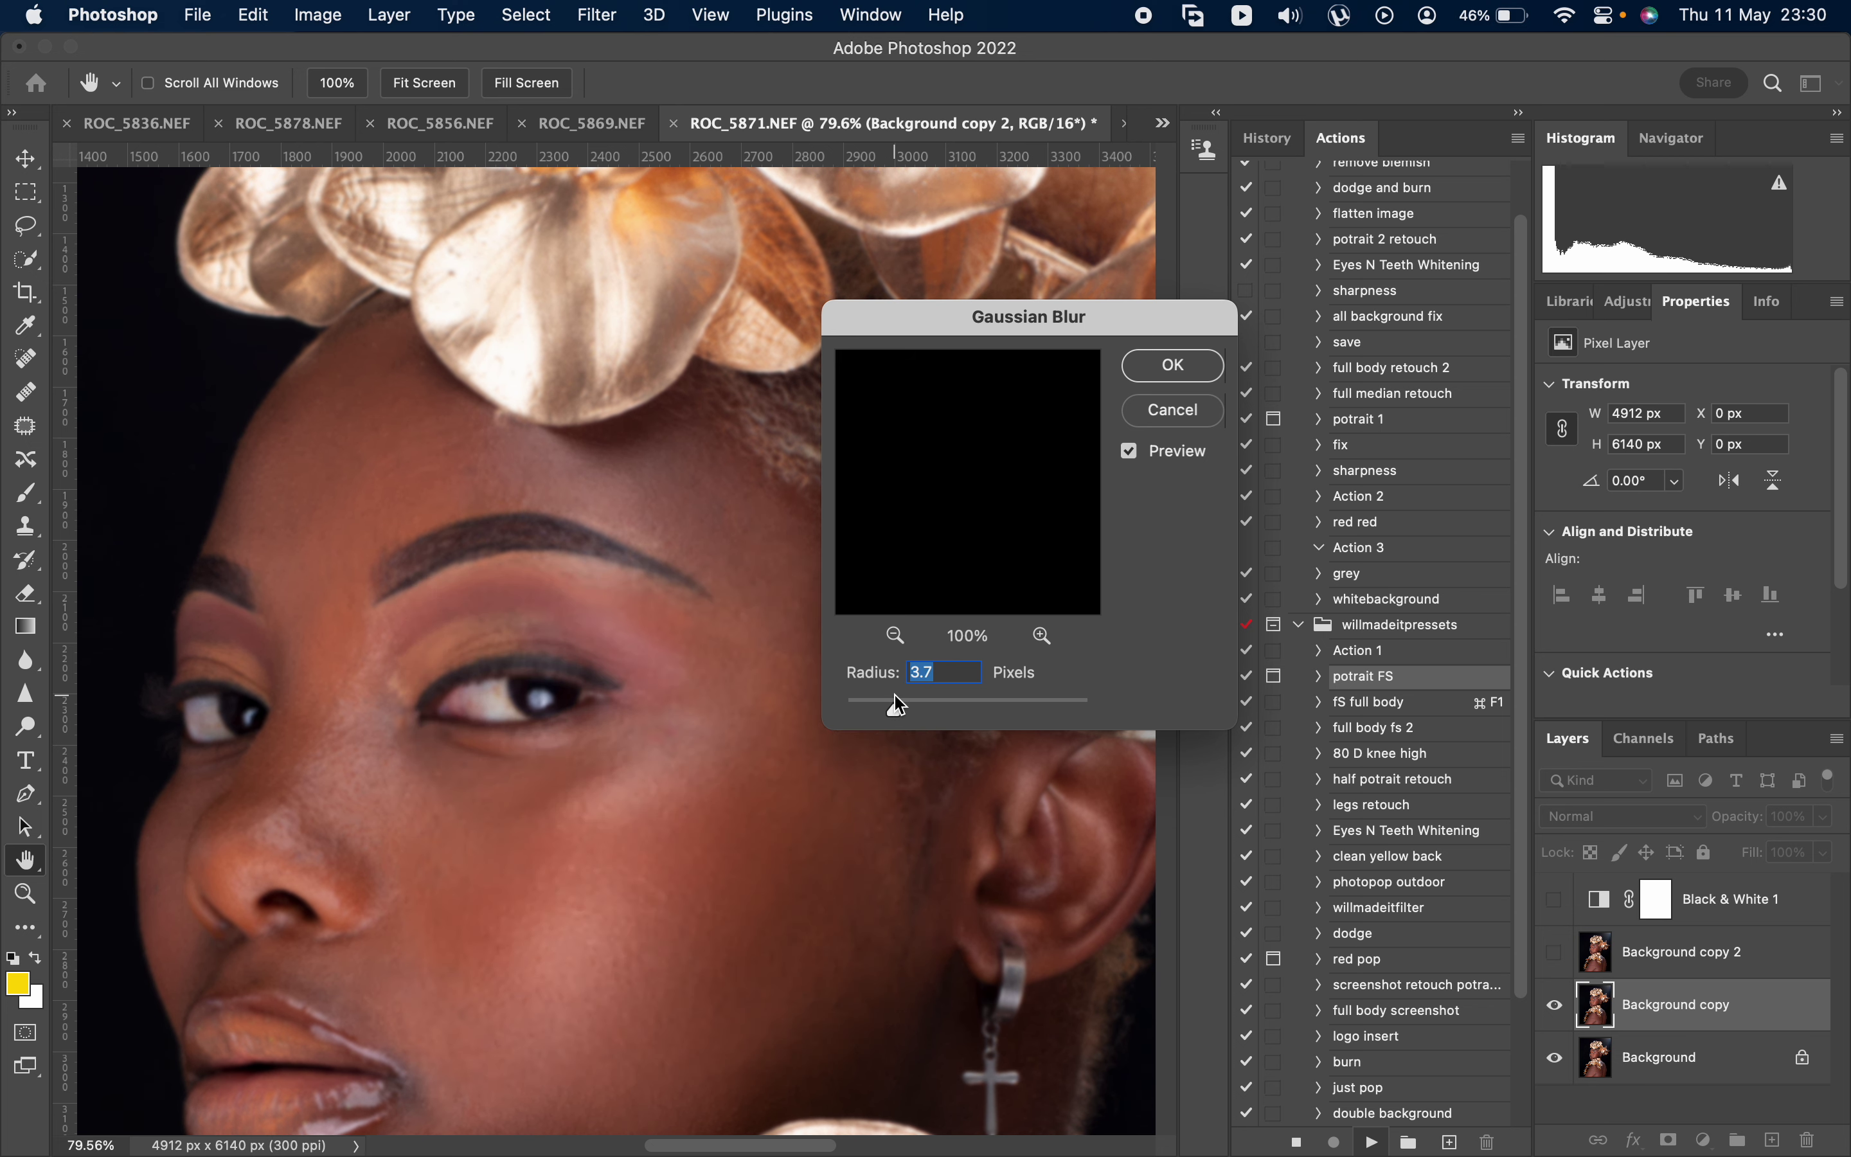
- Fine-tune the blur radius from 3.0 up to 4.0 pixels while previewing the face, and apply
left_click(456, 722)
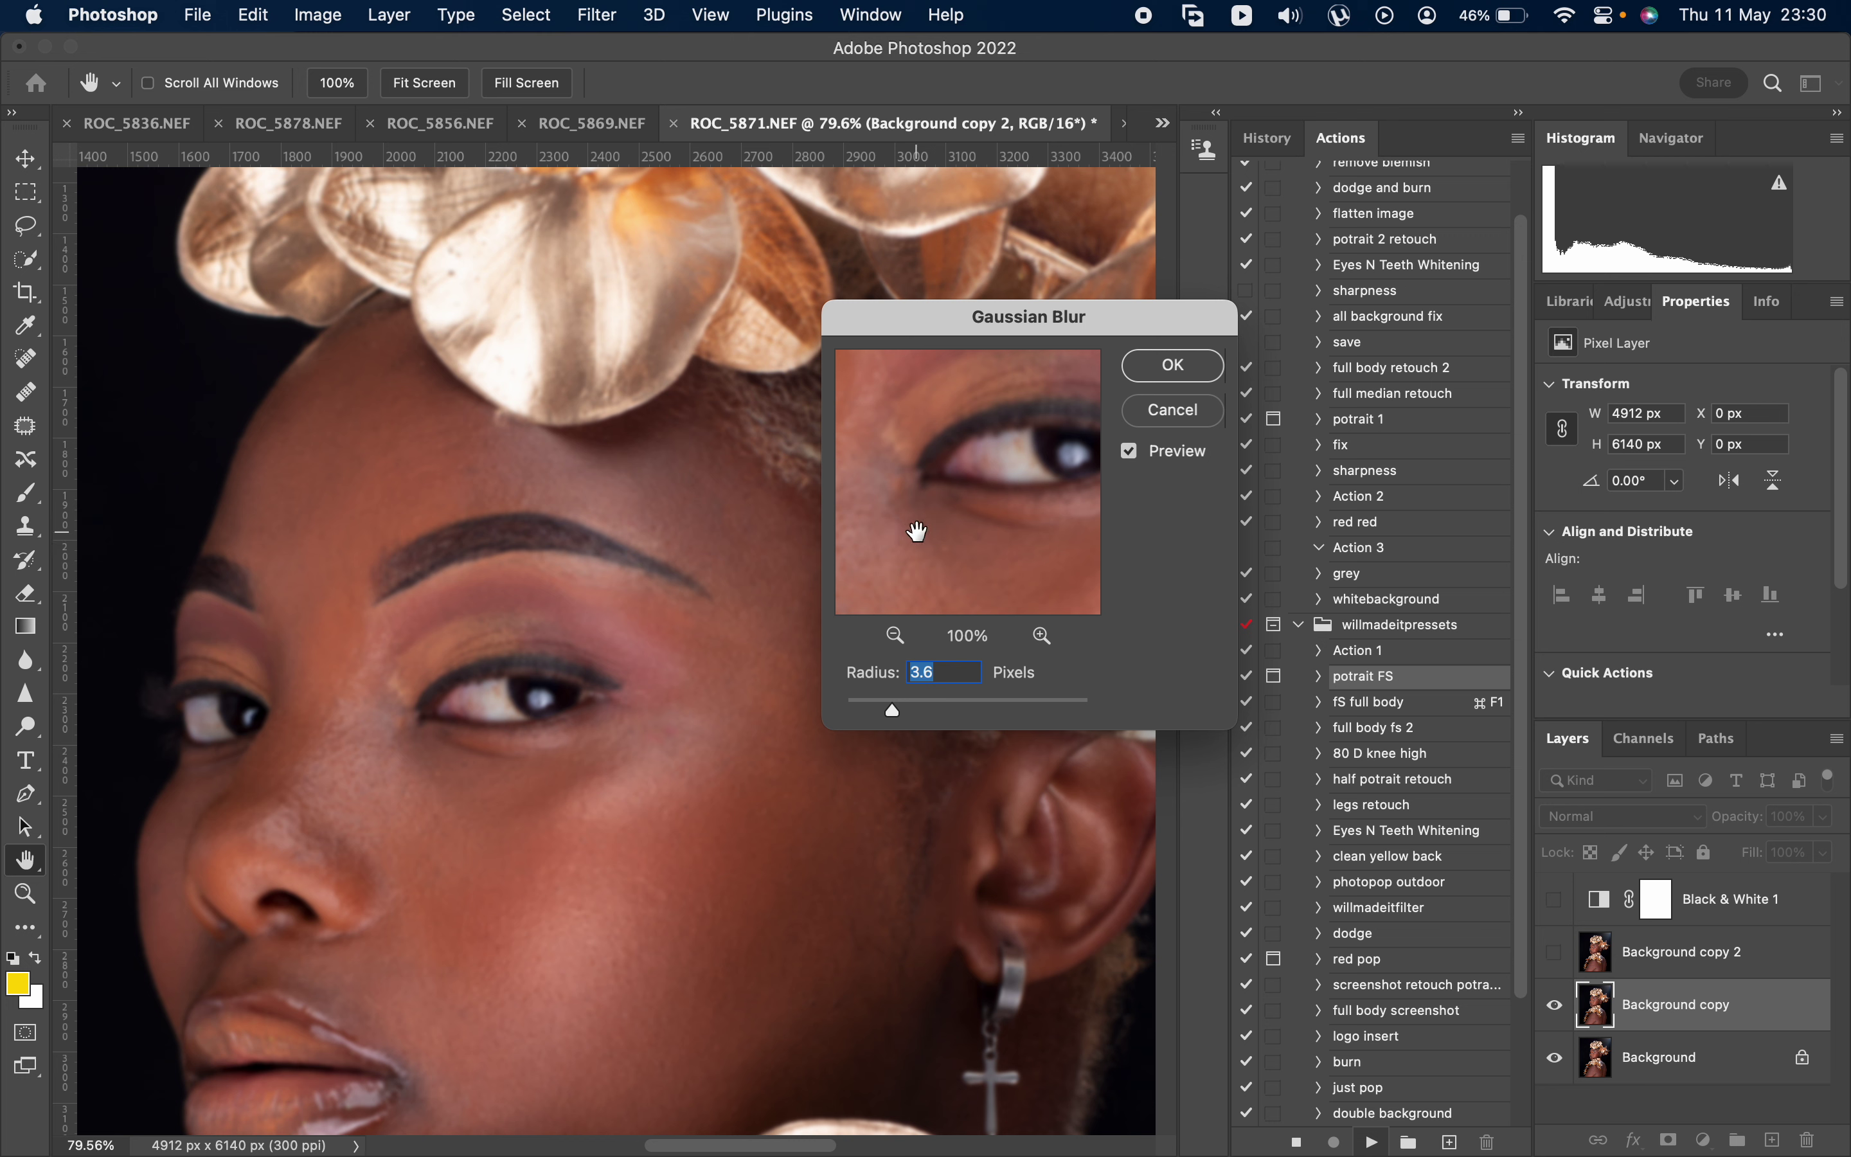
left_click_drag(917, 532, 1065, 443)
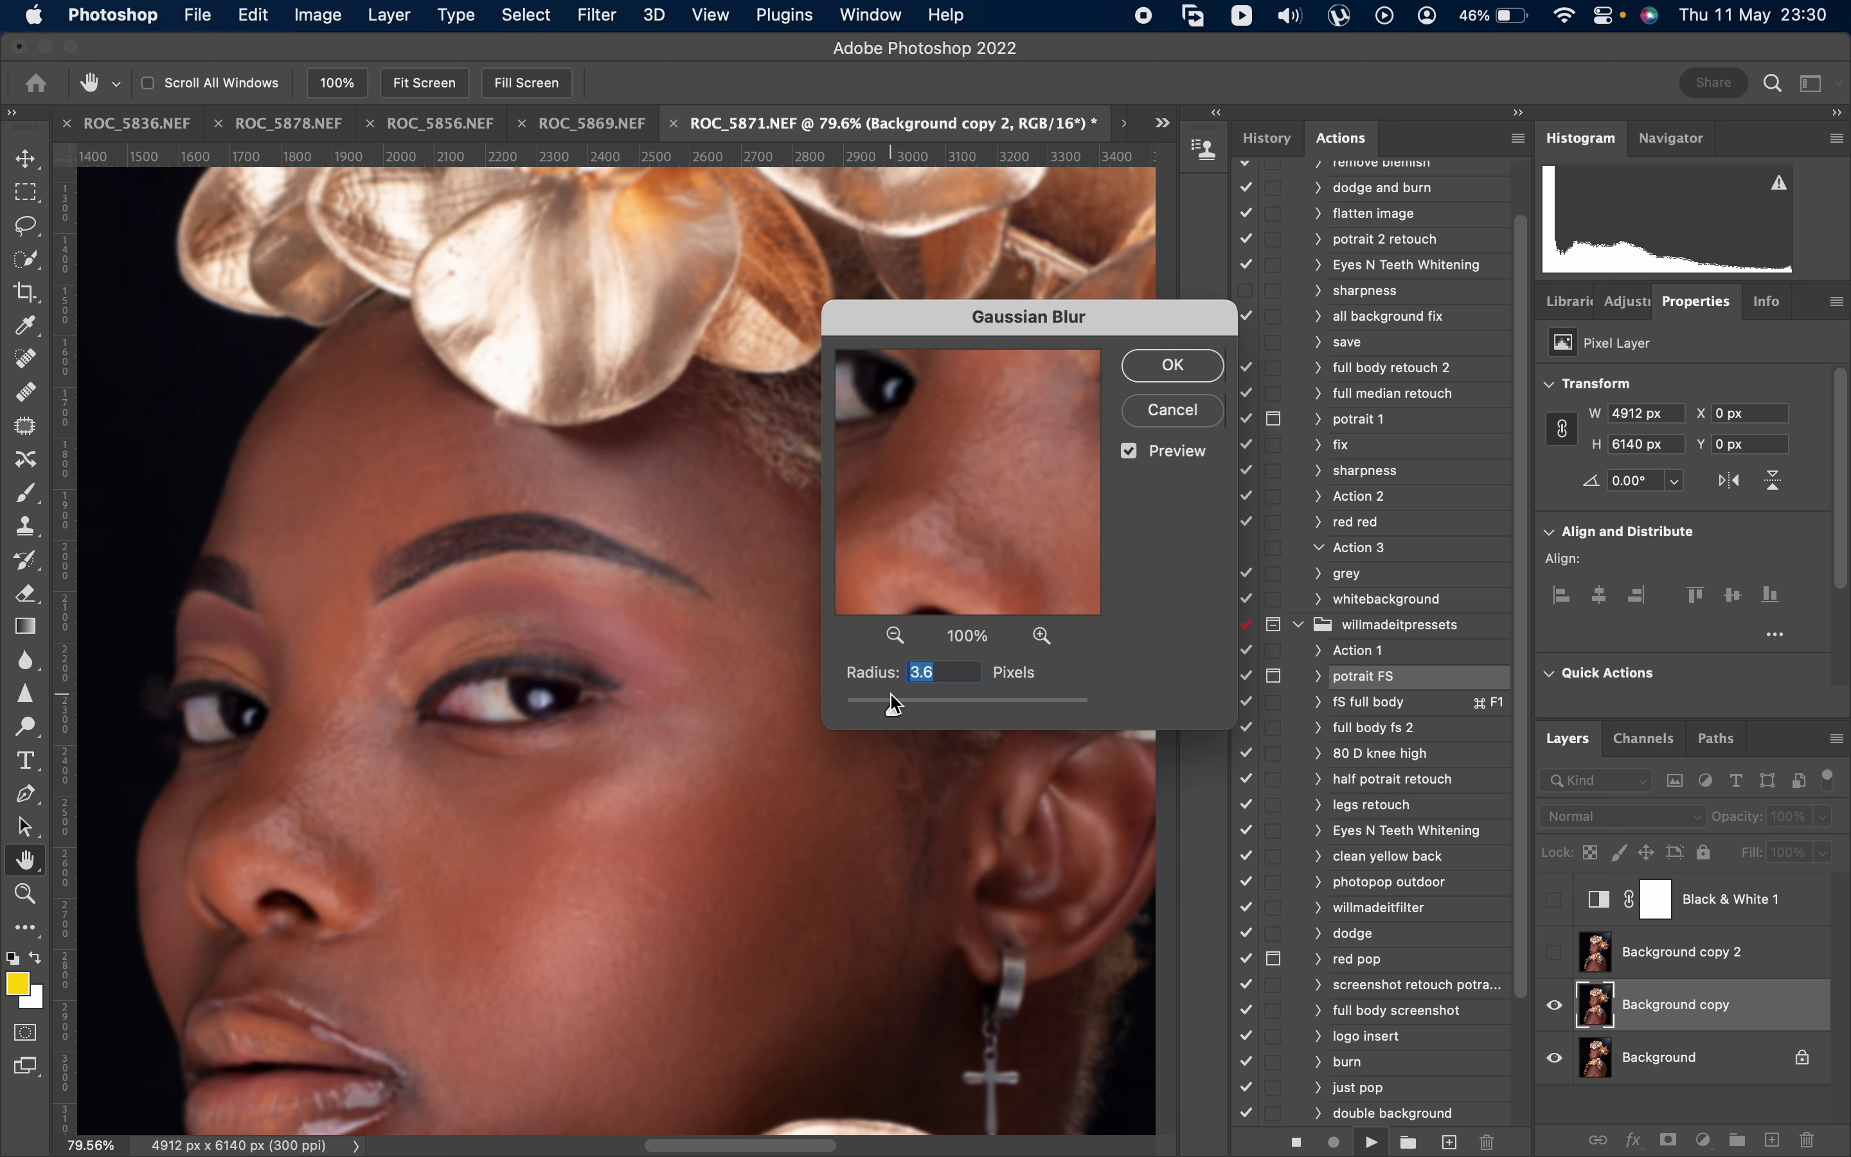
left_click_drag(893, 707, 890, 706)
left_click_drag(876, 587, 864, 642)
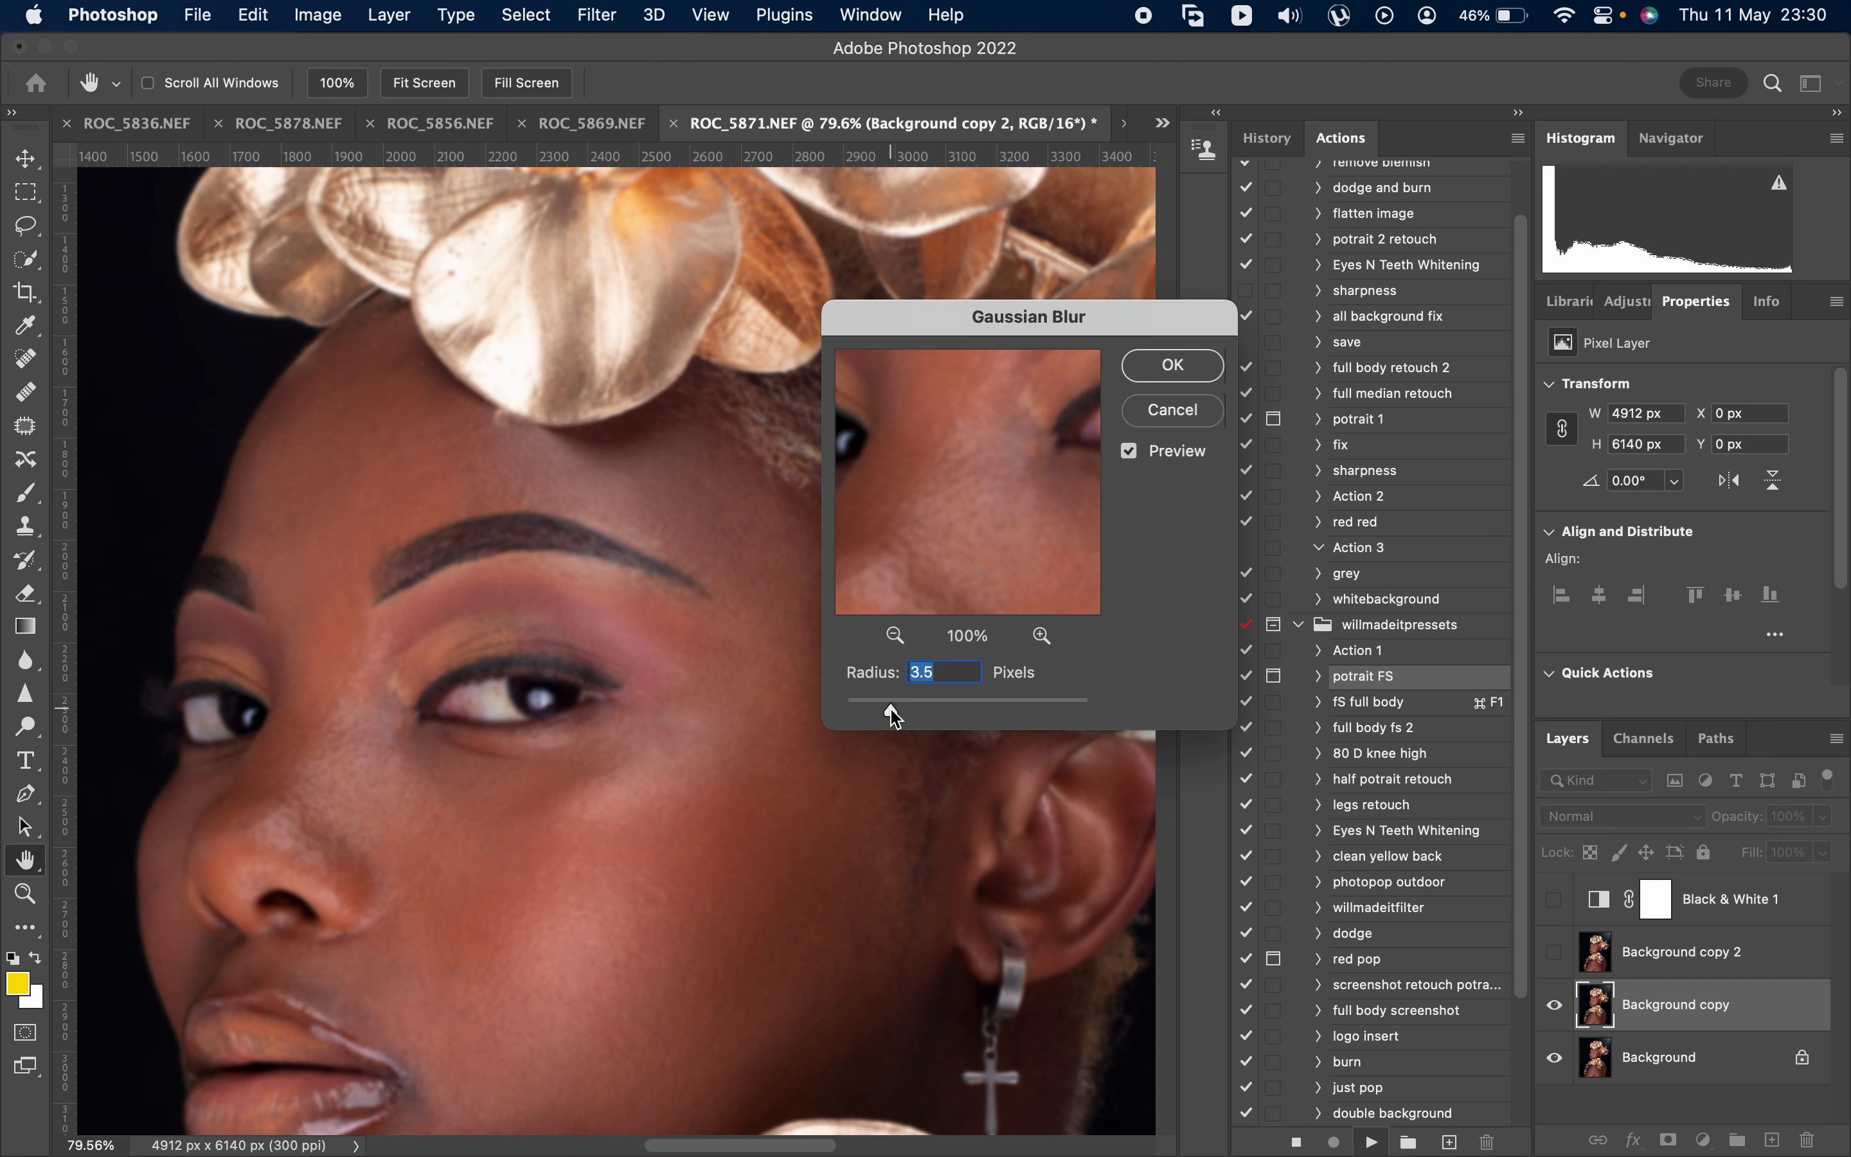
left_click_drag(897, 717, 899, 718)
left_click_drag(926, 608, 950, 561)
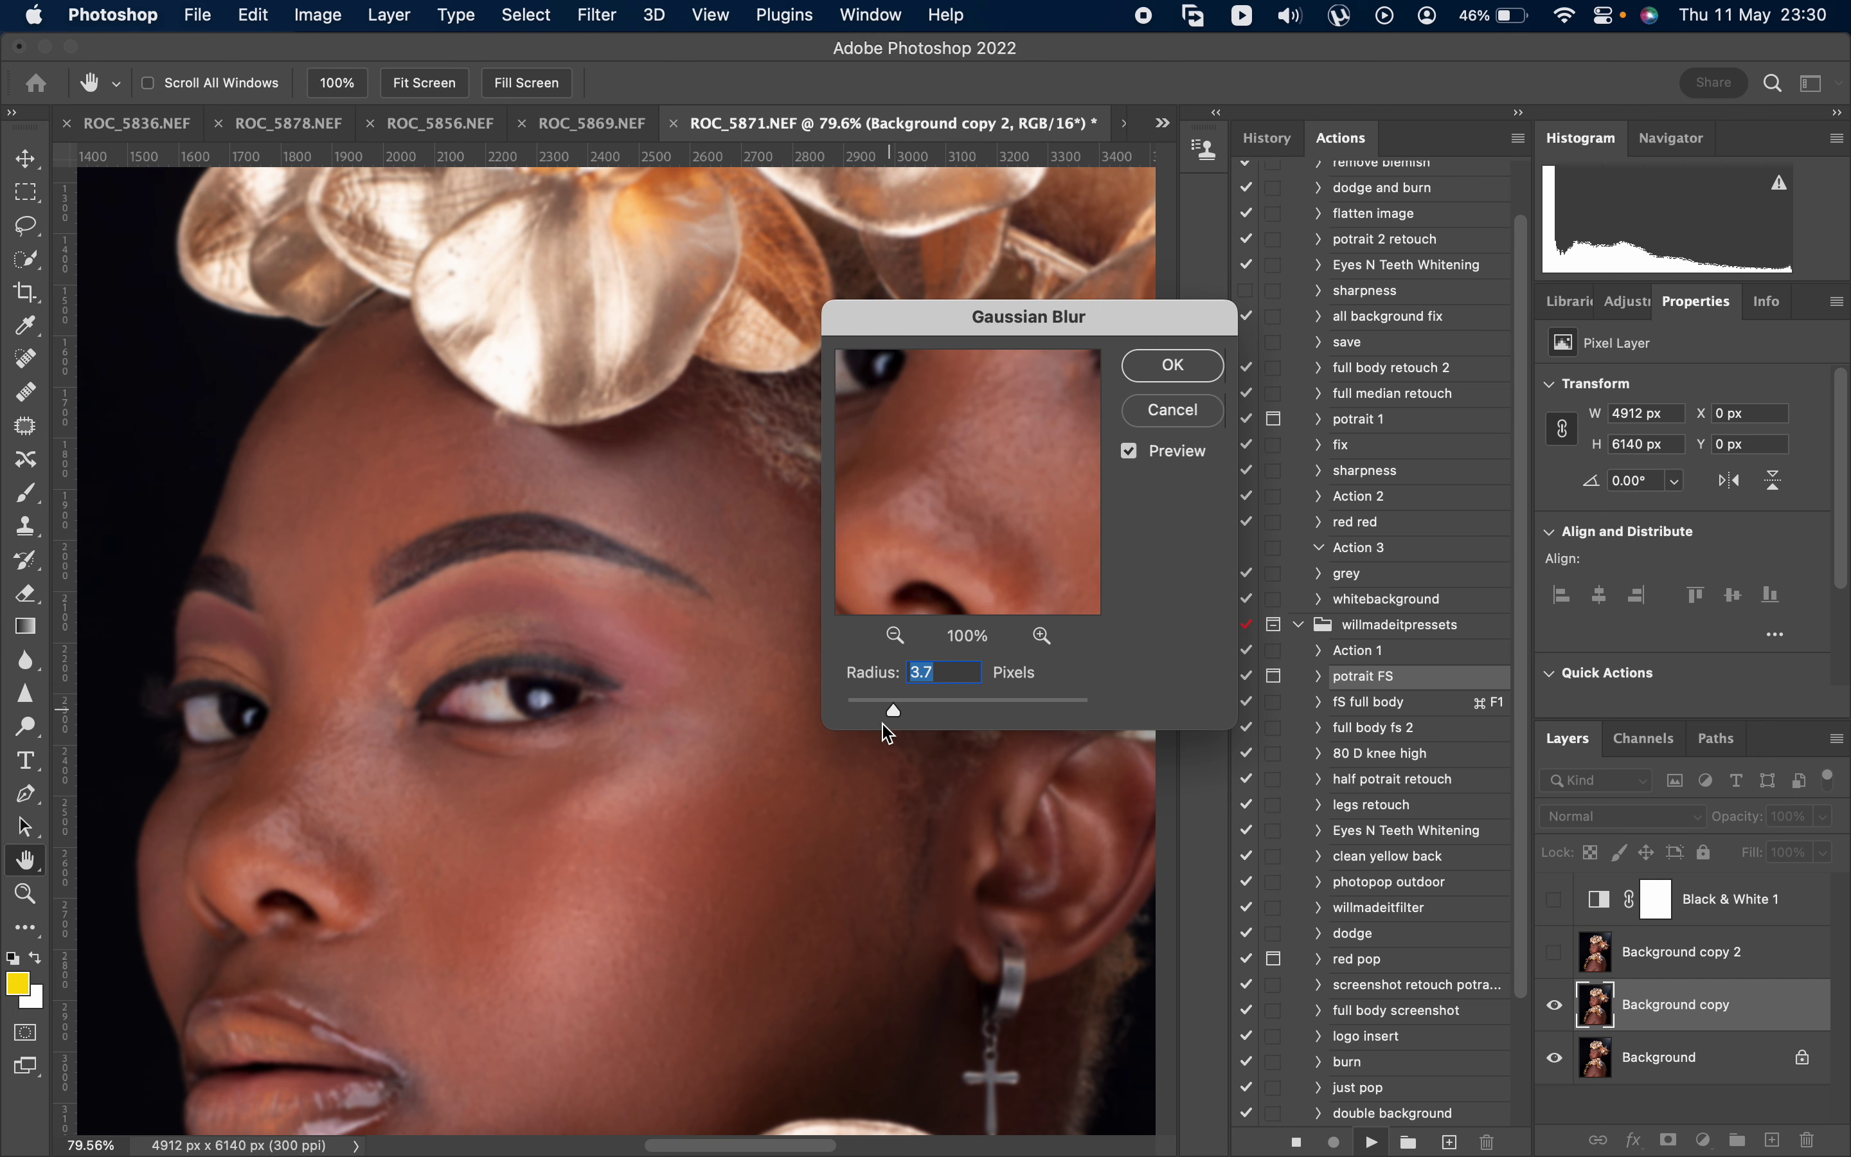
left_click_drag(900, 713, 902, 713)
left_click(1174, 365)
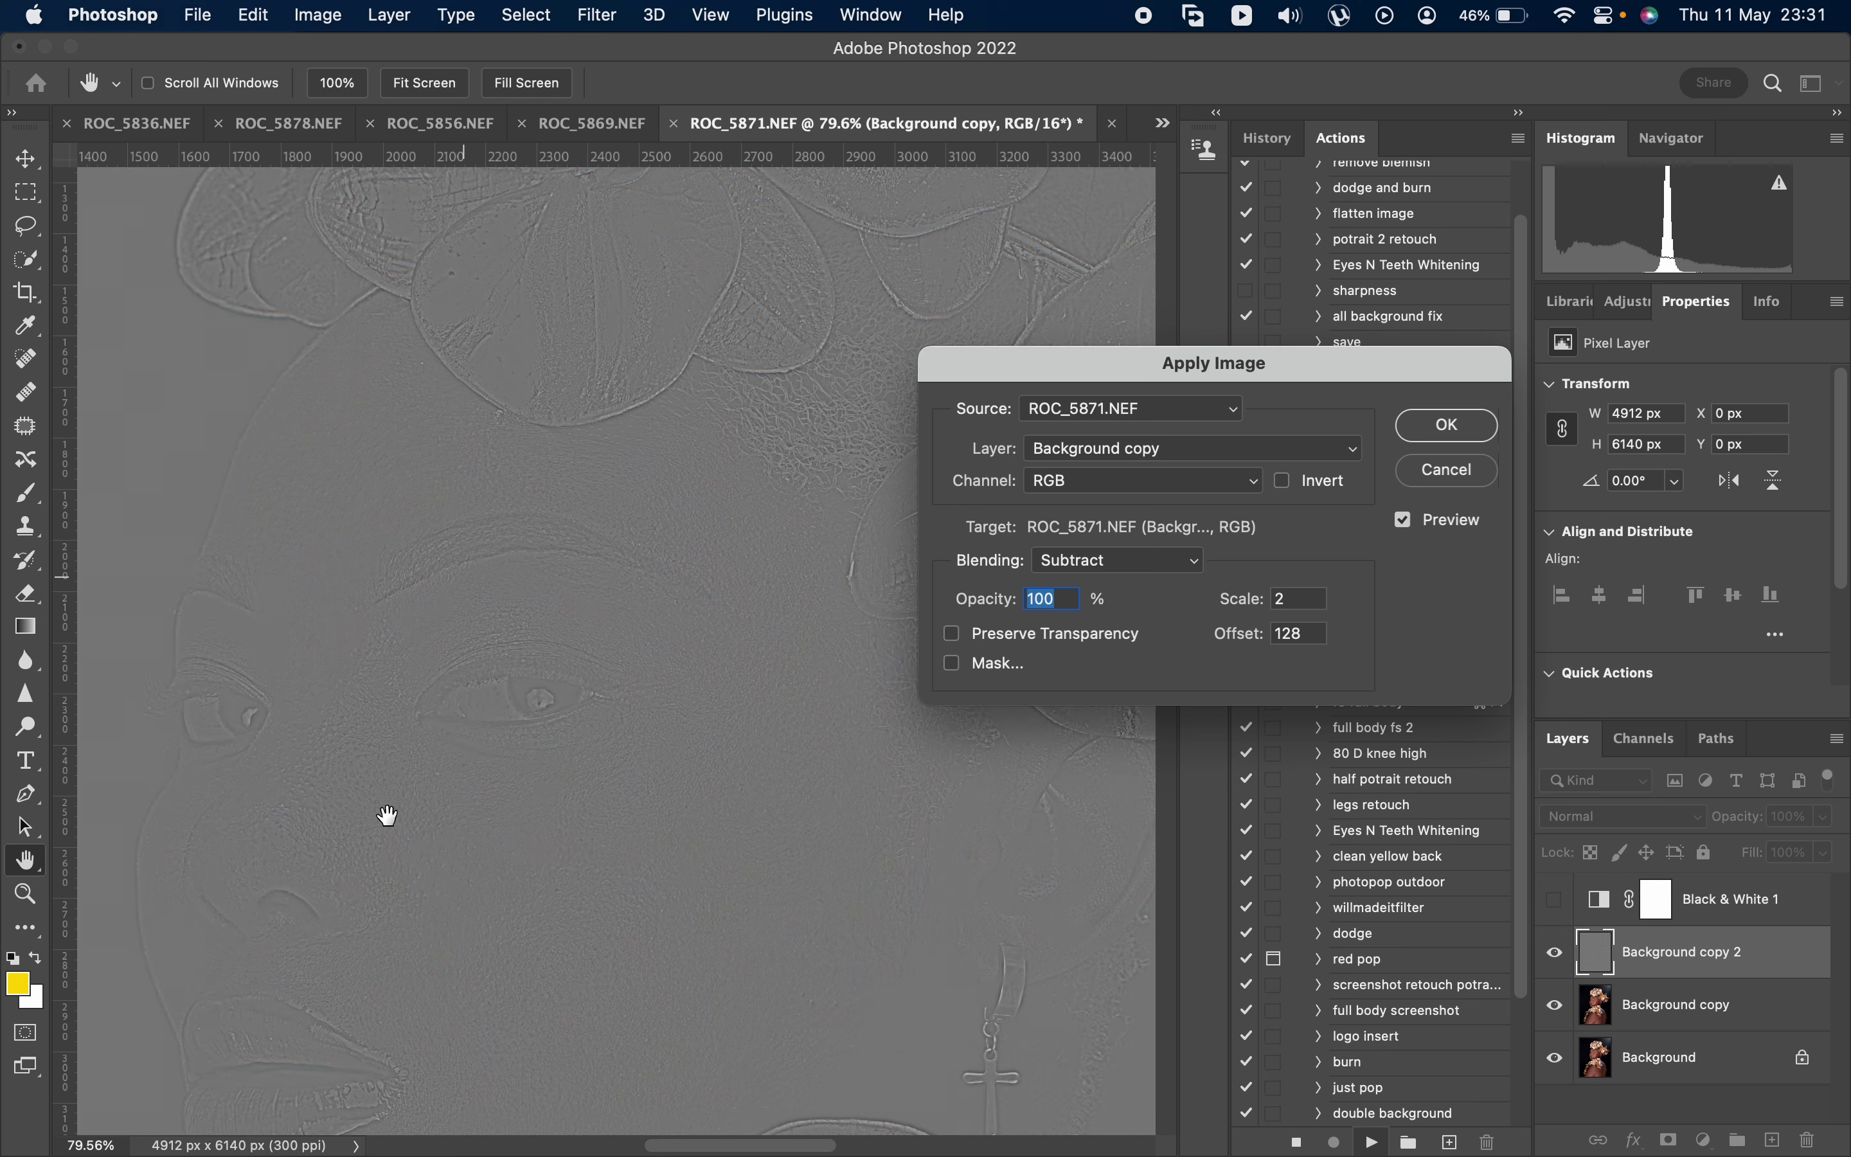
- Confirm Apply Image (Subtract, Scale 2, Offset 128) and apply Median at radius 44
left_click(1477, 442)
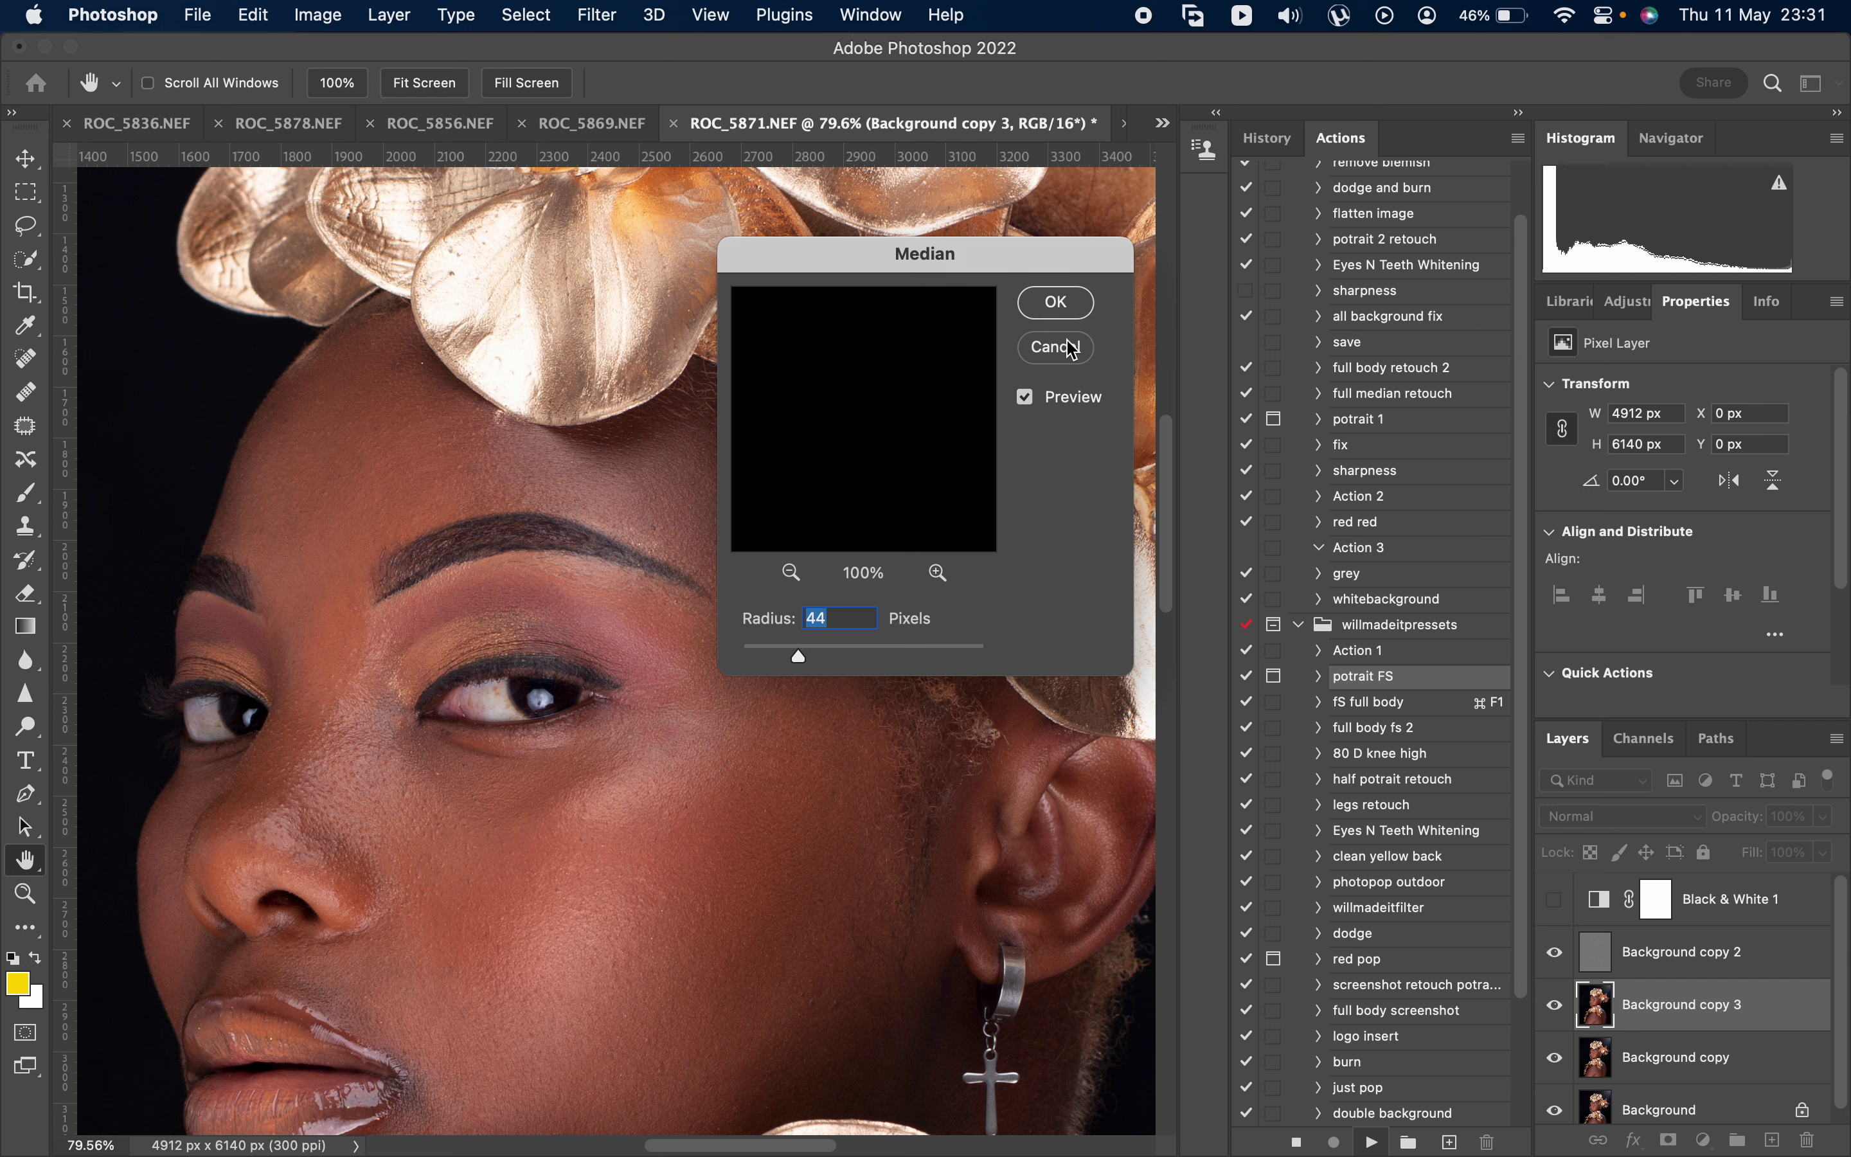
key("Return")
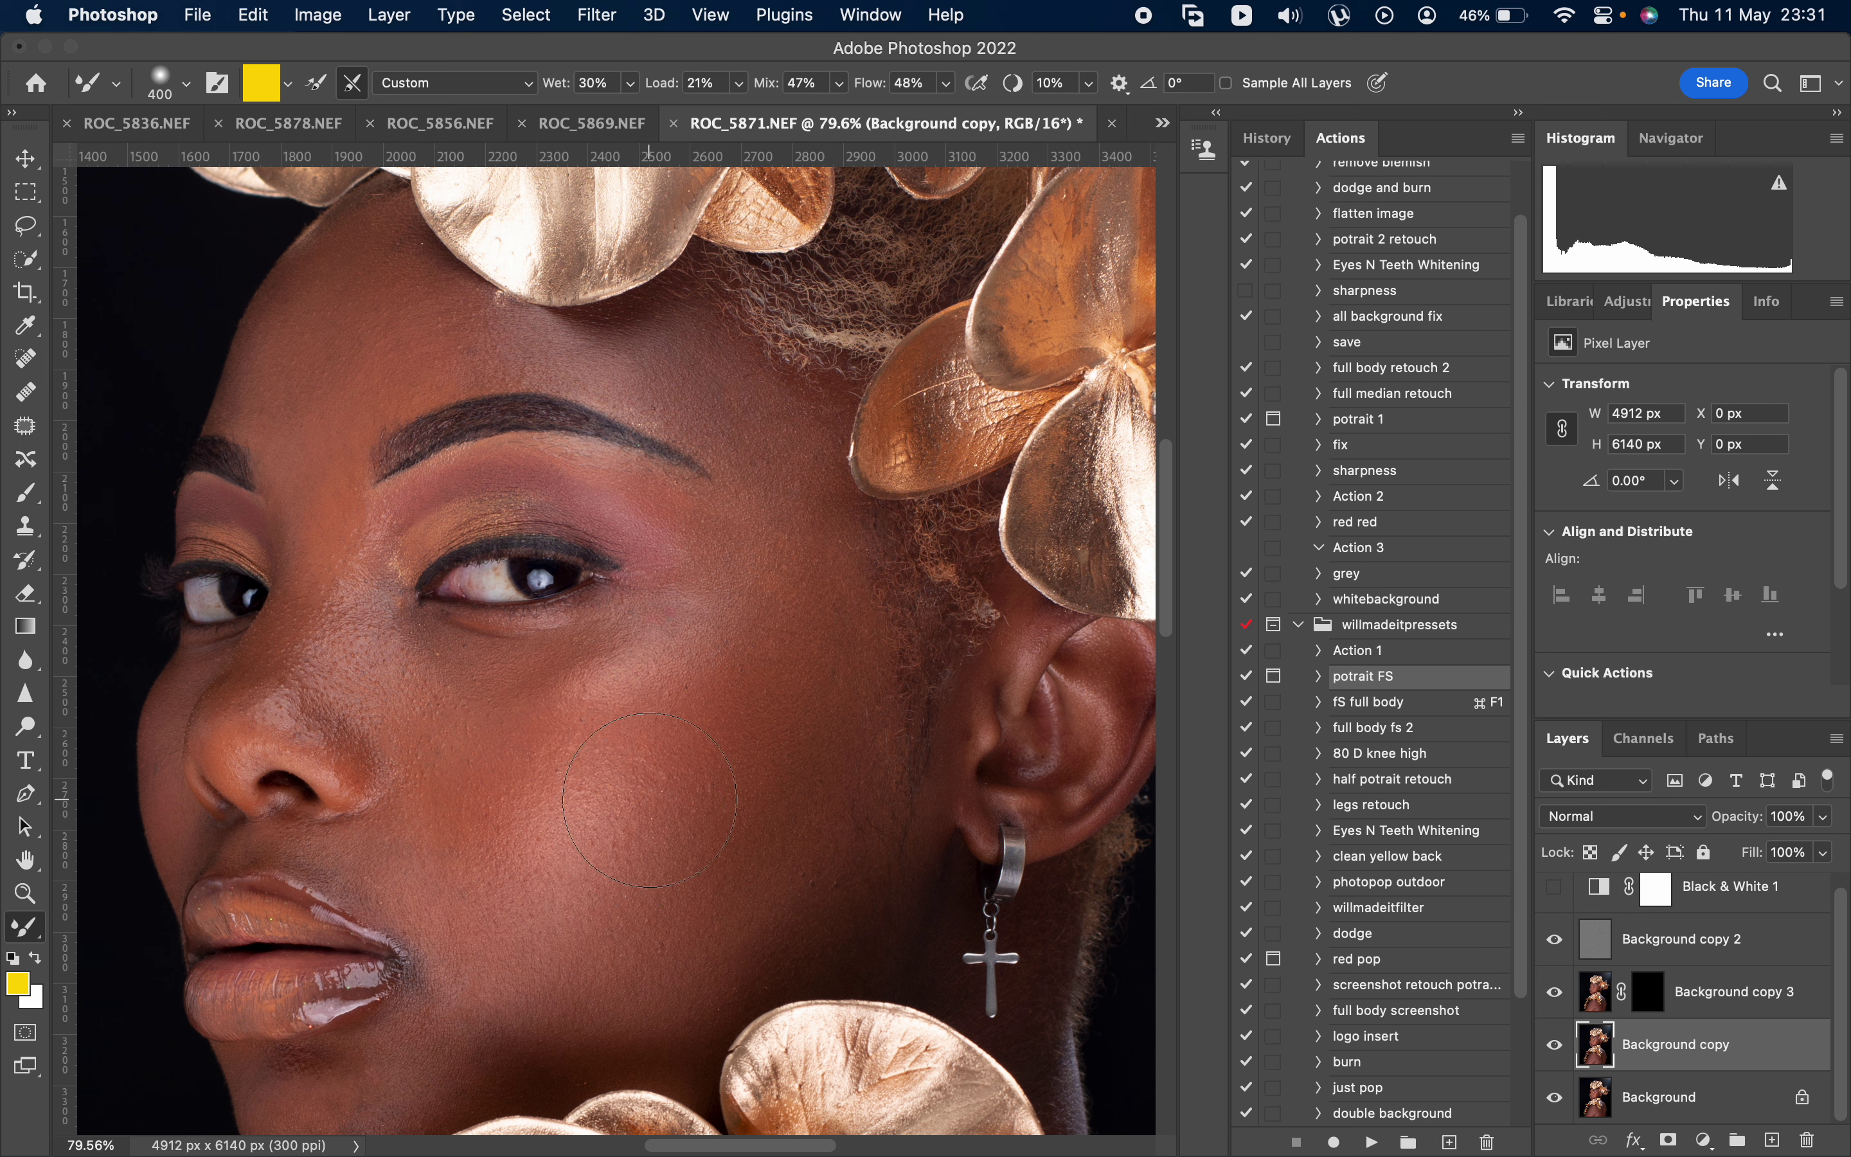
- Undo the stray yellow Mixer Brush dab on the cheek
left_click(637, 816)
key("super+z")
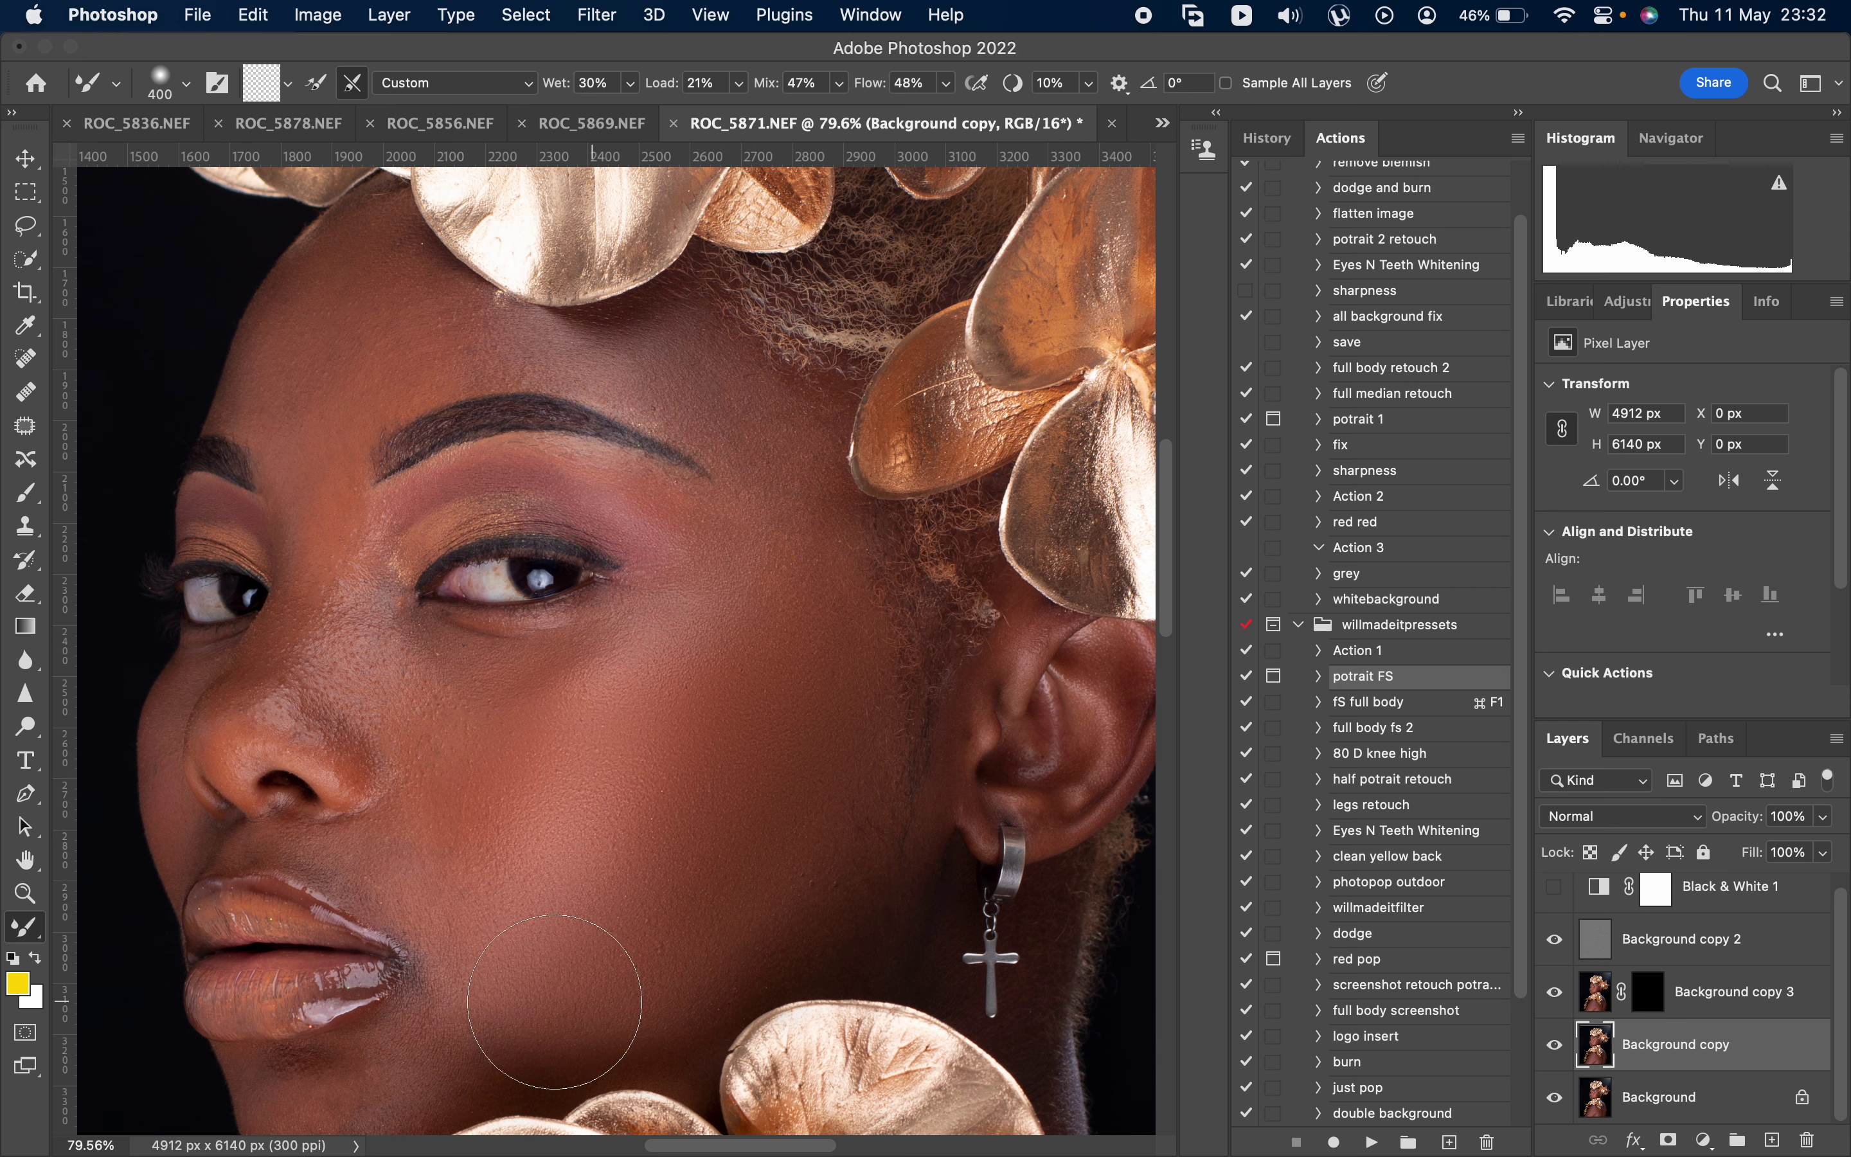
scroll(555, 1002, "up", 5)
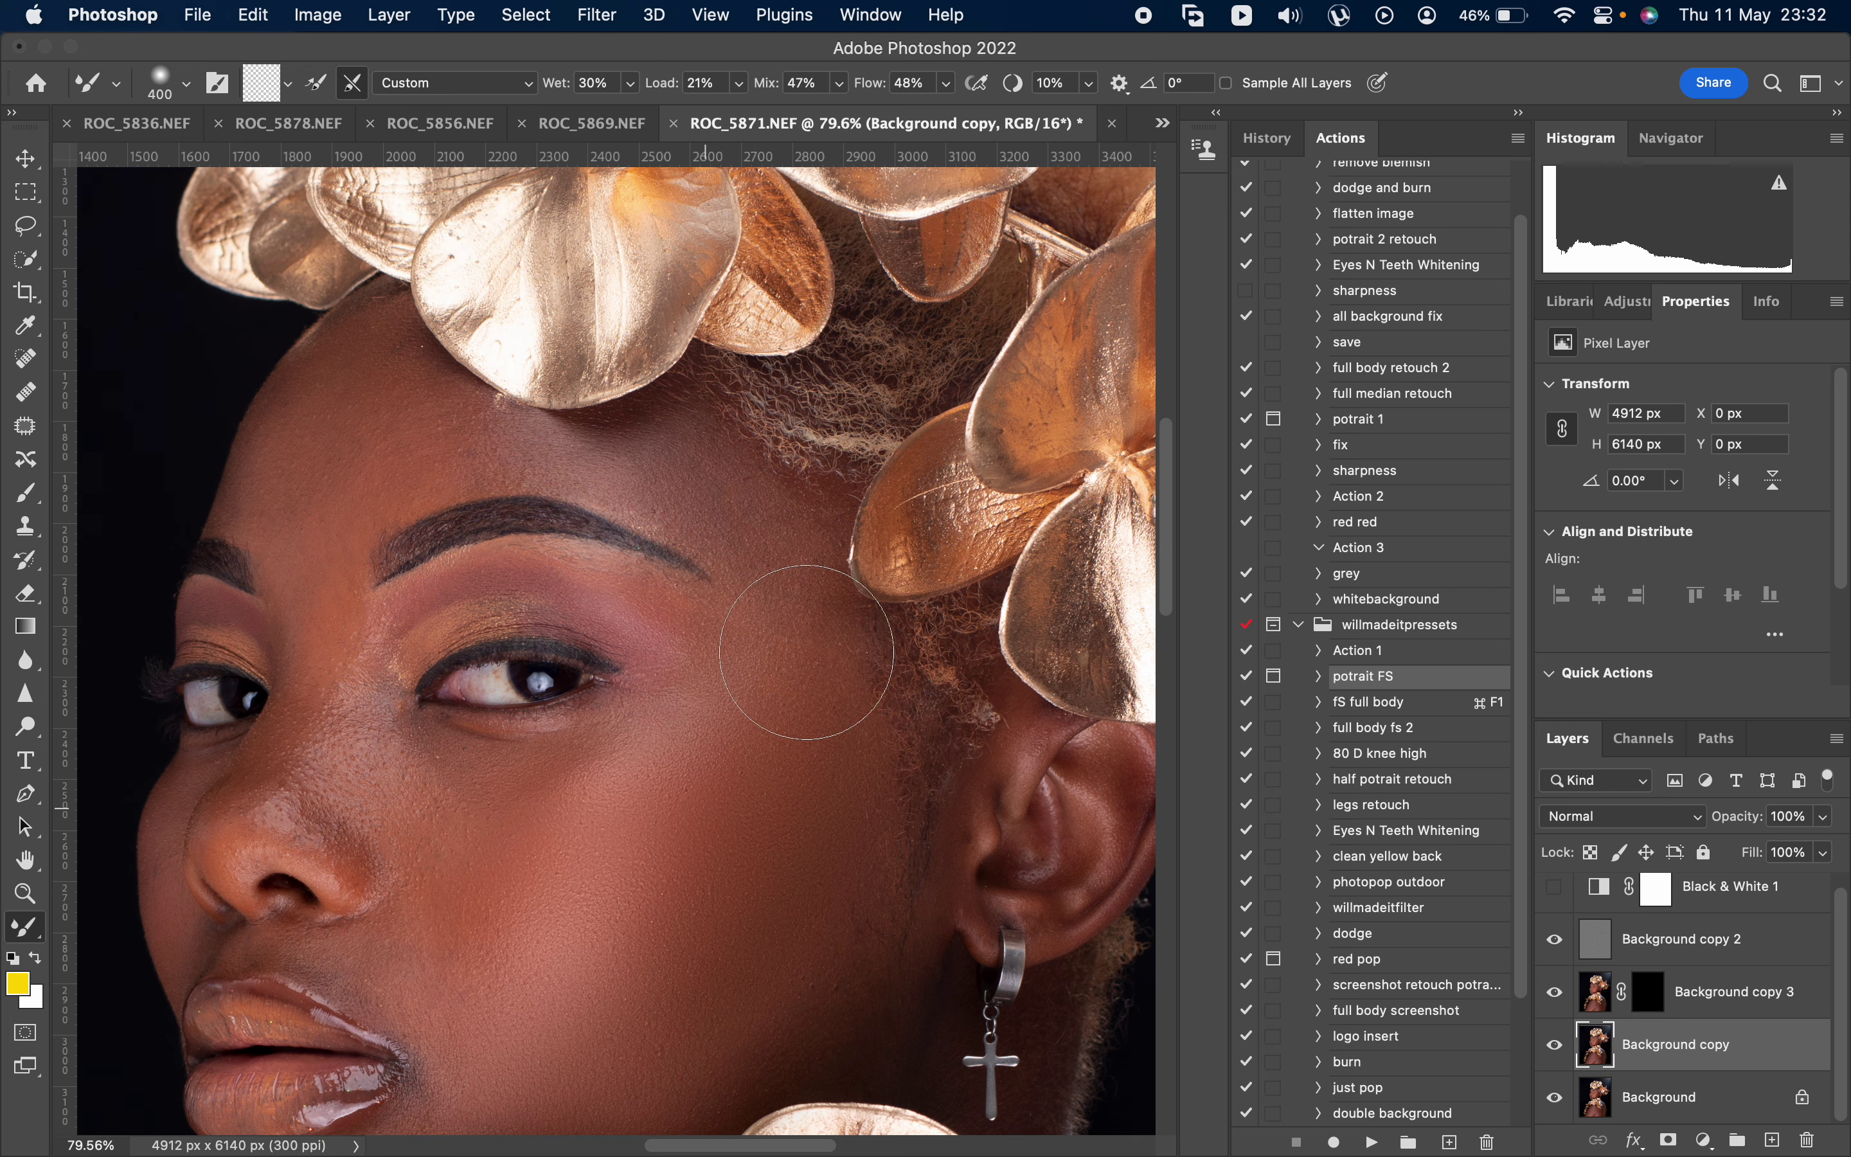
scroll(807, 652, "up", 6)
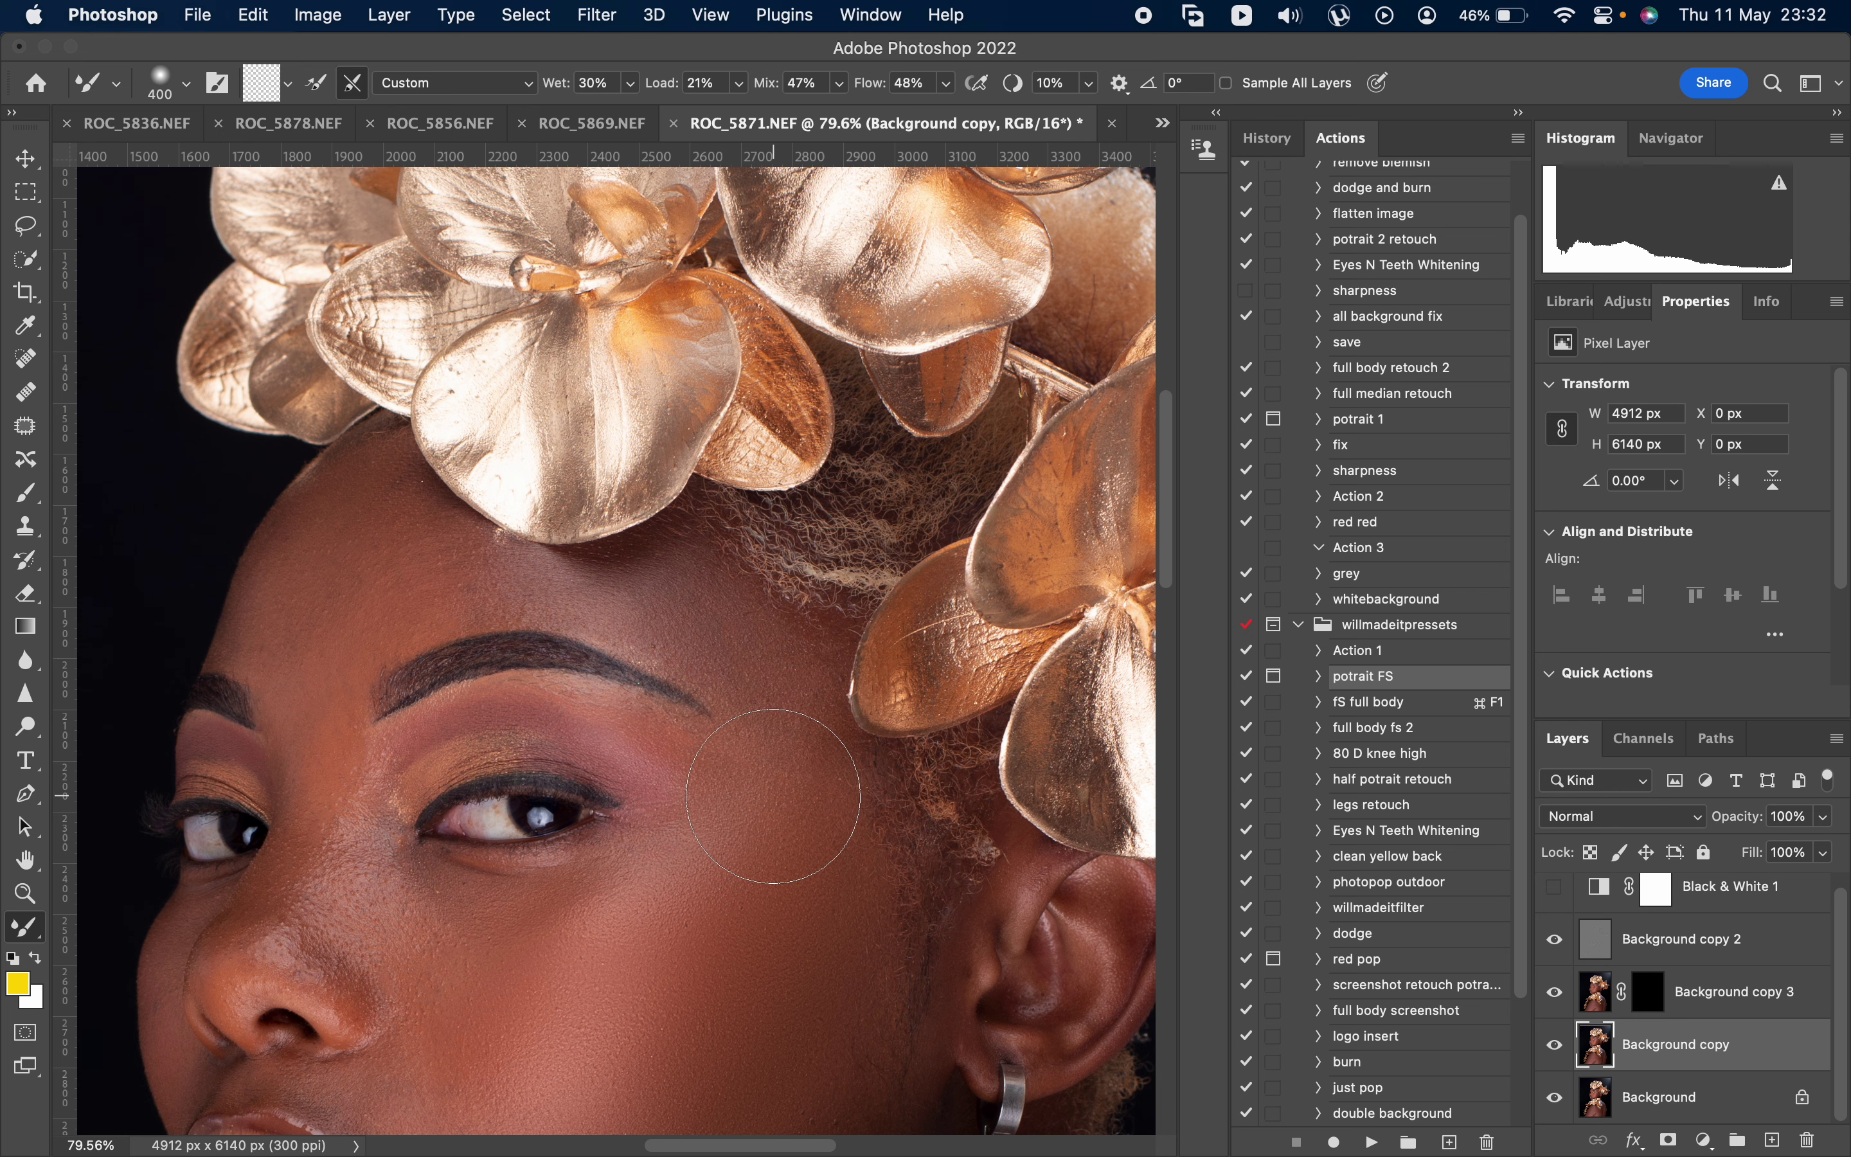
- Blend the forehead and cheek skin with the Mixer Brush, sized between 200 and 300 px
key("bracketleft")
key("bracketleft")
key("bracketleft")
scroll(481, 855, "down", 5)
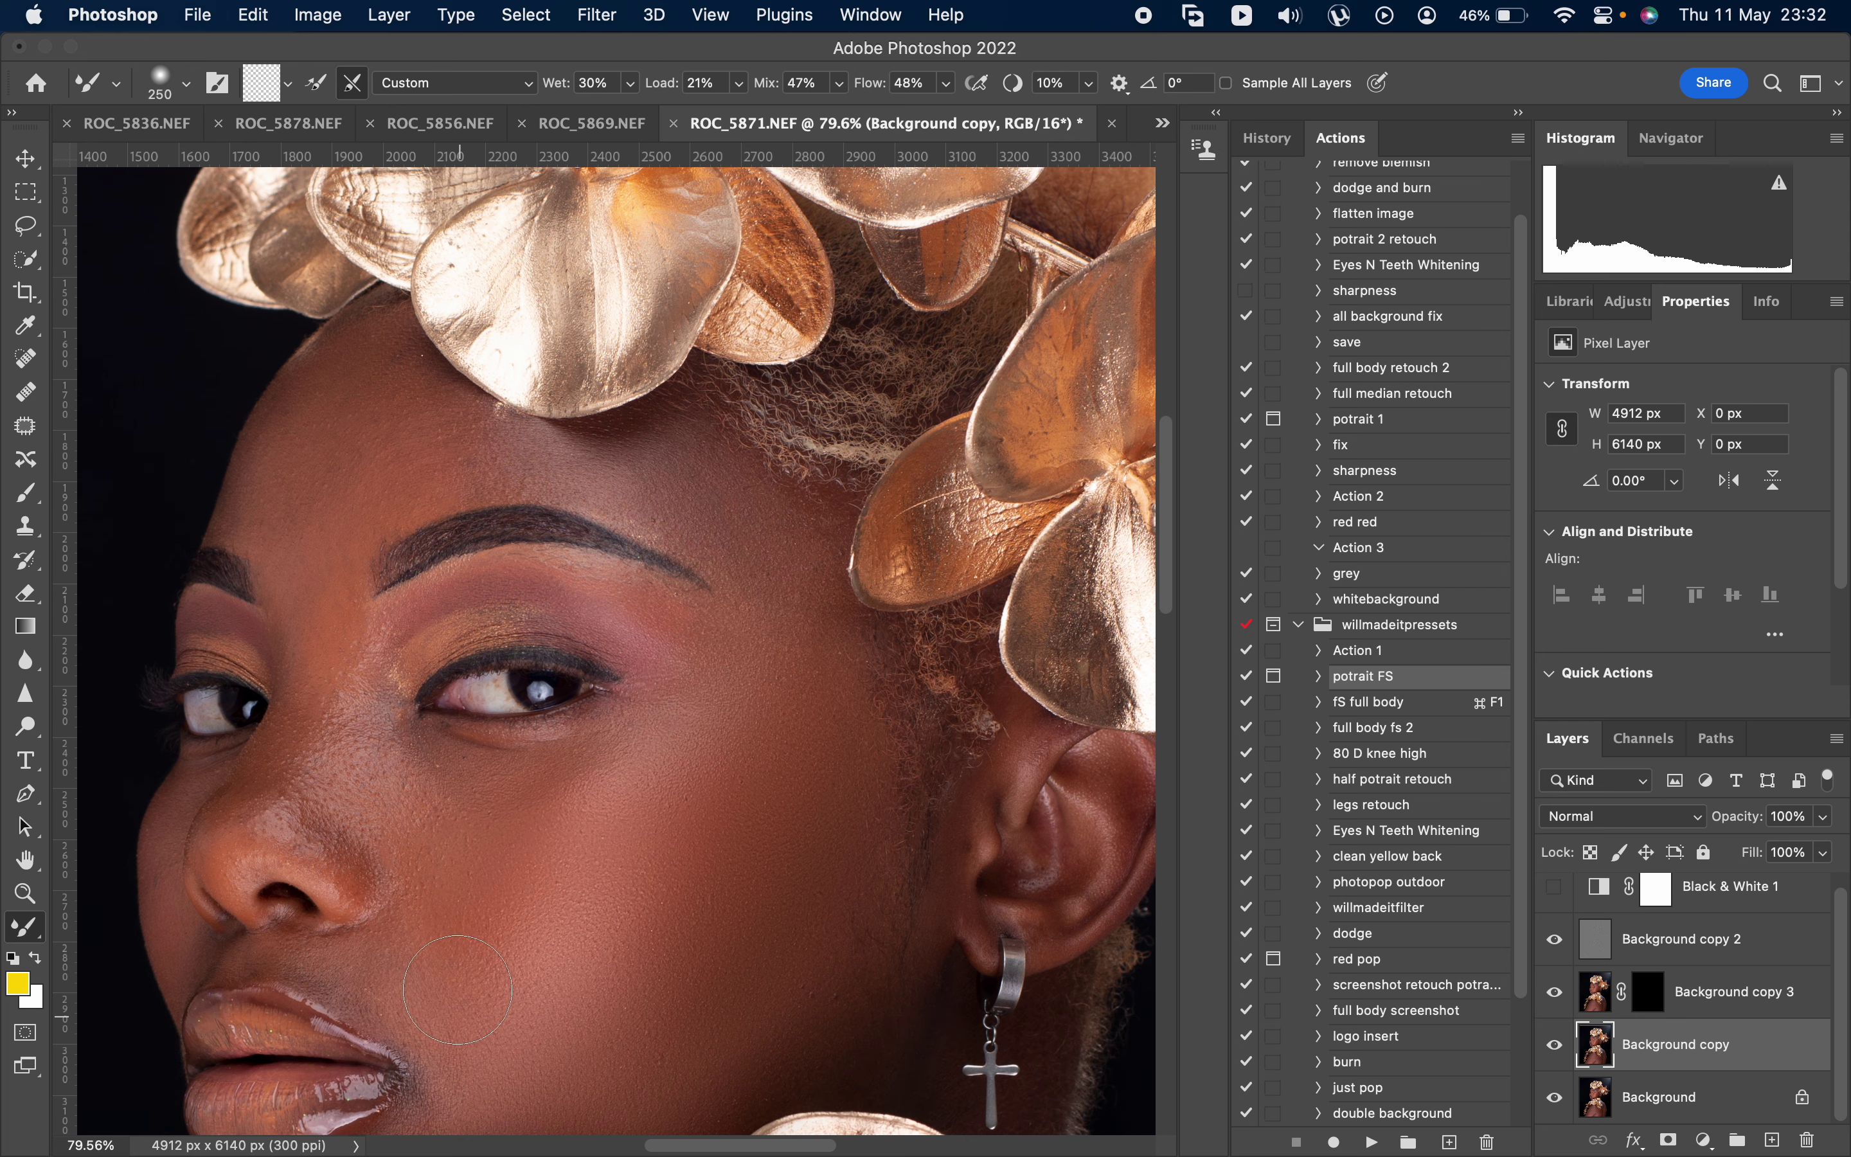
scroll(459, 956, "down", 15)
scroll(689, 788, "up", 8)
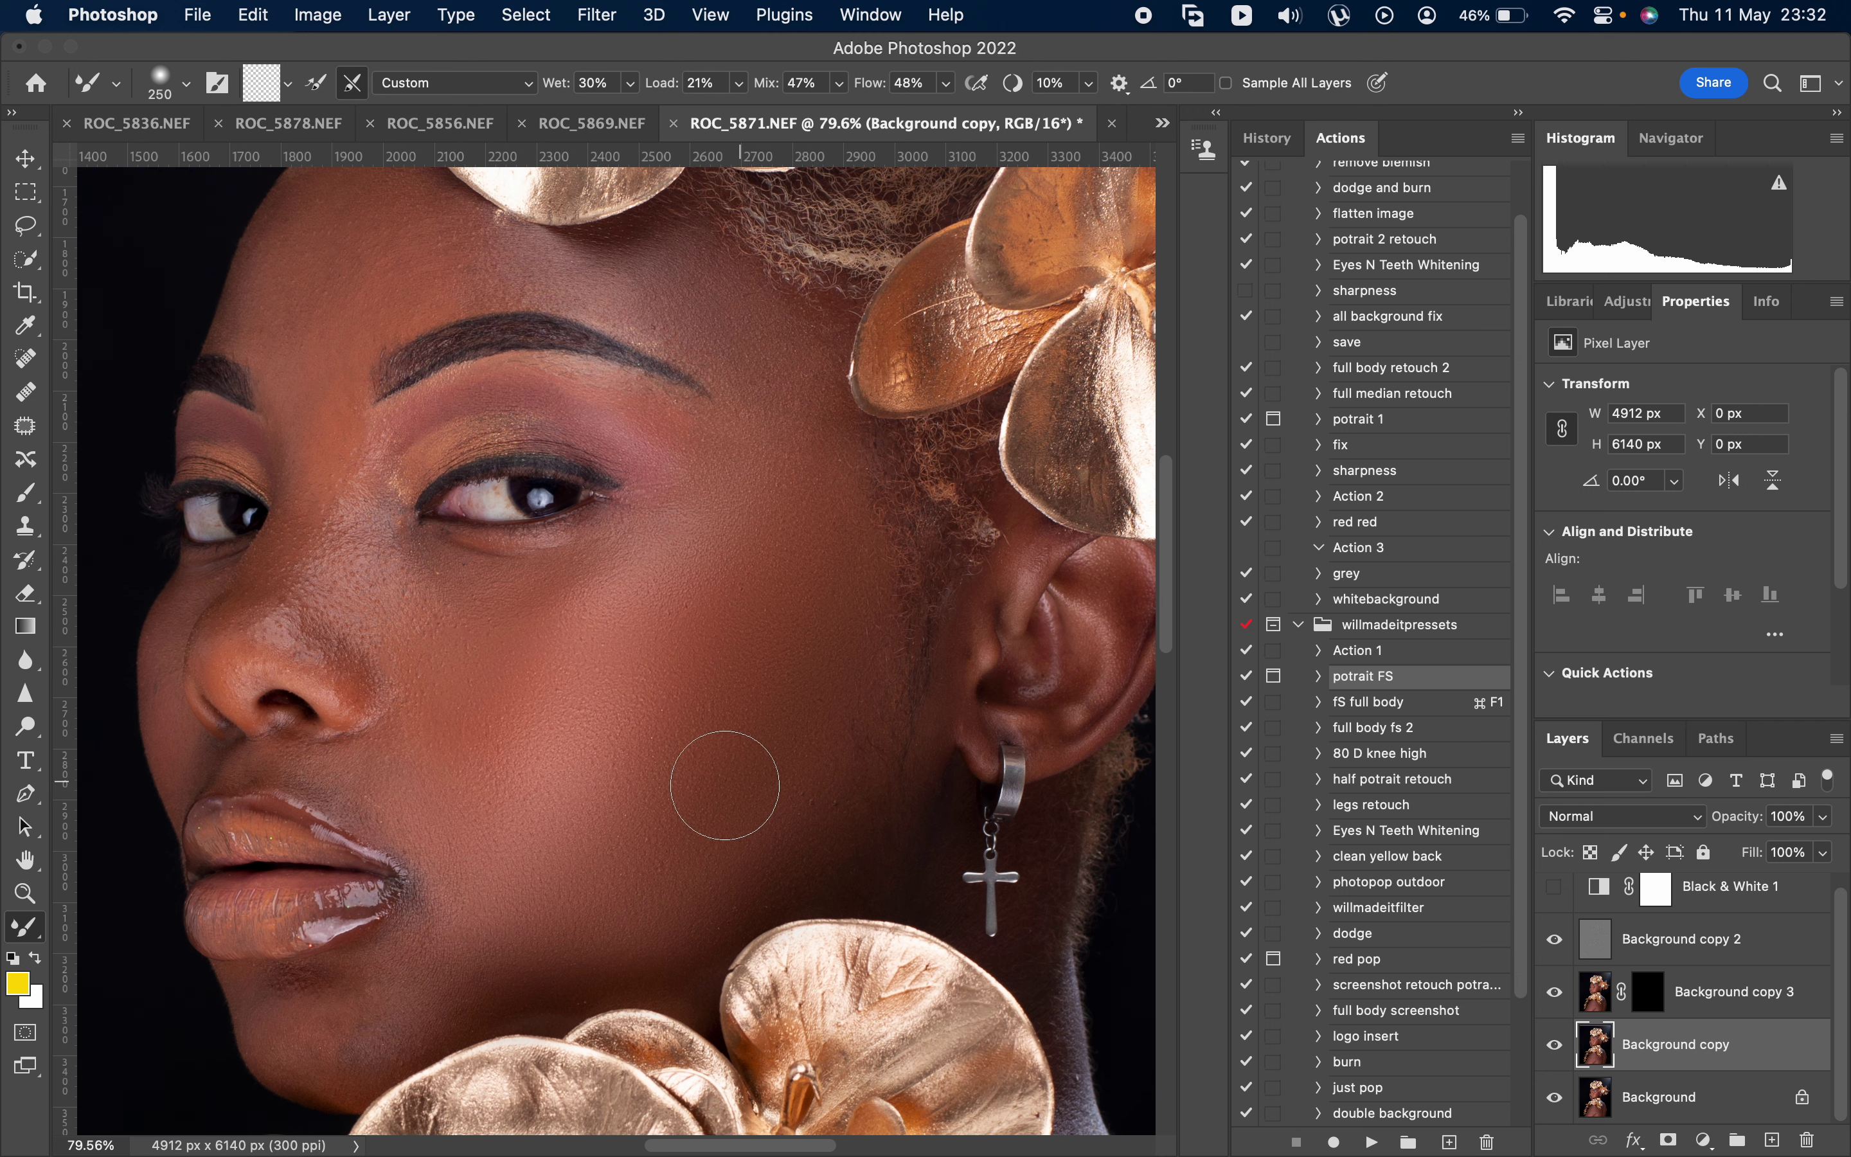
scroll(458, 842, "up", 15)
key("bracketright")
mouse_move(343, 655)
left_mouse_down()
mouse_move(310, 690)
mouse_move(358, 635)
left_mouse_up()
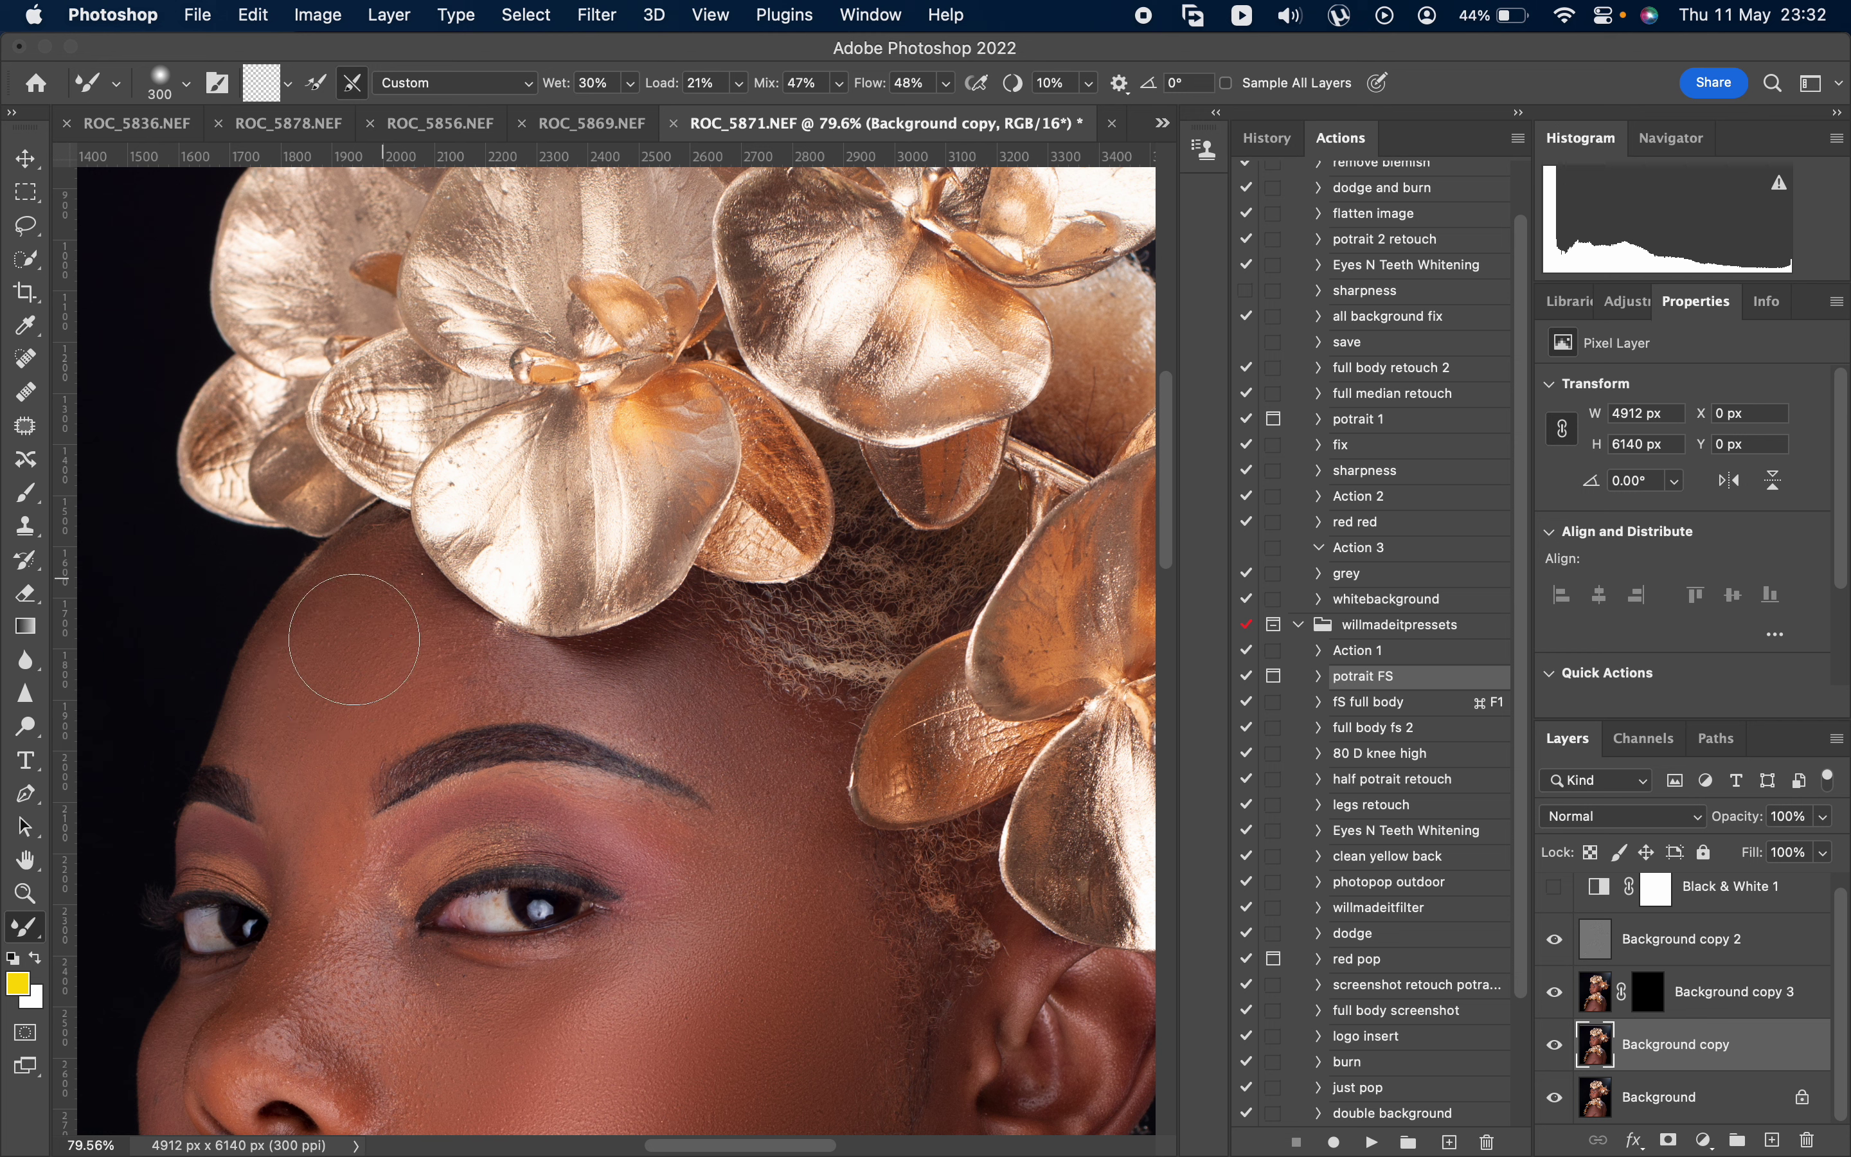
key("bracketleft")
key("bracketleft")
key("bracketleft")
key("bracketleft")
key("bracketright")
key("bracketright")
scroll(717, 723, "down", 10)
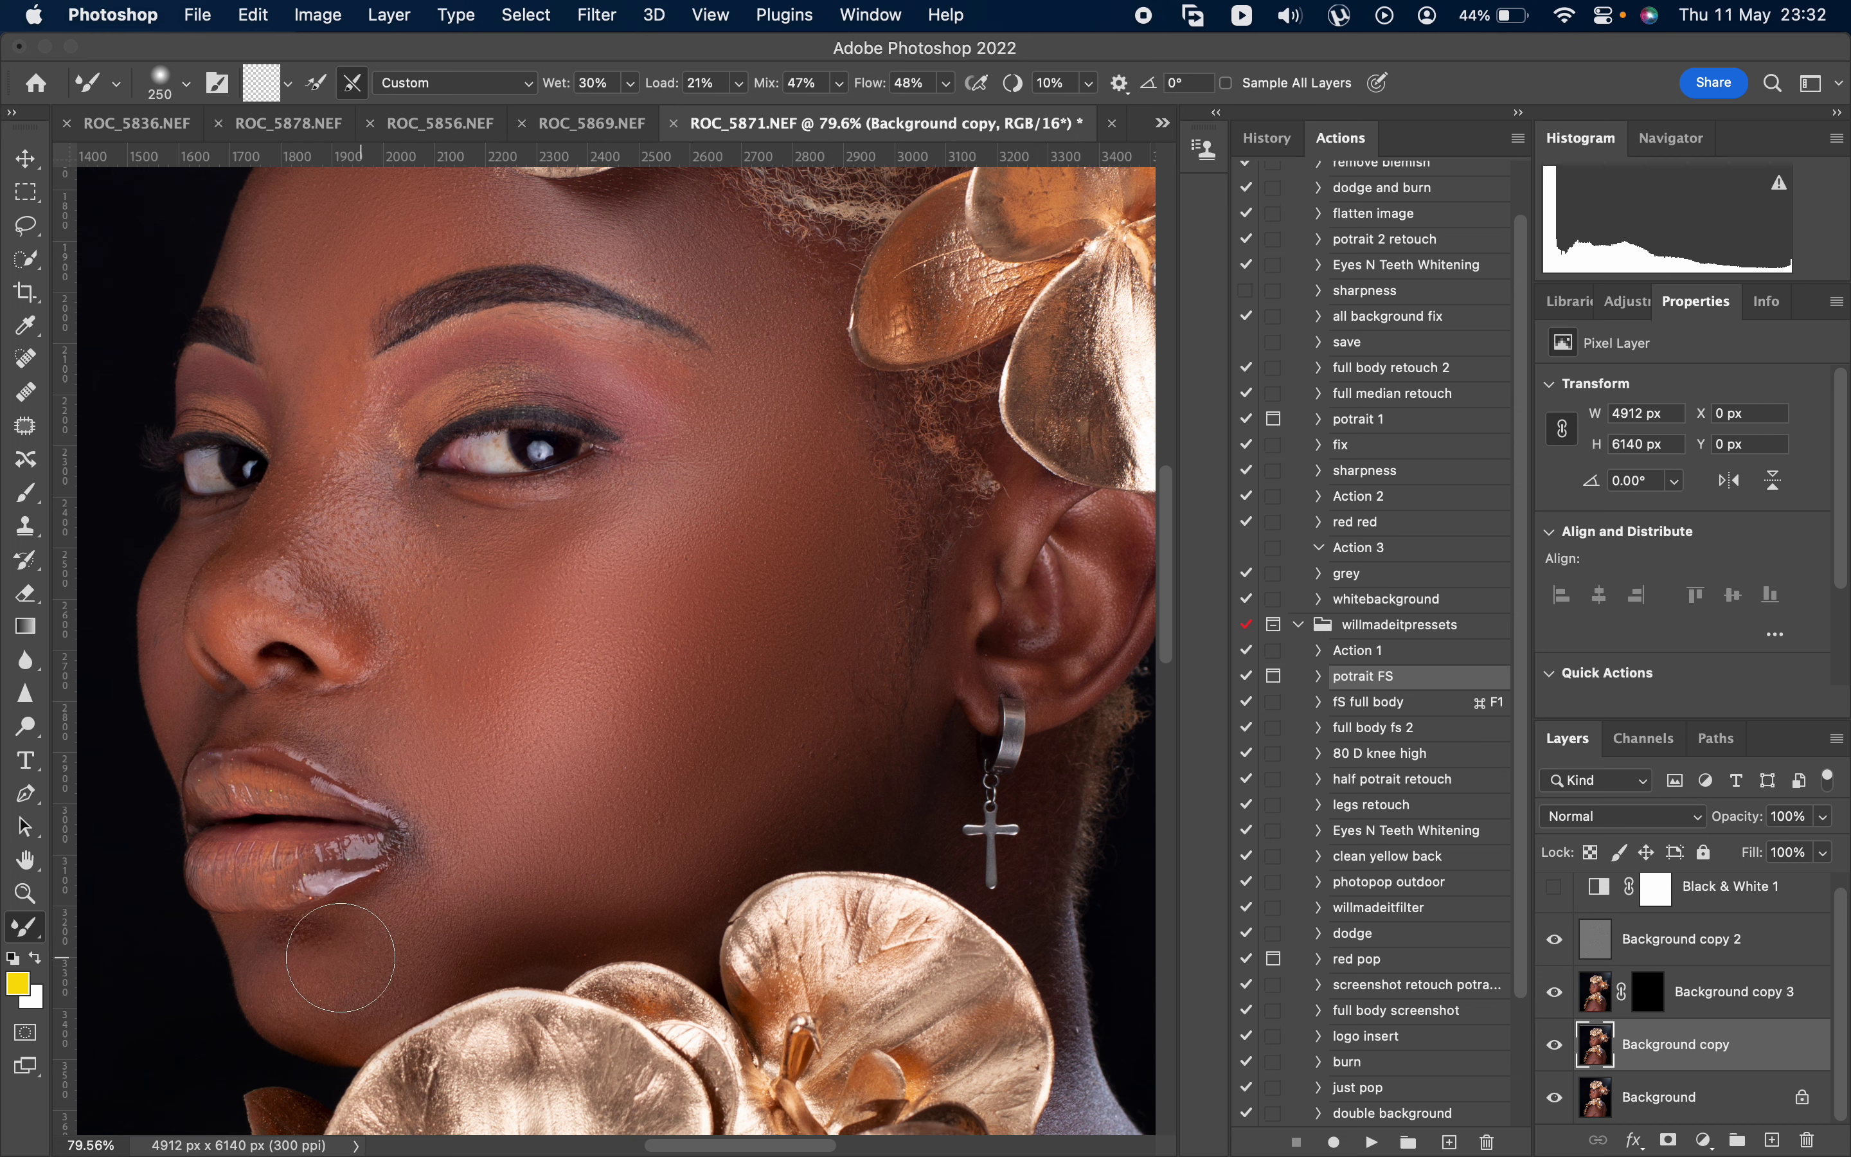
scroll(442, 928, "up", 4)
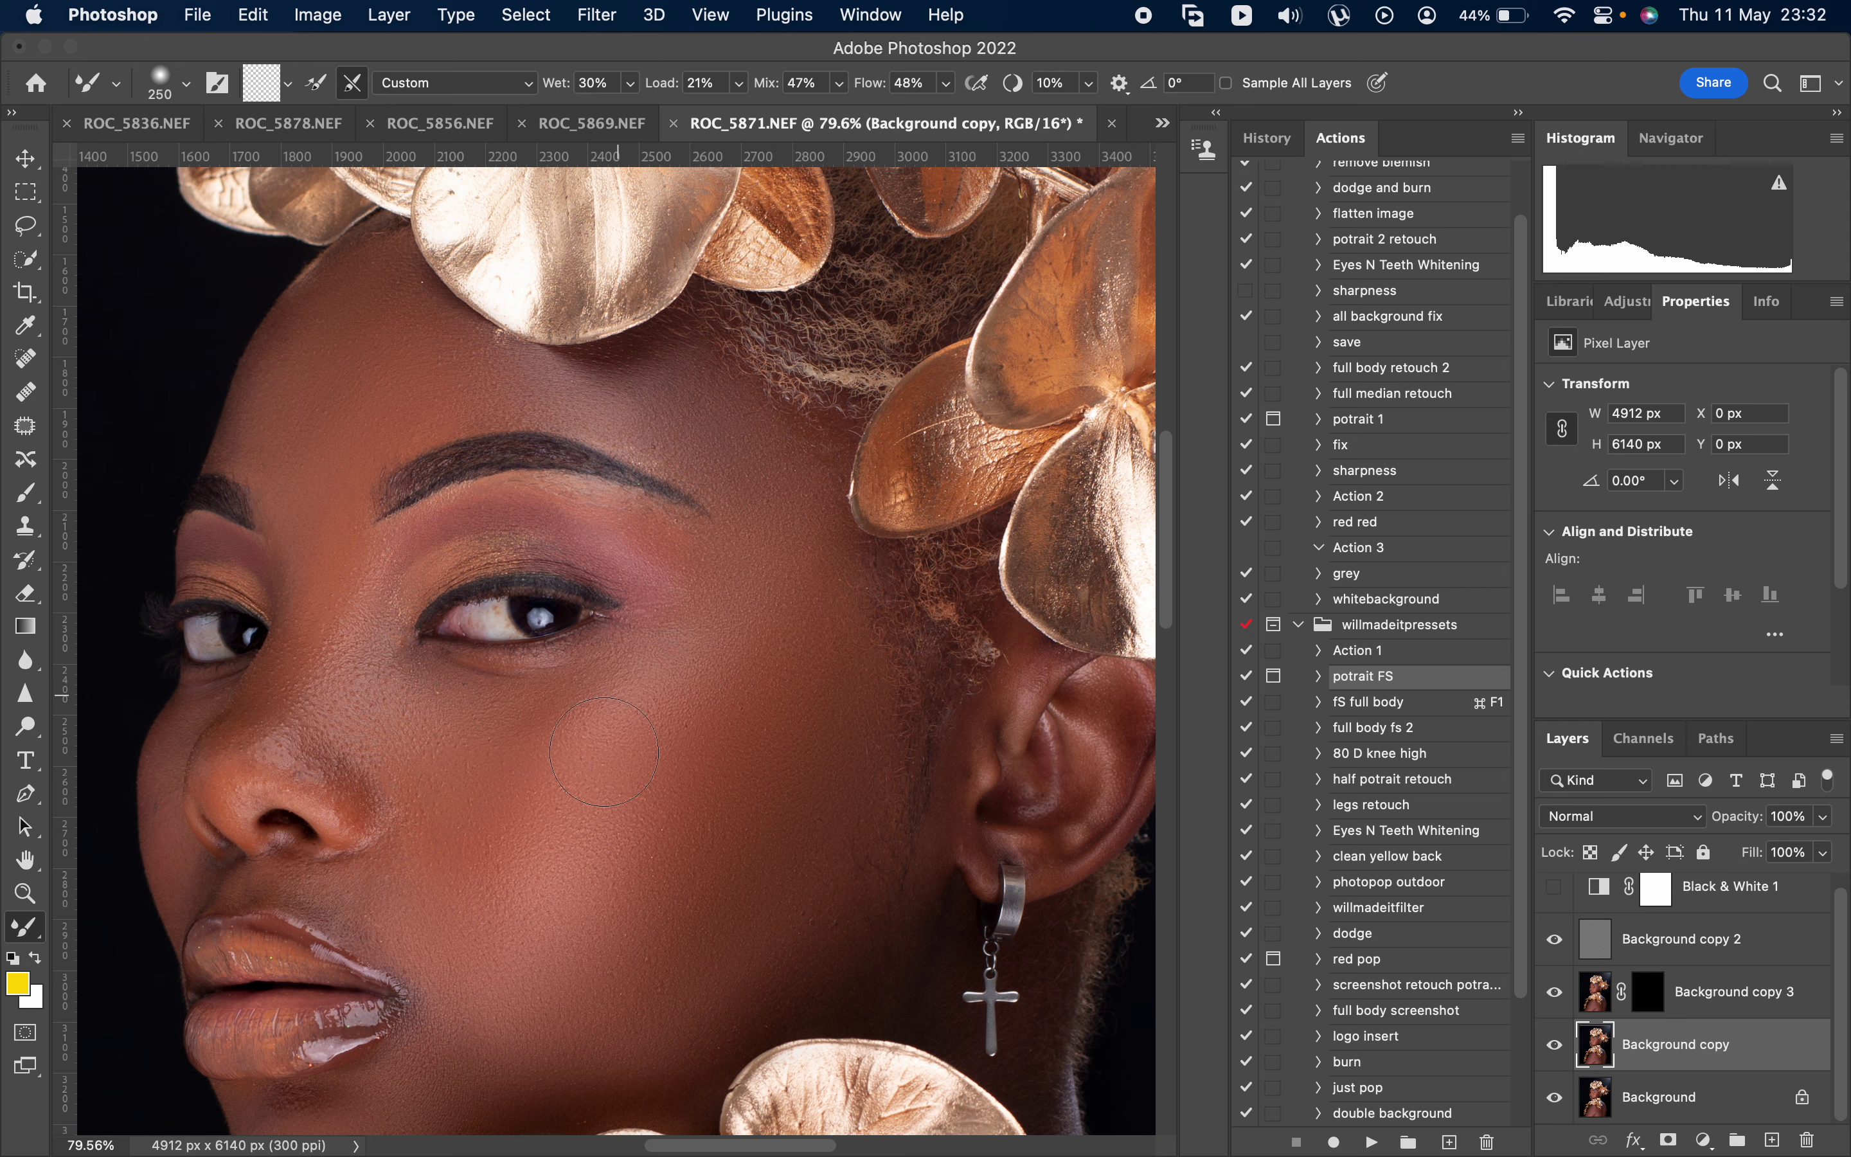
scroll(605, 752, "down", 3)
- Blend the skin around the brow and cheek with the Mixer Brush at 200–300 px
scroll(355, 612, "up", 5)
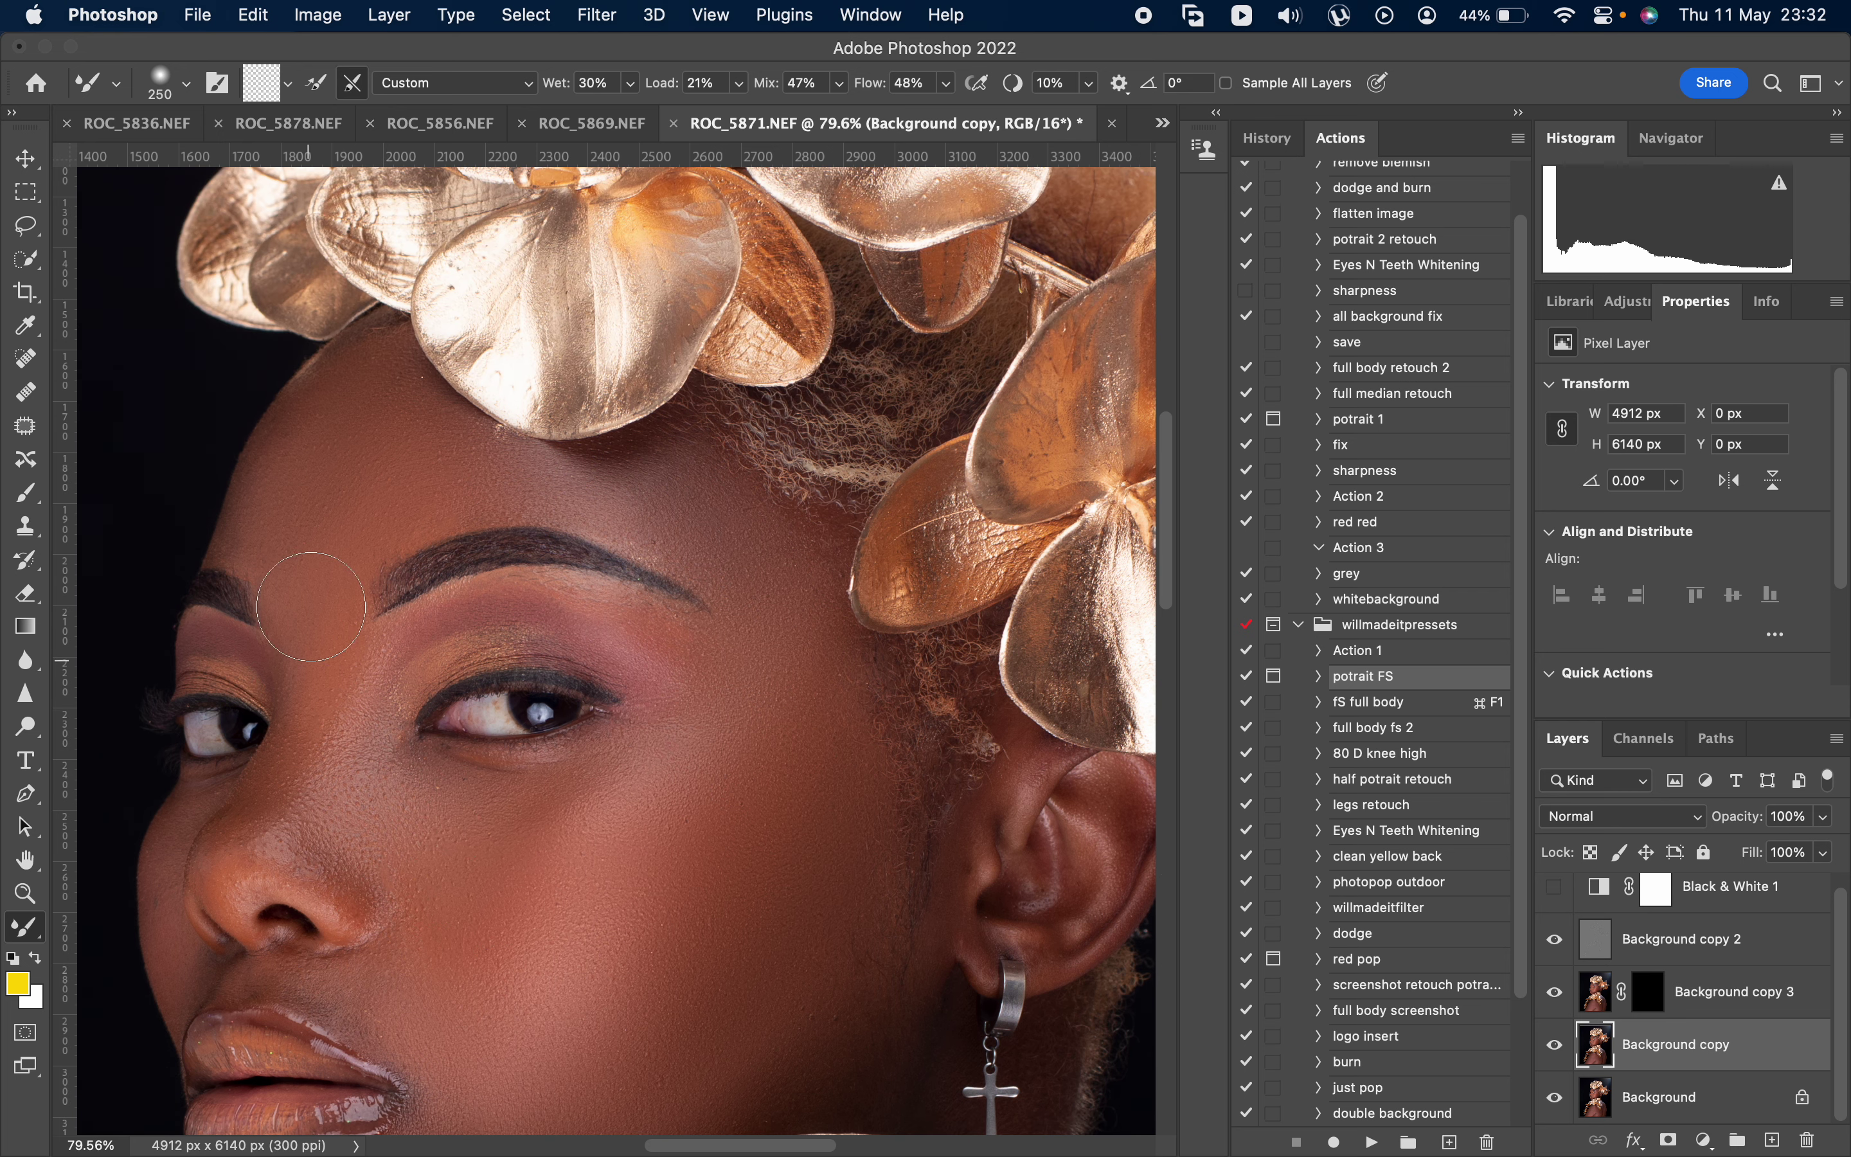
scroll(359, 696, "up", 5)
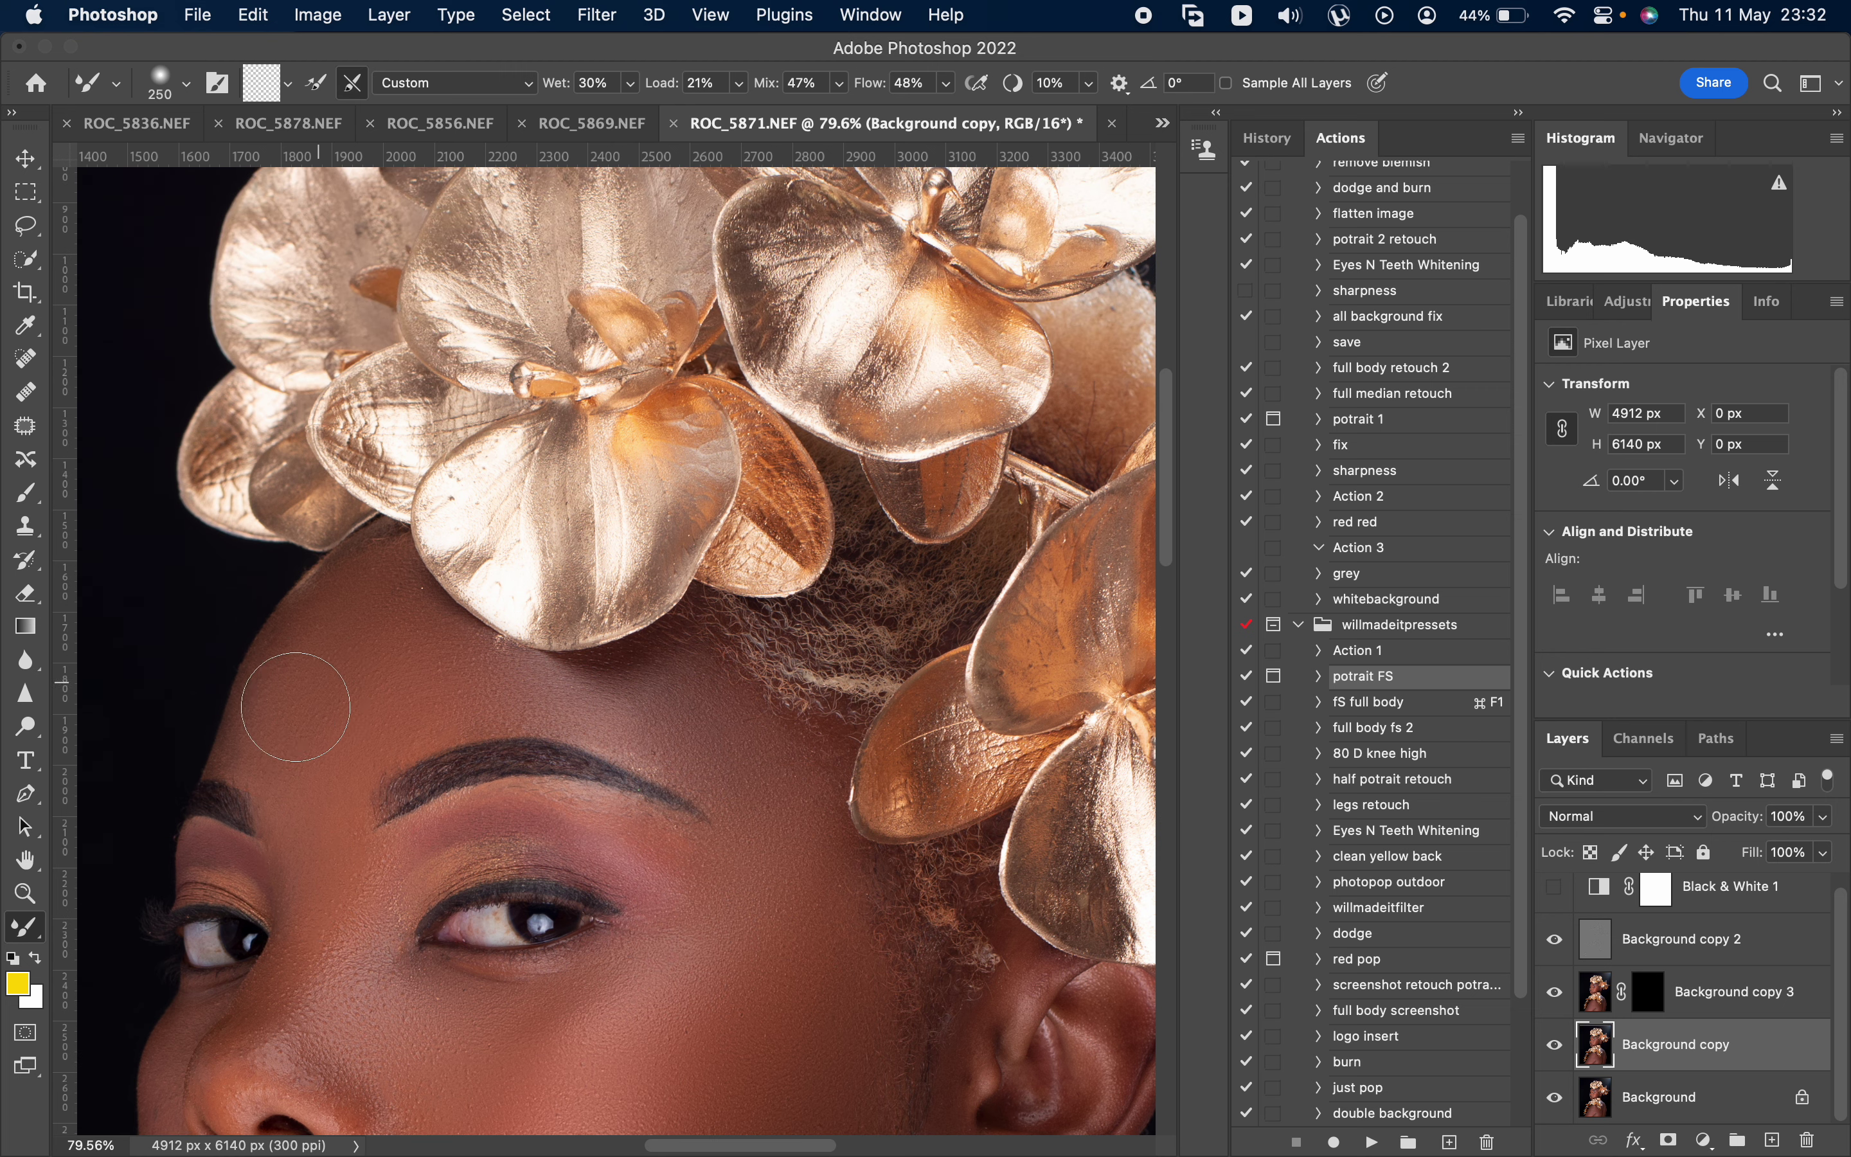
scroll(527, 711, "down", 9)
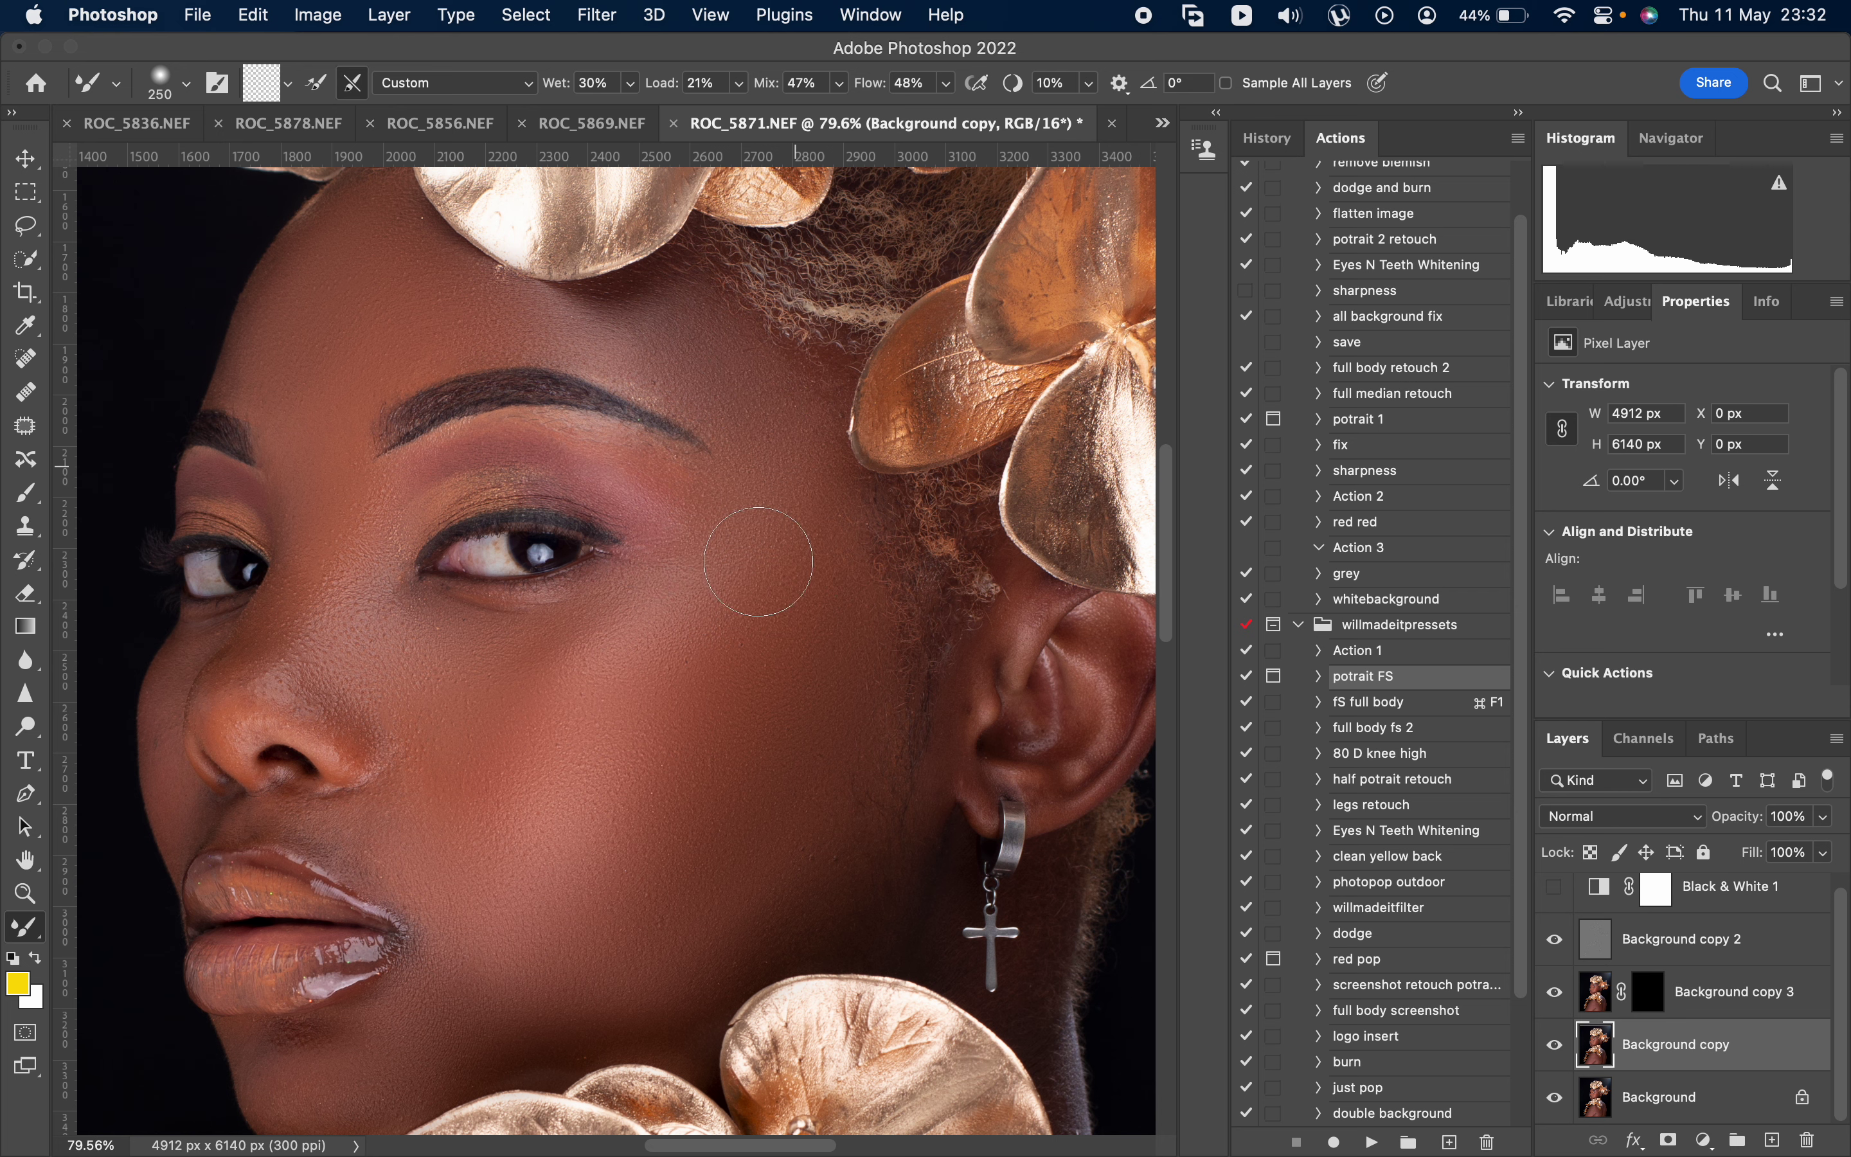
scroll(734, 566, "up", 1)
key("bracketleft")
key("bracketleft")
key("bracketleft")
key("bracketleft")
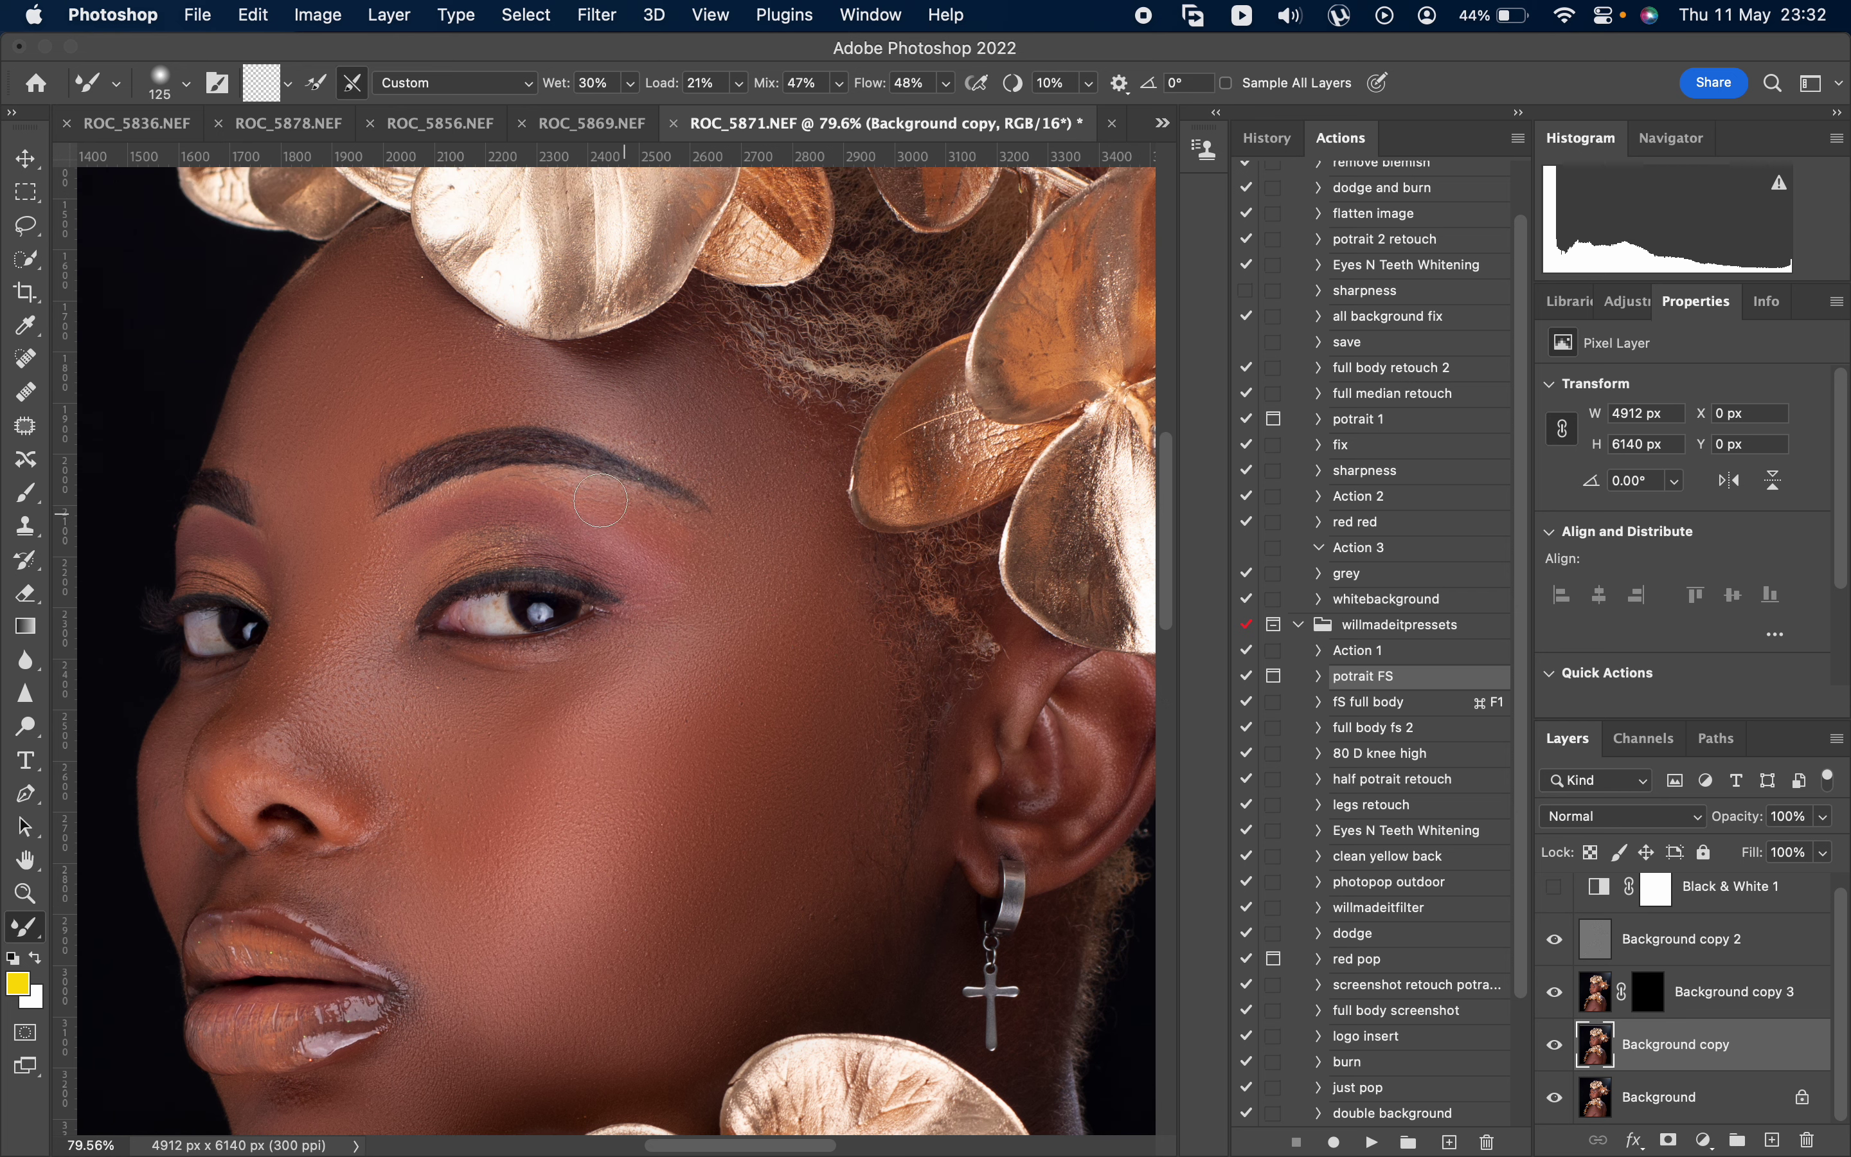
scroll(728, 622, "up", 3)
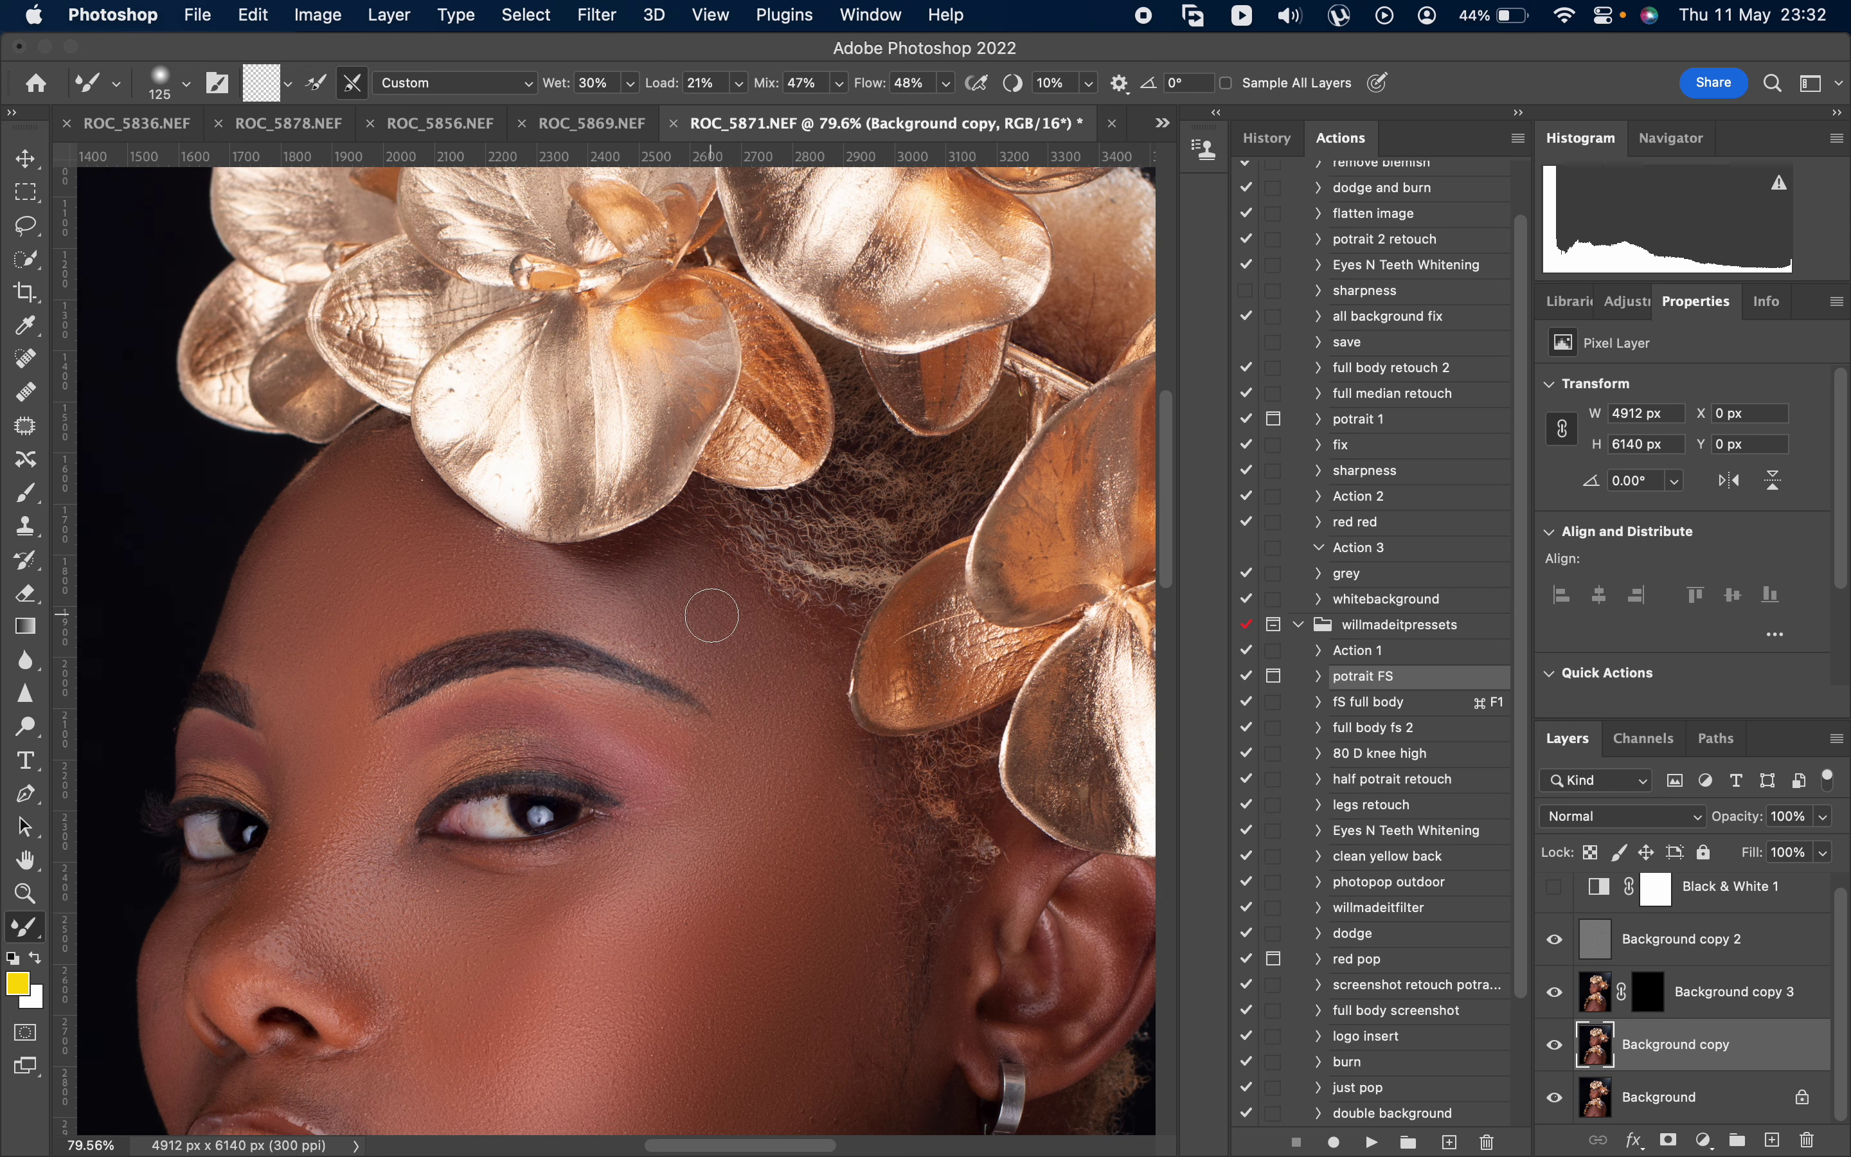
key("bracketright")
key("bracketright")
key("bracketright")
key("bracketright")
key("bracketright")
scroll(680, 857, "down", 5)
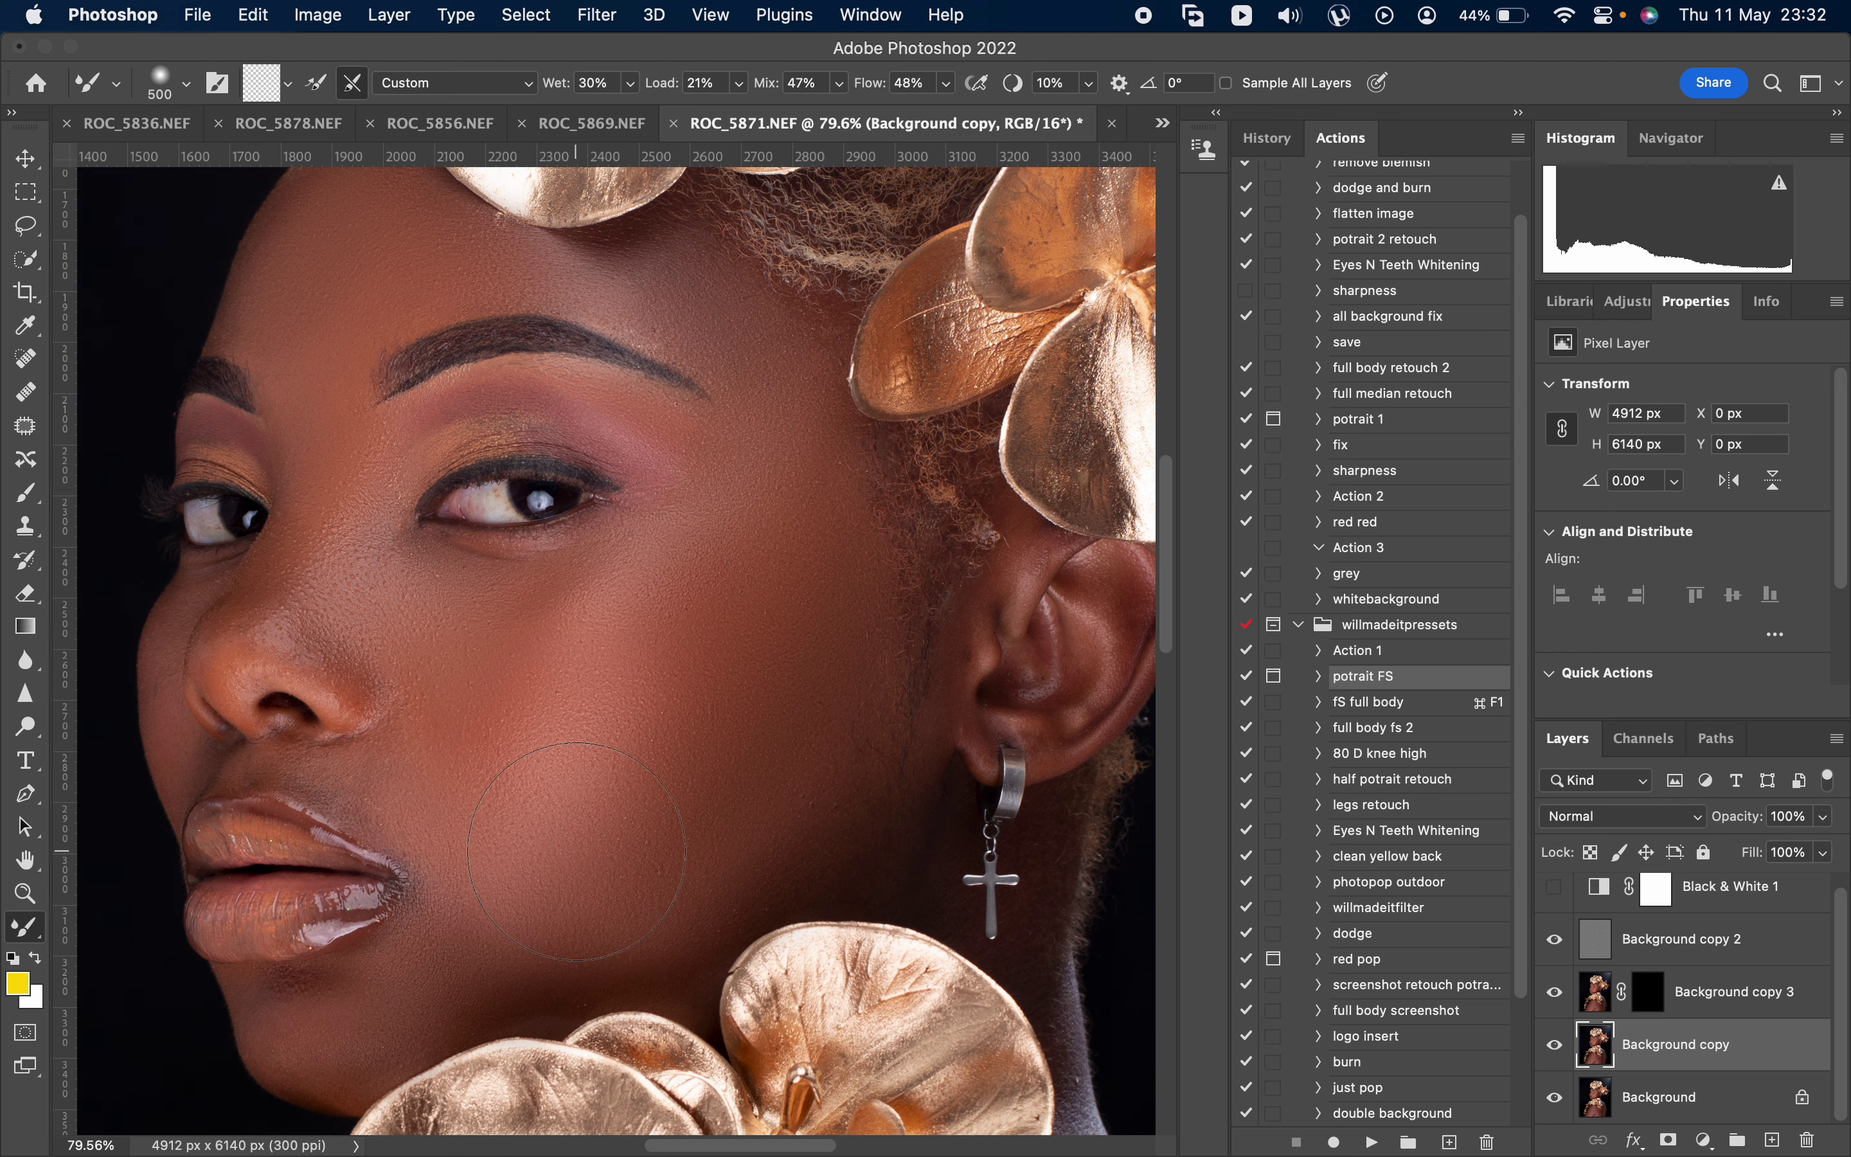
- Blend under the eye, beside the nose and above the lip at 100–400 px, then zoom out to 25%
key("bracketleft")
scroll(548, 812, "down", 1)
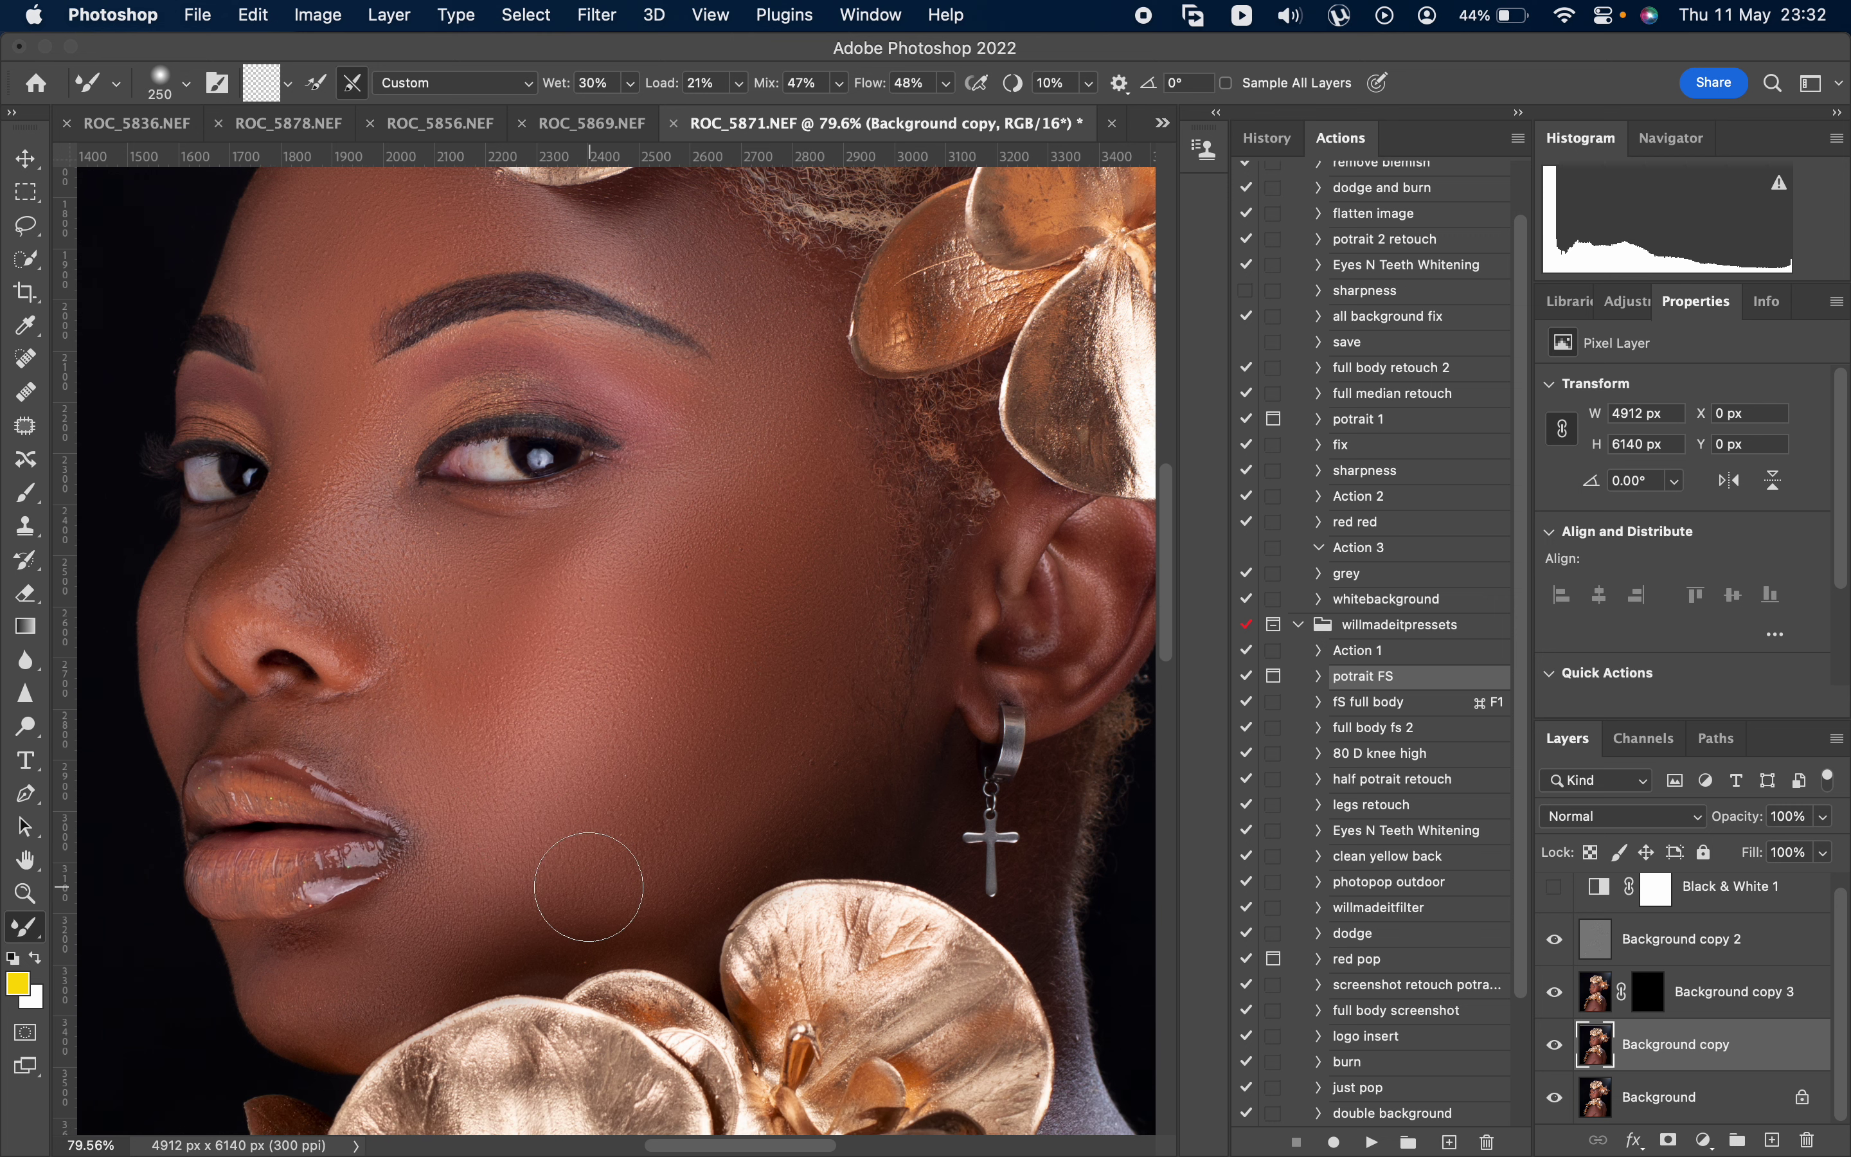
key("bracketleft")
key("bracketleft")
key("bracketleft")
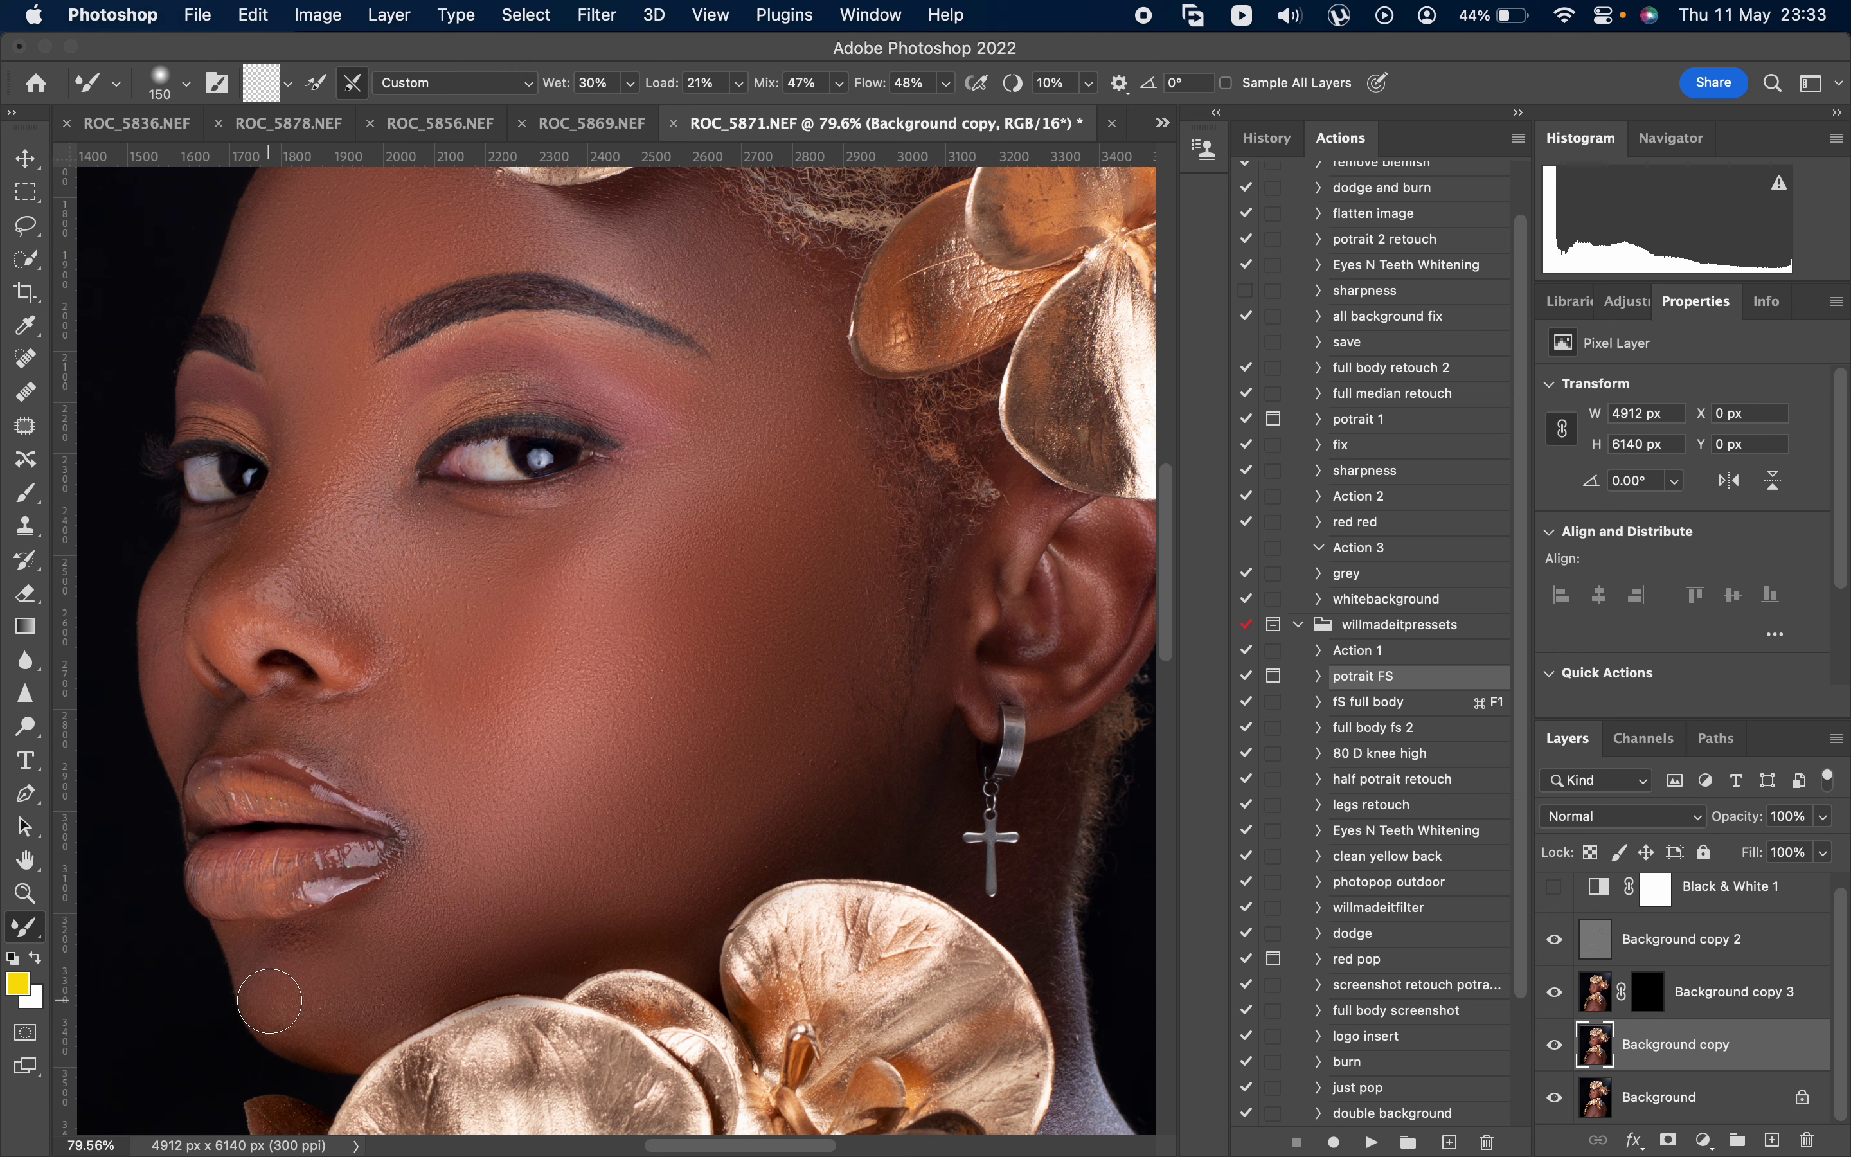
scroll(373, 1044, "up", 5)
key("bracketright")
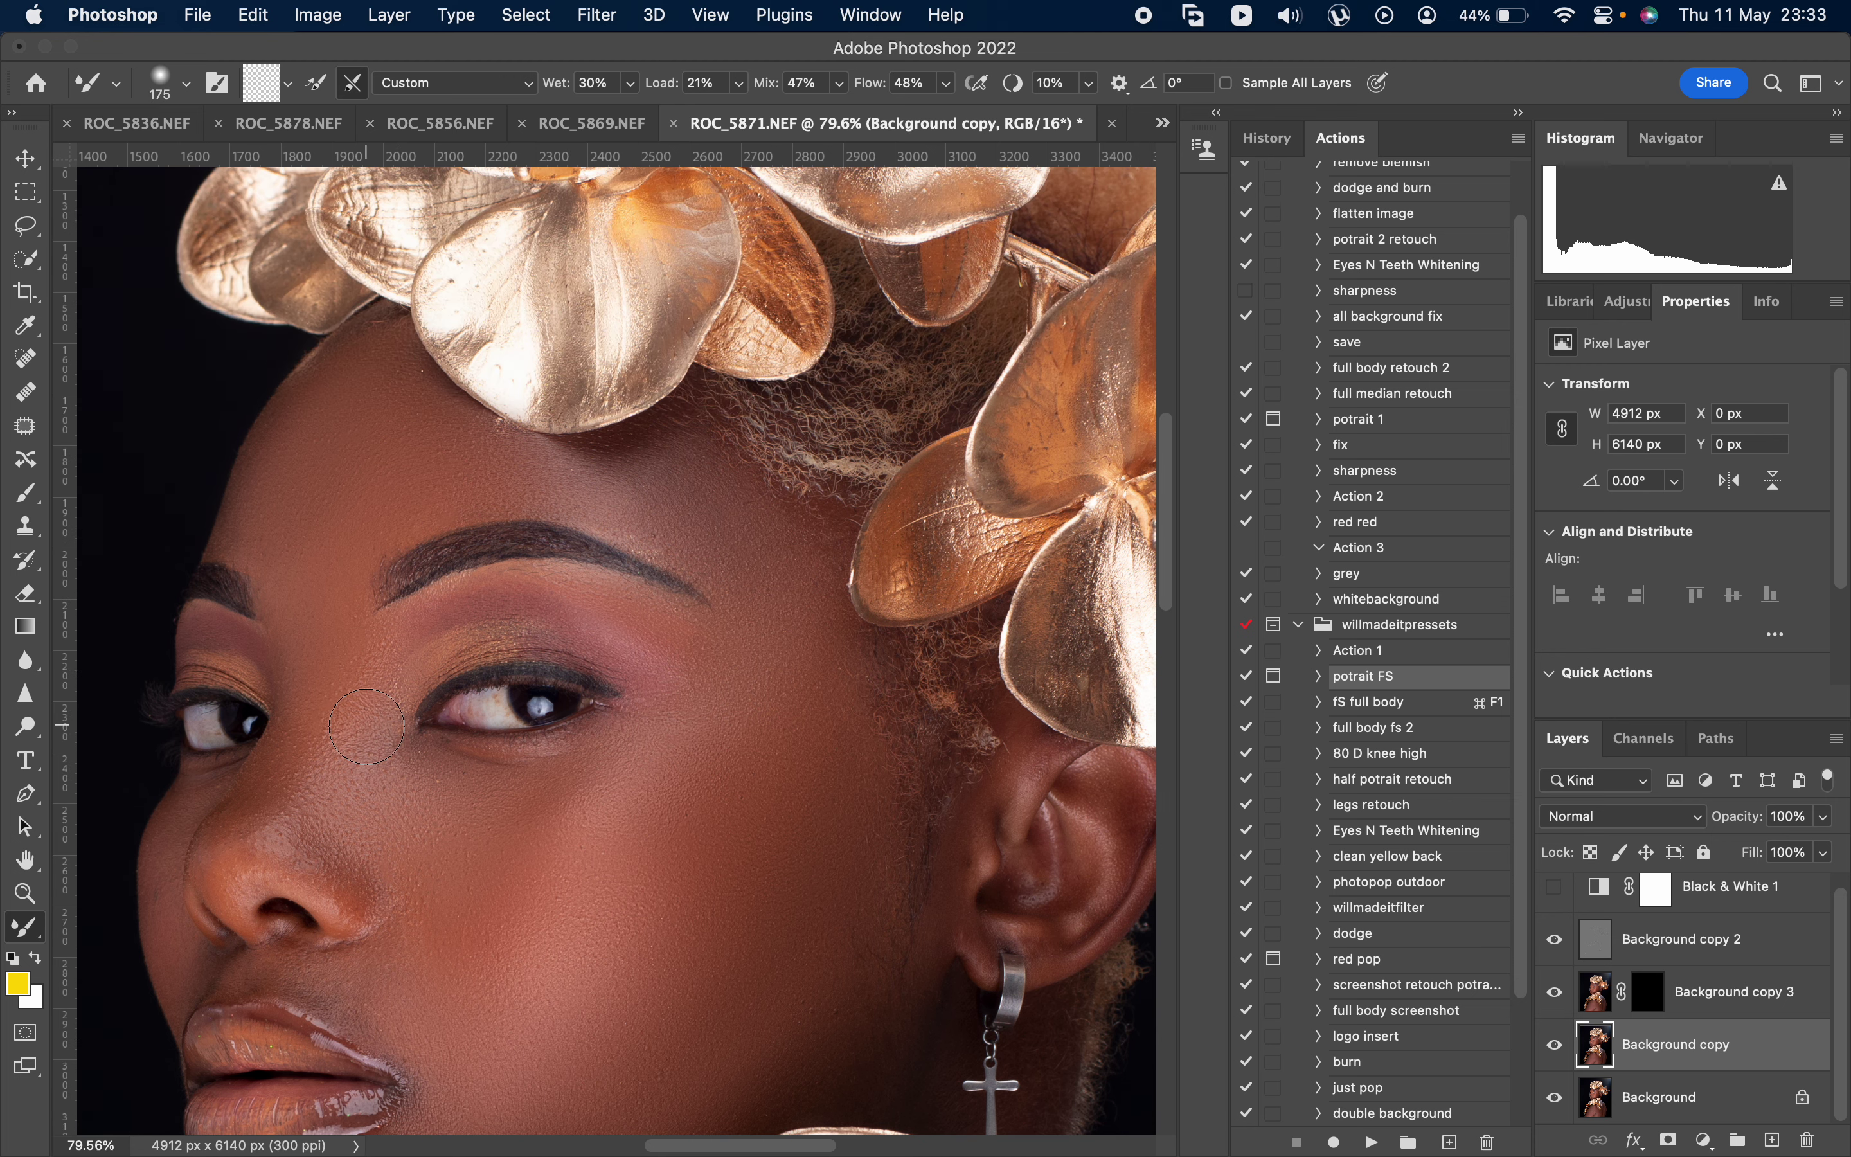
scroll(252, 812, "down", 3)
key("bracketleft")
key("bracketleft")
key("bracketleft")
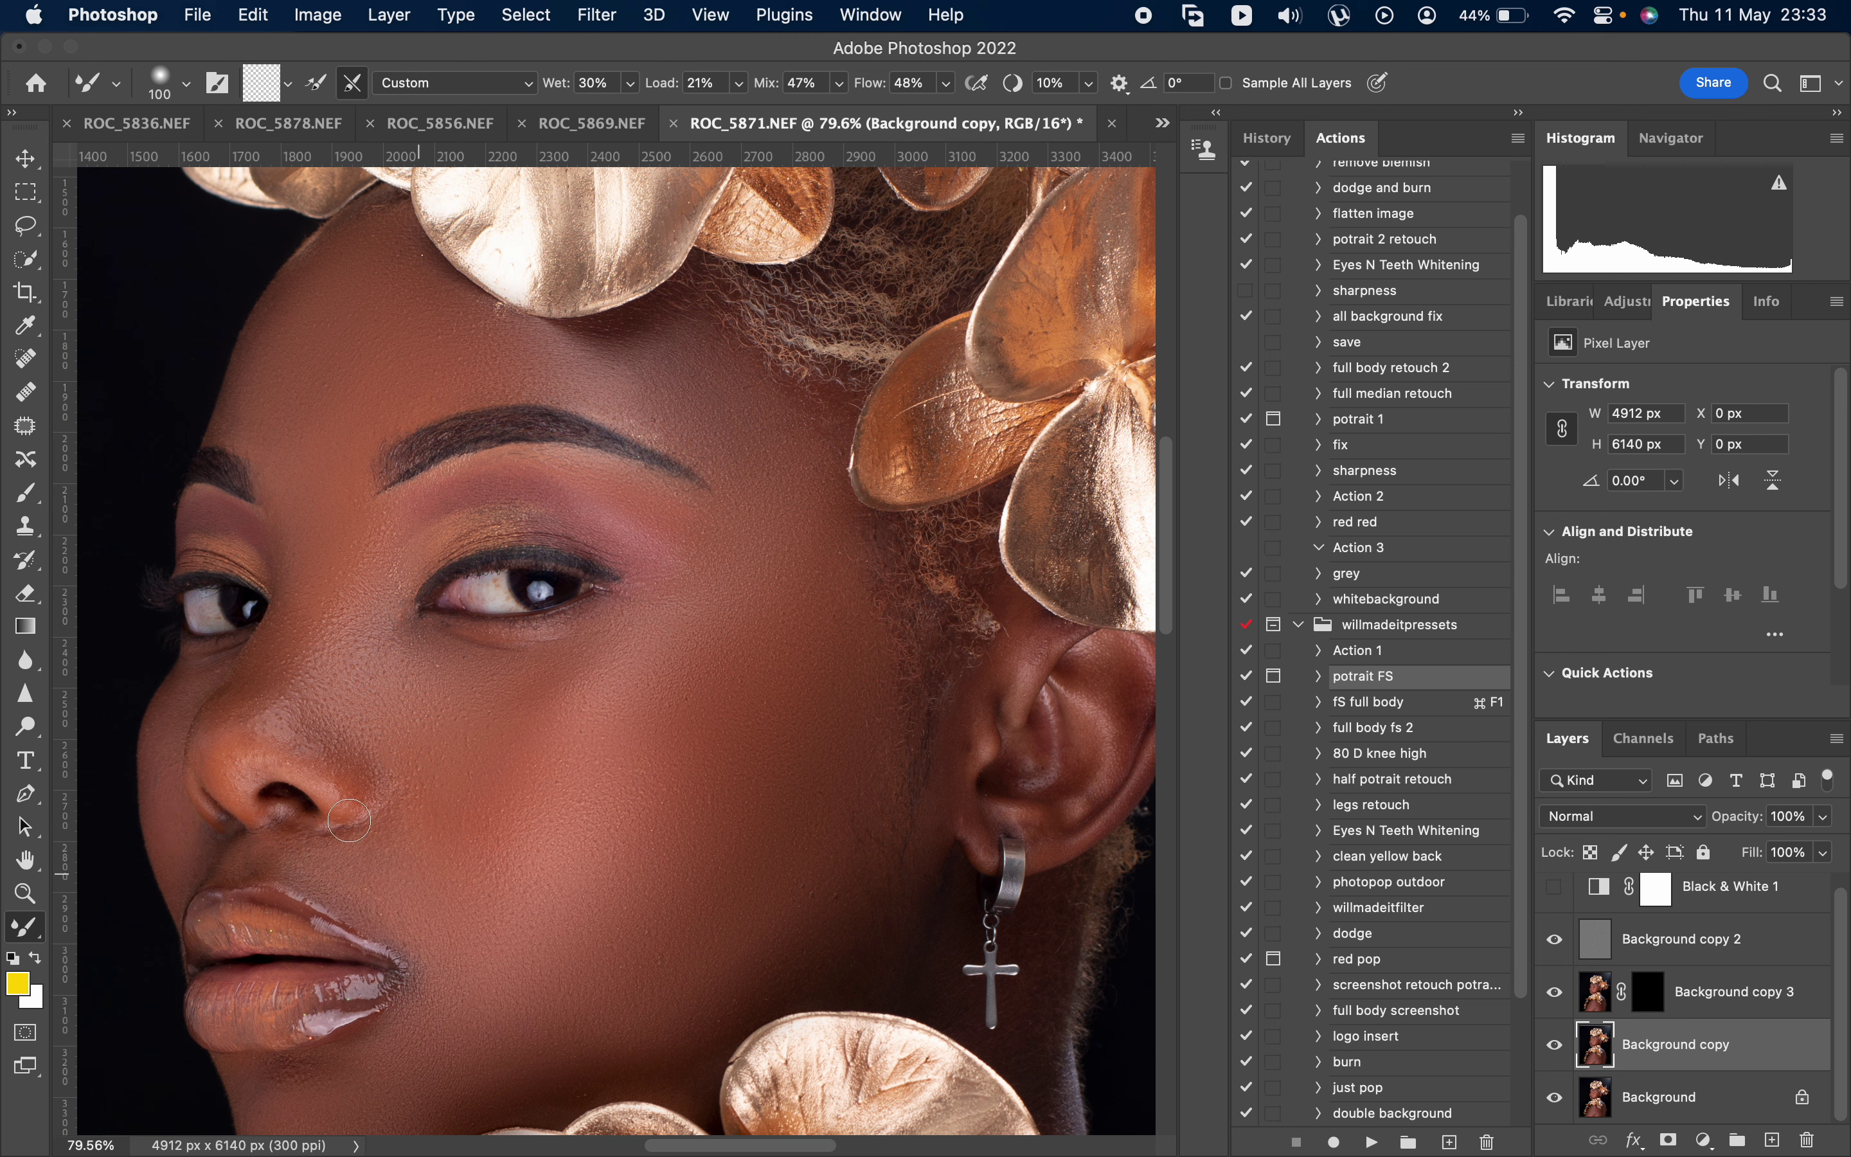
scroll(350, 820, "up", 3)
key("bracketright")
key("bracketright")
key("bracketright")
key("bracketright")
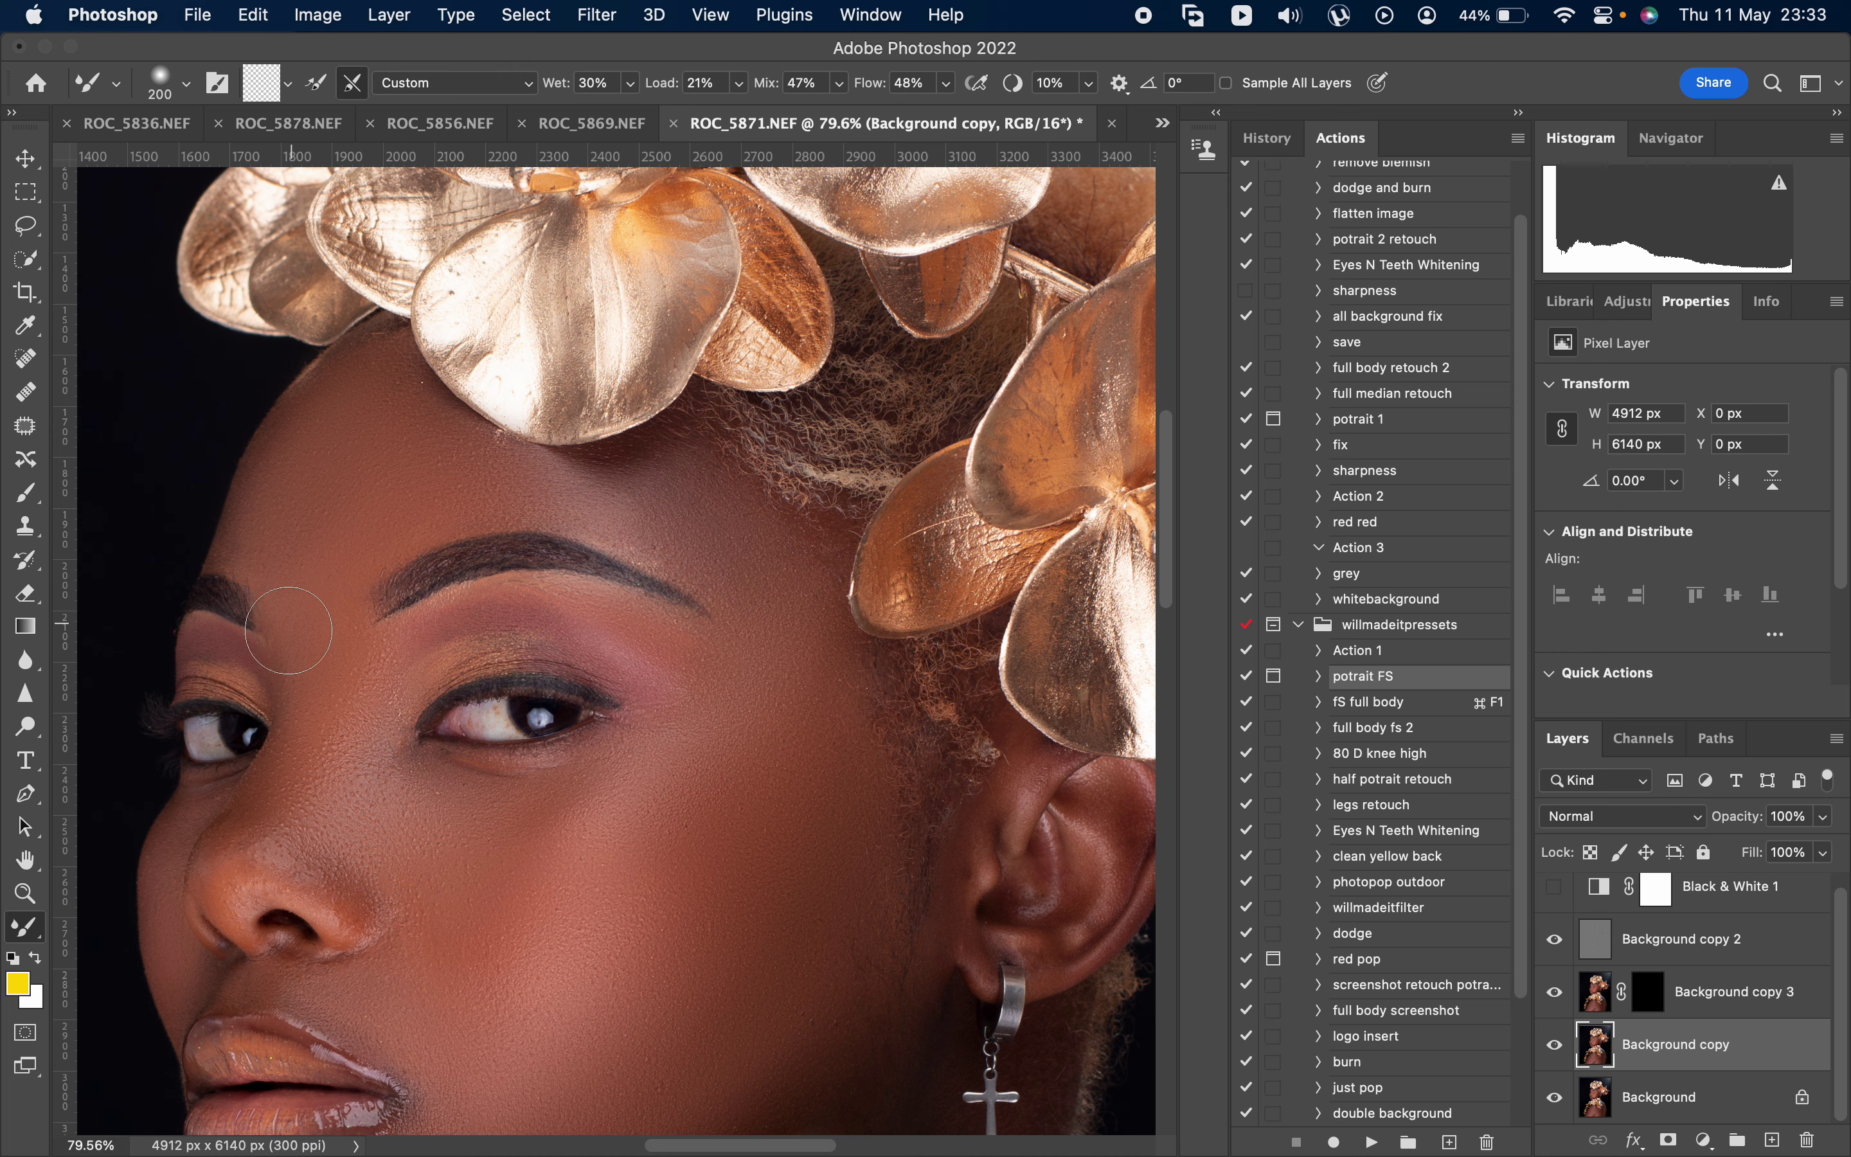
key("super+minus")
key("super+minus")
key("super+minus")
key("super+minus")
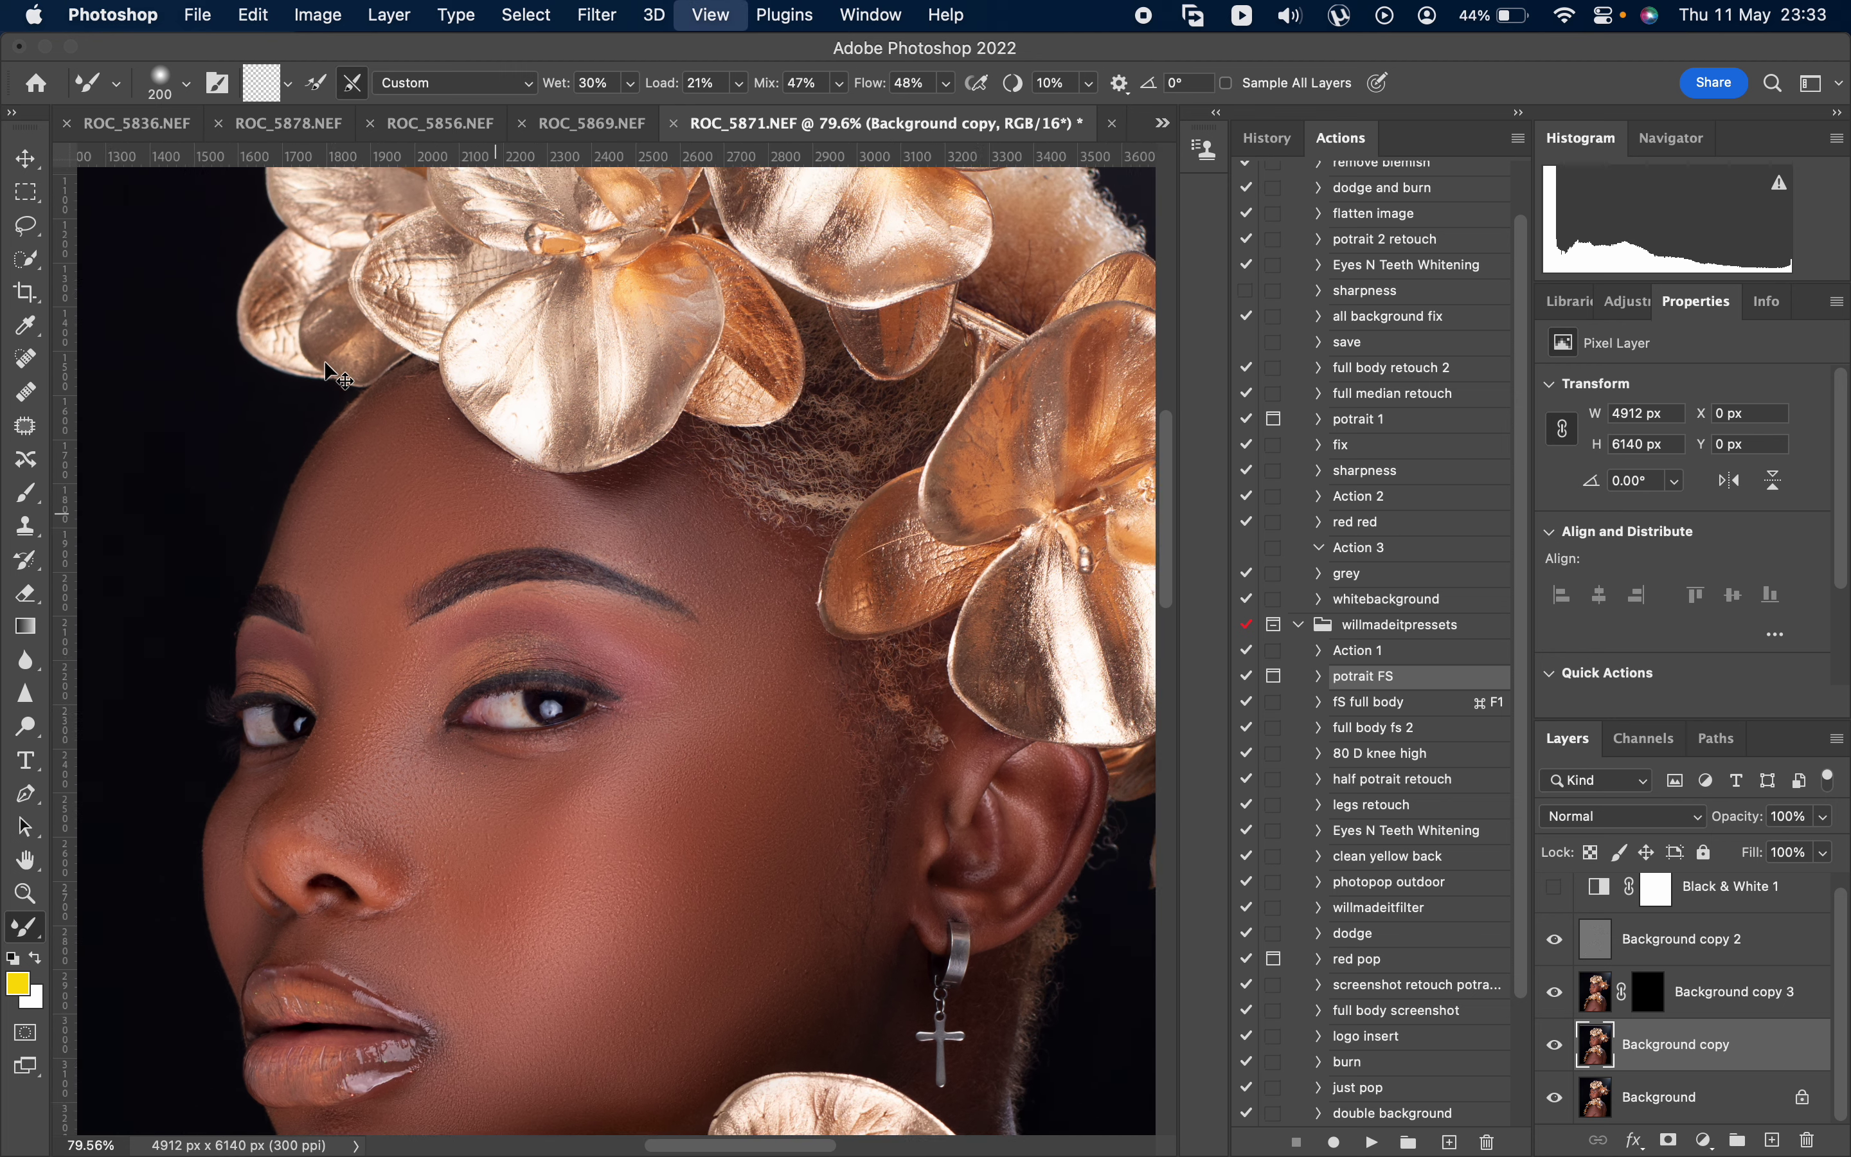
- Zoom in on the face and smooth the cheek skin near the ear with a 300 px Mixer Brush
scroll(516, 434, "down", 5)
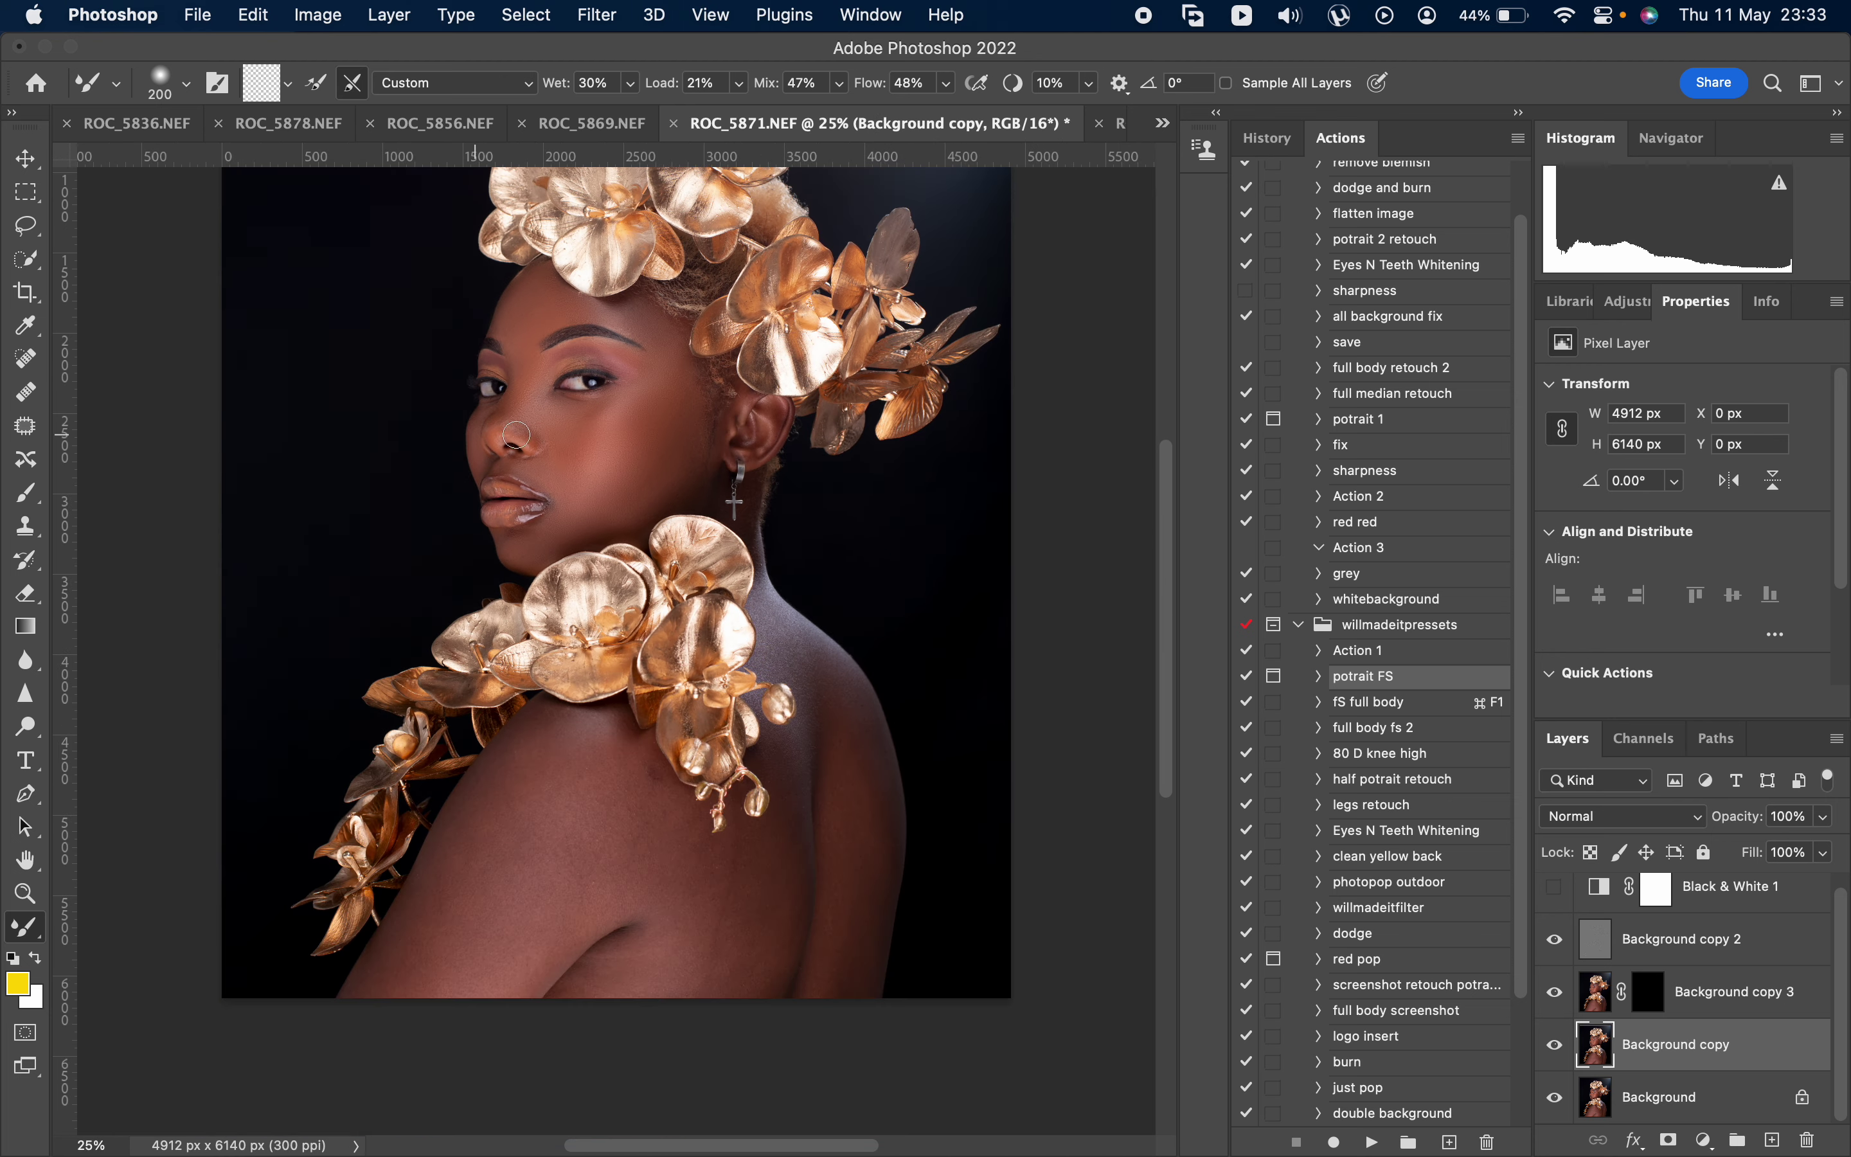
scroll(794, 711, "up", 3)
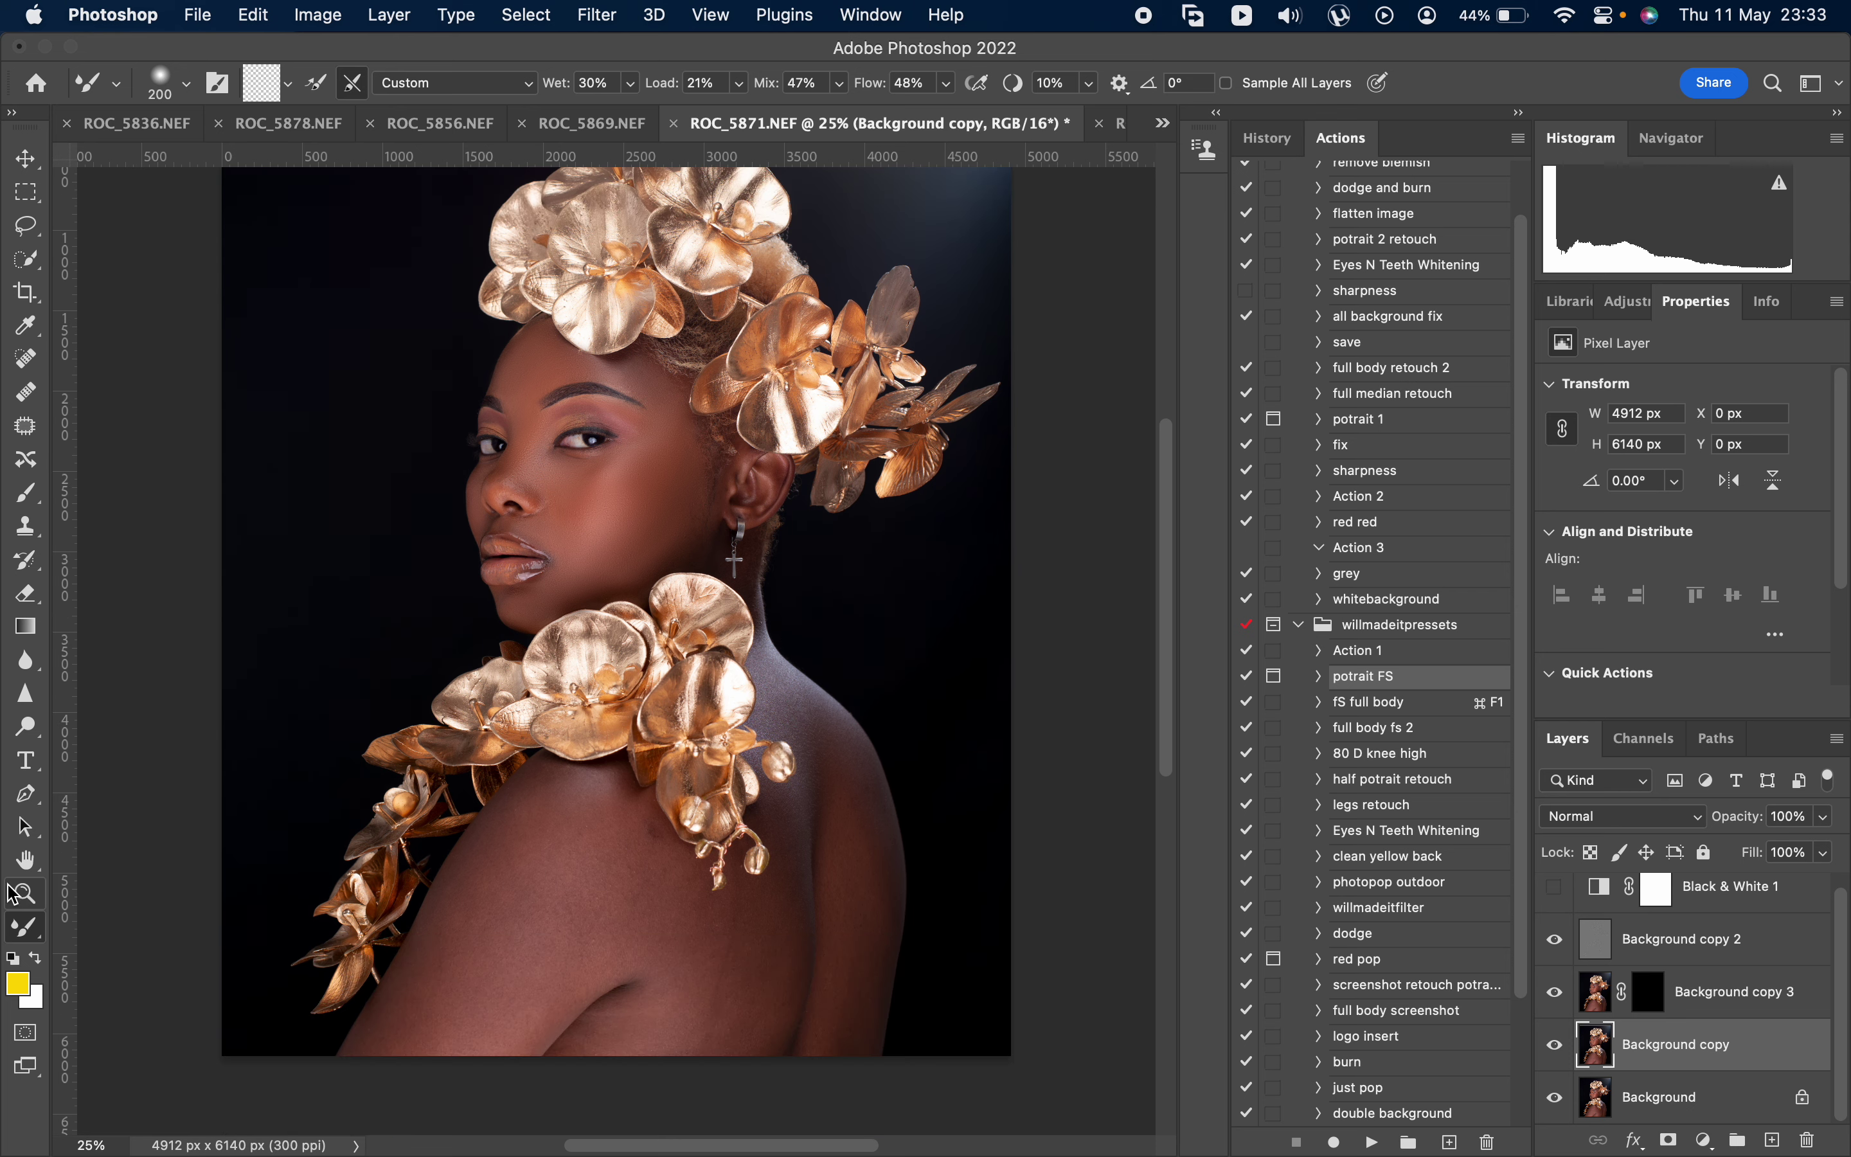
left_click(25, 892)
left_click_drag(375, 373, 772, 660)
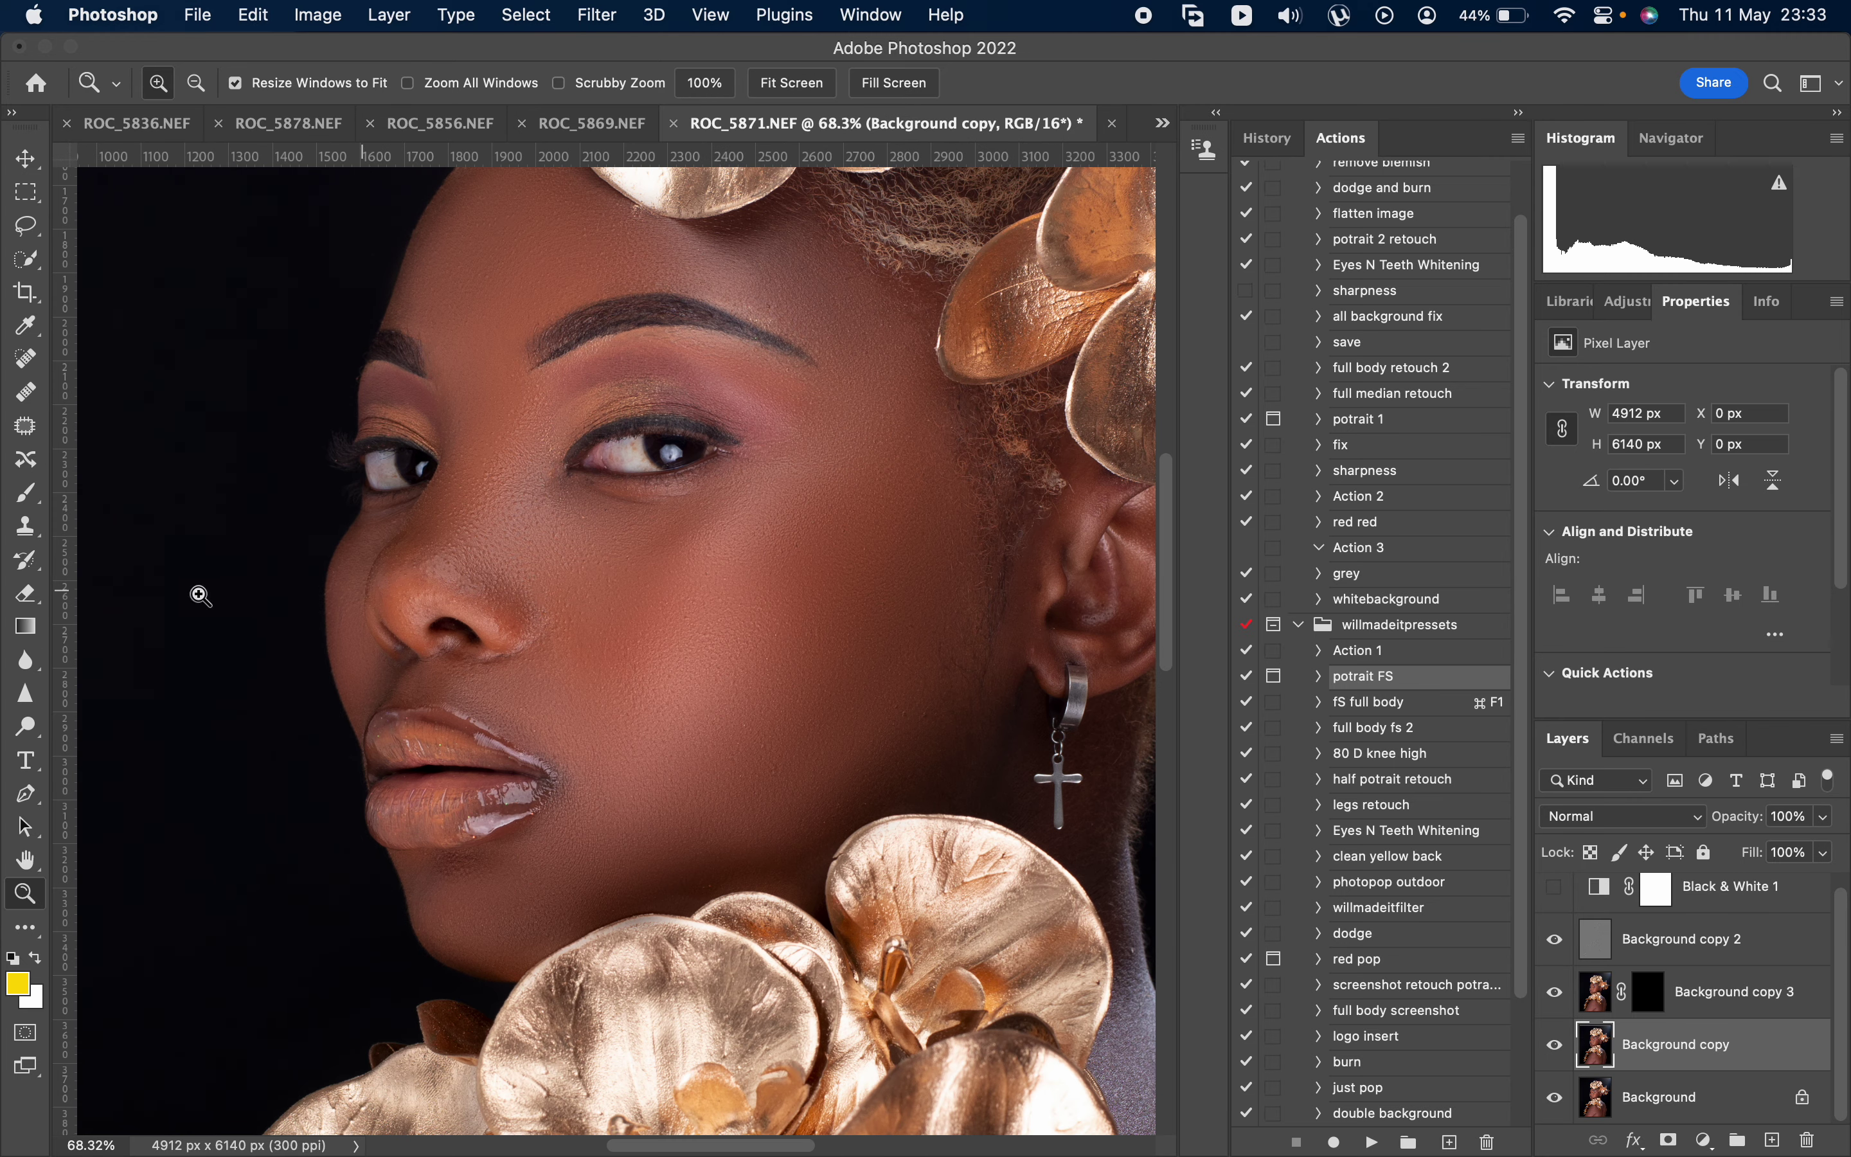
left_click(25, 924)
key("bracketright")
key("bracketright")
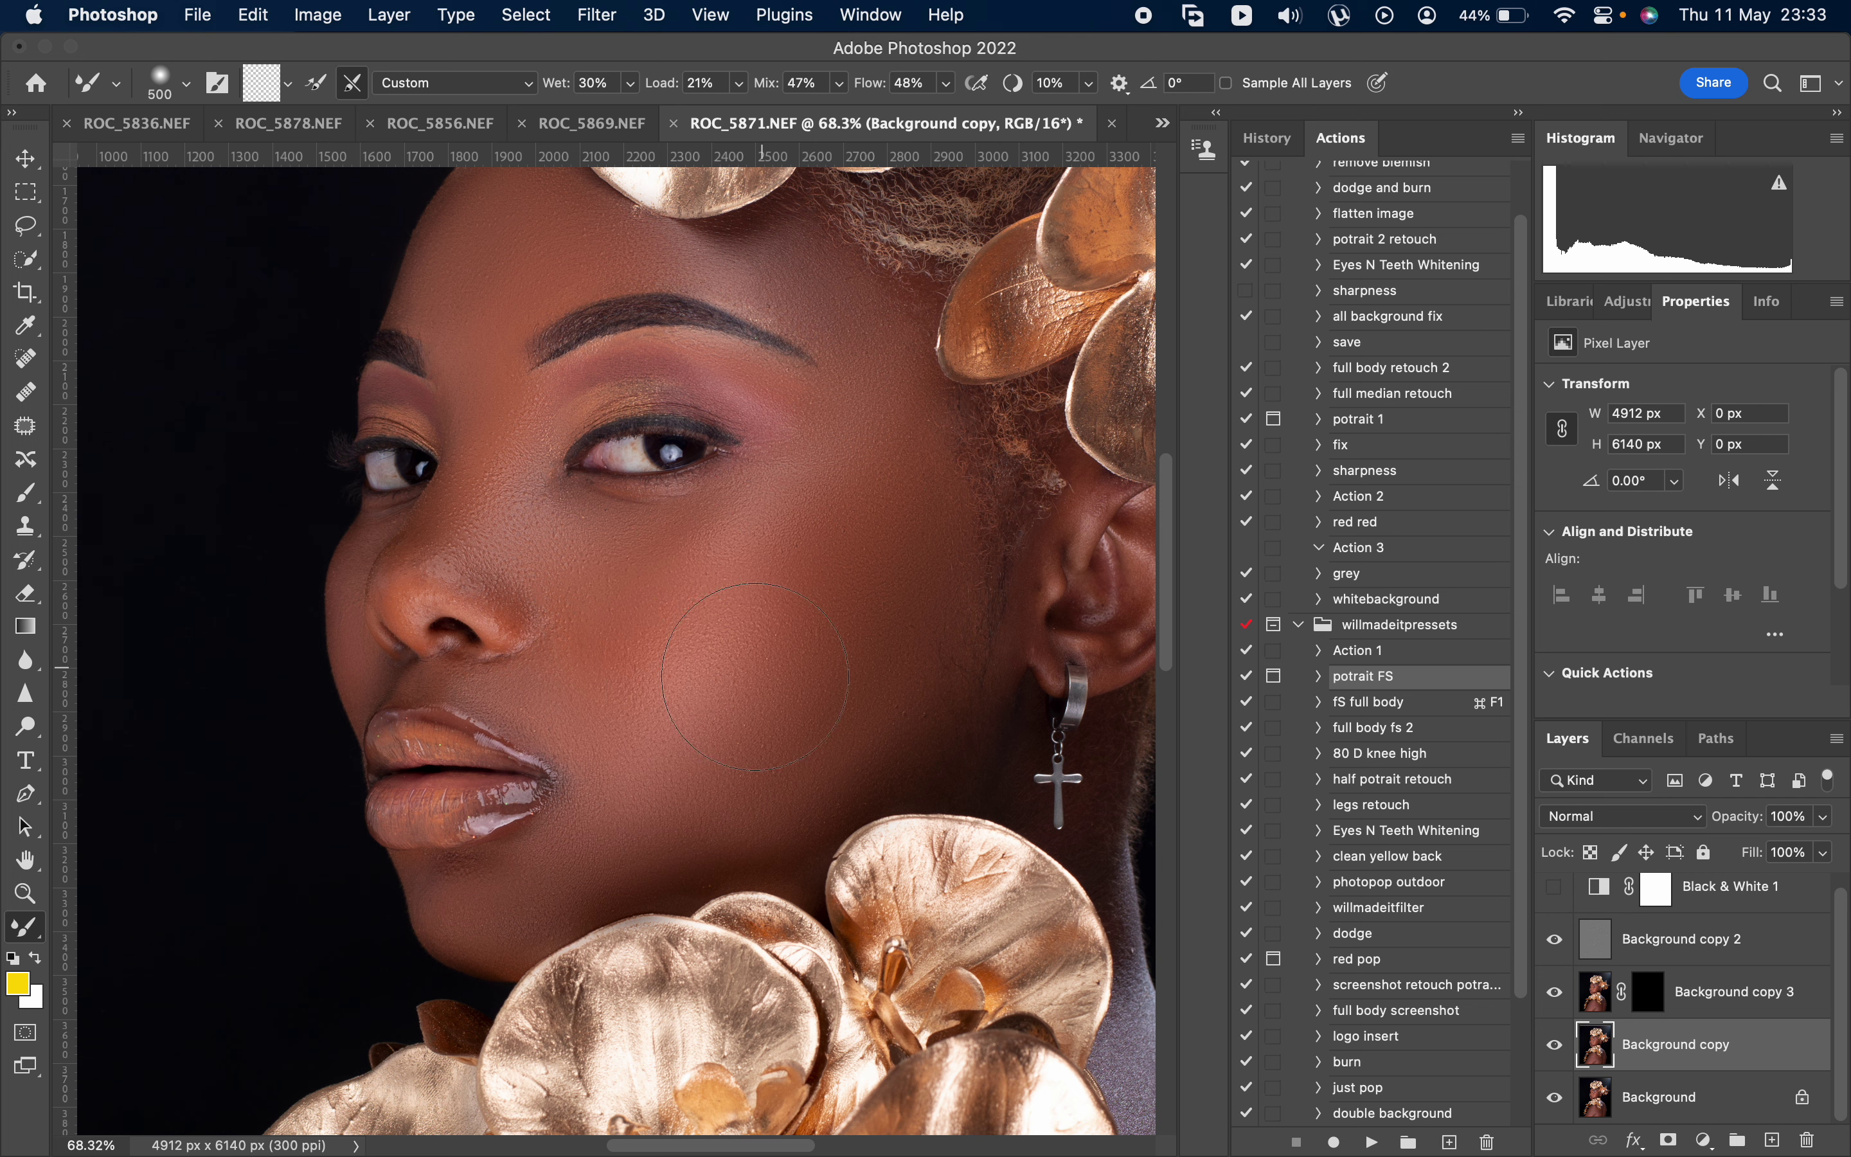
mouse_move(784, 656)
left_mouse_down()
mouse_move(846, 620)
mouse_move(867, 558)
mouse_move(663, 731)
left_mouse_up()
- Zoom out and smooth the upper and lower shoulder skin with a 500–800 px brush
scroll(687, 600, "down", 10)
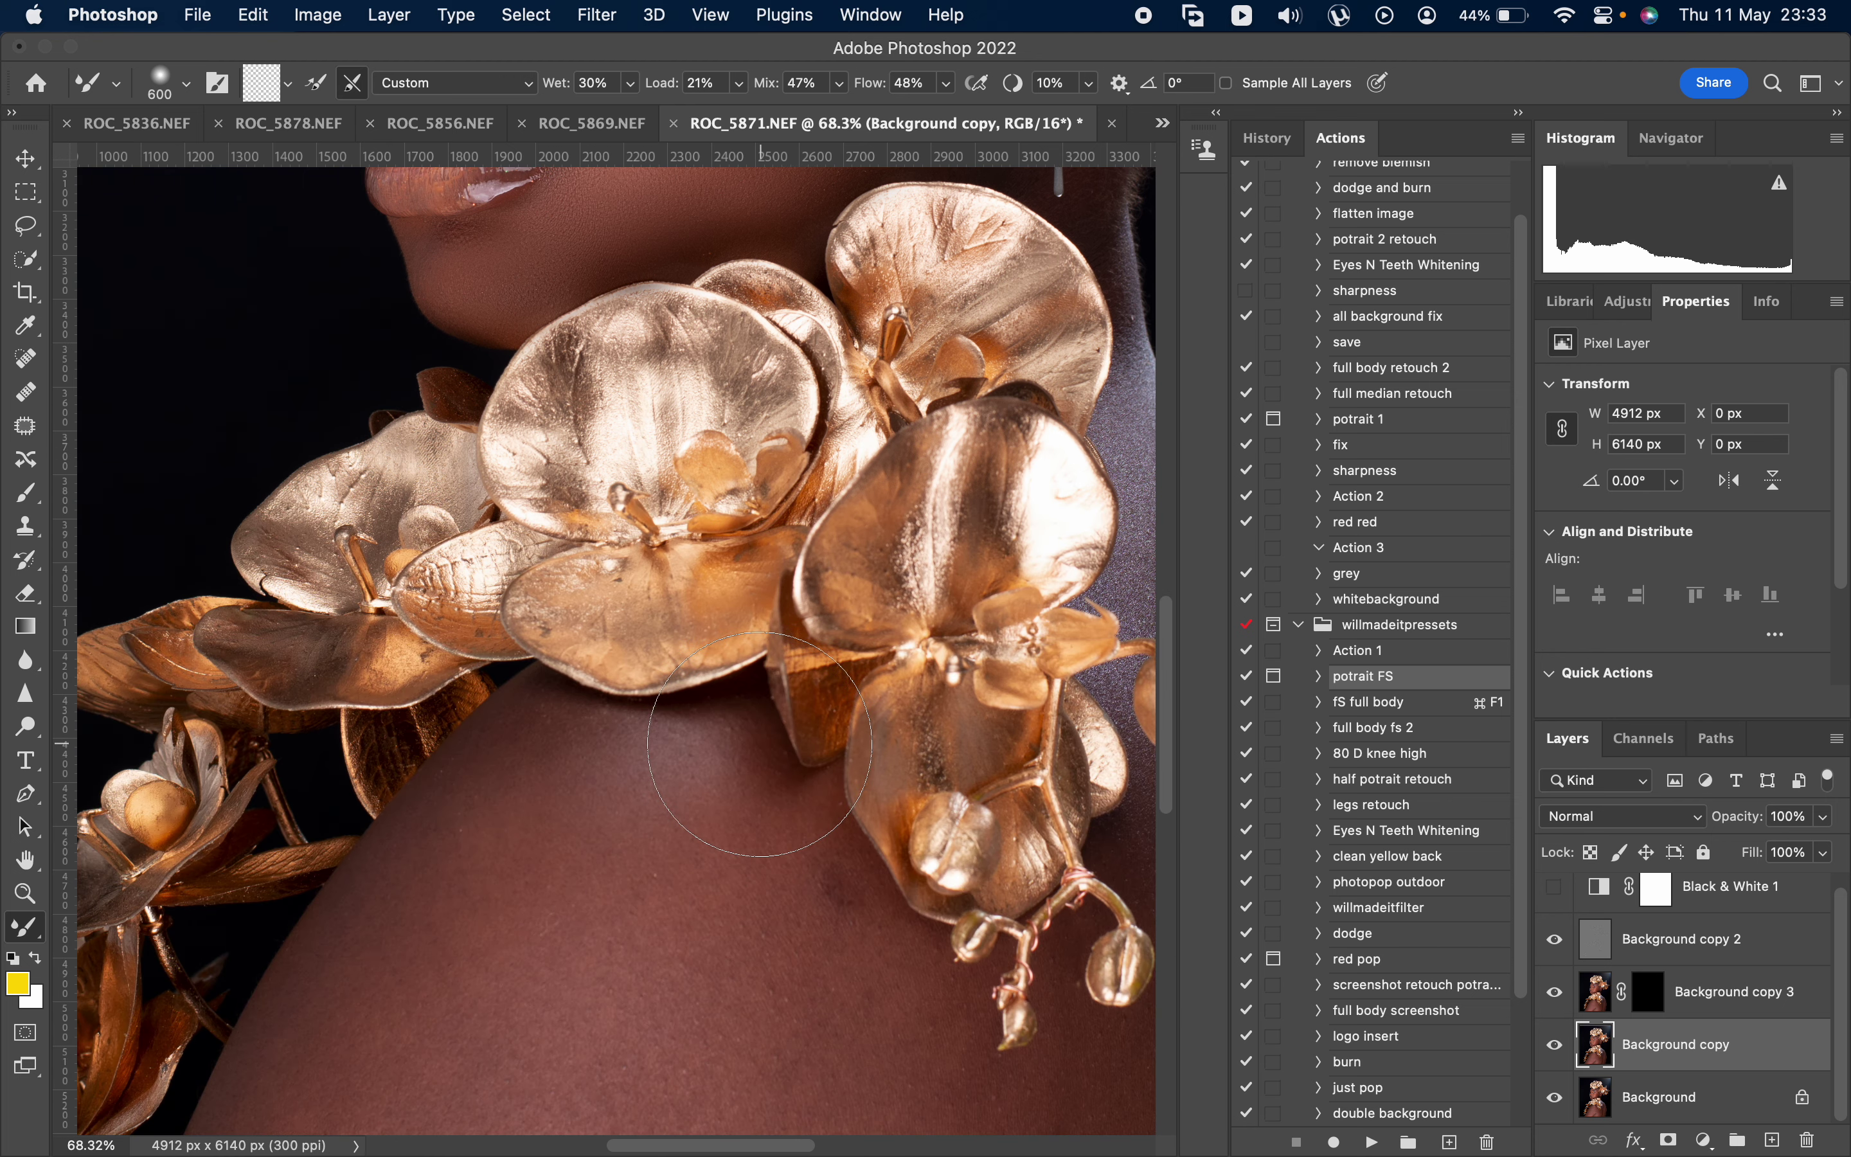
key("bracketright")
key("bracketright")
key("super+minus")
key("super+minus")
key("super+minus")
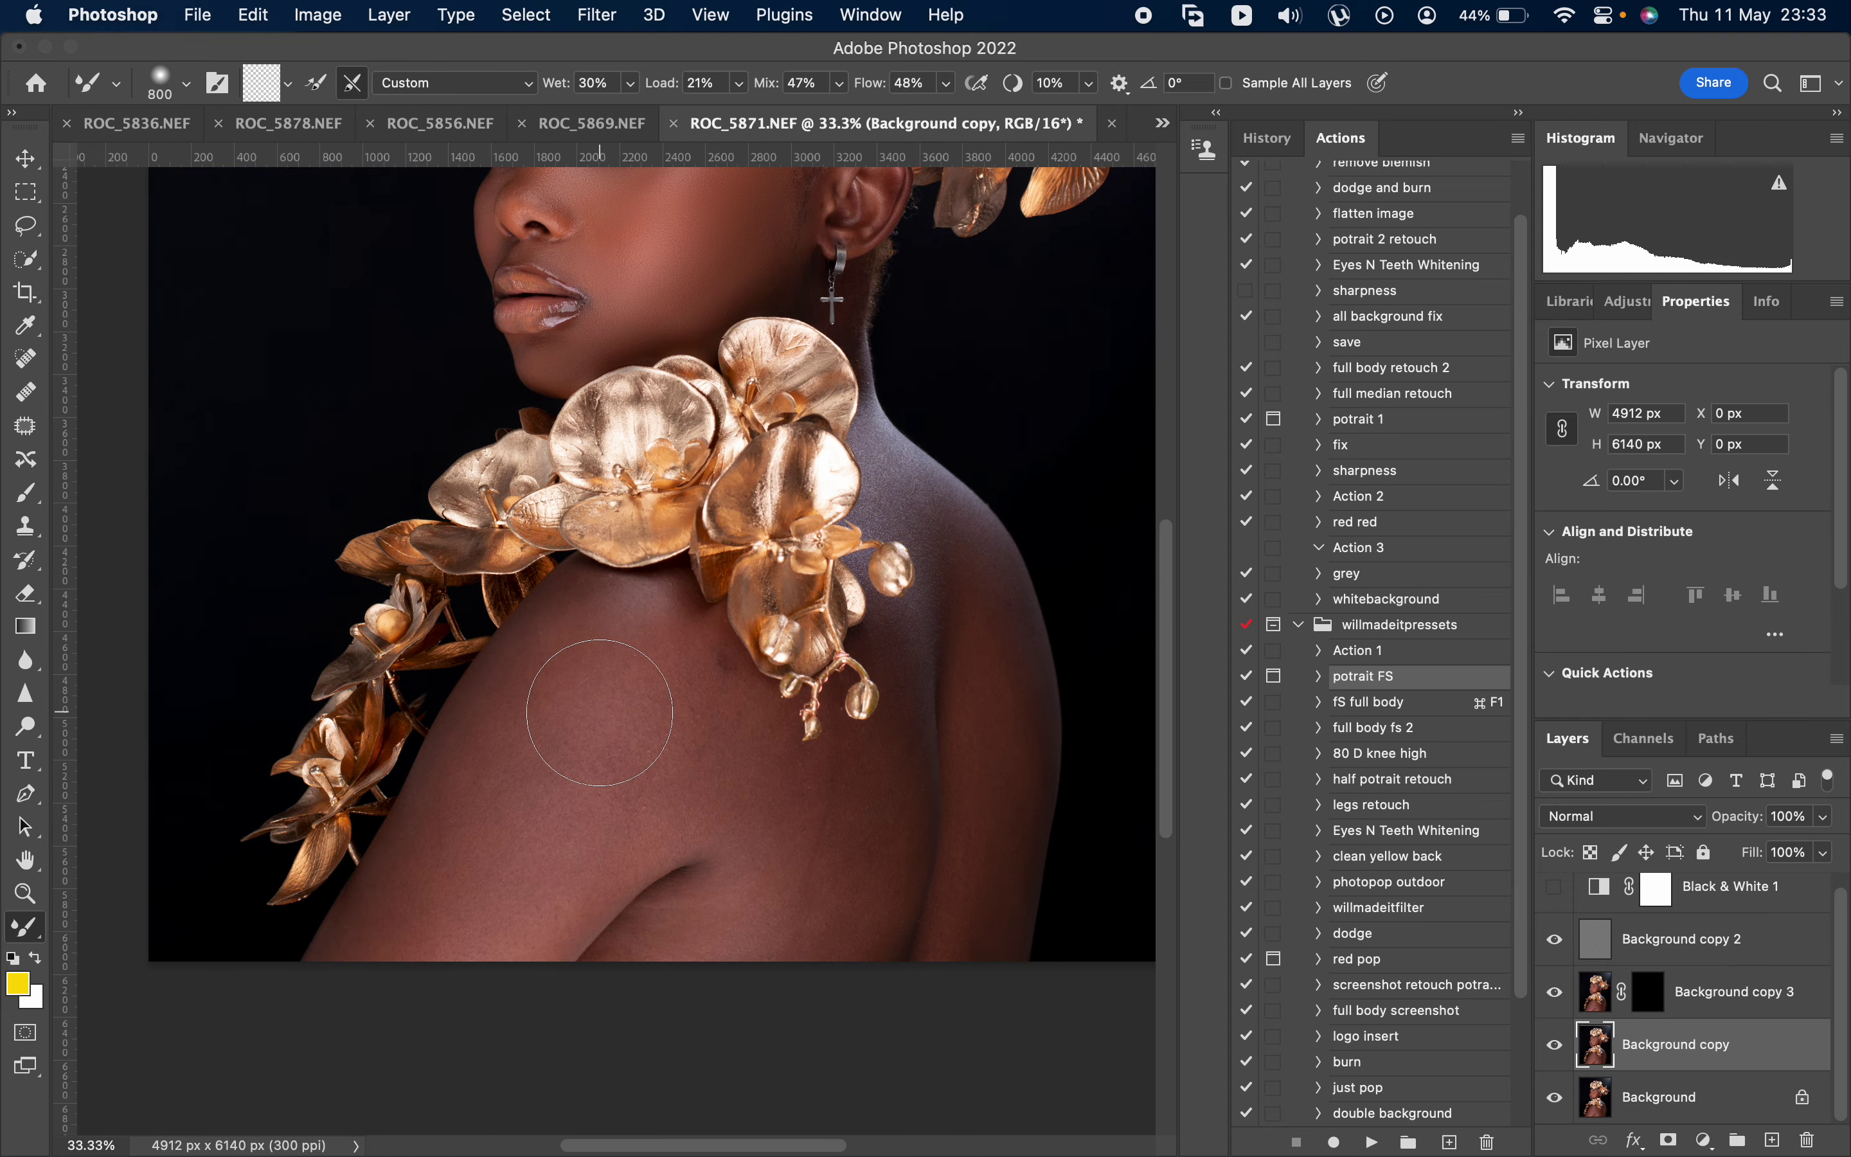
mouse_move(599, 712)
left_mouse_down()
mouse_move(535, 769)
mouse_move(611, 688)
mouse_move(565, 779)
mouse_move(475, 847)
mouse_move(529, 777)
mouse_move(404, 965)
mouse_move(516, 736)
mouse_move(487, 765)
mouse_move(471, 798)
mouse_move(599, 674)
mouse_move(549, 677)
mouse_move(593, 659)
mouse_move(645, 738)
mouse_move(652, 804)
mouse_move(488, 901)
mouse_move(566, 849)
mouse_move(669, 682)
mouse_move(669, 698)
mouse_move(536, 682)
mouse_move(516, 703)
mouse_move(558, 661)
mouse_move(753, 891)
mouse_move(804, 883)
mouse_move(789, 997)
mouse_move(654, 993)
mouse_move(792, 892)
mouse_move(785, 867)
mouse_move(809, 876)
mouse_move(846, 785)
mouse_move(763, 838)
left_mouse_up()
key("bracketleft")
key("bracketleft")
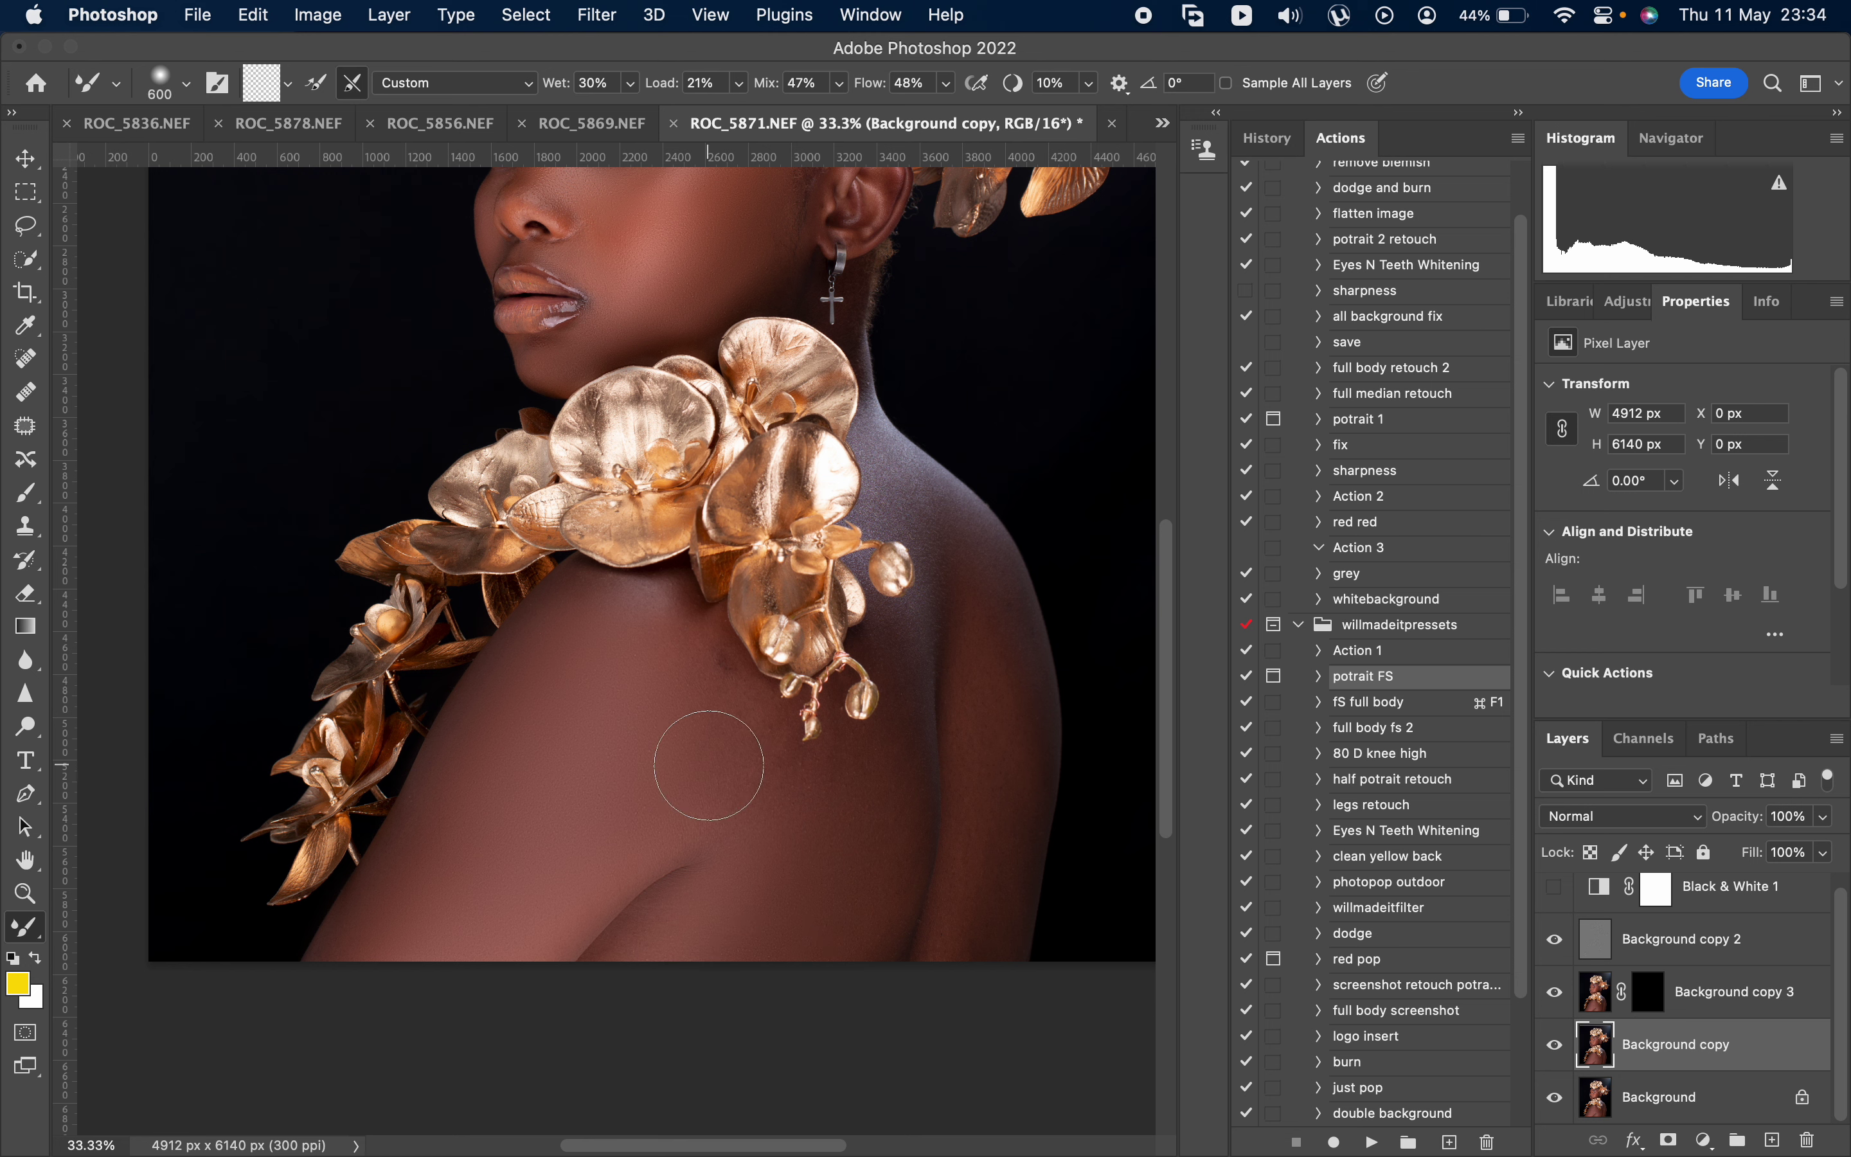
mouse_move(689, 702)
left_mouse_down()
mouse_move(690, 645)
mouse_move(639, 719)
mouse_move(657, 648)
mouse_move(576, 671)
mouse_move(471, 850)
mouse_move(524, 719)
left_mouse_up()
mouse_move(595, 603)
left_mouse_down()
mouse_move(528, 685)
mouse_move(550, 723)
mouse_move(651, 659)
mouse_move(725, 783)
mouse_move(778, 773)
mouse_move(797, 792)
mouse_move(841, 768)
mouse_move(934, 933)
left_mouse_up()
key("bracketleft")
key("bracketleft")
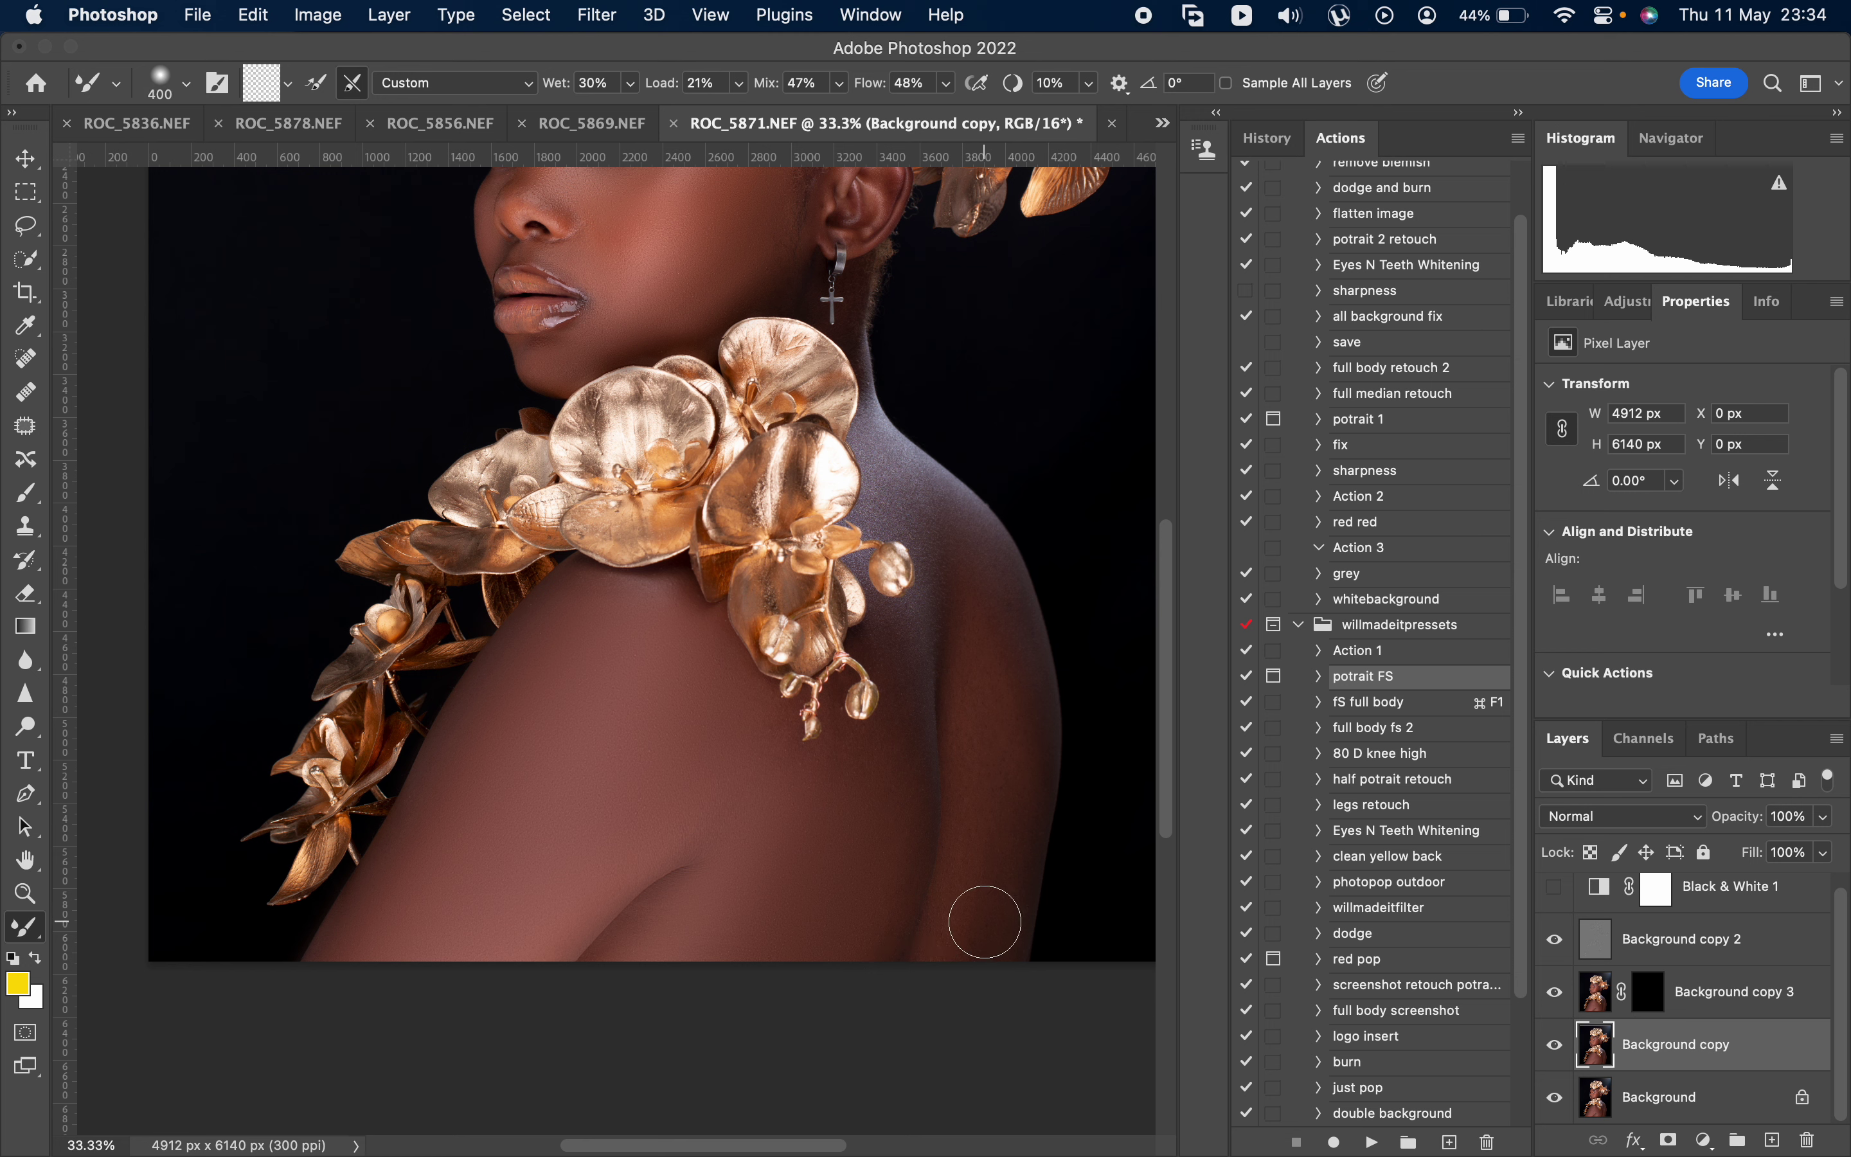
key("bracketright")
key("bracketright")
key("bracketleft")
- Zoom into the shoulder area and blend its skin texture with the Mixer Brush at 250–500 px
left_click(36, 888)
left_click_drag(921, 537, 1138, 827)
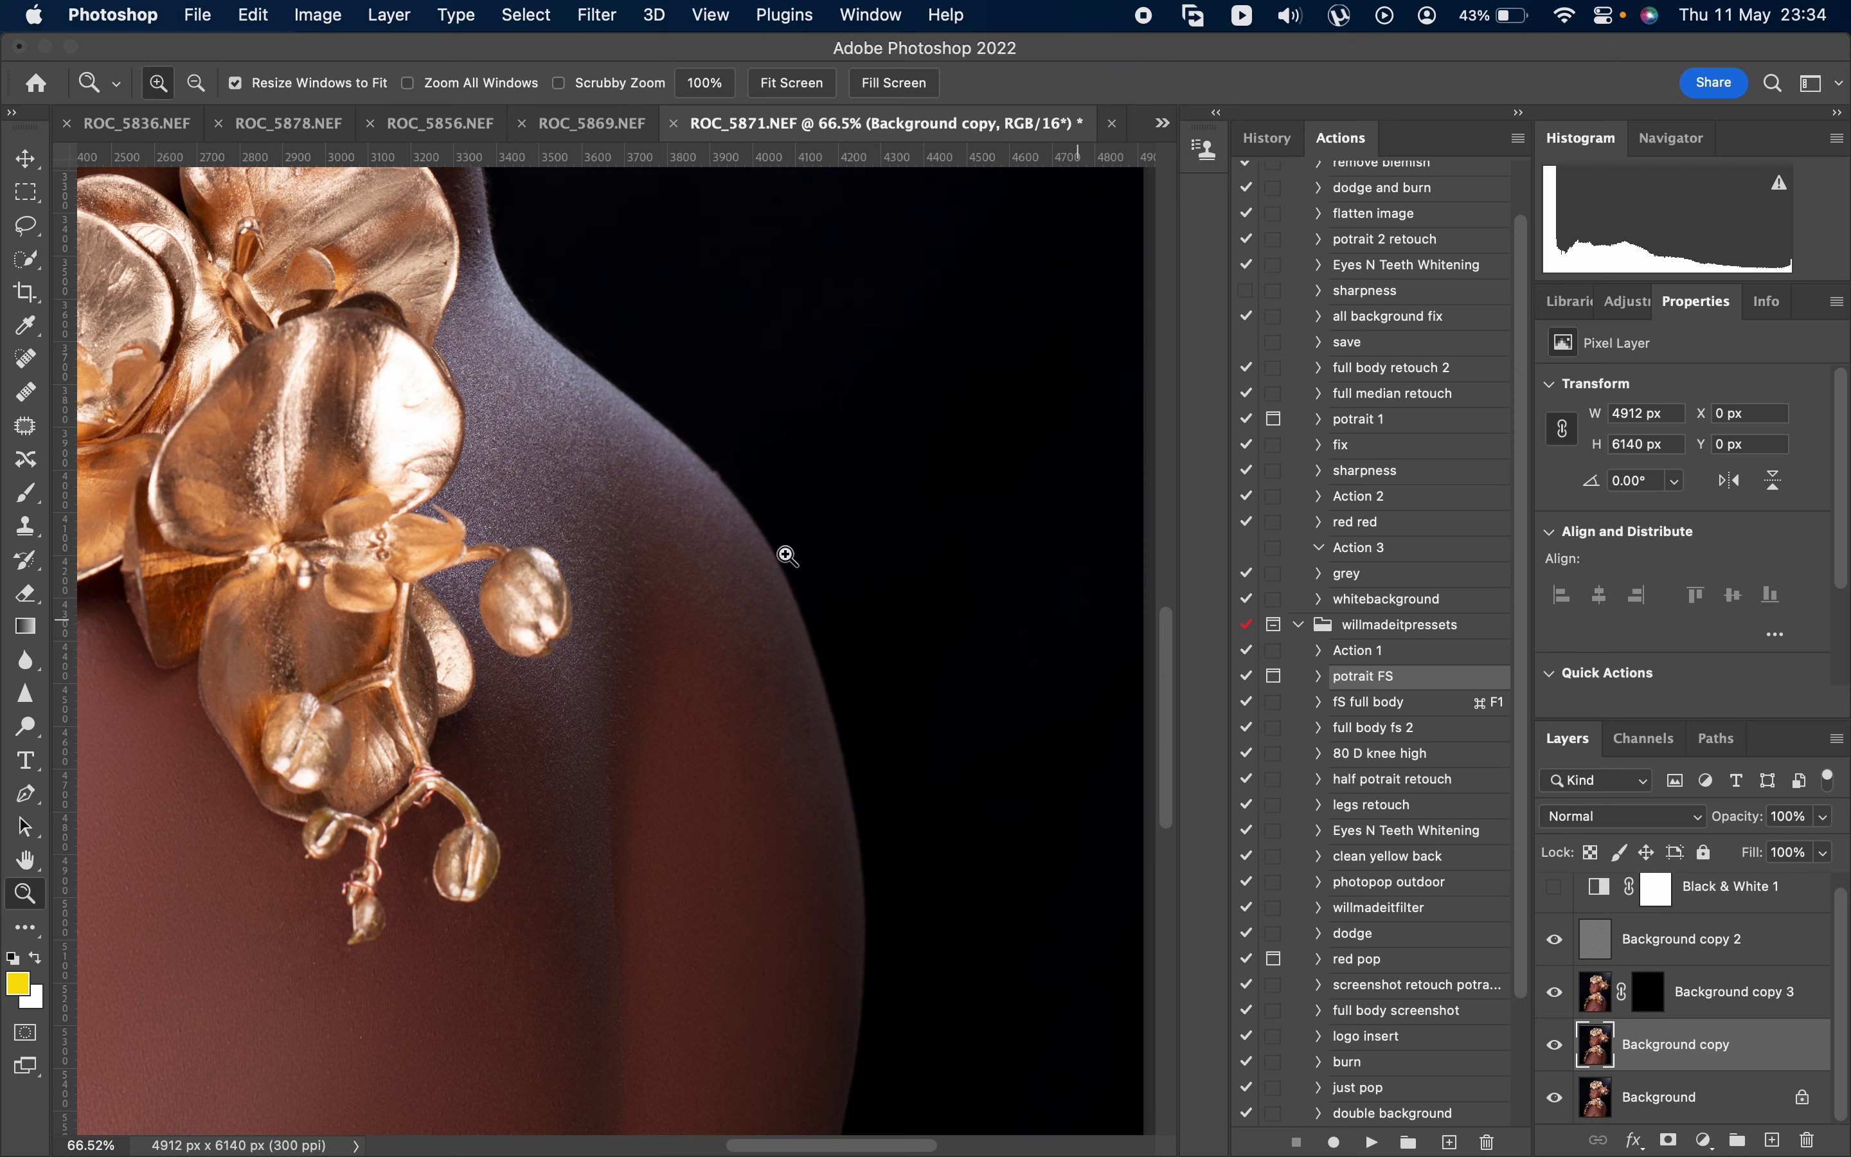
left_click(43, 924)
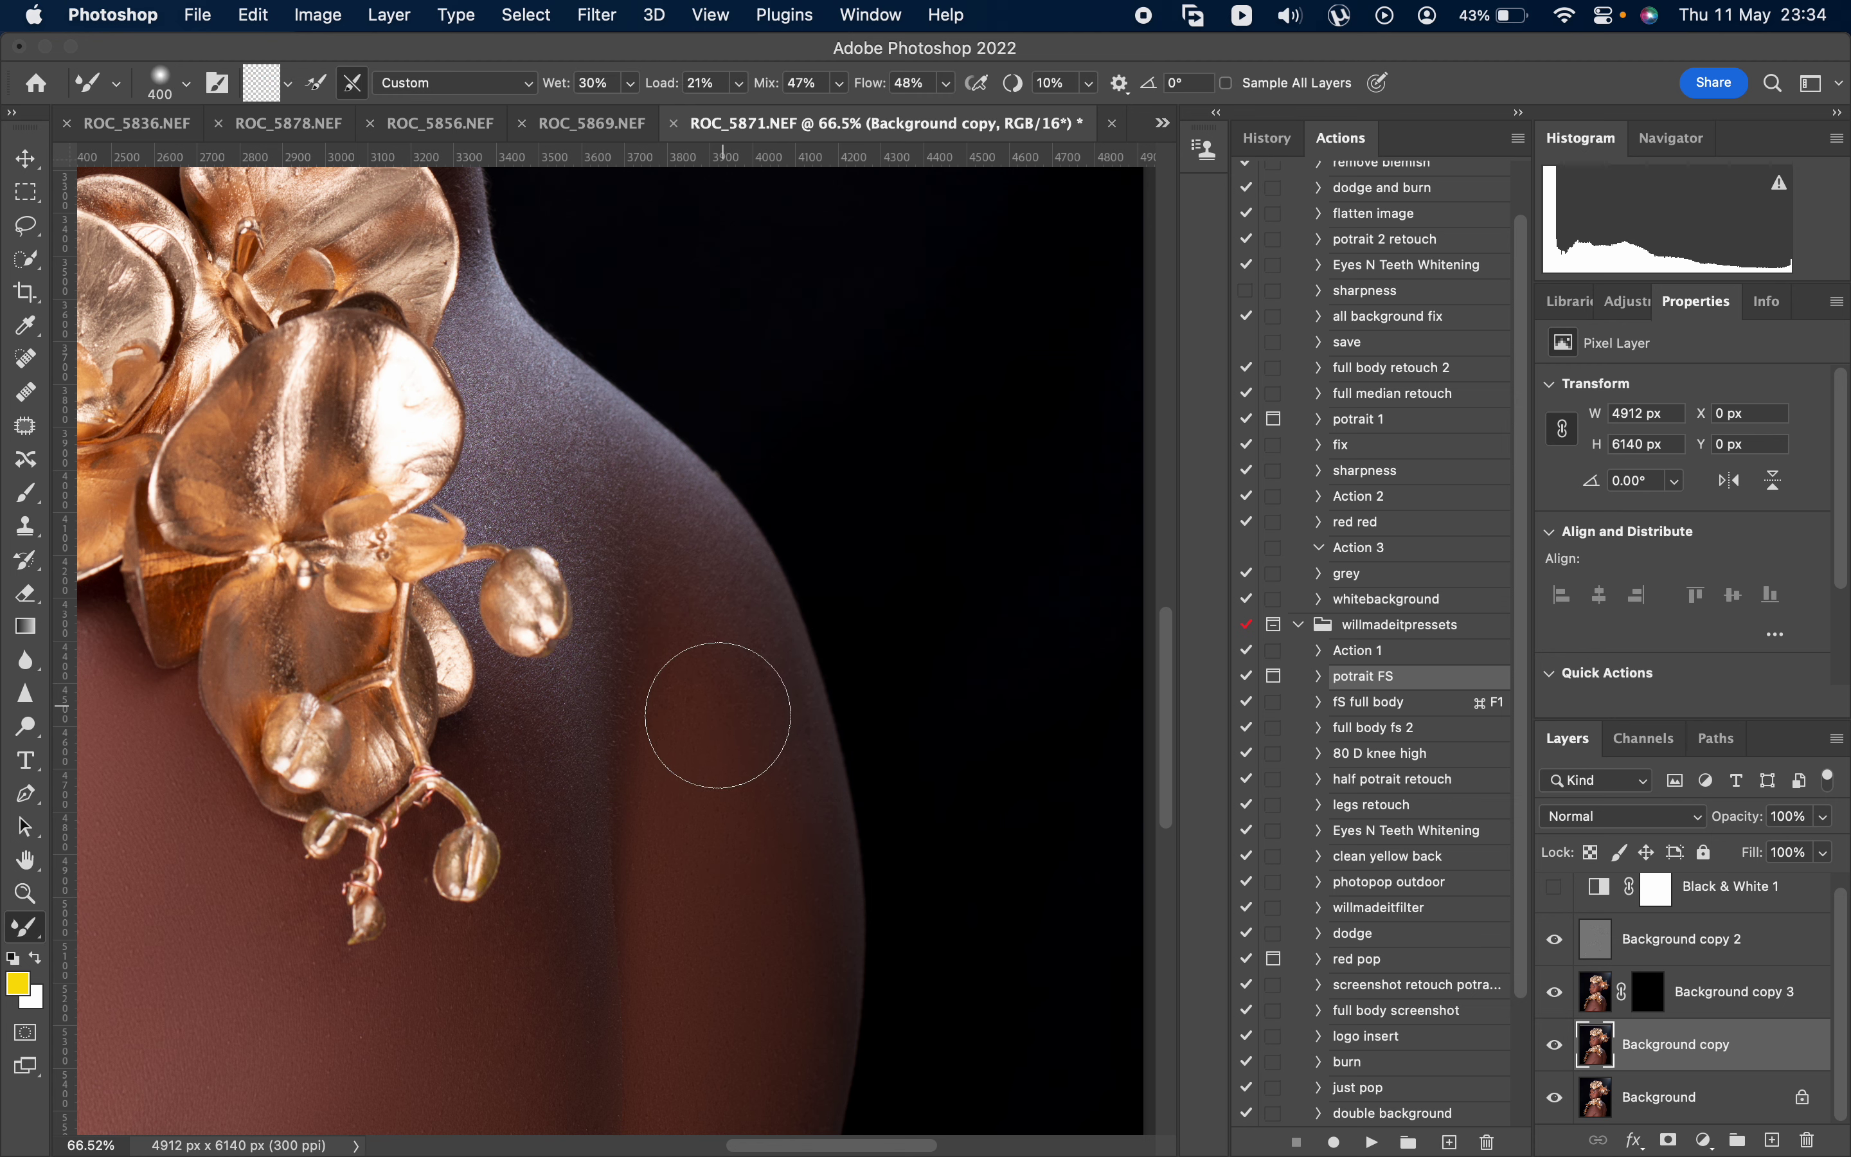
scroll(703, 704, "down", 10)
scroll(619, 688, "up", 4)
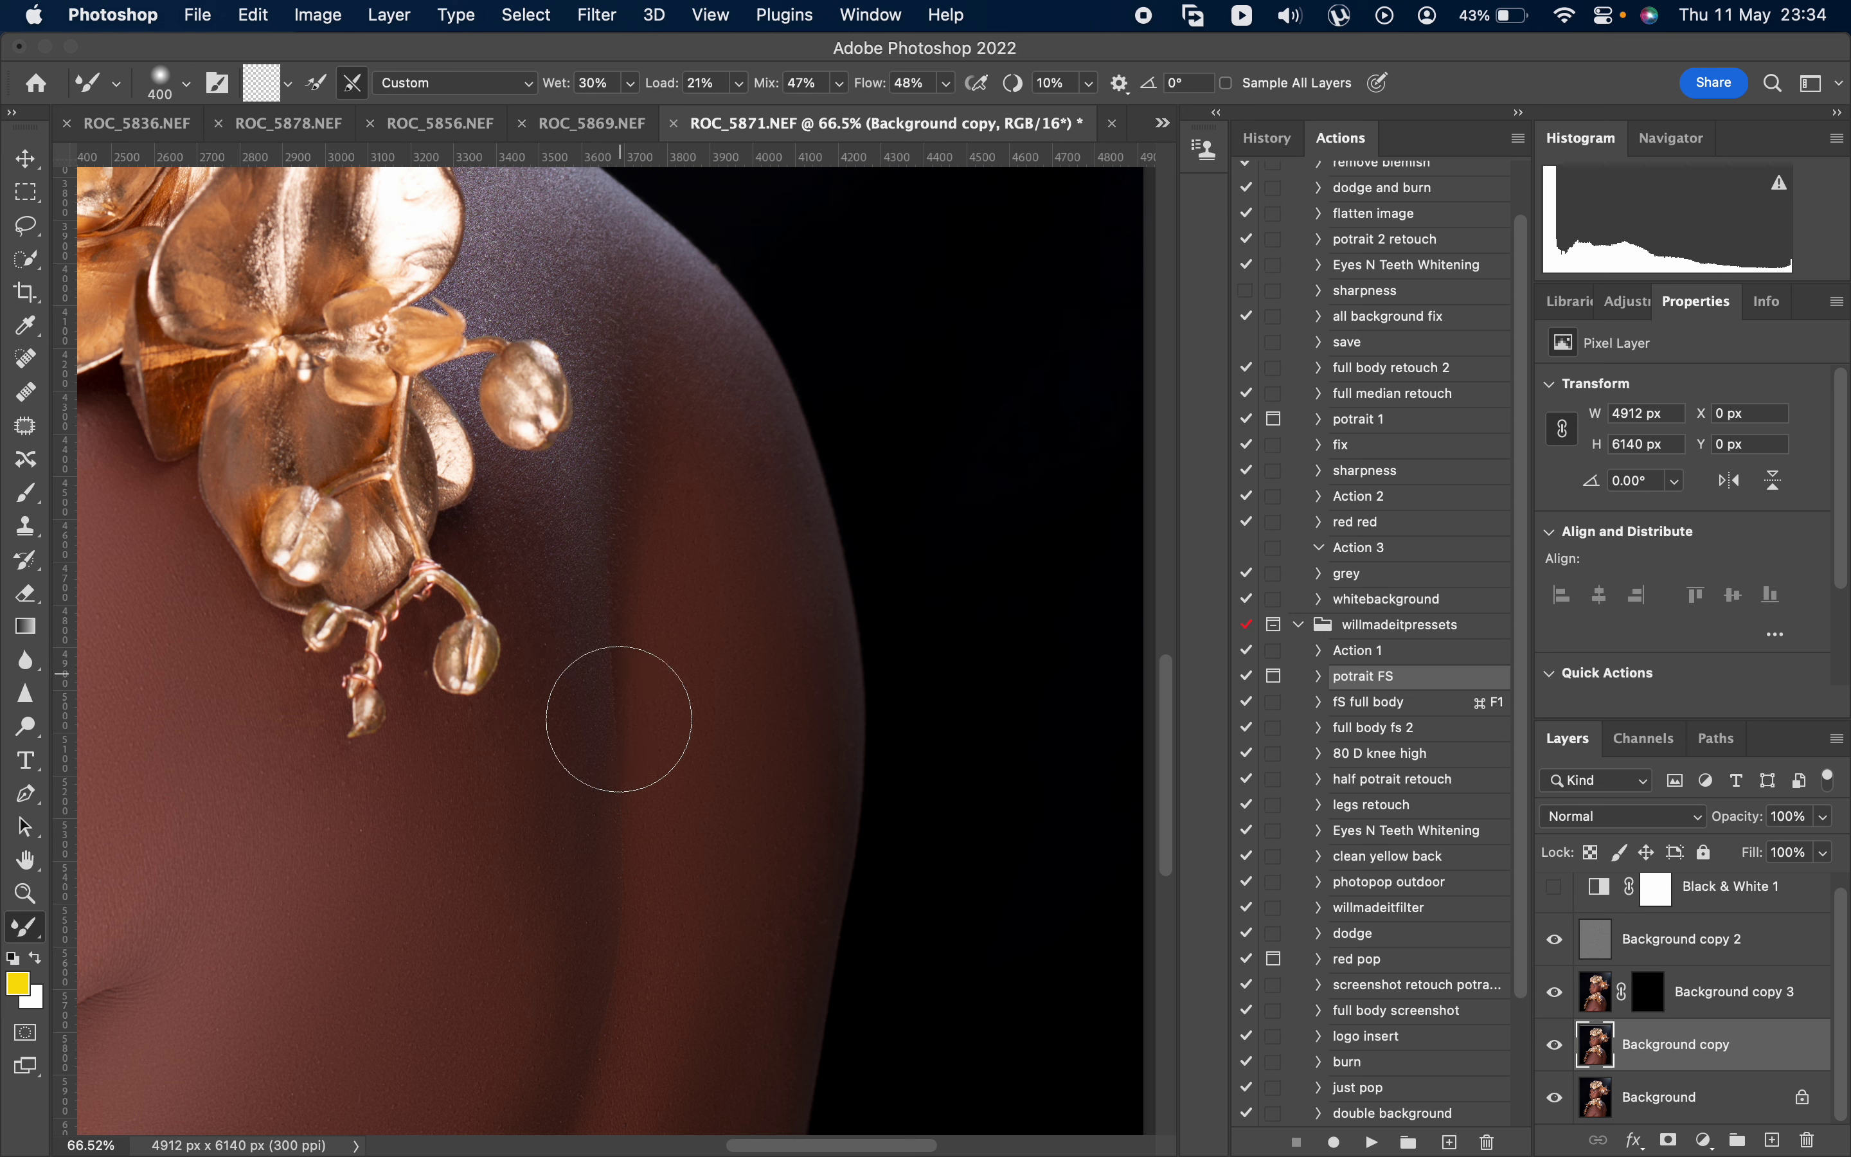
scroll(688, 673, "up", 8)
mouse_move(720, 683)
left_mouse_down()
mouse_move(666, 691)
mouse_move(567, 514)
mouse_move(646, 612)
mouse_move(726, 833)
left_mouse_up()
scroll(715, 712, "down", 2)
scroll(731, 735, "down", 8)
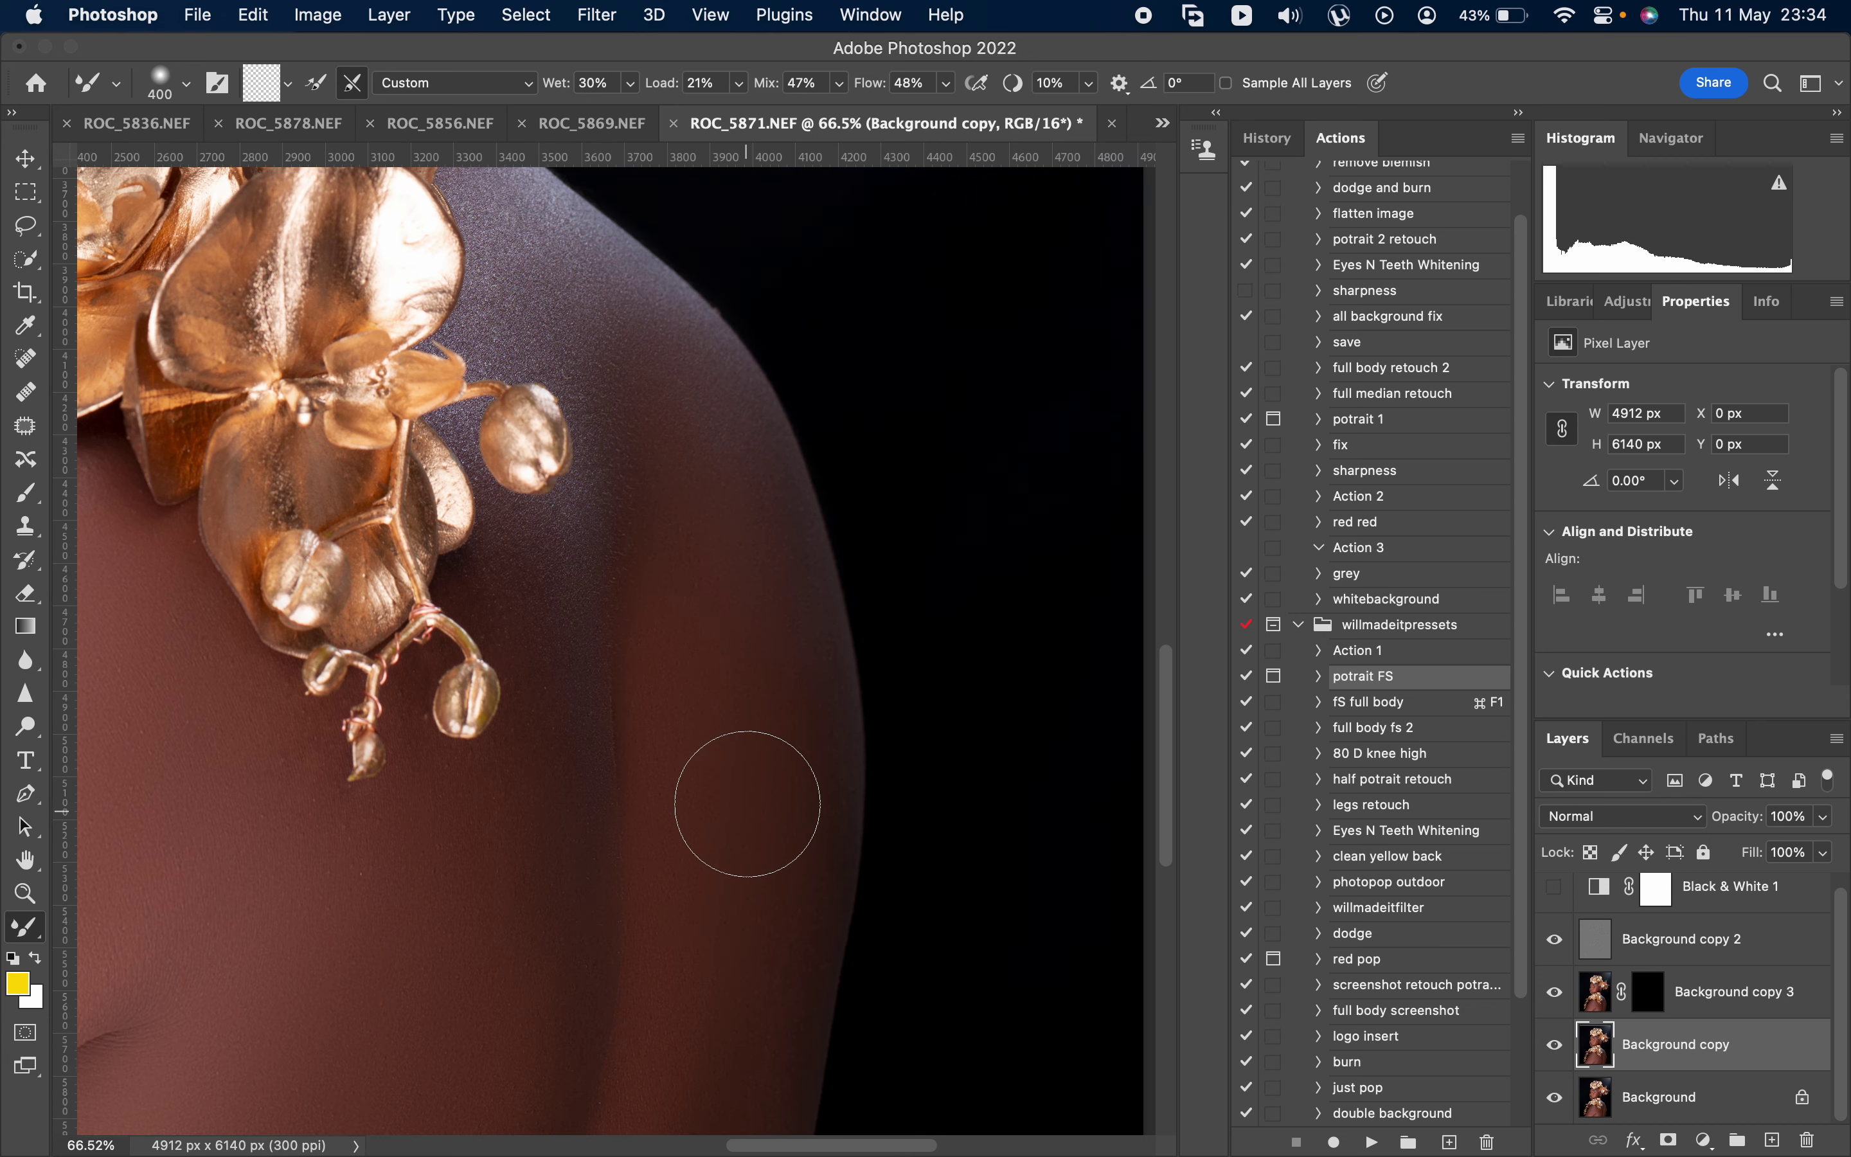
scroll(763, 688, "down", 3)
scroll(710, 681, "down", 3)
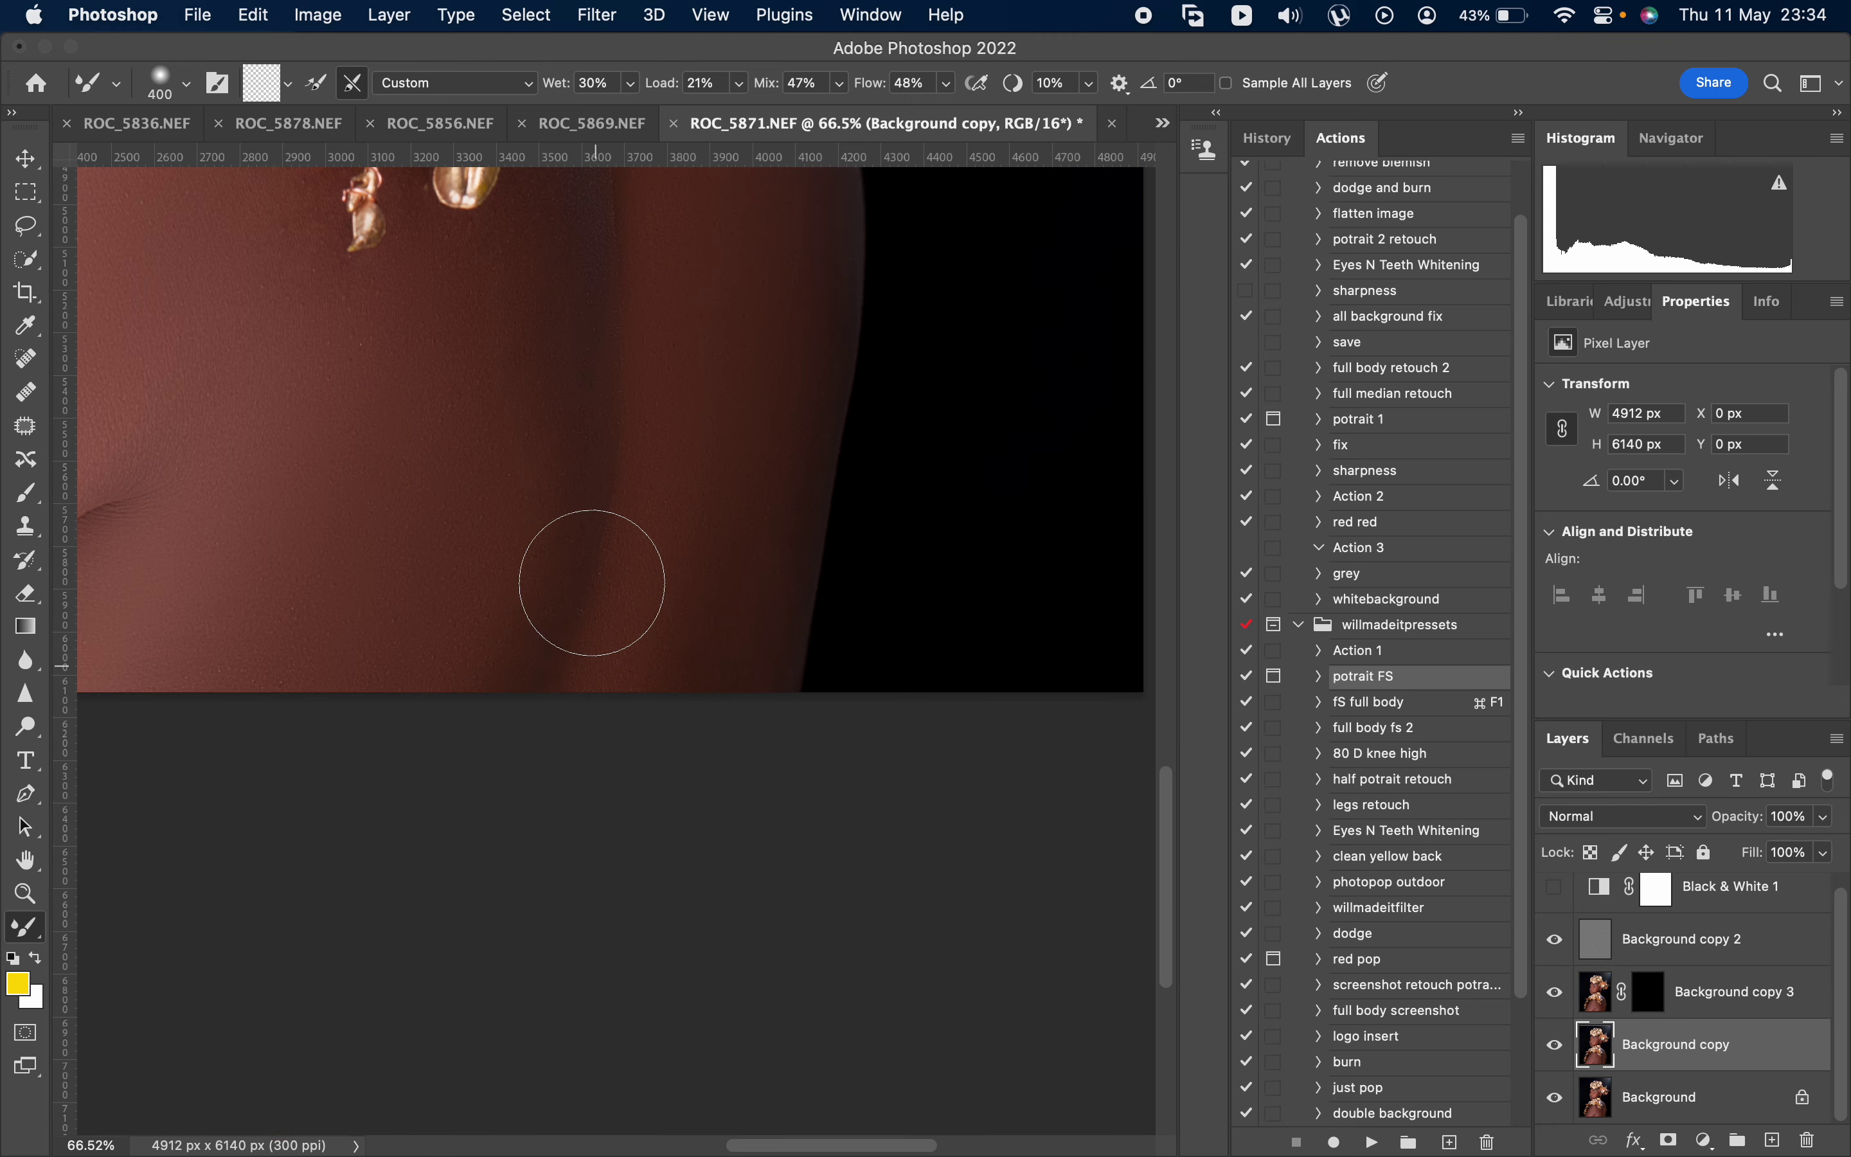
scroll(712, 622, "up", 8)
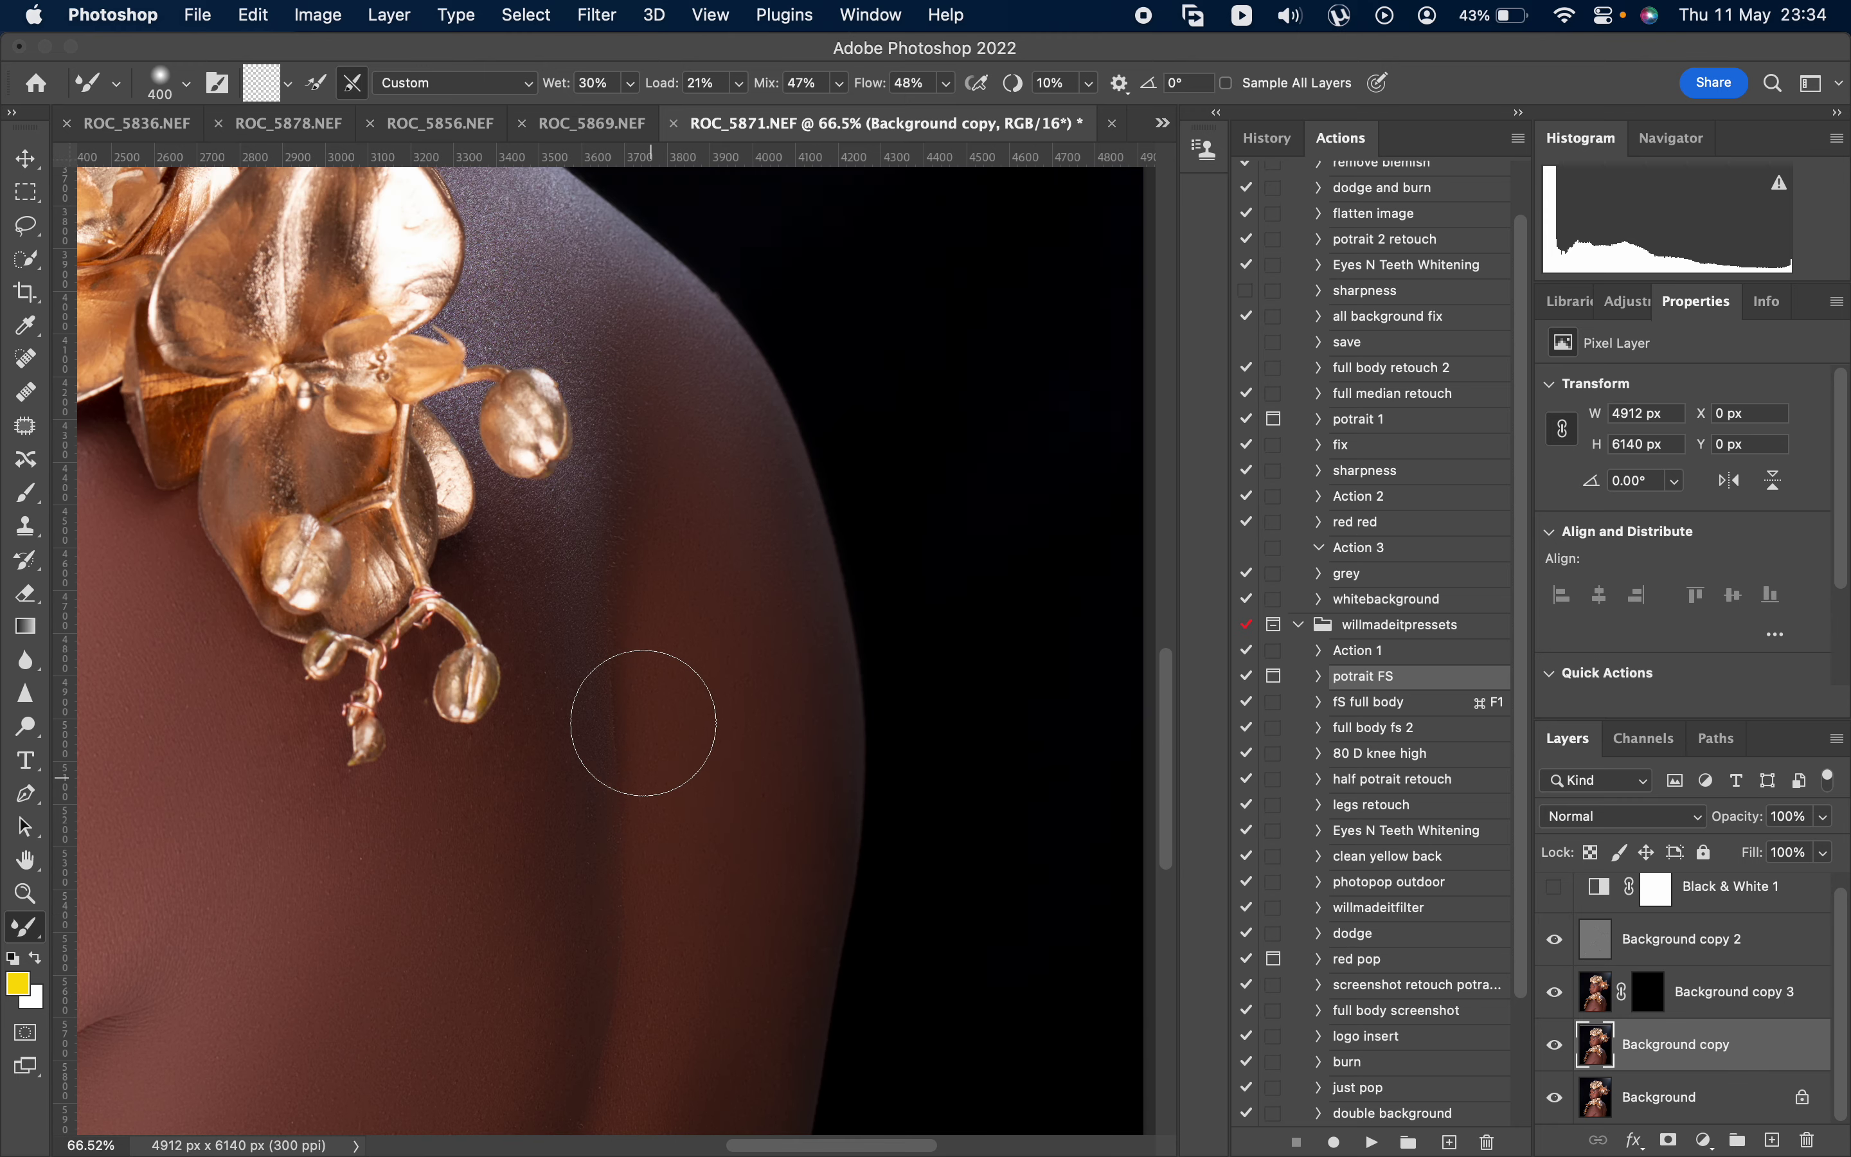
key("bracketleft")
key("bracketleft")
scroll(305, 773, "down", 1)
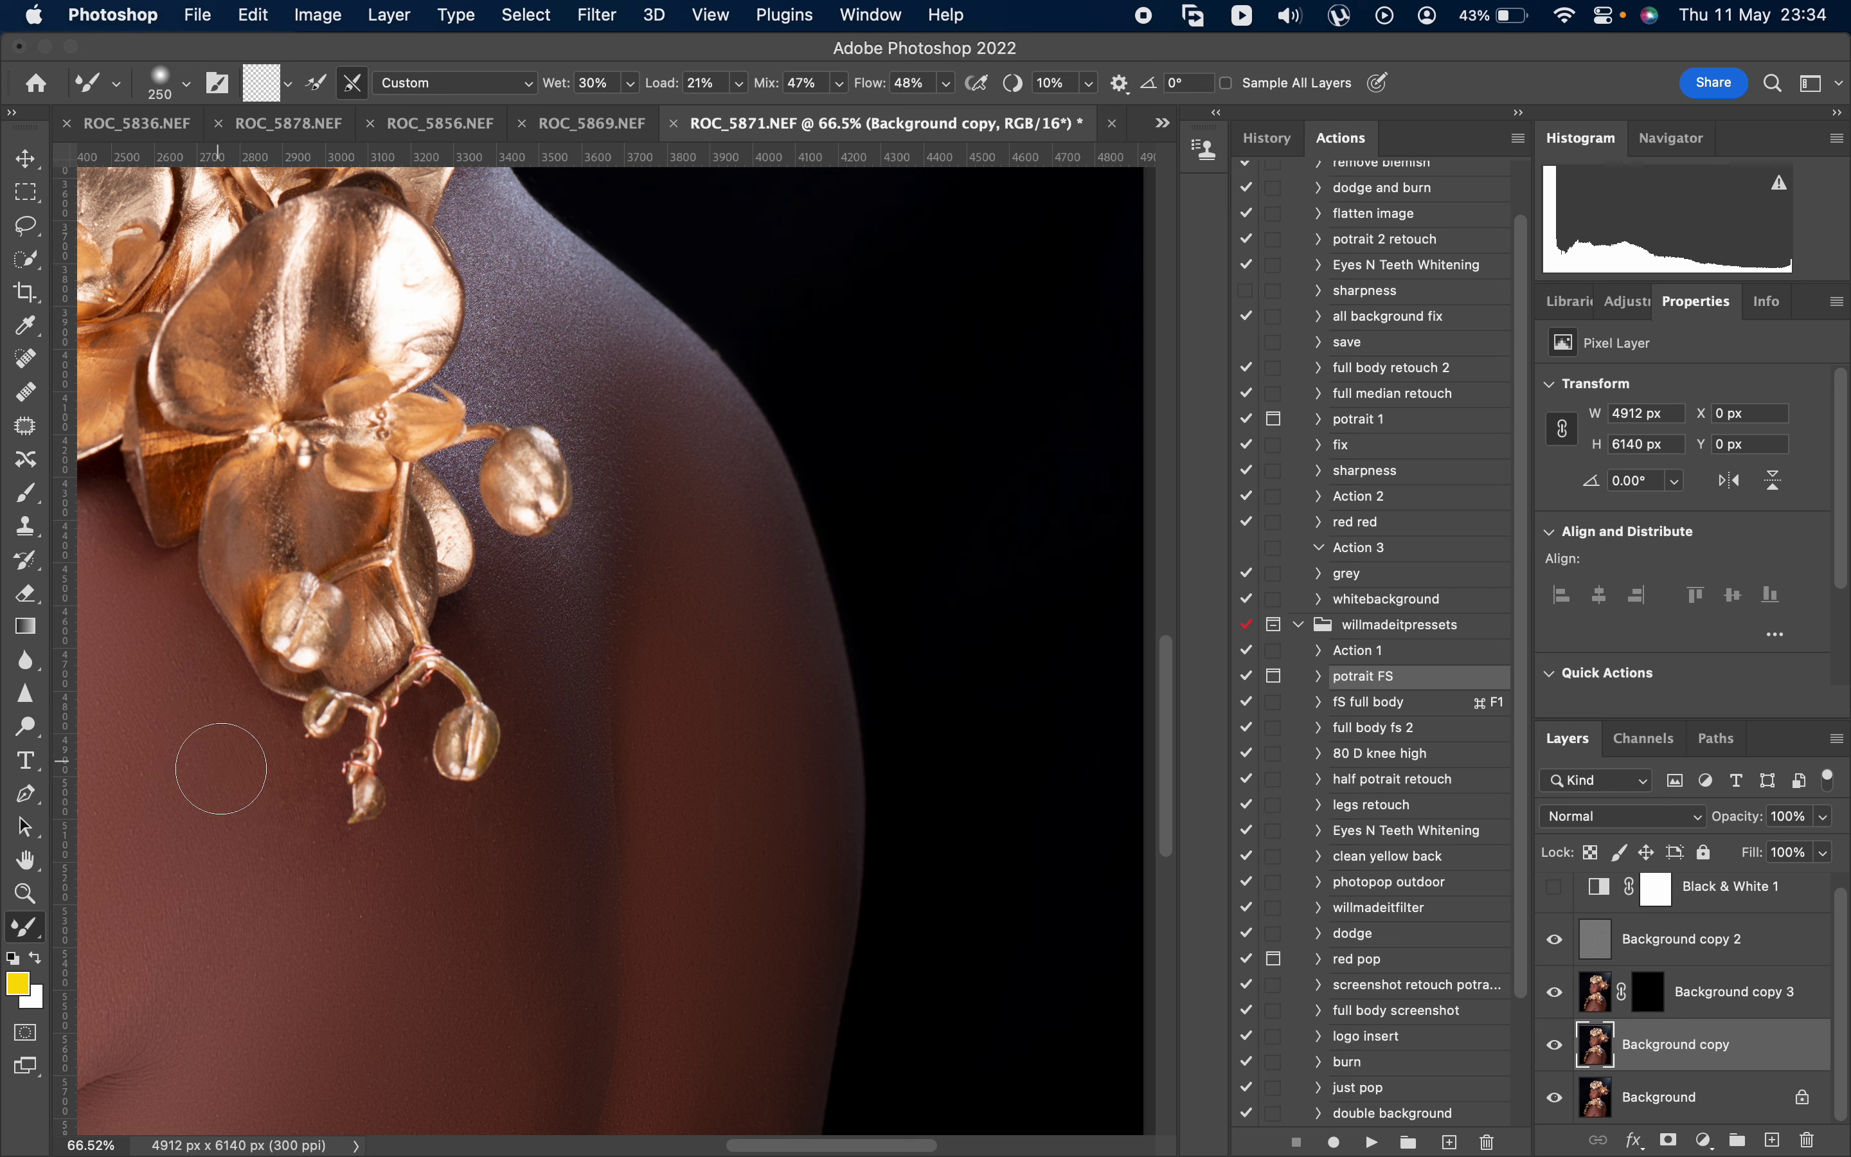
scroll(363, 842, "down", 1)
scroll(413, 811, "down", 3)
key("bracketright")
key("bracketright")
key("bracketright")
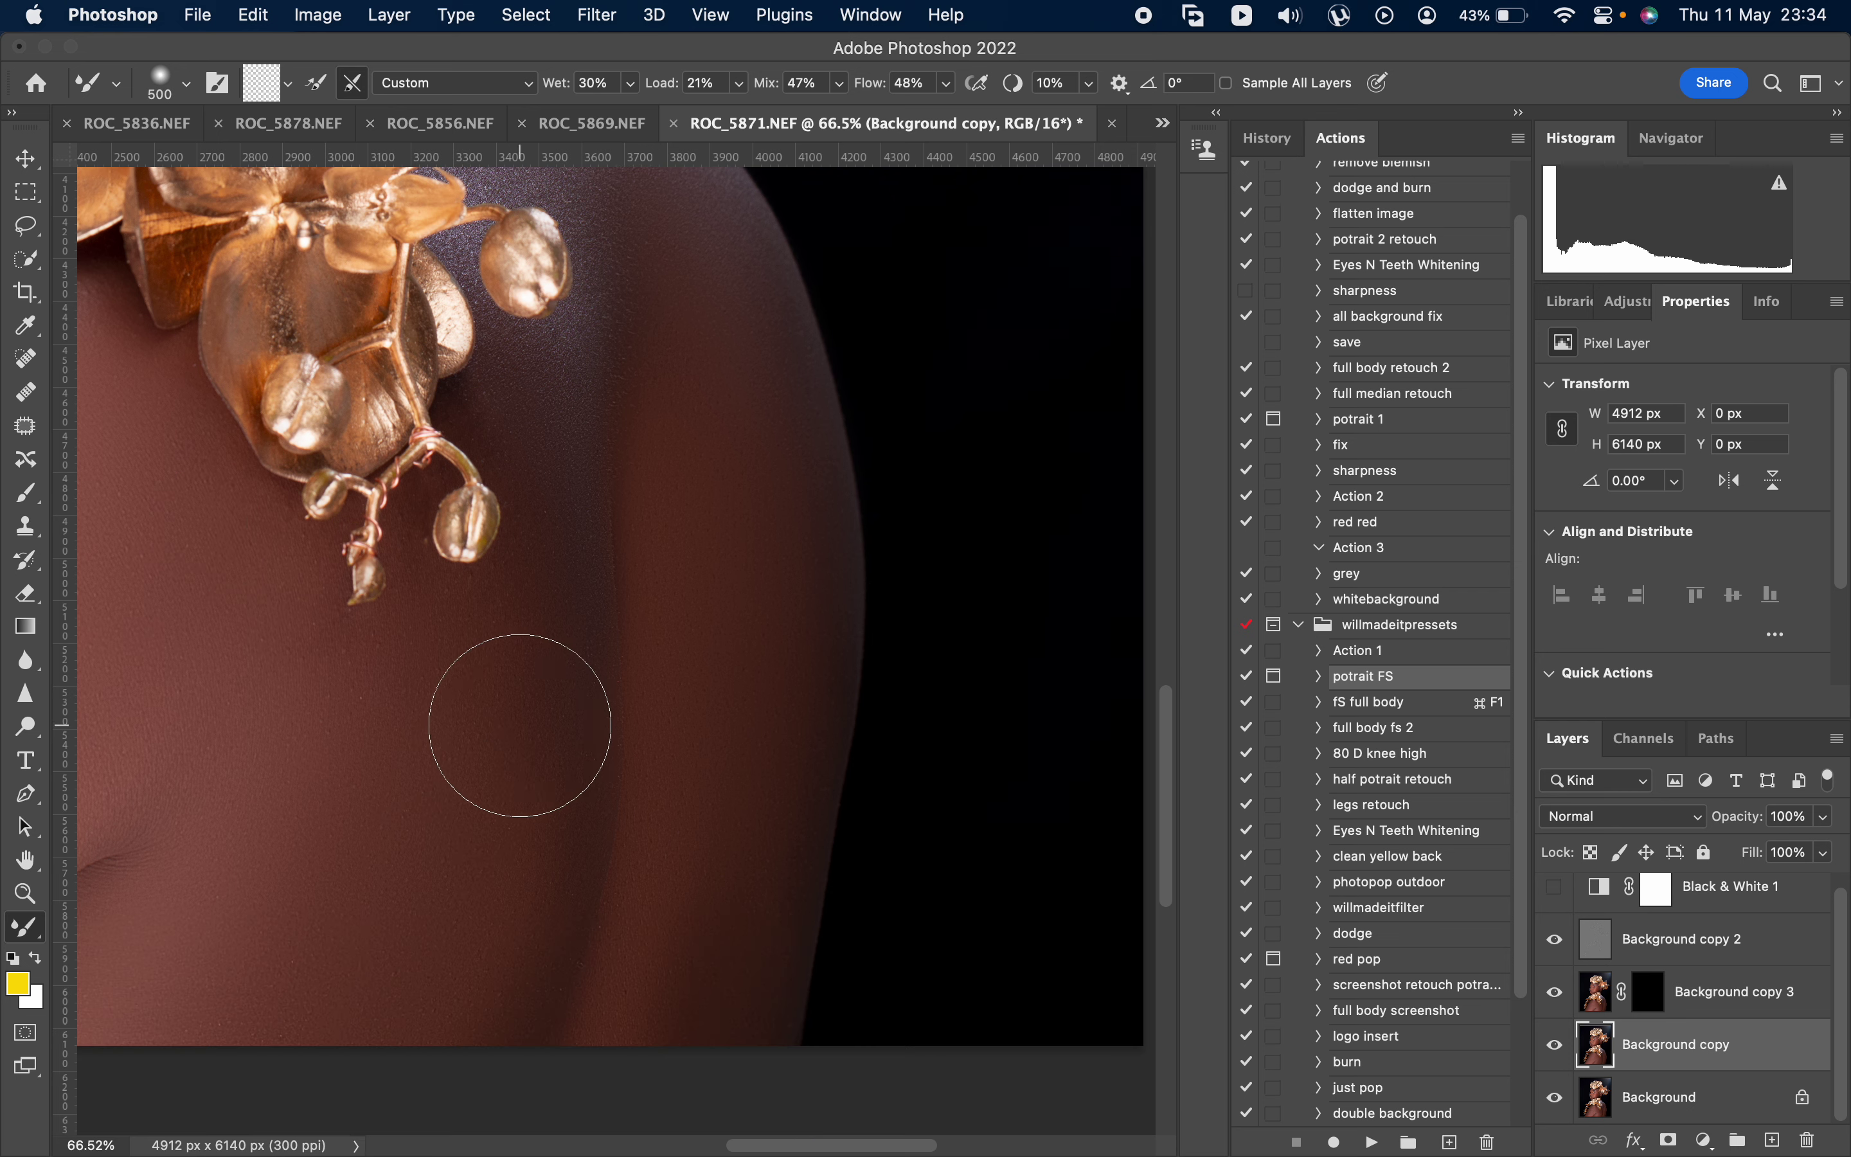
scroll(497, 879, "down", 2)
scroll(520, 879, "down", 5)
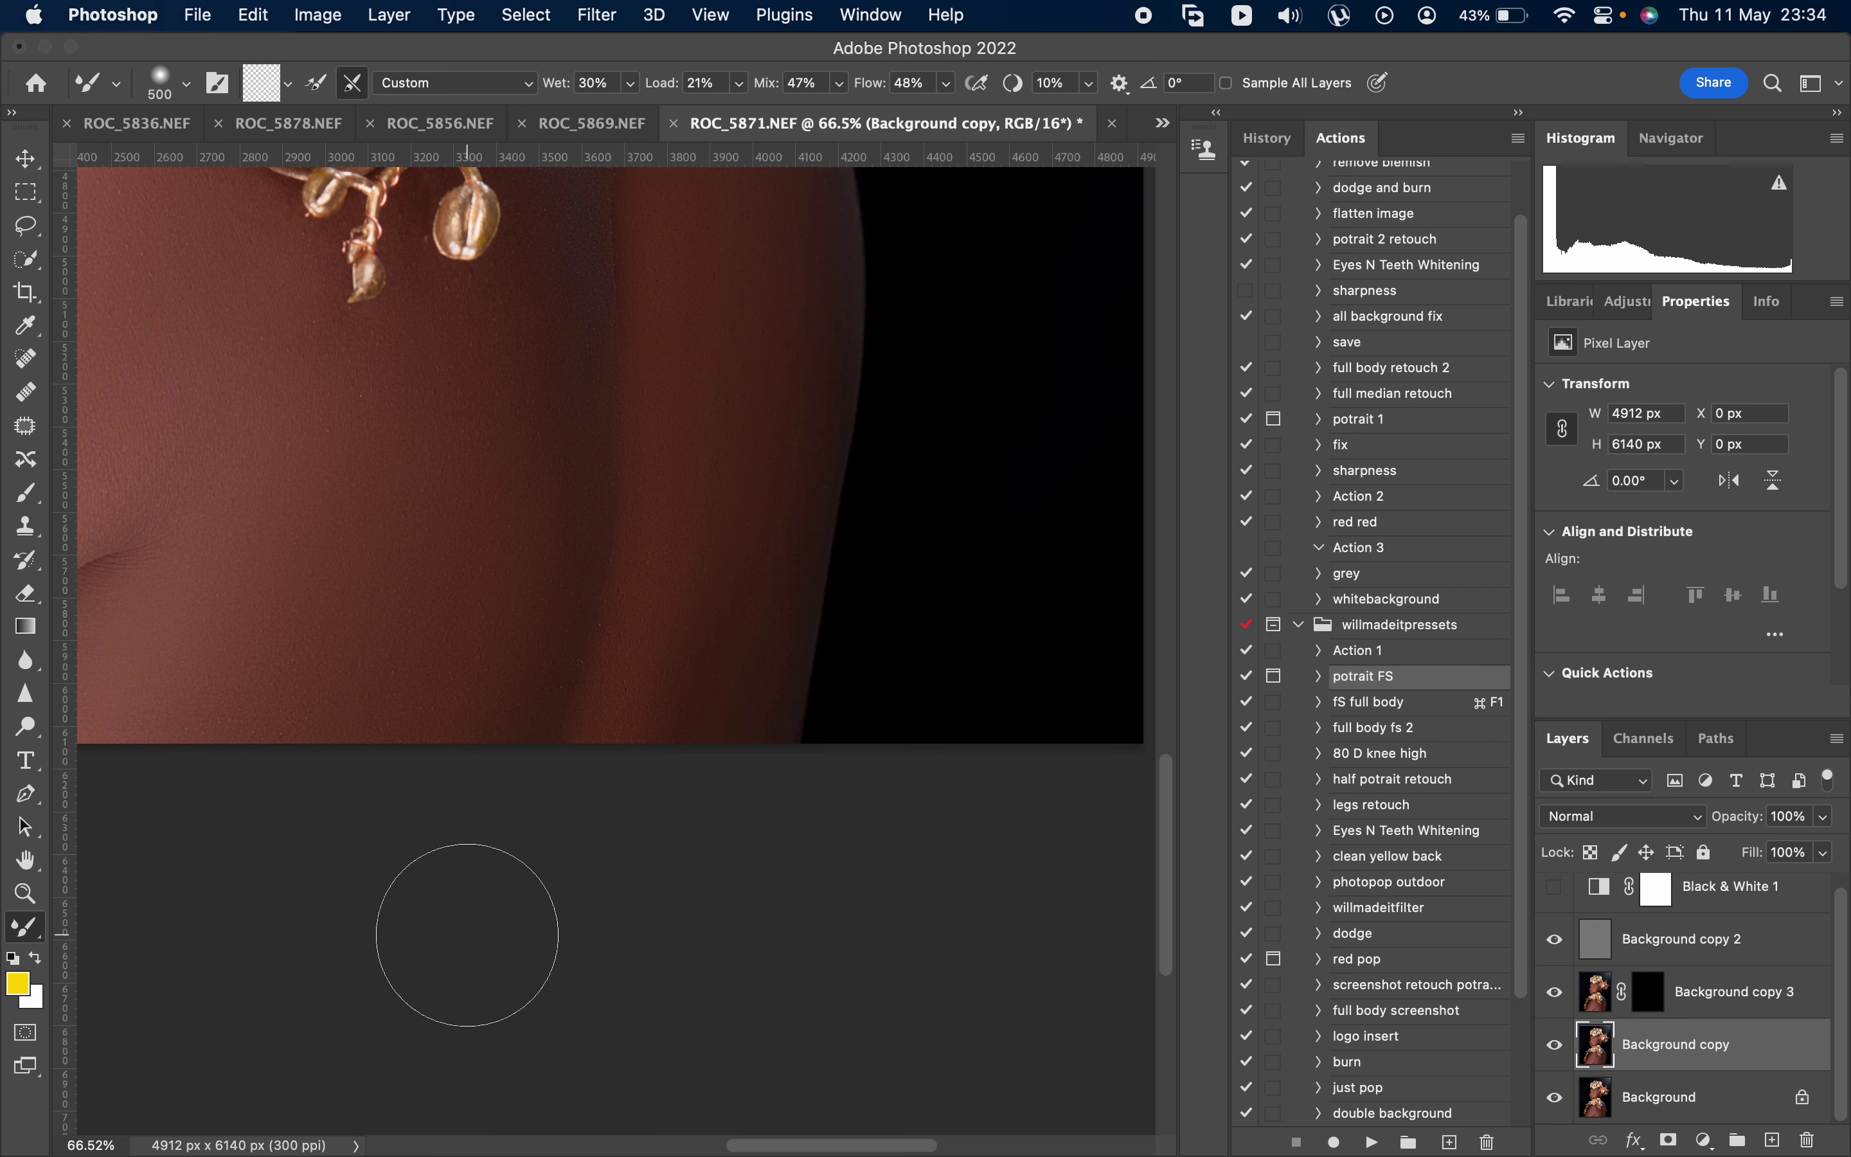
scroll(466, 933, "down", 10)
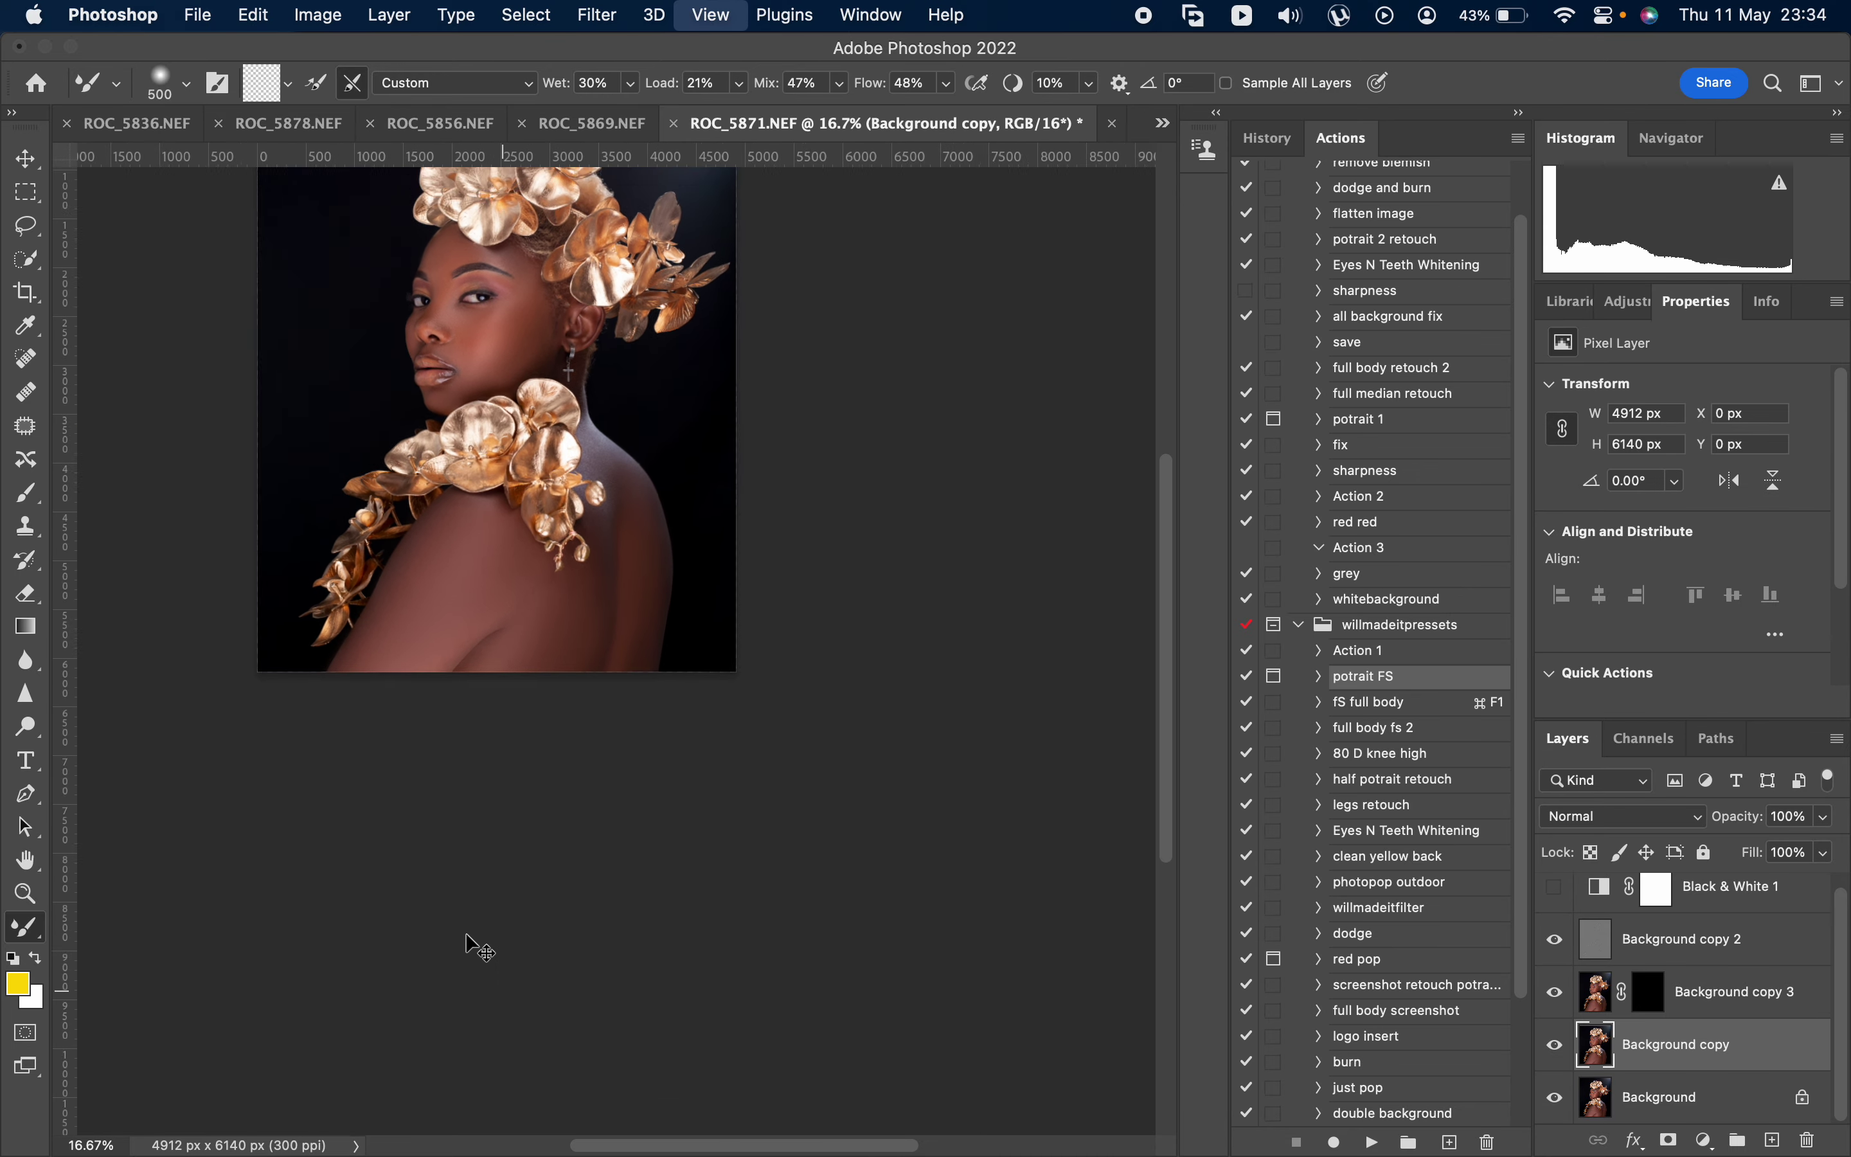
scroll(202, 727, "up", 2)
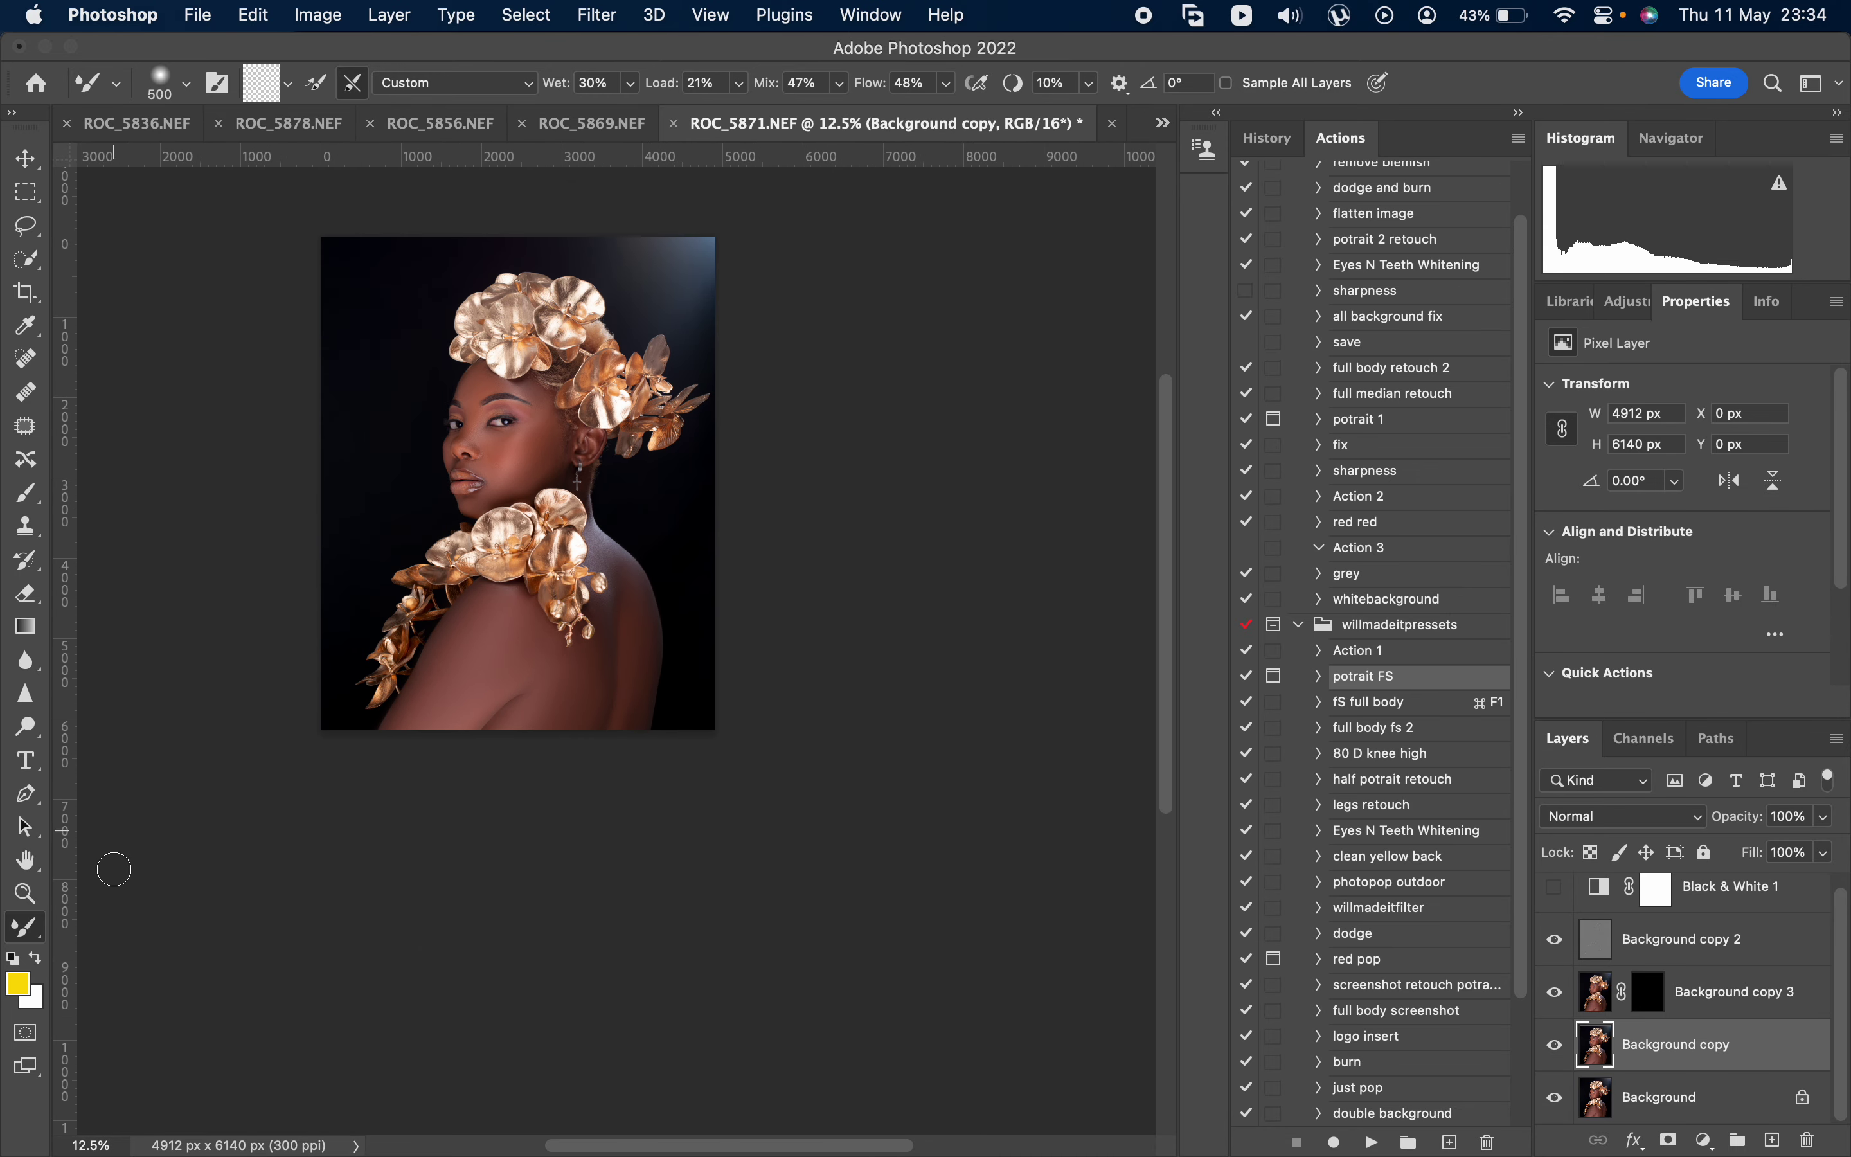
left_click(26, 891)
left_click(510, 694)
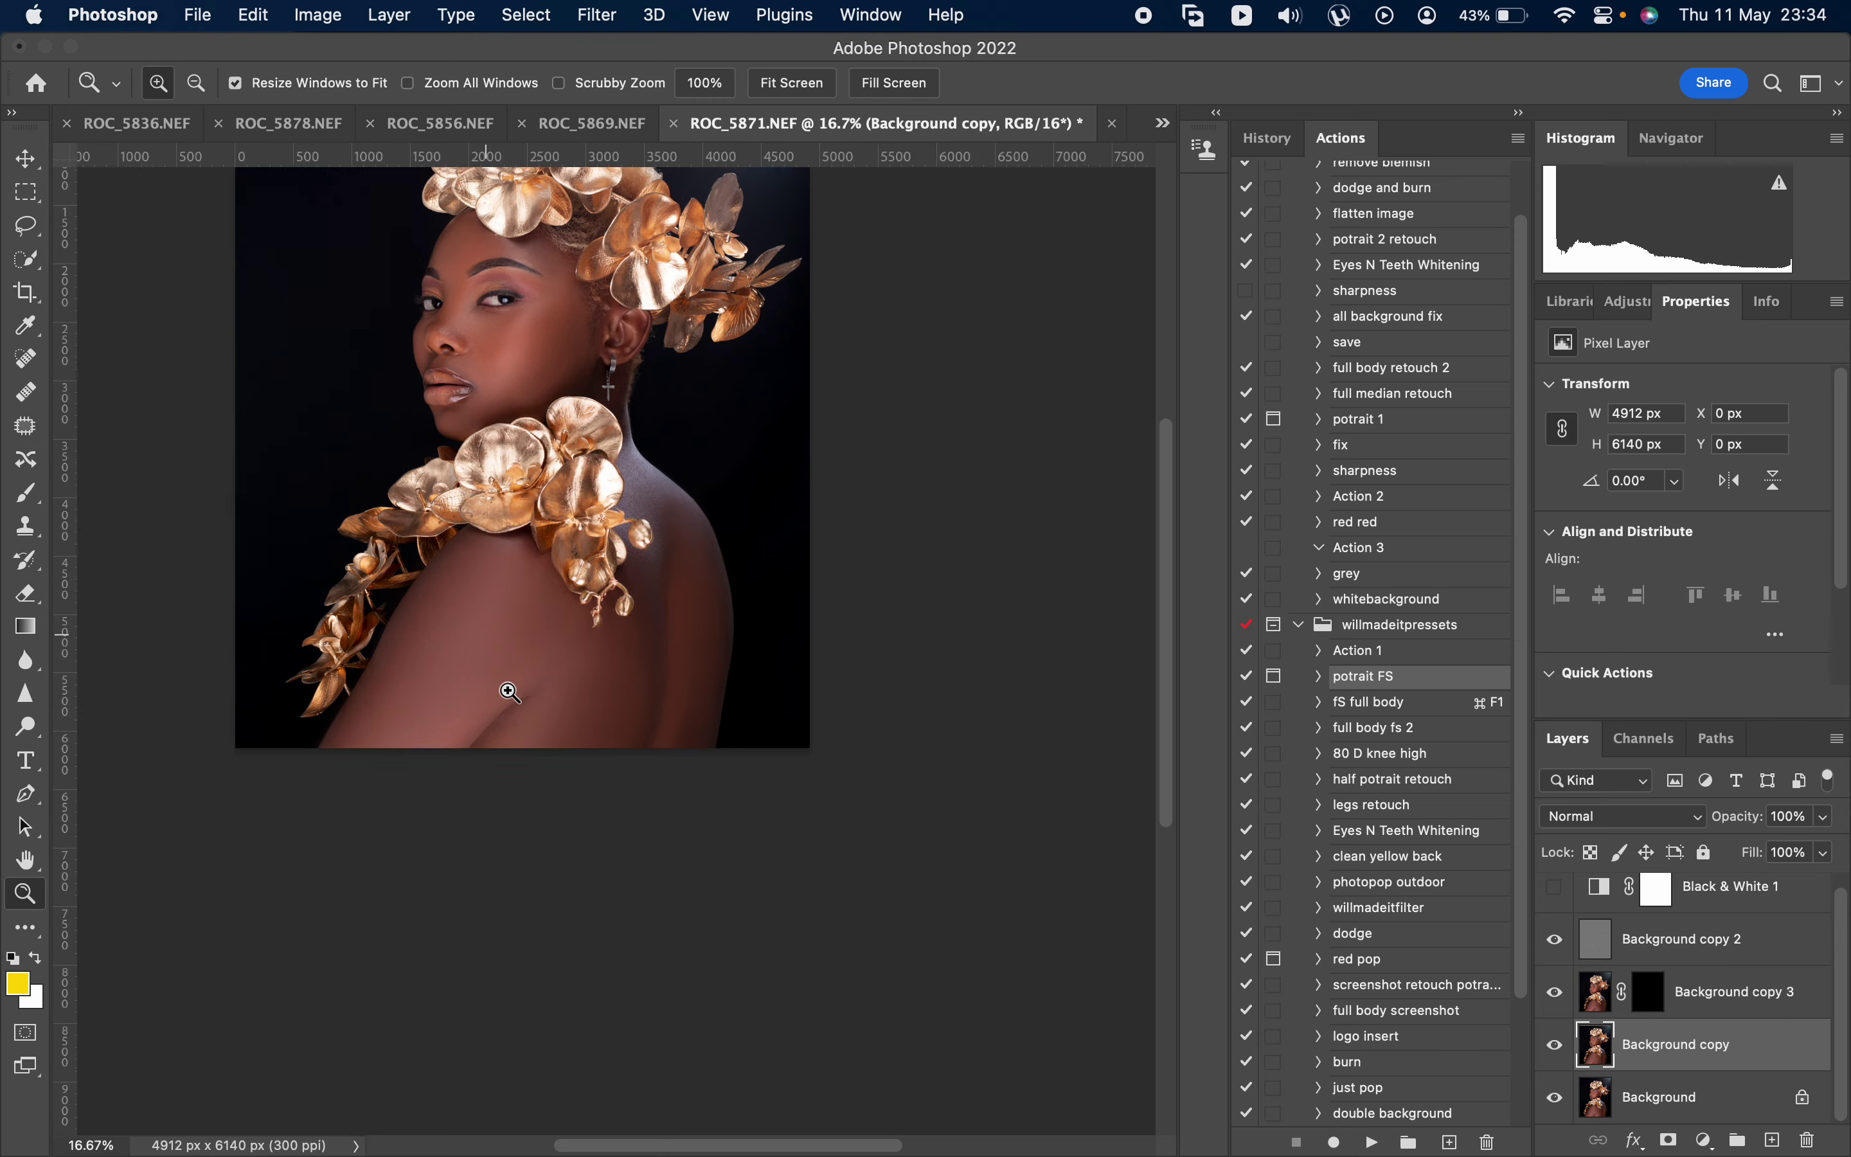
left_click(509, 692)
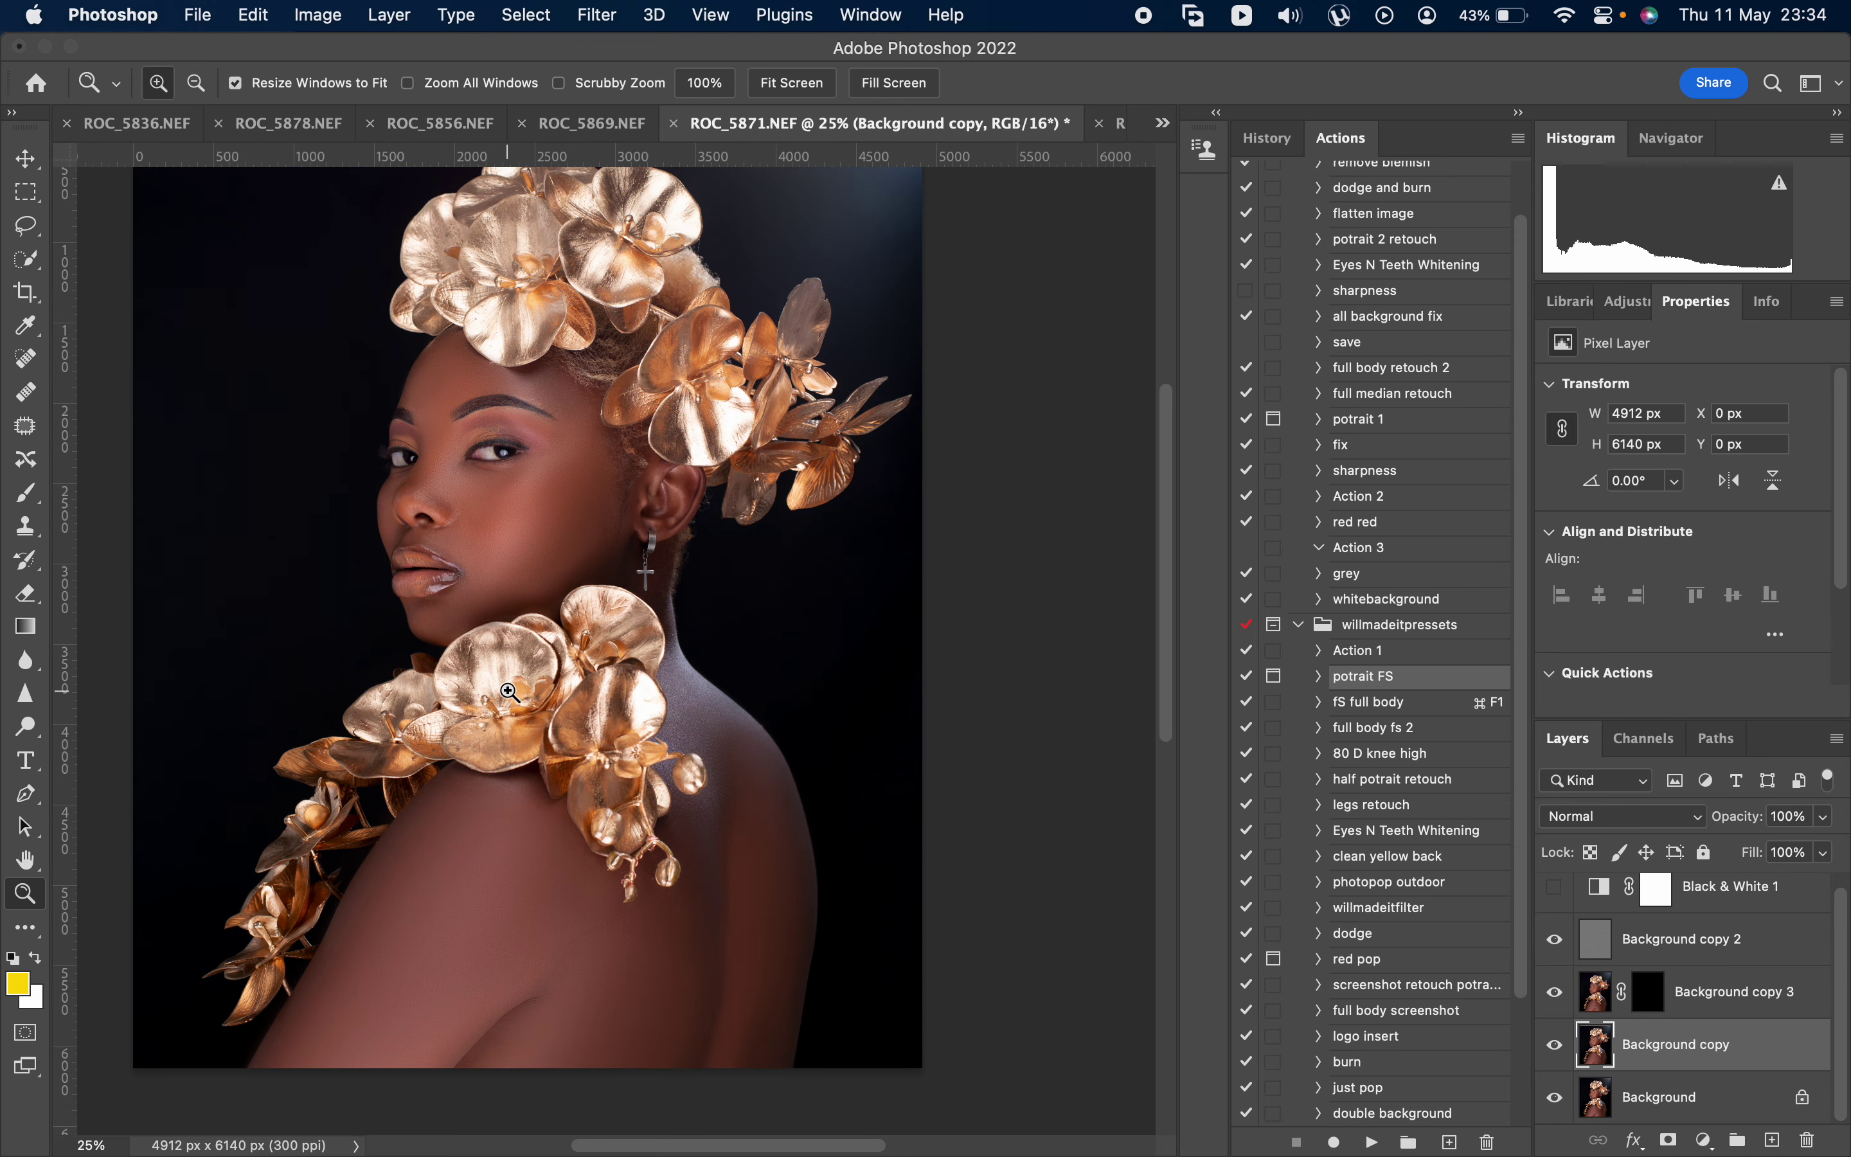
scroll(508, 692, "down", 2)
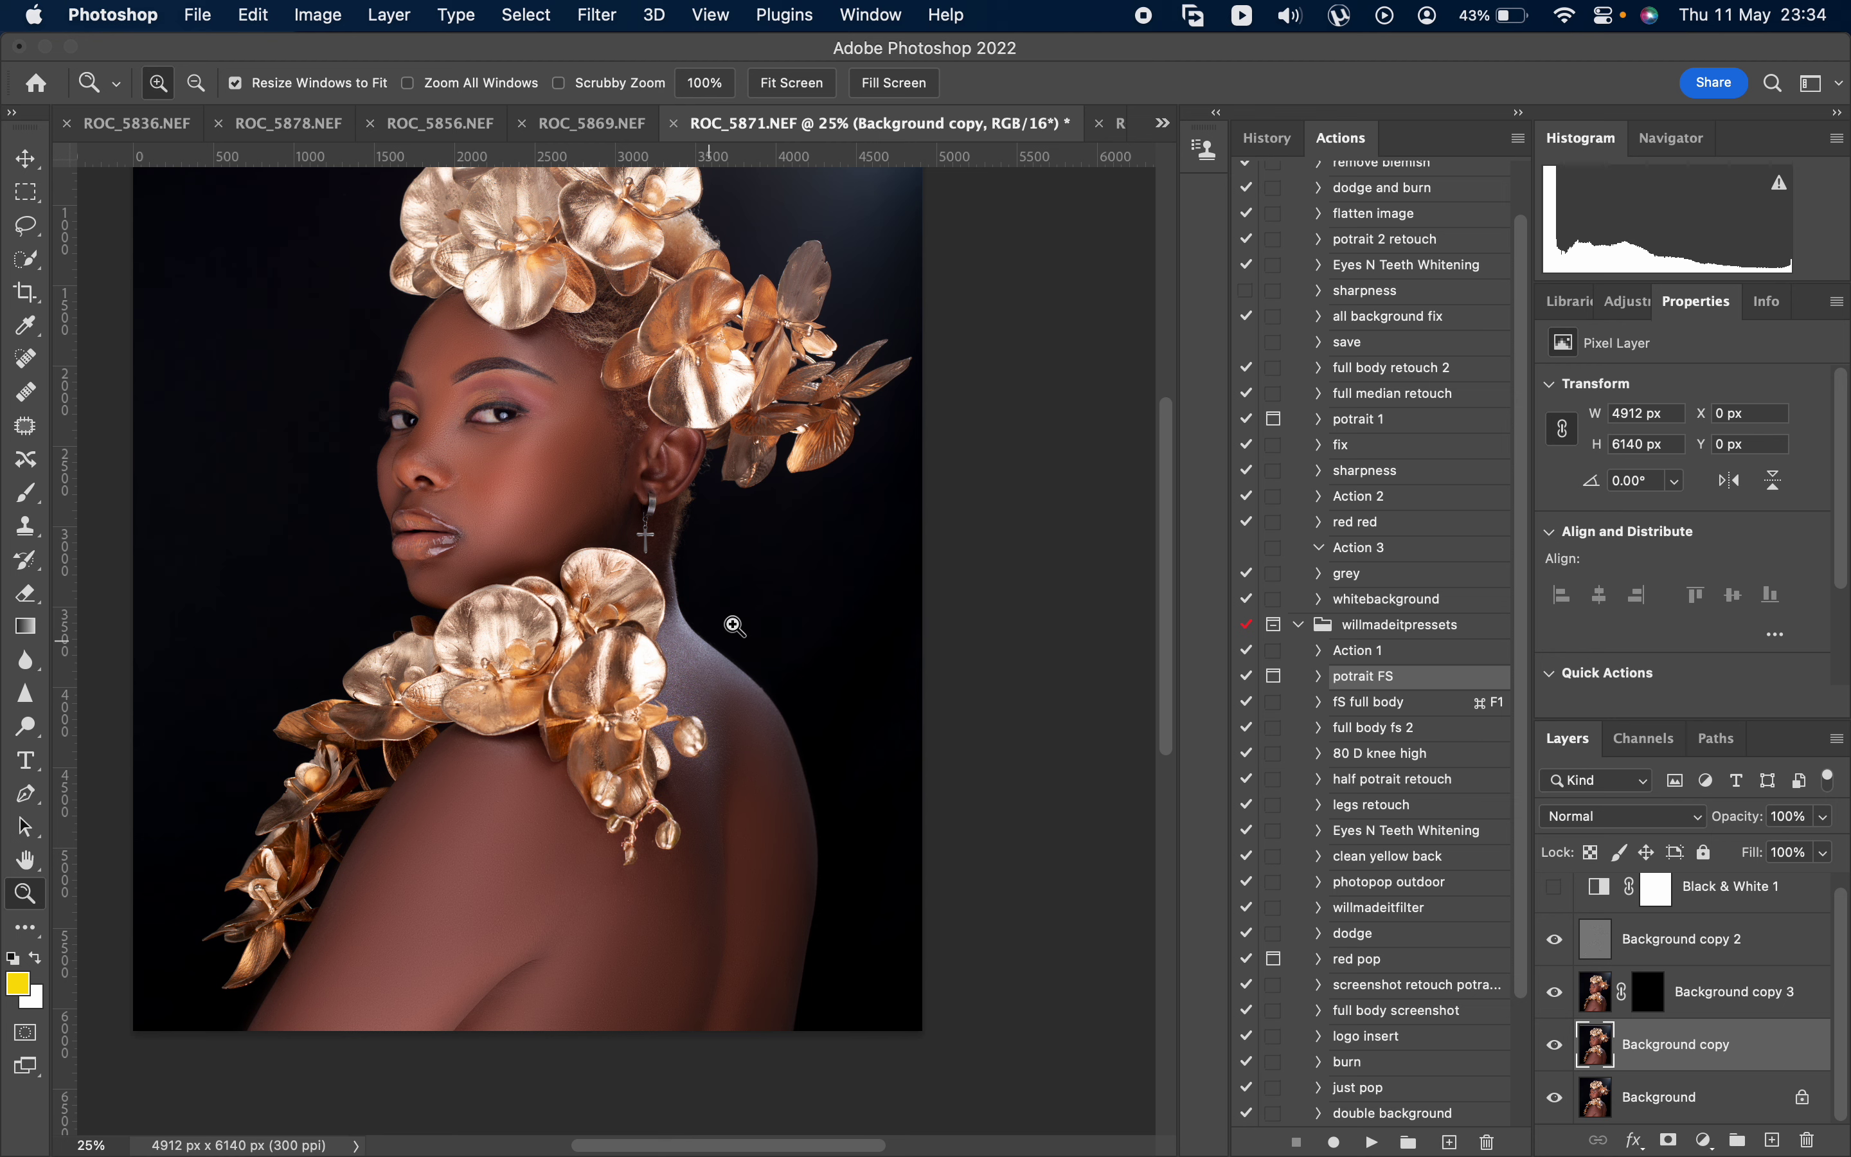
left_click_drag(592, 566, 861, 1071)
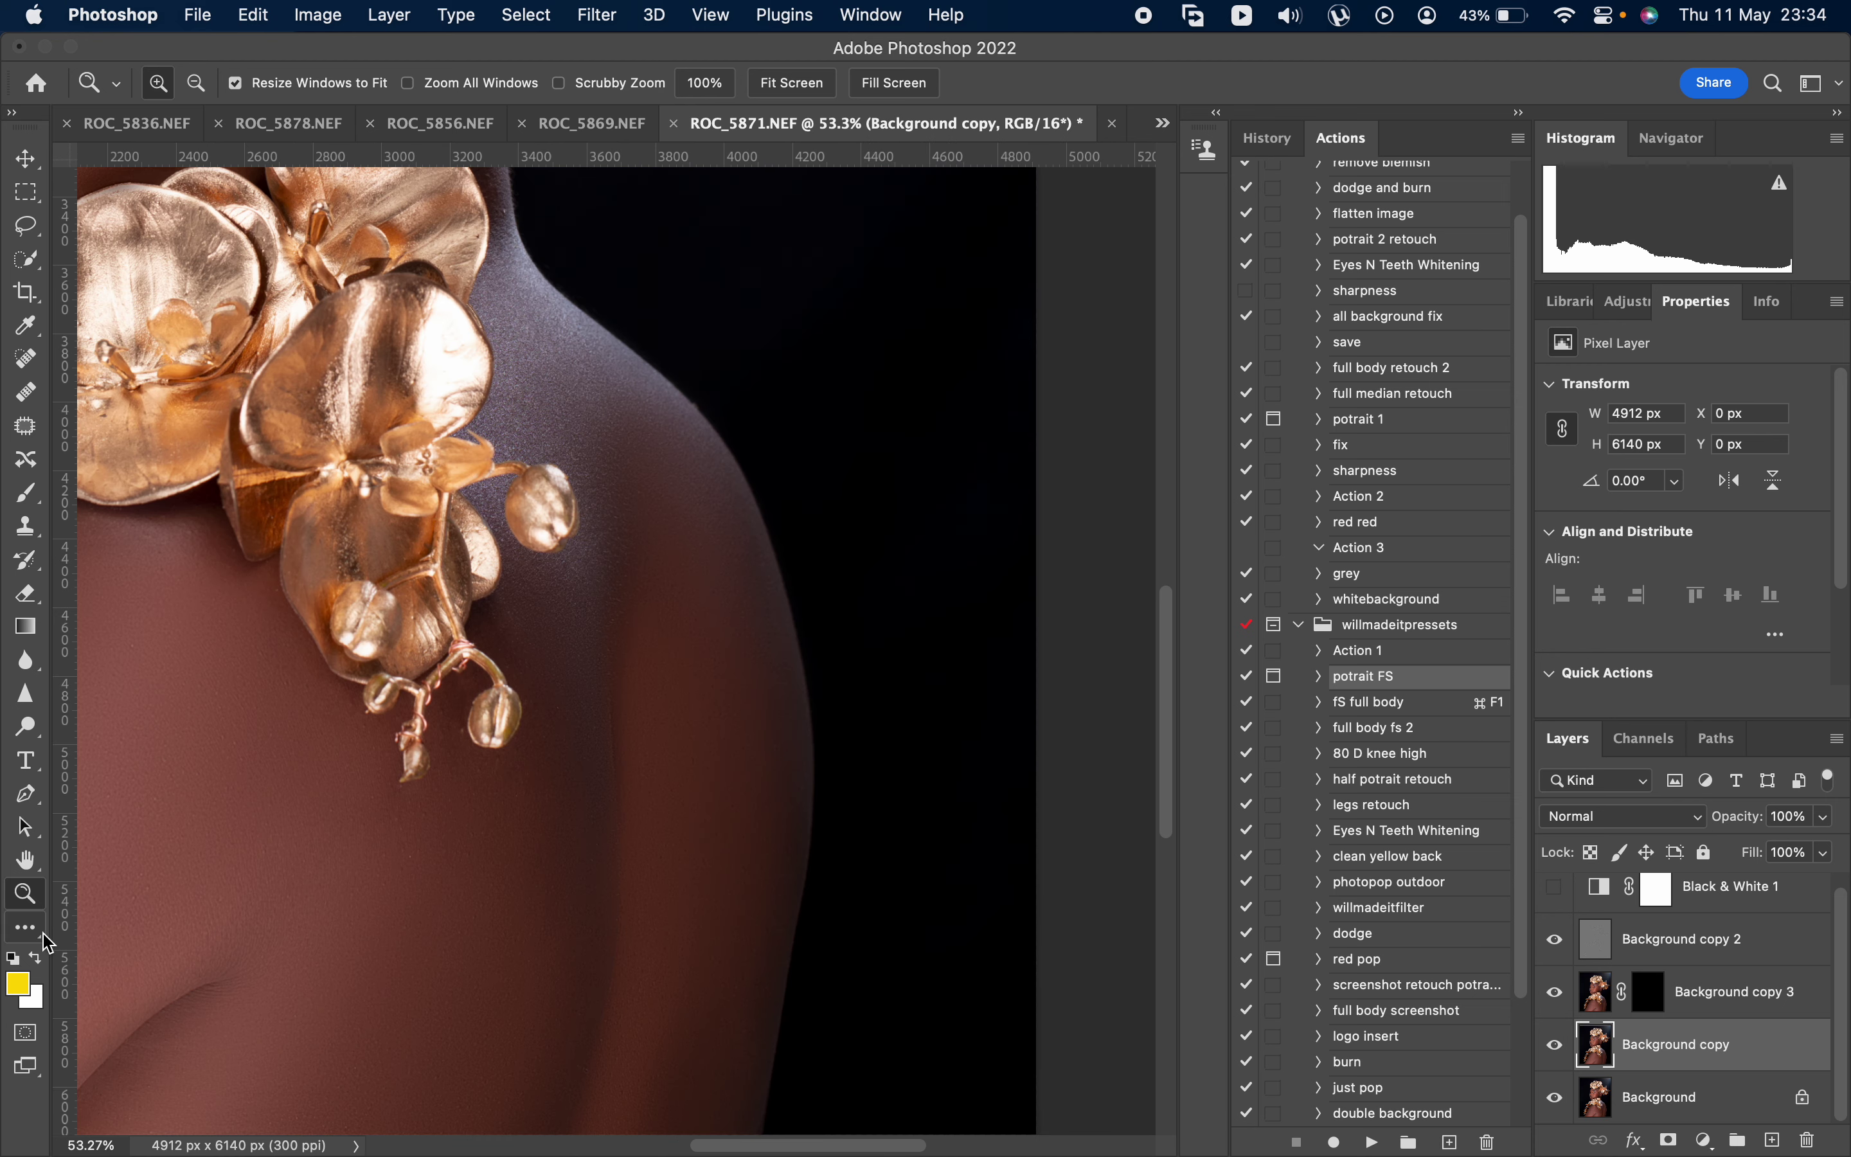
key("b")
scroll(455, 826, "down", 5)
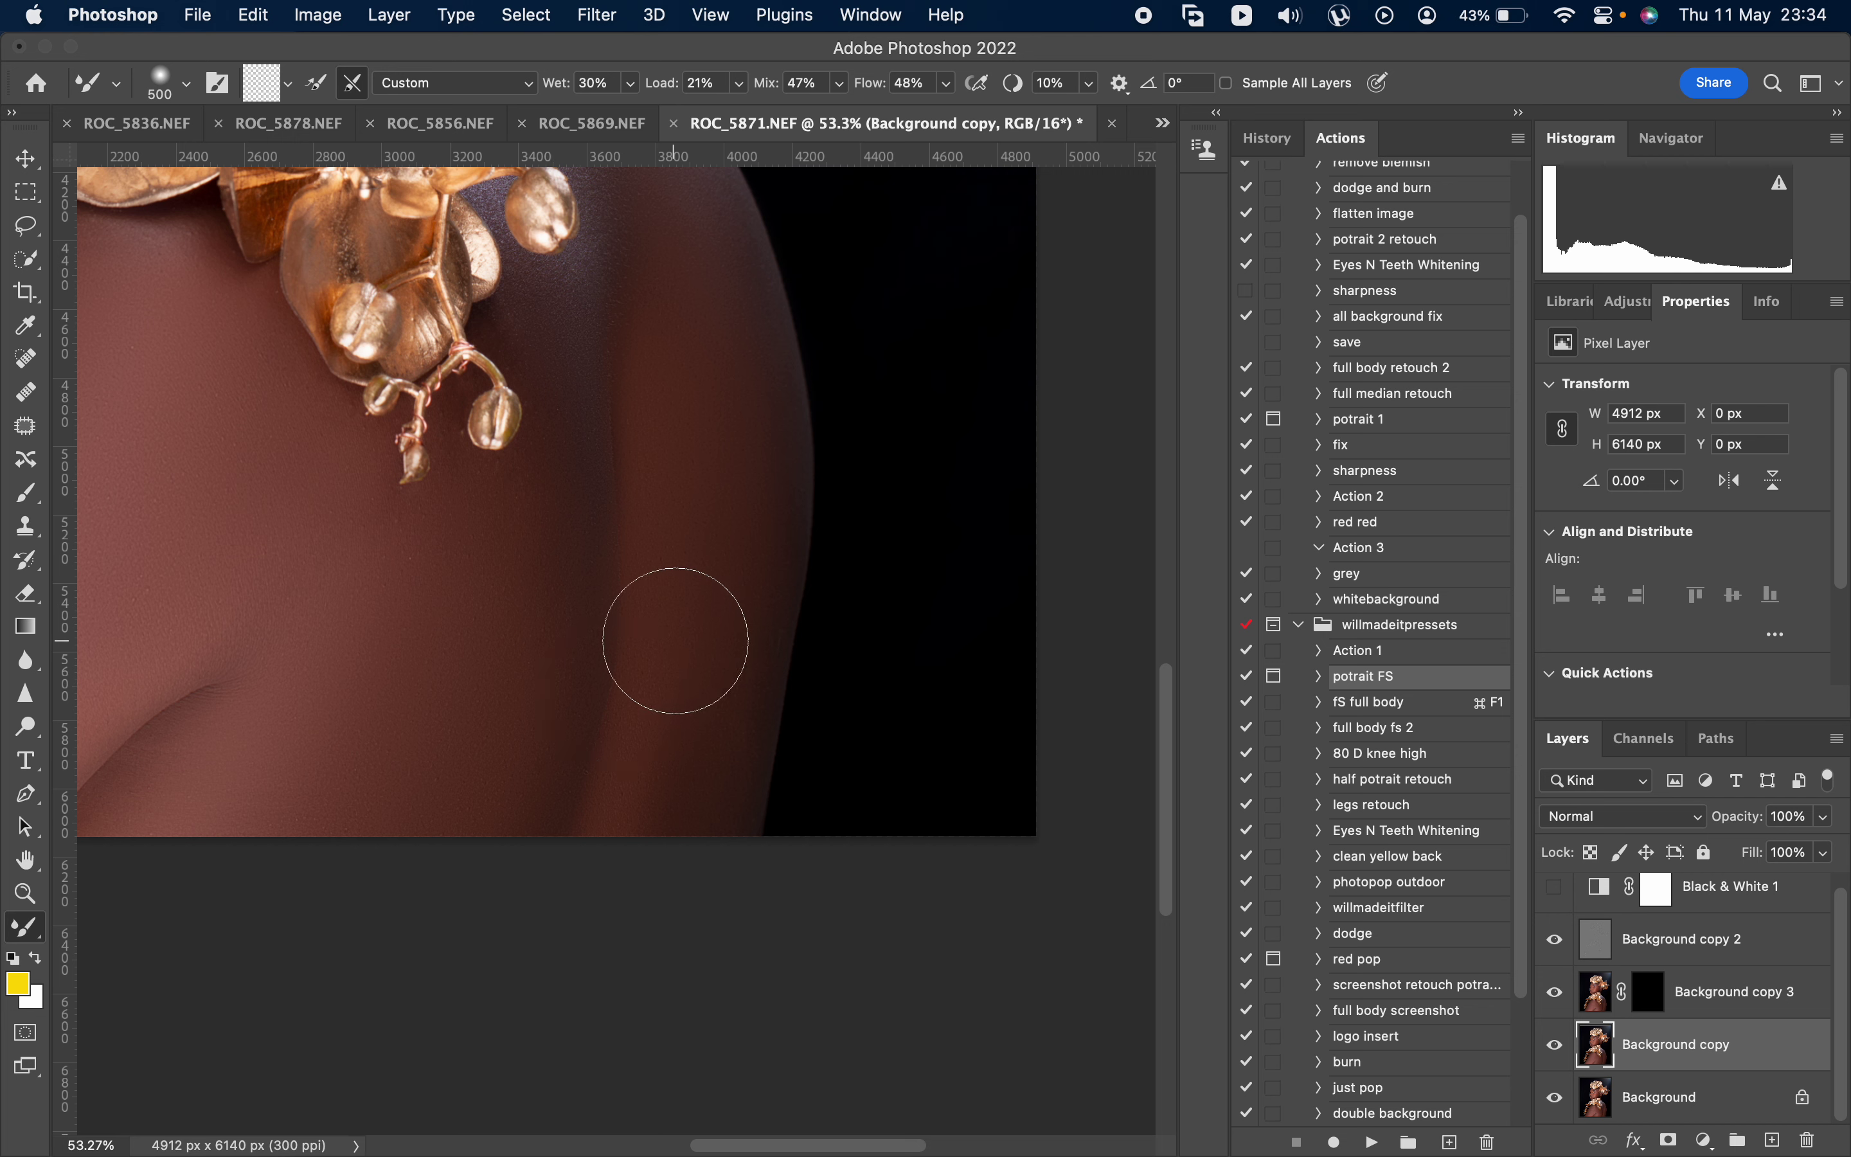
scroll(535, 995, "up", 5)
scroll(398, 934, "left", 1)
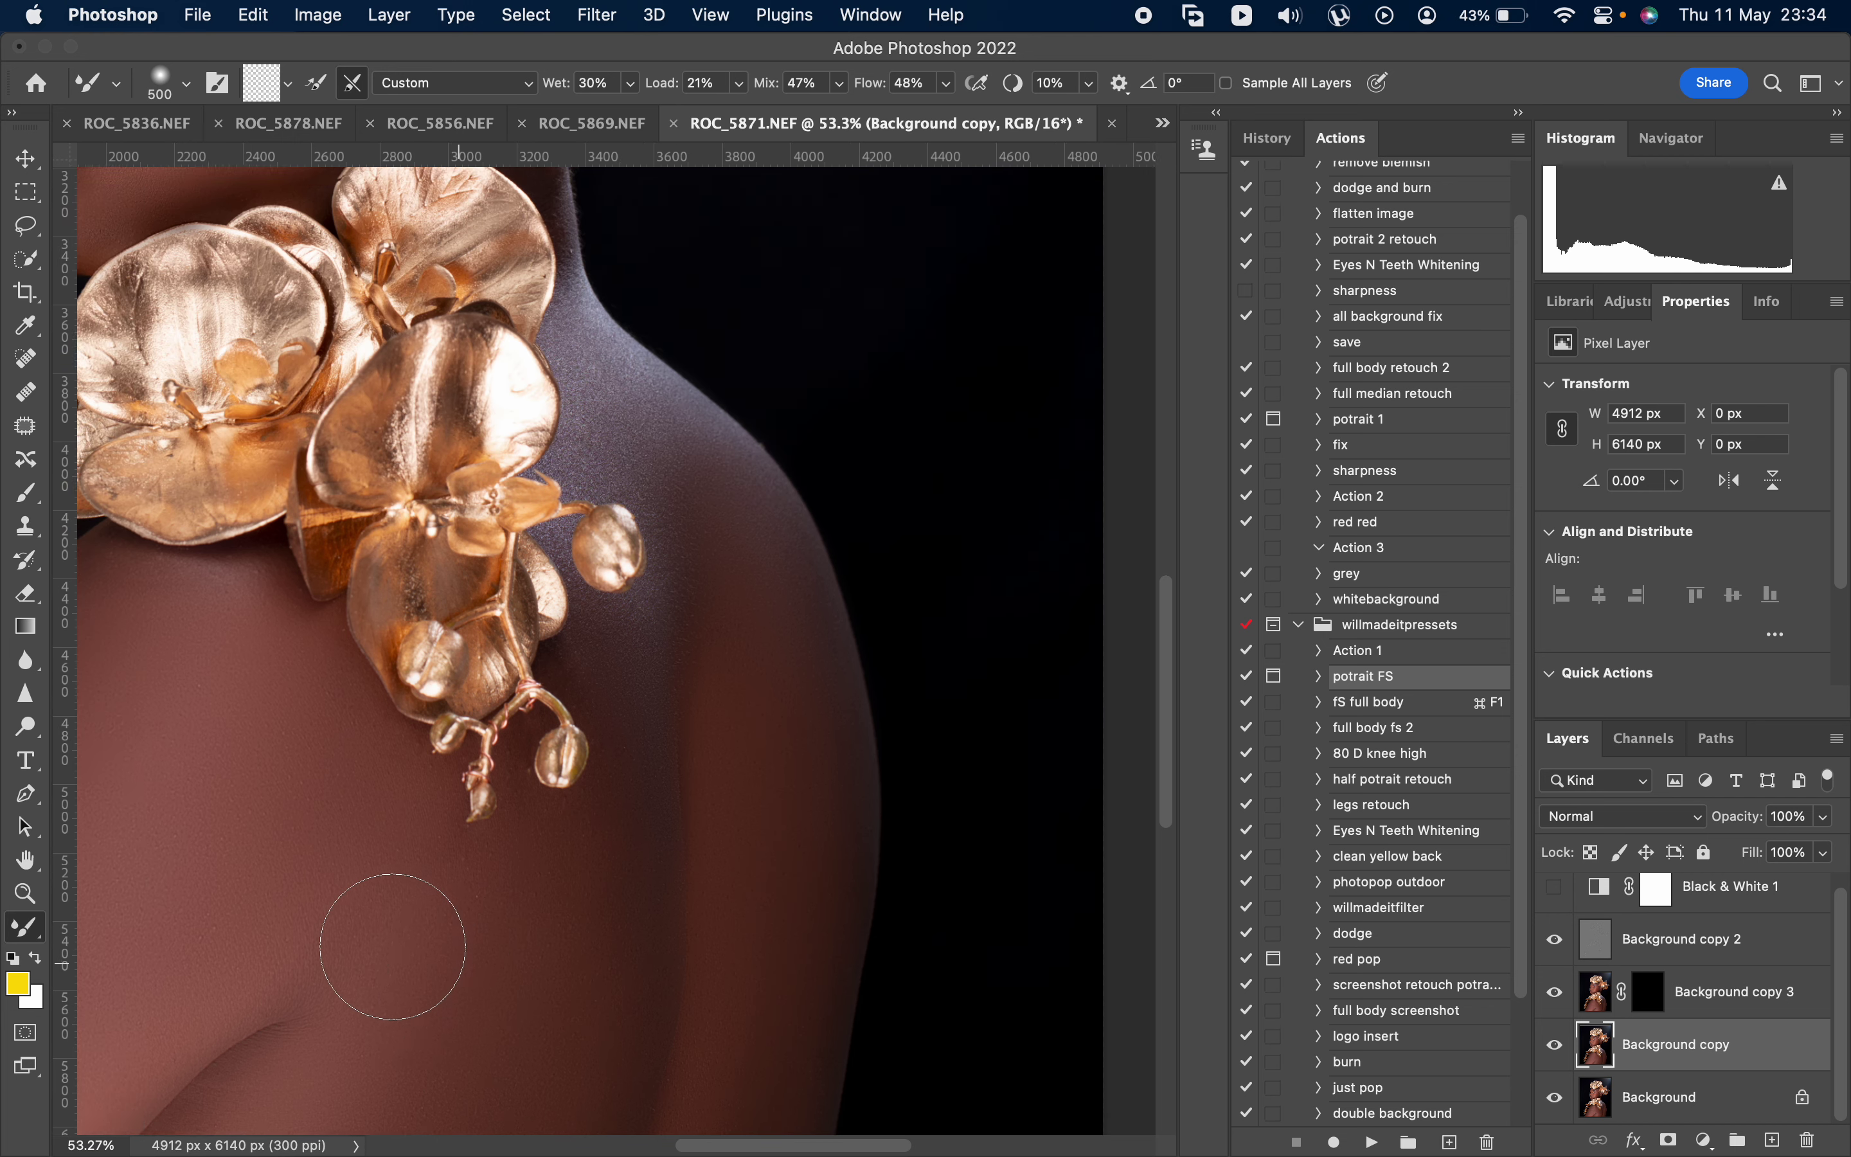
scroll(393, 946, "up", 3)
scroll(392, 947, "left", 3)
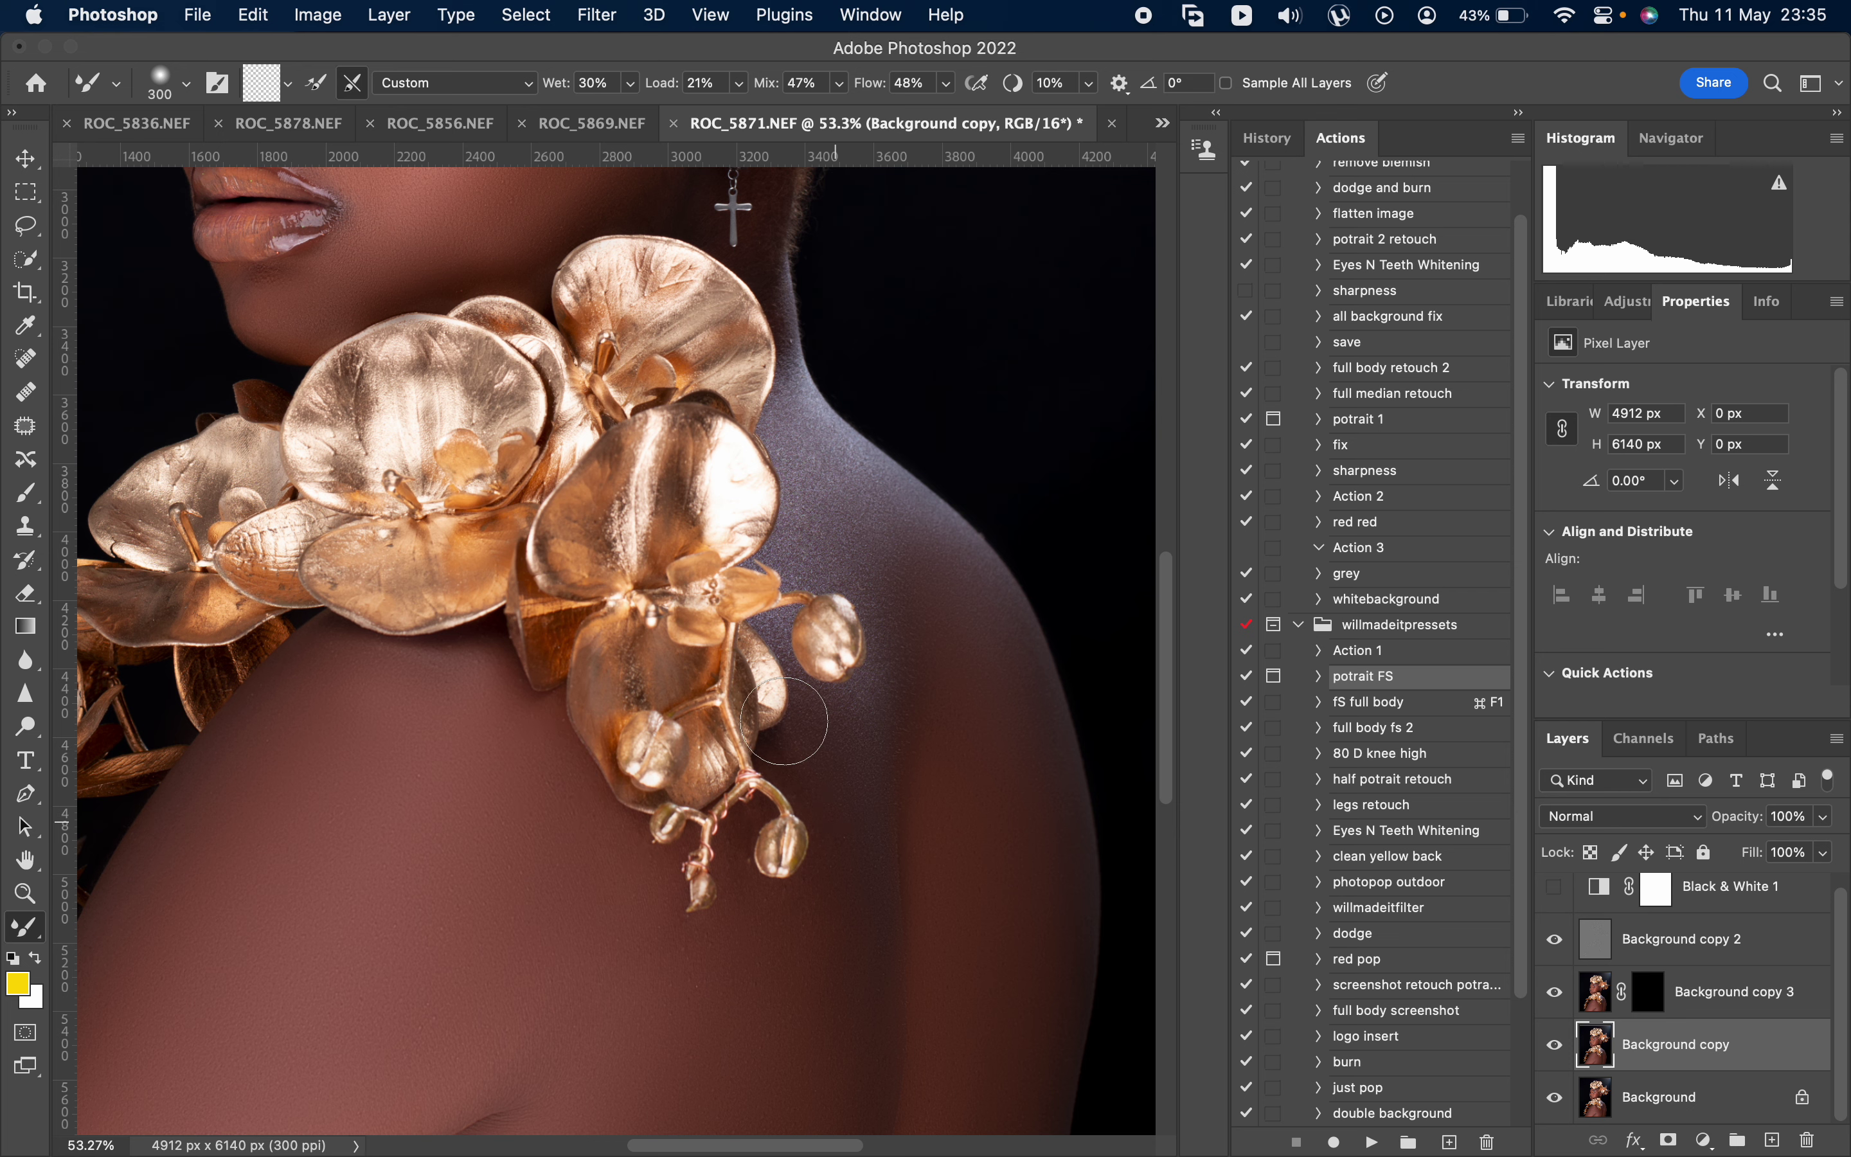
scroll(811, 842, "up", 3)
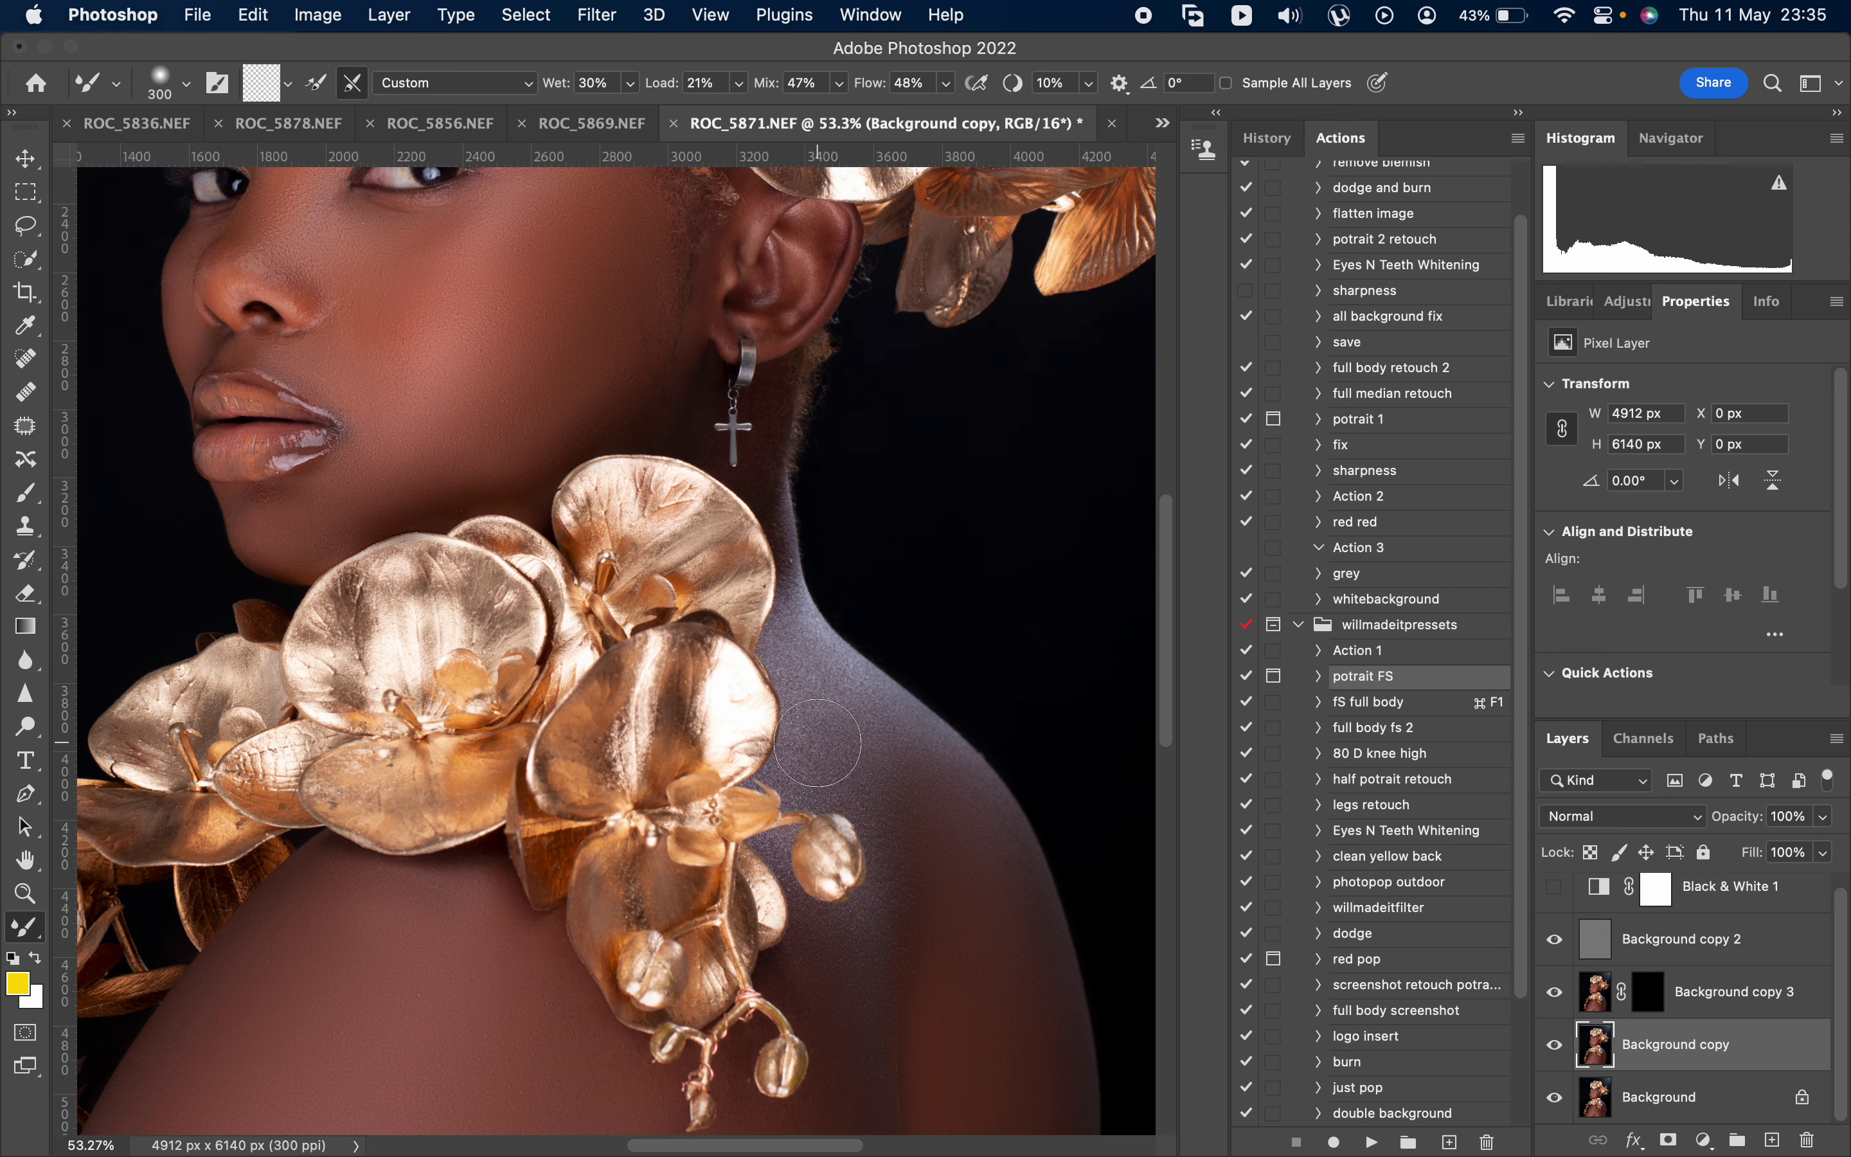
scroll(818, 742, "up", 7)
key("bracketright")
key("bracketright")
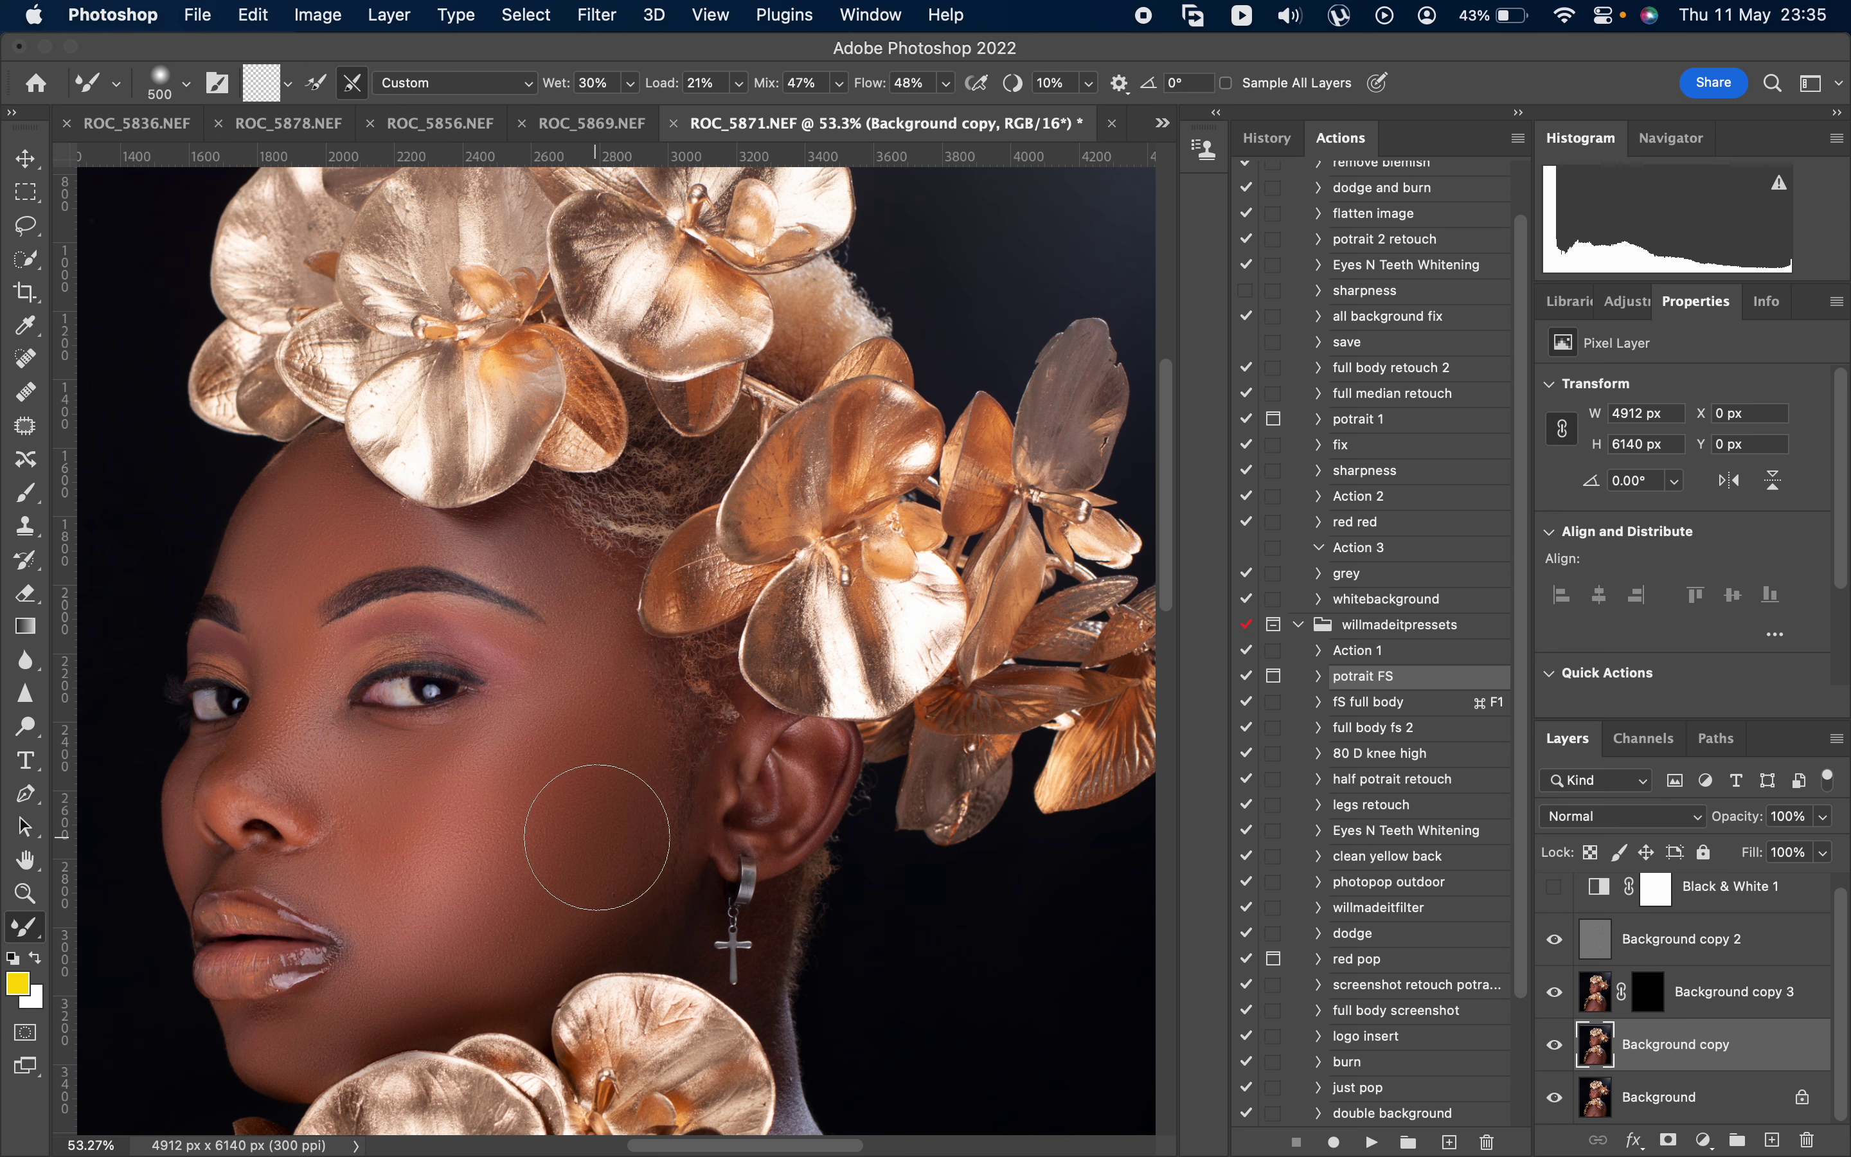
scroll(630, 750, "down", 2)
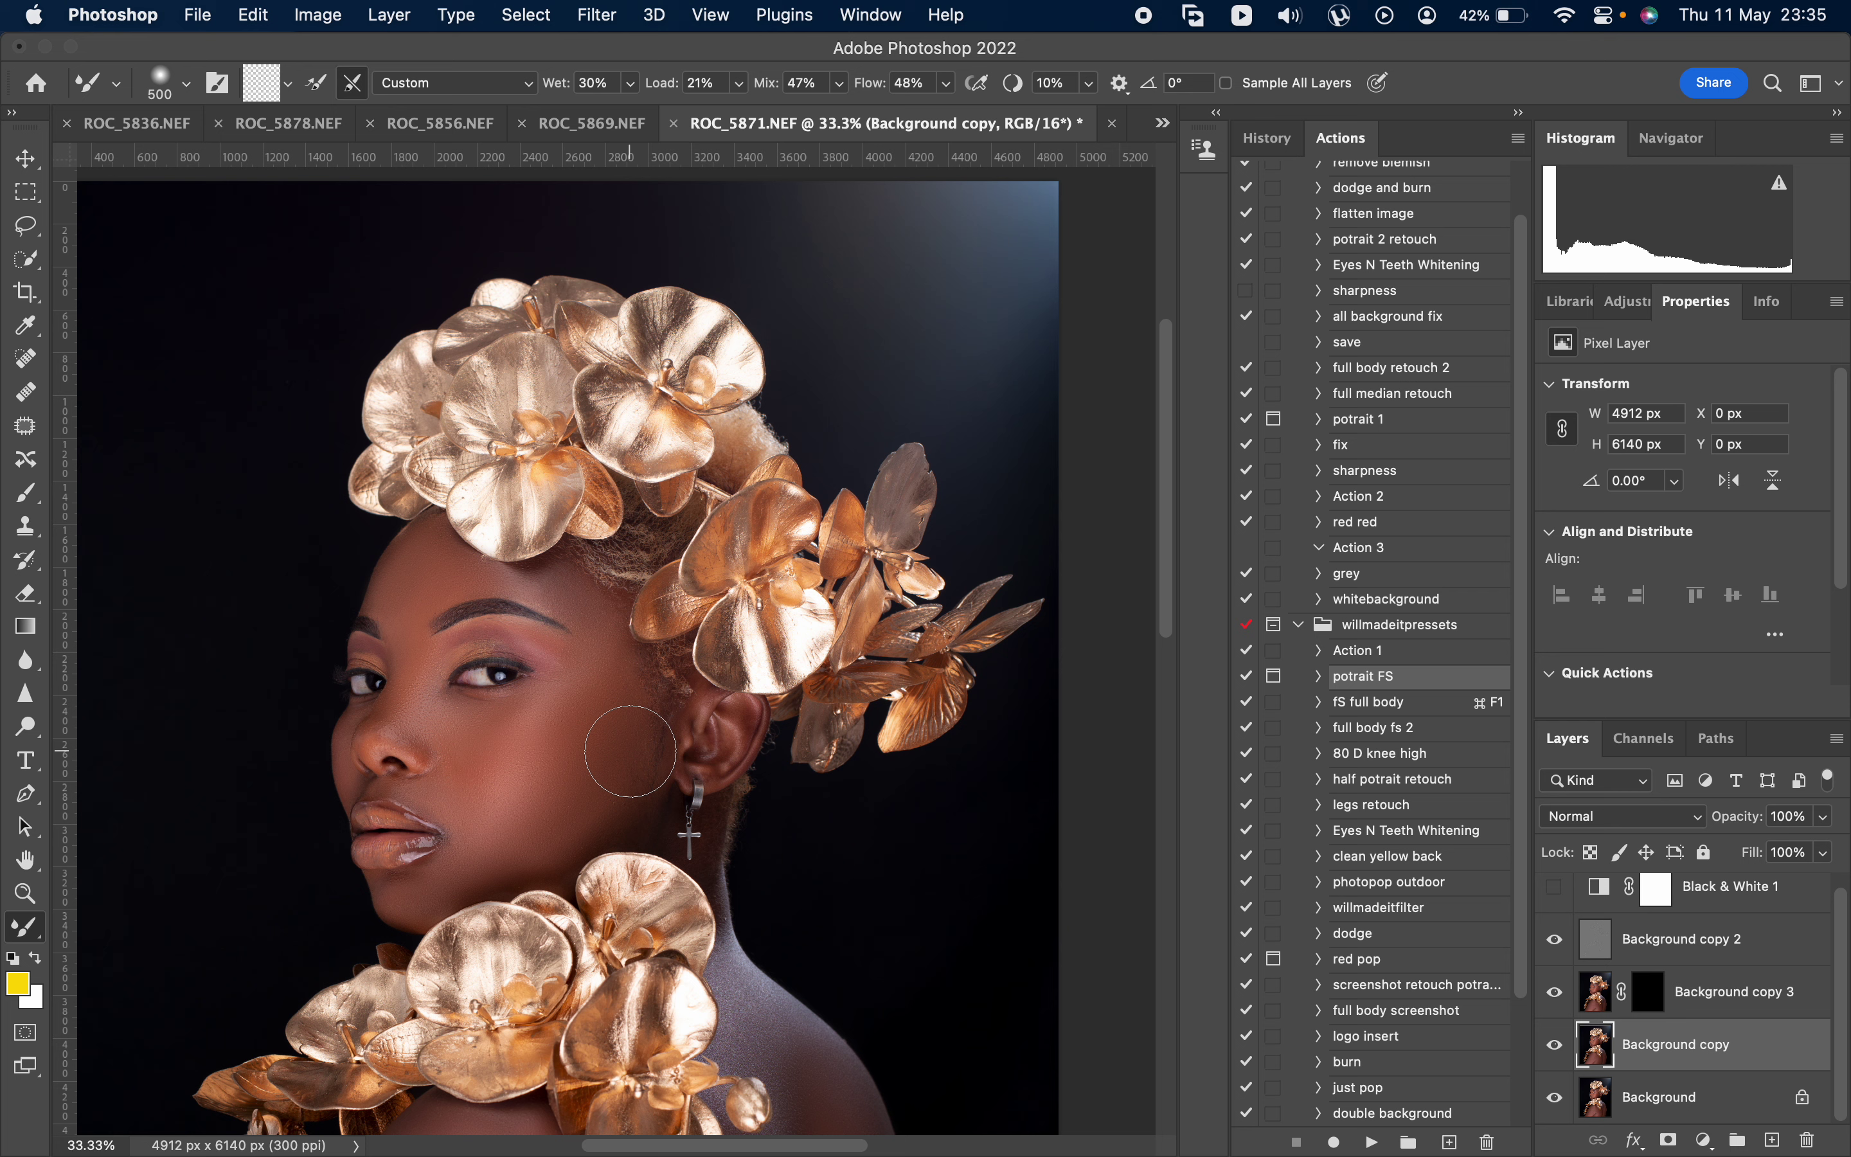
scroll(630, 751, "down", 8)
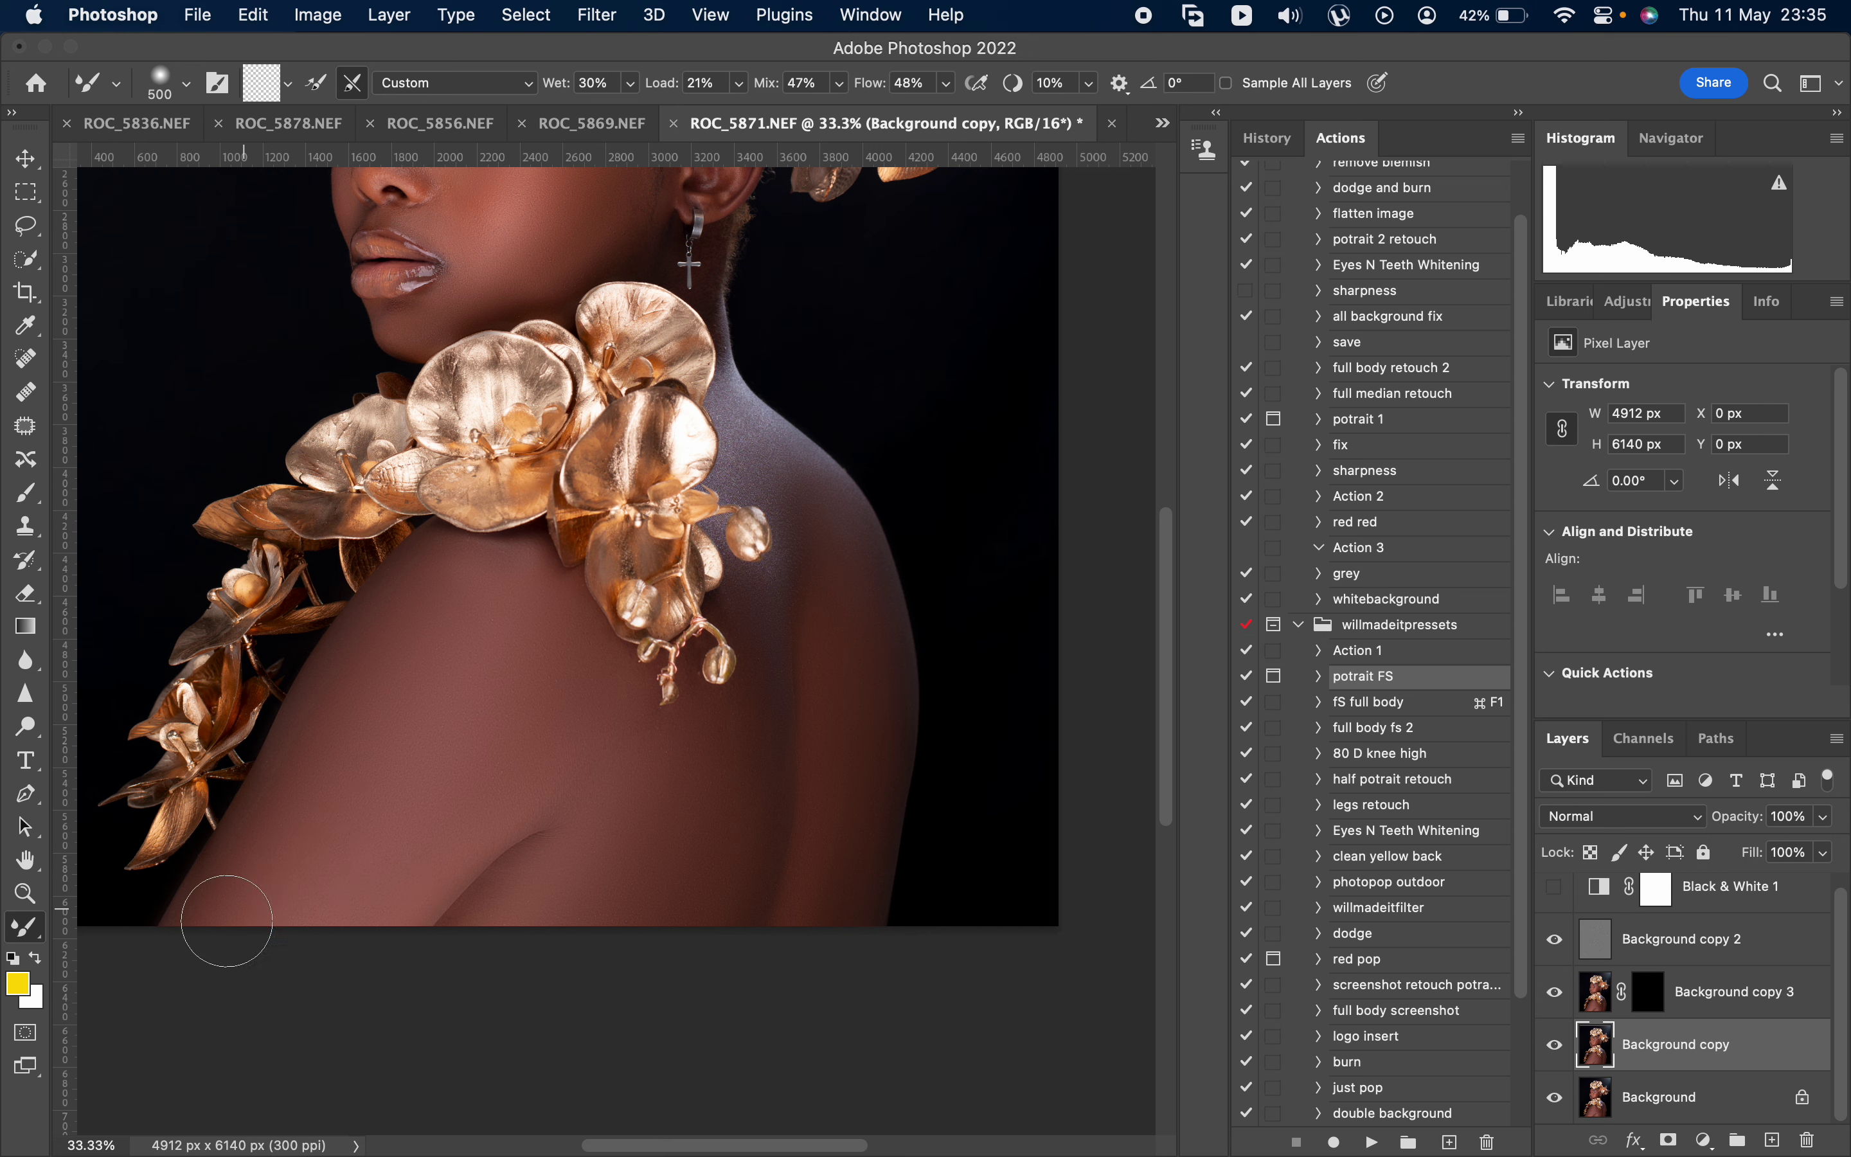
scroll(470, 829, "up", 2)
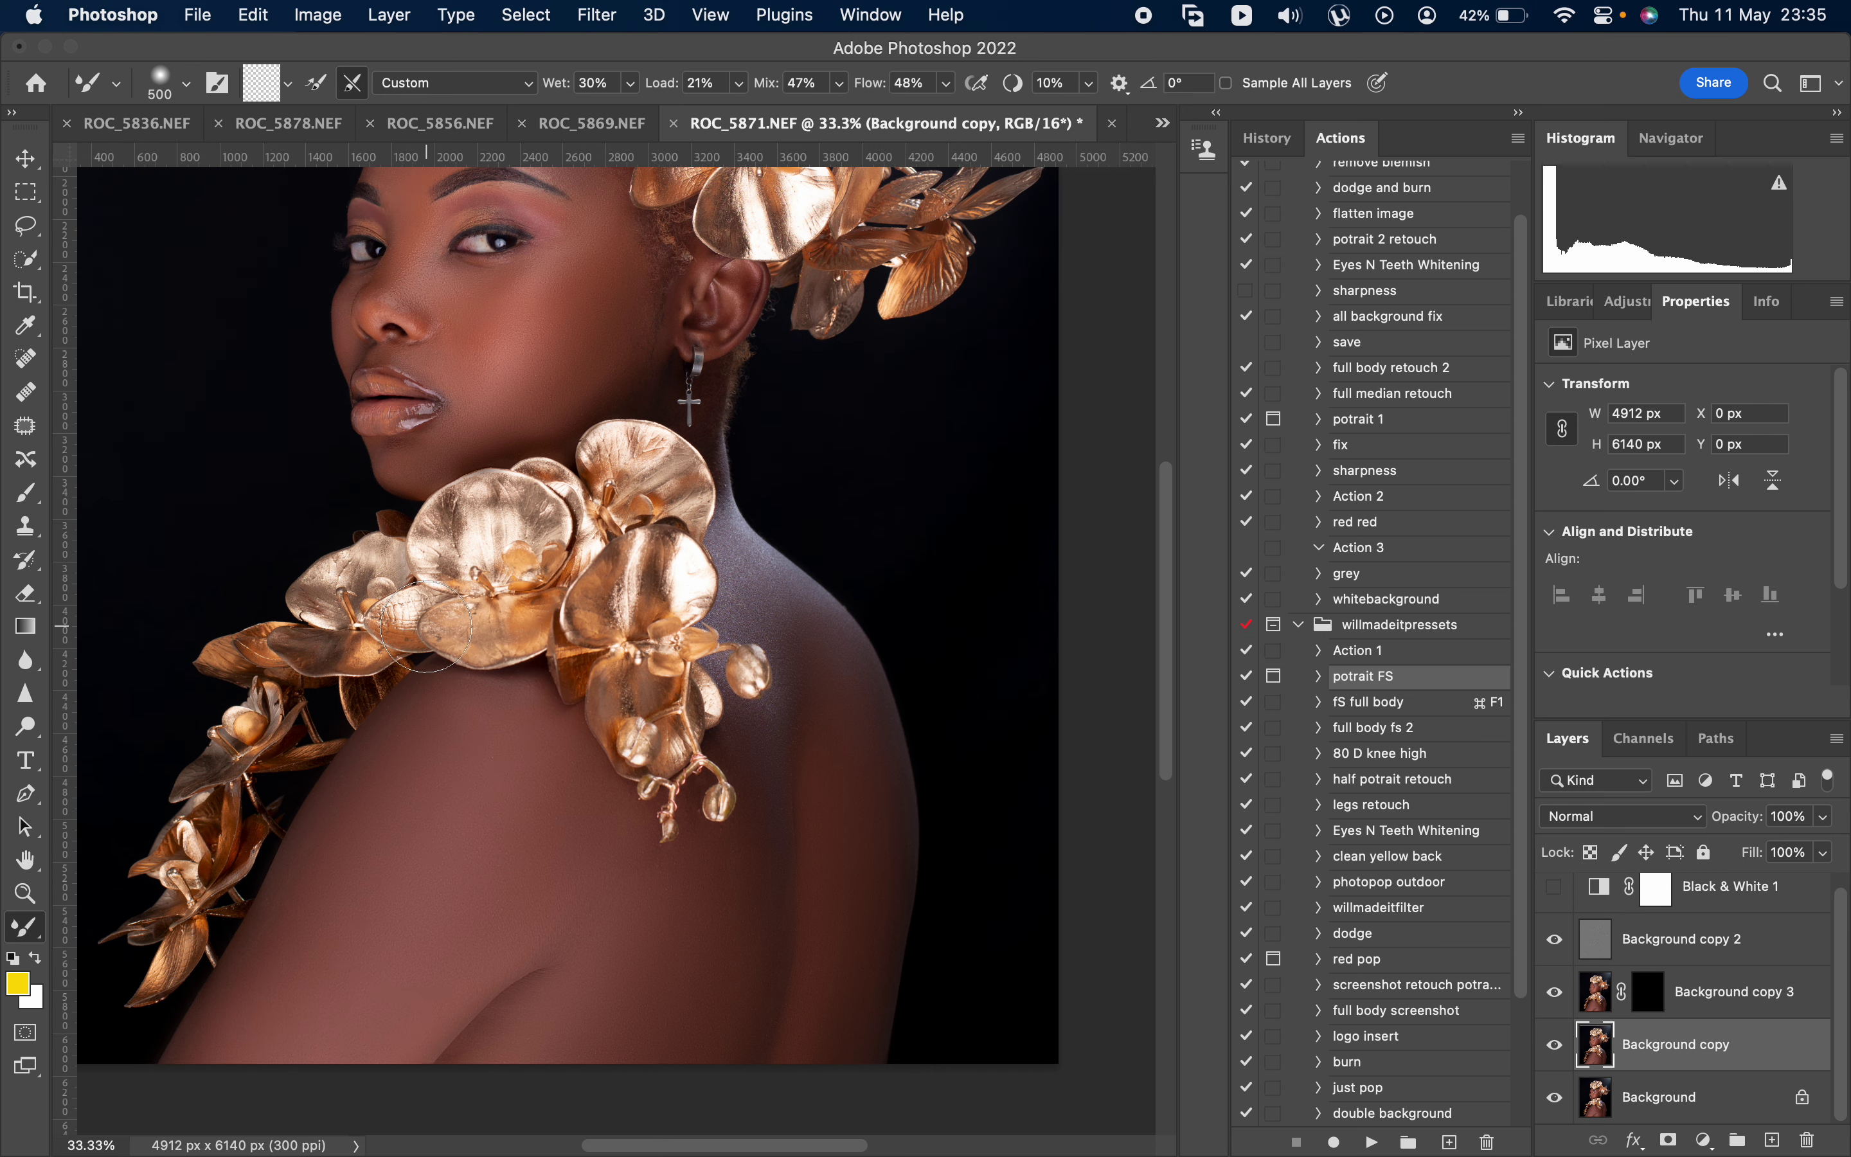
scroll(428, 638, "down", 1)
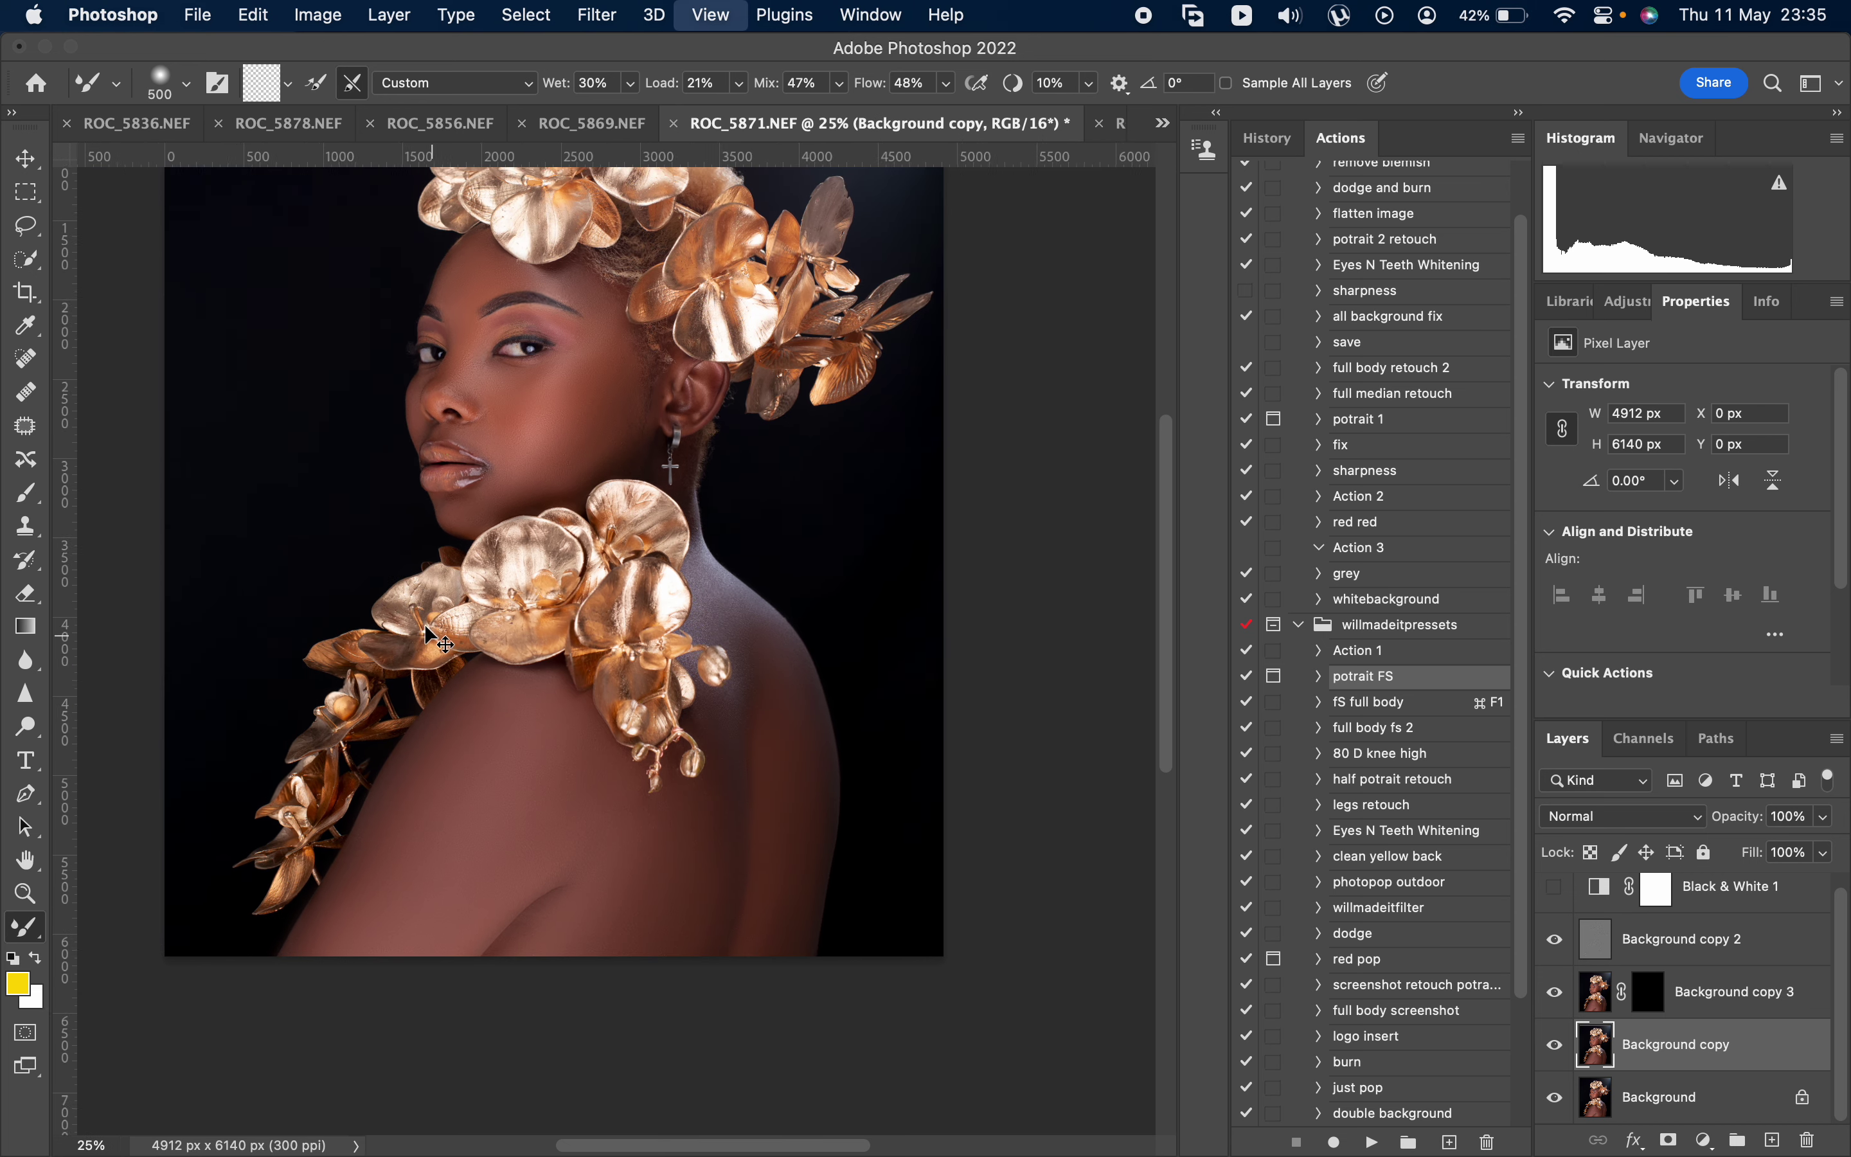
scroll(428, 637, "down", 1)
left_click(25, 893)
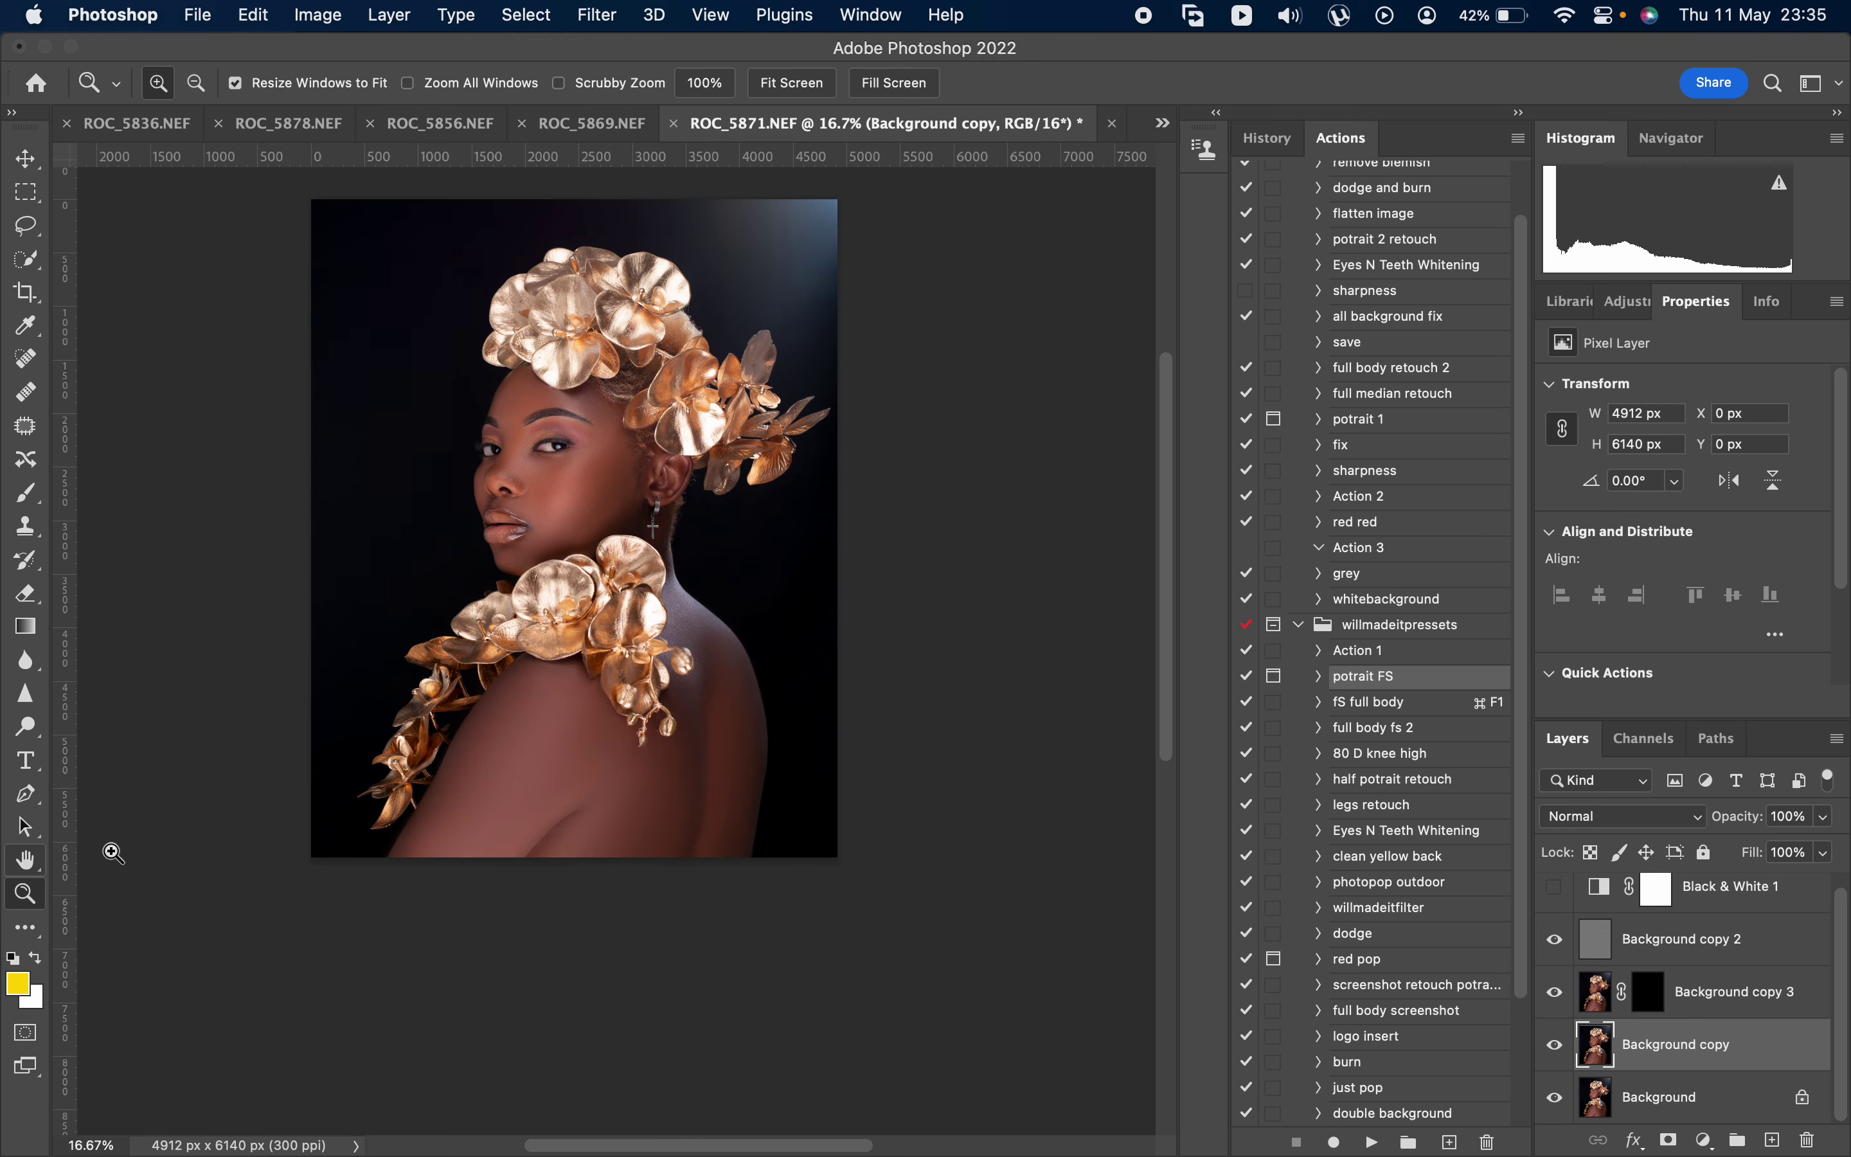
left_click(571, 455)
scroll(571, 549, "down", 3)
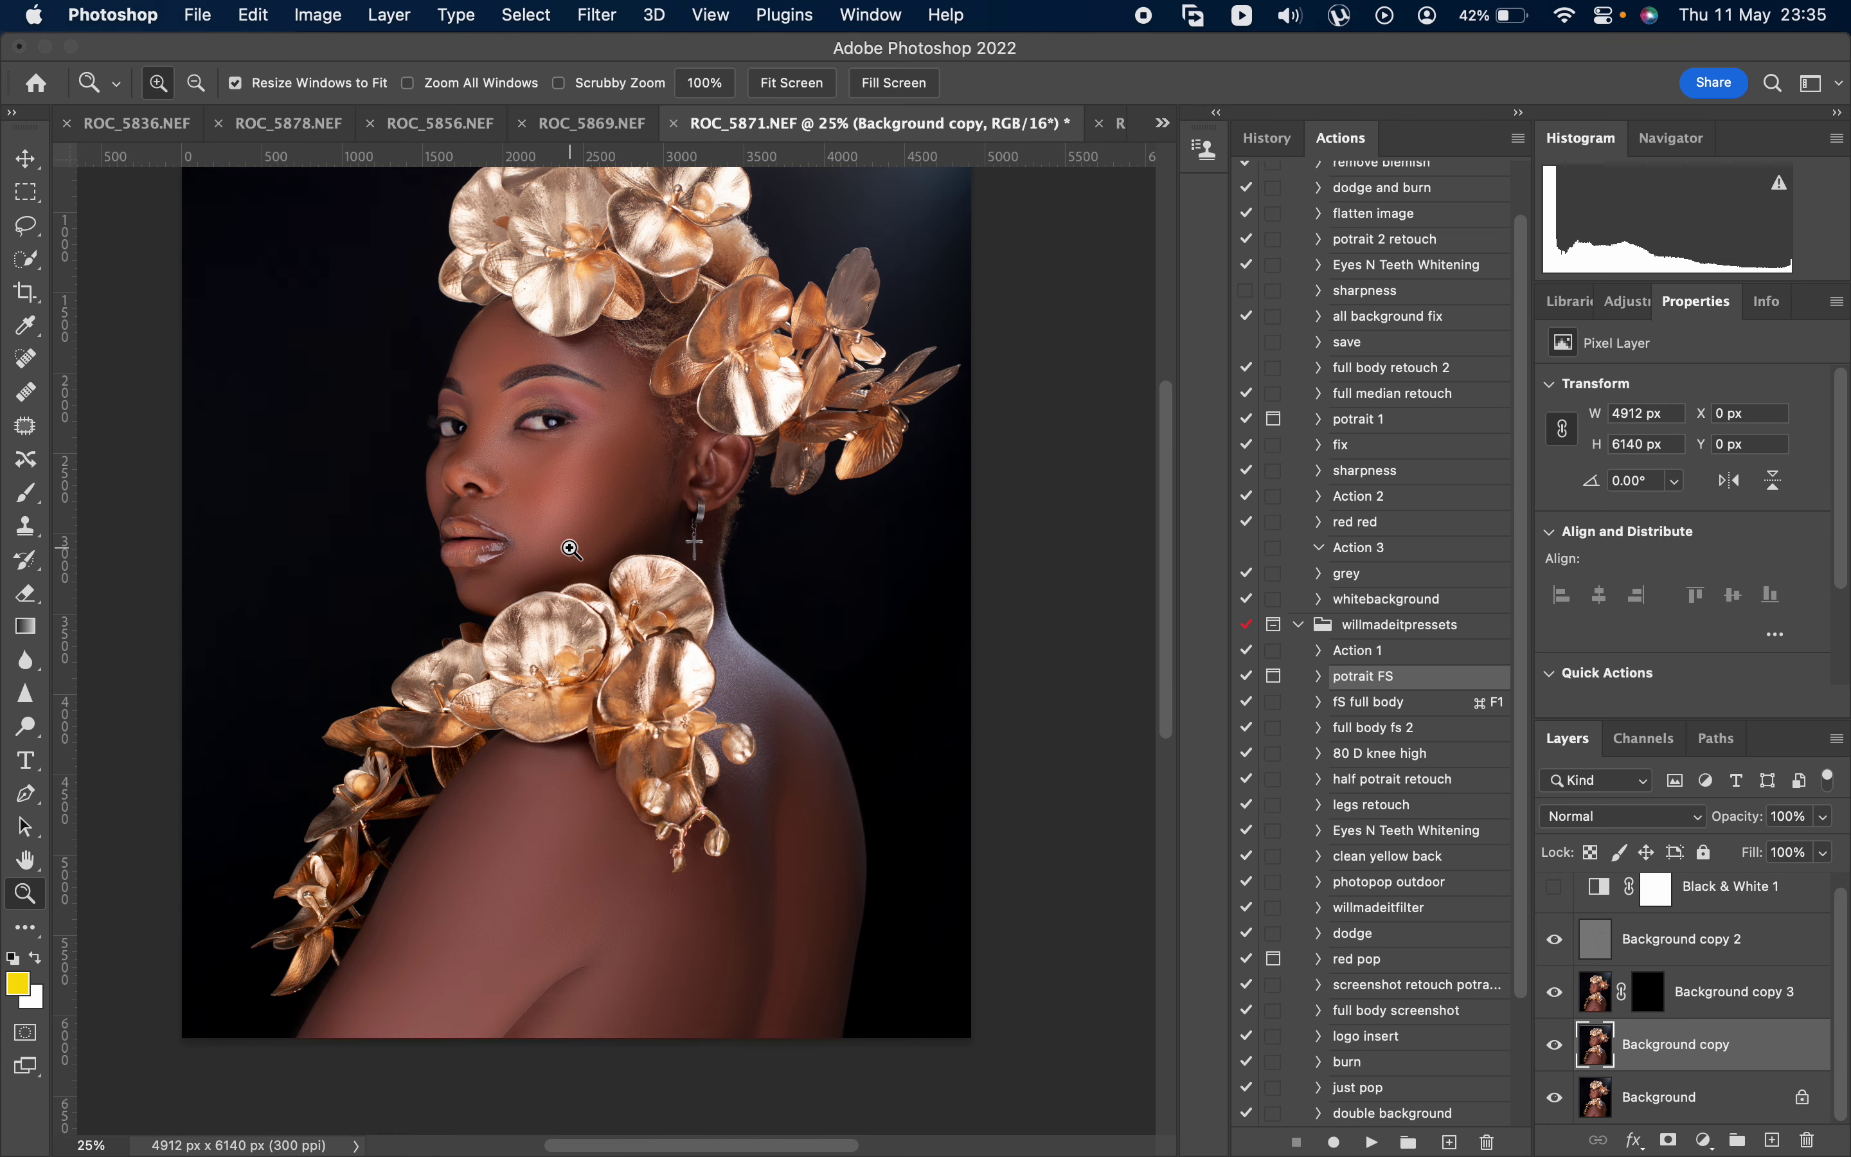
left_click(1712, 963)
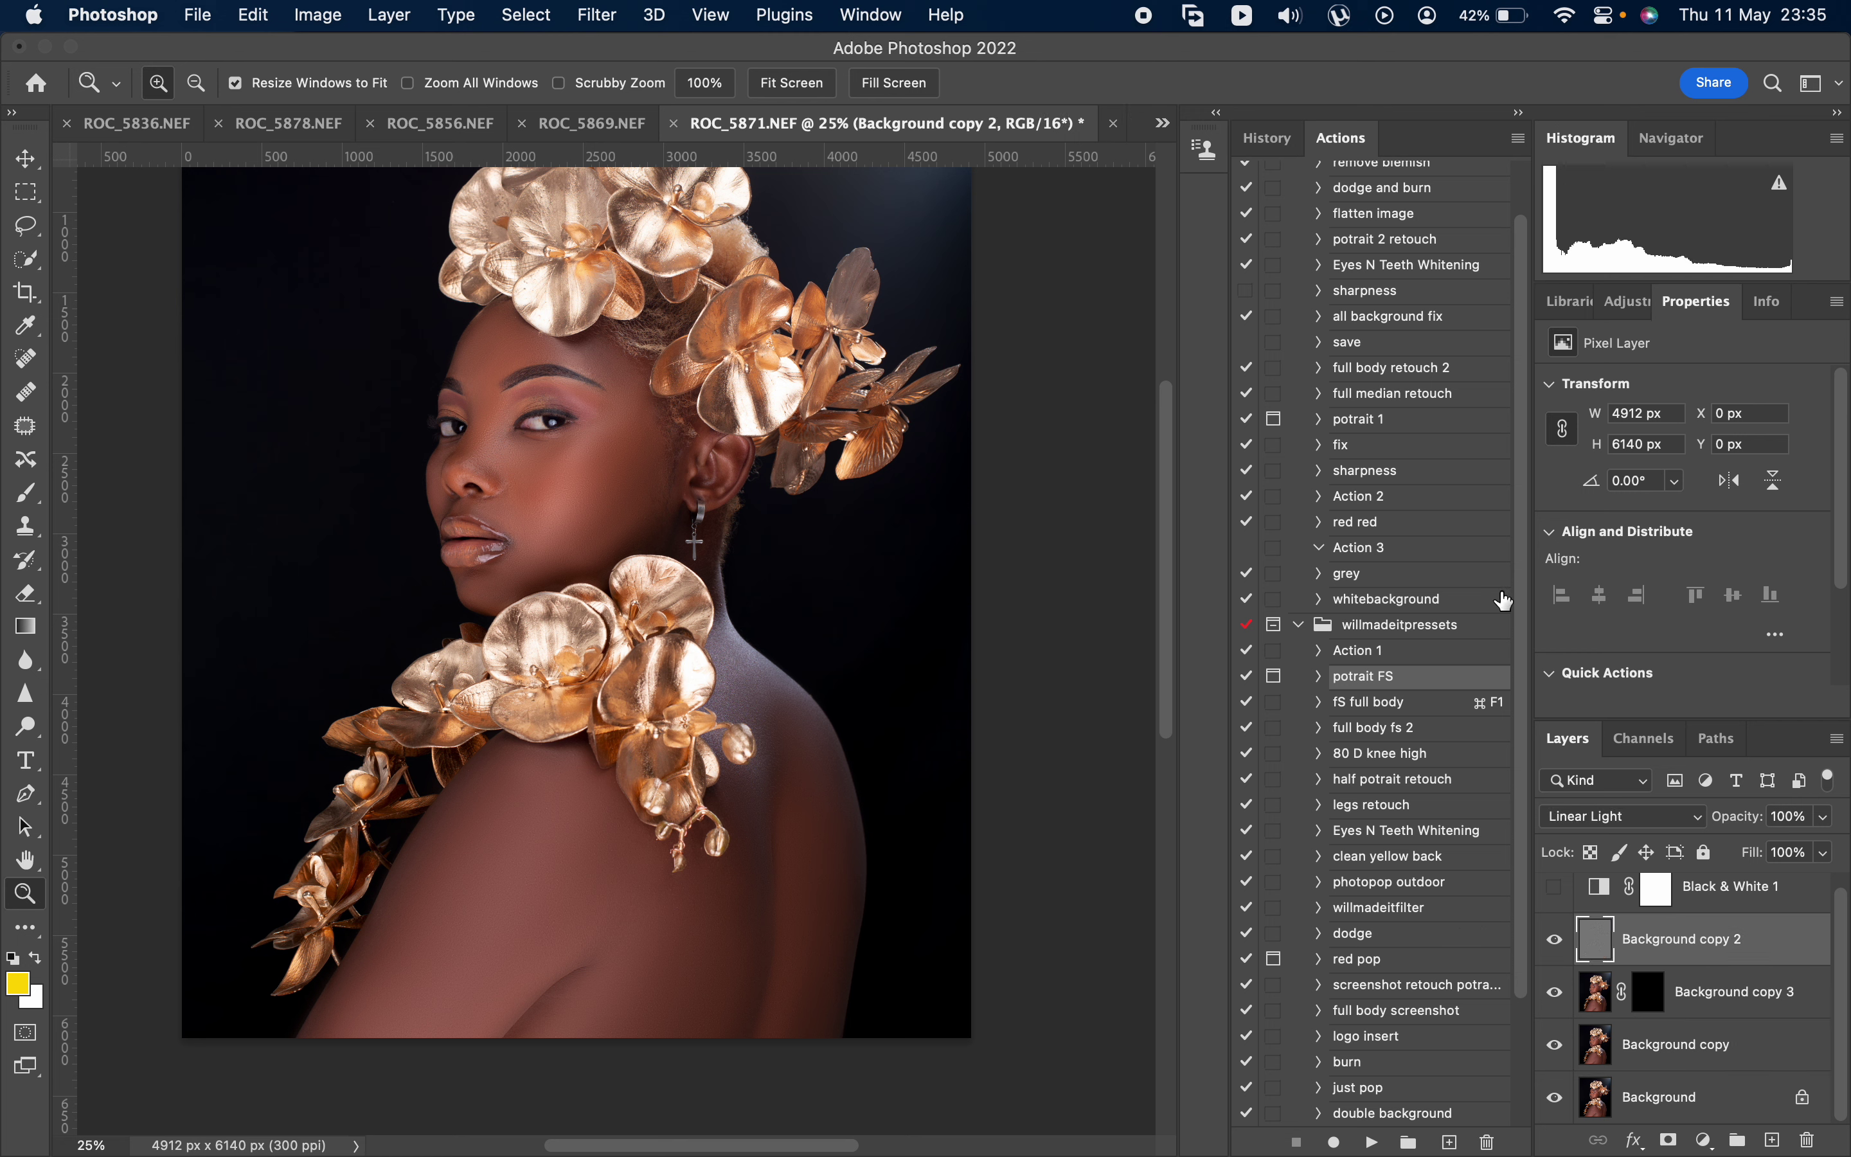
left_click(1391, 471)
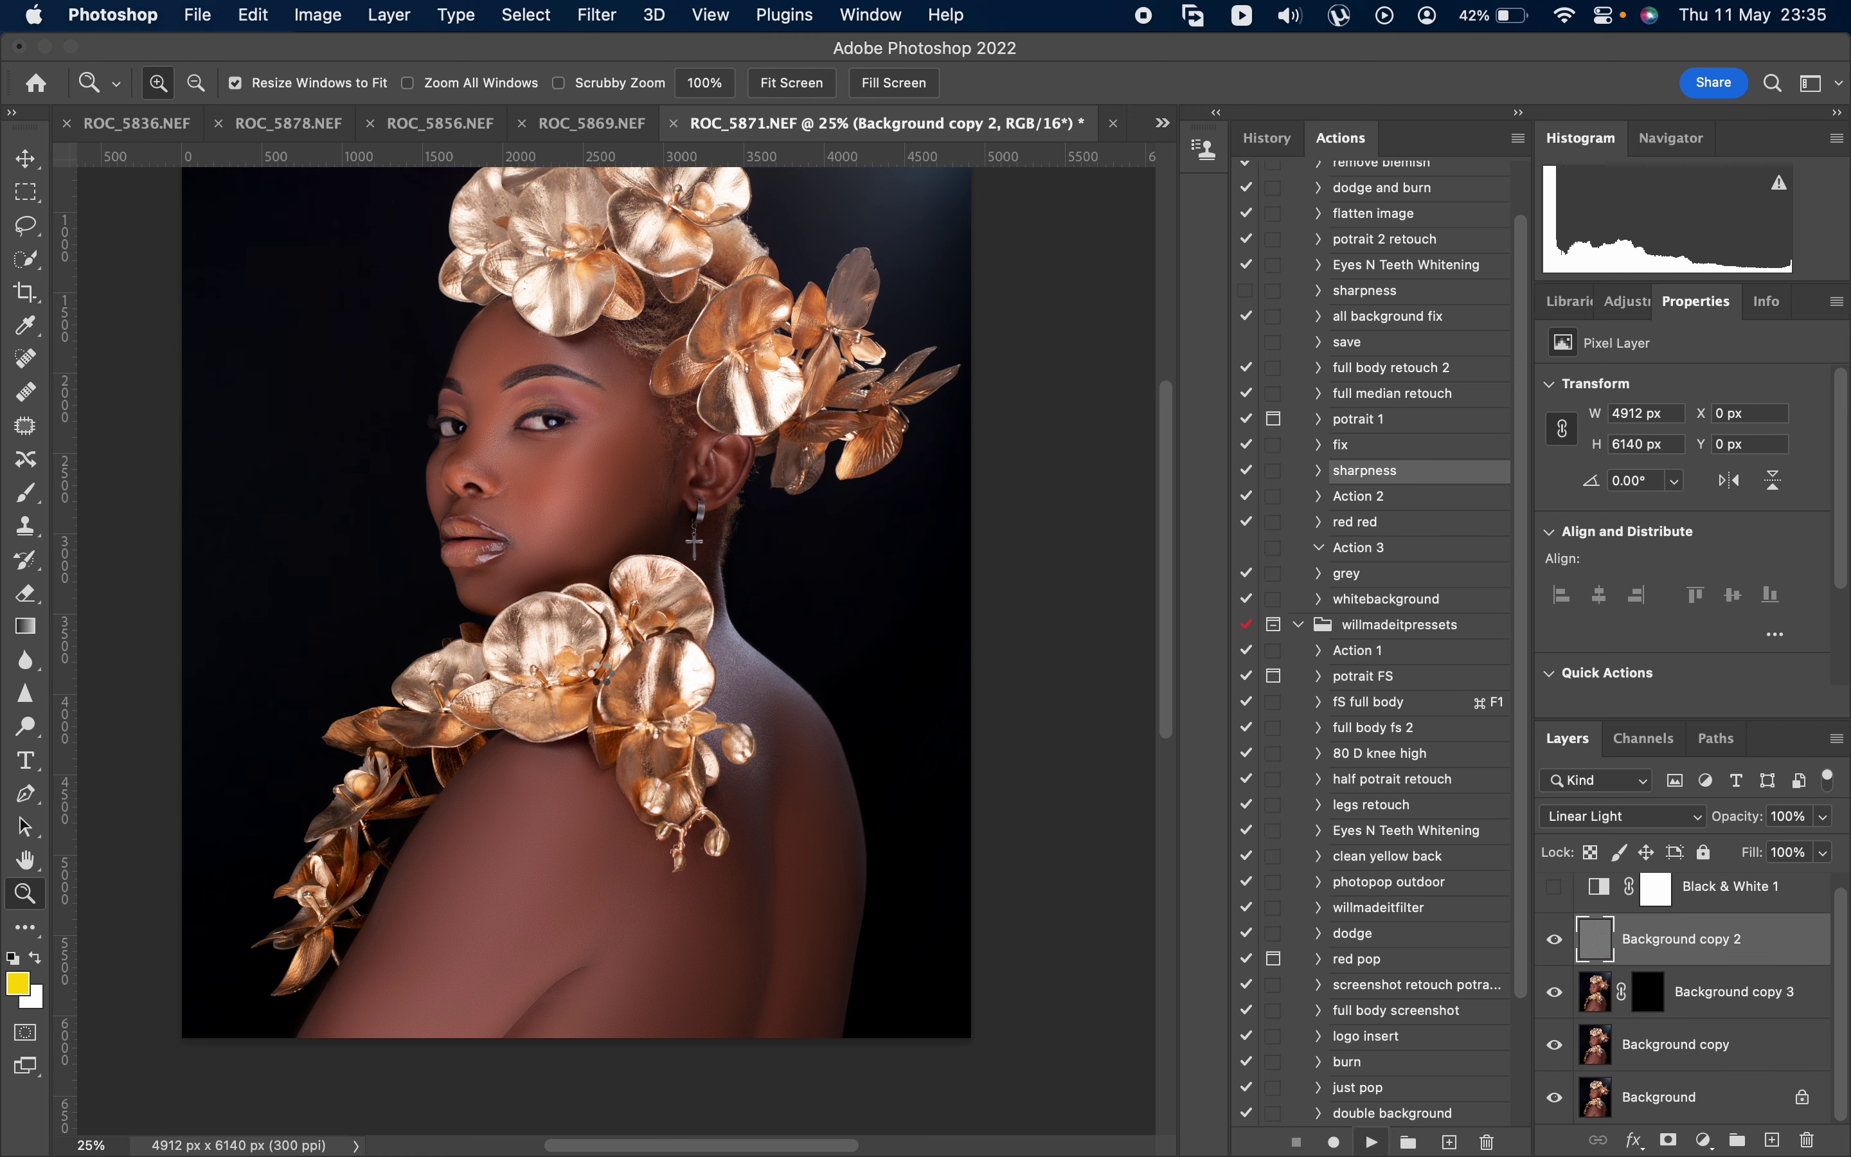
scroll(601, 673, "up", 3)
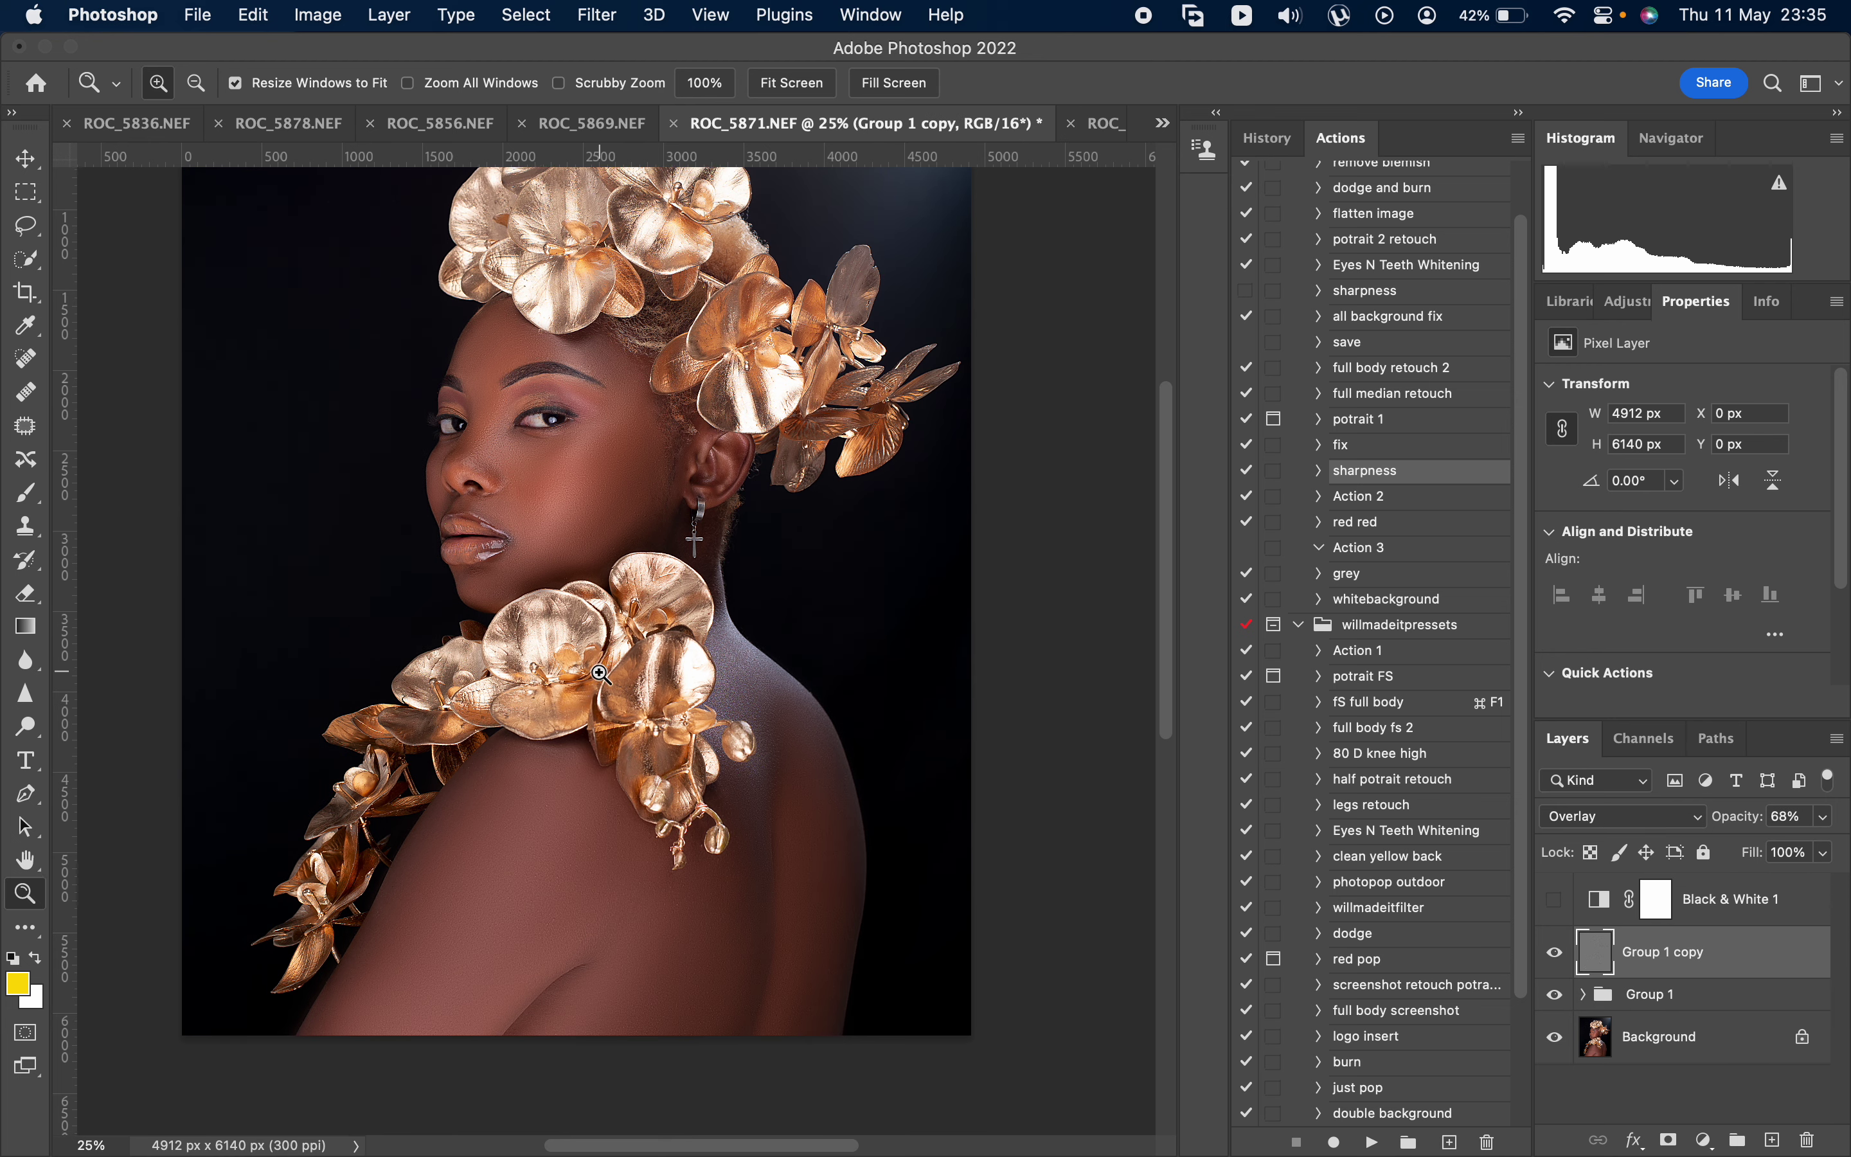
scroll(668, 742, "down", 4)
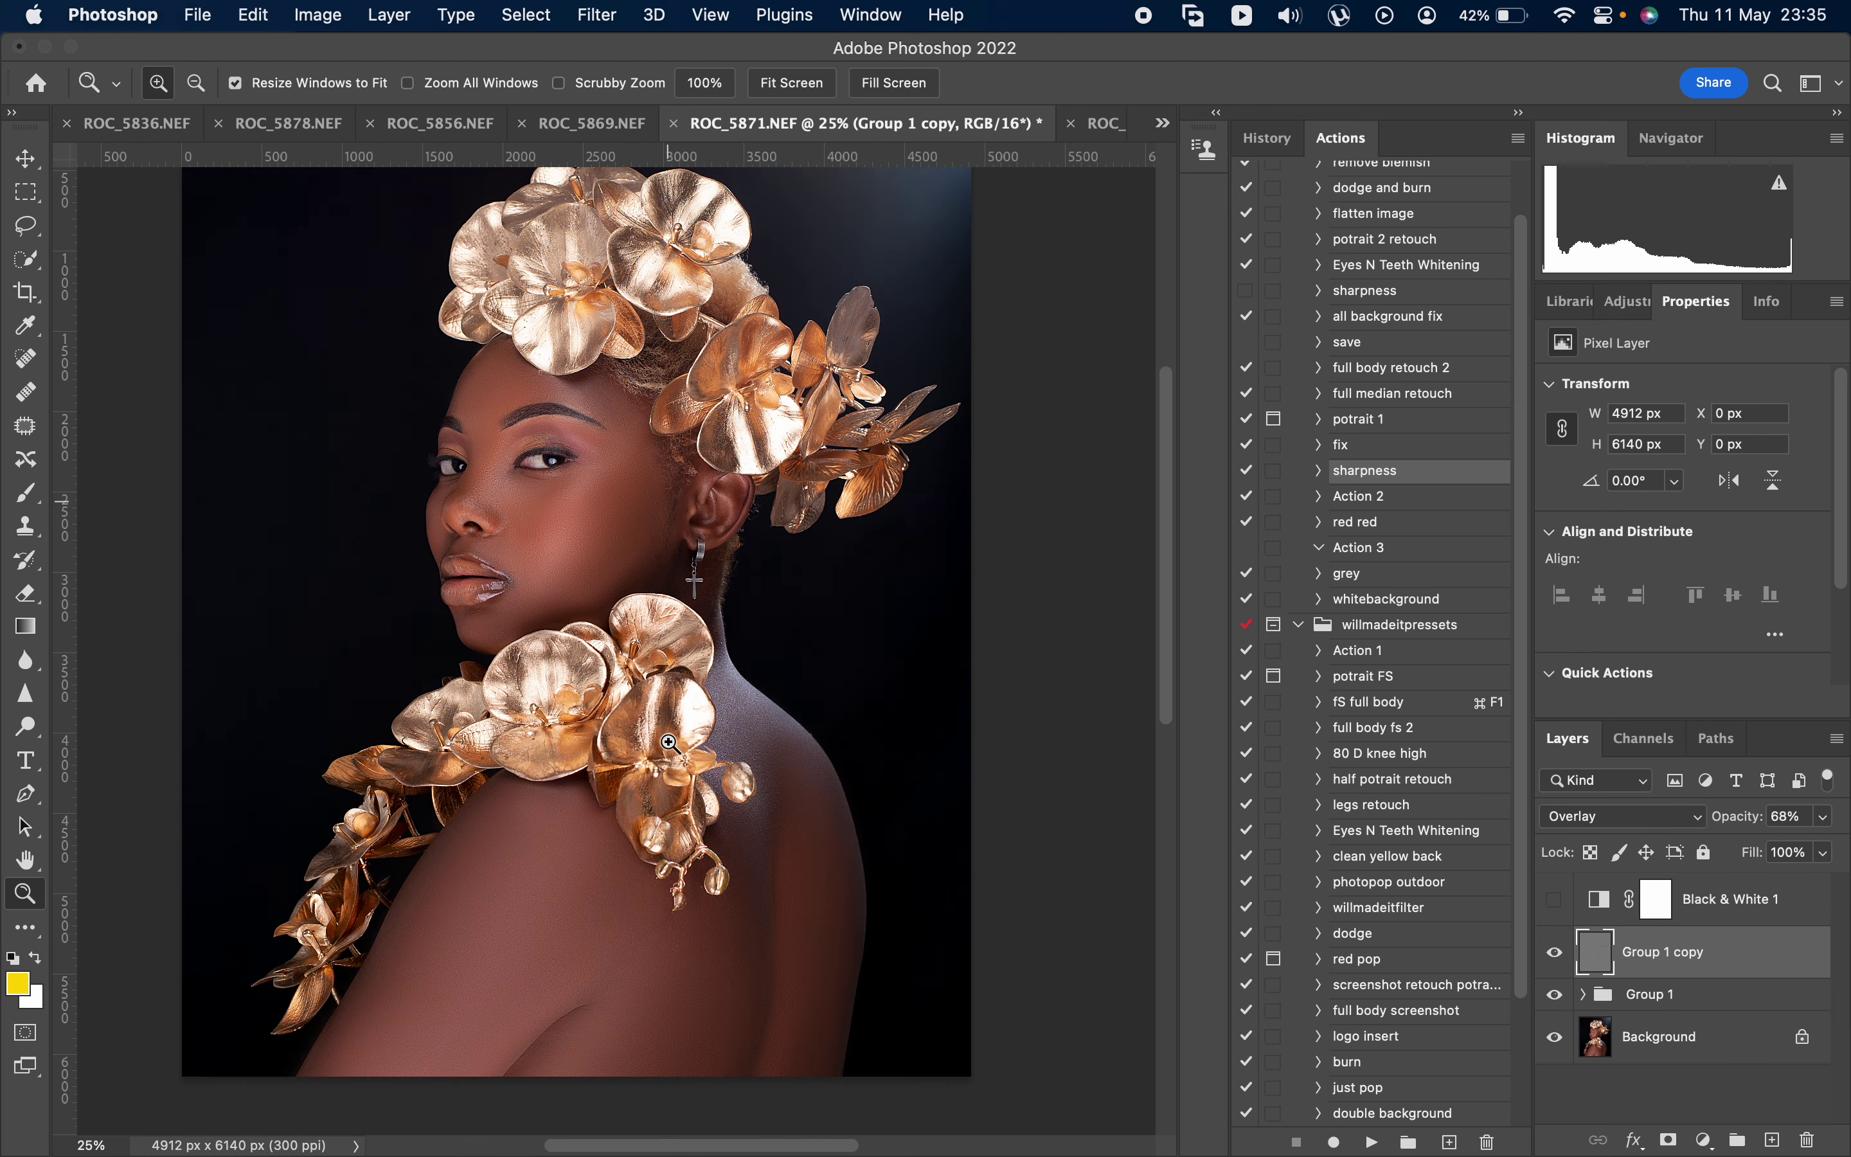
scroll(669, 742, "up", 3)
scroll(669, 741, "down", 2)
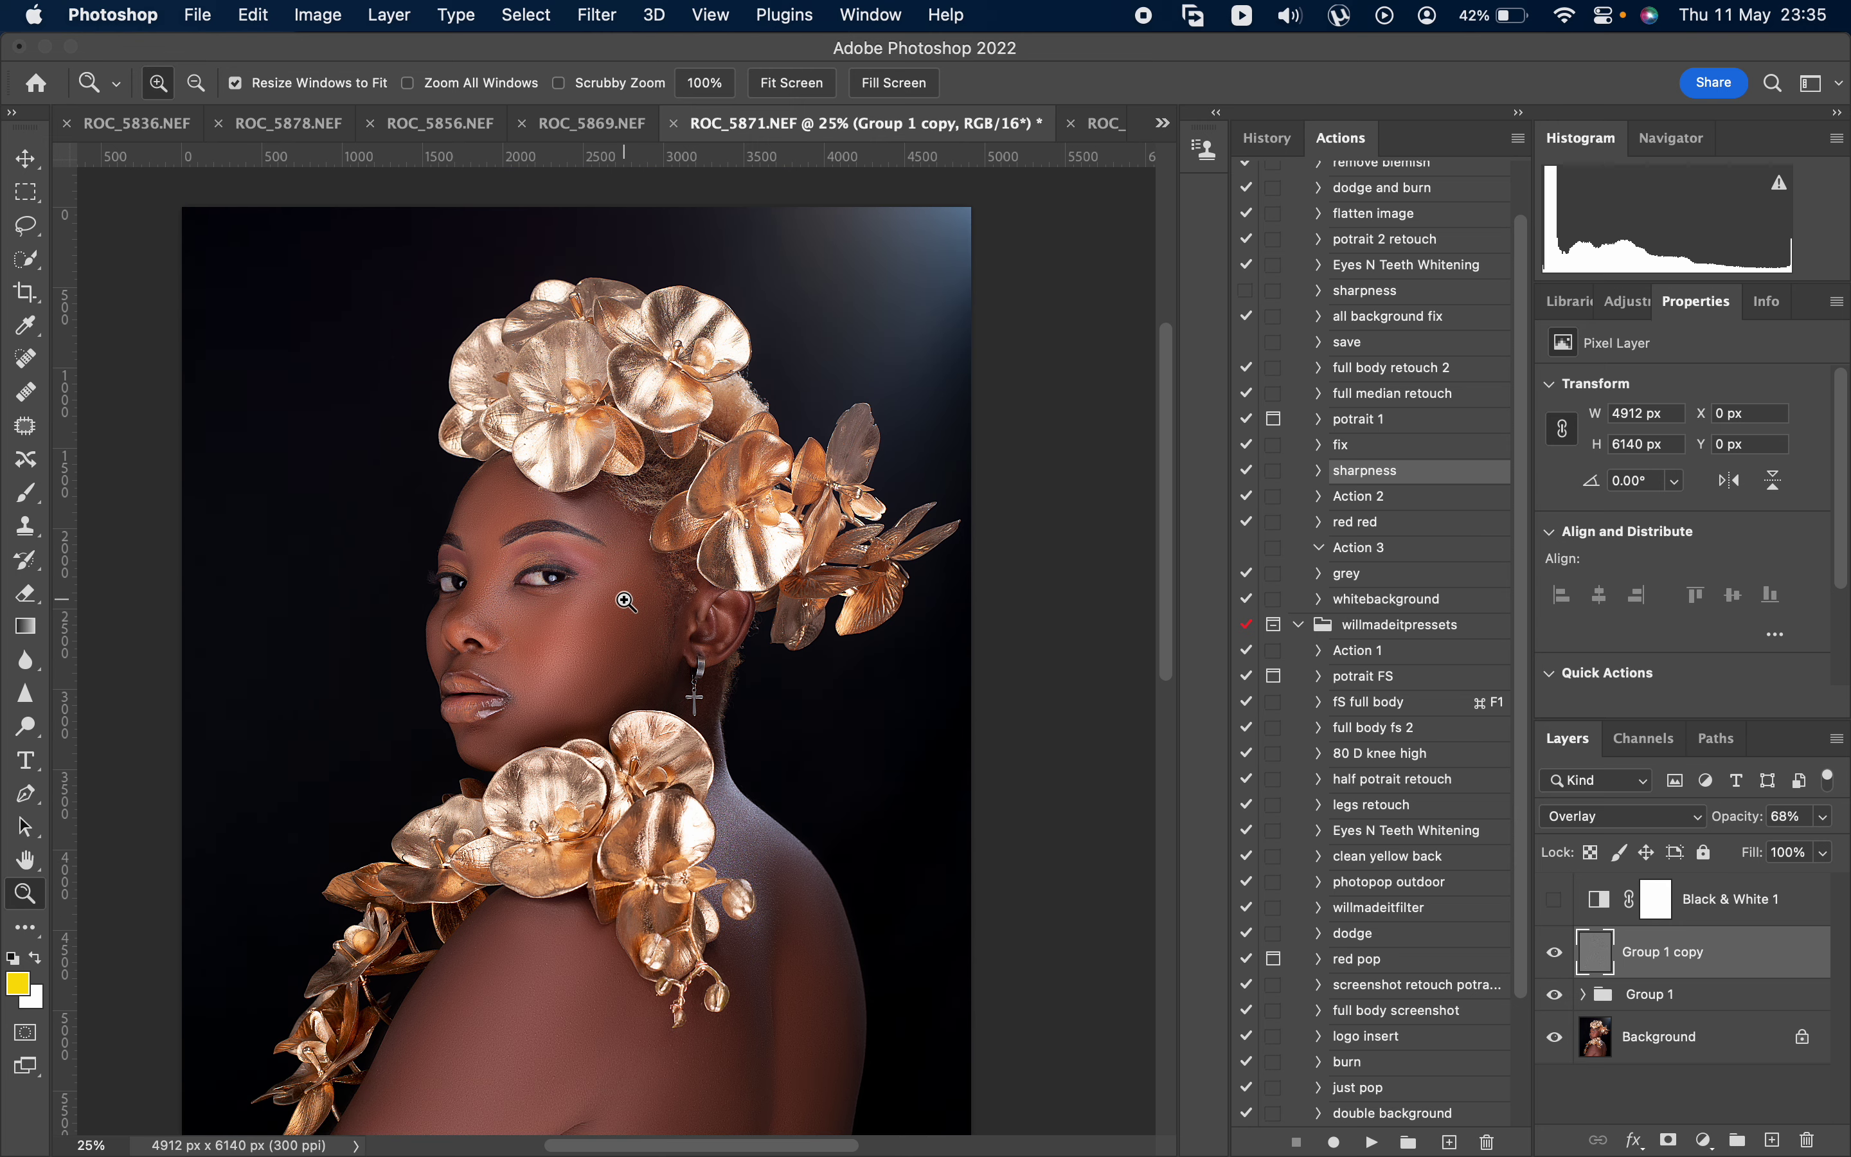
scroll(606, 594, "down", 1)
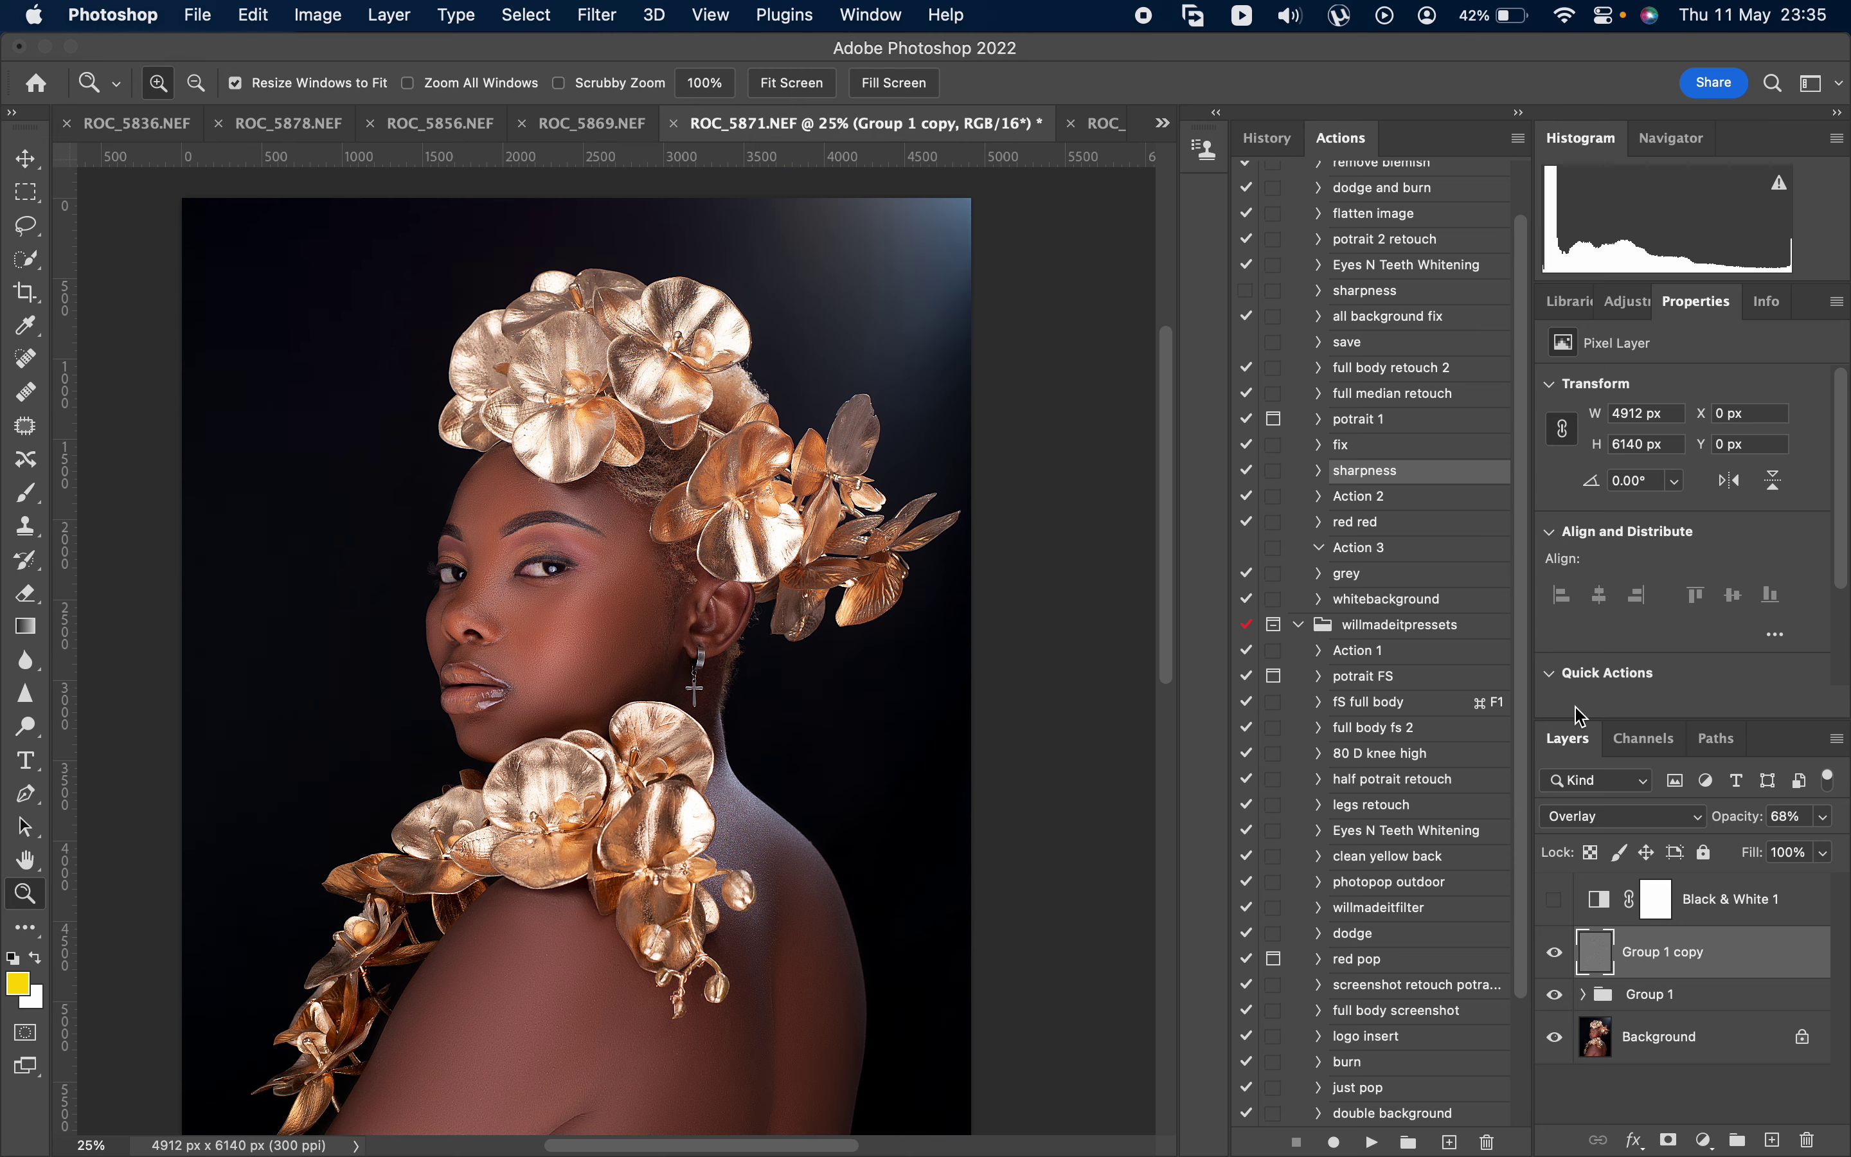
scroll(1292, 557, "up", 2)
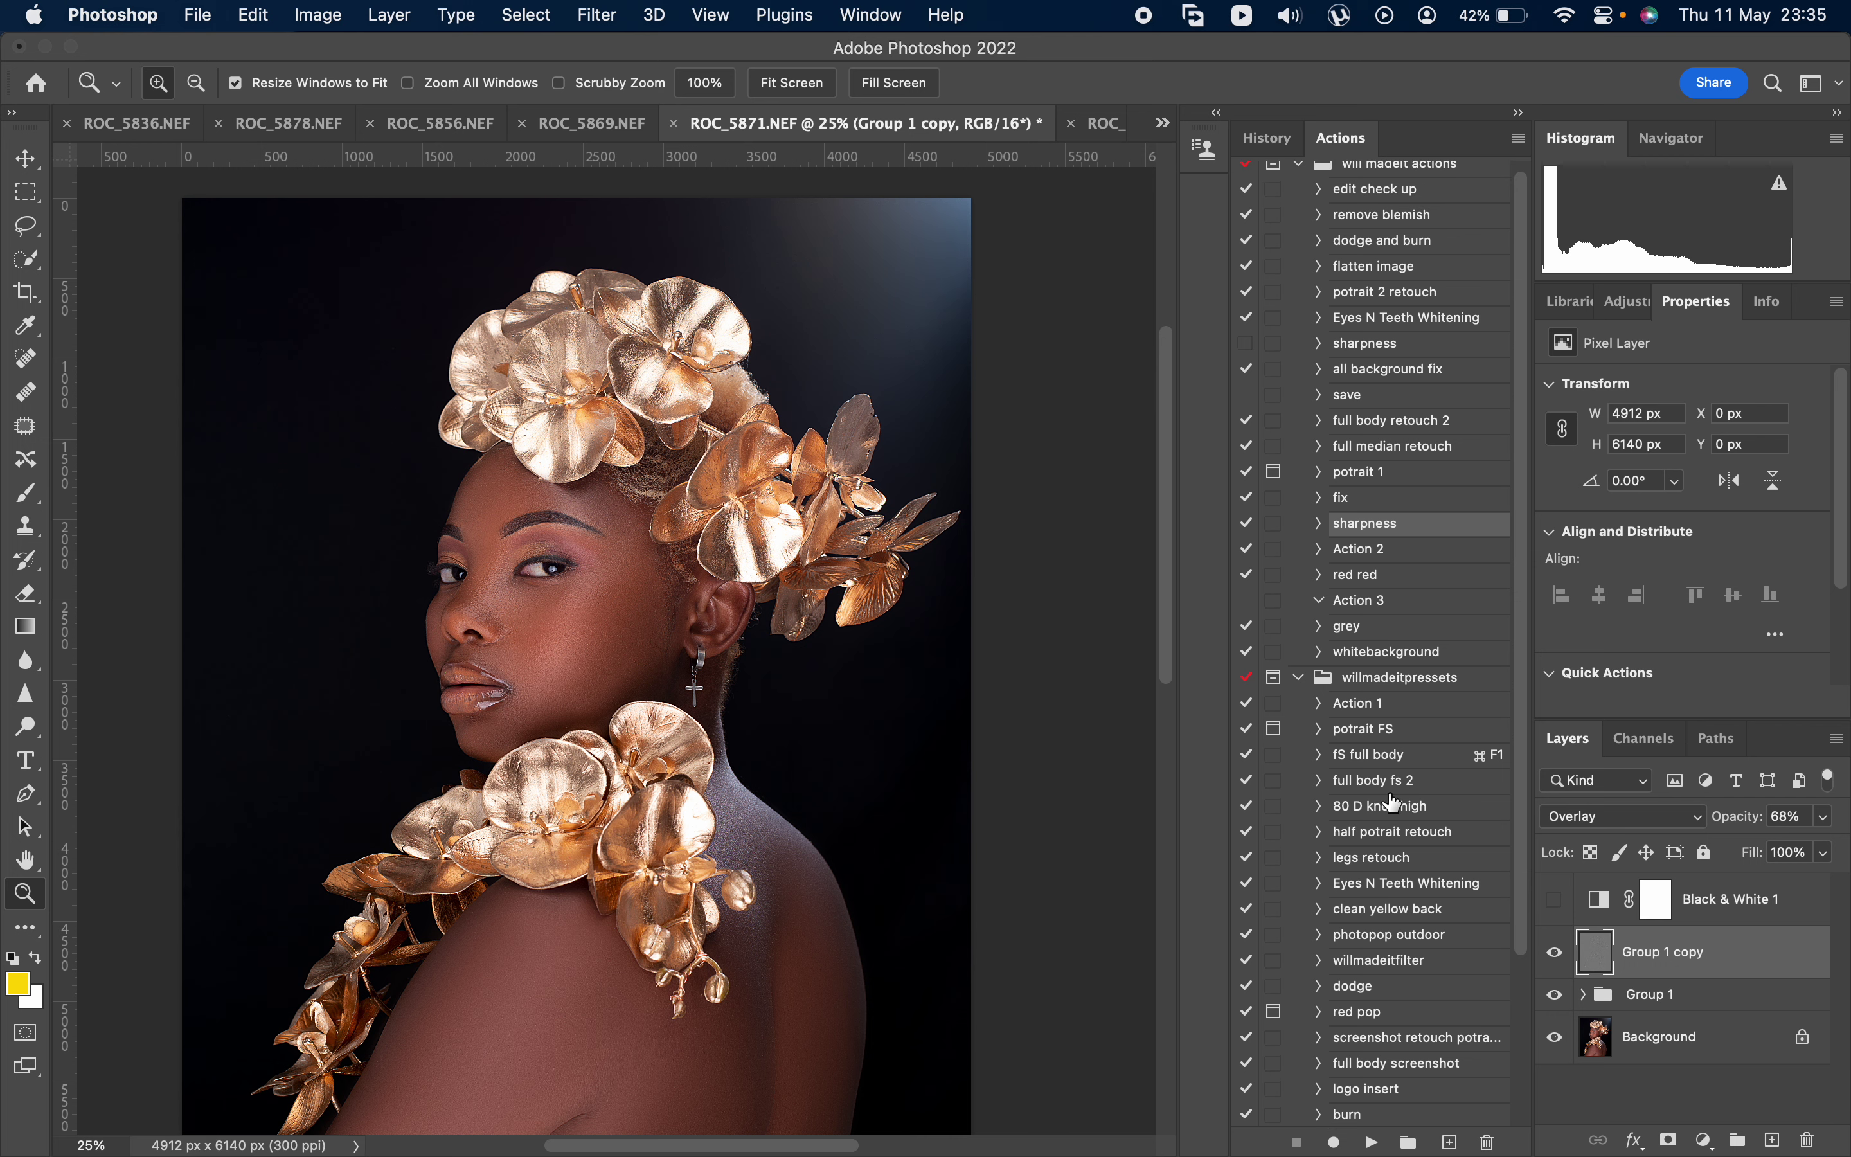
scroll(1405, 992, "down", 2)
scroll(1402, 992, "up", 2)
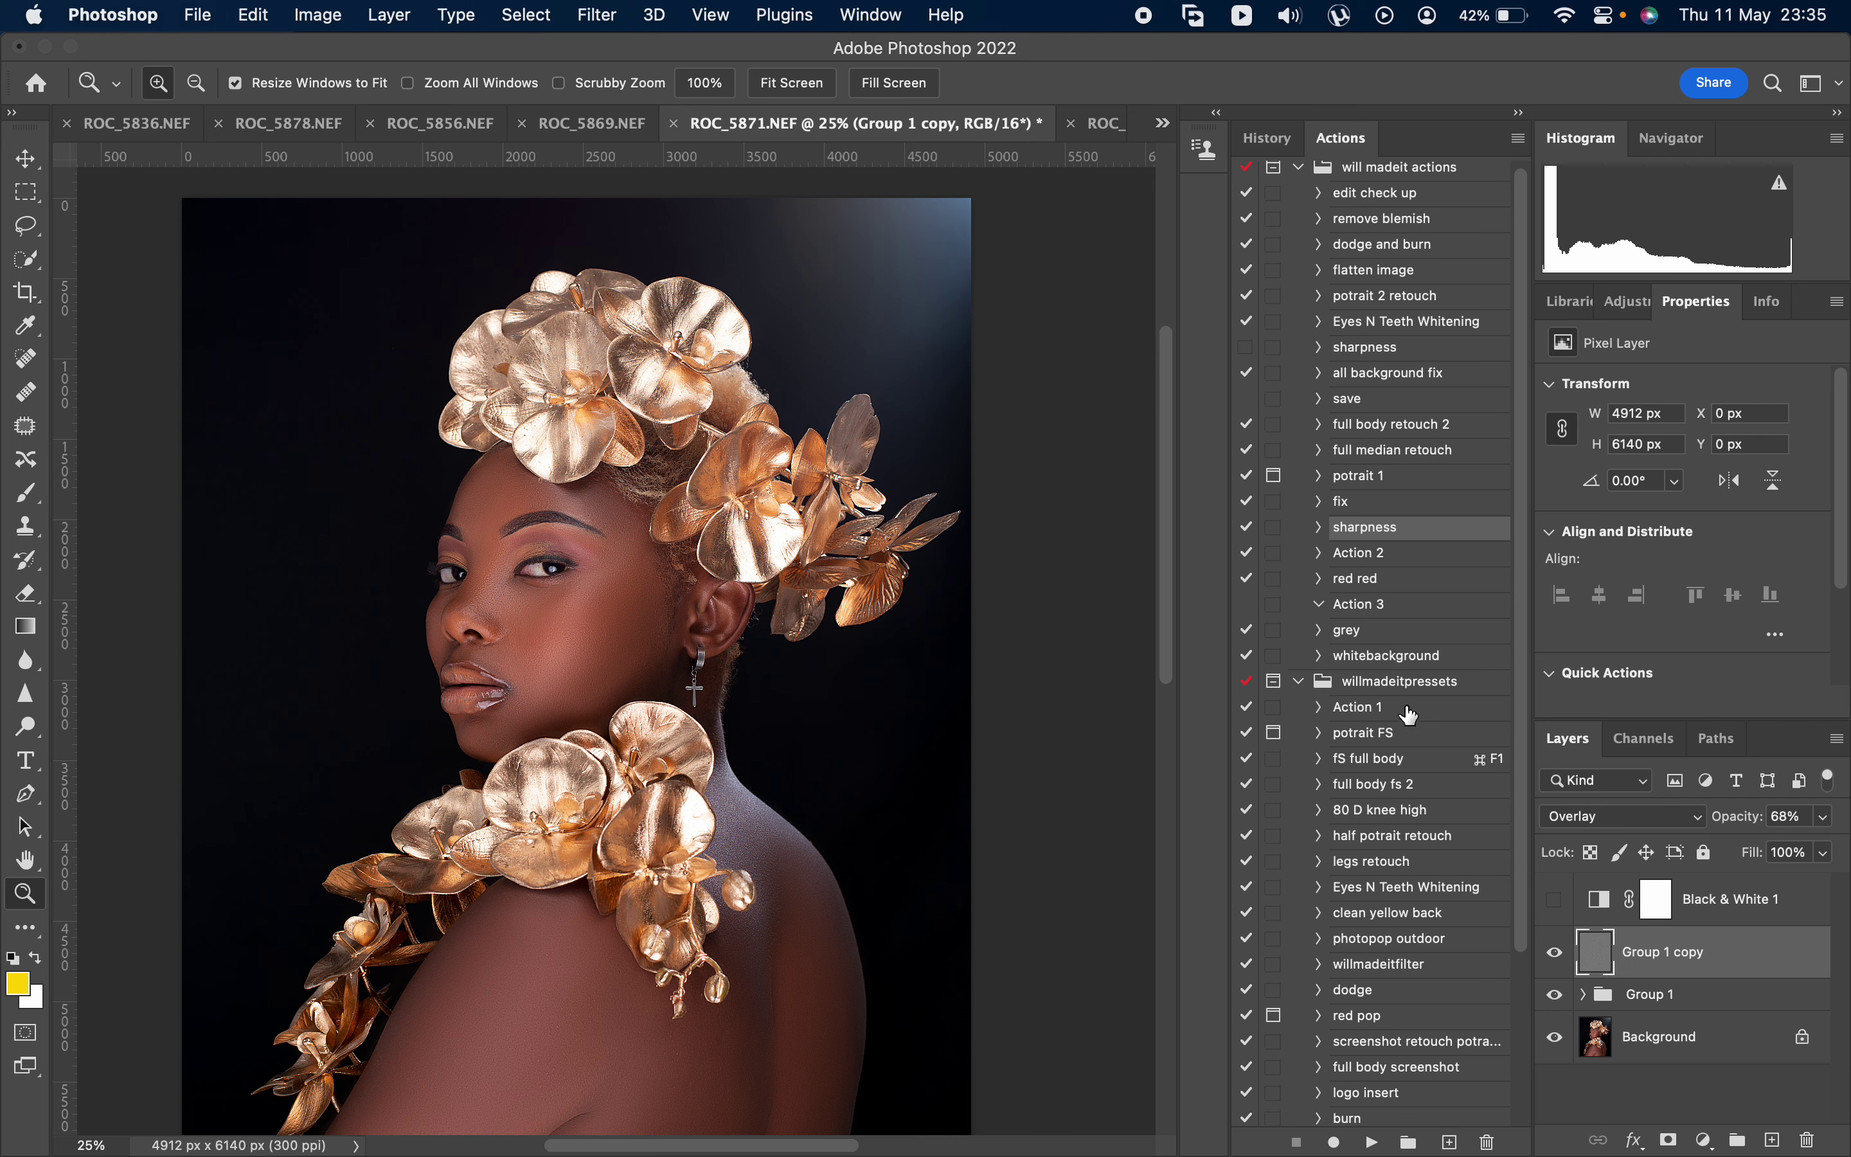
scroll(1329, 446, "up", 1)
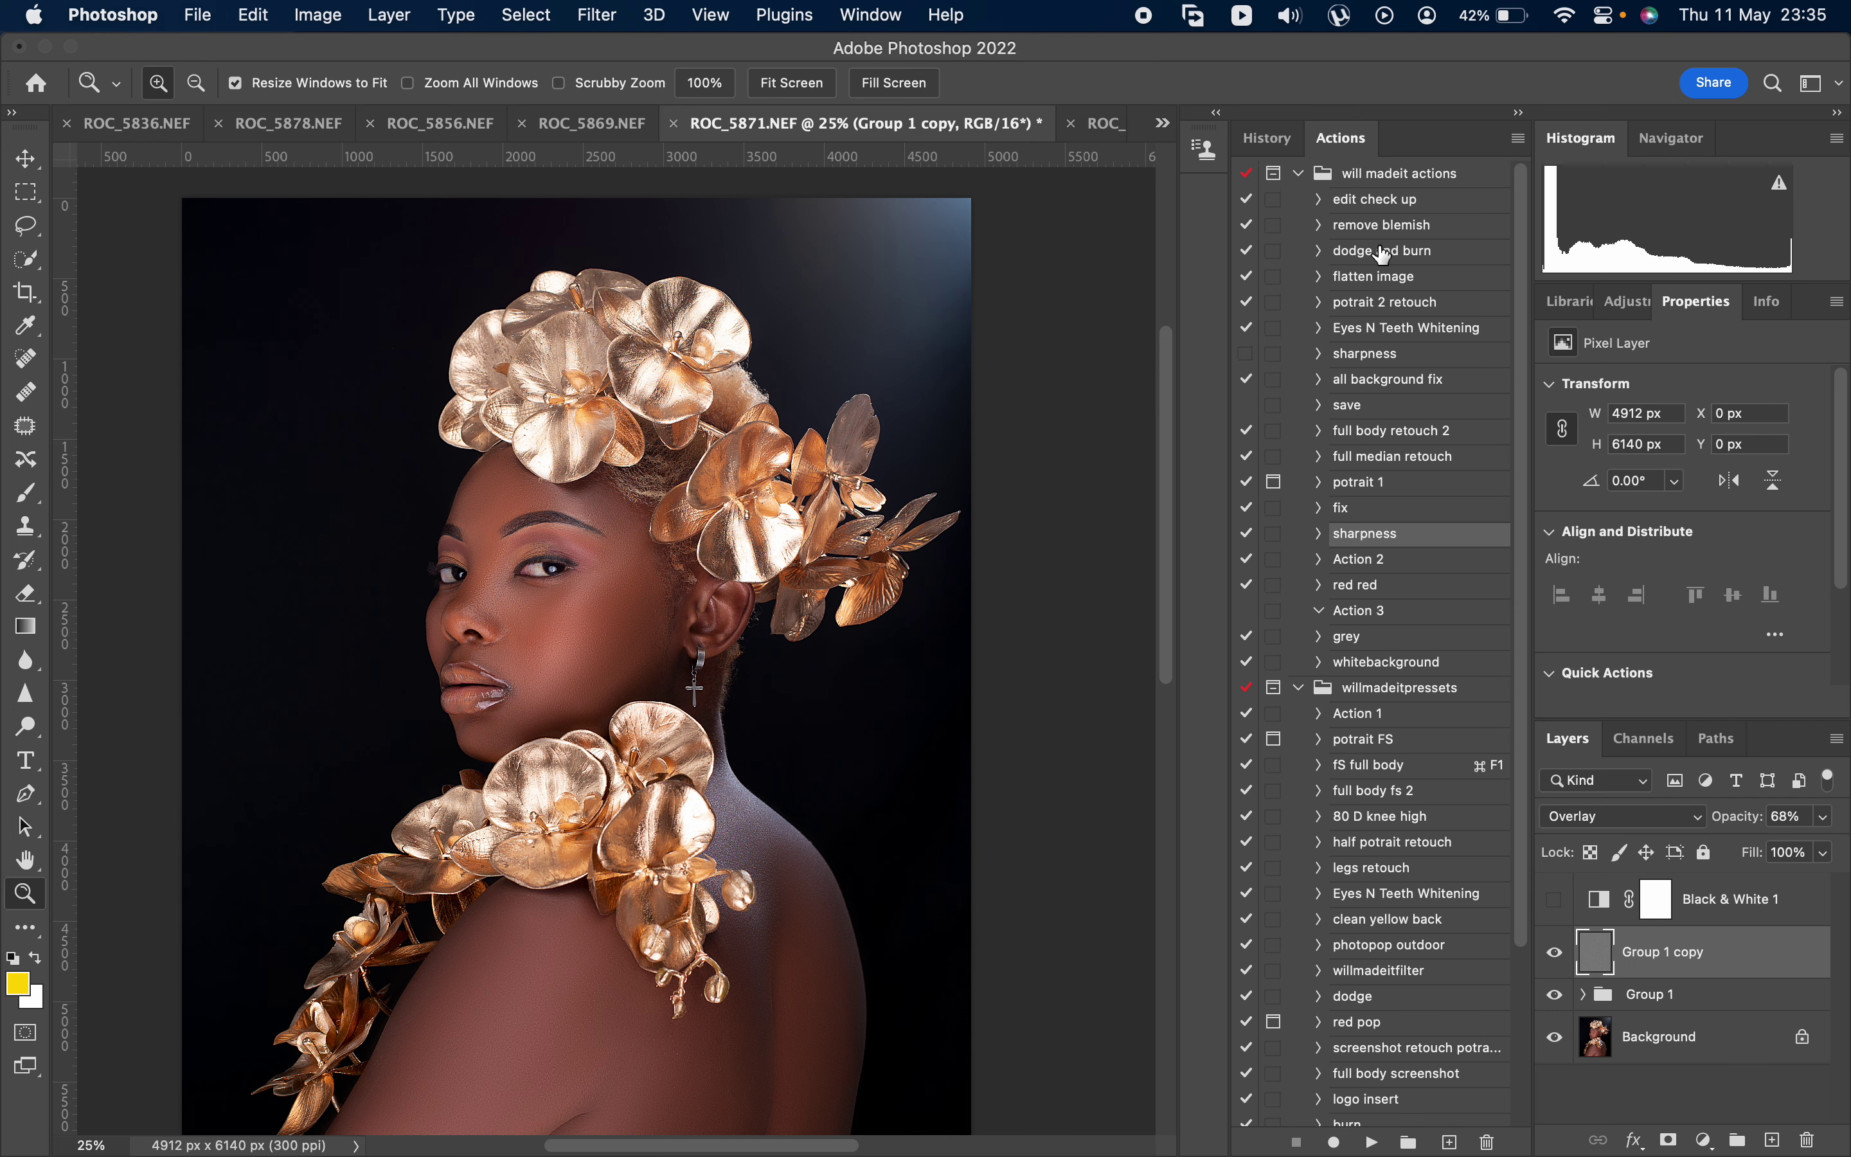
- Run the saved 'dodge and burn' action and target the dodge layer's mask
left_click(1384, 254)
left_click(1372, 1142)
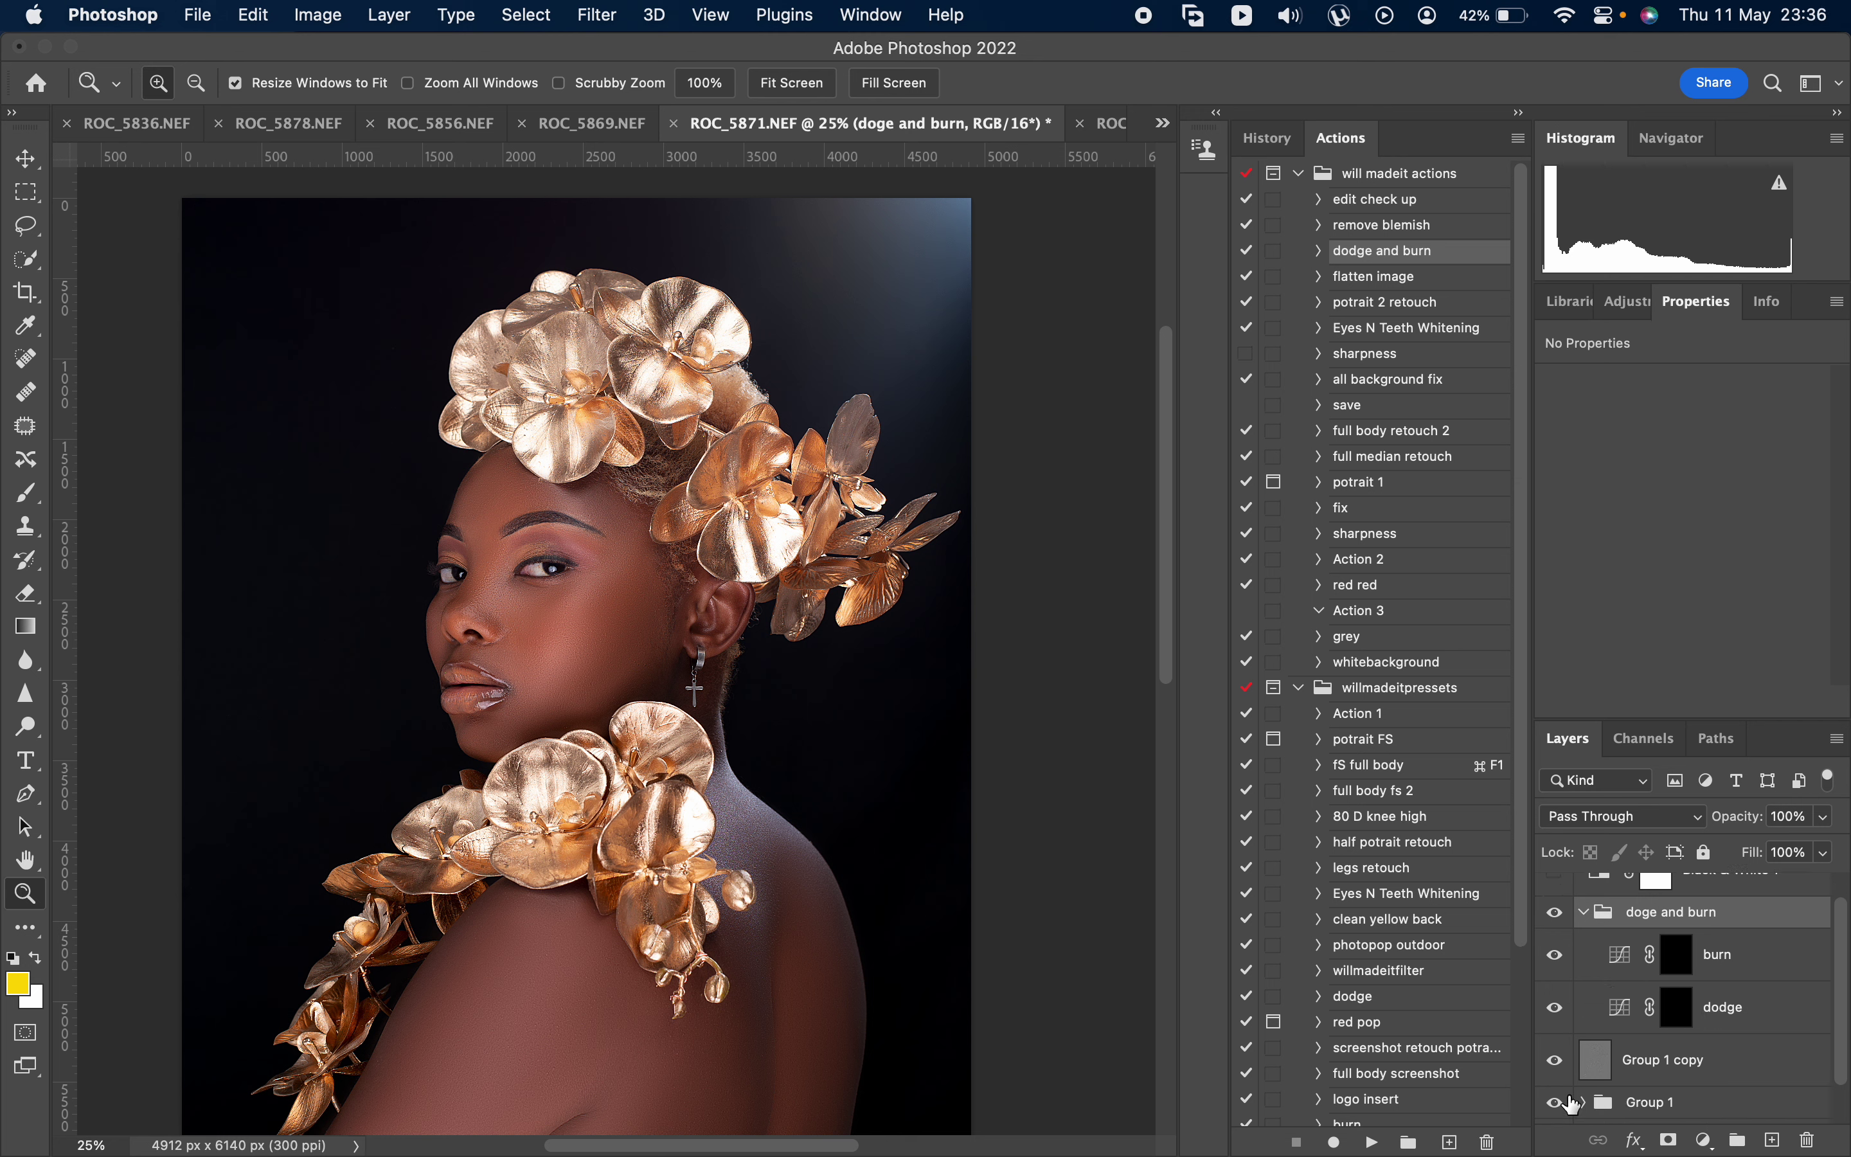
left_click(1736, 1025)
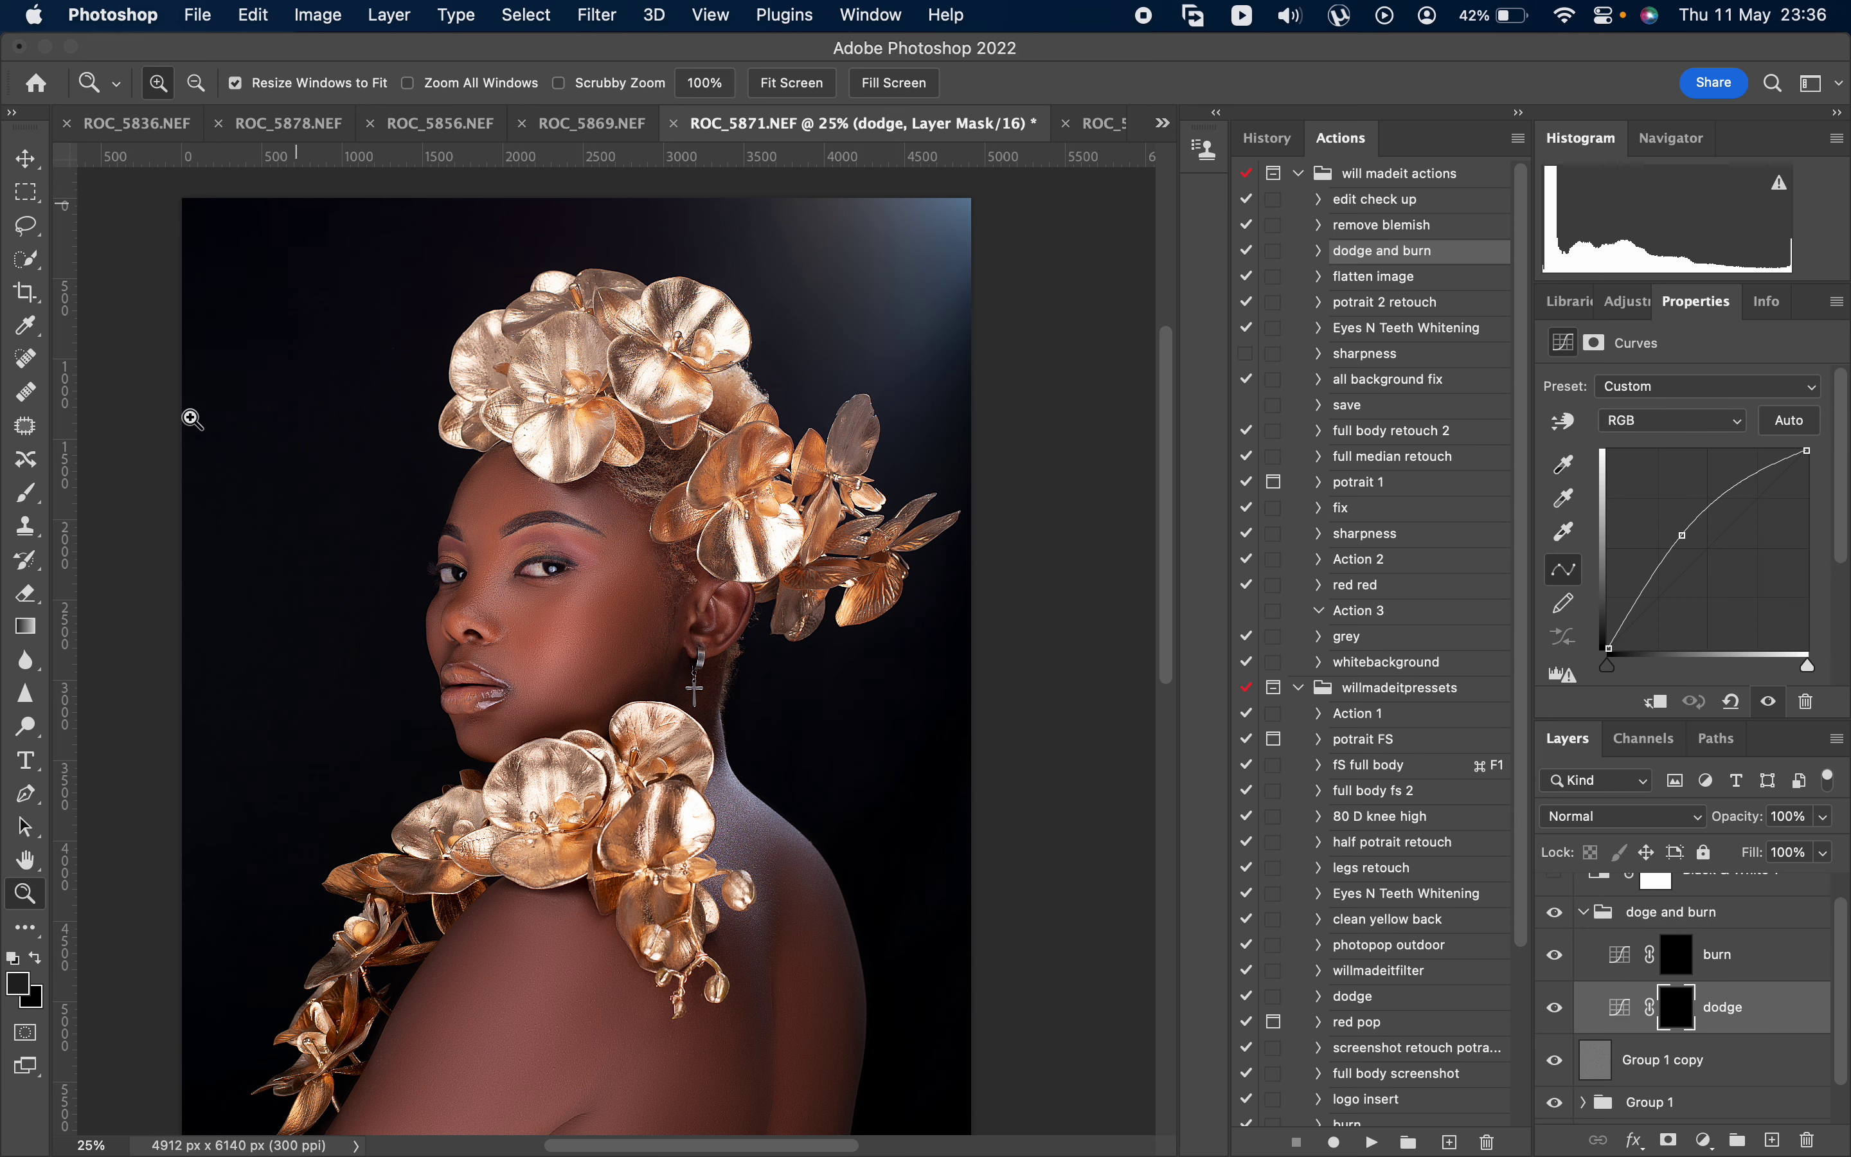
scroll(604, 581, "down", 2)
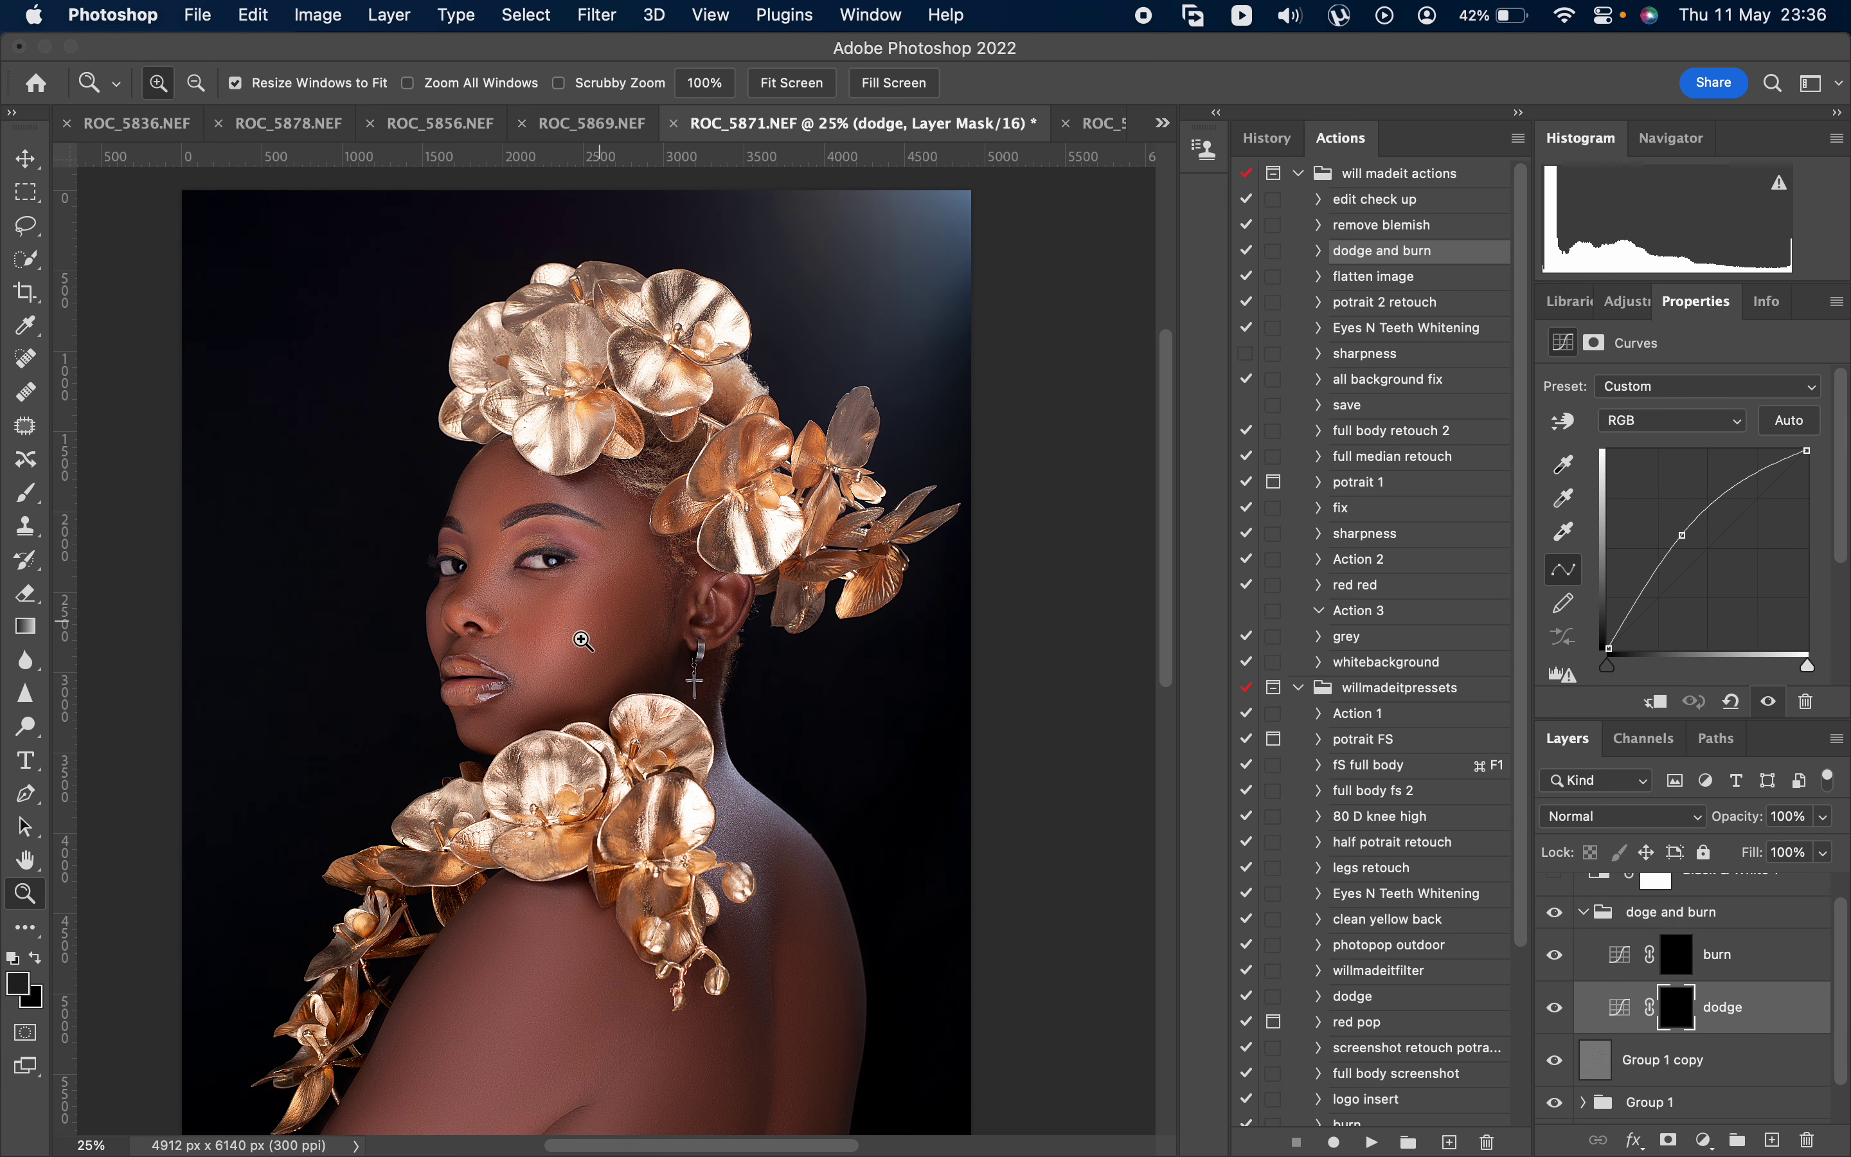
scroll(715, 734, "down", 2)
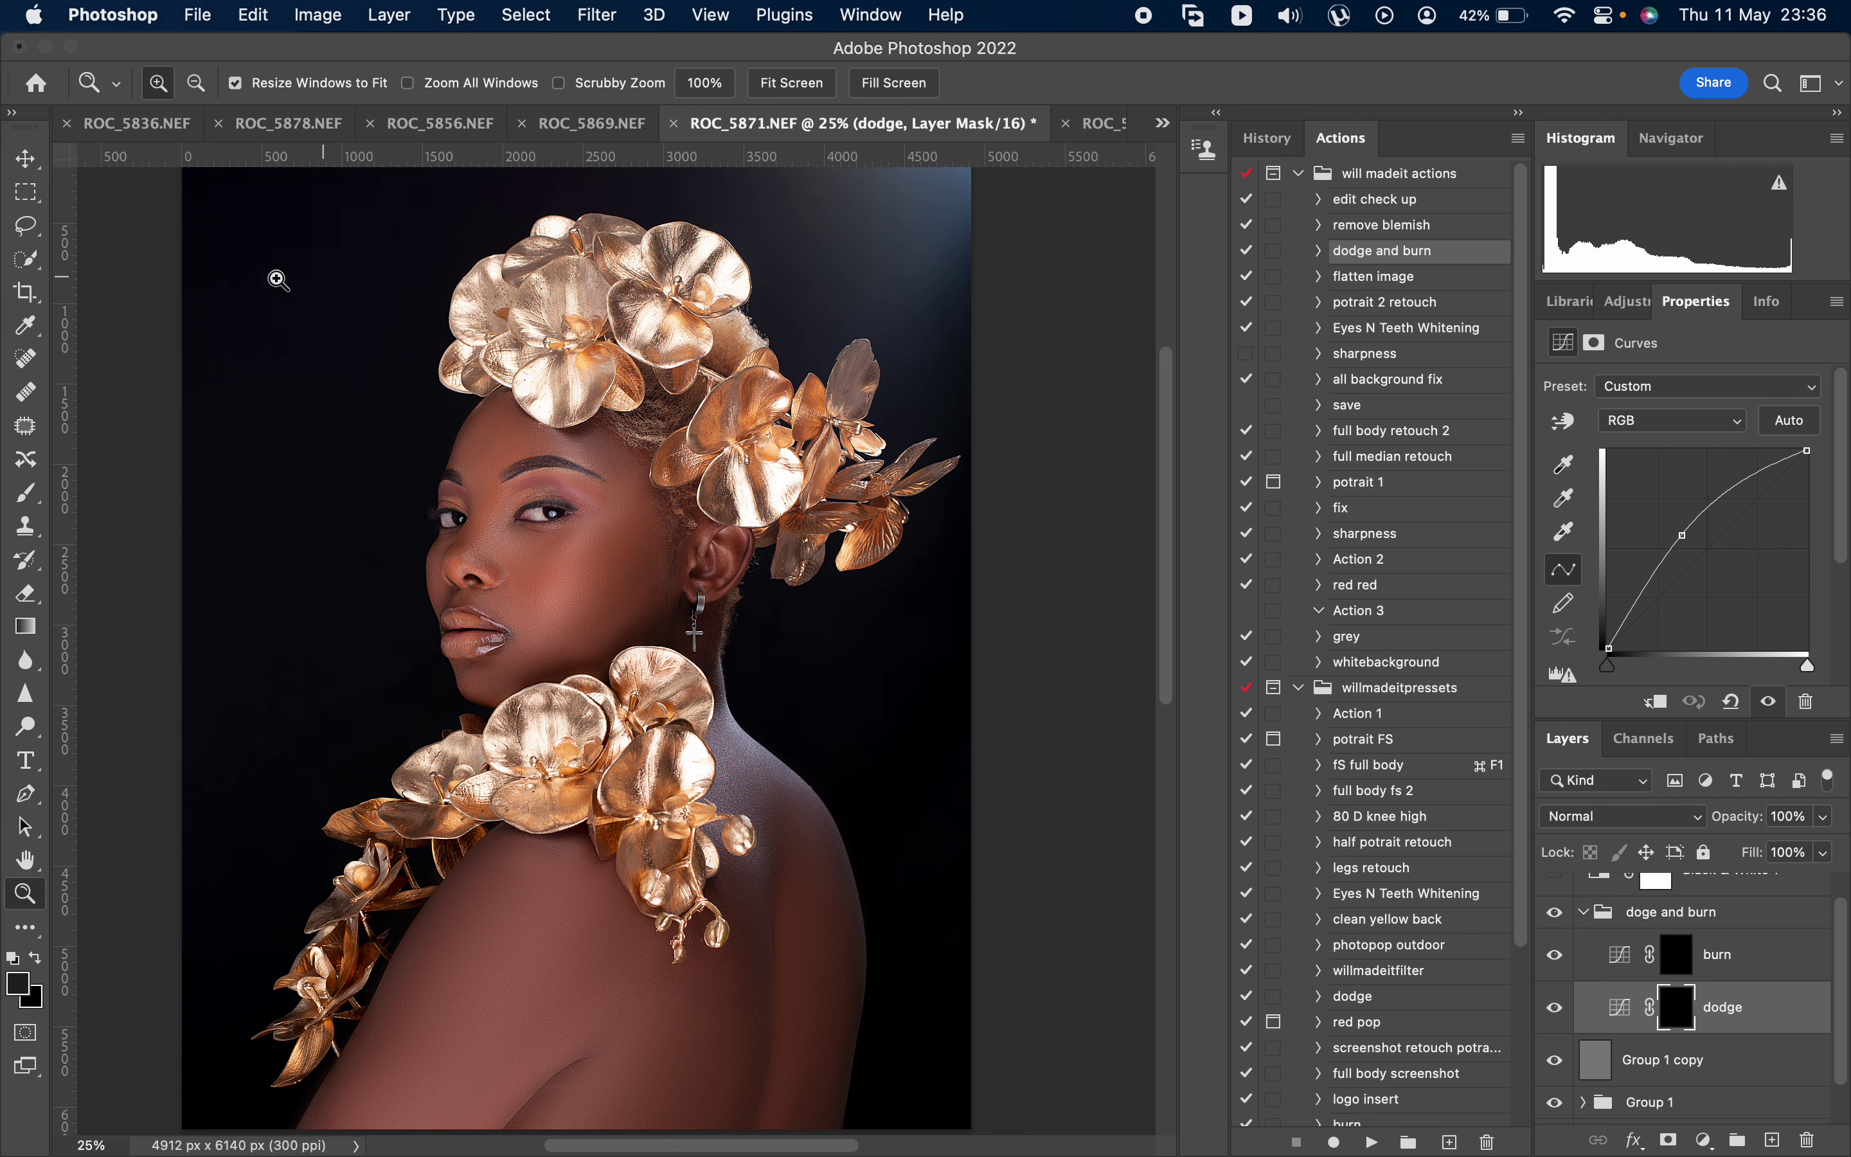
- Paint over the shoulder on the dodge mask with a 1700 px Brush
left_click(25, 494)
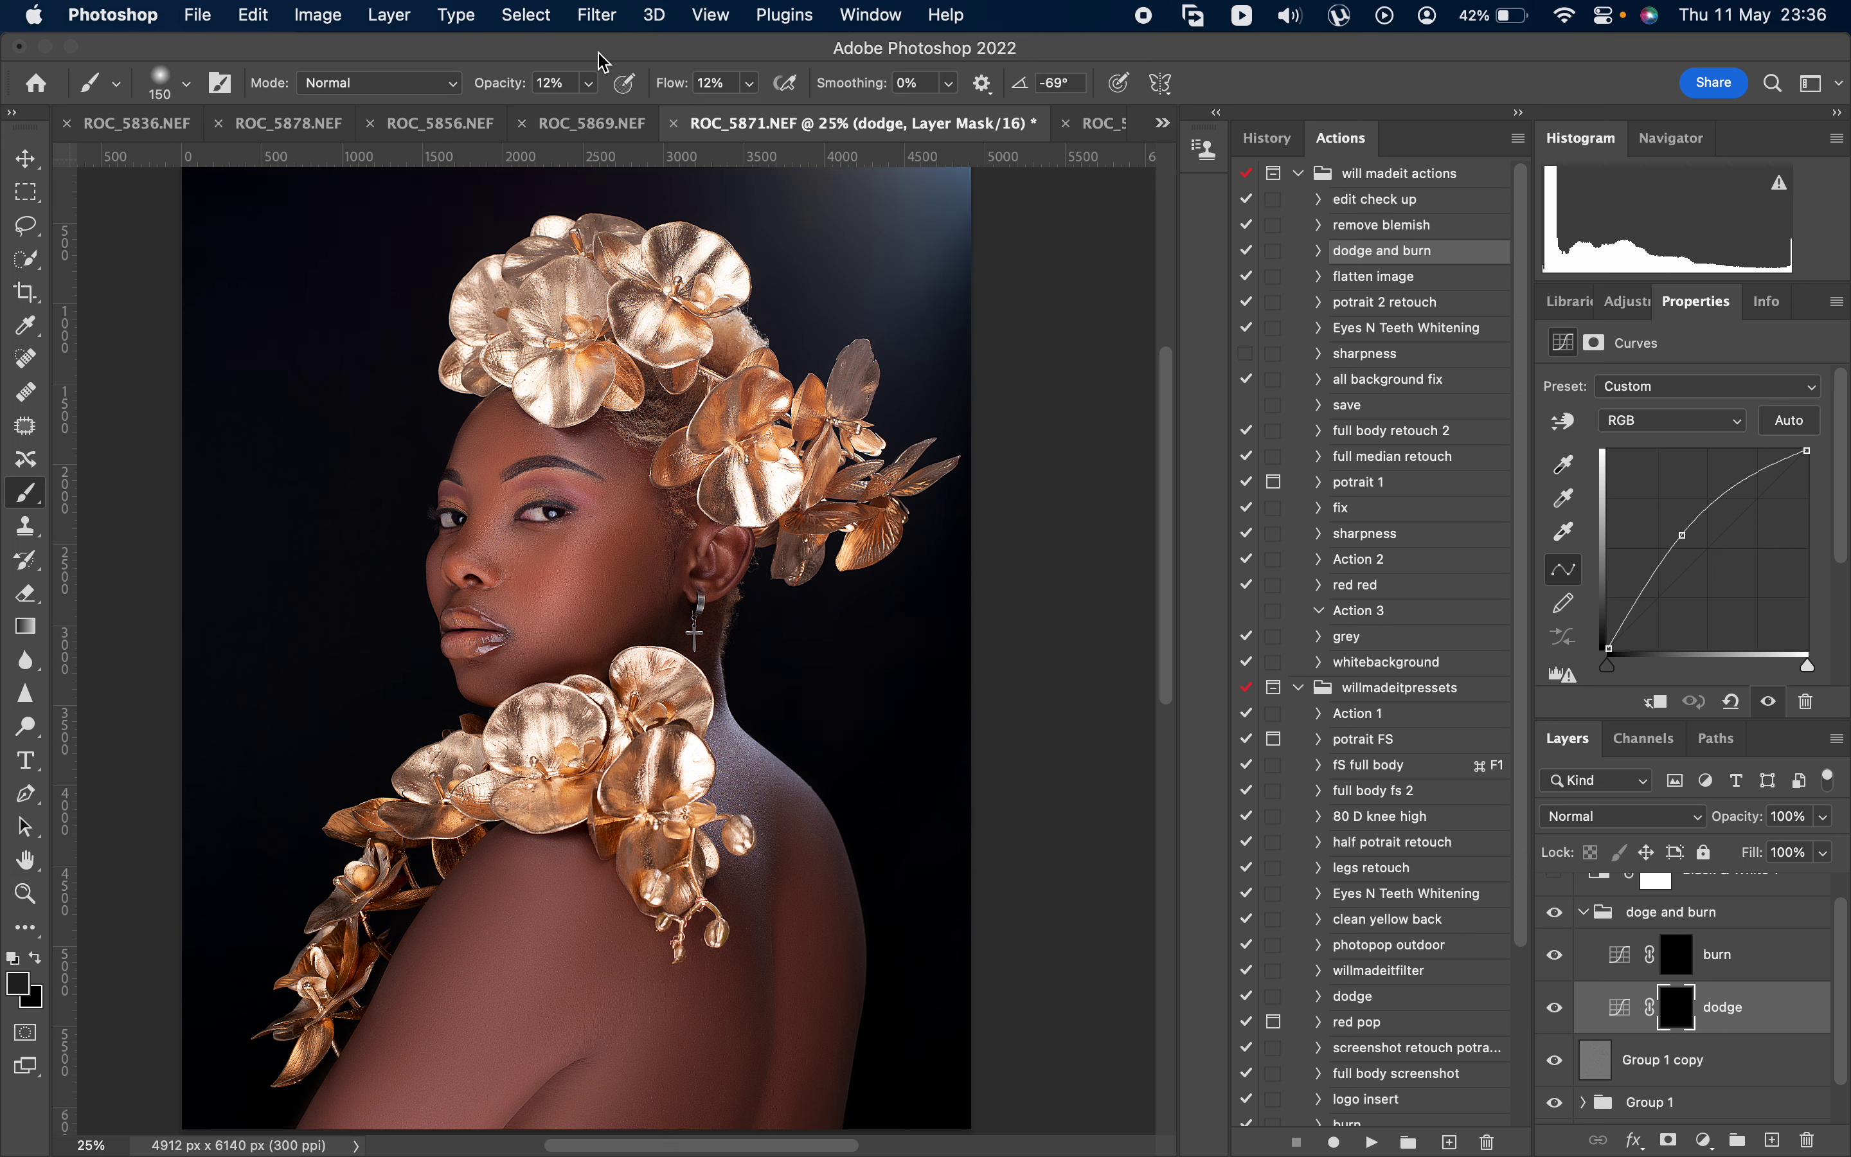
scroll(671, 287, "down", 2)
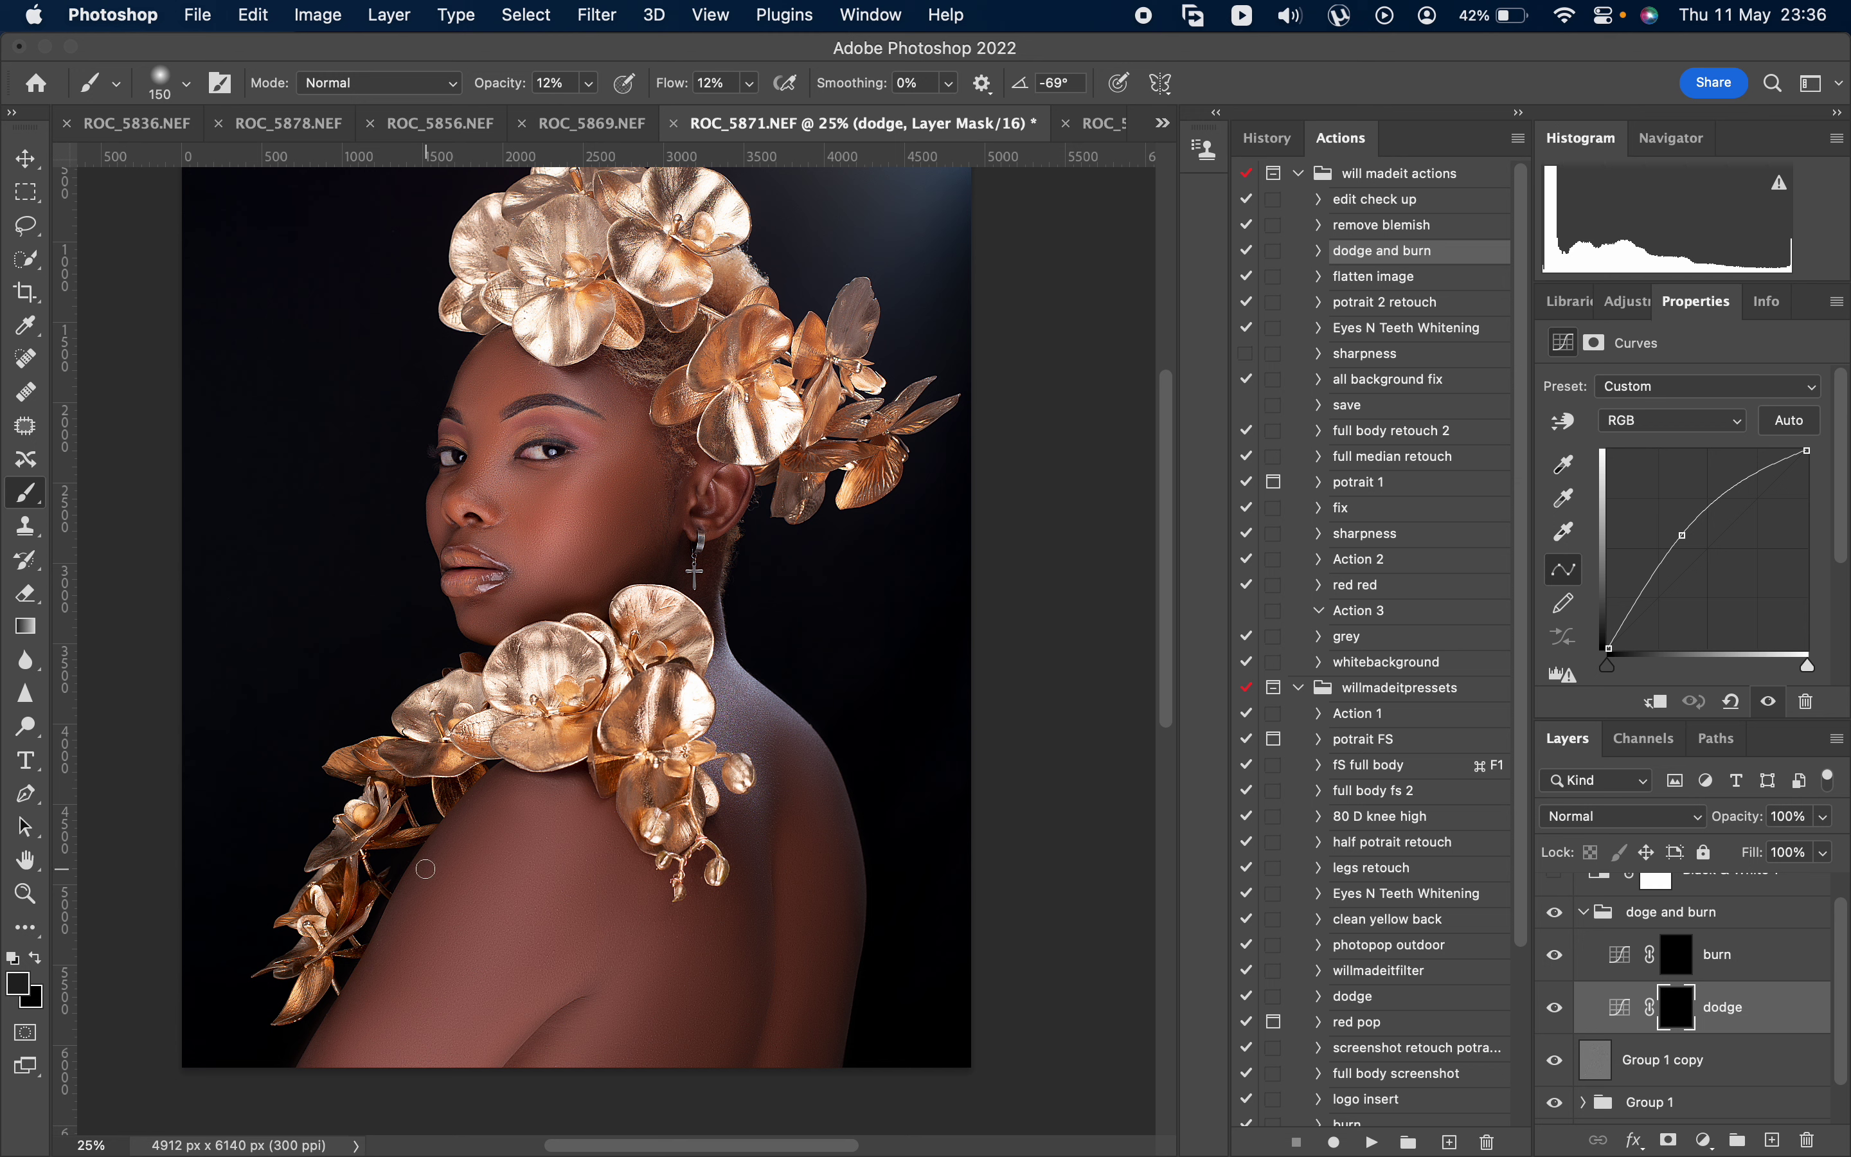
key("bracketright")
key("bracketright")
key("bracketright")
key("bracketright")
key("bracketright")
key("bracketright")
key("bracketright")
key("bracketright")
key("bracketright")
mouse_move(689, 893)
left_mouse_down()
mouse_move(684, 1048)
mouse_move(708, 1015)
mouse_move(694, 1085)
mouse_move(667, 935)
mouse_move(616, 843)
mouse_move(575, 832)
mouse_move(425, 1017)
mouse_move(692, 792)
mouse_move(710, 950)
mouse_move(867, 1033)
left_mouse_up()
- Set the foreground to white and brighten the shoulder on the dodge mask, comparing before and after
left_click(1564, 1010)
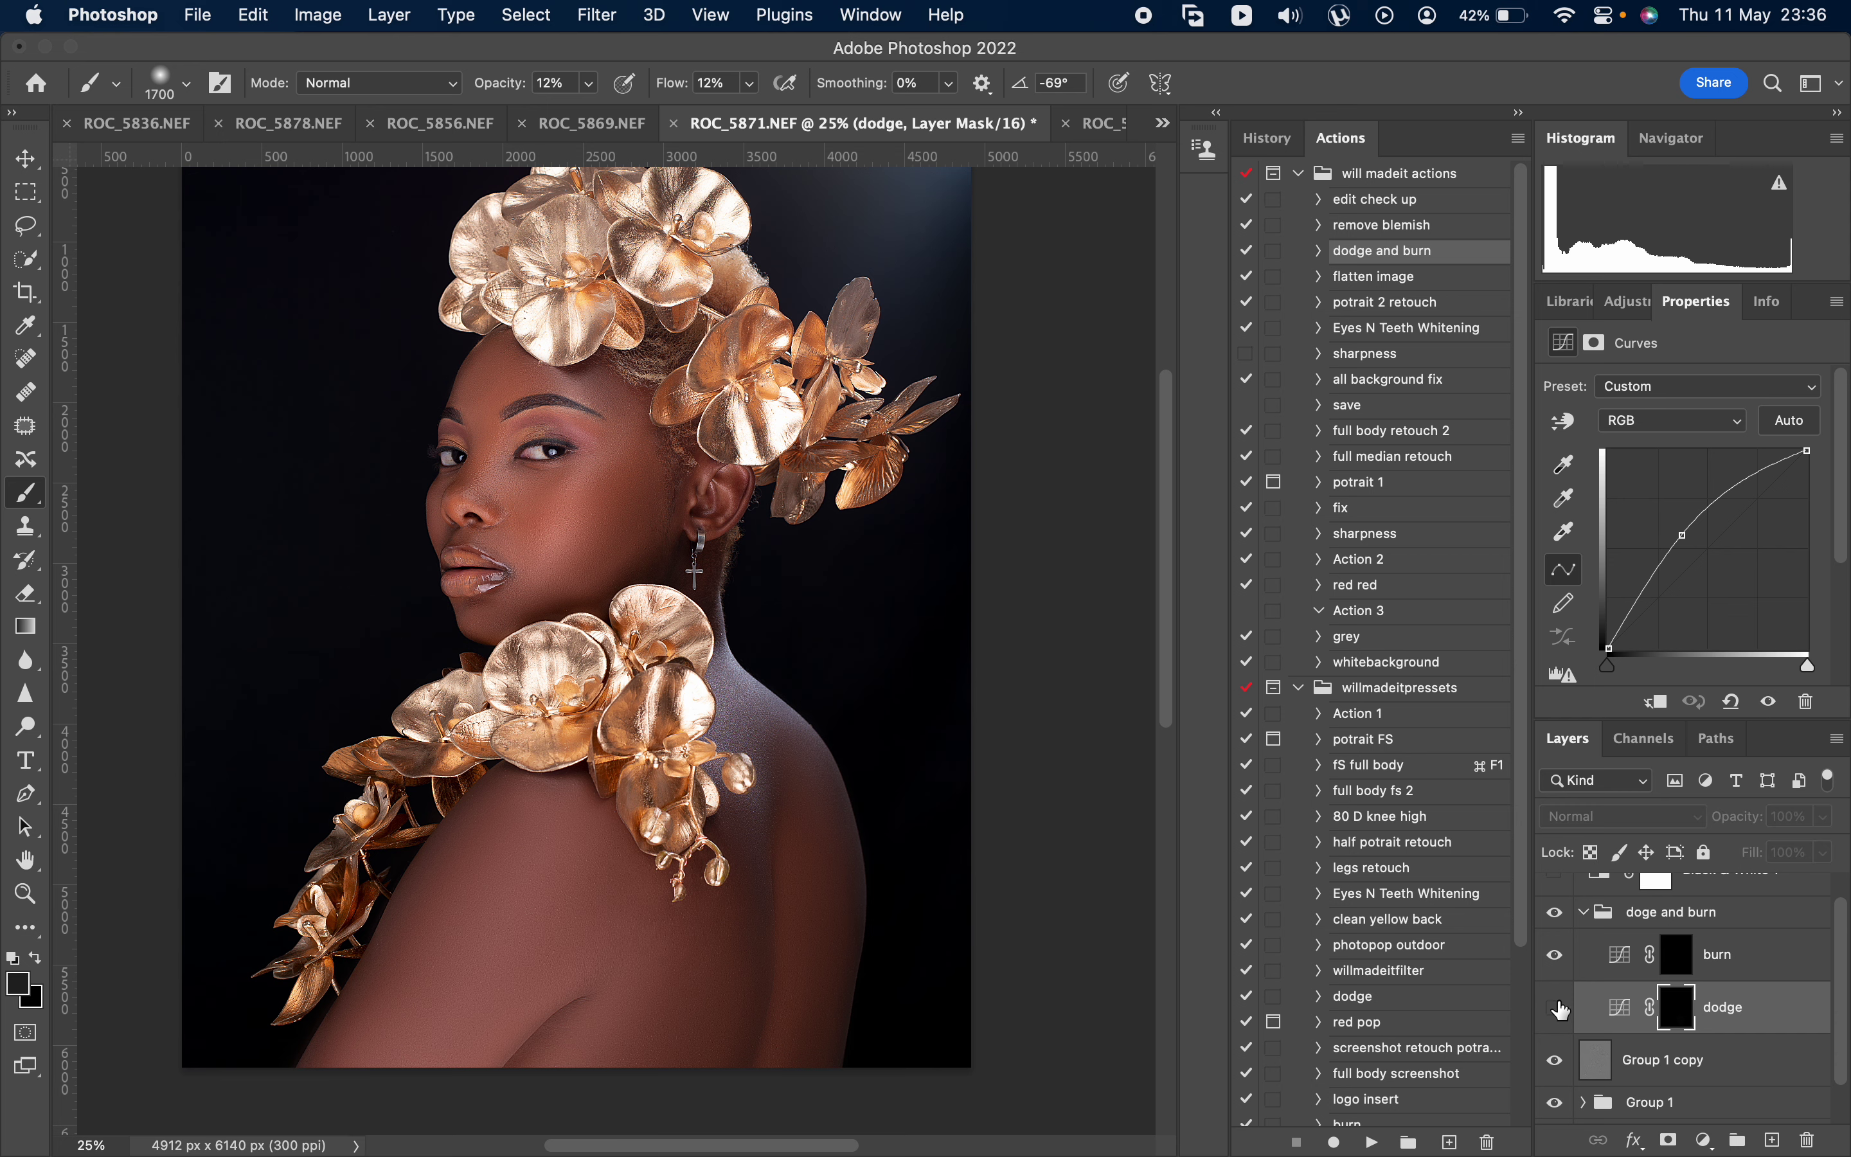
left_click(28, 991)
left_click(52, 742)
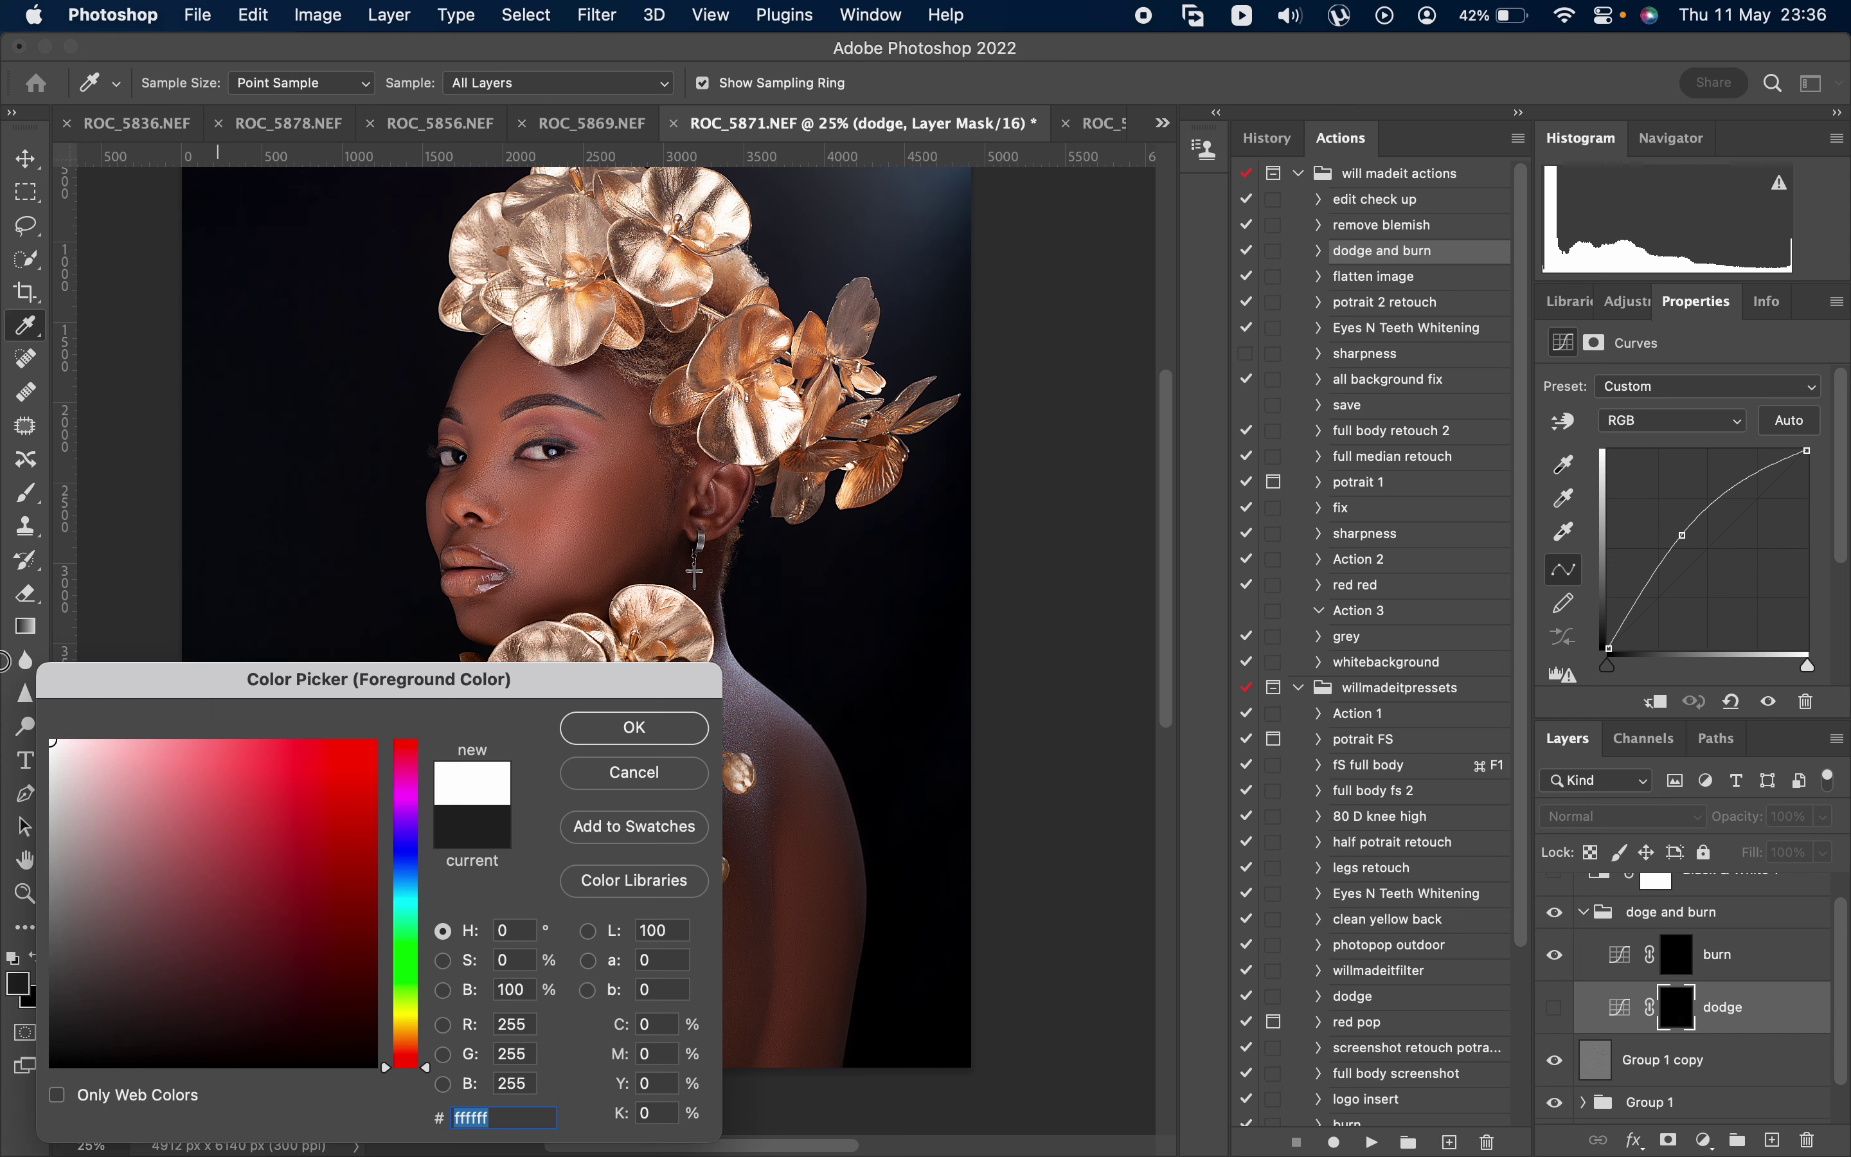
left_click(592, 729)
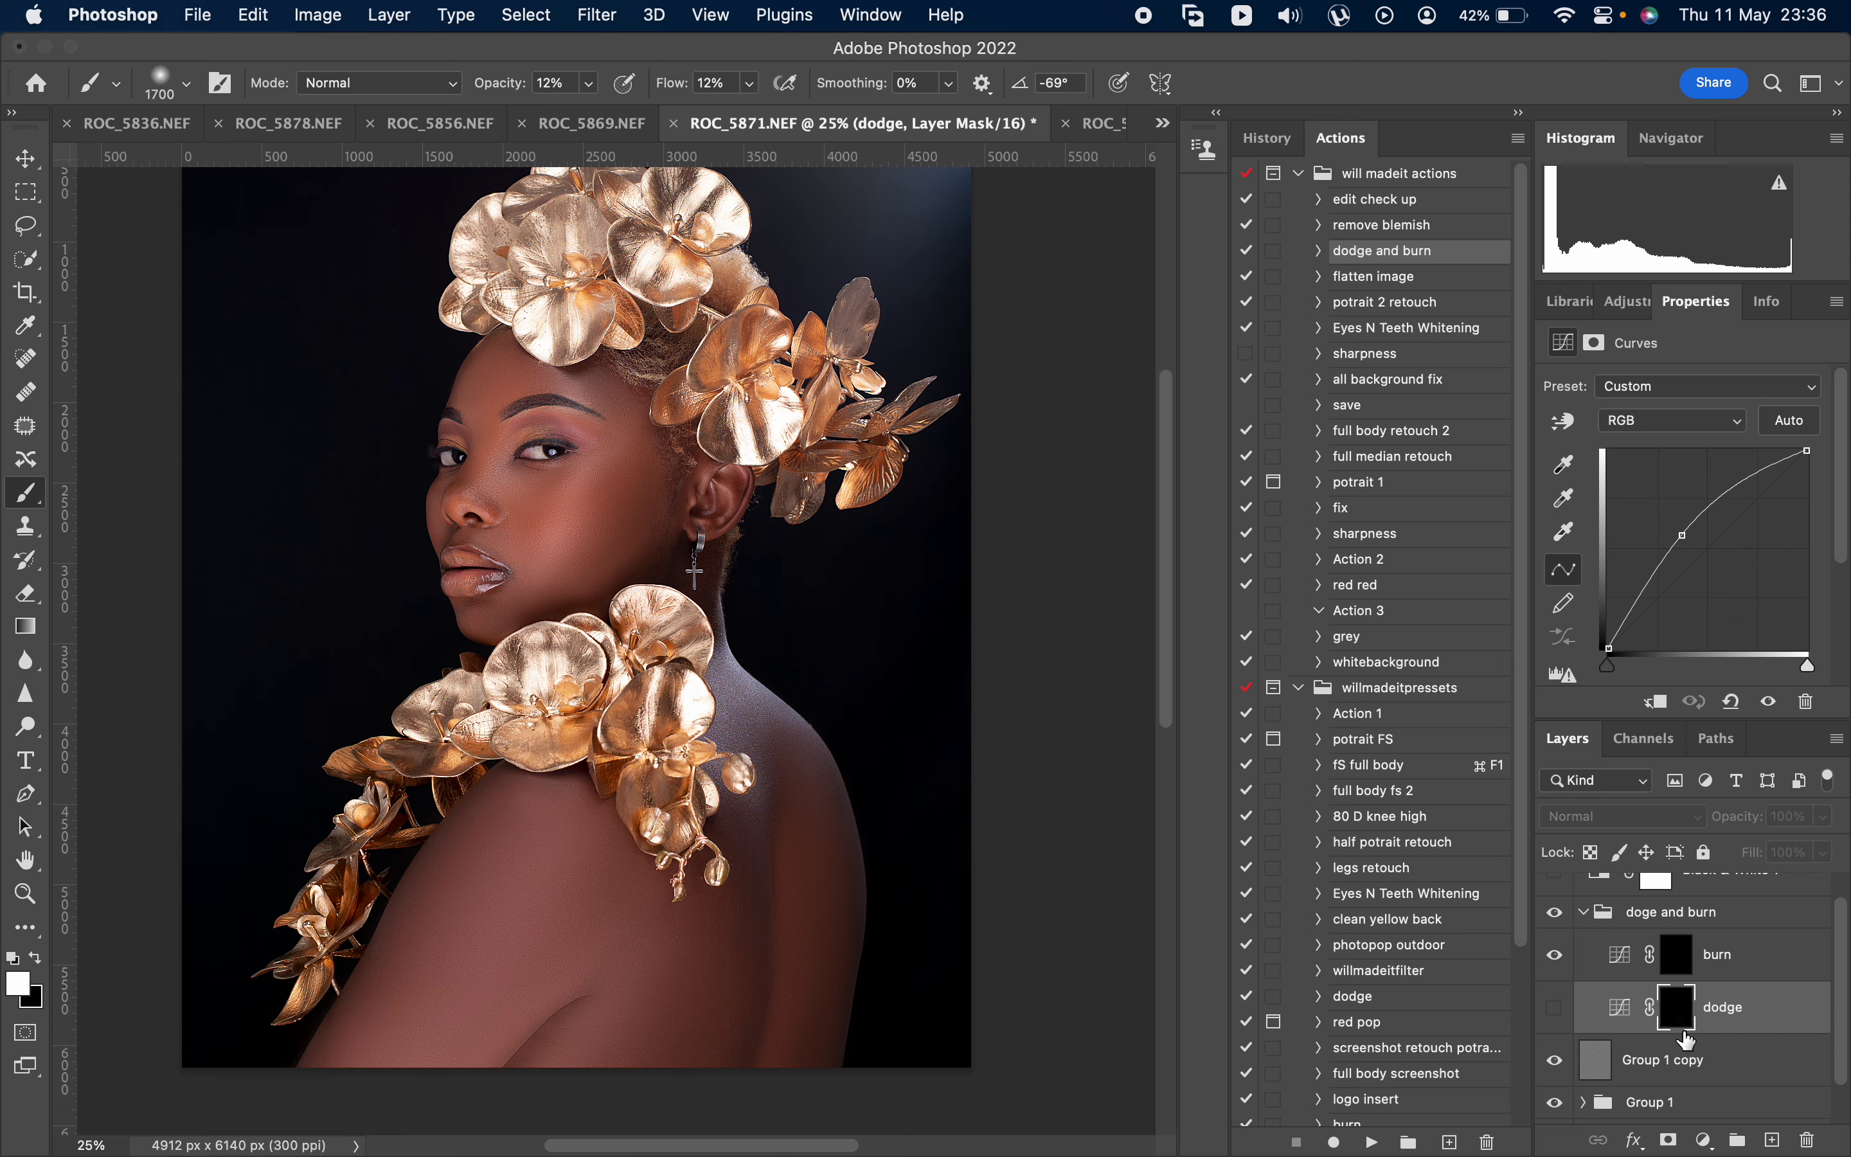
left_click(1557, 1008)
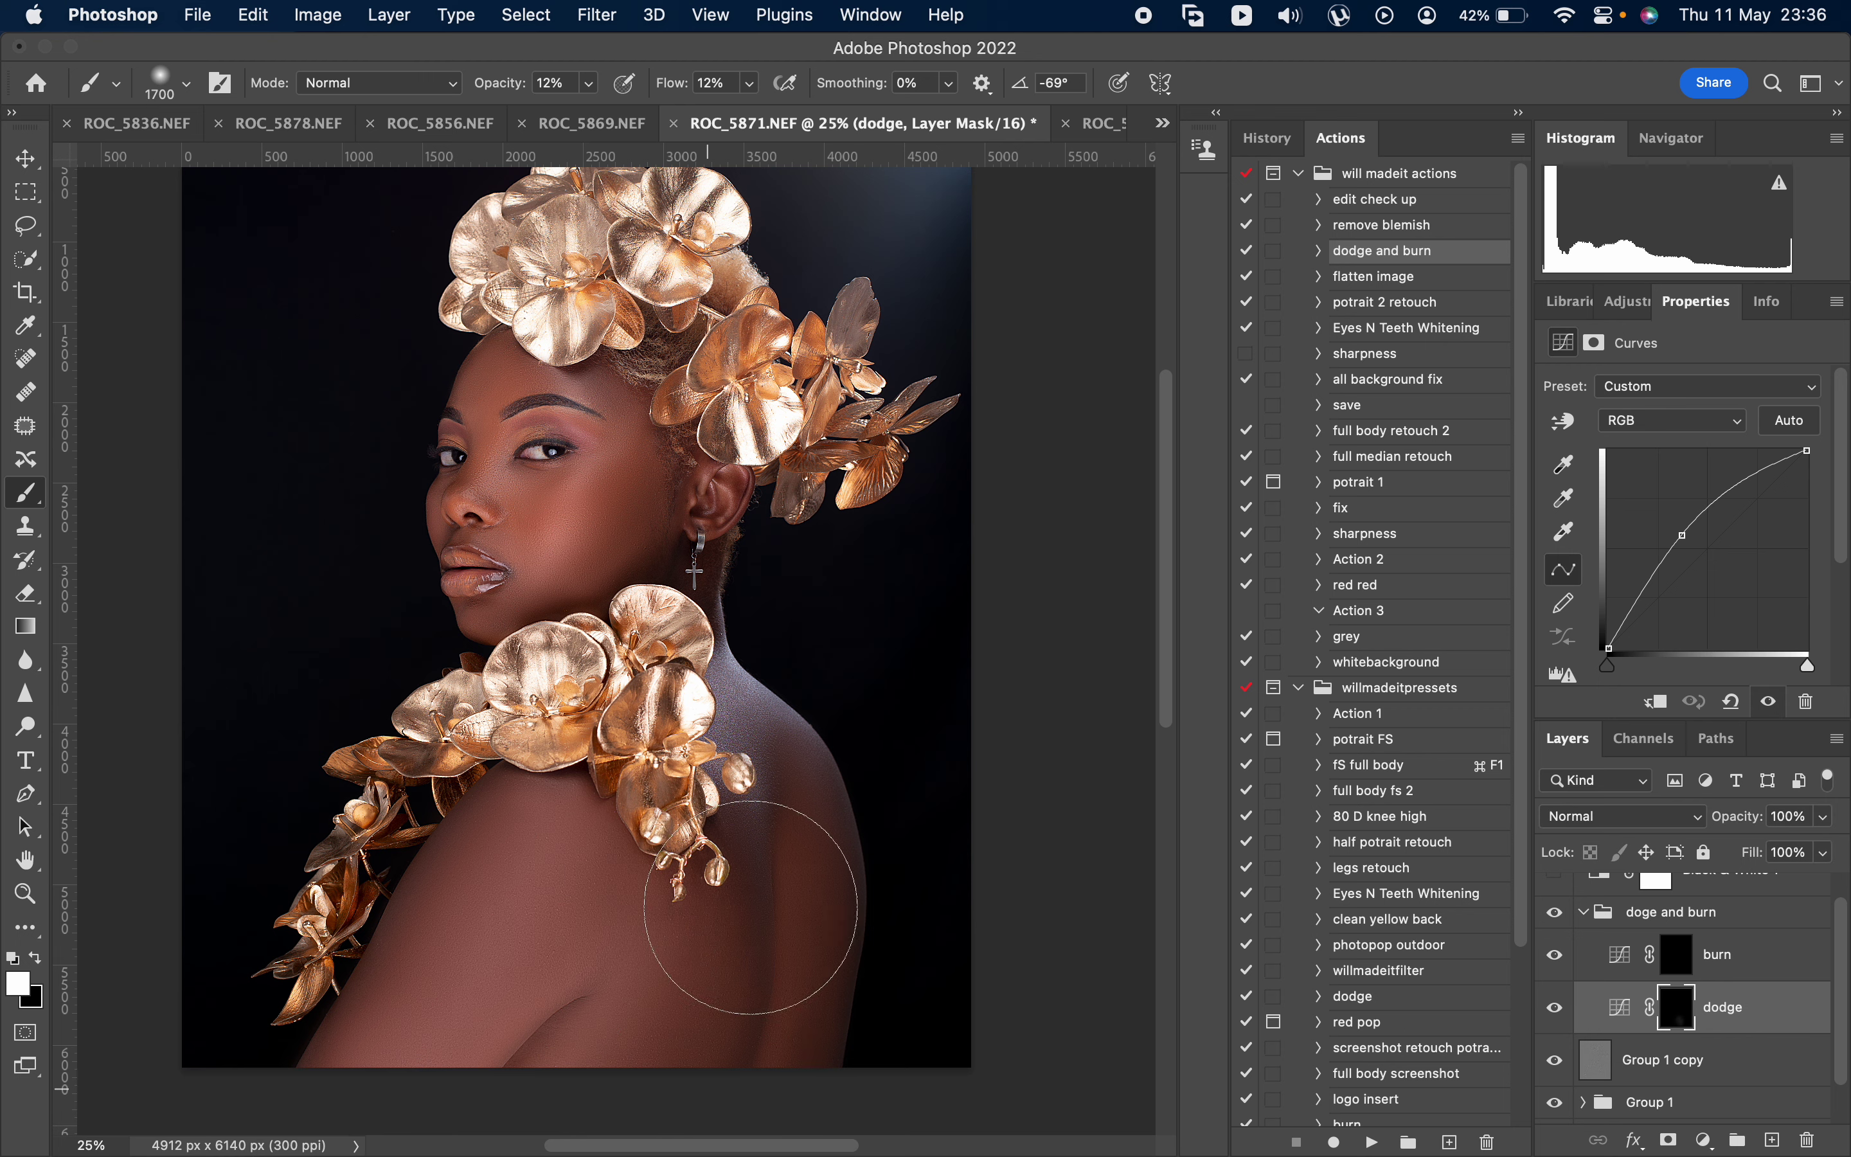
mouse_move(697, 735)
left_mouse_down()
mouse_move(765, 880)
mouse_move(578, 1083)
mouse_move(682, 827)
mouse_move(730, 977)
left_mouse_up()
key("bracketleft")
key("bracketleft")
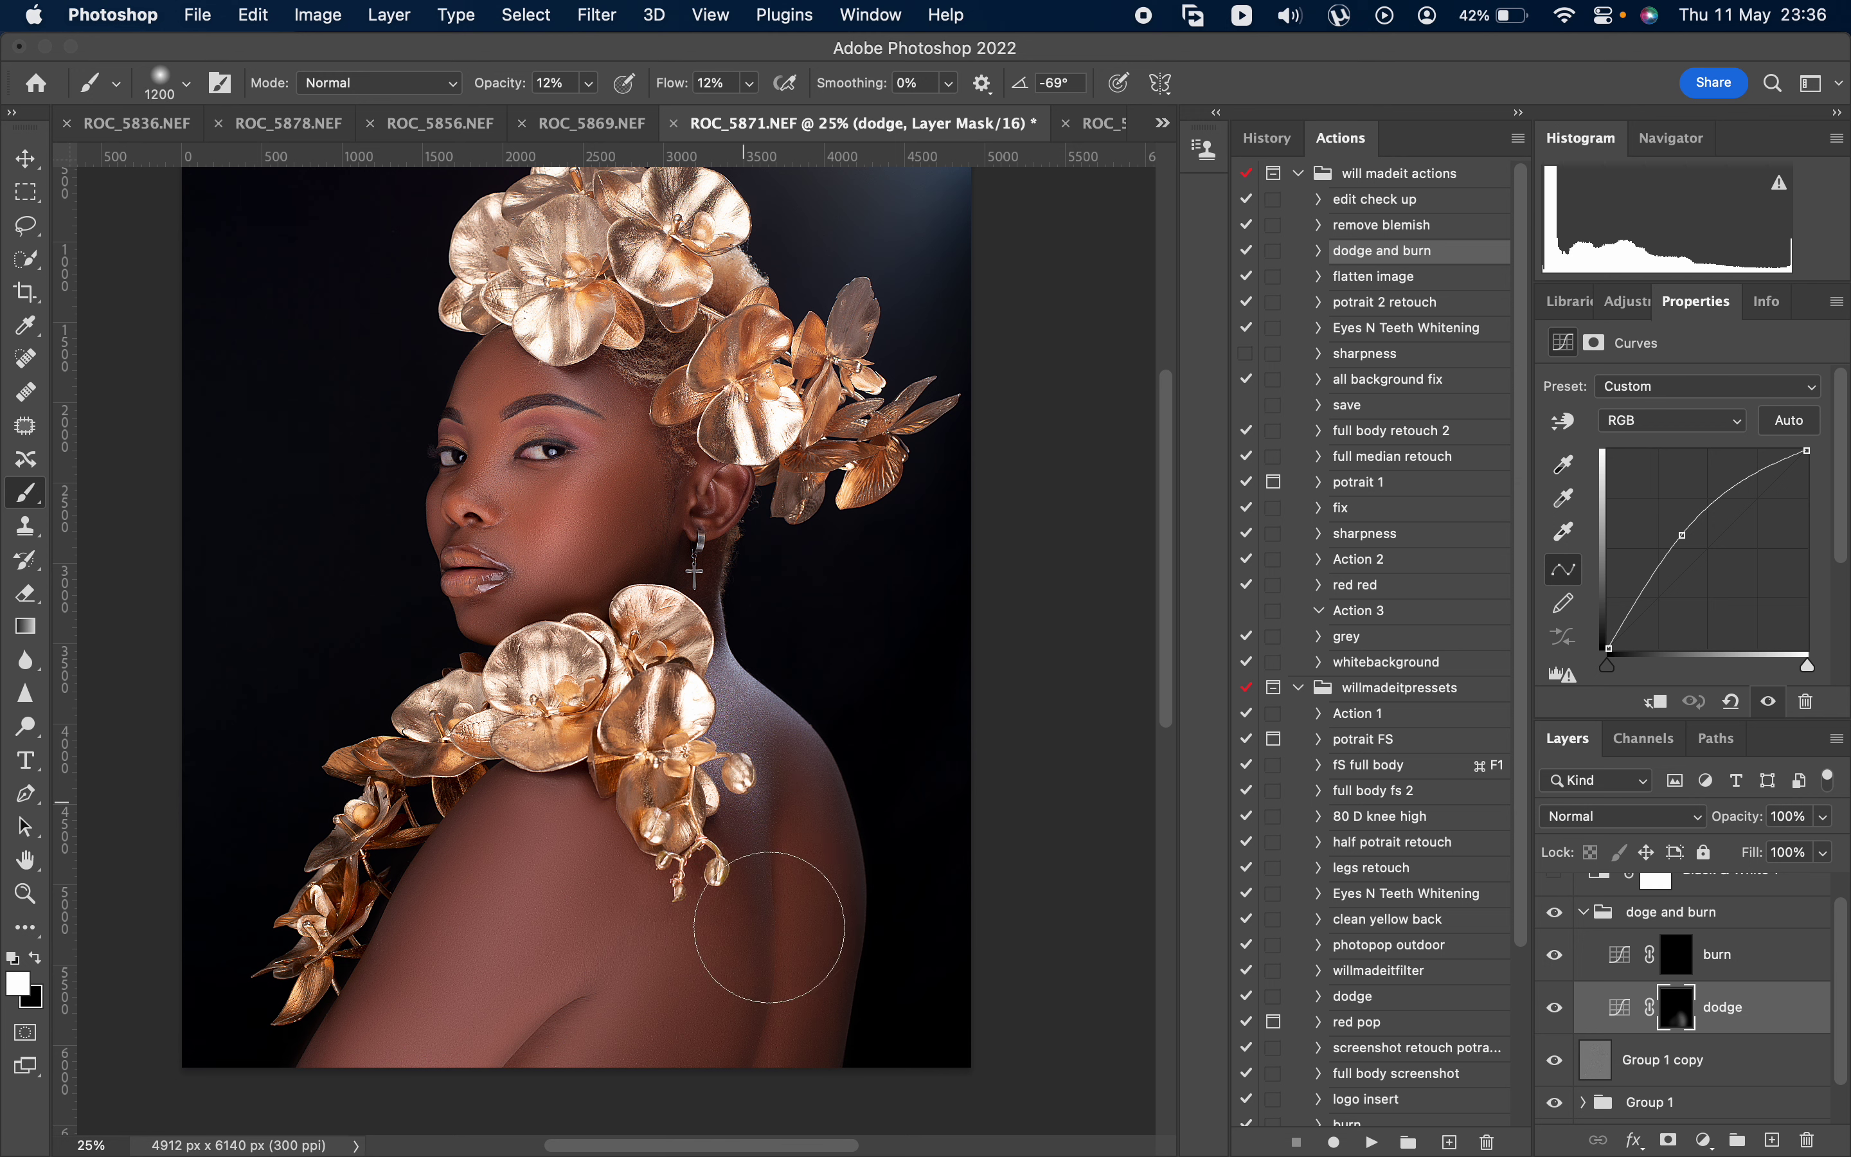
left_click(1557, 1011)
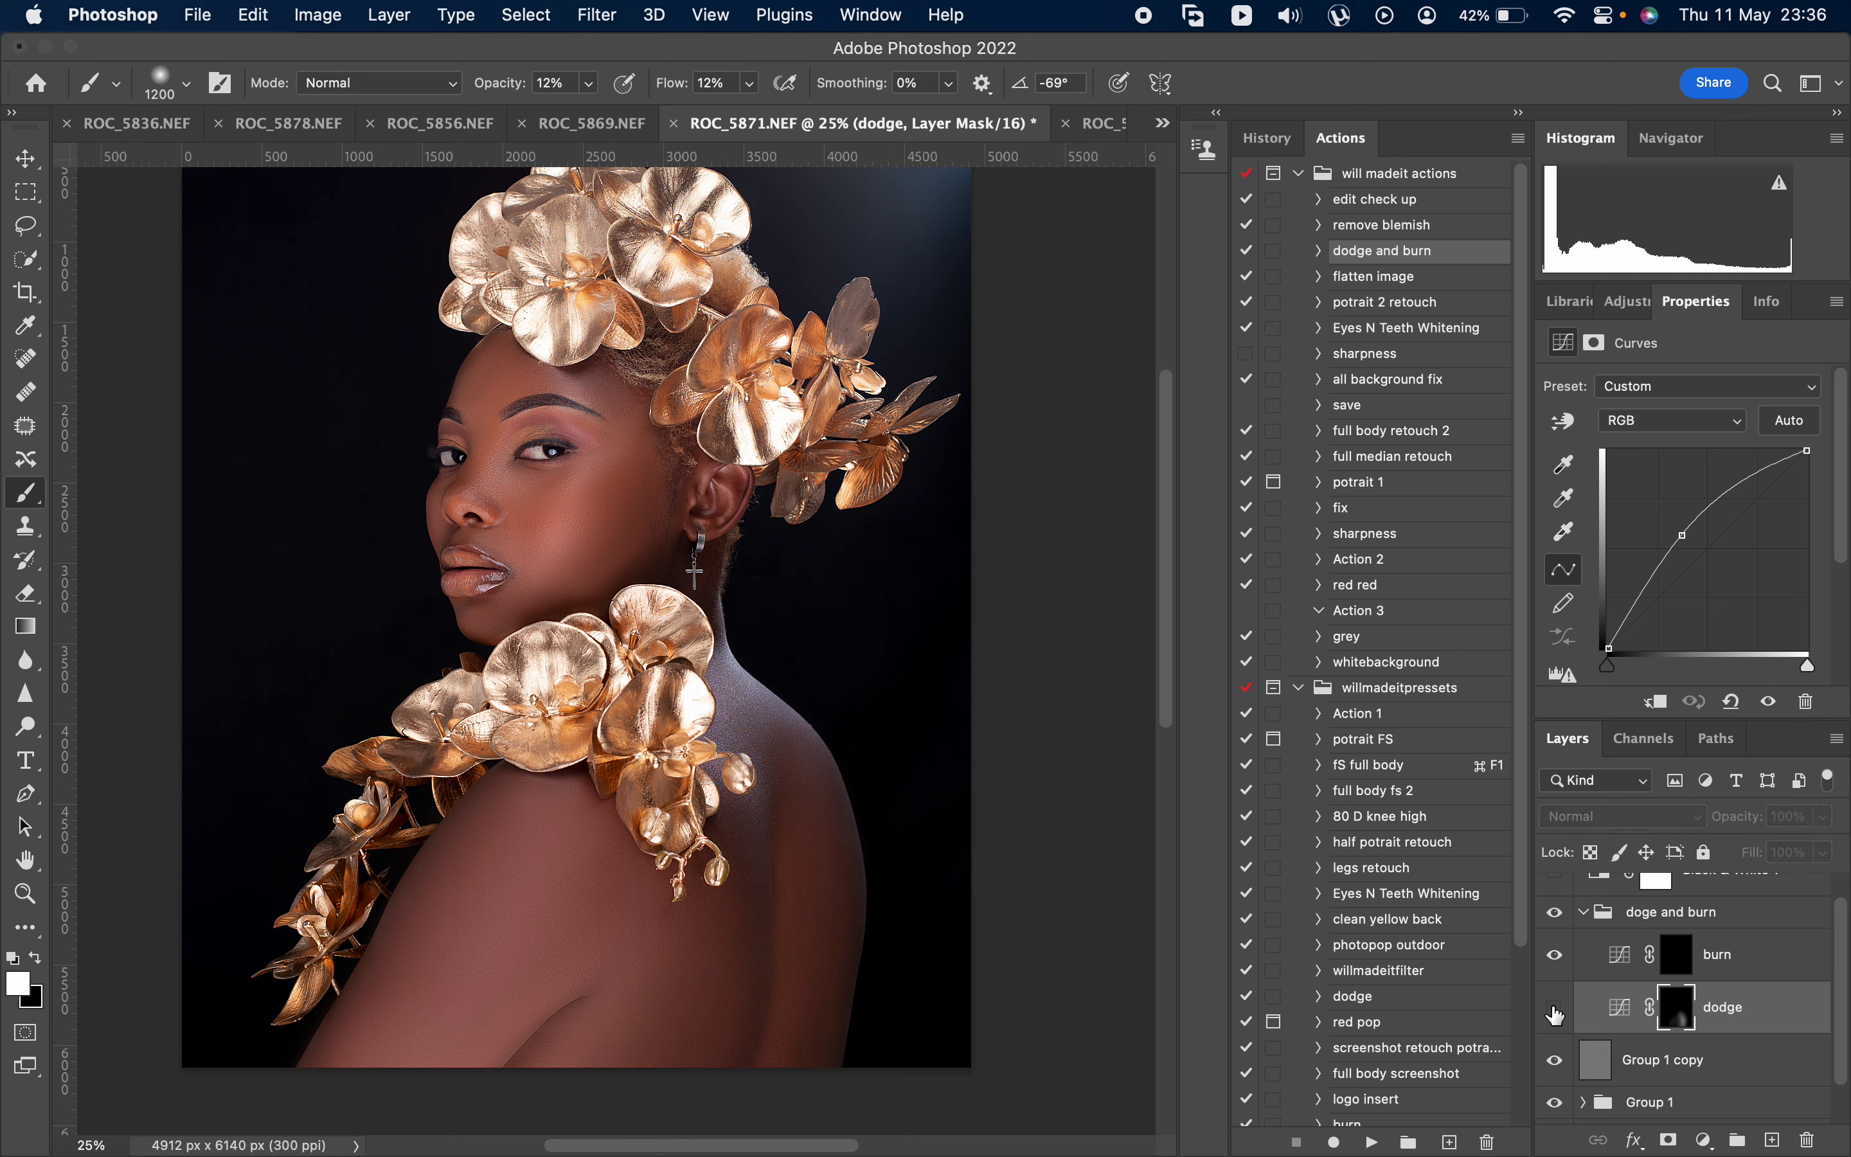
left_click(1557, 1011)
key("bracketleft")
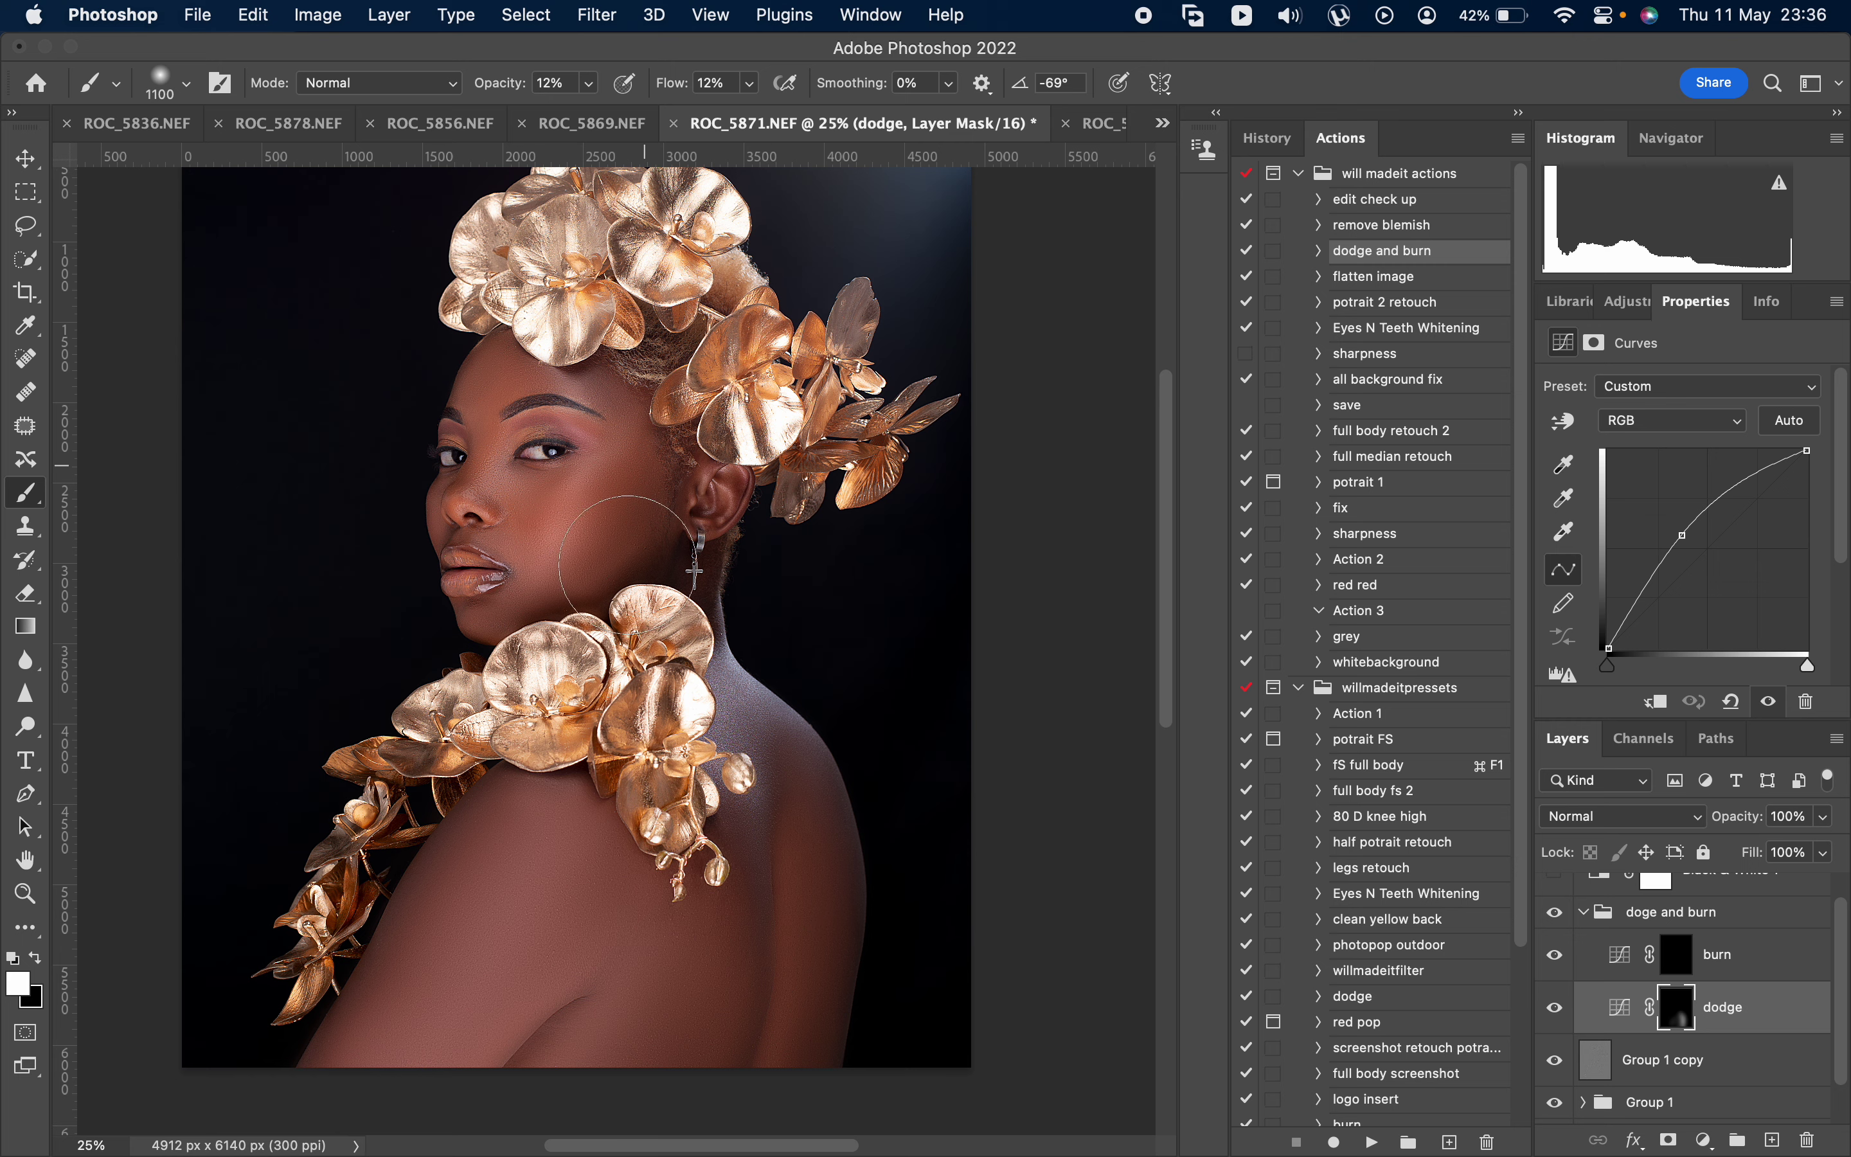
- Zoom in on the face and turn on the Black & White 1 layer
scroll(665, 578, "up", 3)
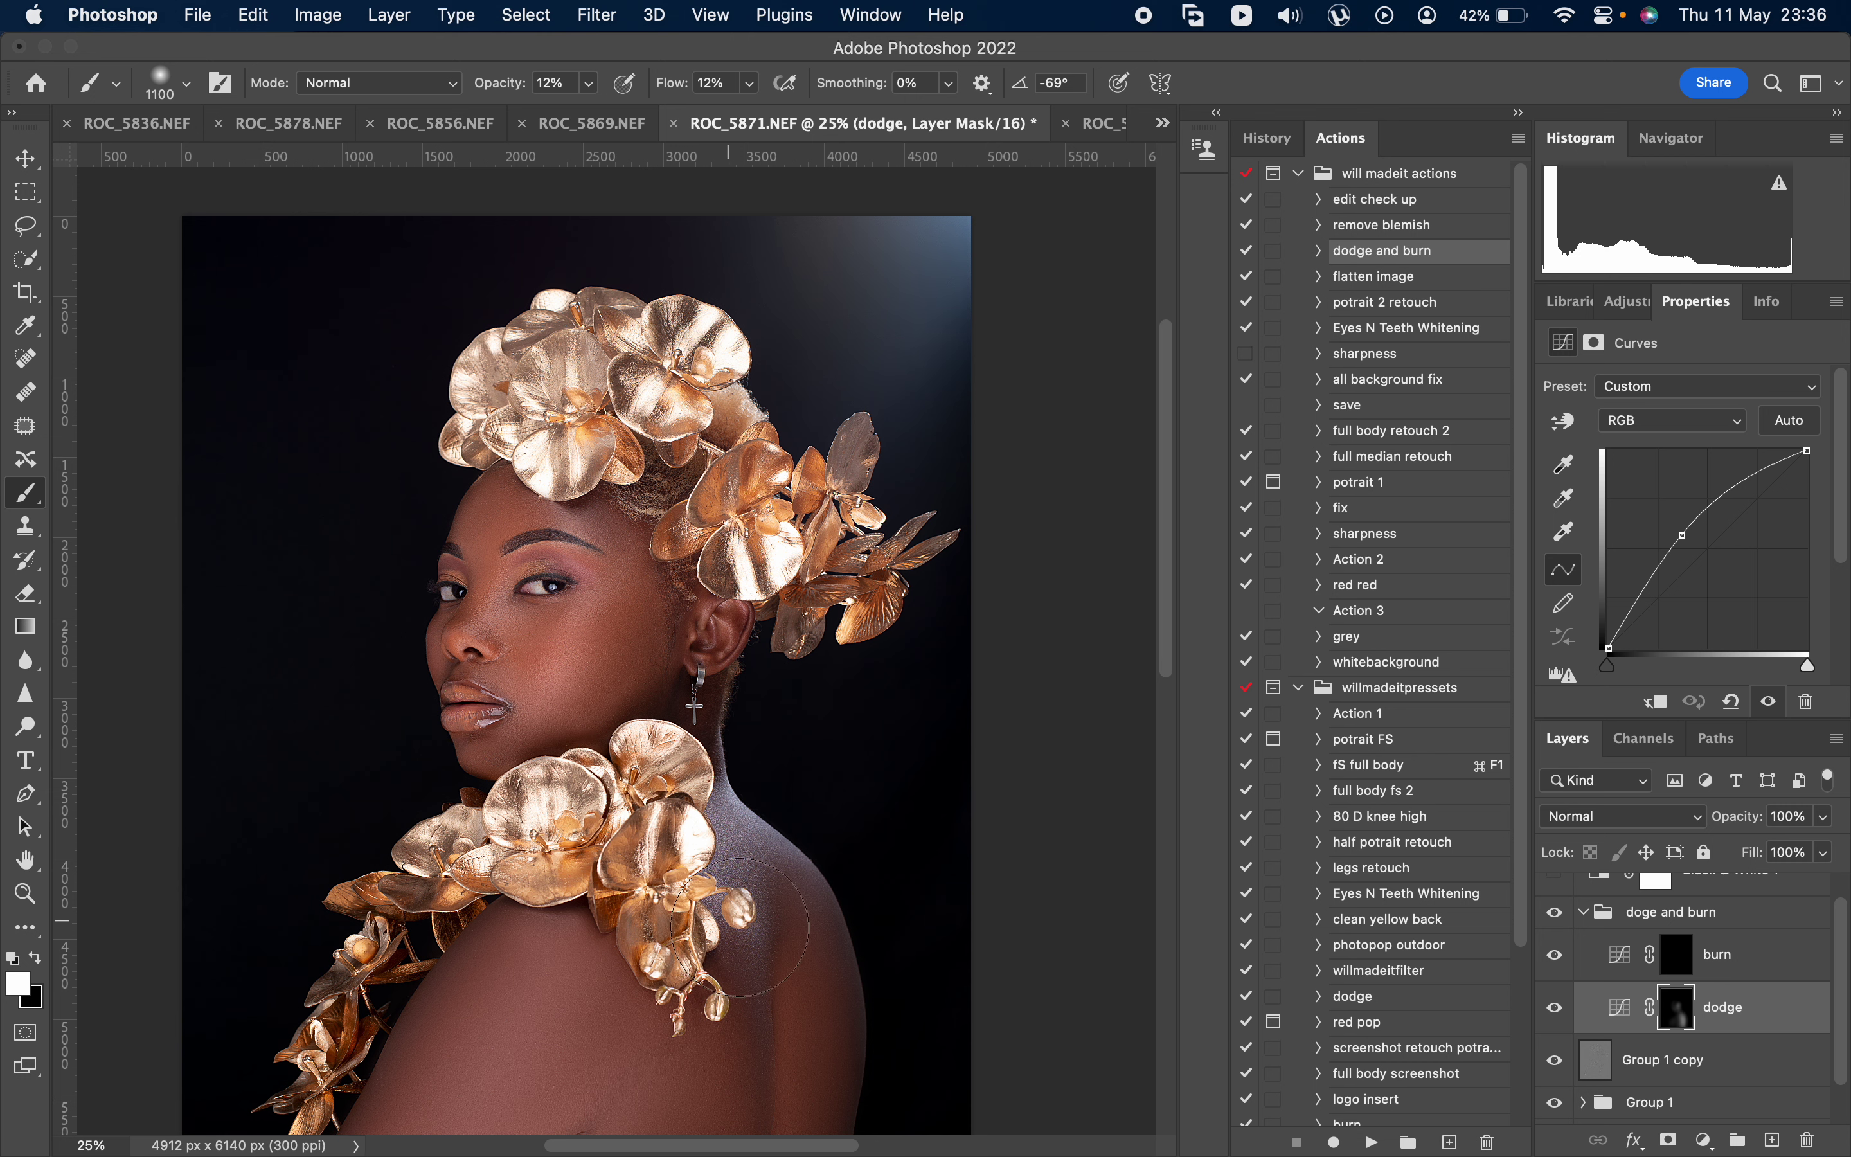
scroll(741, 925, "down", 3)
scroll(741, 989, "down", 7)
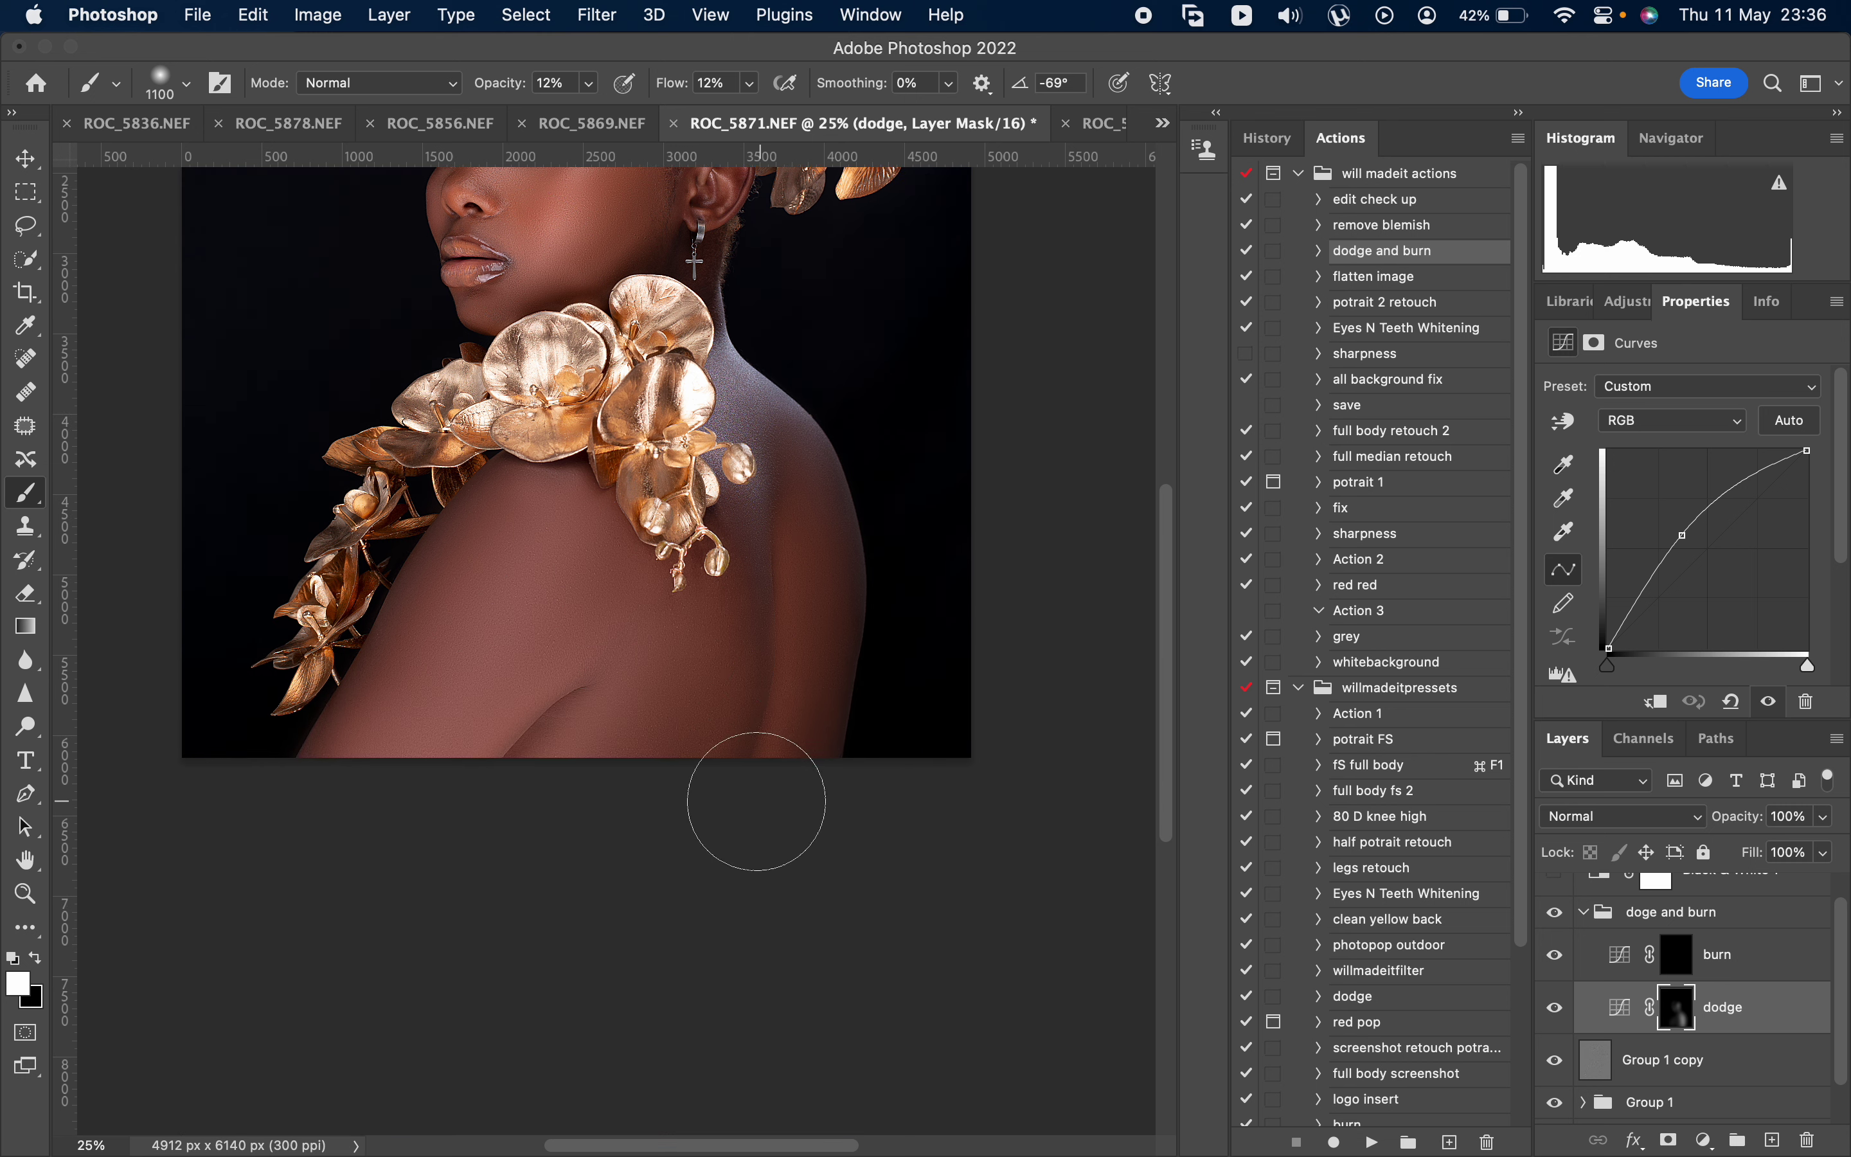
scroll(734, 650, "up", 5)
scroll(579, 639, "up", 4)
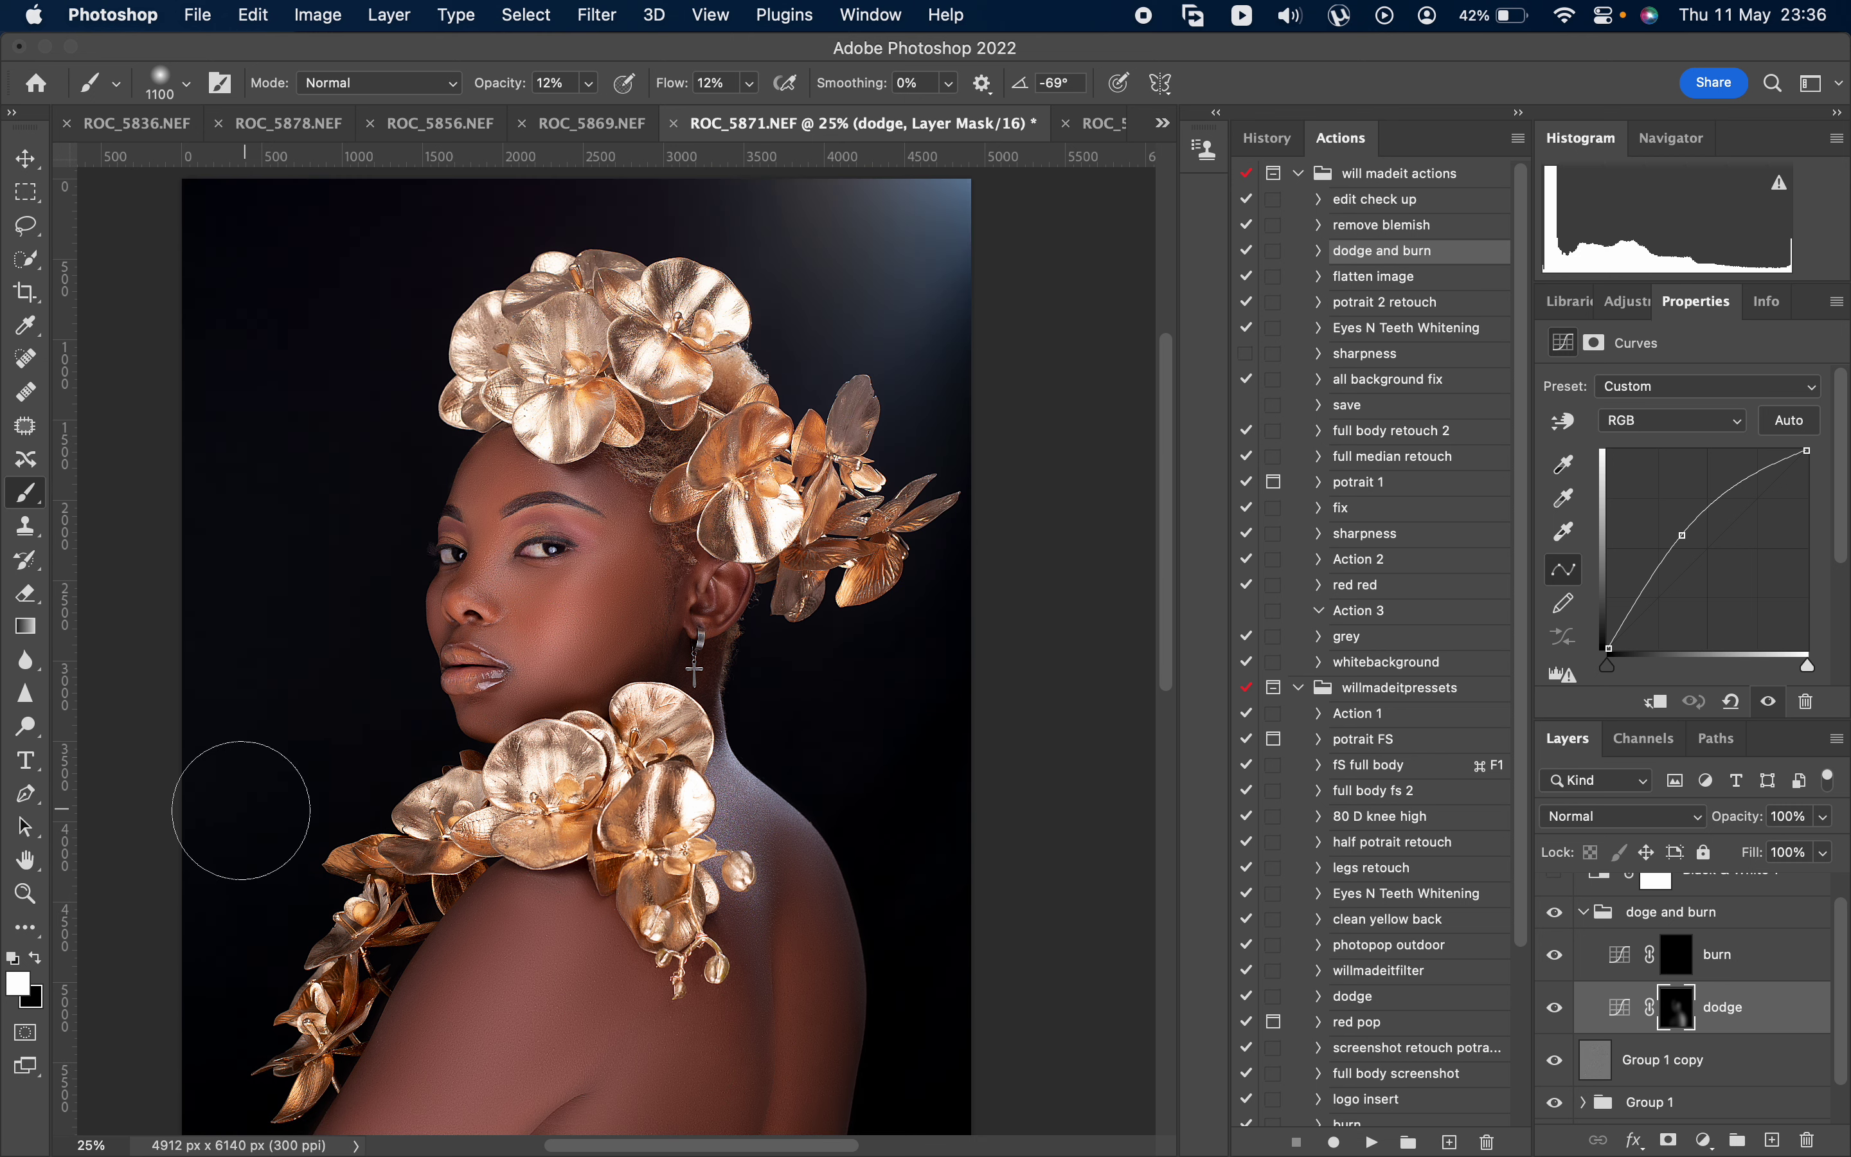
left_click(25, 893)
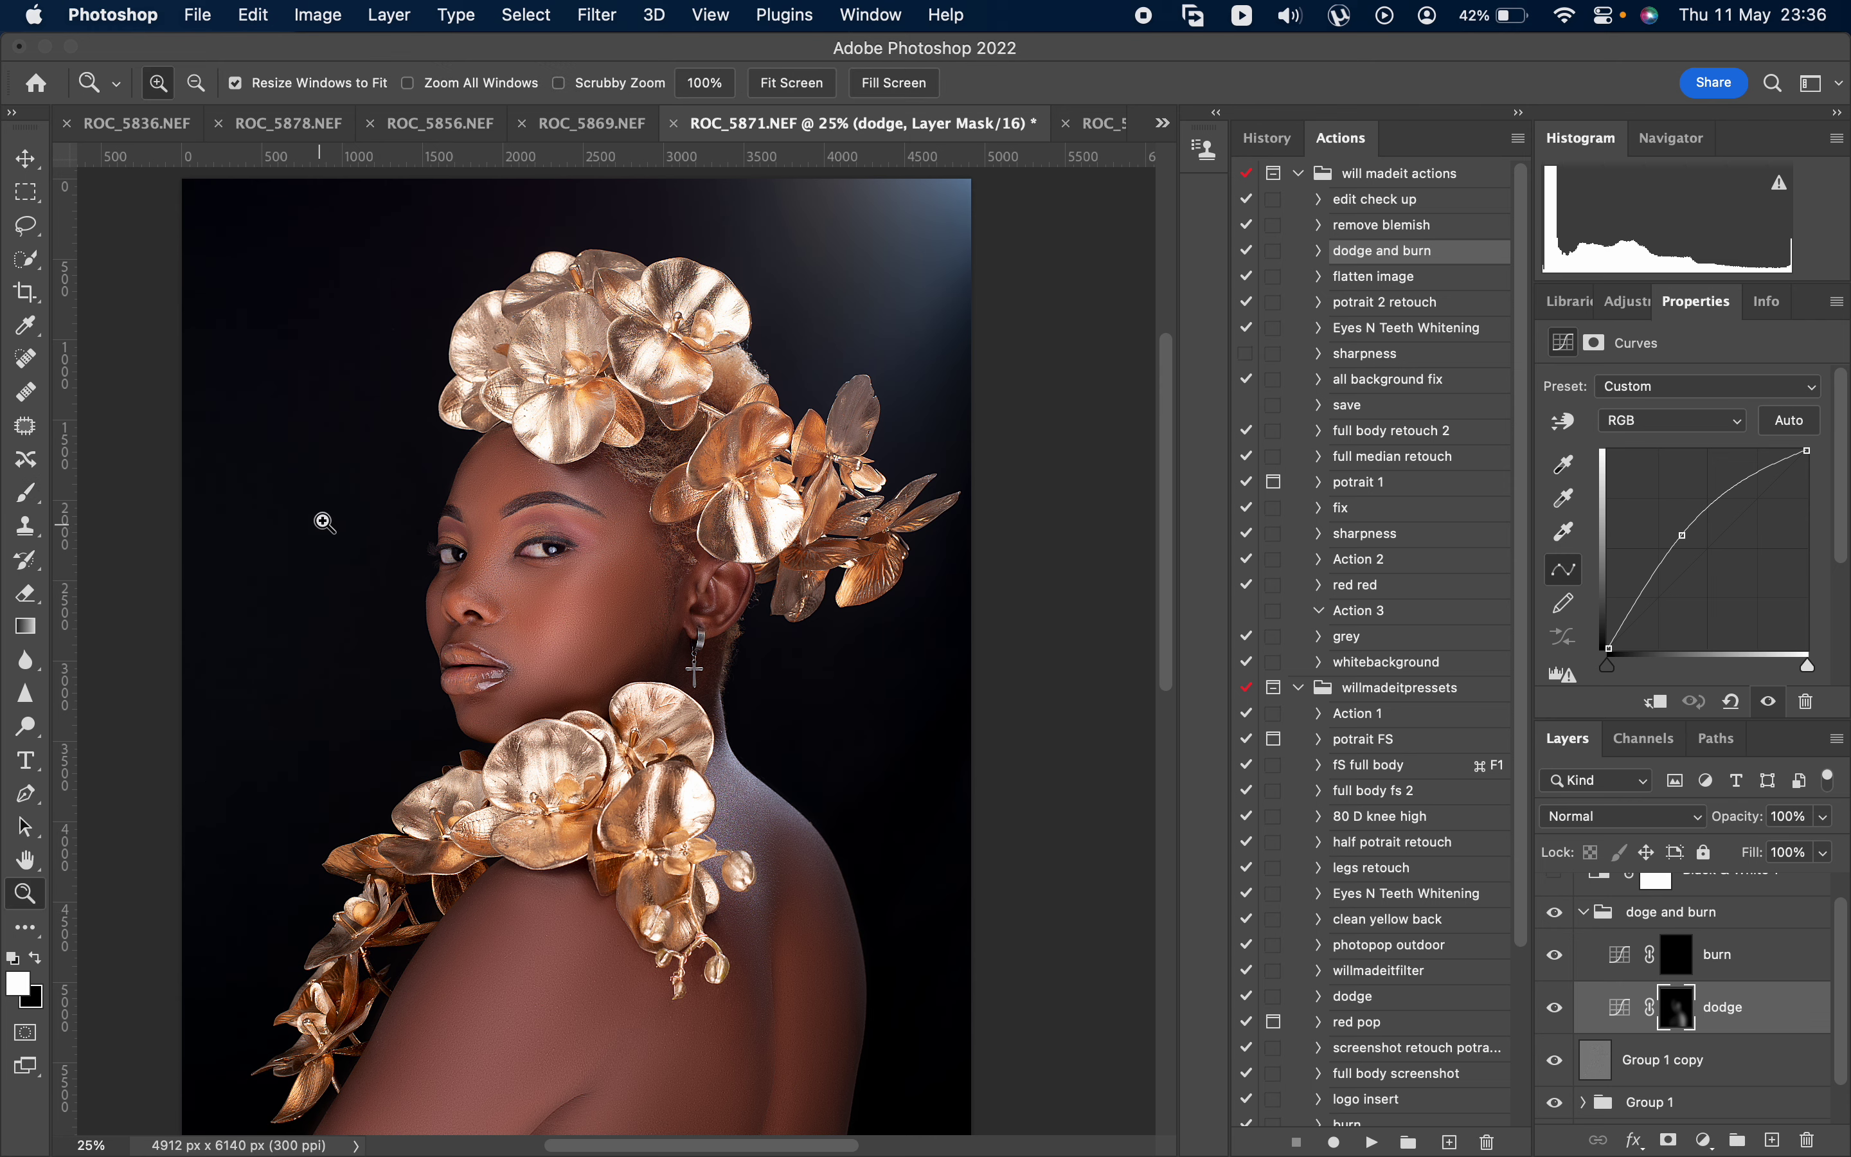
left_click_drag(354, 387, 745, 811)
scroll(746, 811, "up", 3)
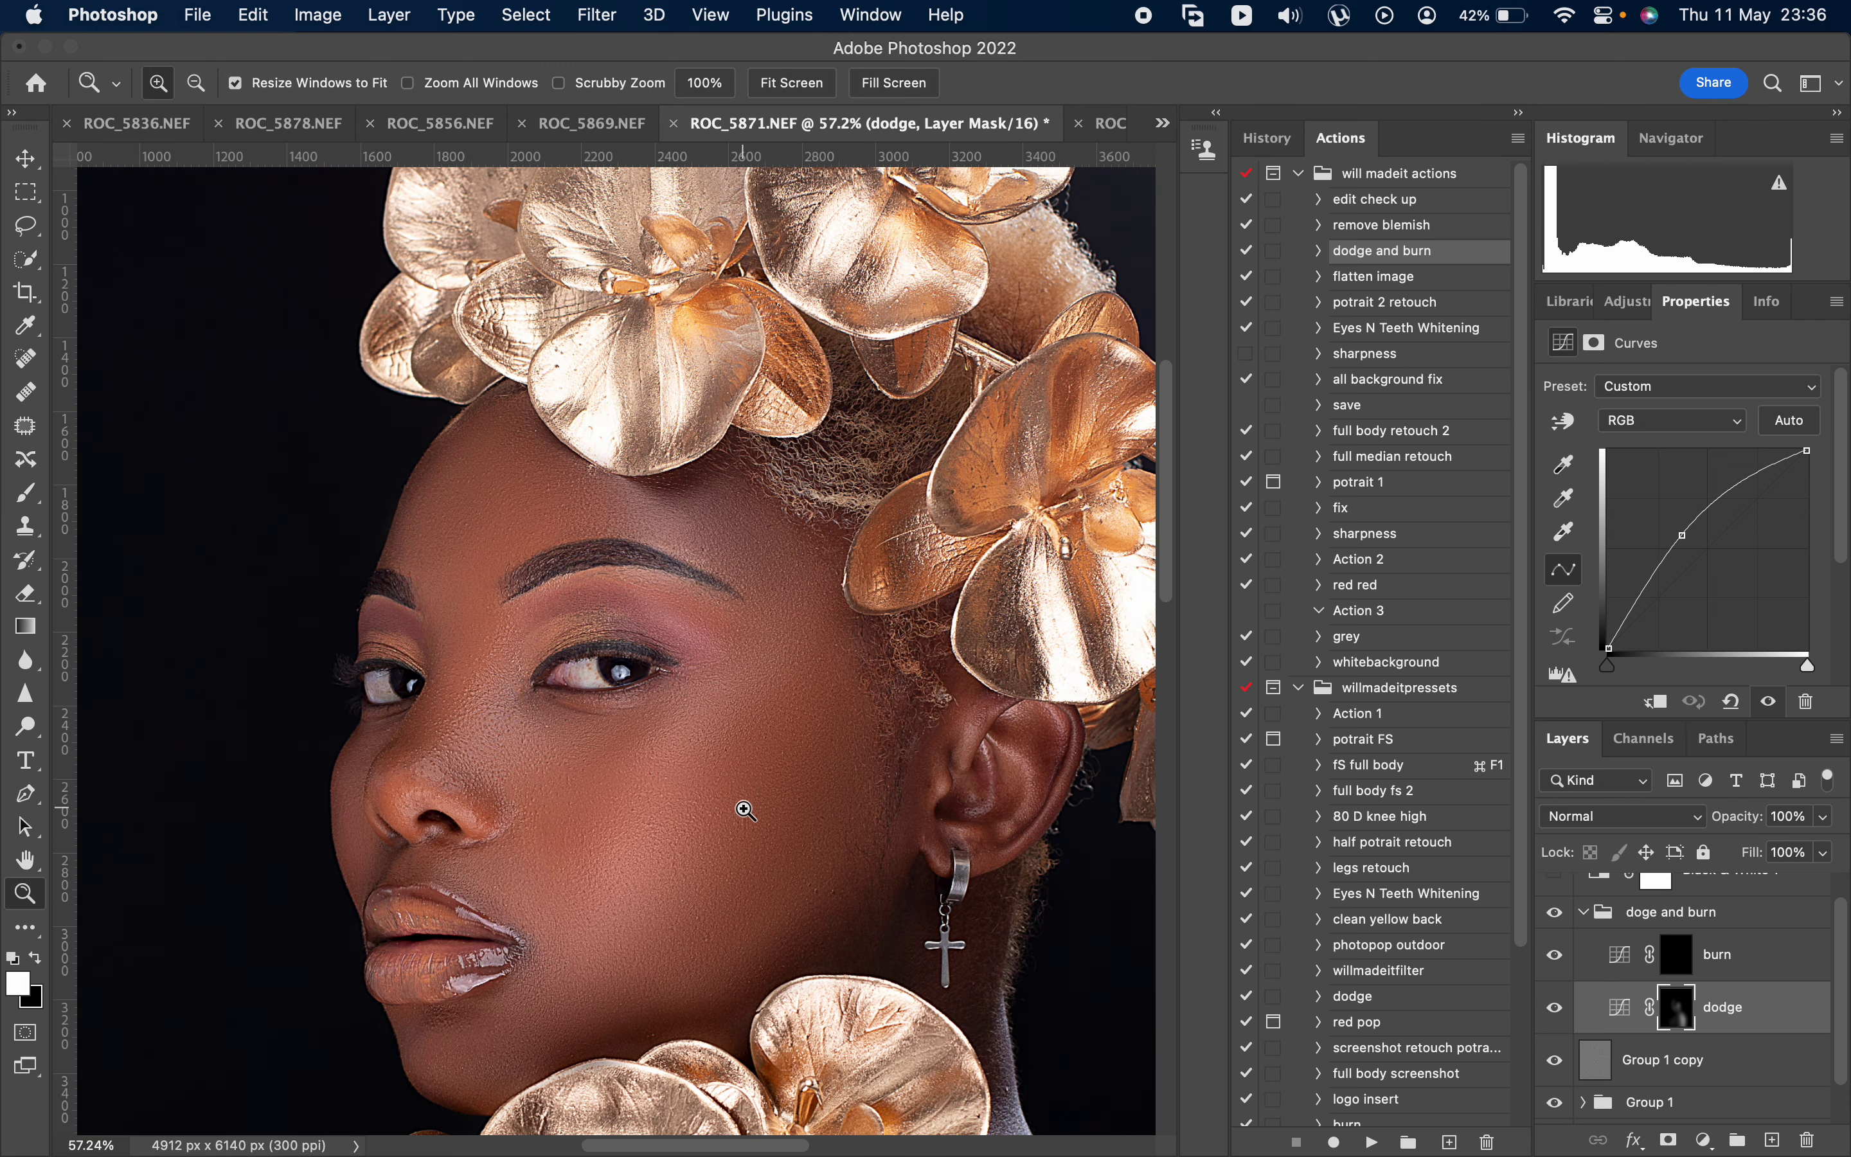
scroll(1759, 1024, "up", 1)
left_click(1557, 900)
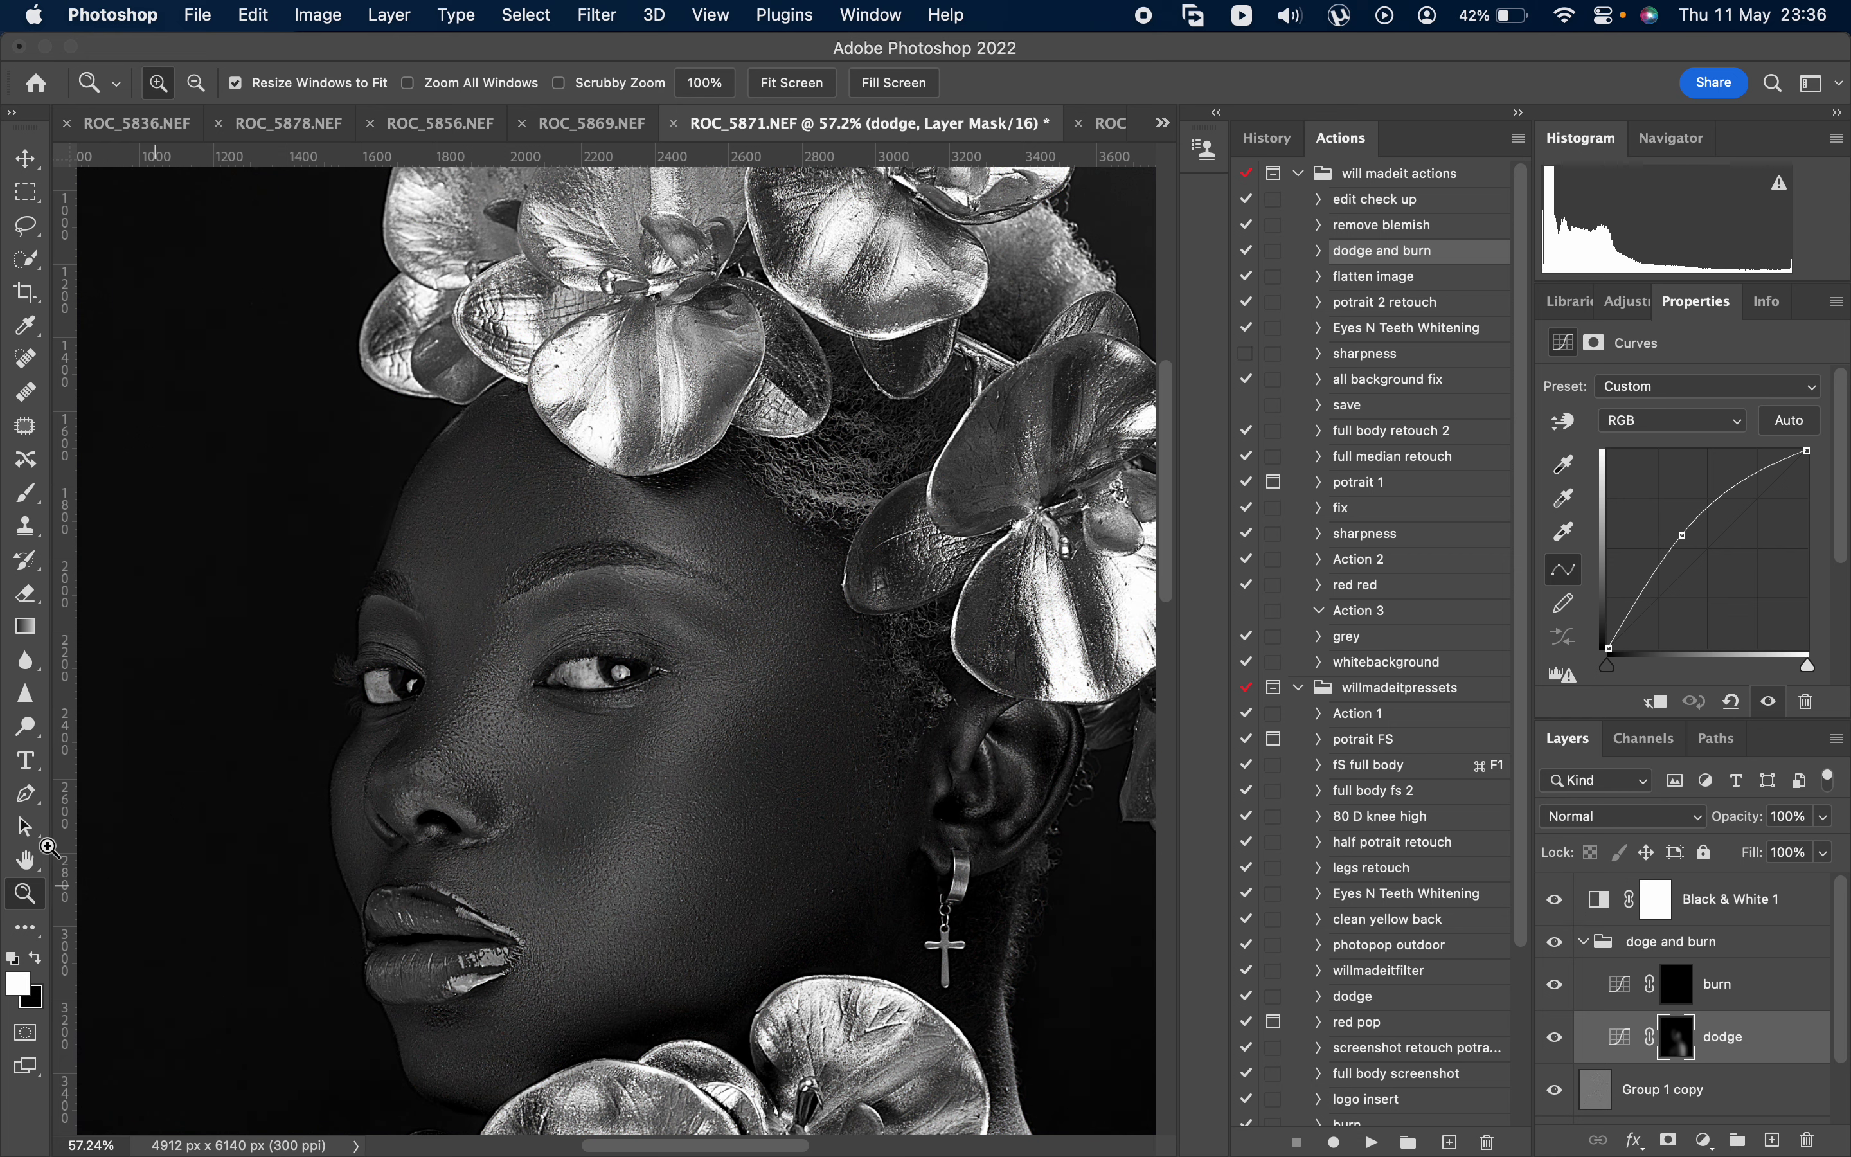
- Paint white on the dodge mask over the cheek and jaw with a 250–300 px Brush
left_click(25, 493)
key("bracketleft")
key("bracketleft")
key("bracketleft")
key("bracketleft")
key("bracketleft")
key("bracketleft")
key("bracketleft")
key("bracketleft")
key("bracketleft")
key("bracketleft")
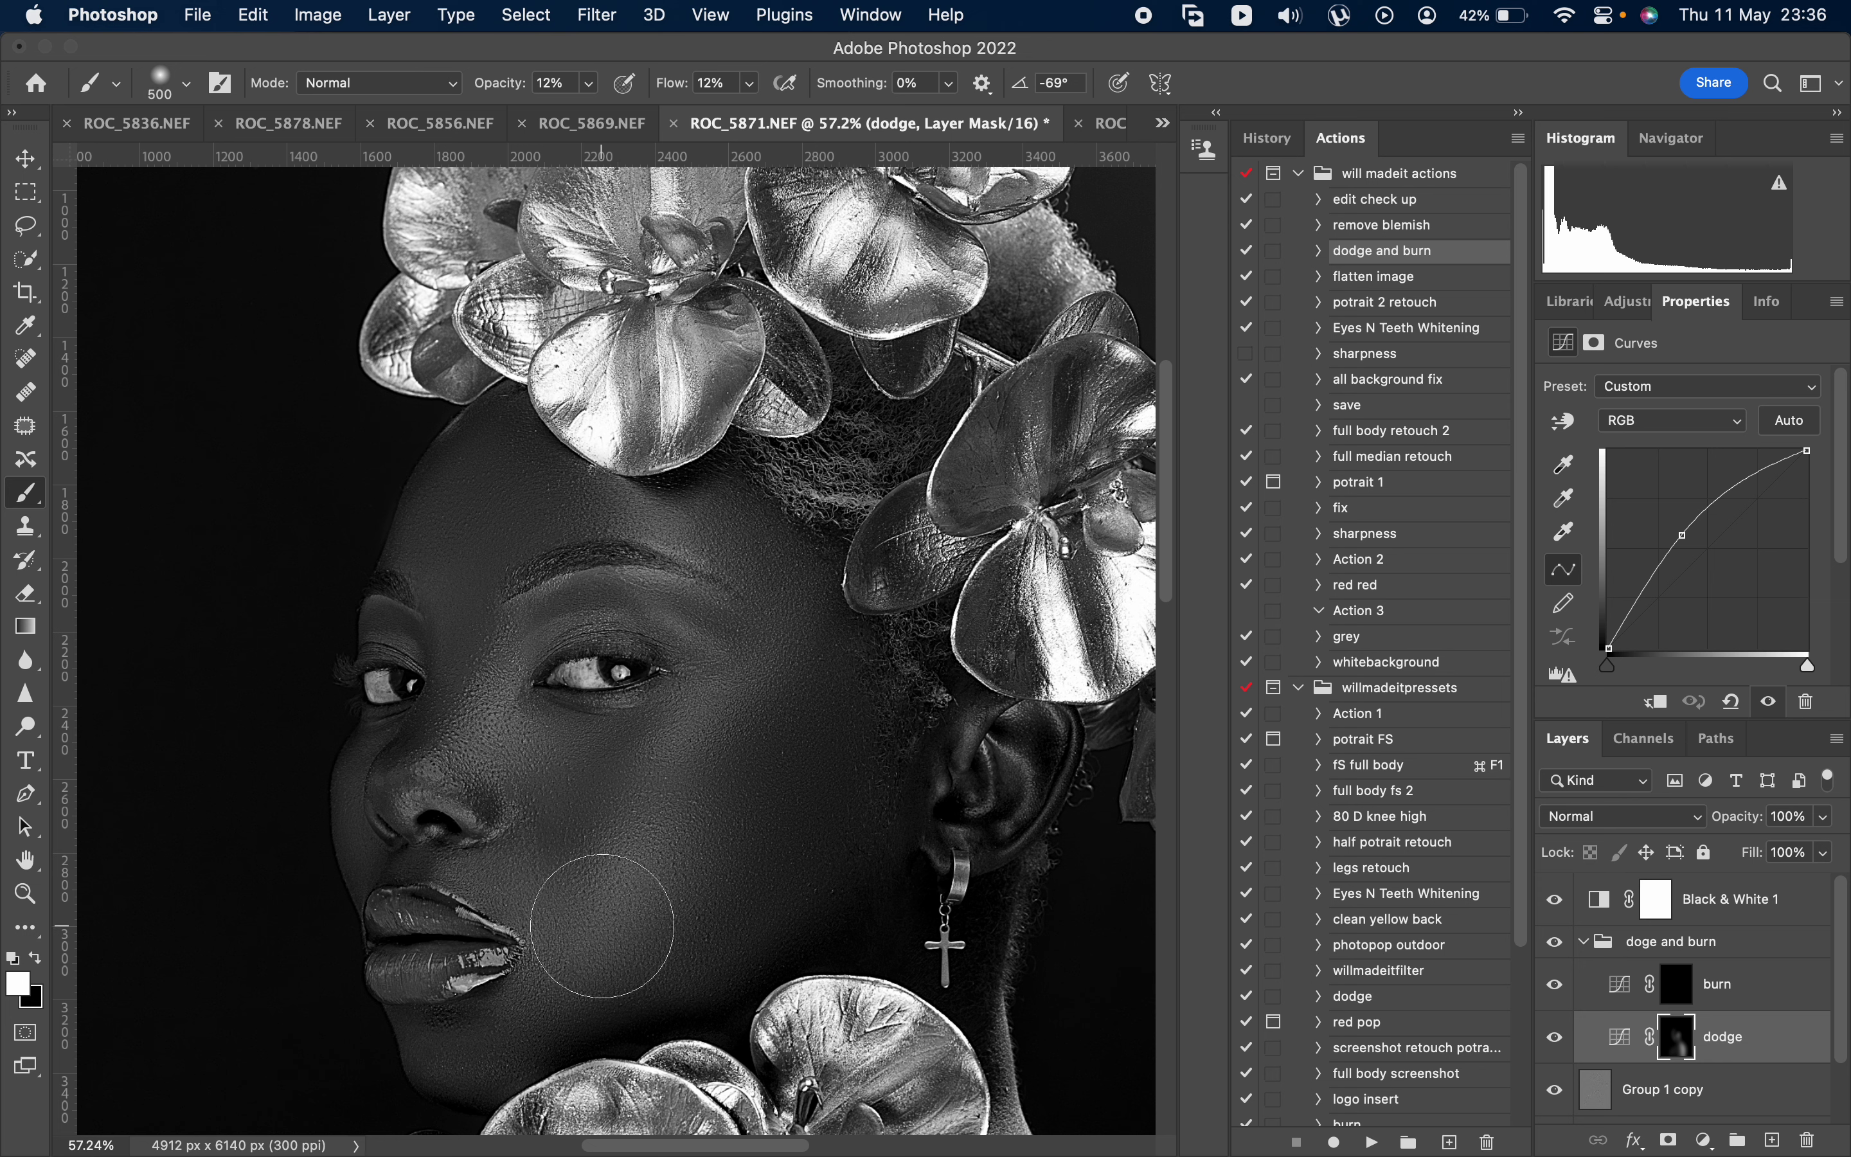
mouse_move(695, 755)
left_mouse_down()
mouse_move(645, 837)
mouse_move(632, 940)
mouse_move(651, 954)
mouse_move(709, 930)
mouse_move(505, 1022)
mouse_move(531, 859)
left_mouse_up()
key("bracketleft")
scroll(692, 918, "up", 2)
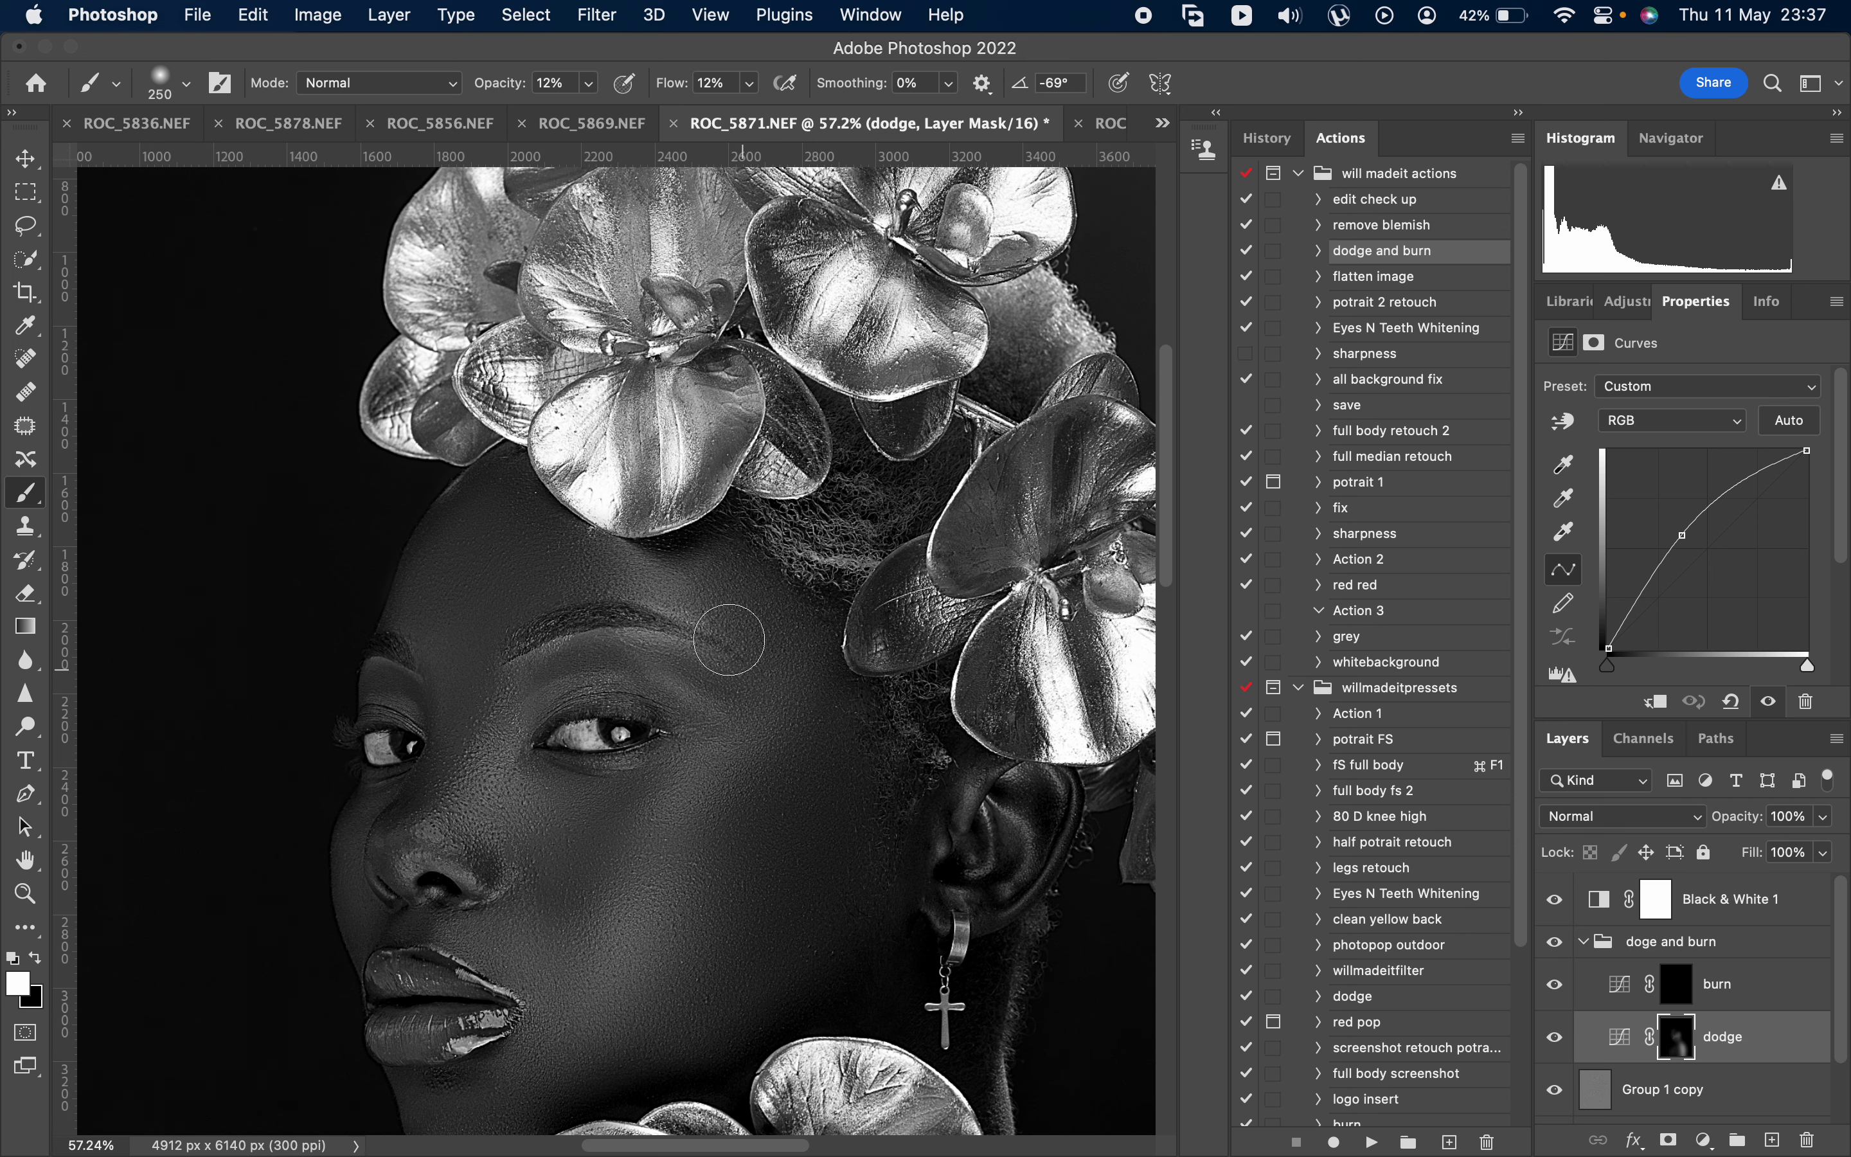
key("bracketright")
left_click(1555, 1037)
- Resize the brush between 200 and 500 px and move across the face toward the brow for more dodging
key("bracketleft")
key("bracketleft")
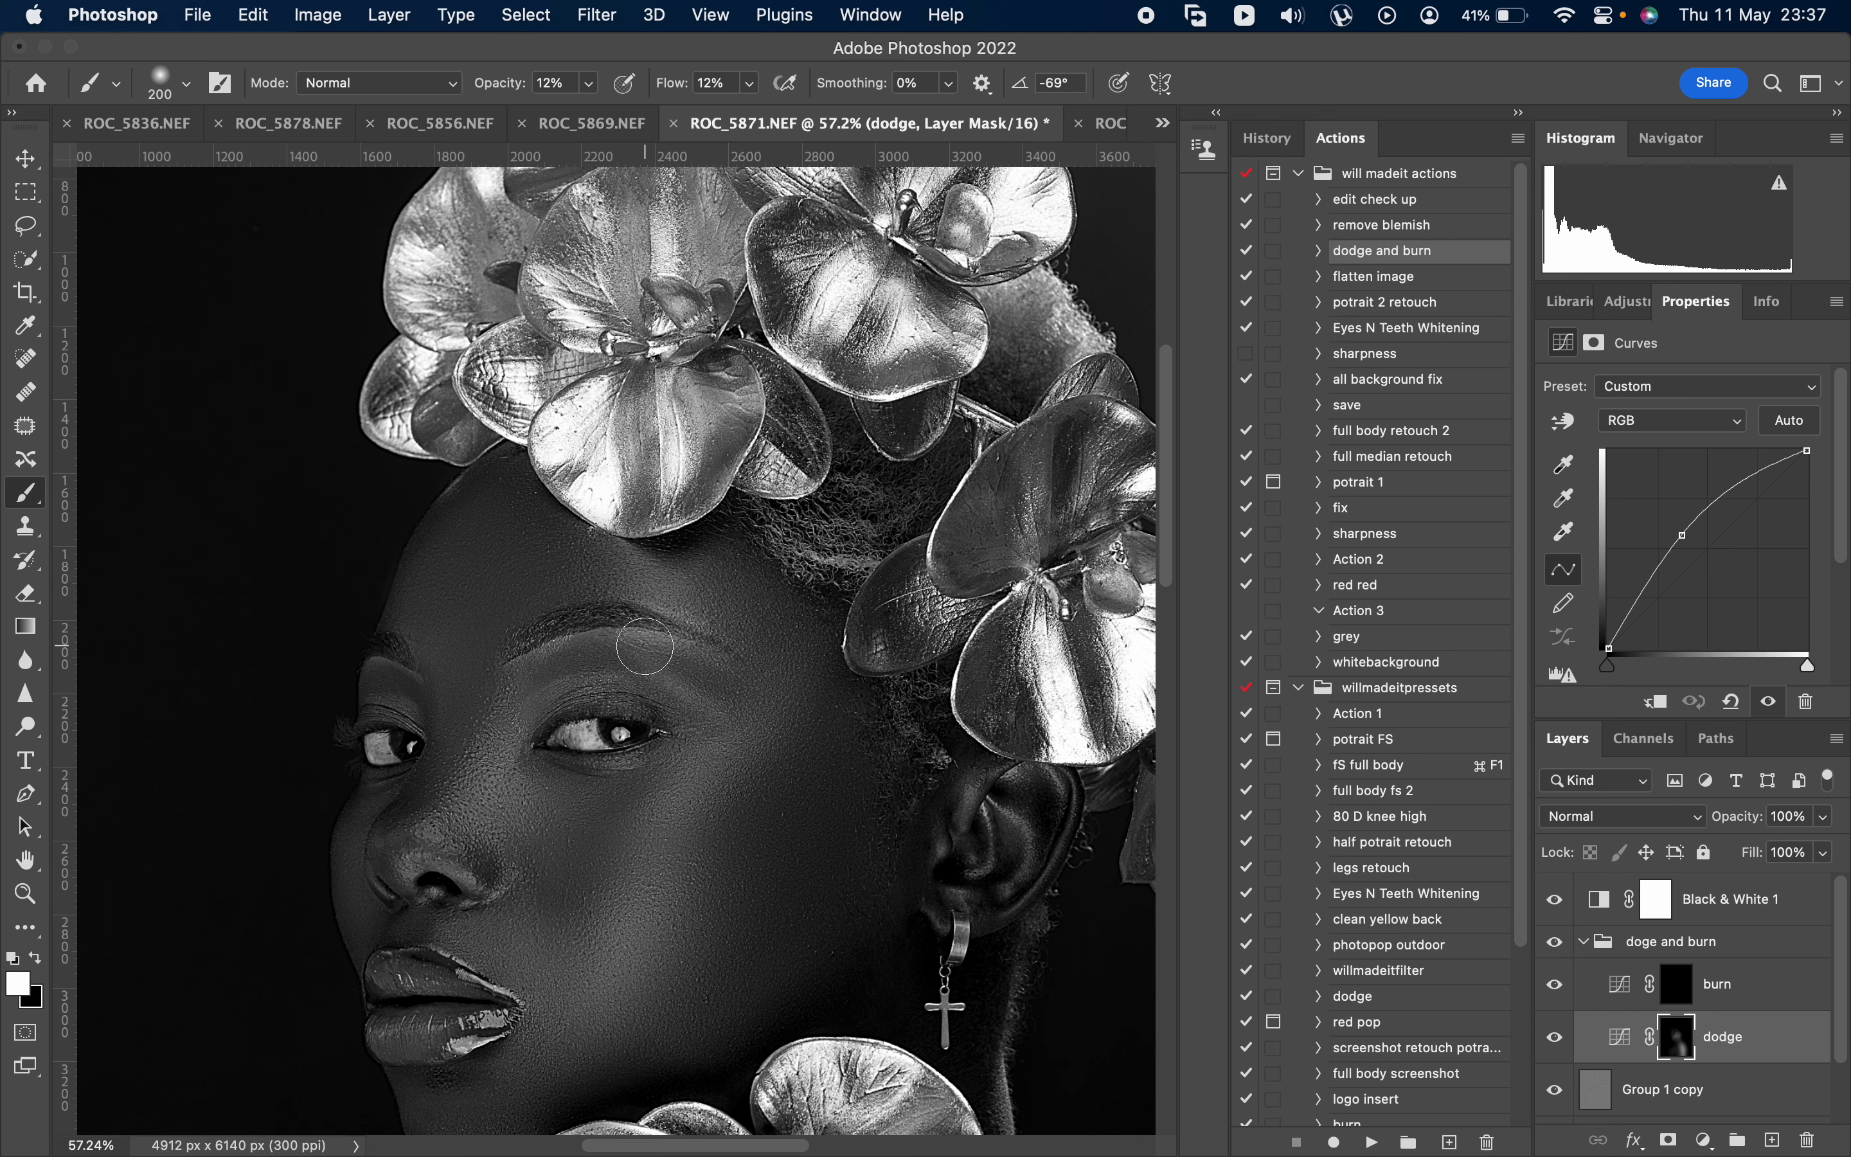
scroll(655, 865, "down", 15)
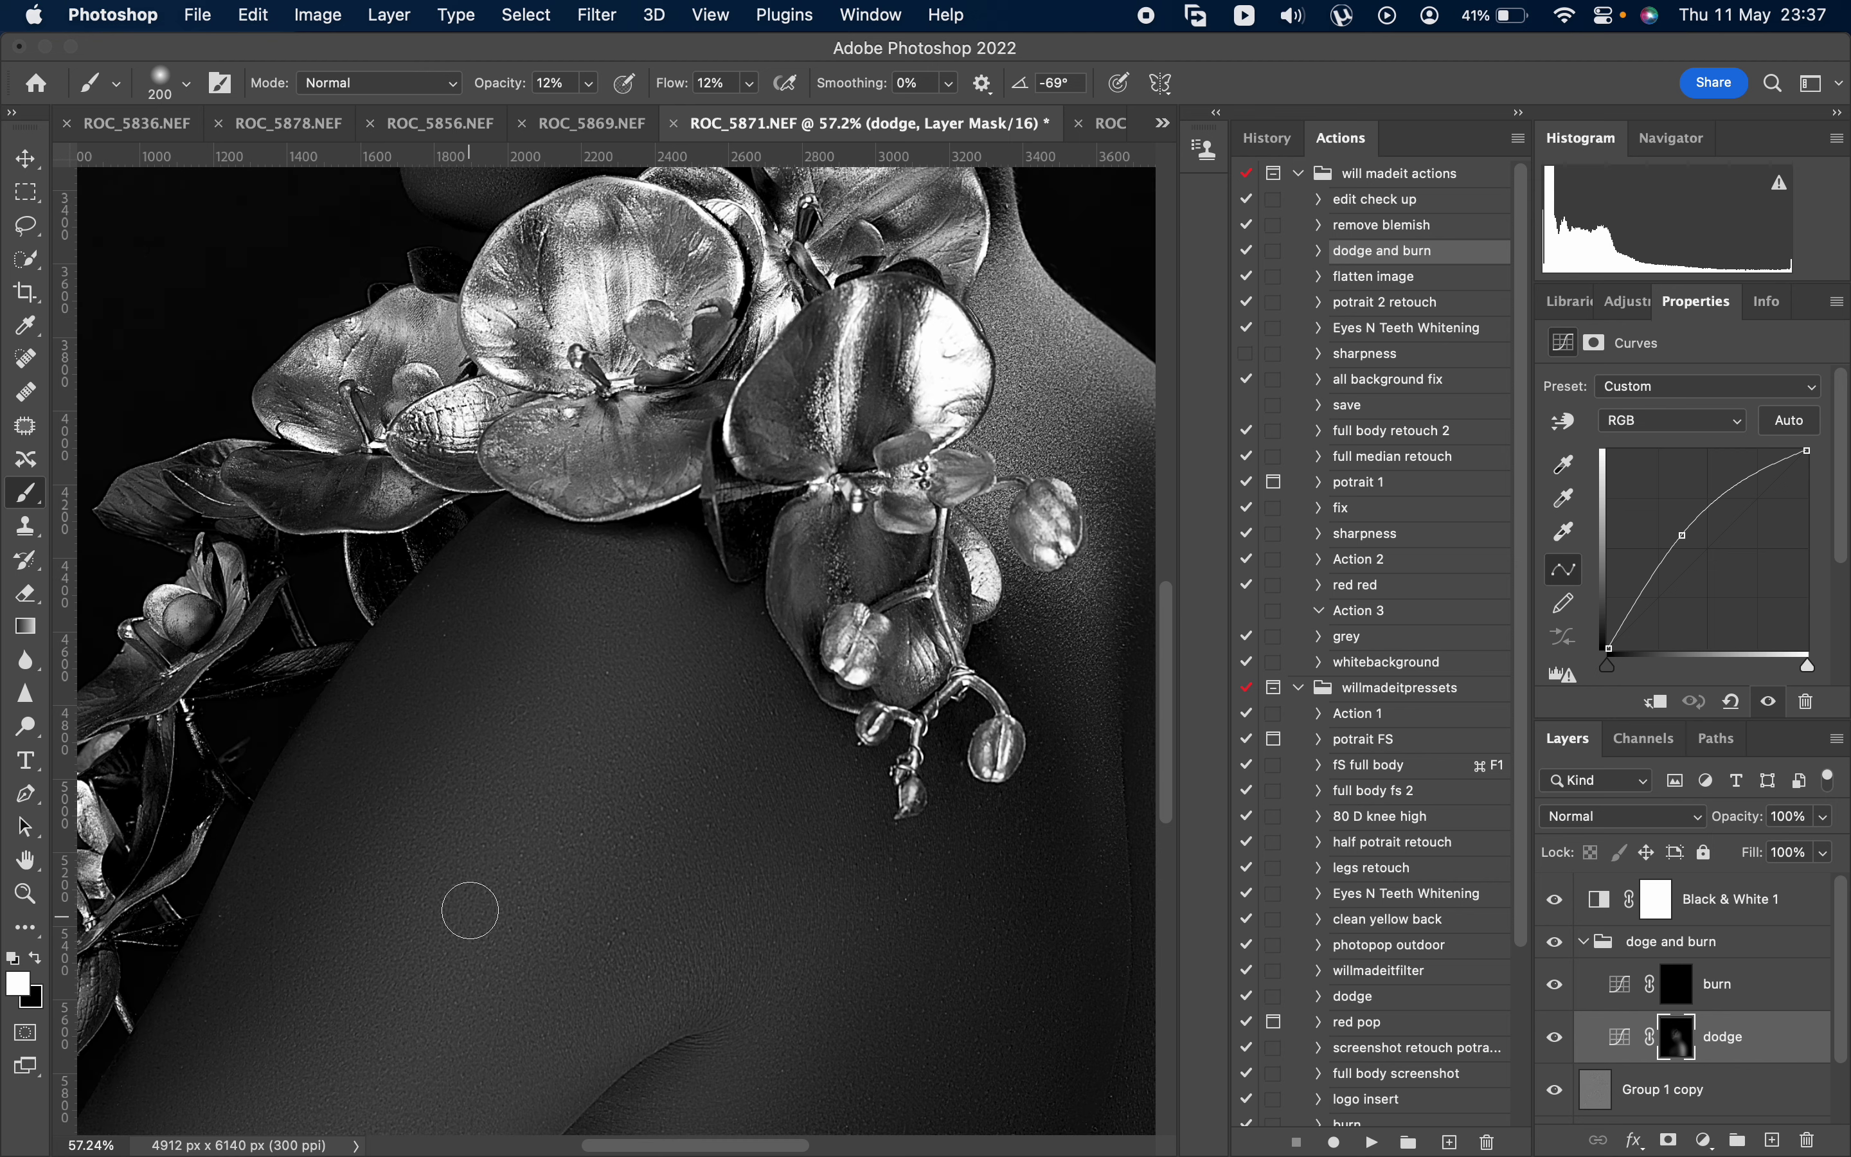
key("bracketright")
key("bracketright")
key("bracketright")
scroll(556, 776, "down", 8)
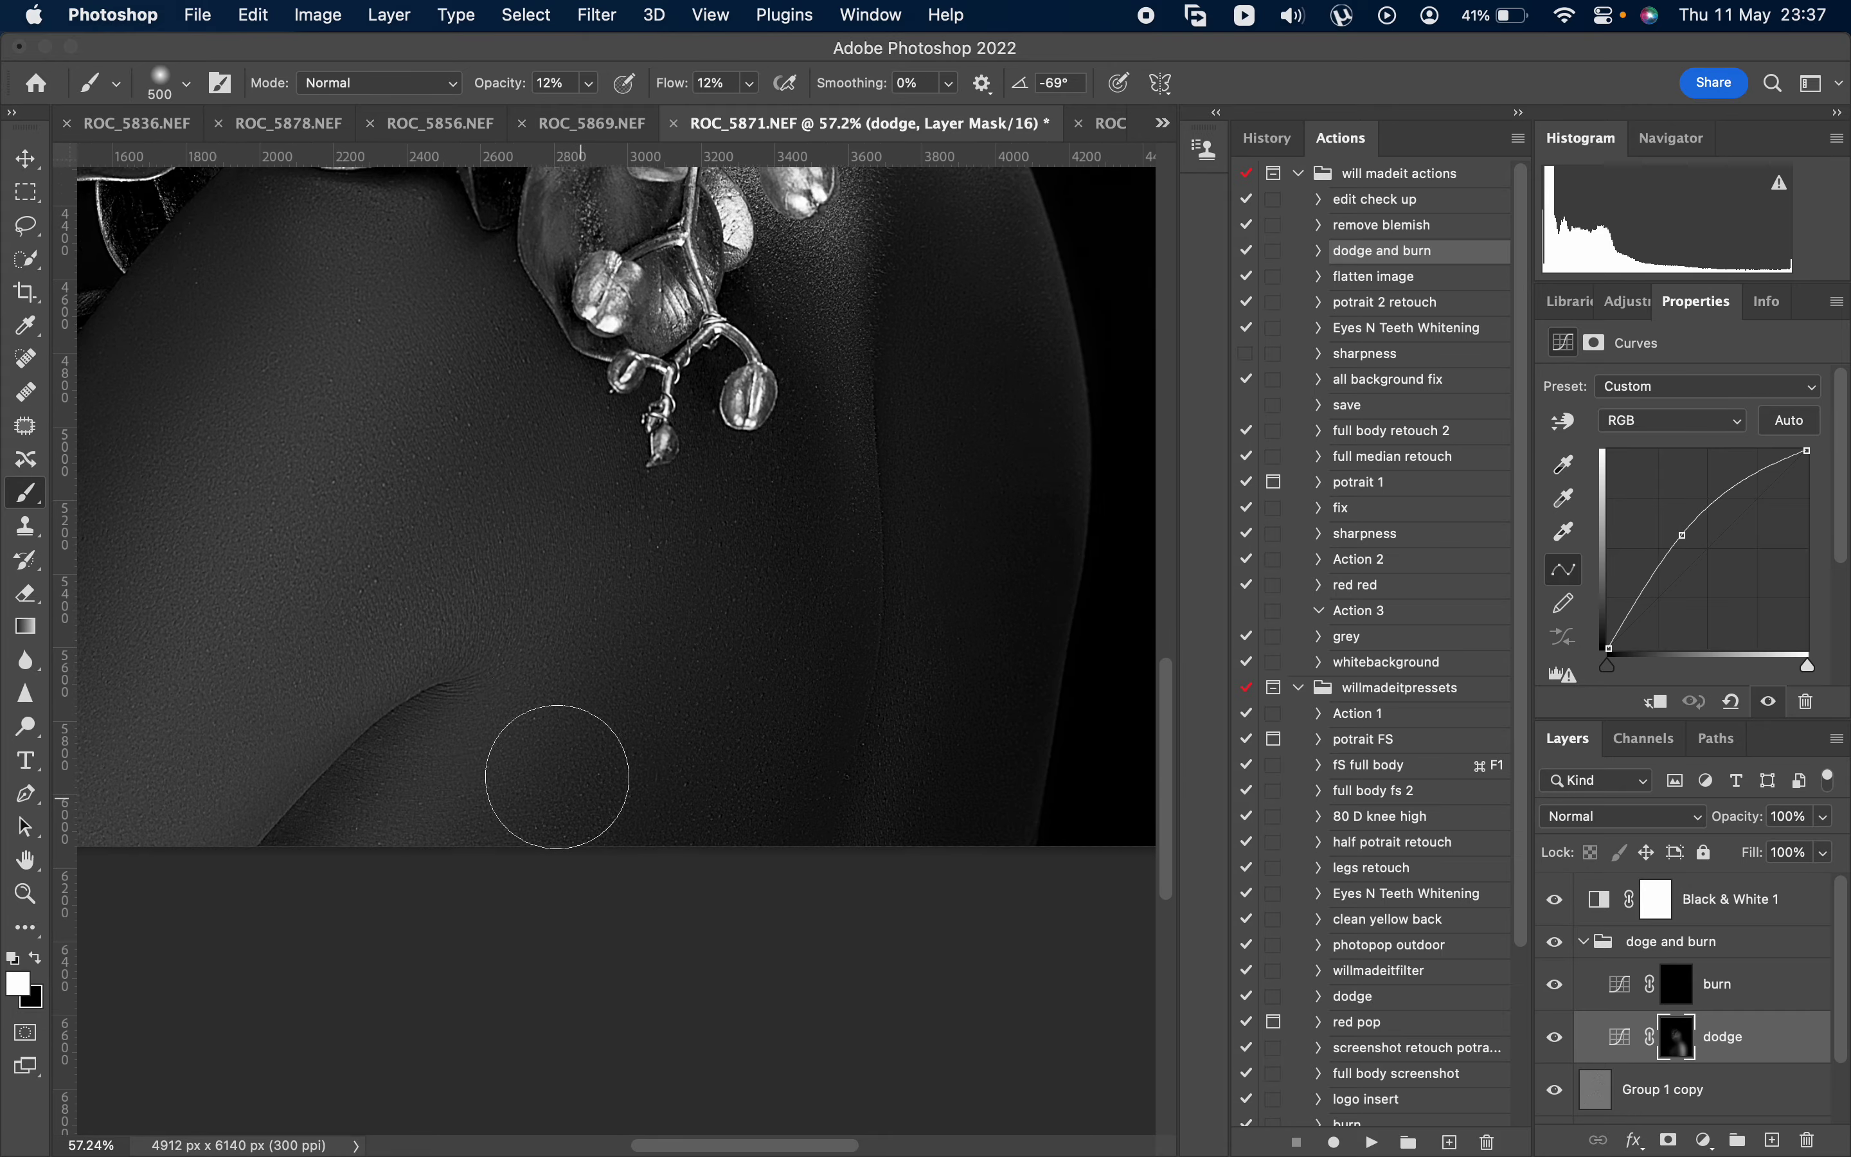
scroll(545, 826, "up", 4)
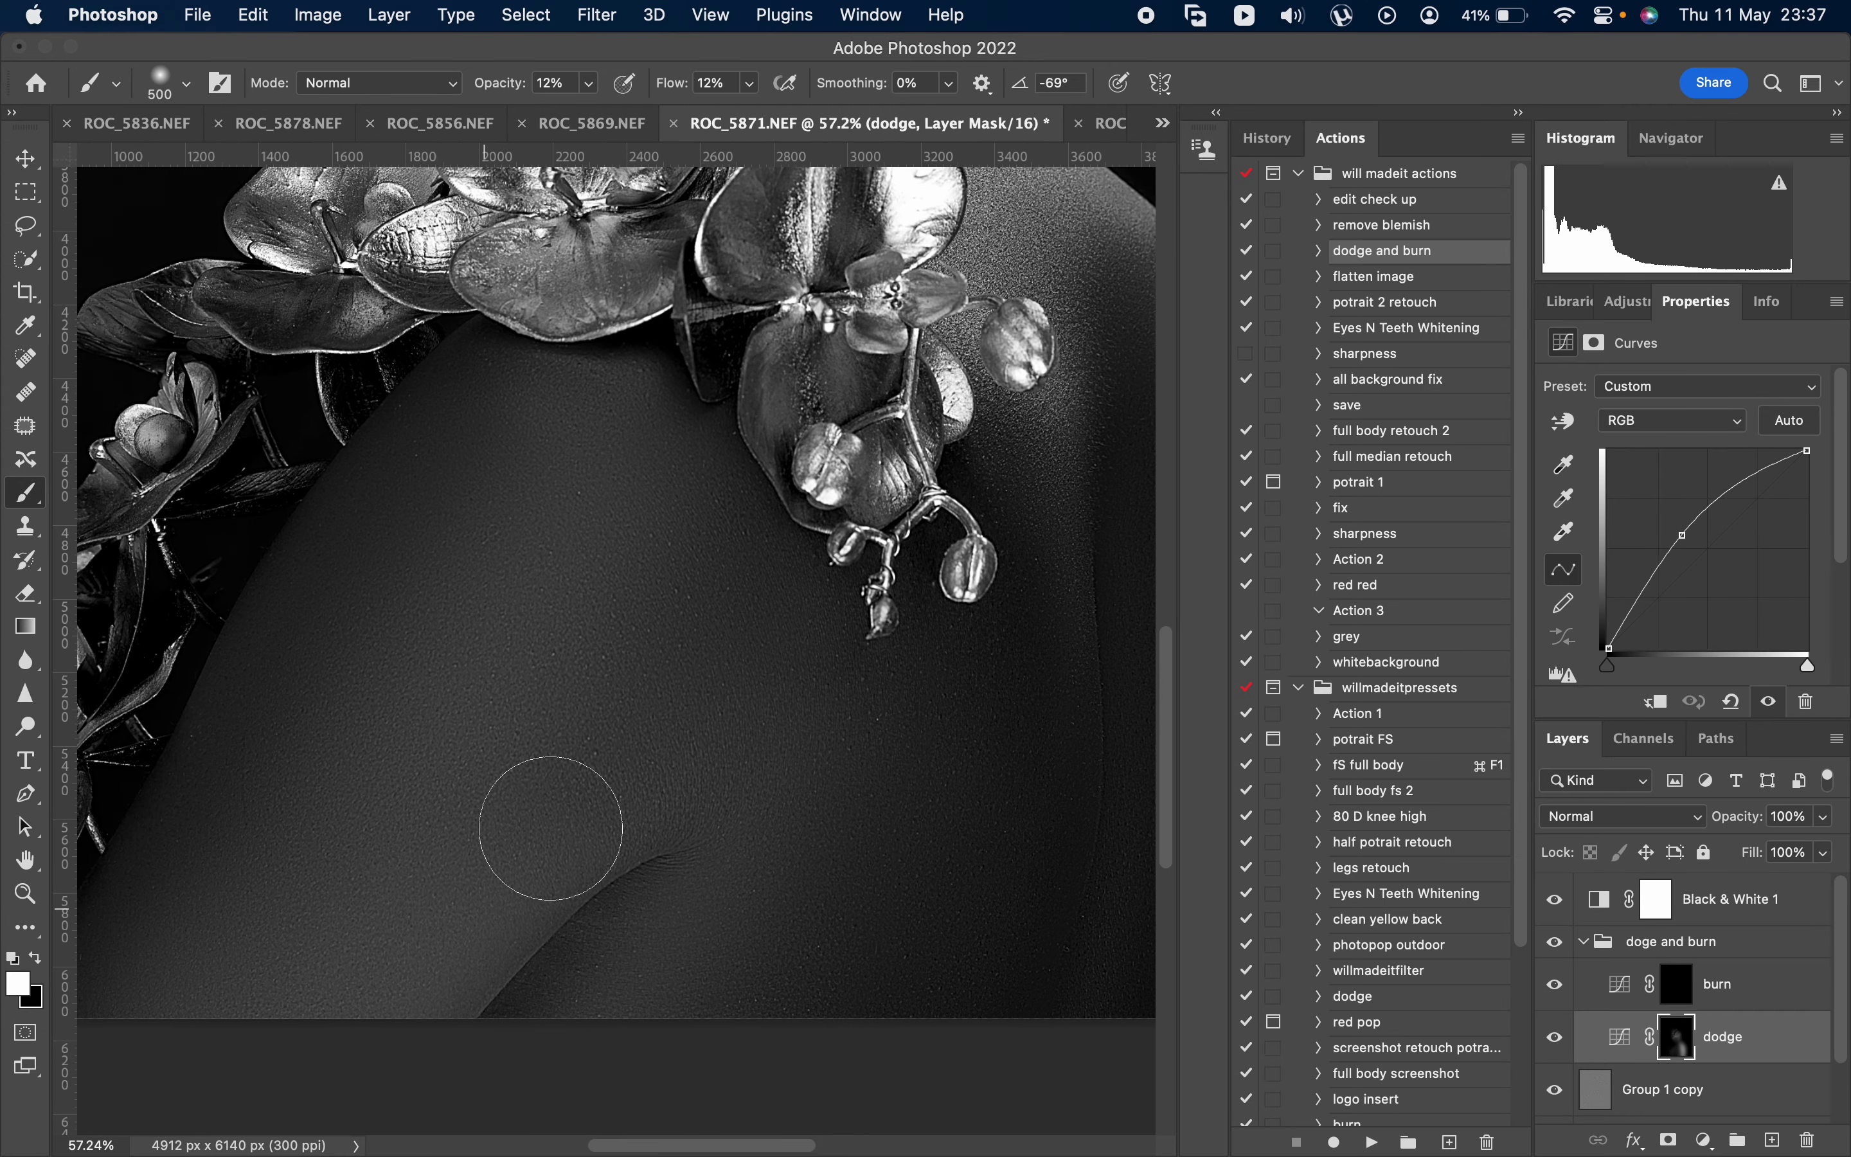
scroll(596, 826, "up", 10)
scroll(908, 765, "right", 2)
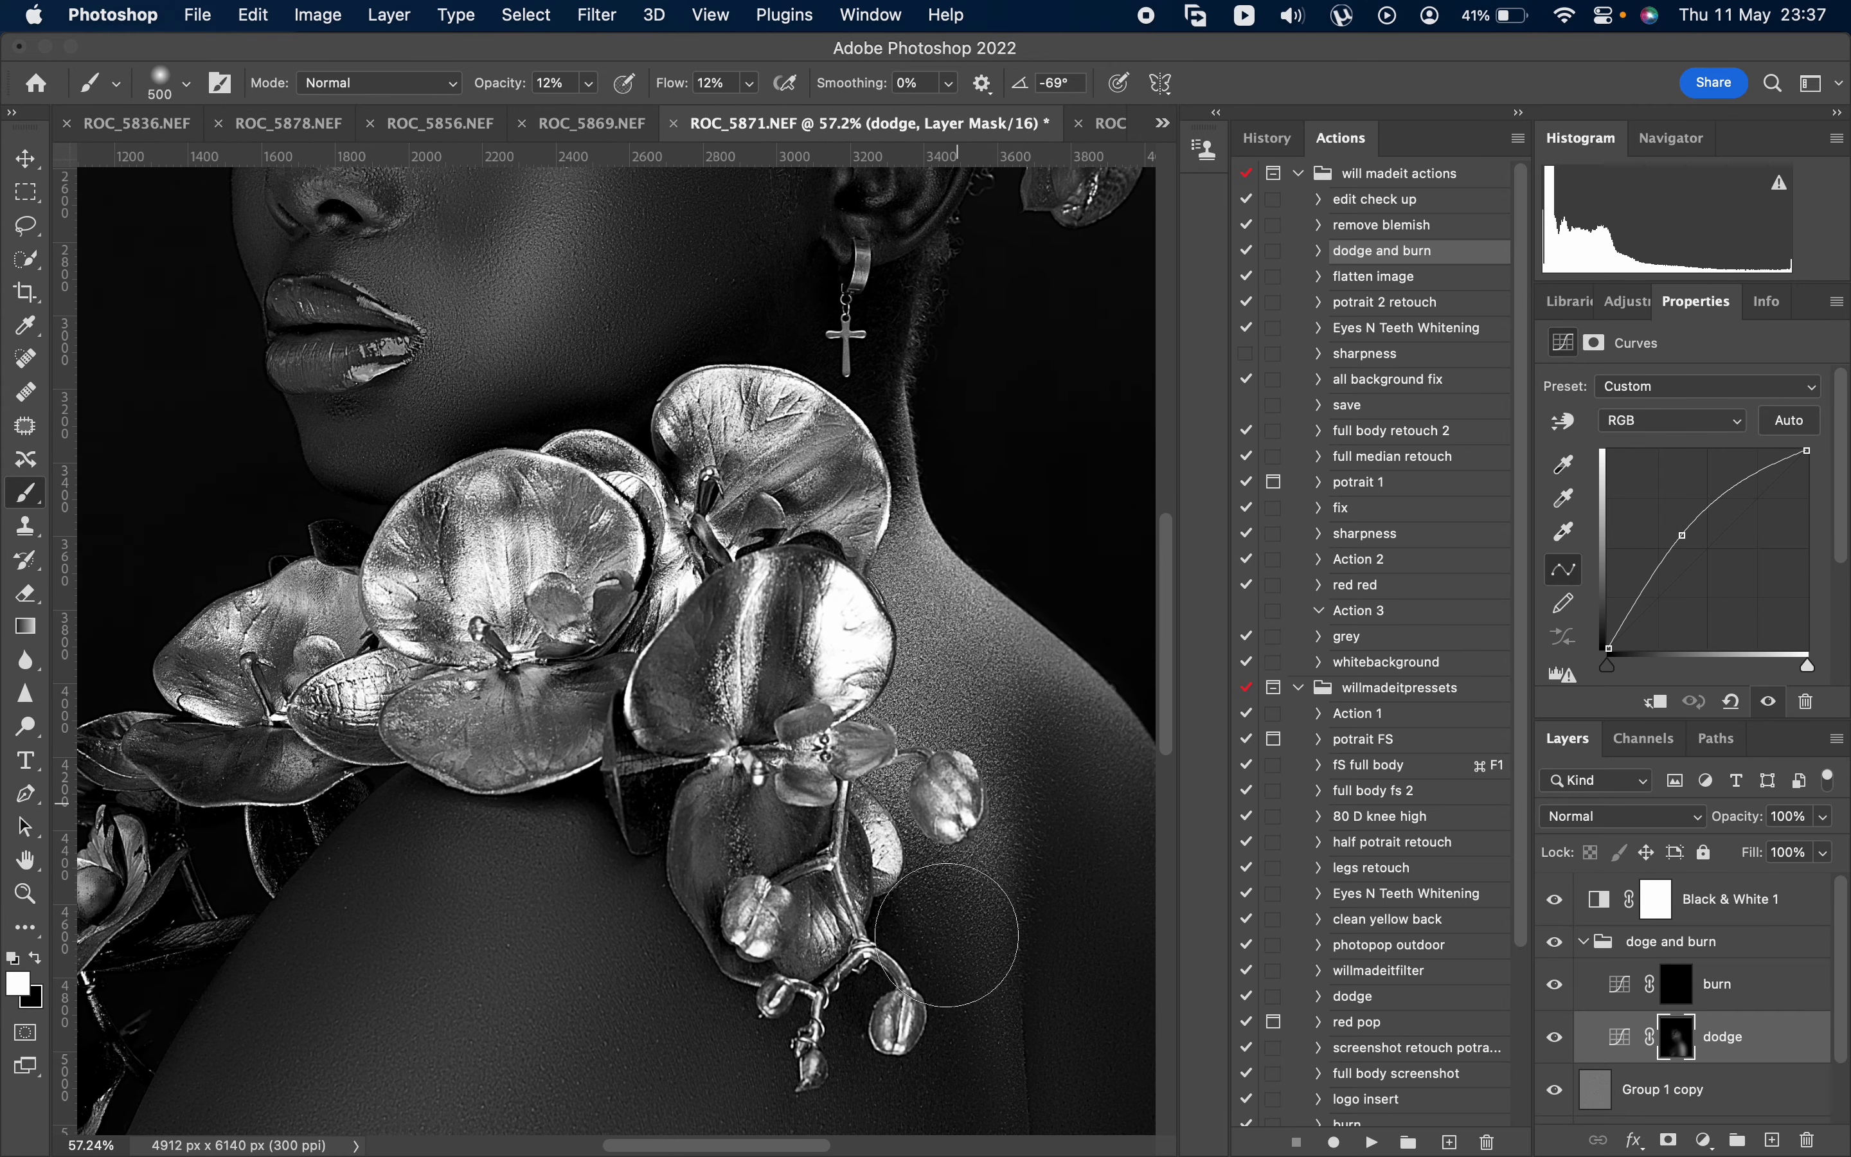
scroll(949, 853, "right", 4)
scroll(948, 853, "up", 3)
scroll(934, 863, "right", 1)
key("bracketleft")
key("bracketleft")
key("bracketleft")
key("bracketleft")
key("bracketleft")
key("bracketleft")
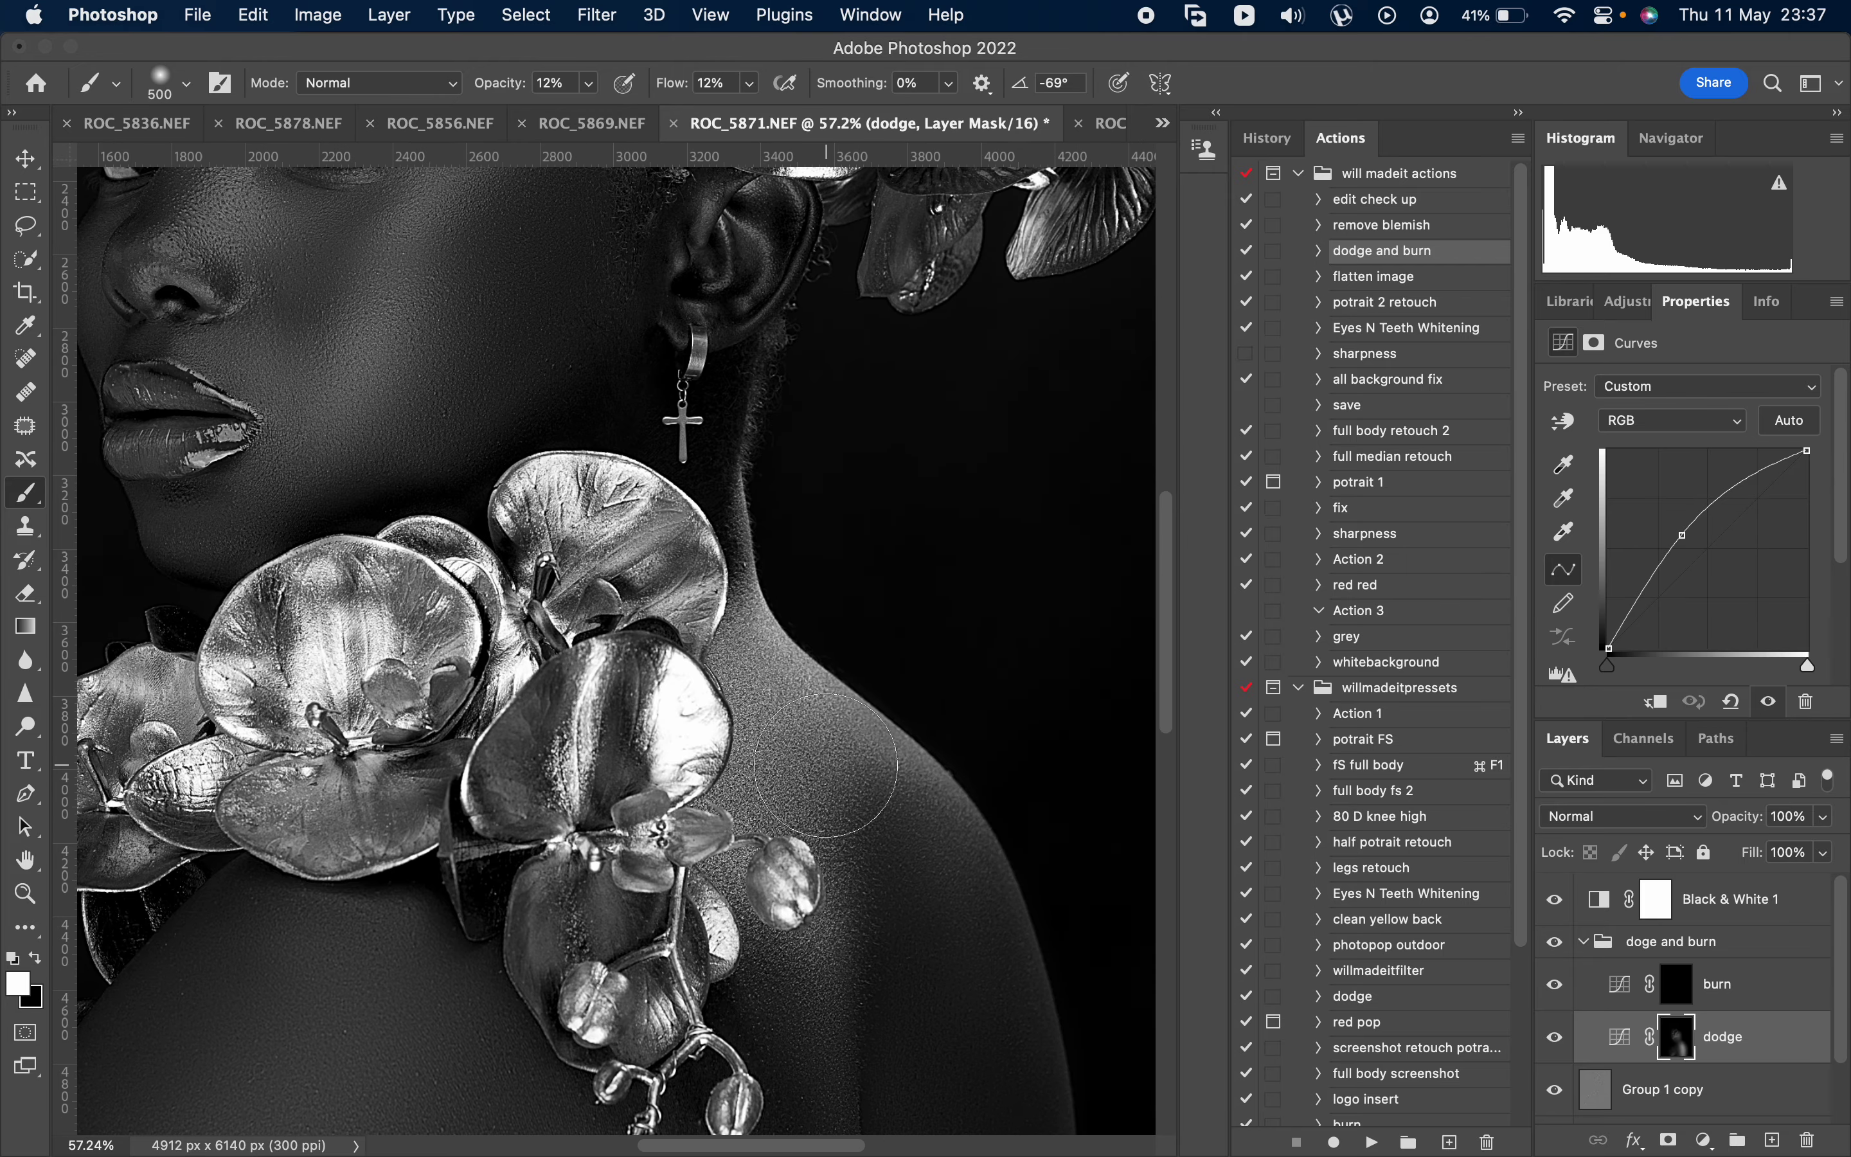
scroll(640, 611, "up", 5)
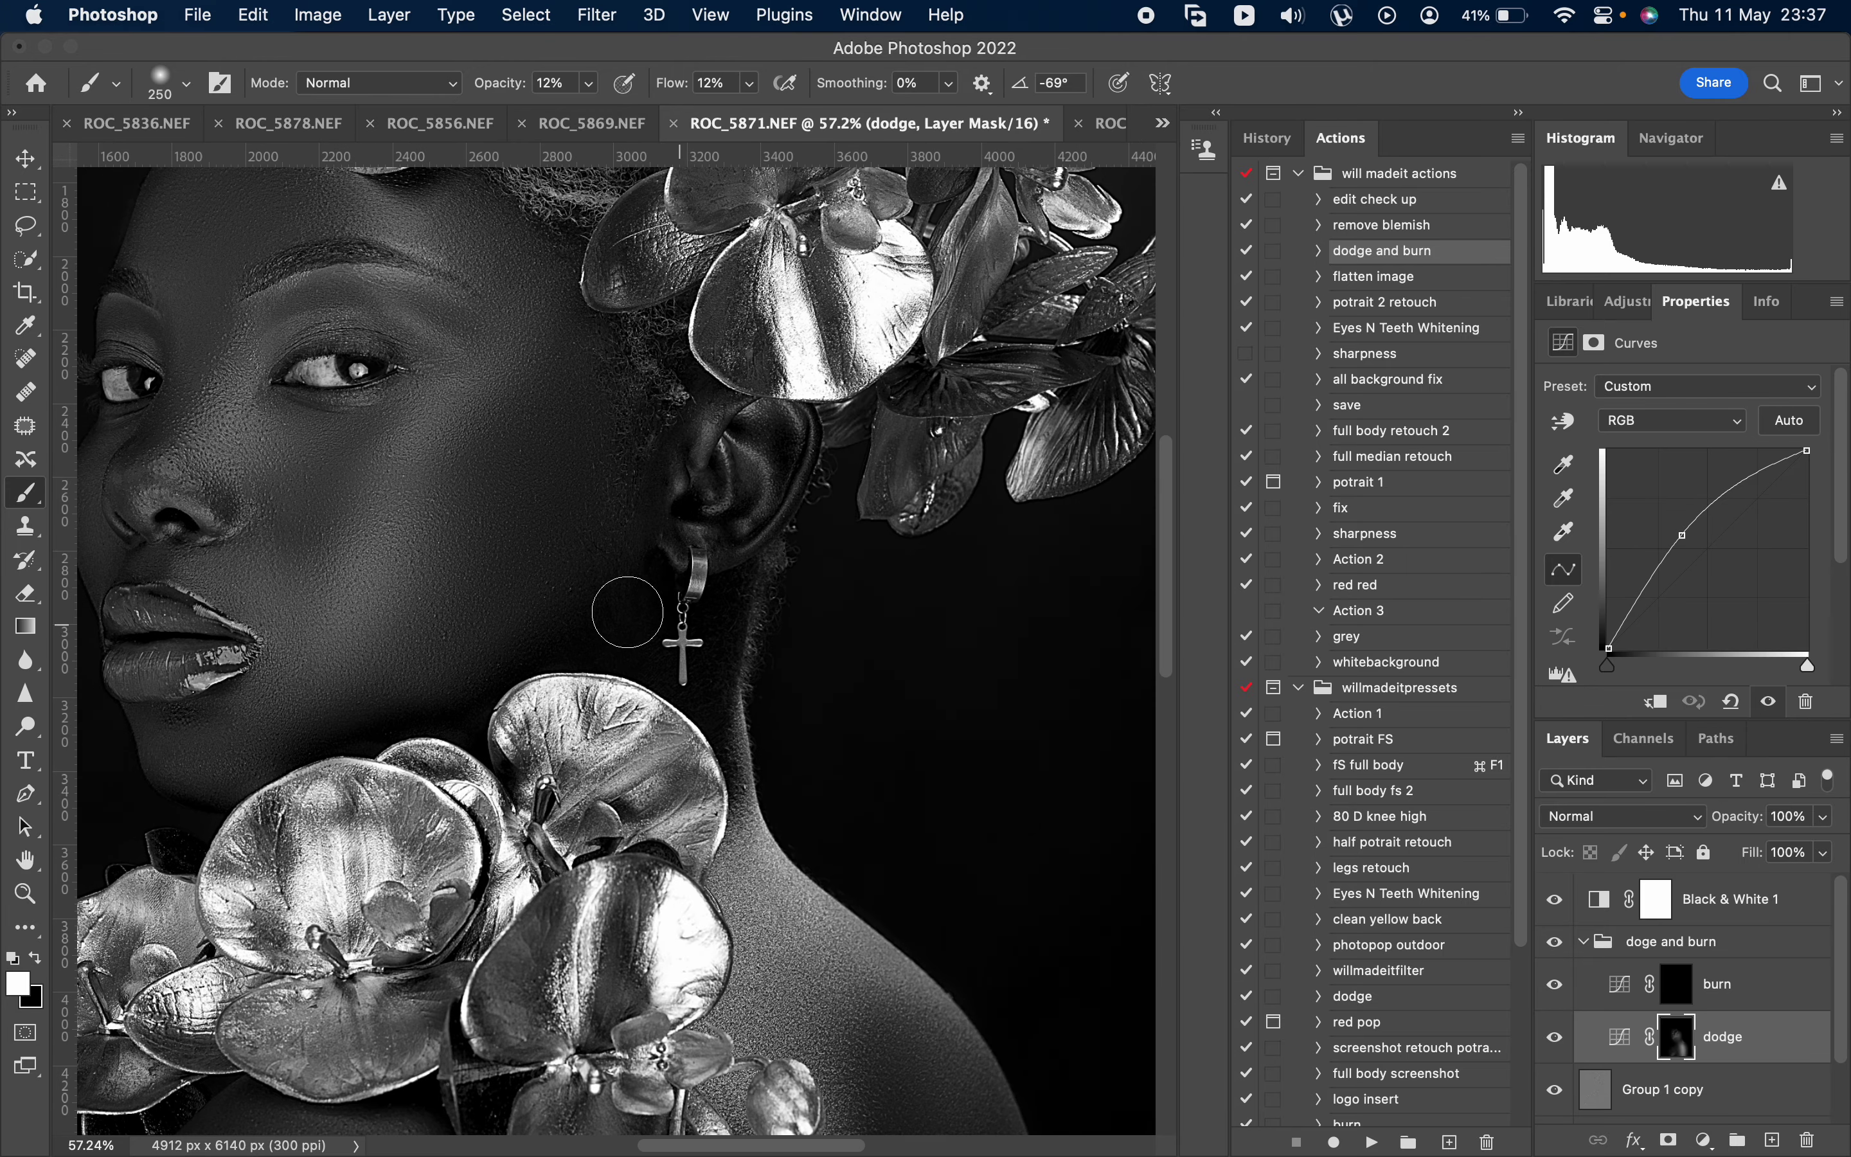
scroll(413, 551, "up", 5)
- Target the burn layer's mask and shade the cheek, fine-tuning the brush size
left_click(1675, 987)
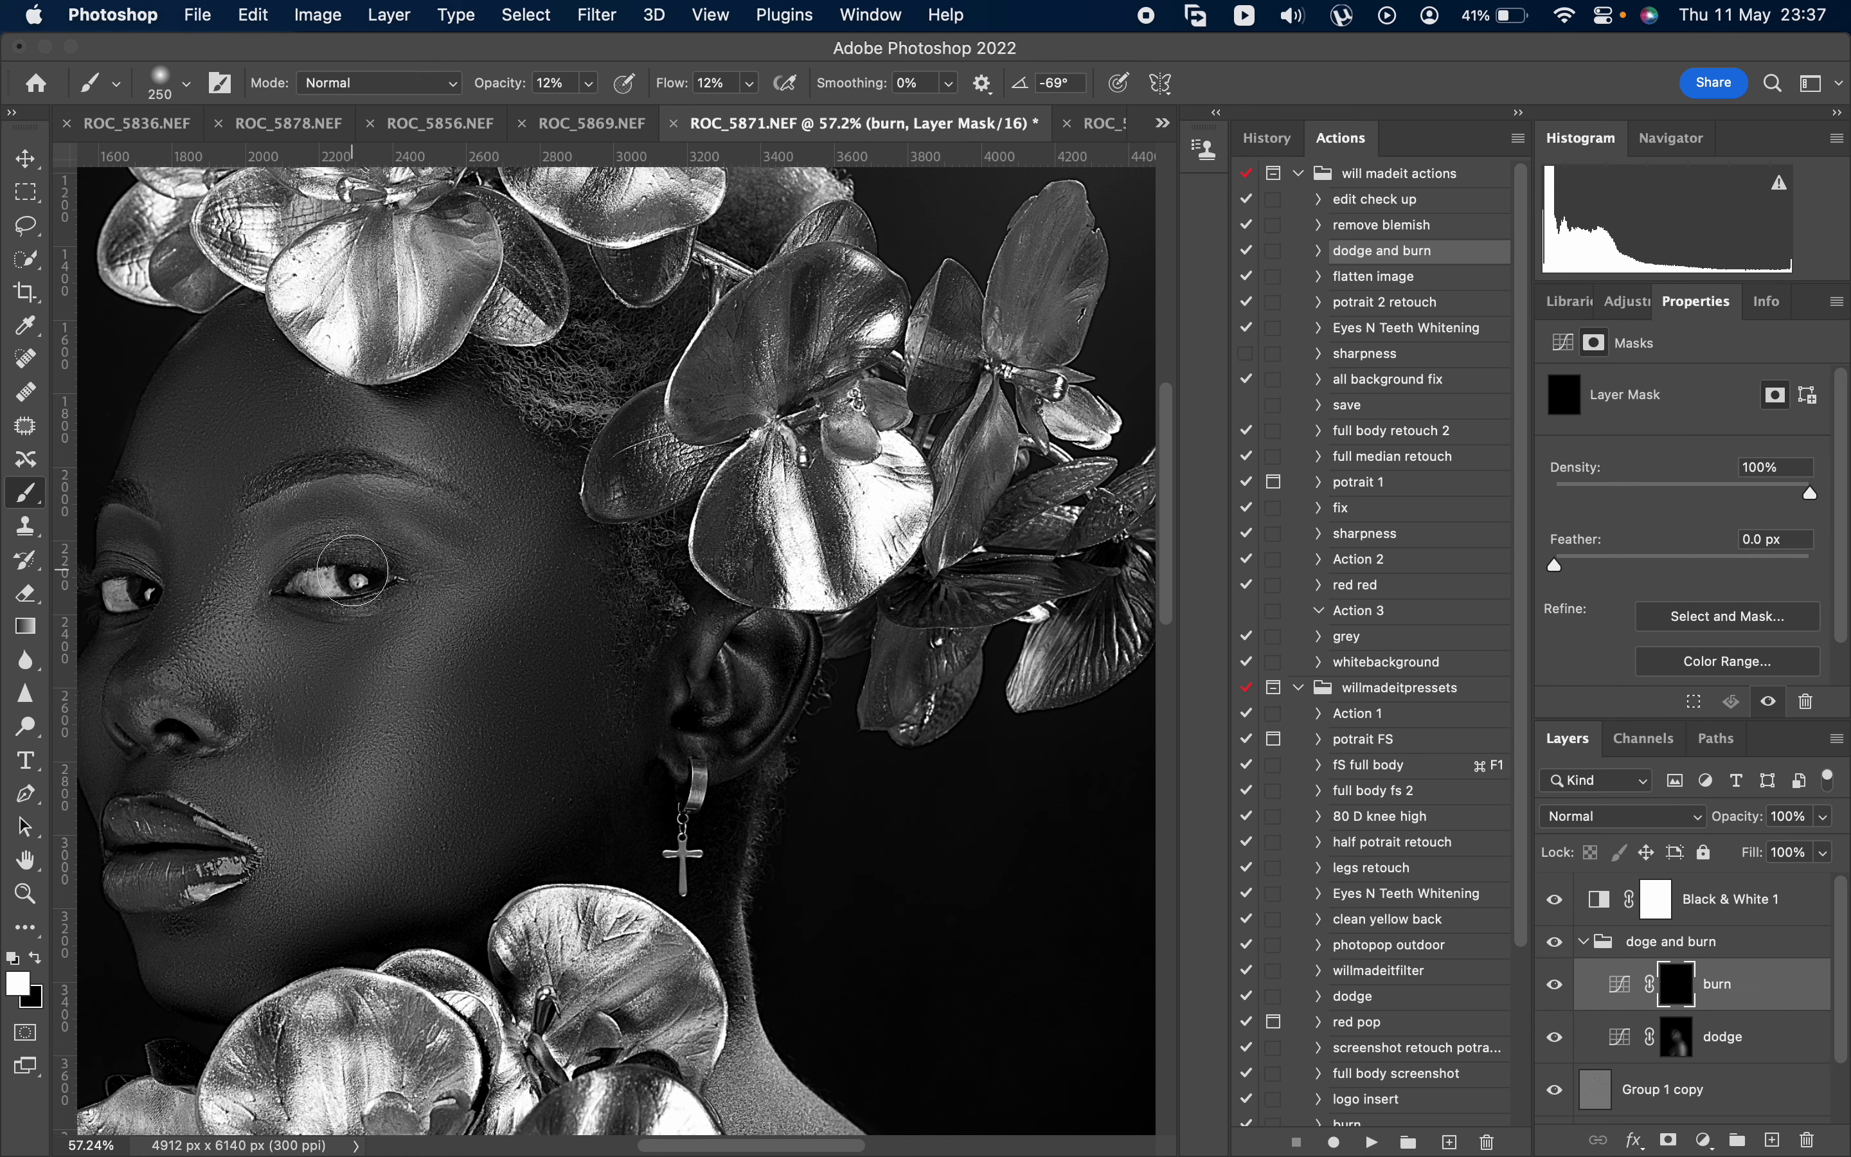
scroll(497, 643, "up", 1)
scroll(498, 643, "left", 1)
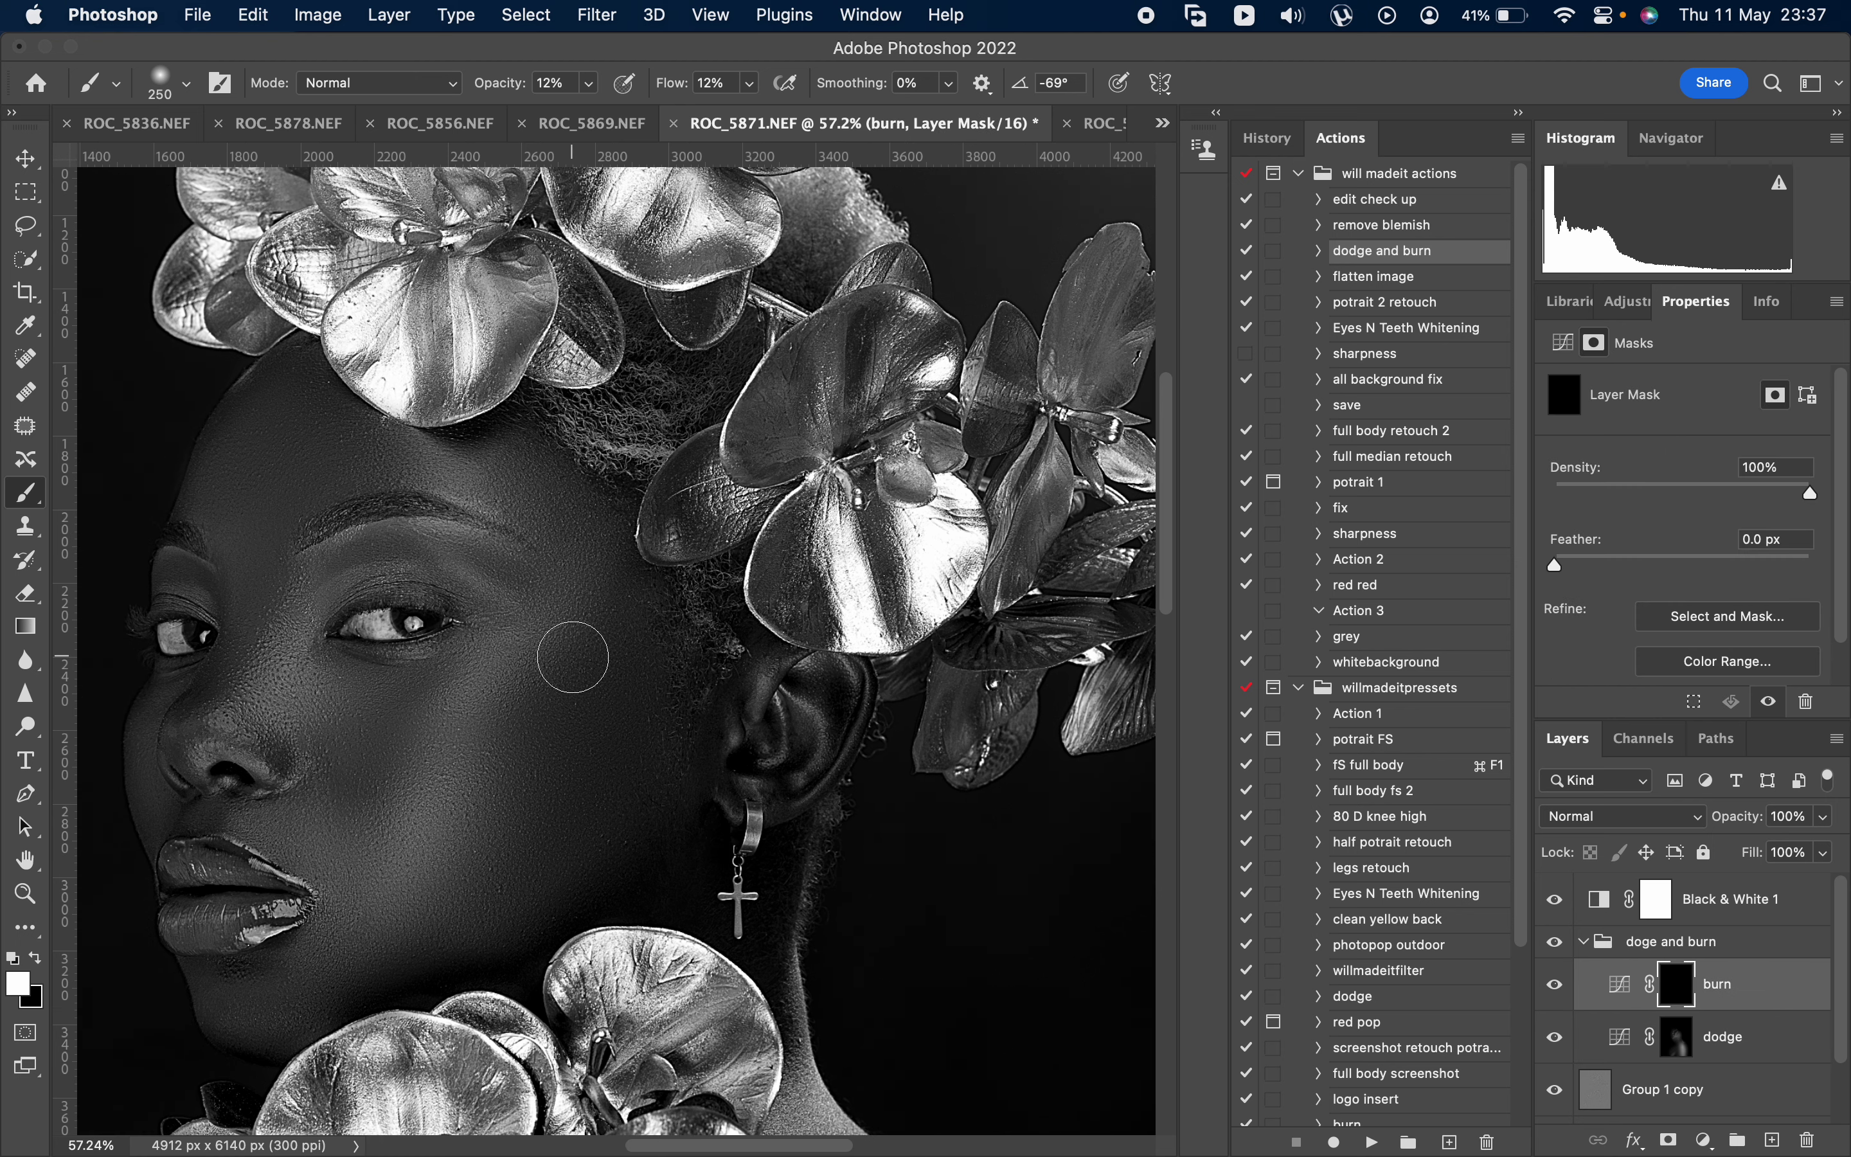
key("bracketright")
key("bracketright")
key("bracketleft")
key("bracketleft")
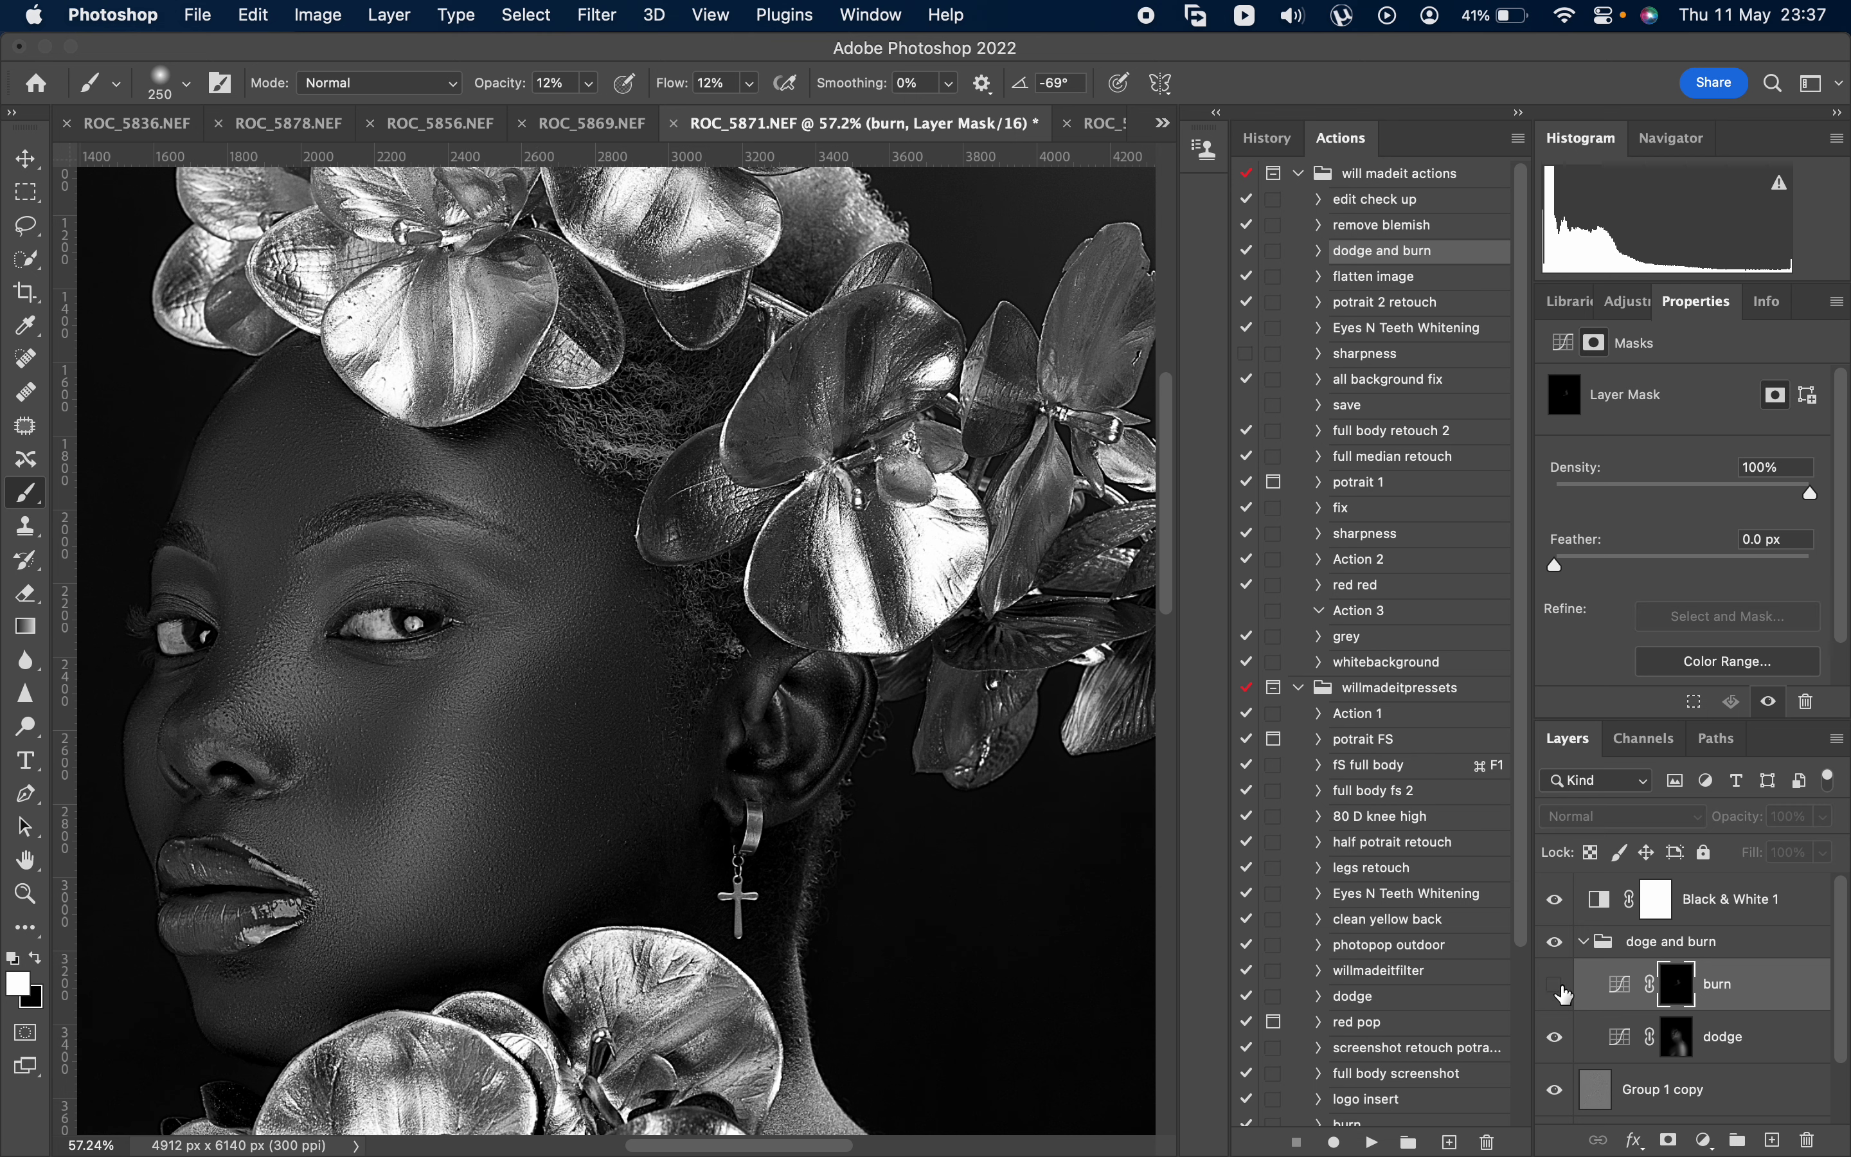
scroll(383, 597, "up", 1)
key("bracketleft")
key("bracketleft")
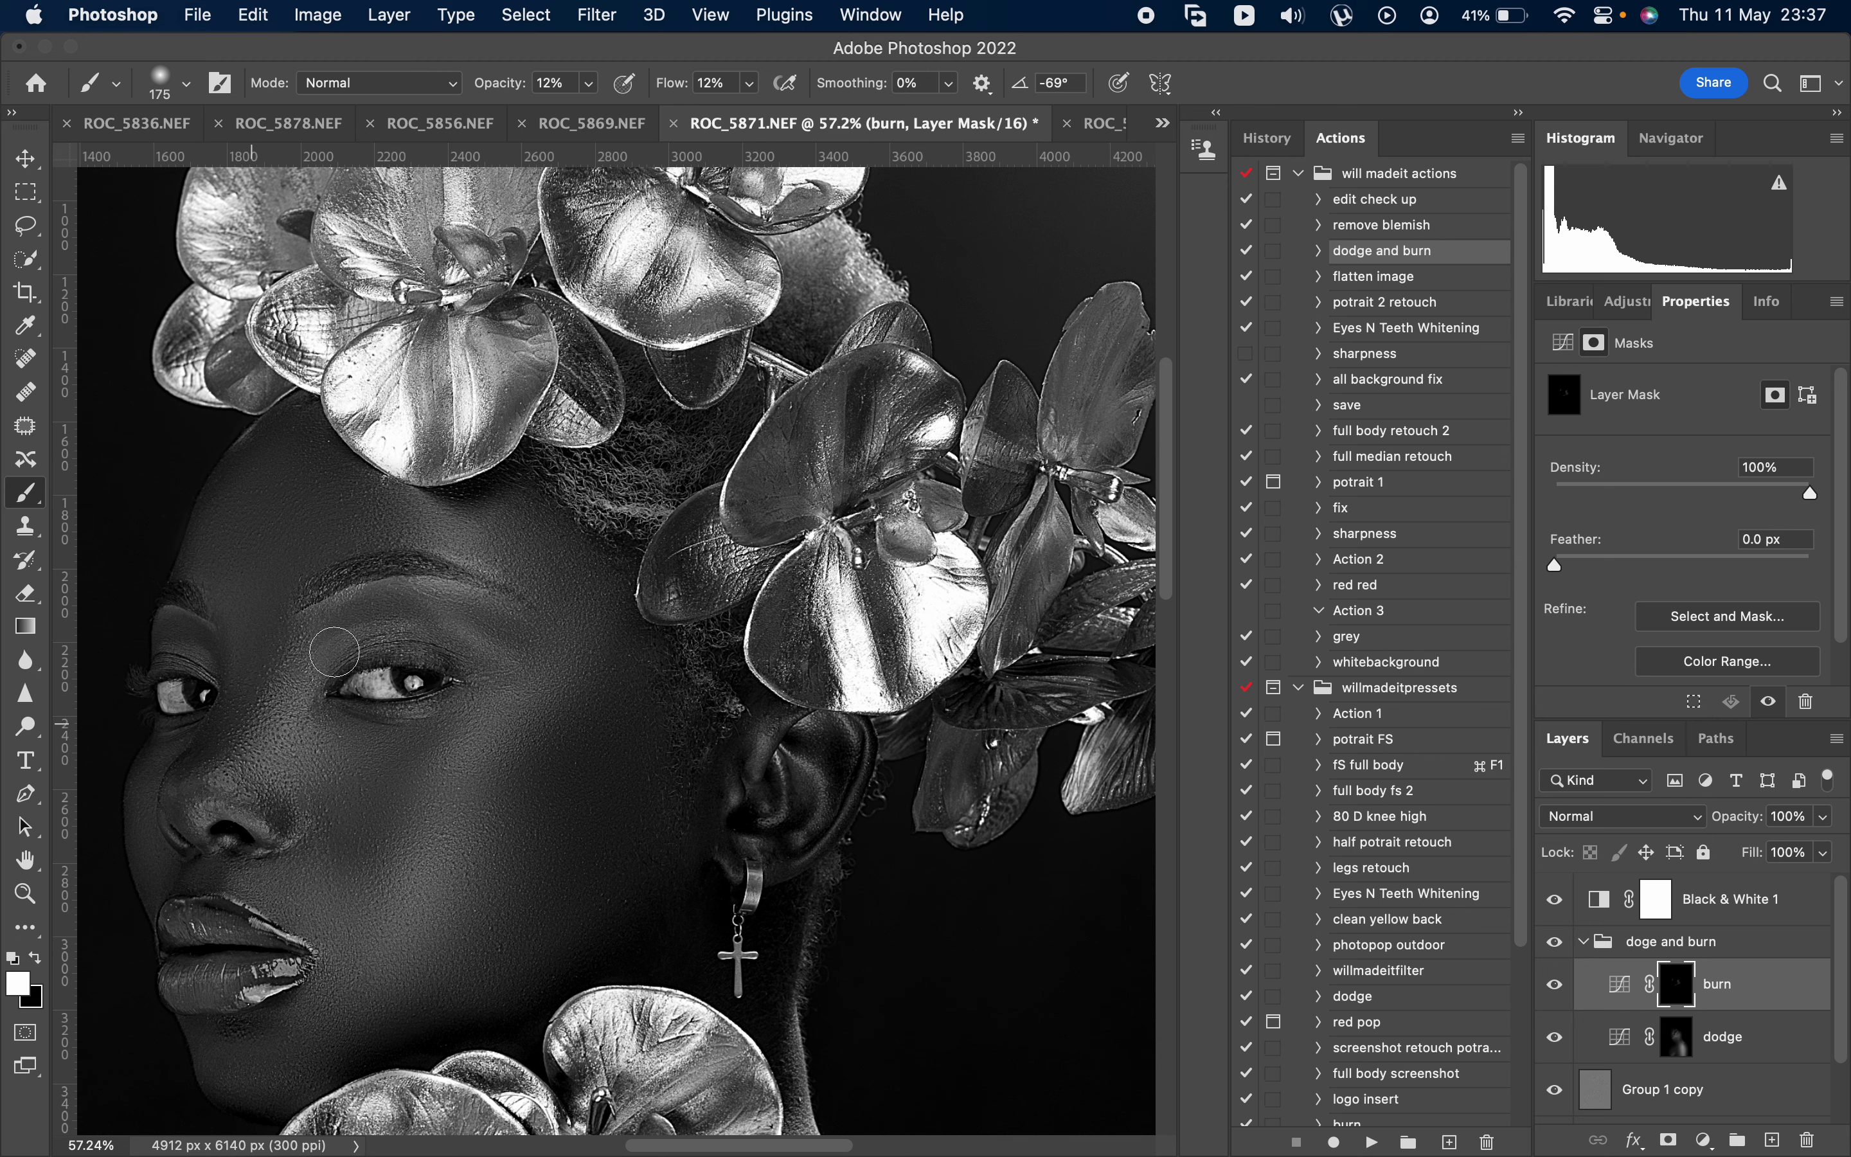
key("bracketright")
scroll(428, 788, "up", 3)
- Darken the shoulder and back with a much larger burn brush, then zoom out to 25%
scroll(487, 780, "down", 3)
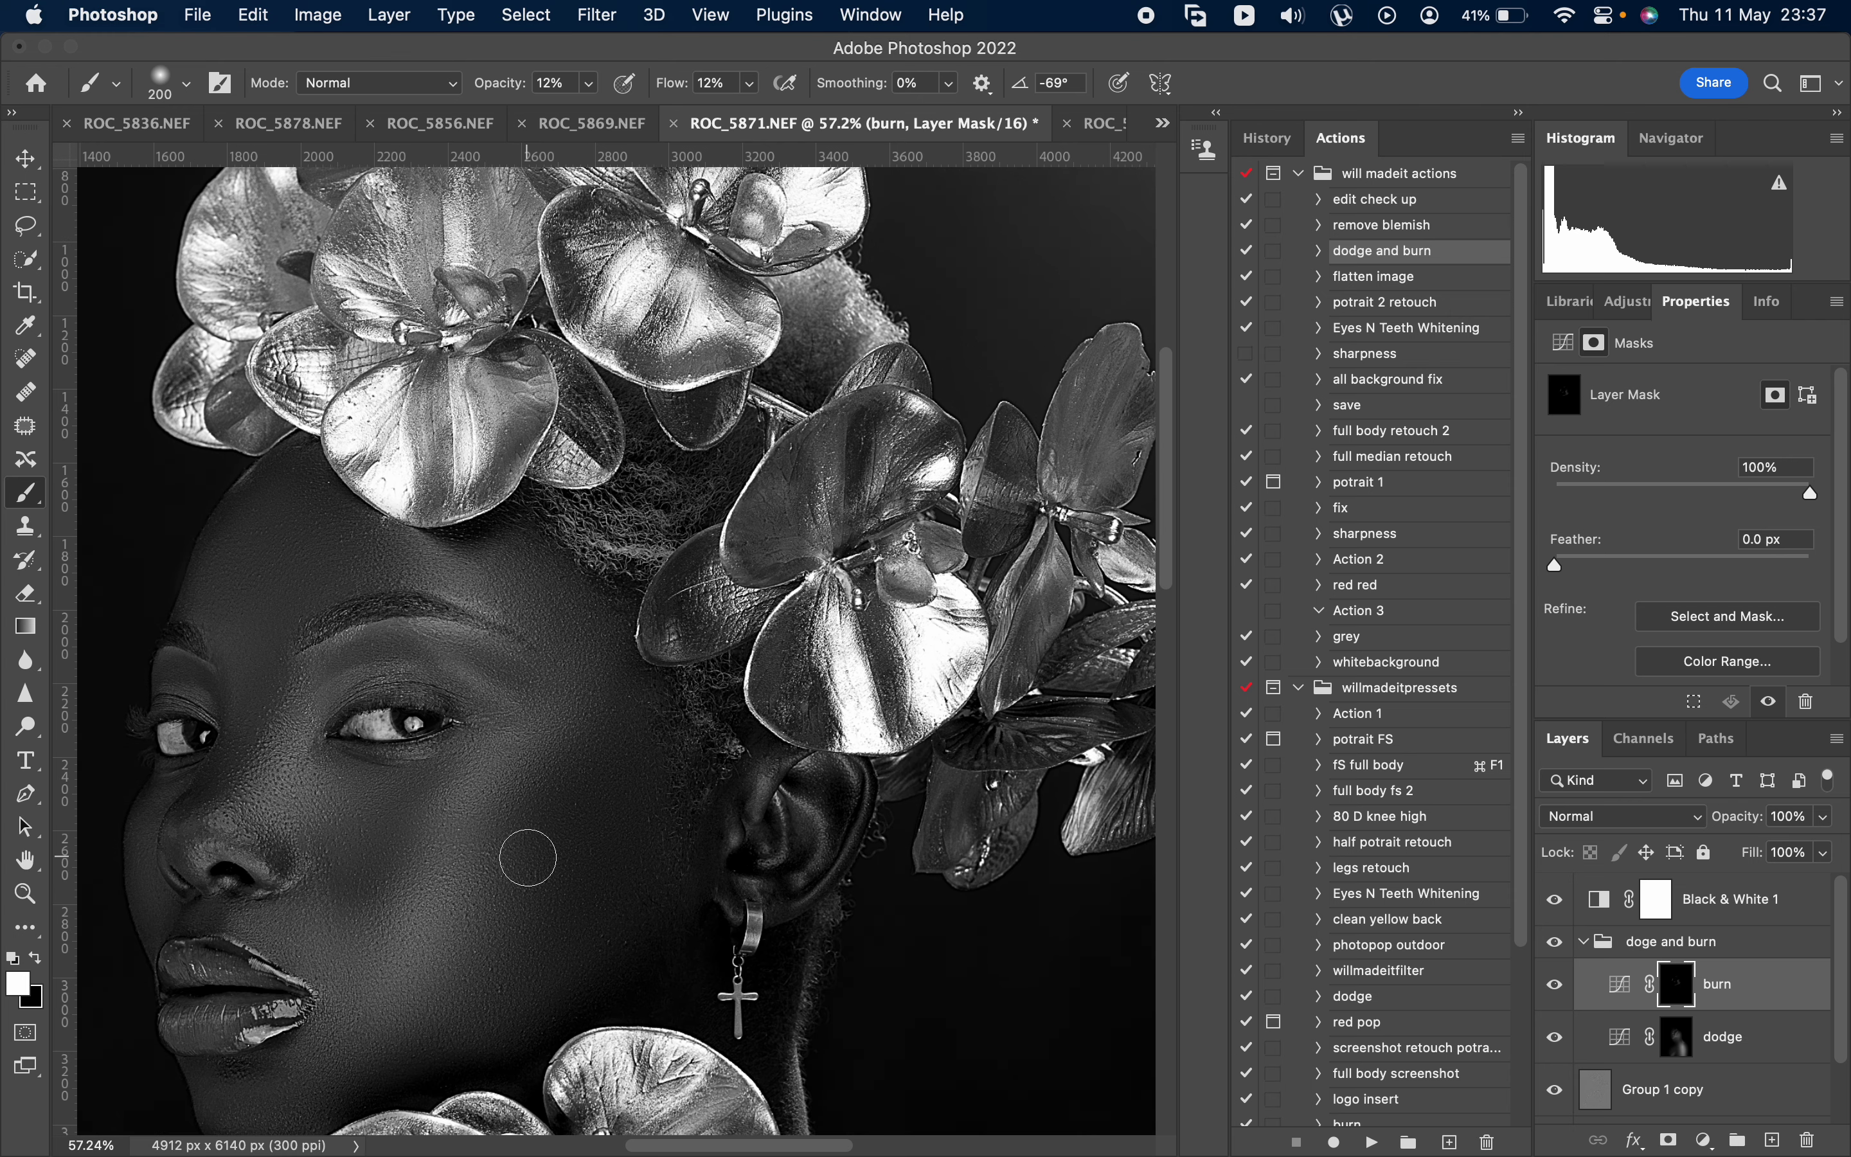
scroll(528, 857, "down", 2)
scroll(738, 849, "down", 3)
scroll(738, 871, "down", 2)
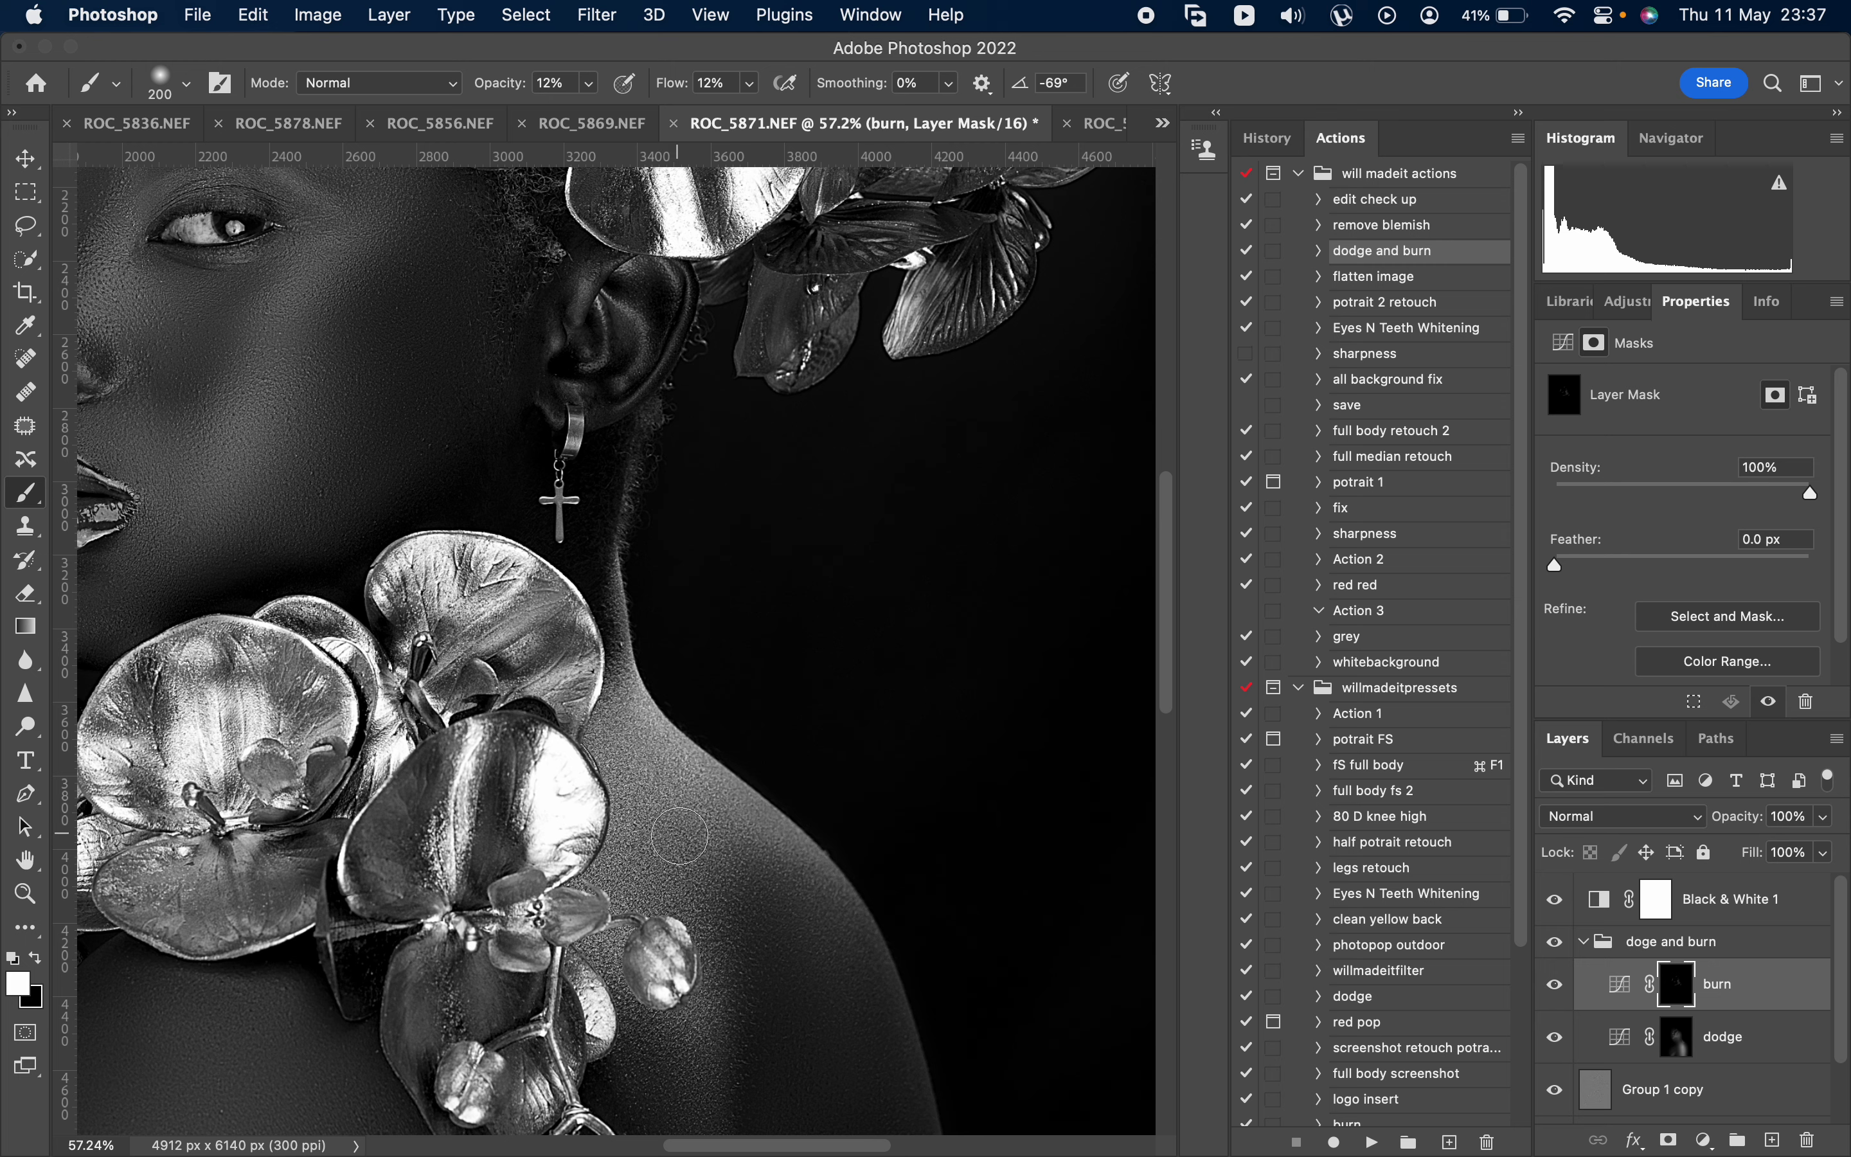
scroll(745, 896, "down", 5)
scroll(748, 904, "down", 2)
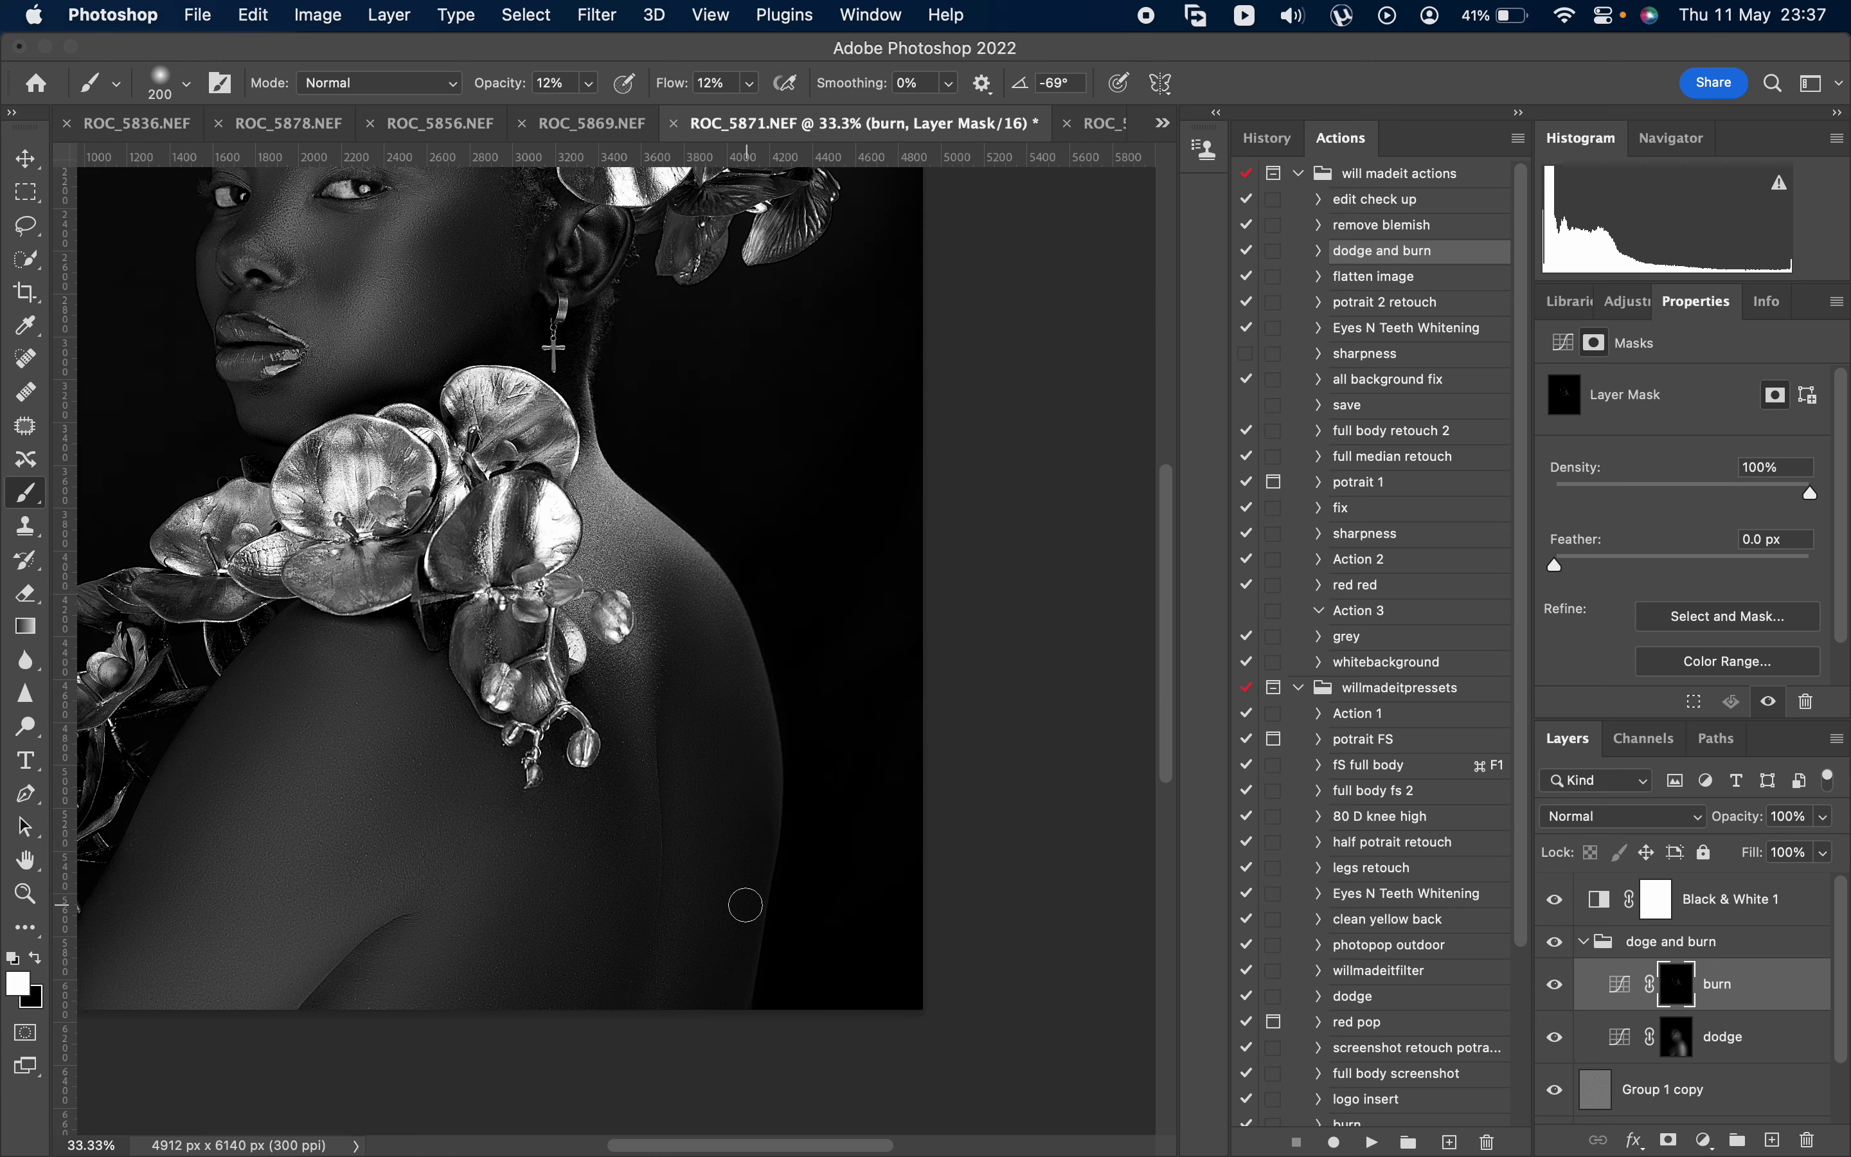
key("bracketright")
key("bracketright")
key("bracketright")
key("bracketright")
key("bracketright")
key("bracketleft")
key("bracketleft")
key("bracketleft")
key("super+minus")
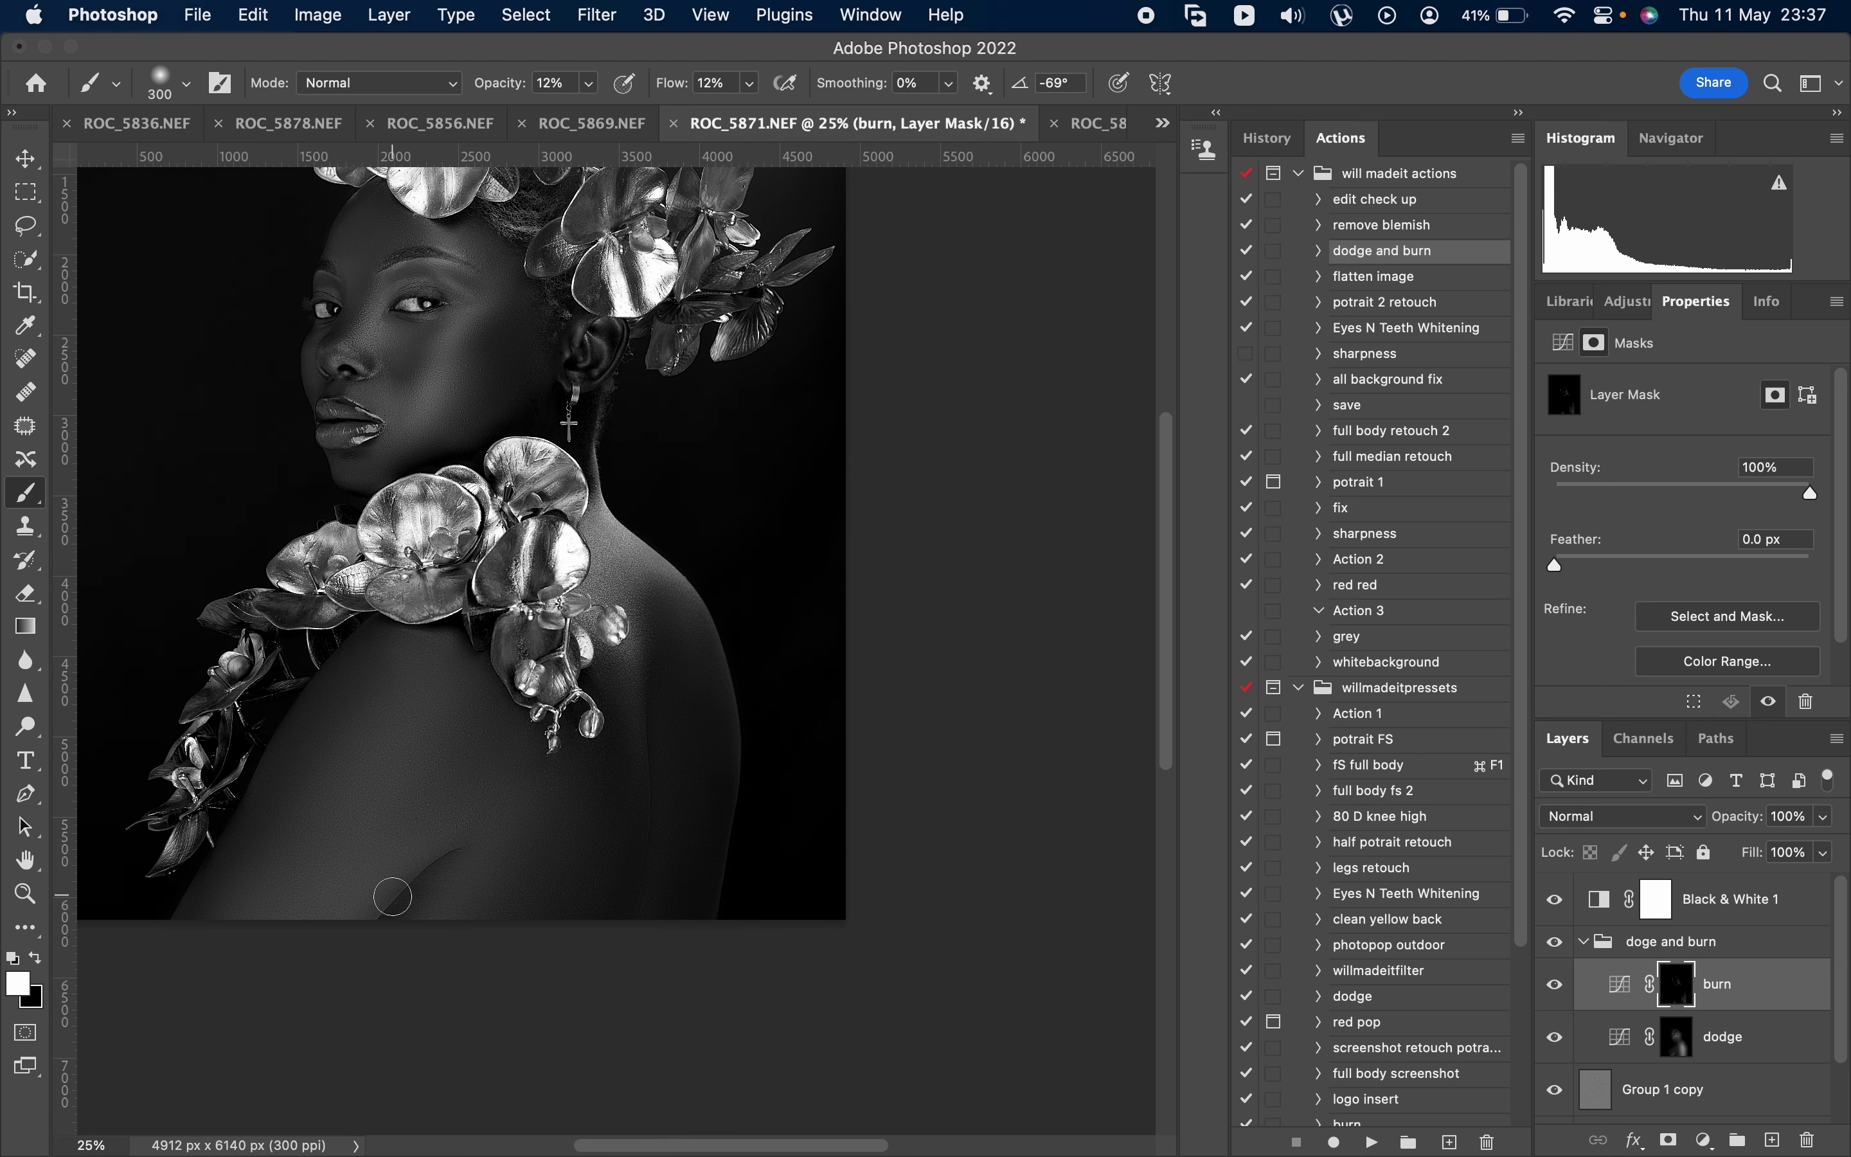
scroll(384, 783, "up", 5)
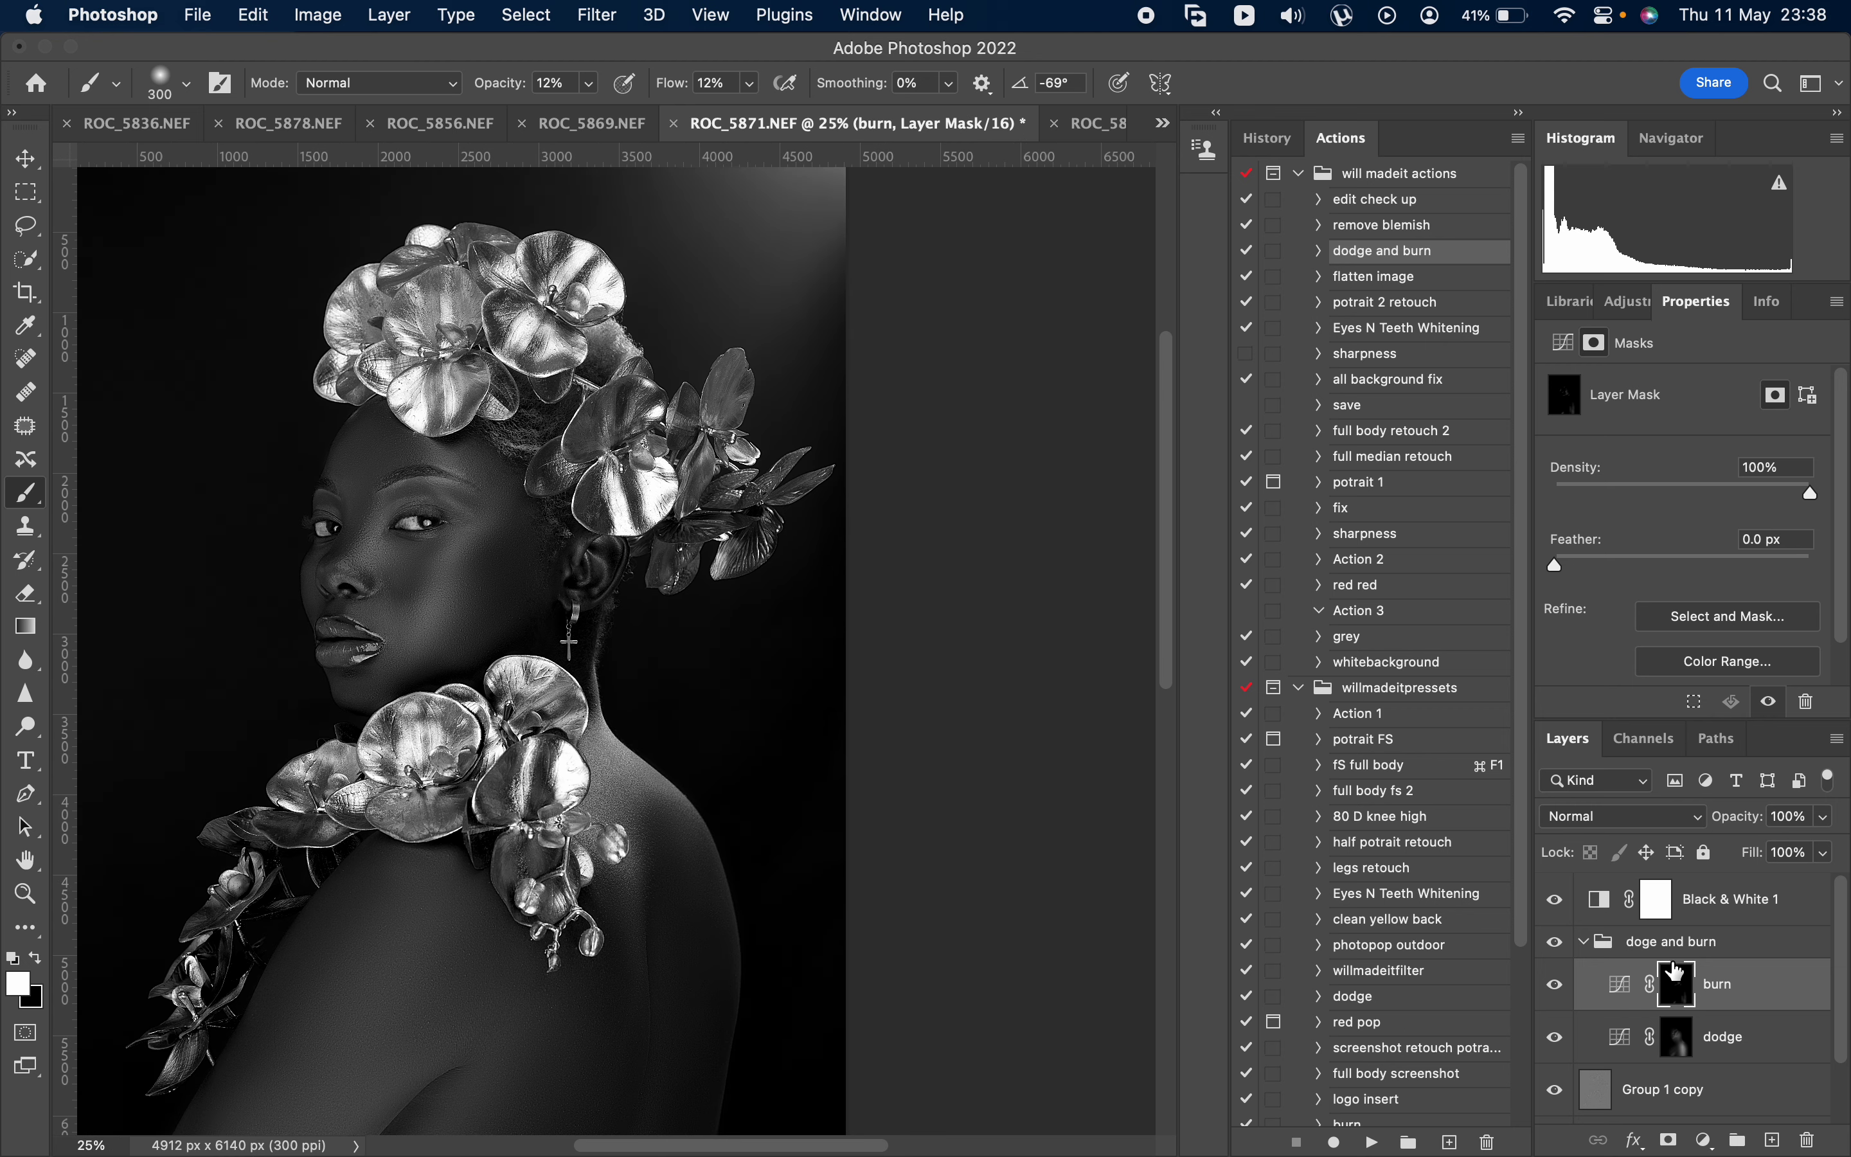
- Hide the Black & White 1 layer and toggle the doge and burn group off and on to compare
left_click(1558, 903)
scroll(1556, 926, "down", 1)
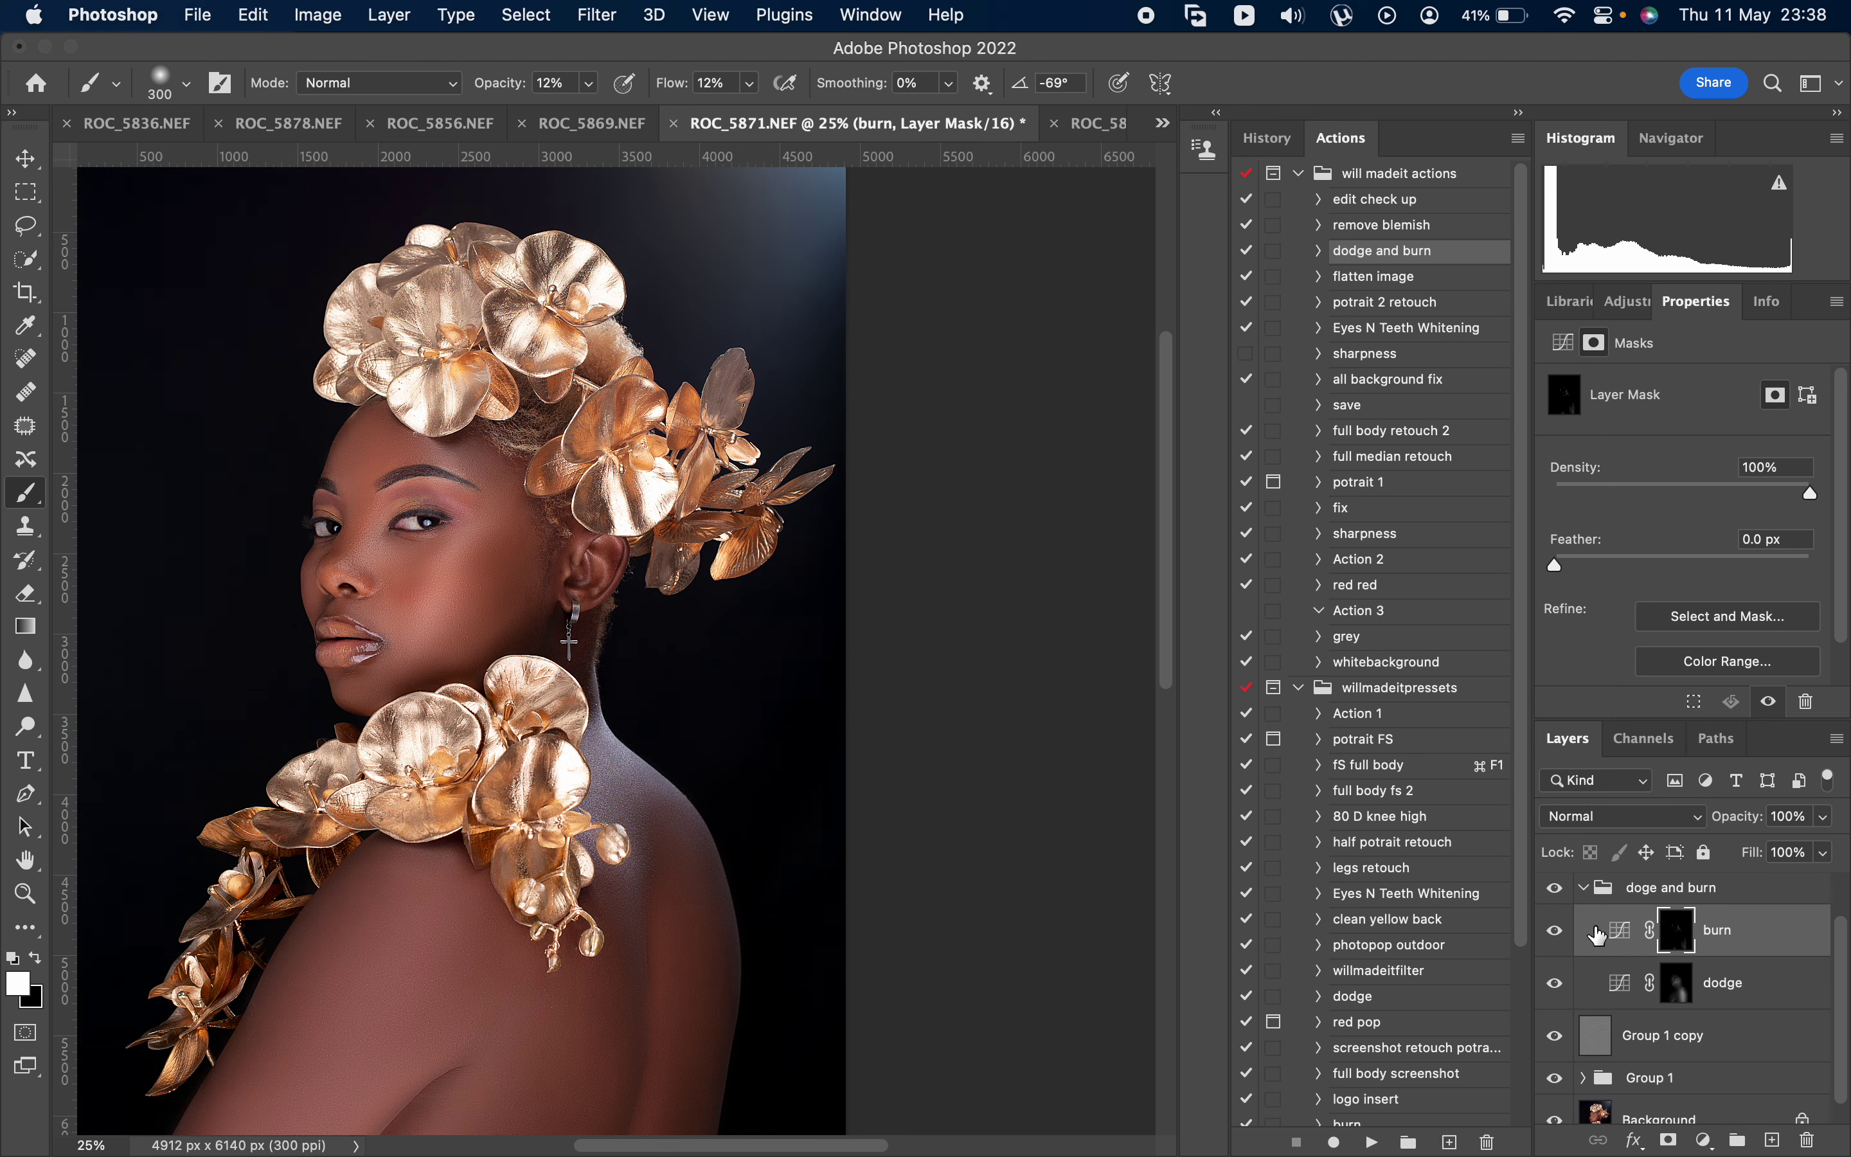
left_click(1564, 894)
left_click(1563, 890)
left_click(1563, 890)
left_click(1562, 890)
scroll(281, 830, "down", 3)
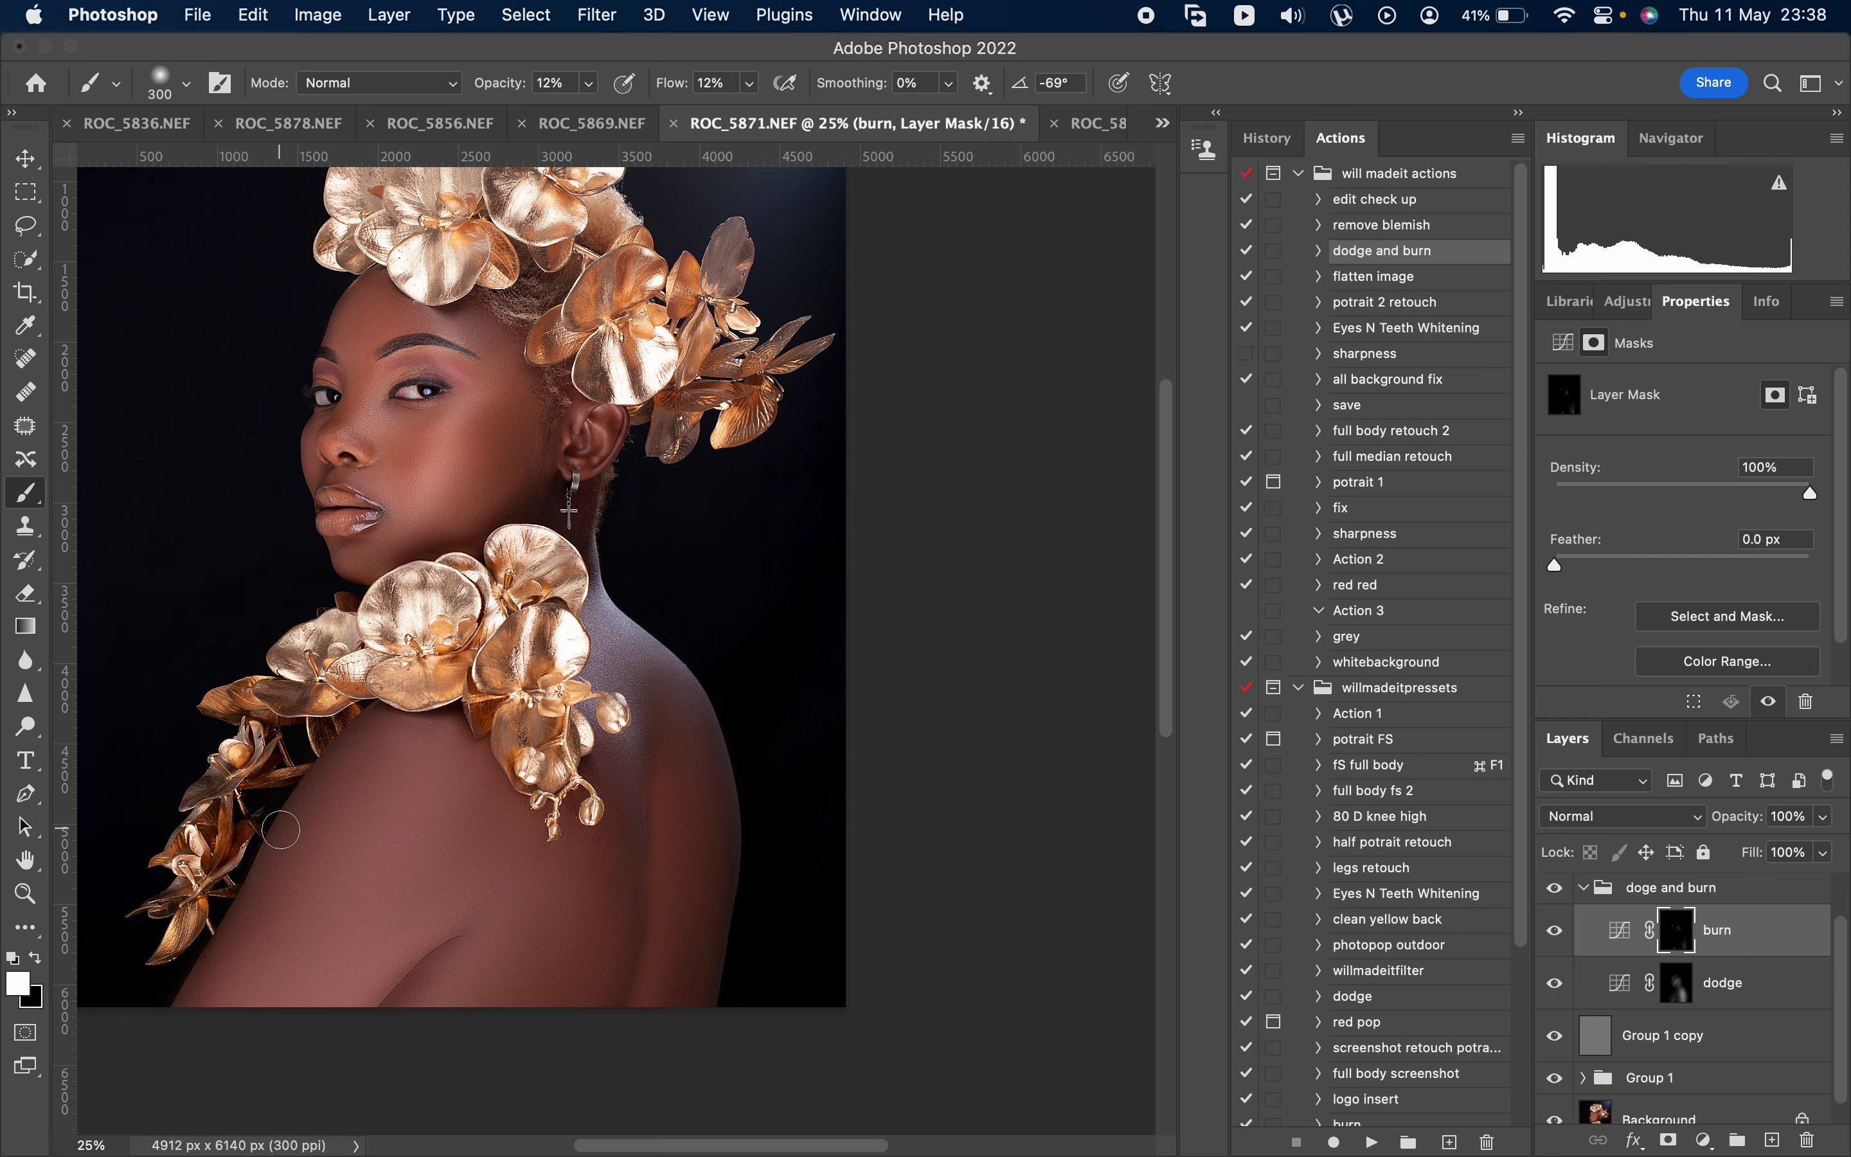
scroll(281, 830, "down", 3)
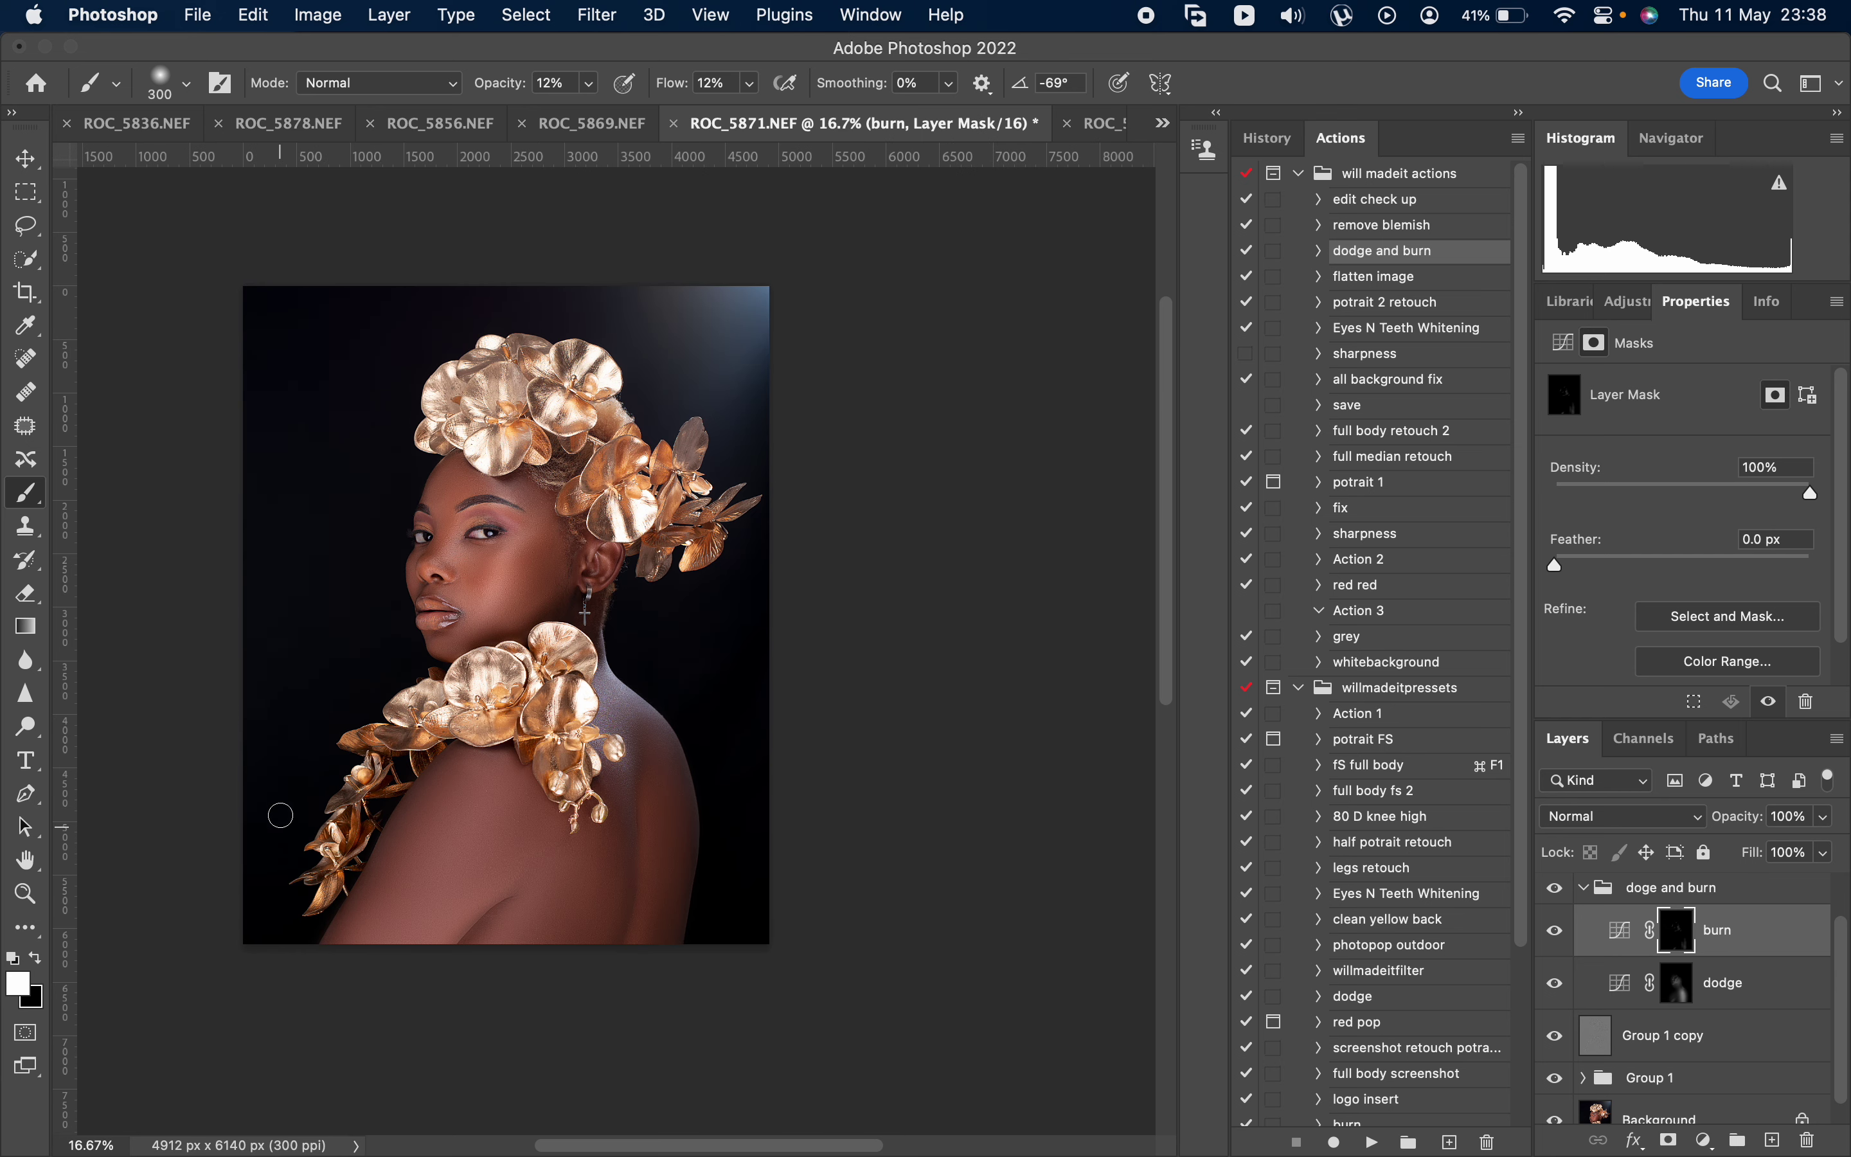
- Lower the burn Curves adjustment layer's opacity to 39%
left_click(1620, 929)
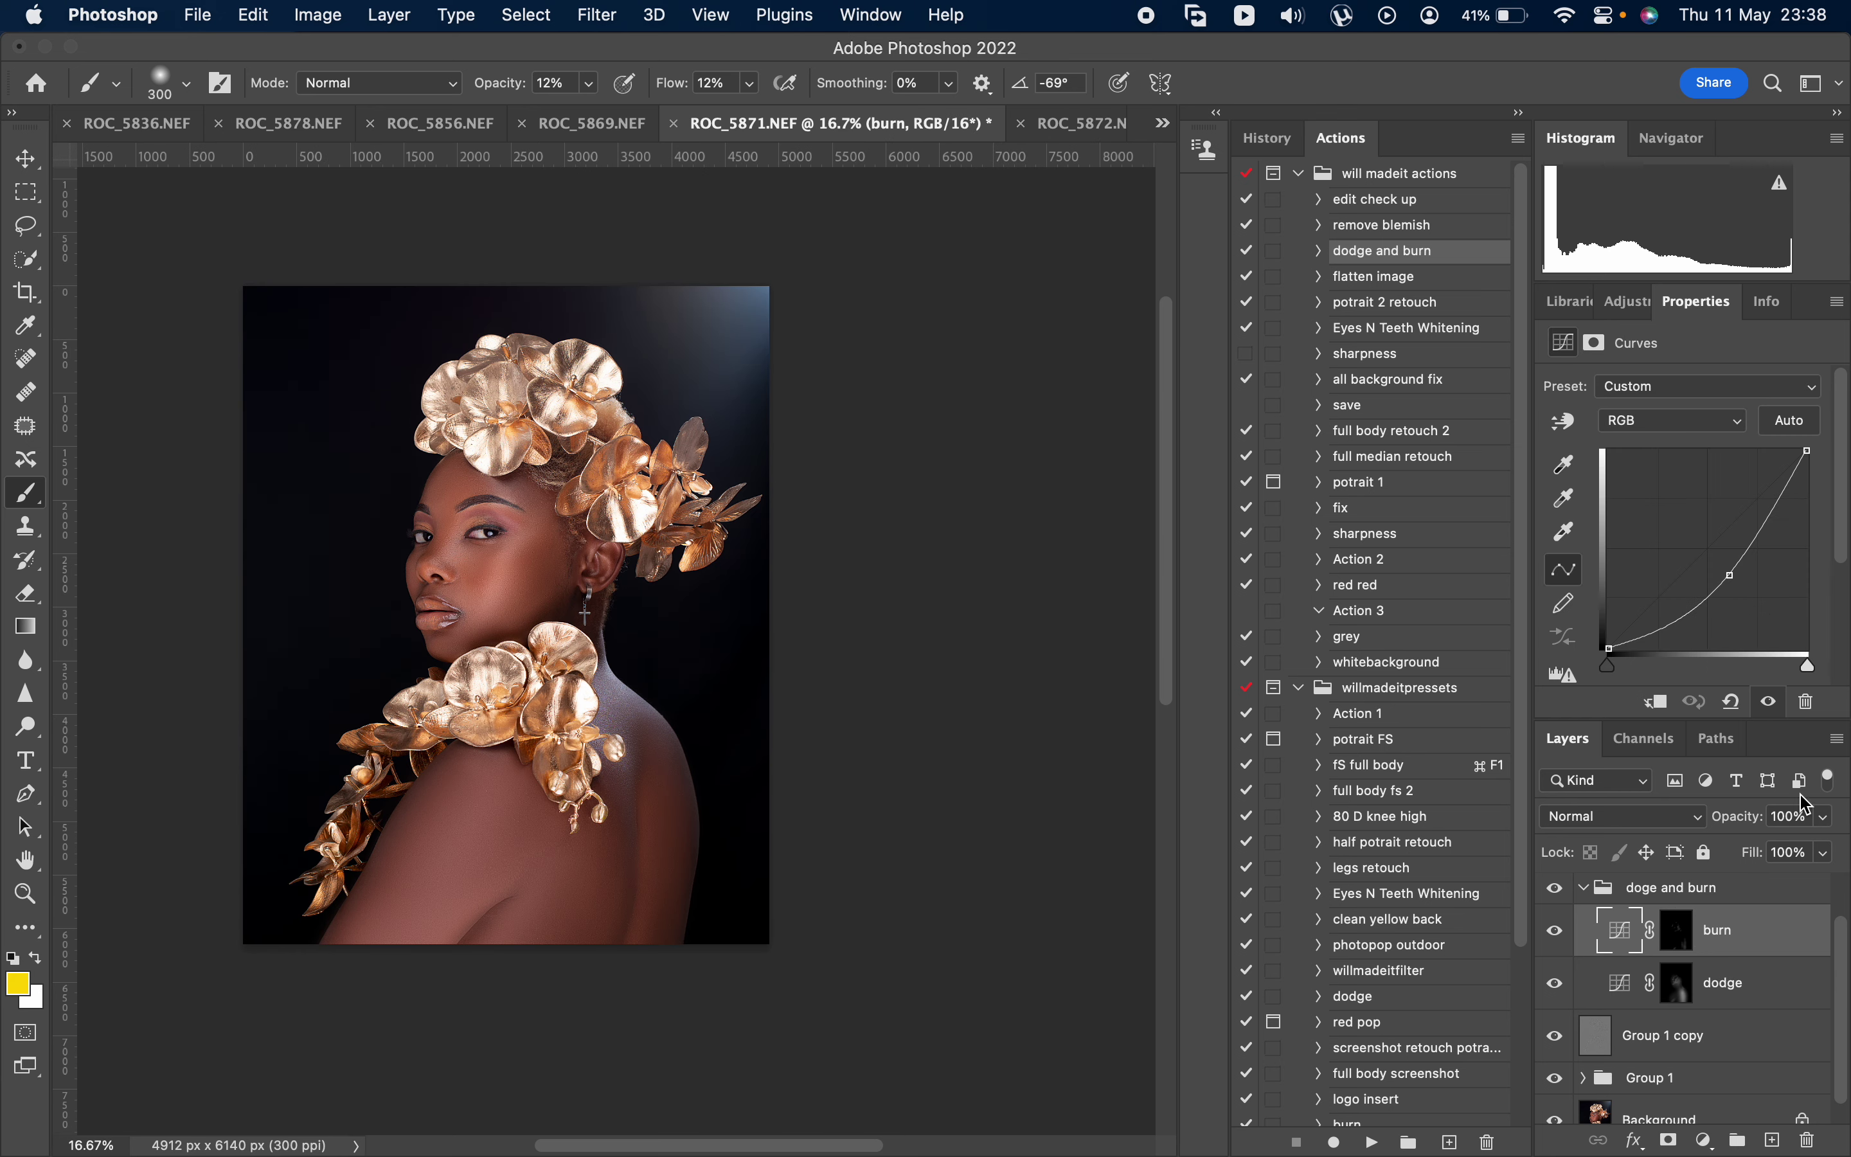
left_click_drag(1822, 819, 1786, 846)
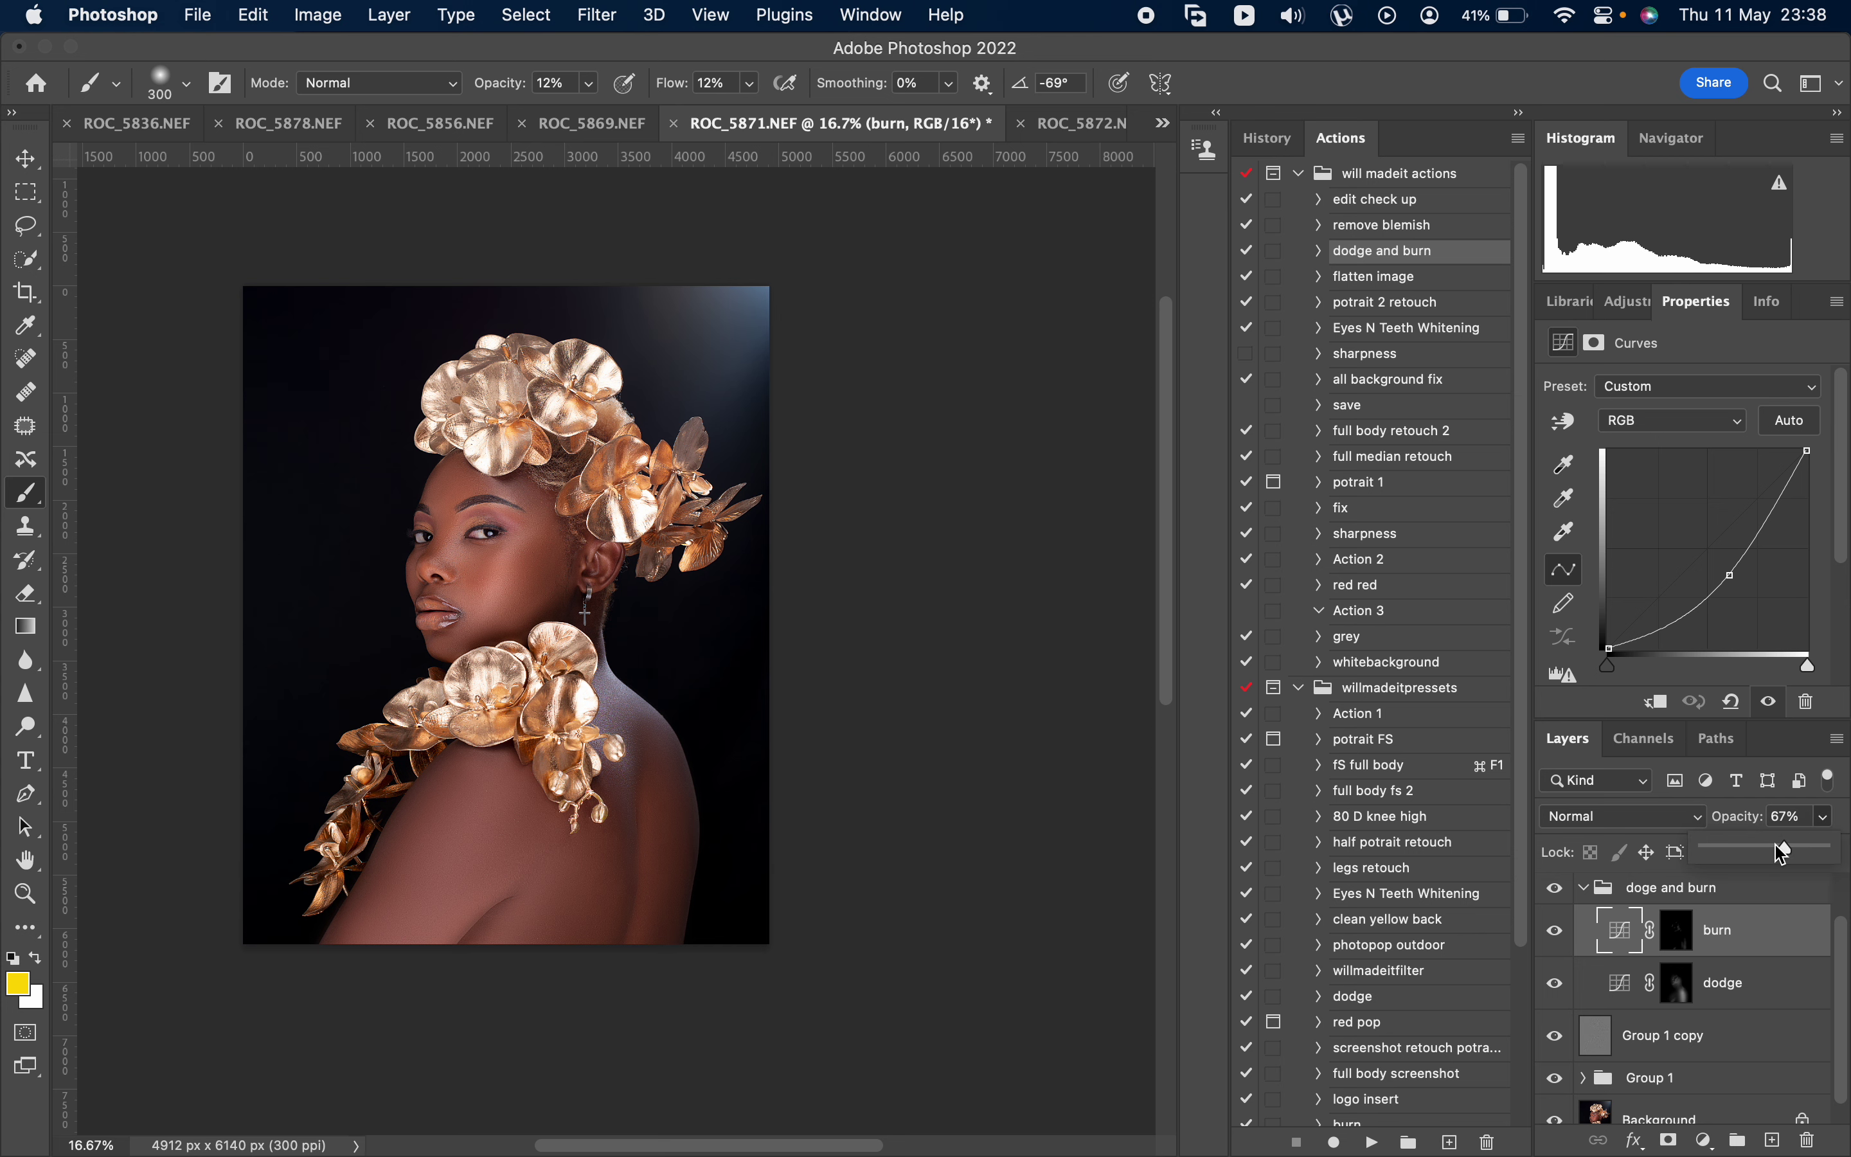
left_click_drag(1763, 857, 1751, 855)
scroll(269, 702, "up", 5)
- Zoom in closely on the eyes and select the Eyes N Teeth Whitening action
key("z")
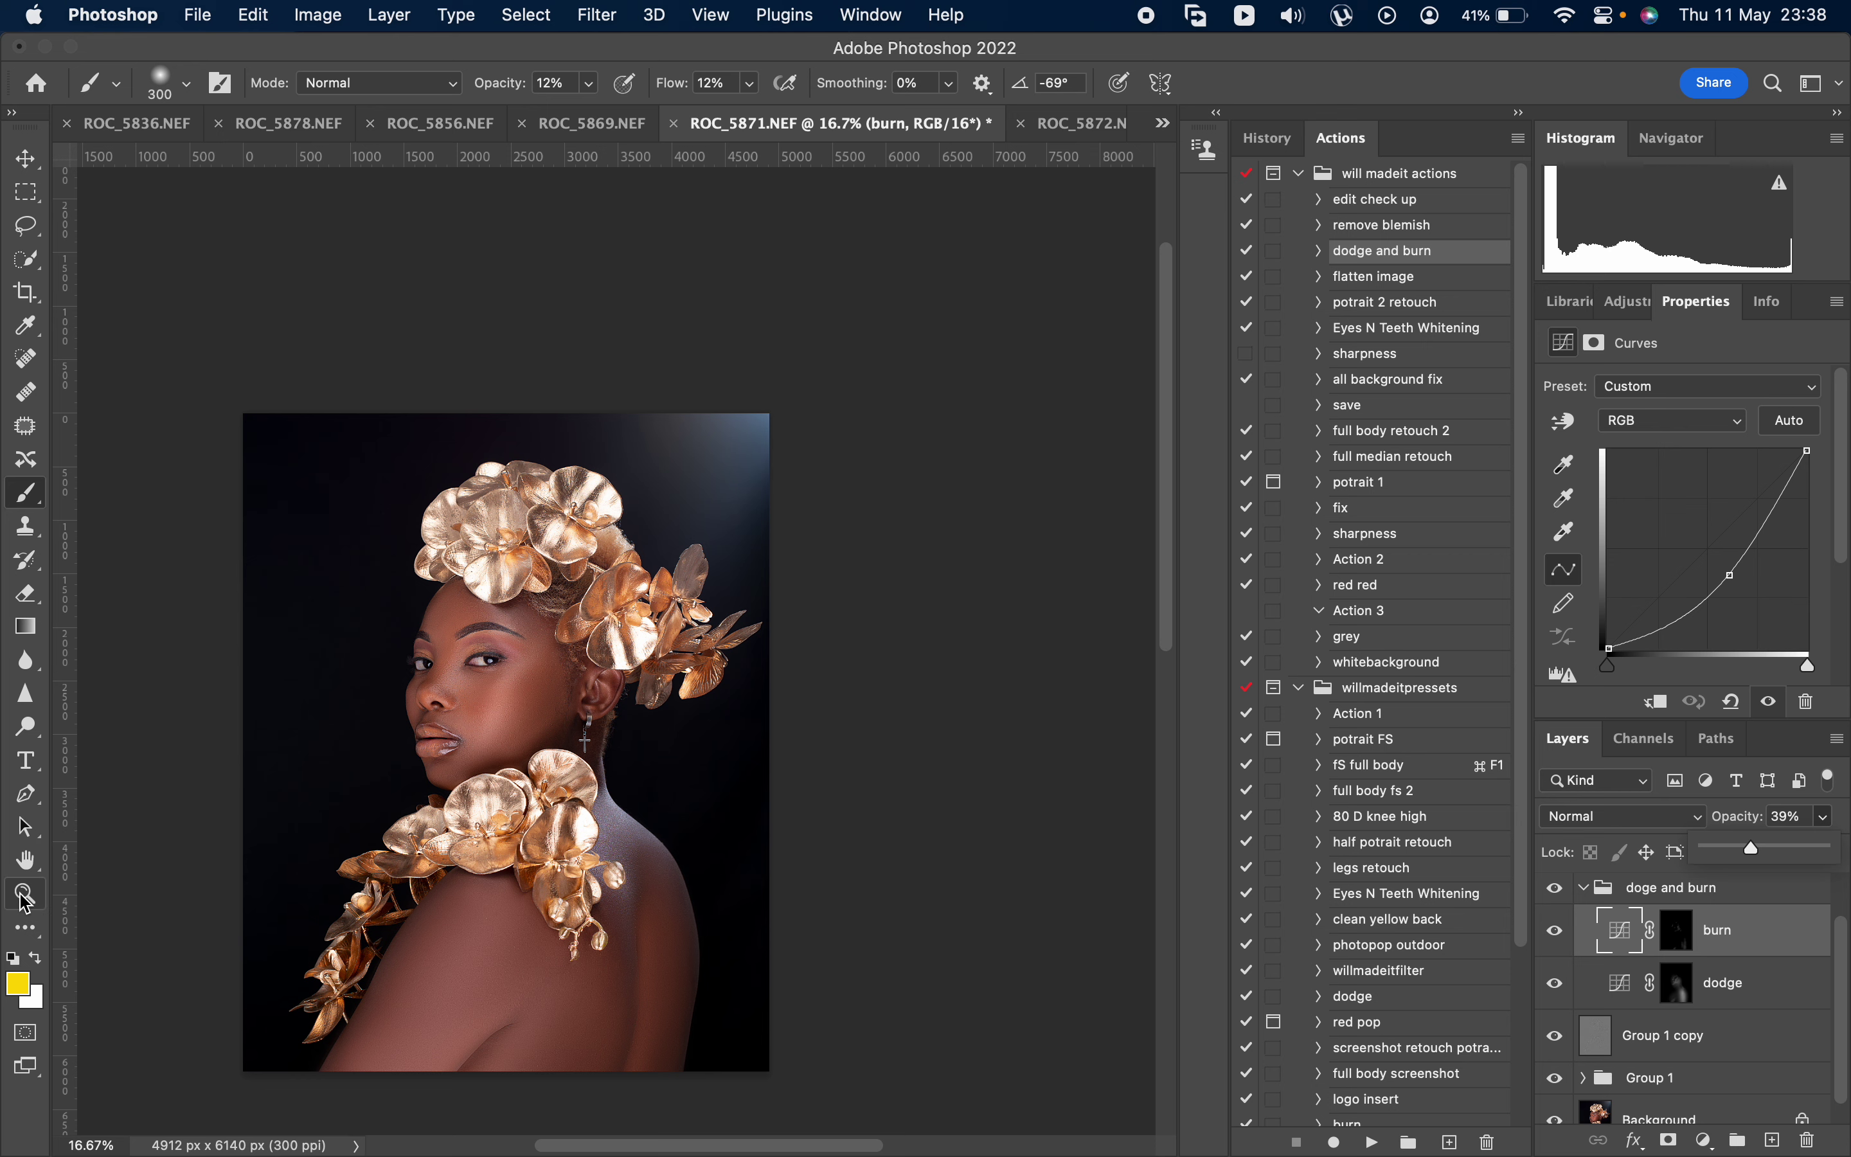
left_click(428, 776)
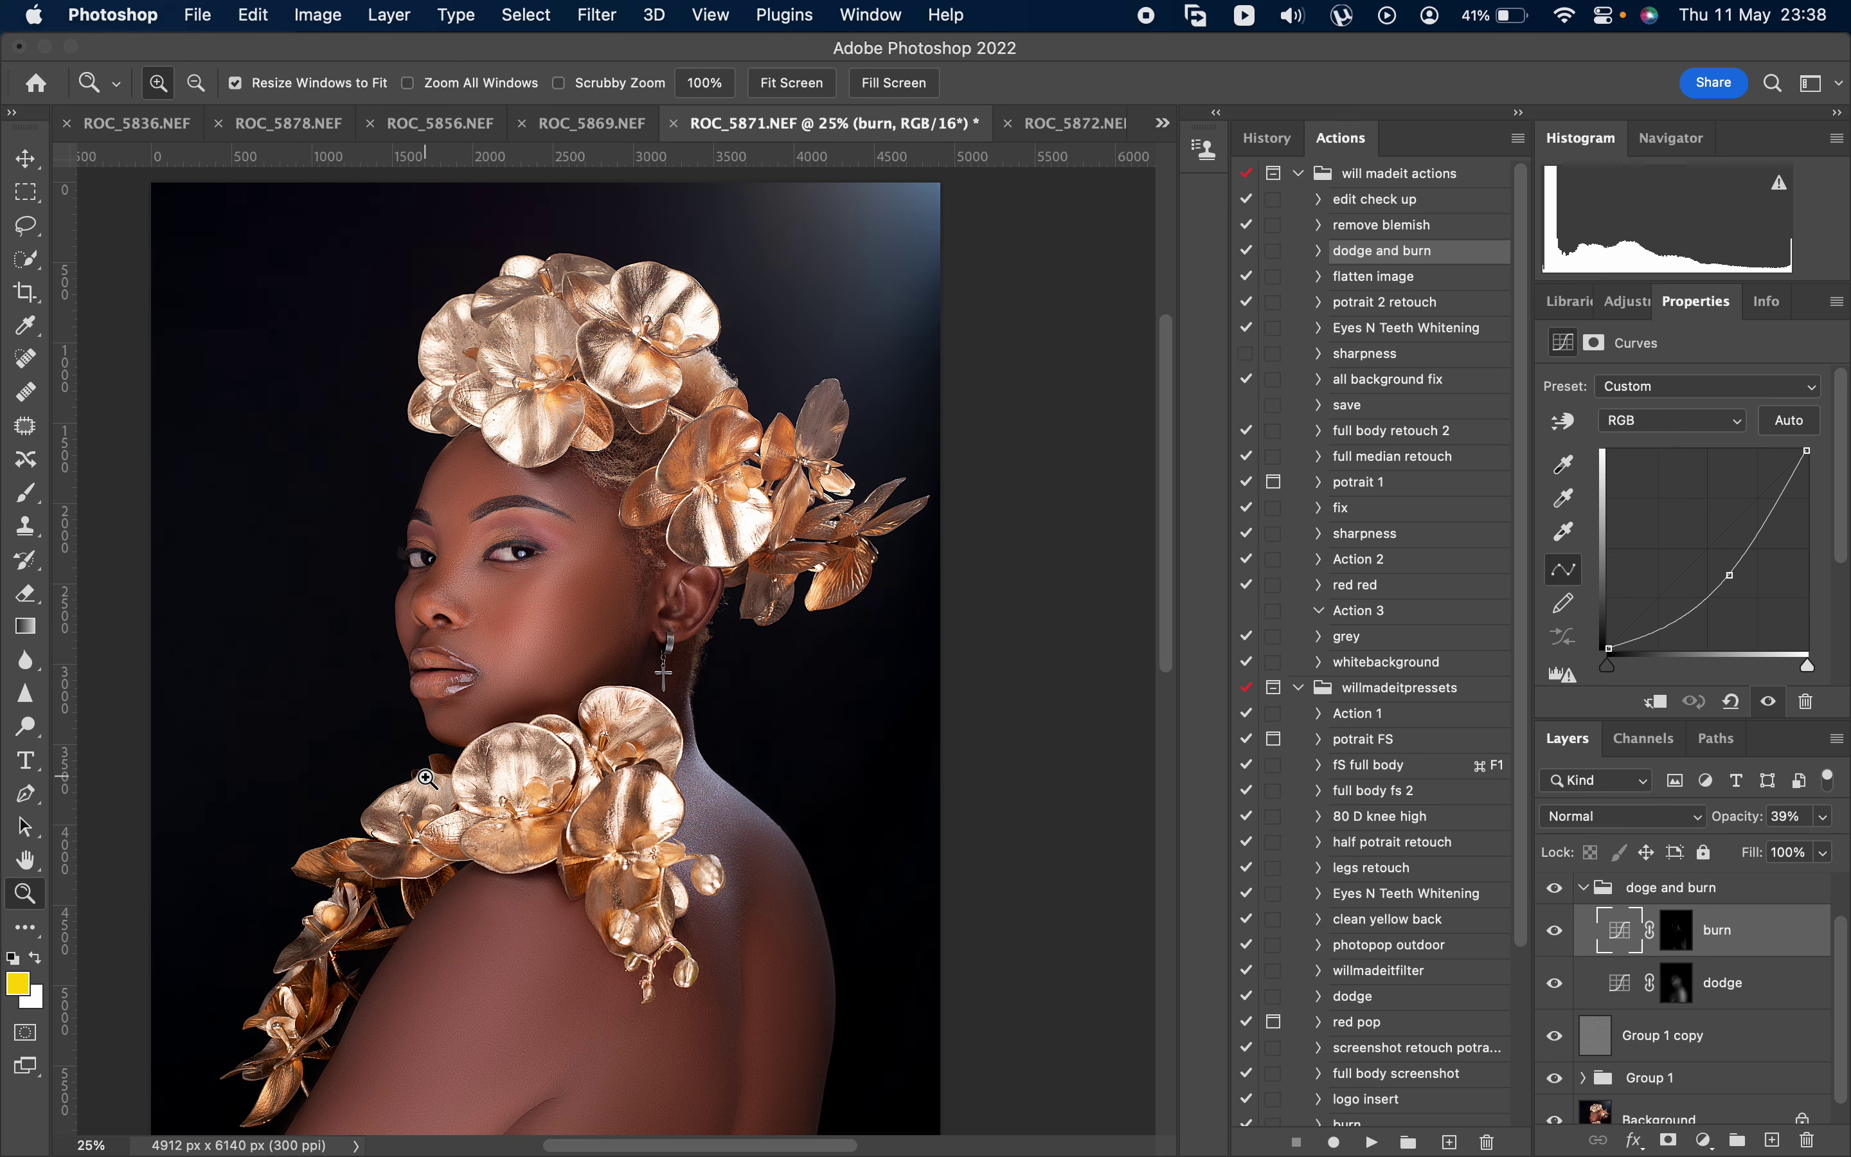
scroll(427, 778, "left", 3)
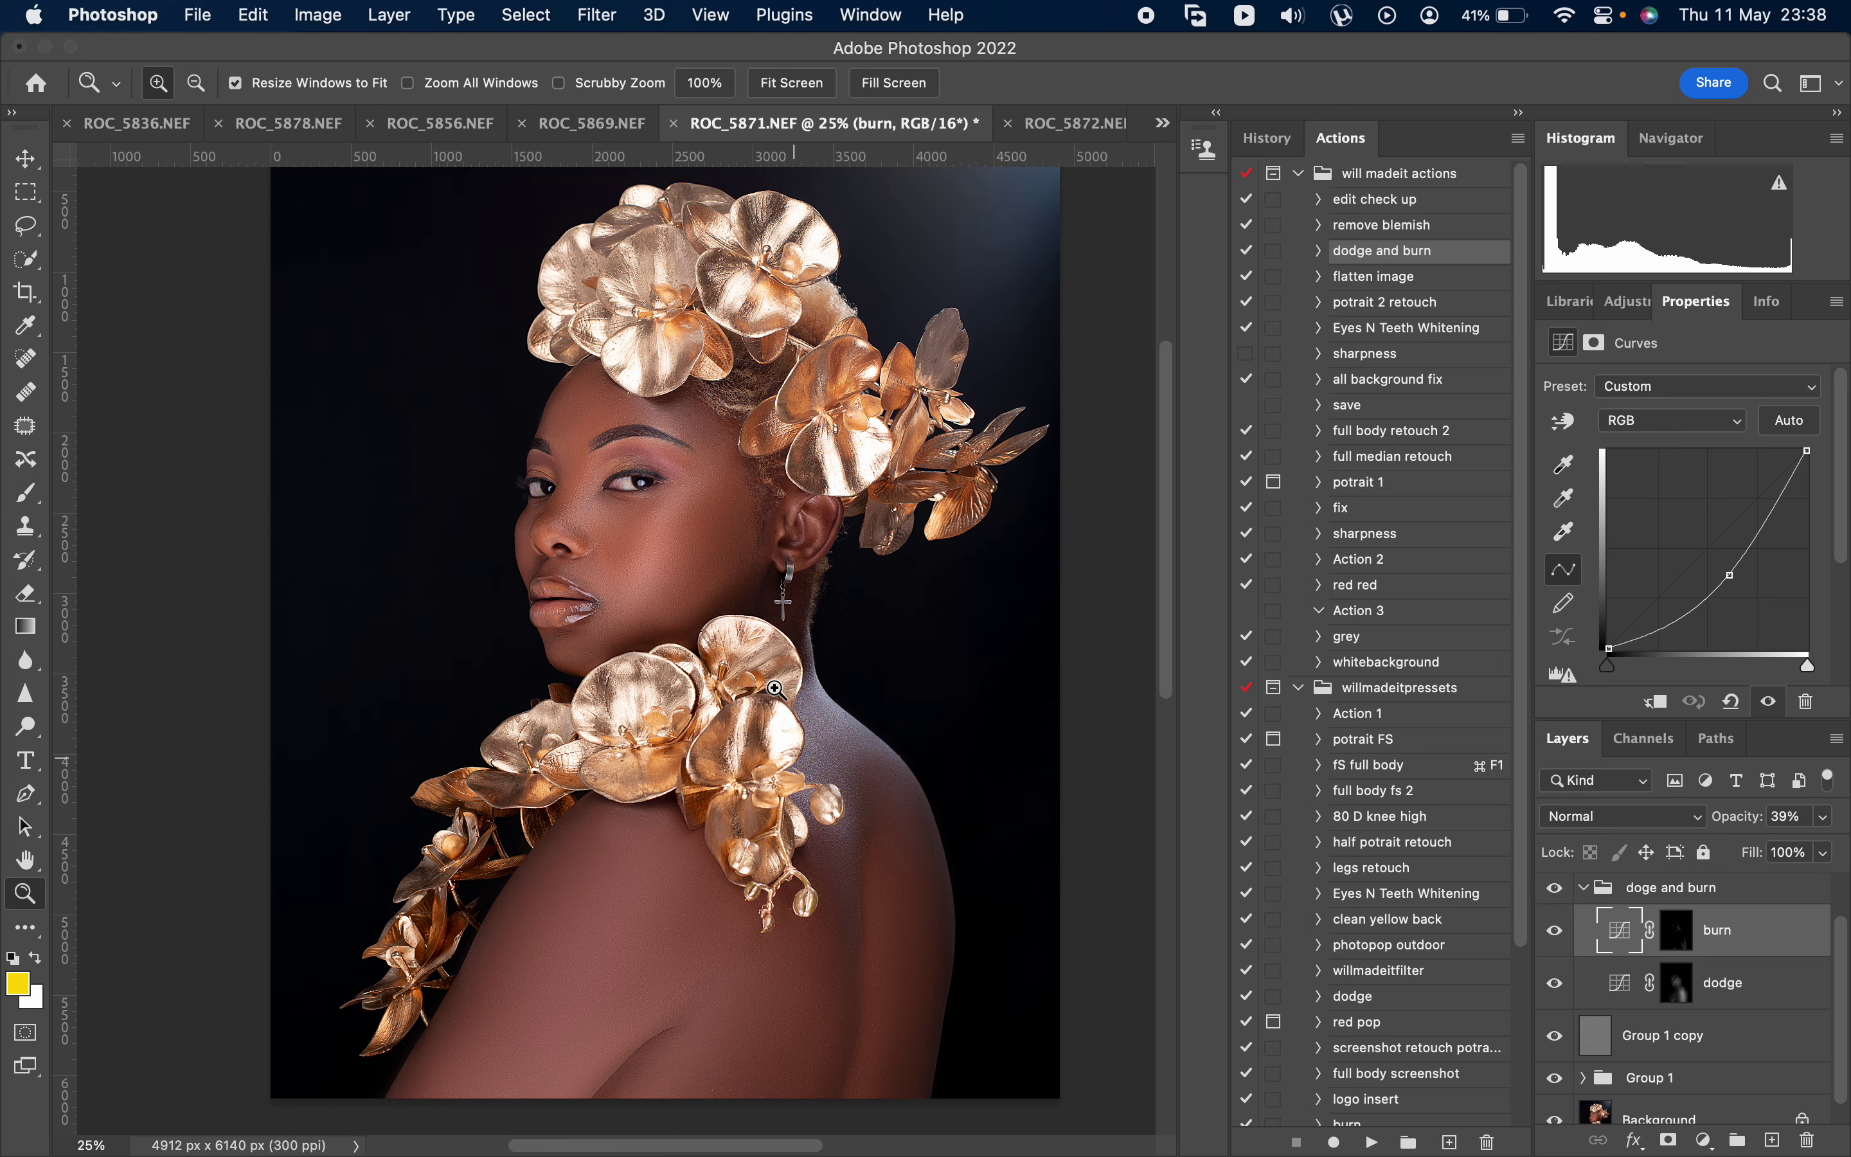
left_click_drag(442, 446, 814, 579)
left_click_drag(194, 456, 857, 686)
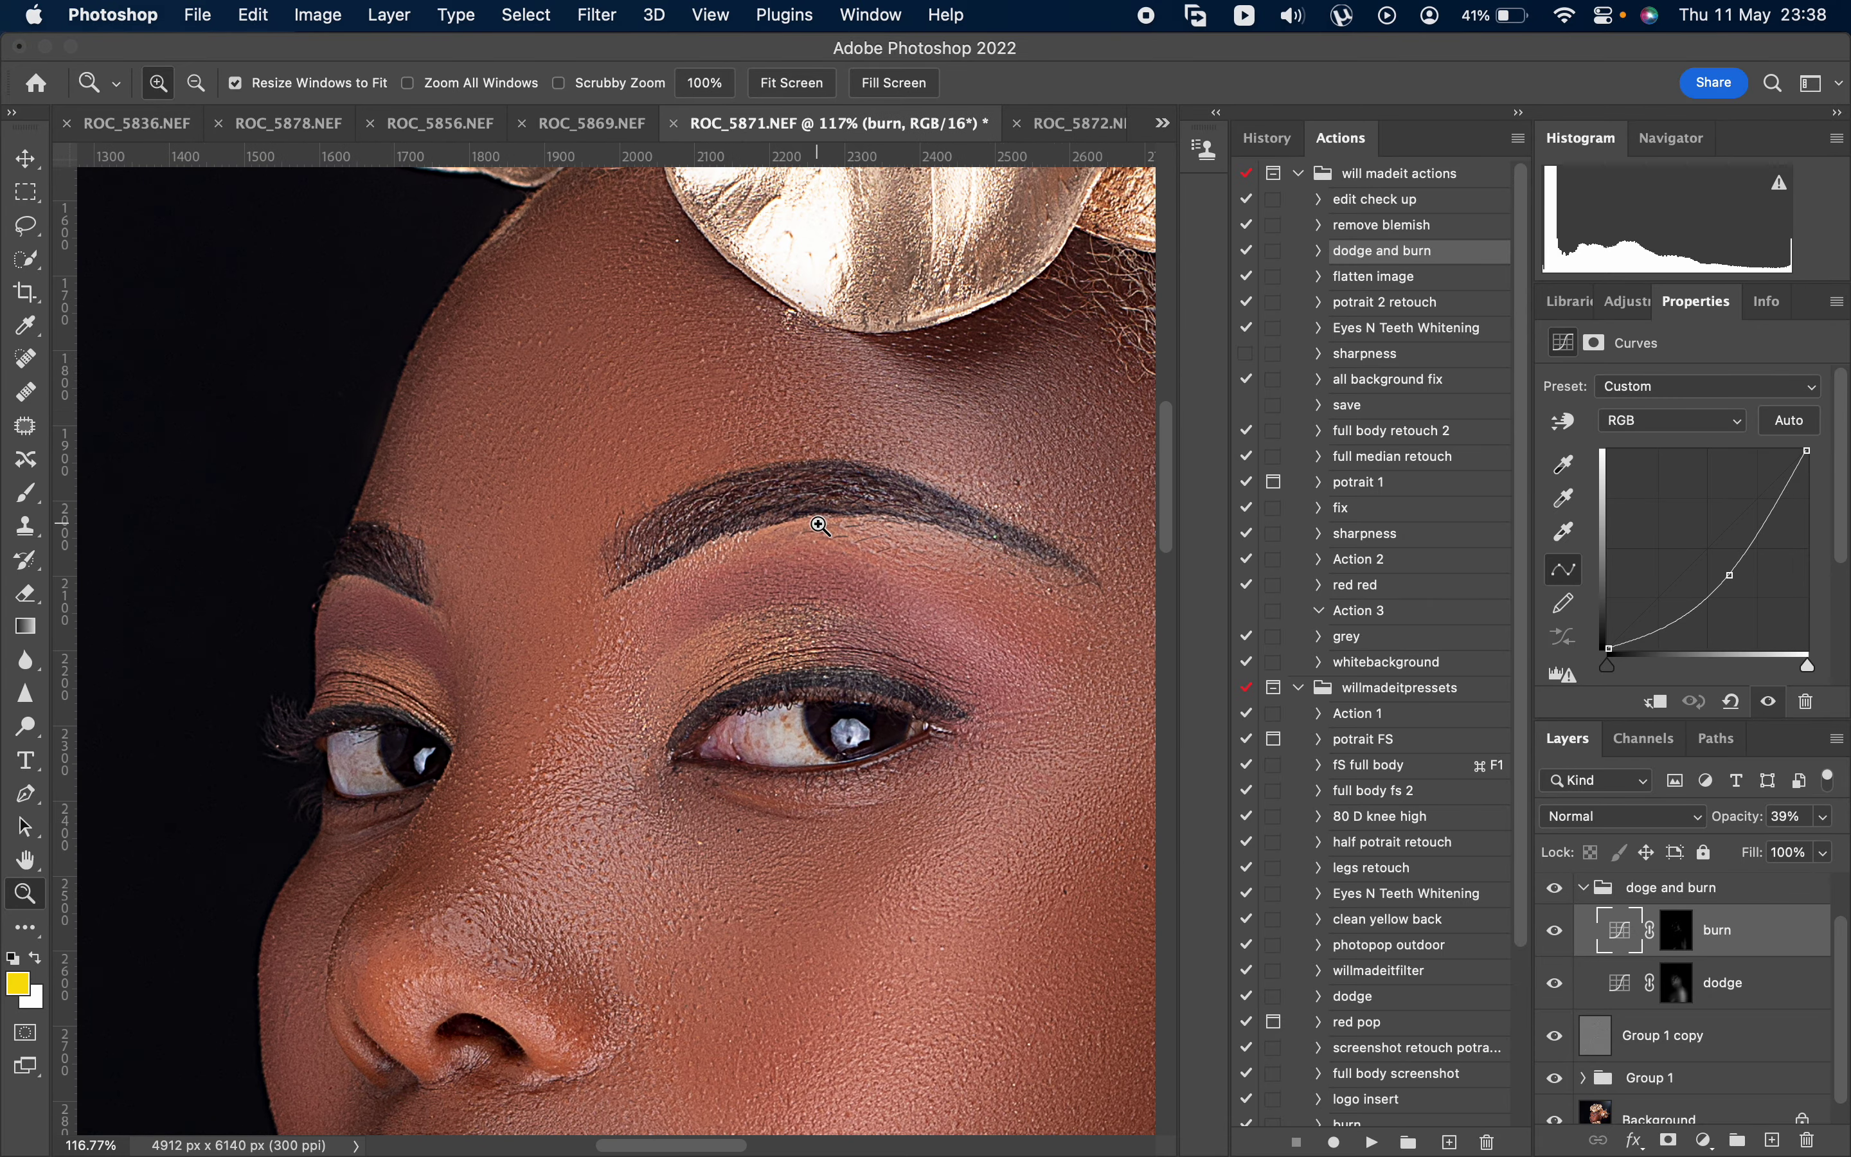
left_click(1390, 337)
- Run Eyes N Teeth Whitening, move its group above doge and burn, and target the Photo Filter 1 mask
left_click(1667, 888)
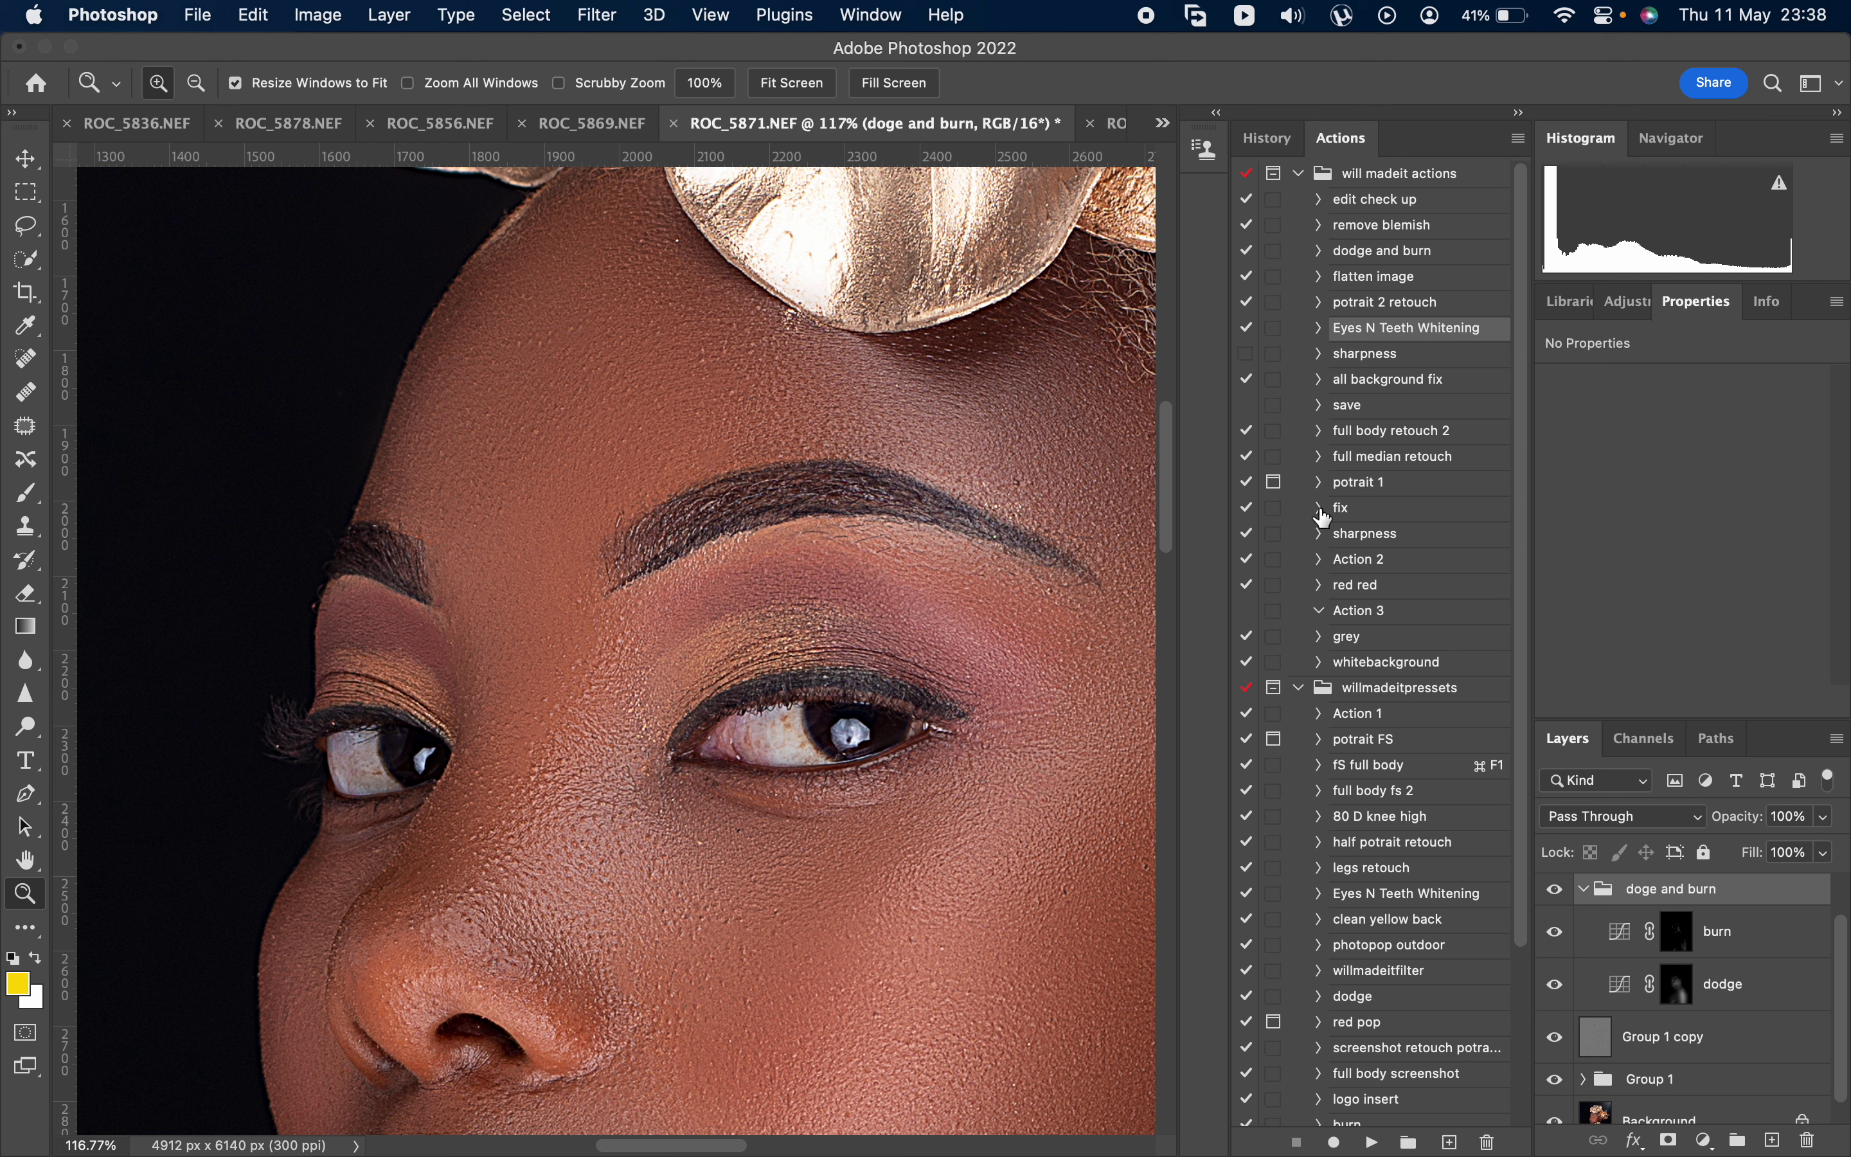
left_click(1372, 1142)
left_click_drag(1675, 920, 1667, 878)
left_click(1582, 890)
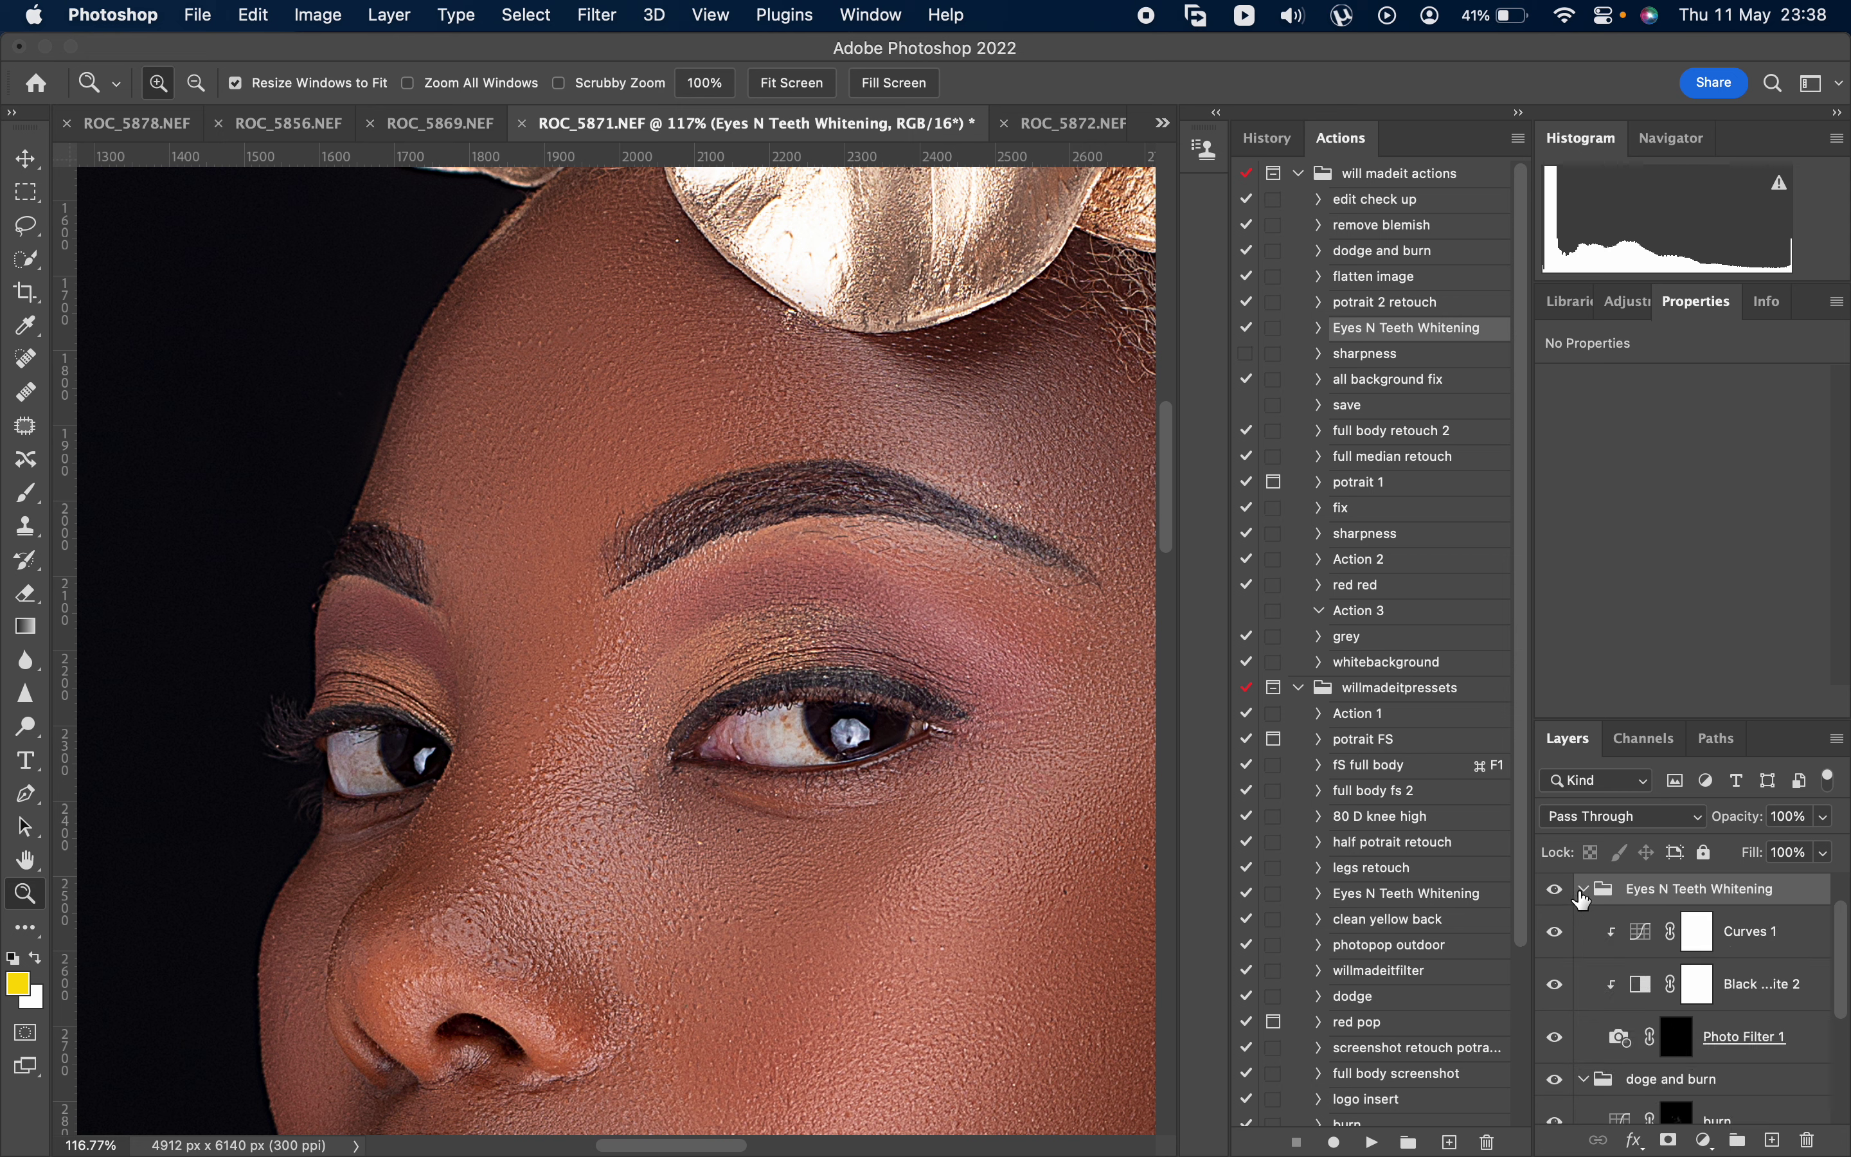
left_click(1690, 1041)
- Set up a white brush sized small enough for the eyes
left_click(25, 493)
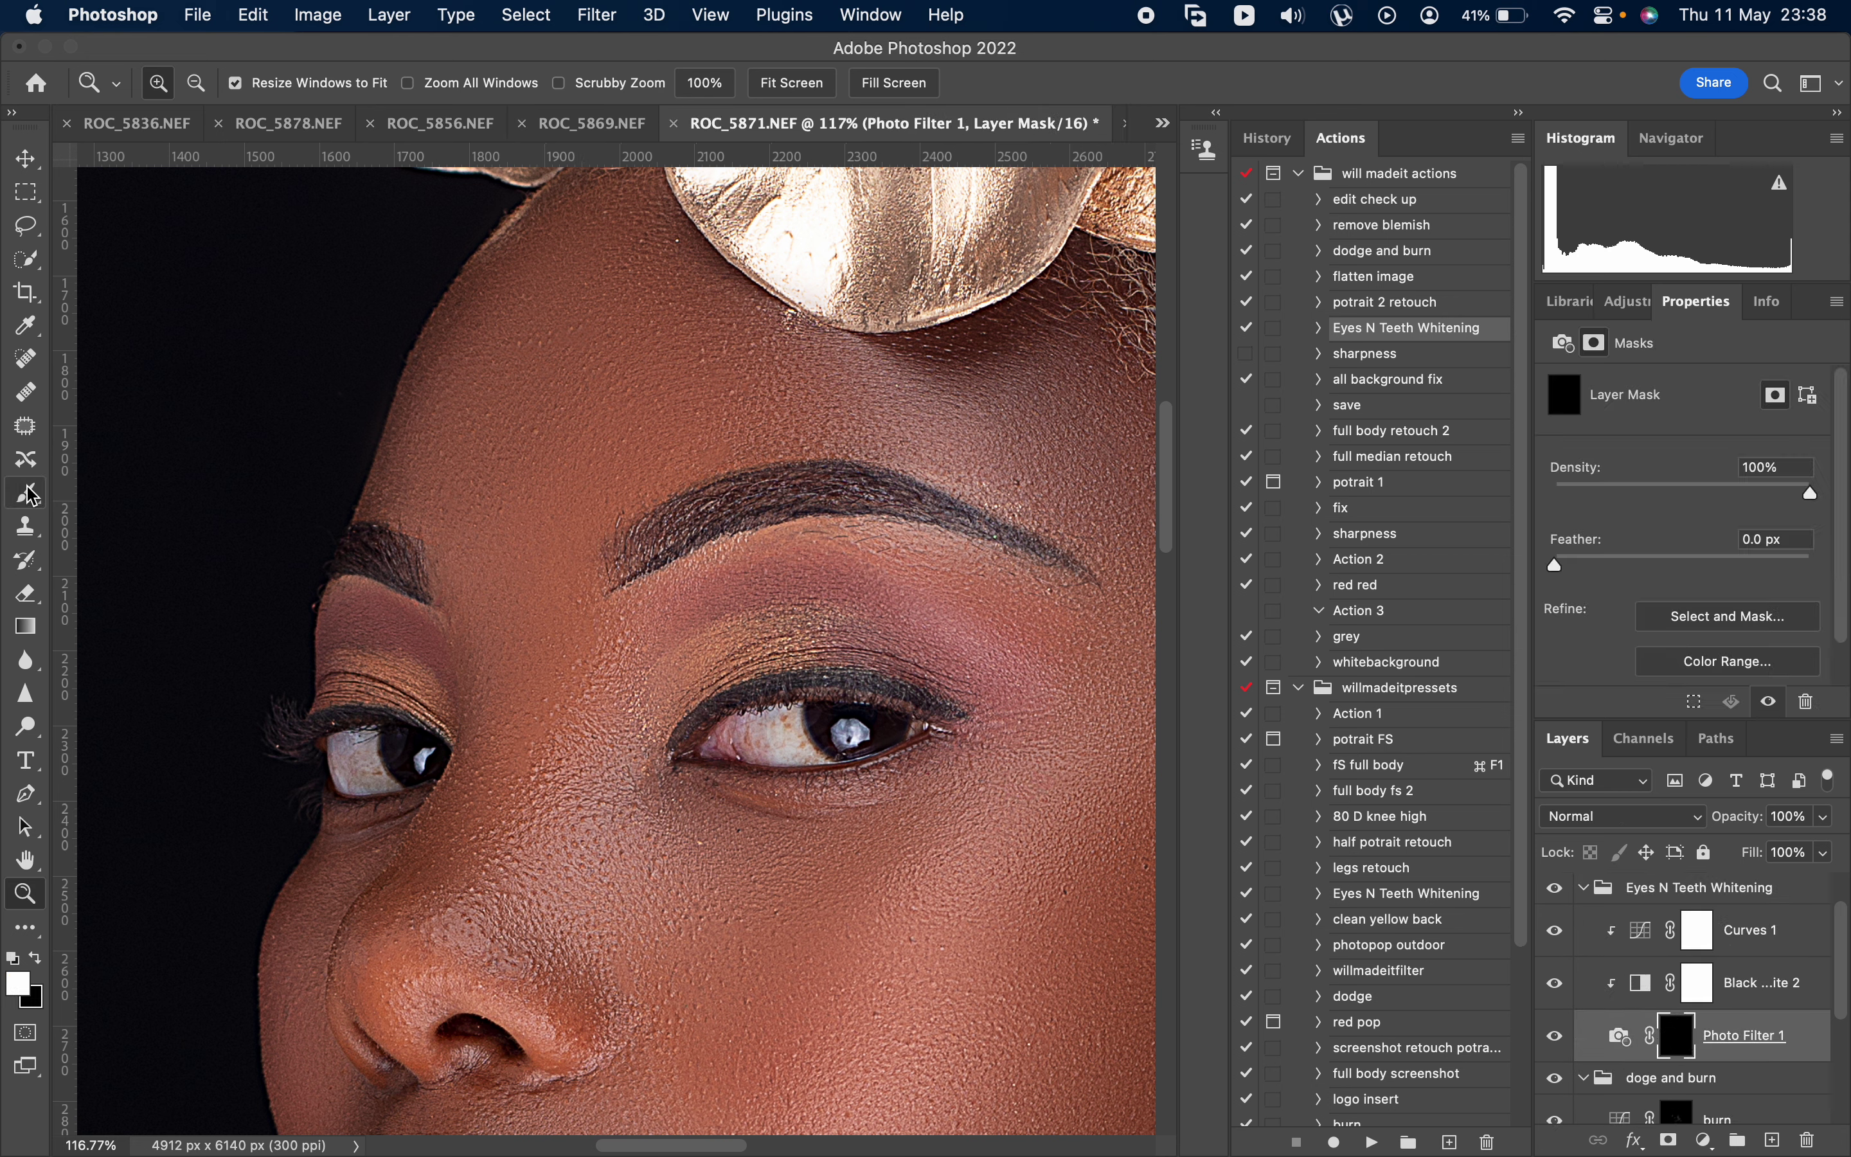
left_click(187, 84)
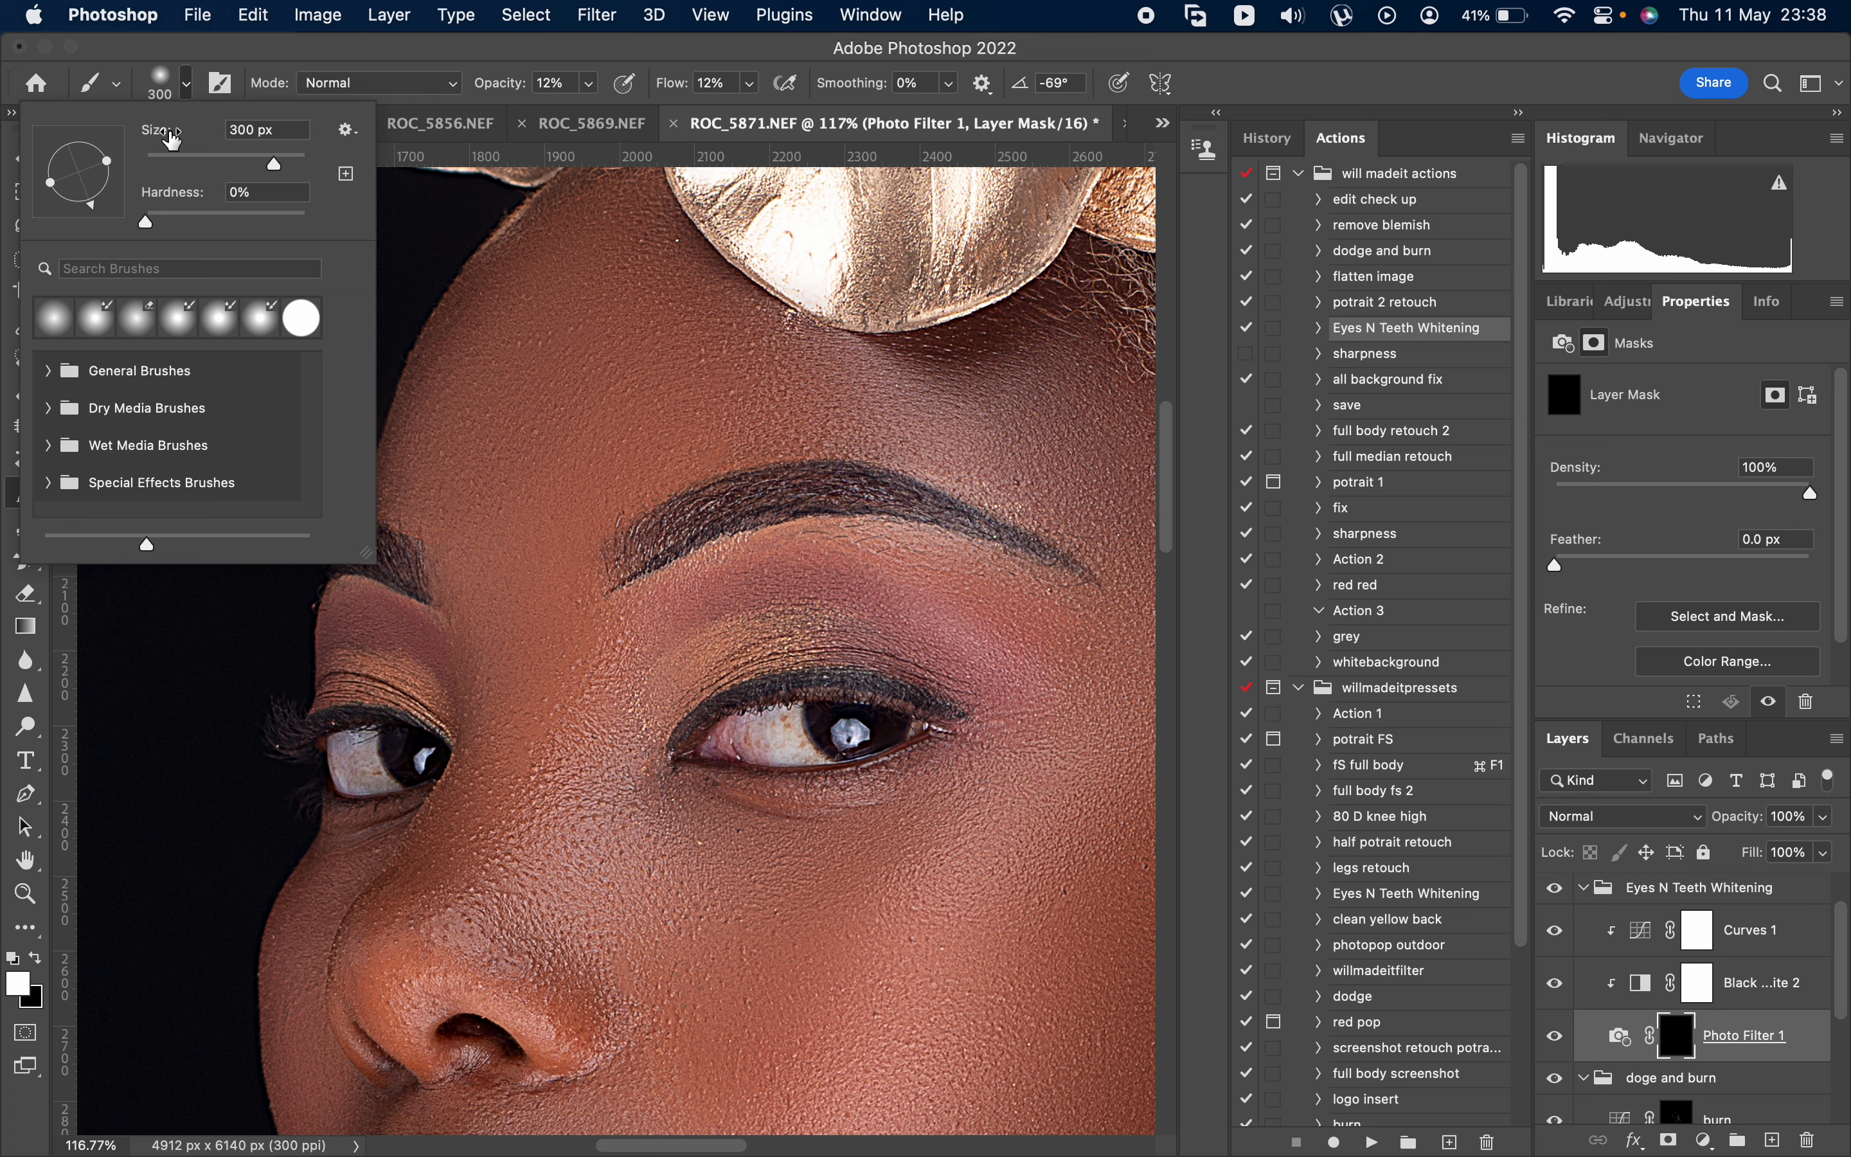
left_click(171, 160)
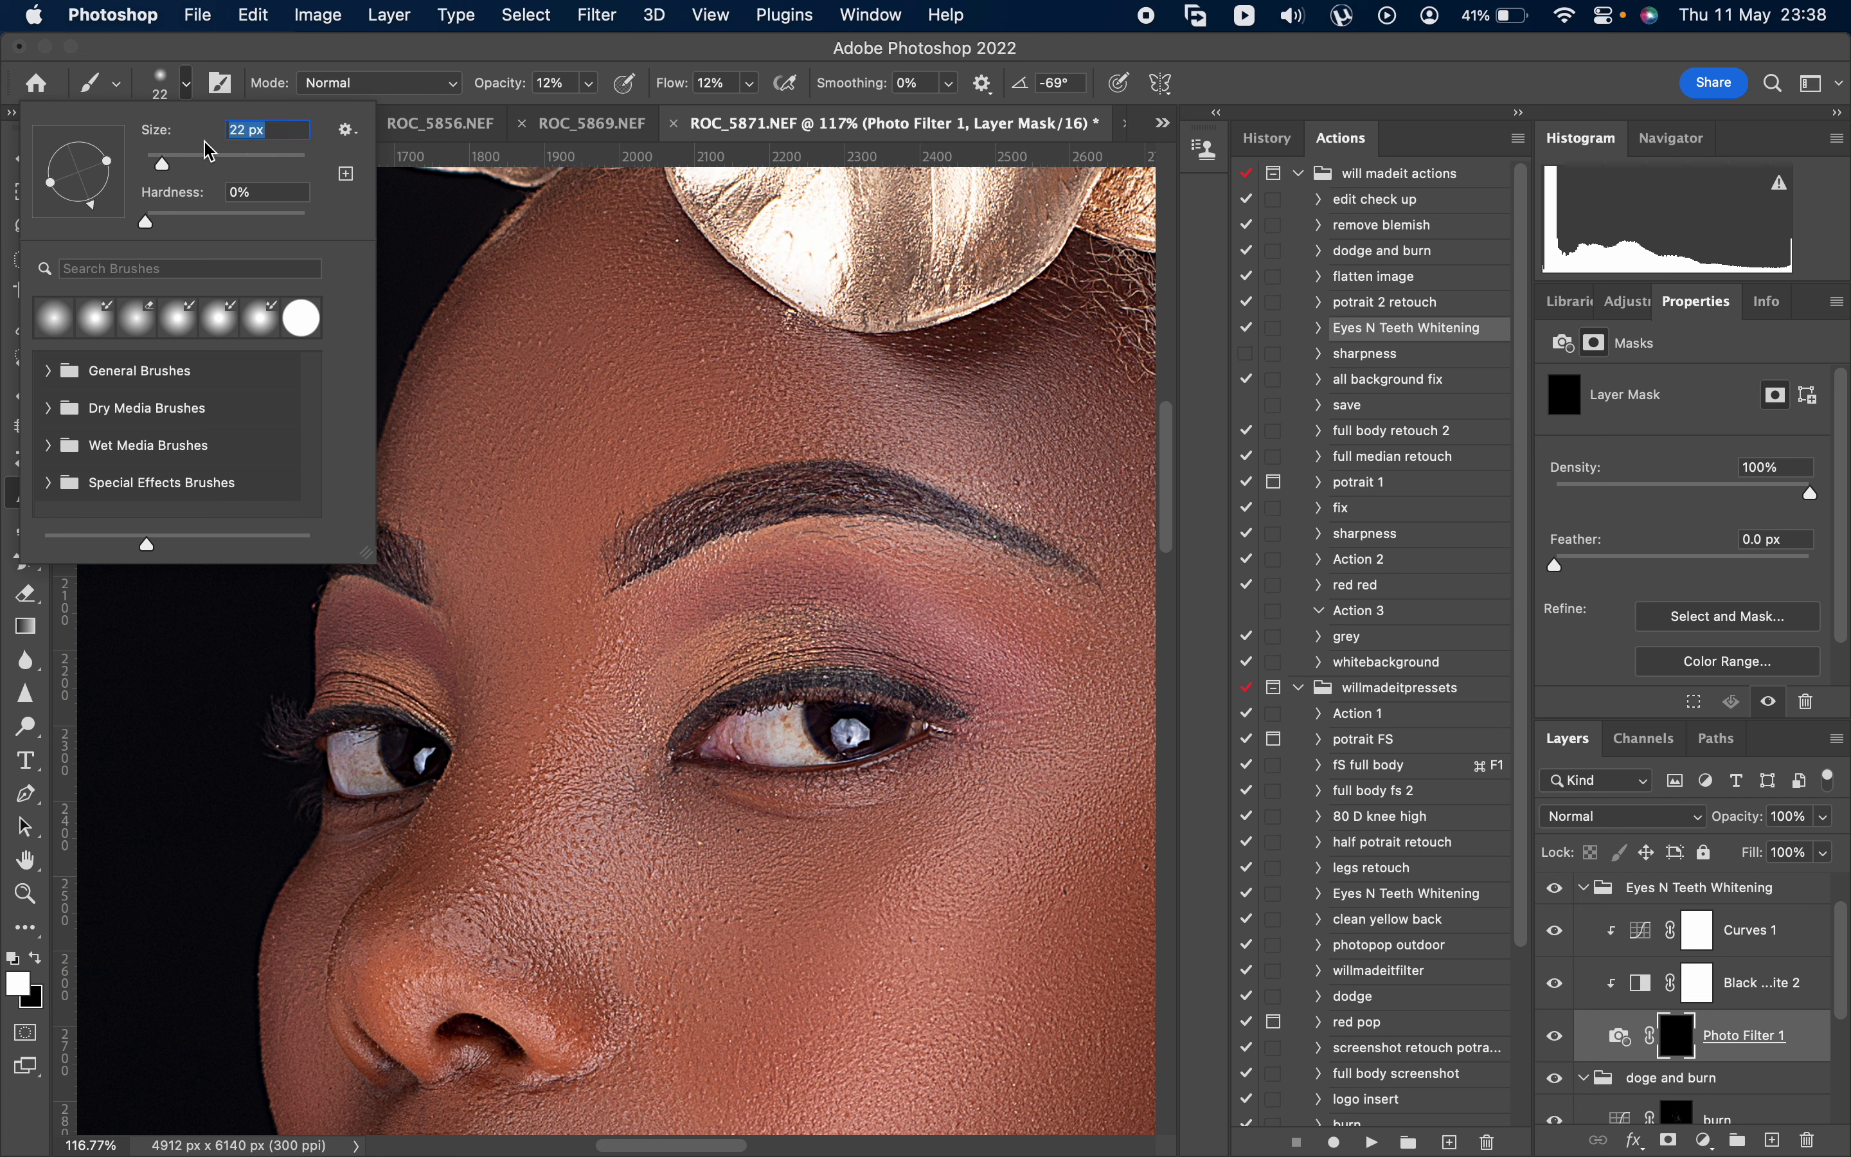
left_click(182, 160)
left_click(337, 743)
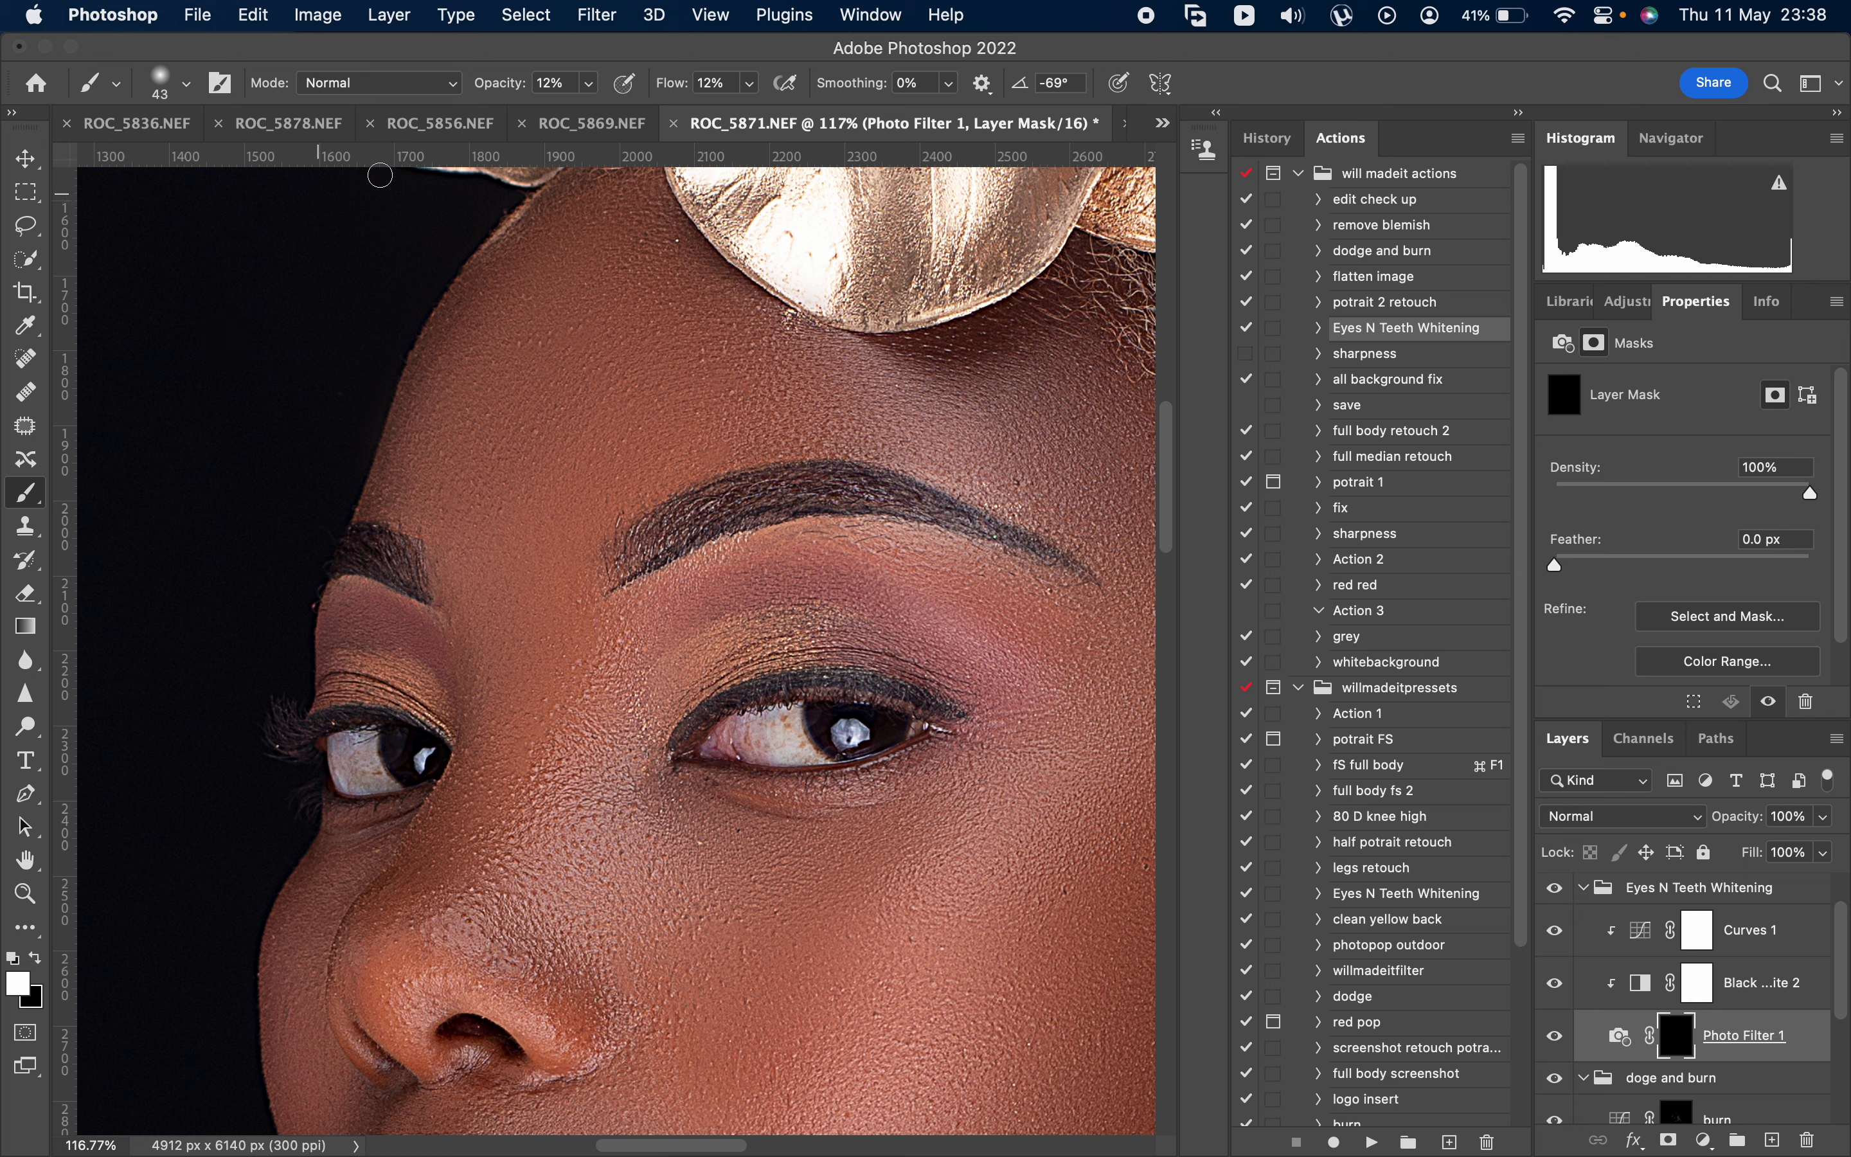
- At 100% brush opacity and flow, paint over both eye whites and the left catchlight
left_click(589, 83)
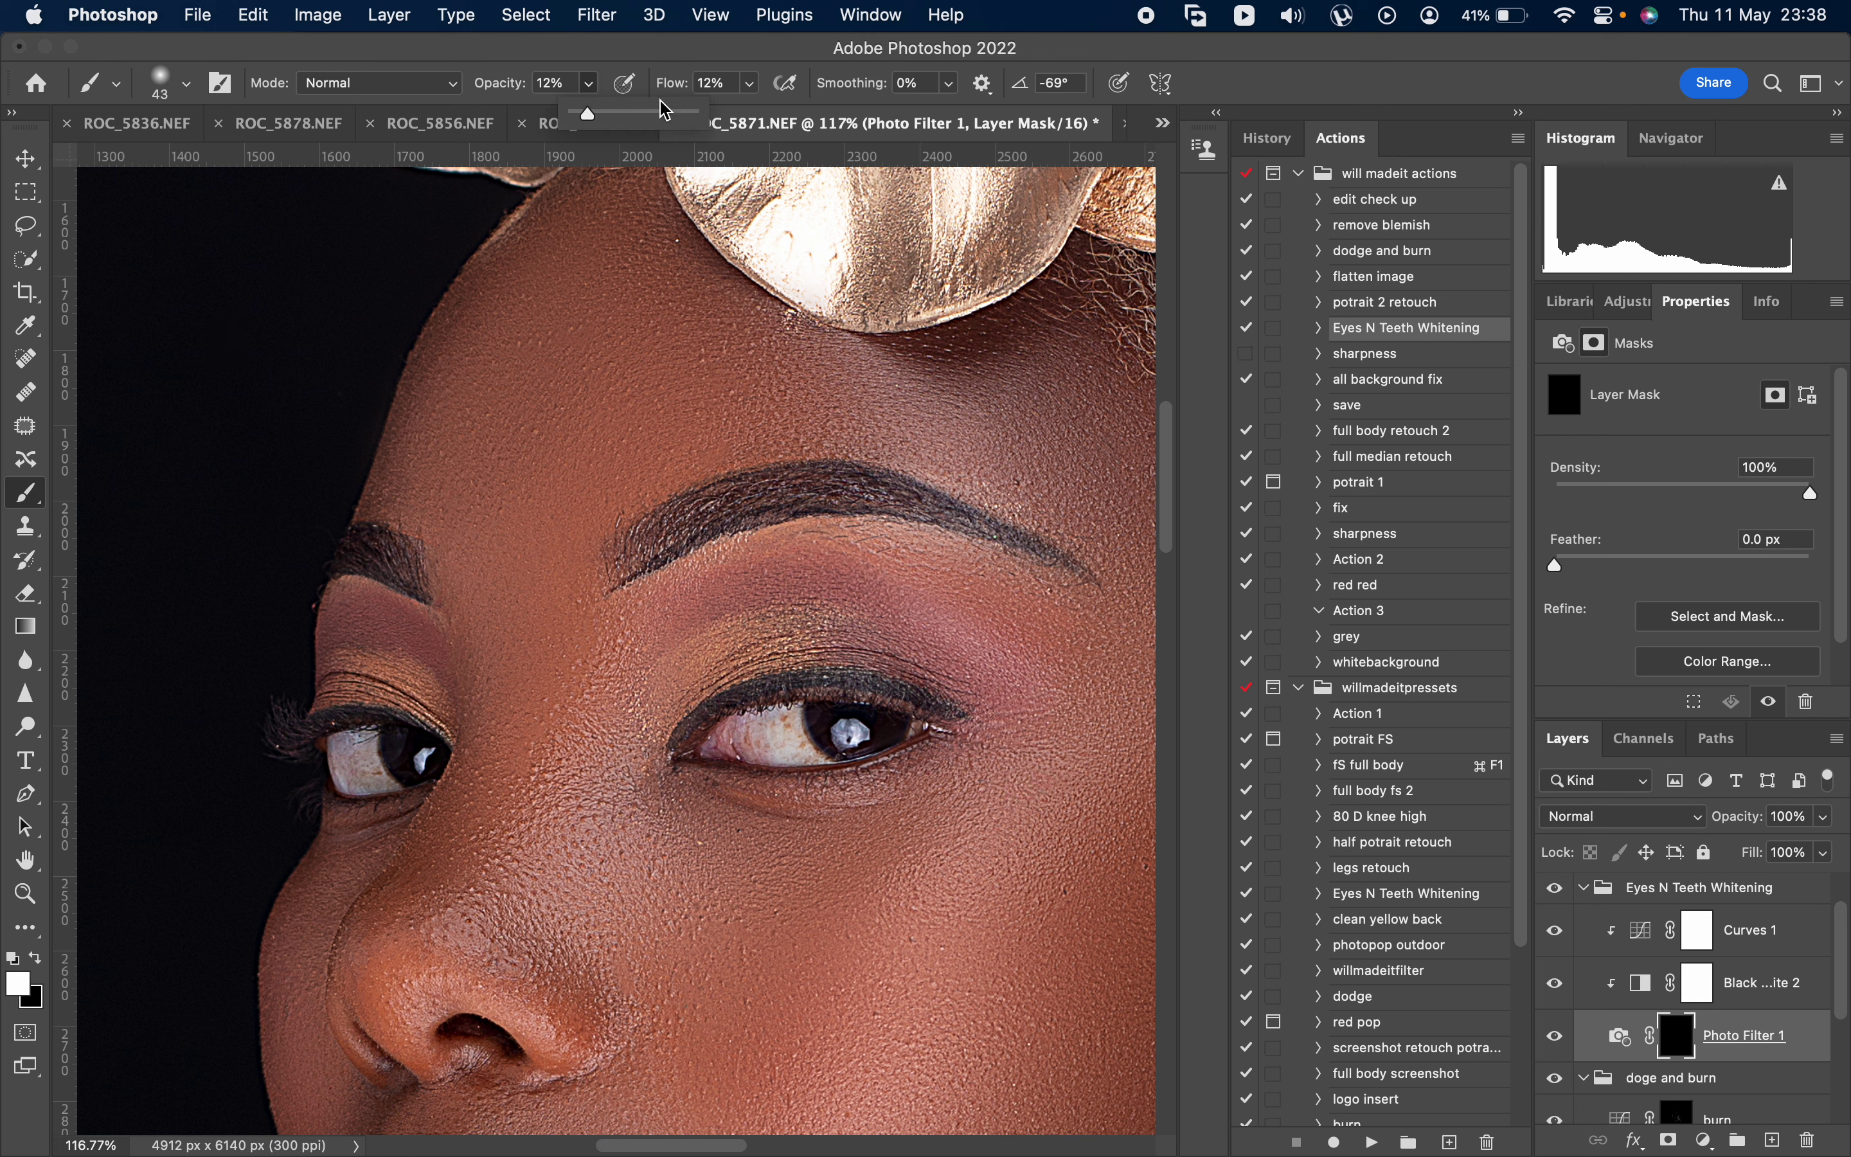
left_click_drag(663, 105, 934, 193)
left_click(749, 85)
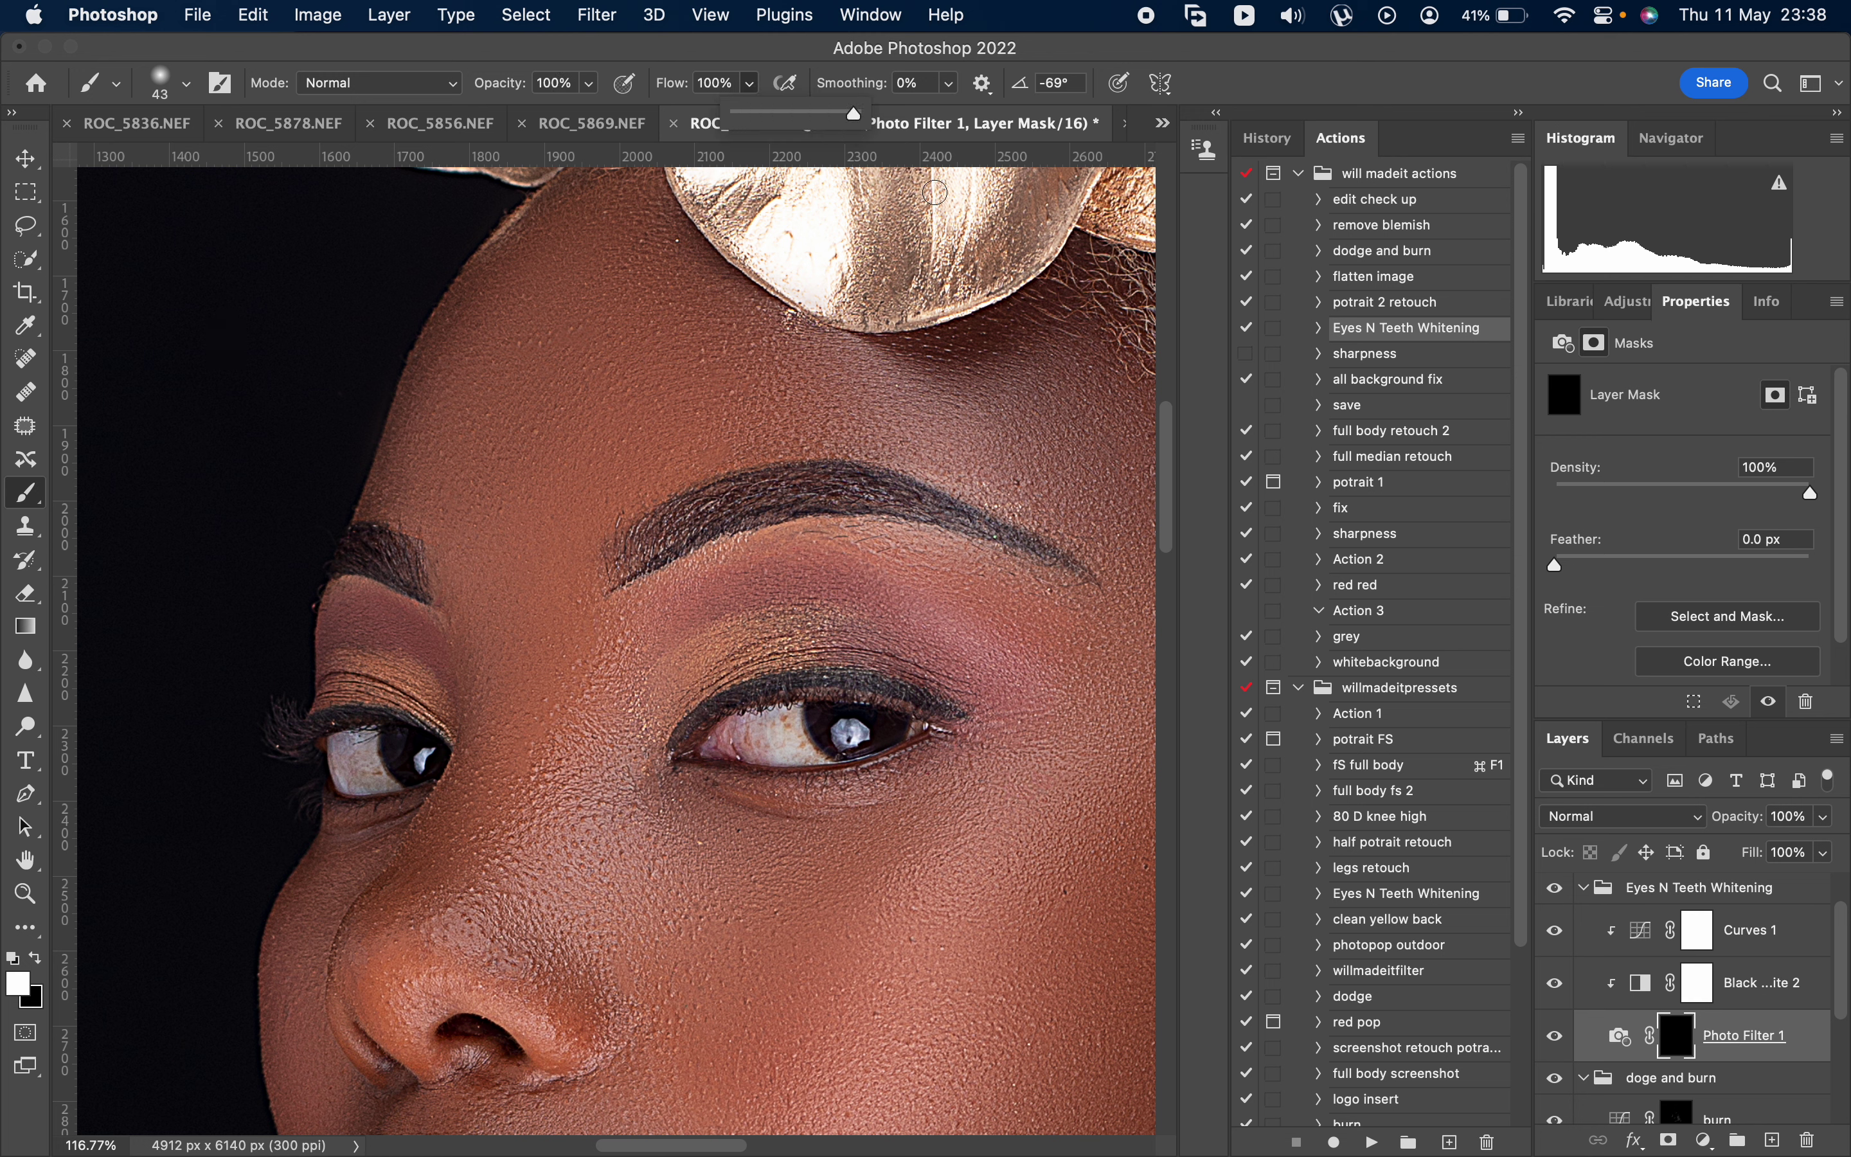
mouse_move(786, 746)
left_mouse_down()
mouse_move(756, 717)
mouse_move(804, 752)
left_mouse_up()
left_click_drag(366, 760, 371, 756)
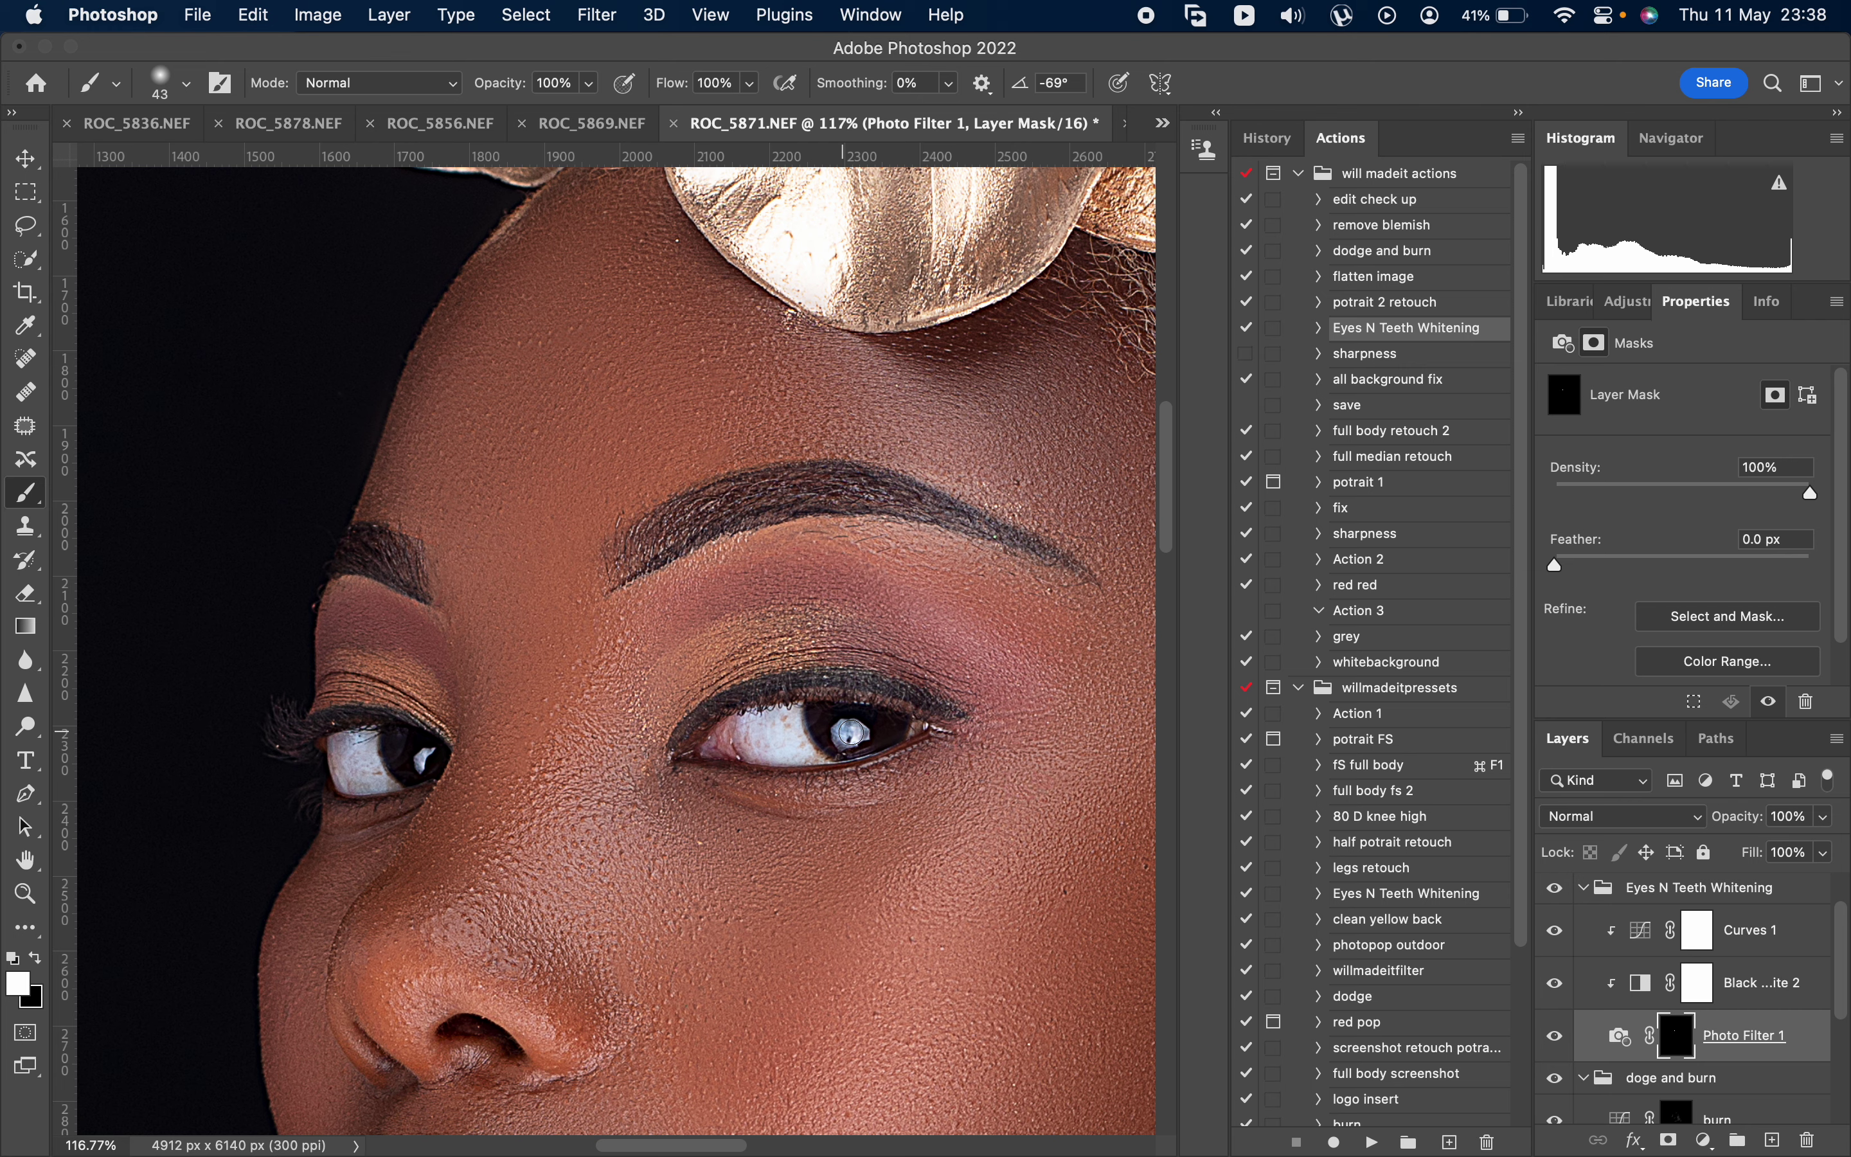
left_click(427, 757)
- Zoom out twice to 16.67% to see the whole retouched portrait centred
key("super+minus")
key("super+minus")
key("super+minus")
key("super+minus")
key("super+minus")
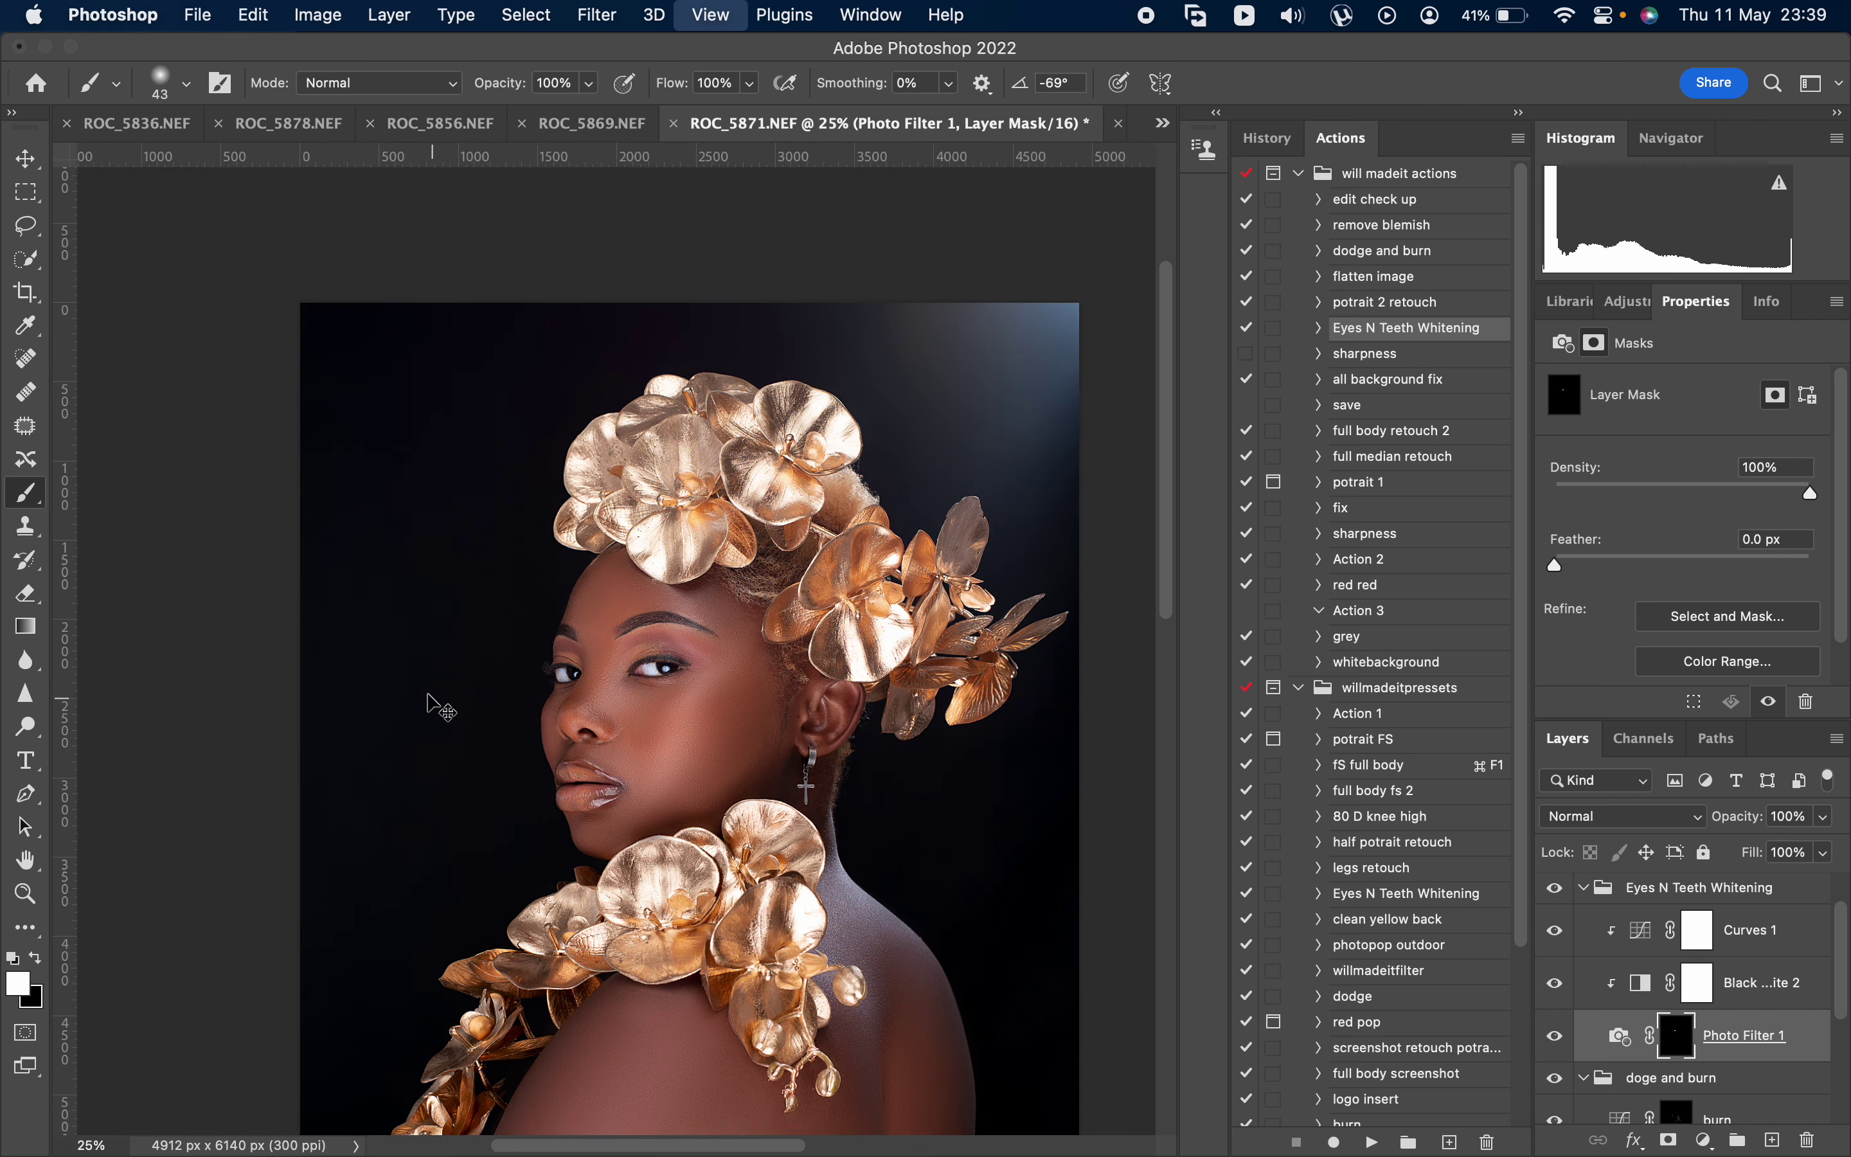
key("super+minus")
scroll(447, 681, "down", 2)
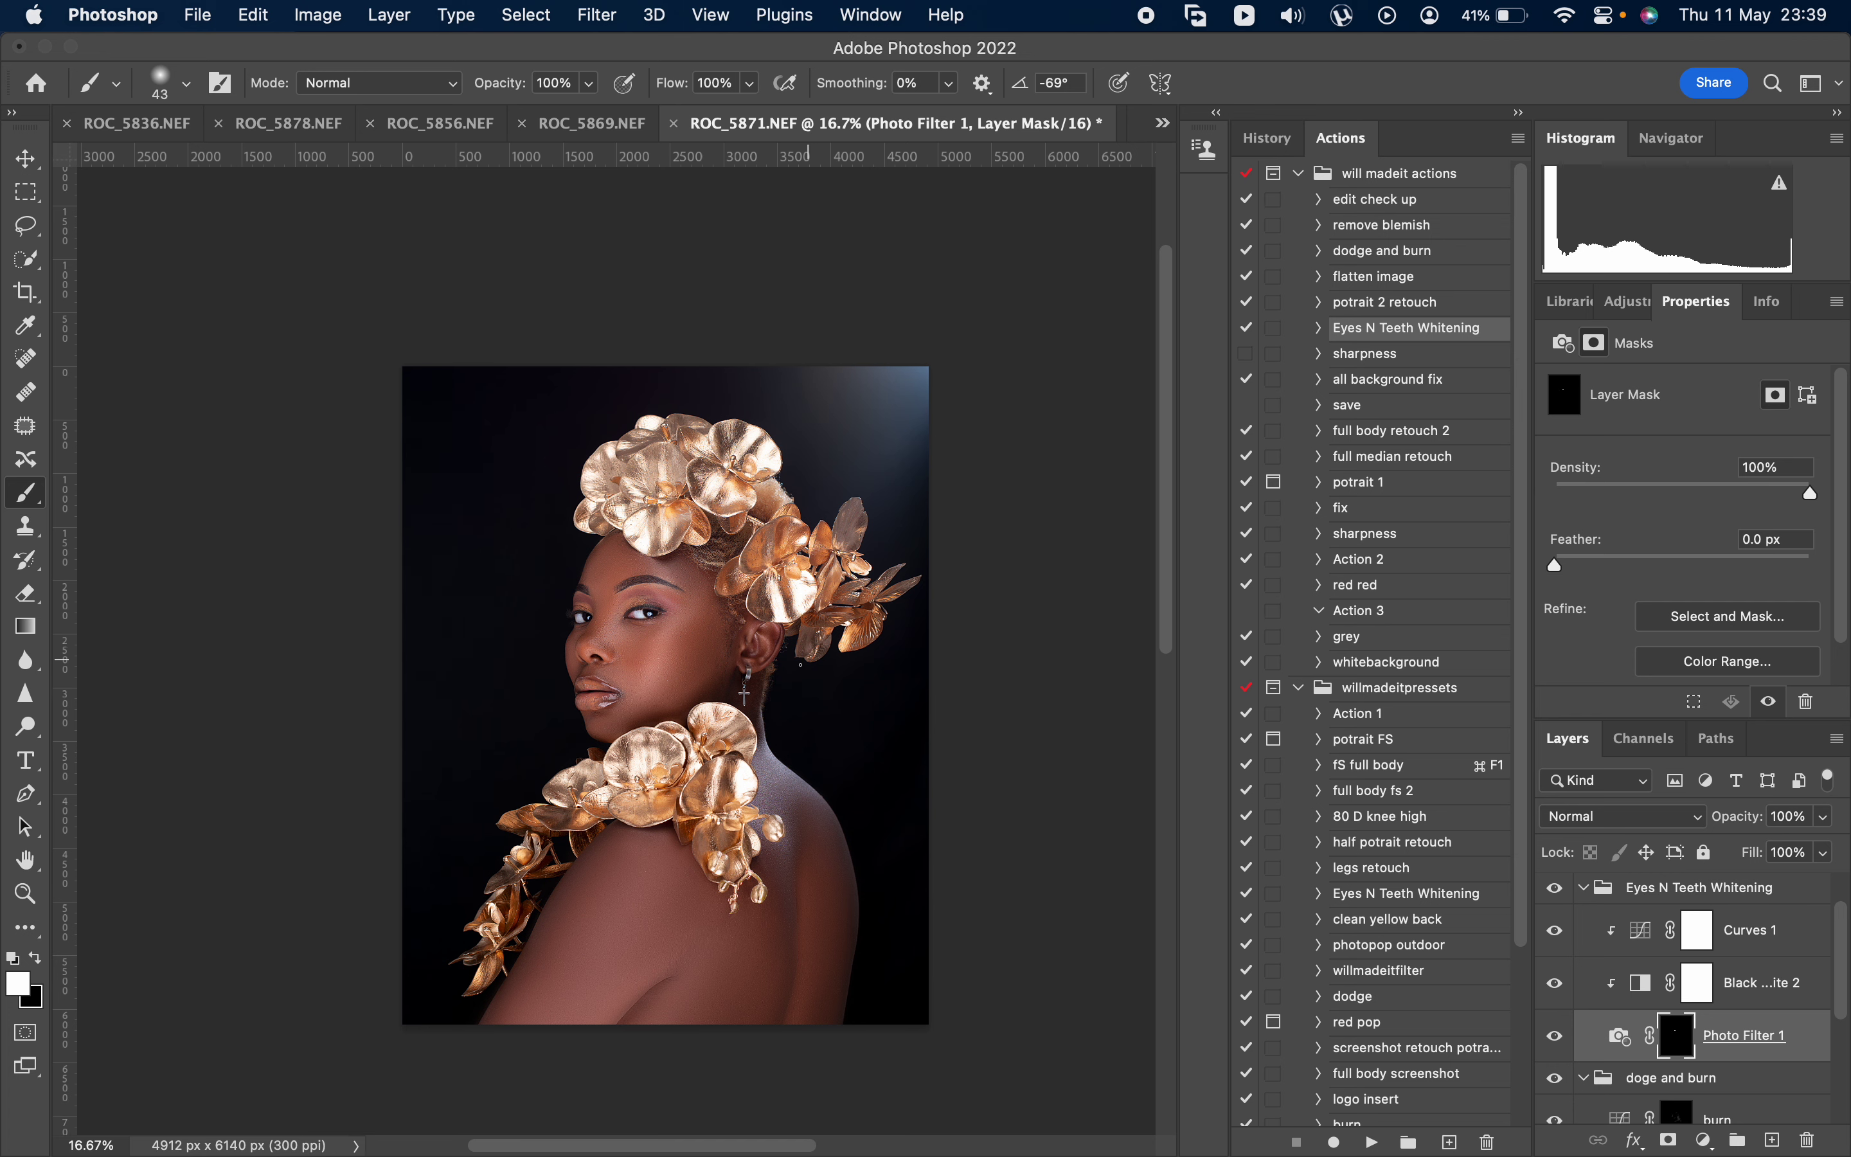